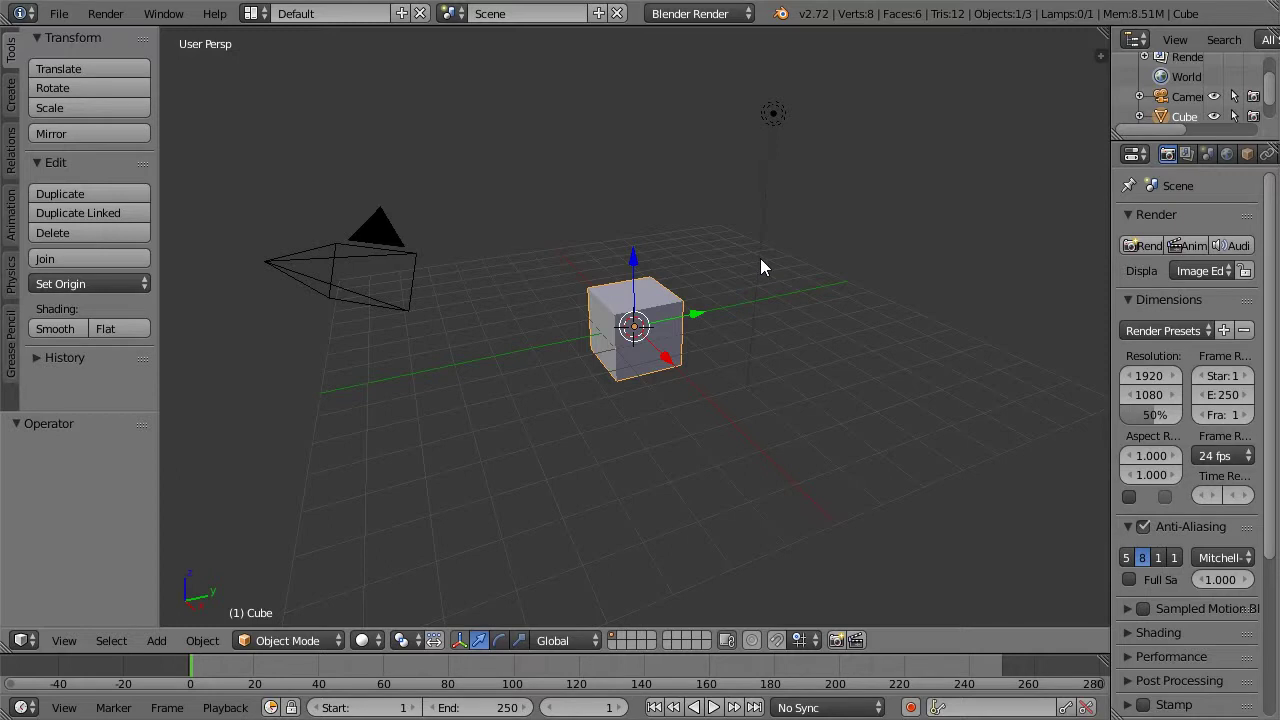
Enter Edit Mode on the default cube and merge all its vertices at their center
{"action": "key", "text": "Tab"}
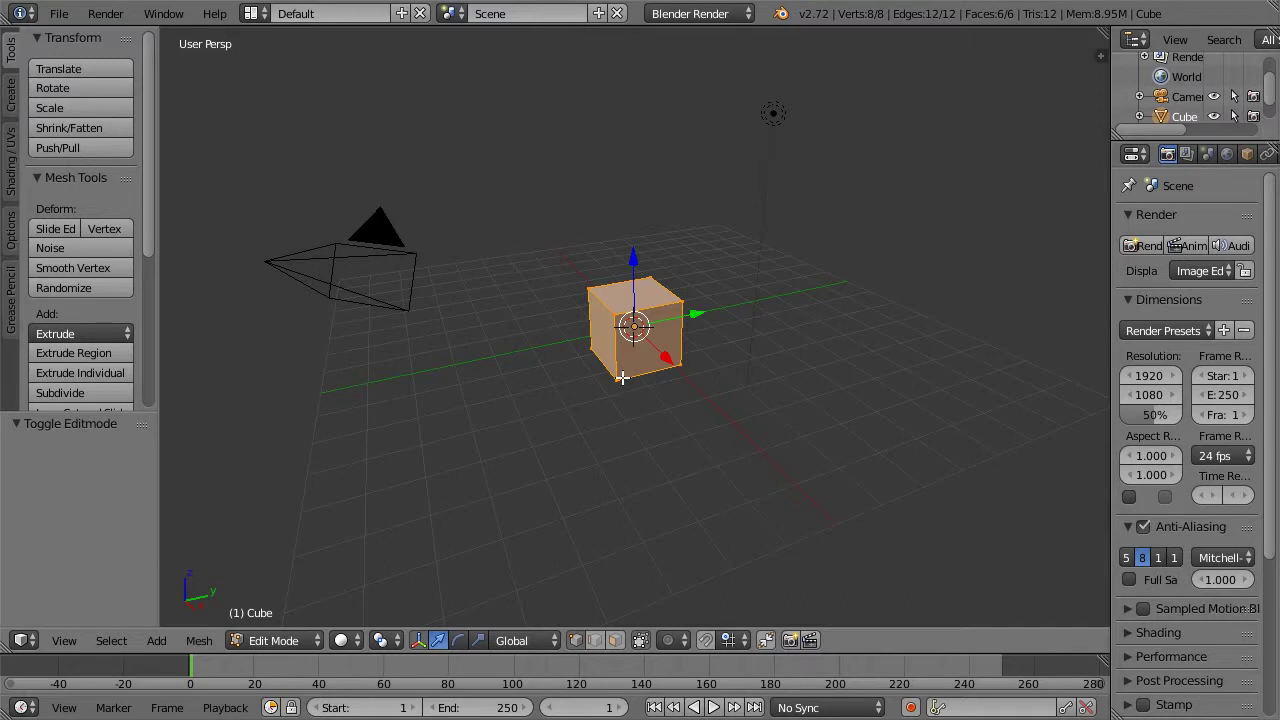
{"action": "key", "text": "a"}
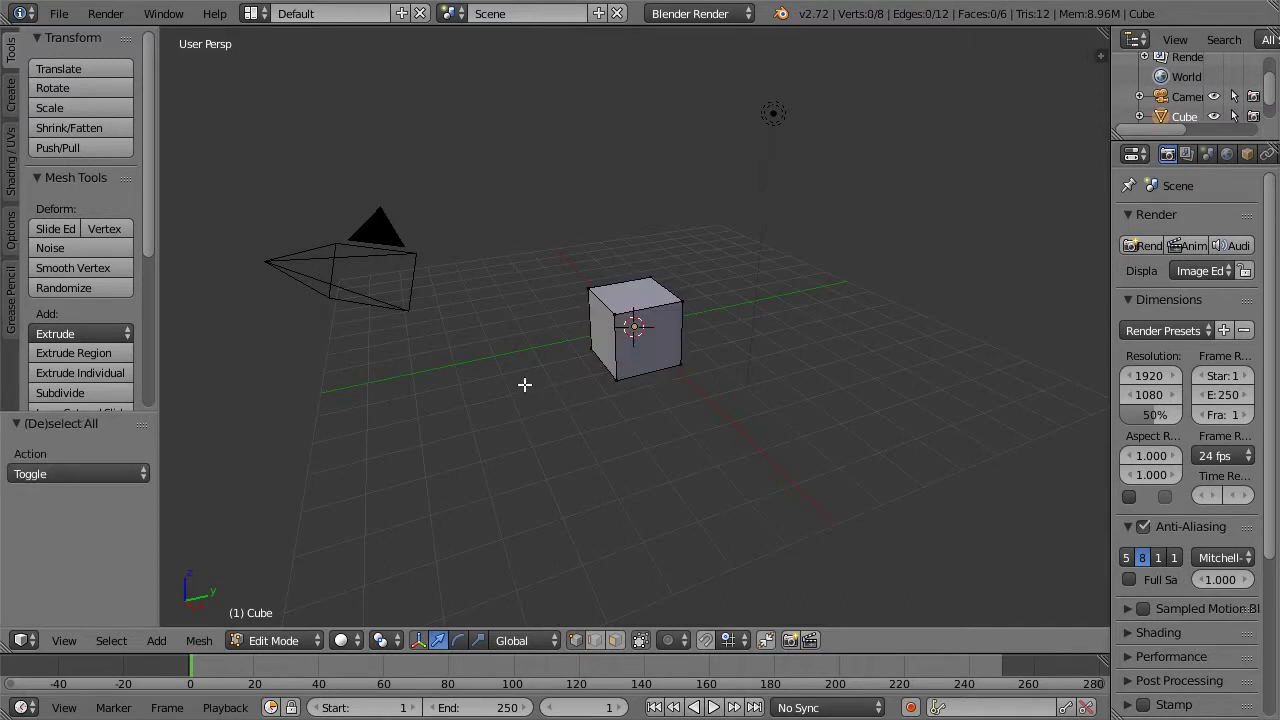
{"action": "key", "text": "a"}
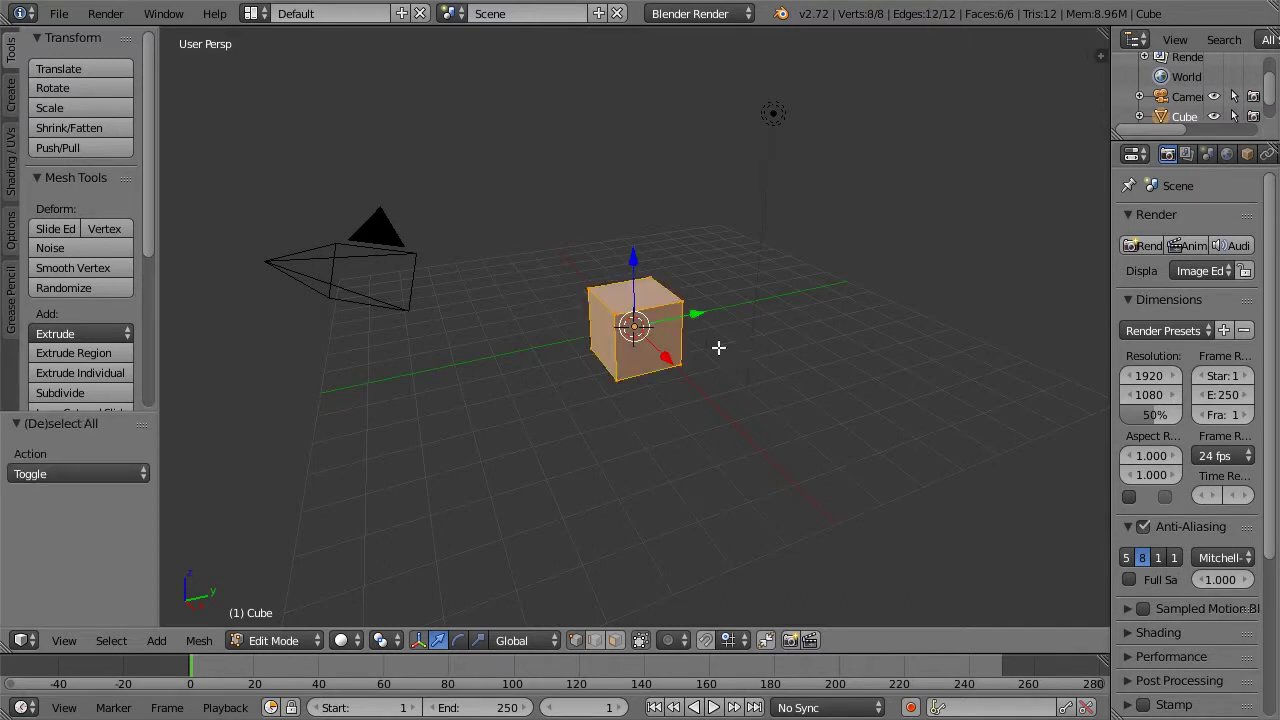
{"action": "key", "text": "z"}
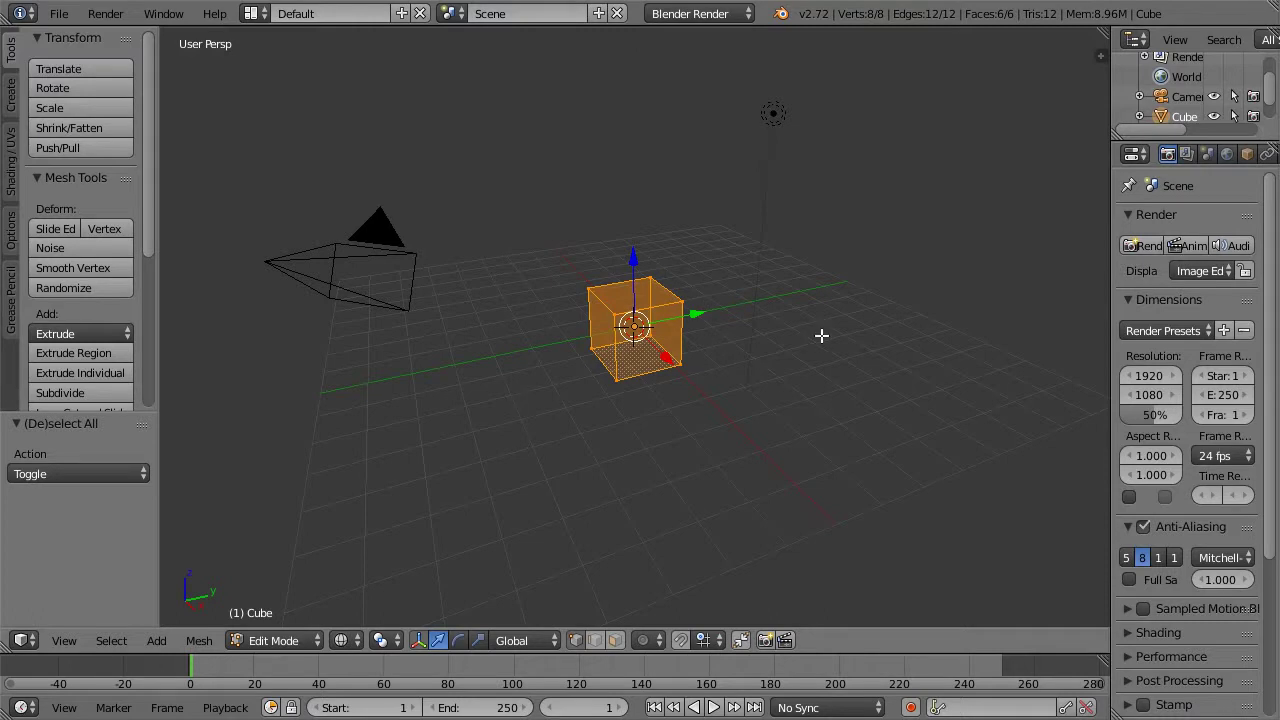
{"action": "key", "text": "w"}
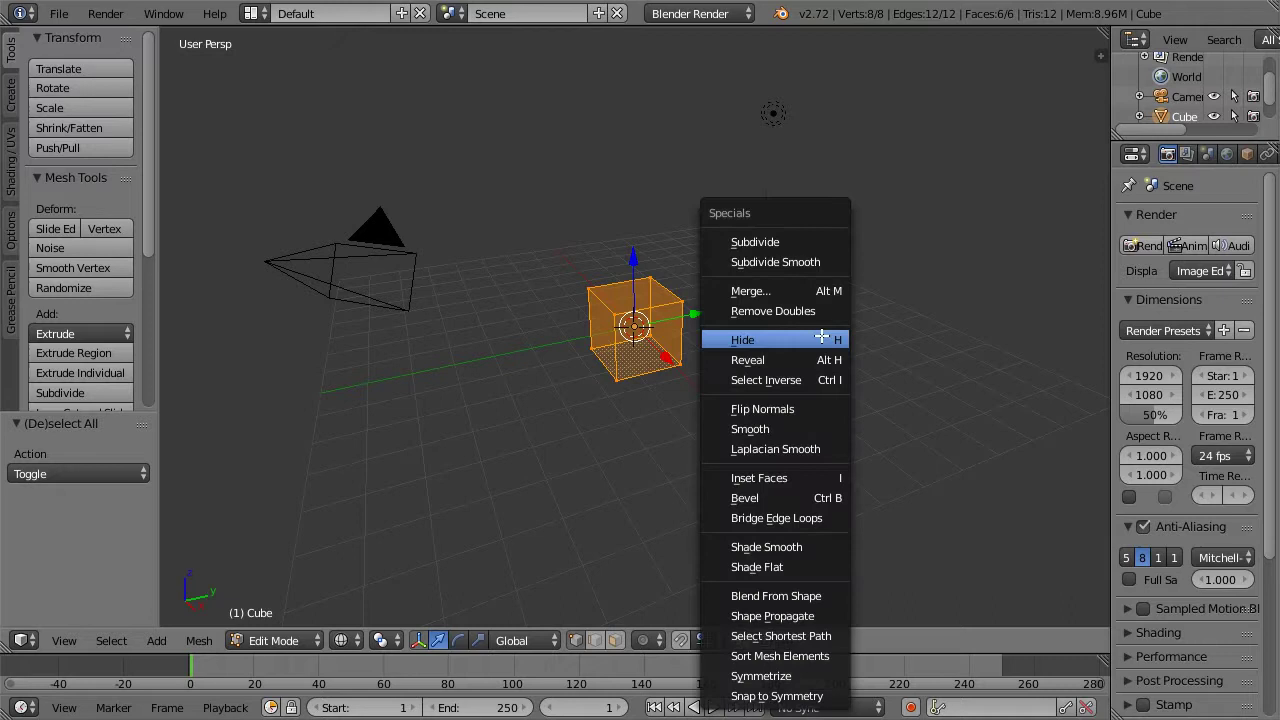
{"action": "left_click", "coordinate": [802, 290]}
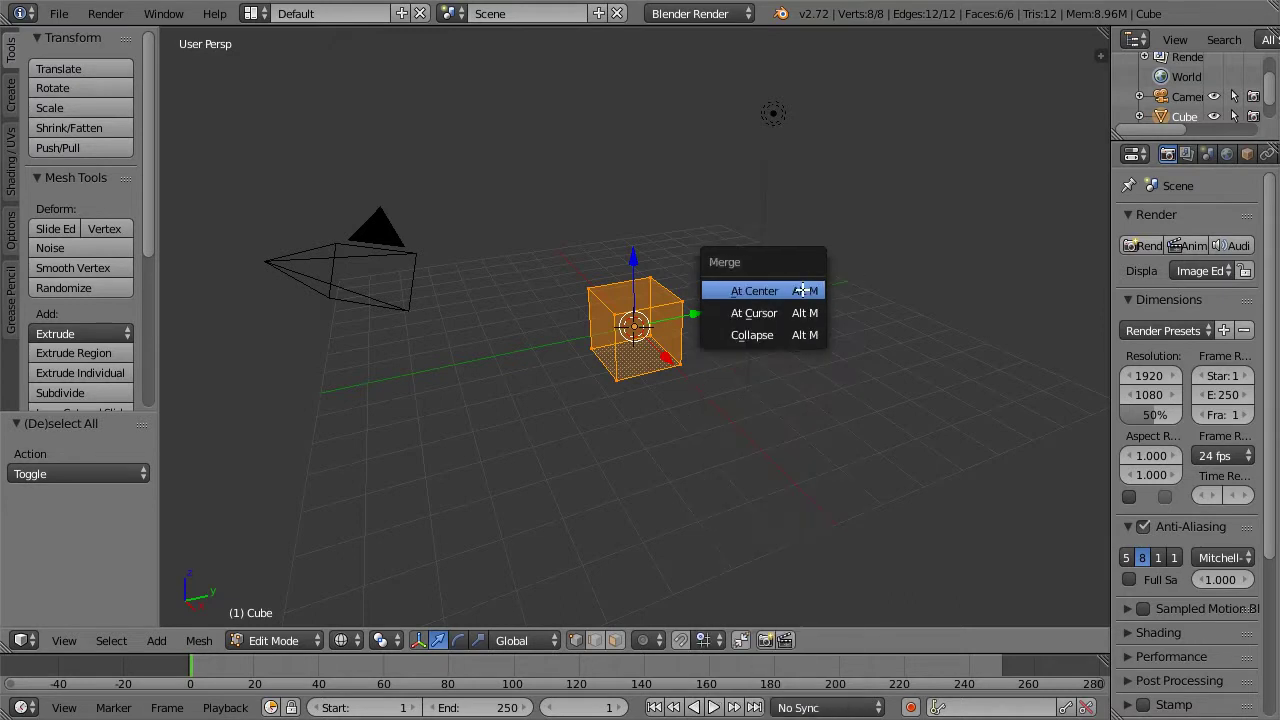
{"action": "left_click", "coordinate": [802, 290]}
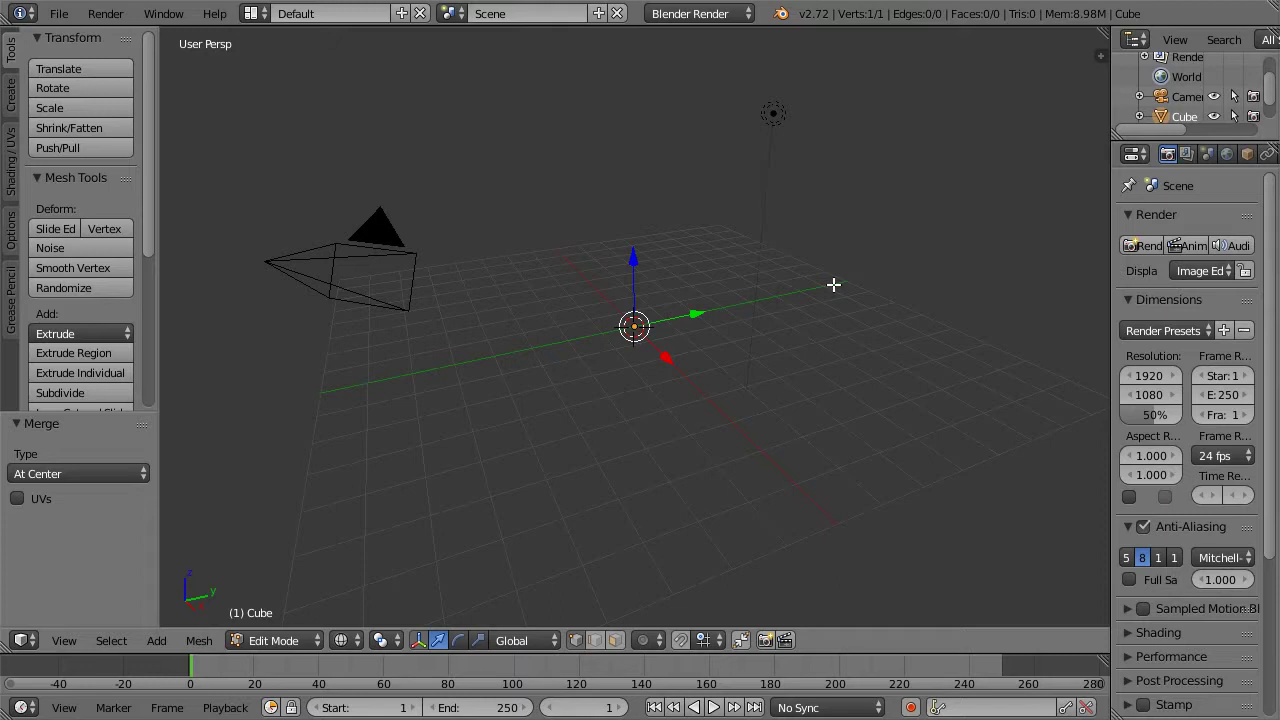
In the front orthographic view, extrude the merged vertex 4 units straight up along Z
{"action": "key", "text": "KP_1"}
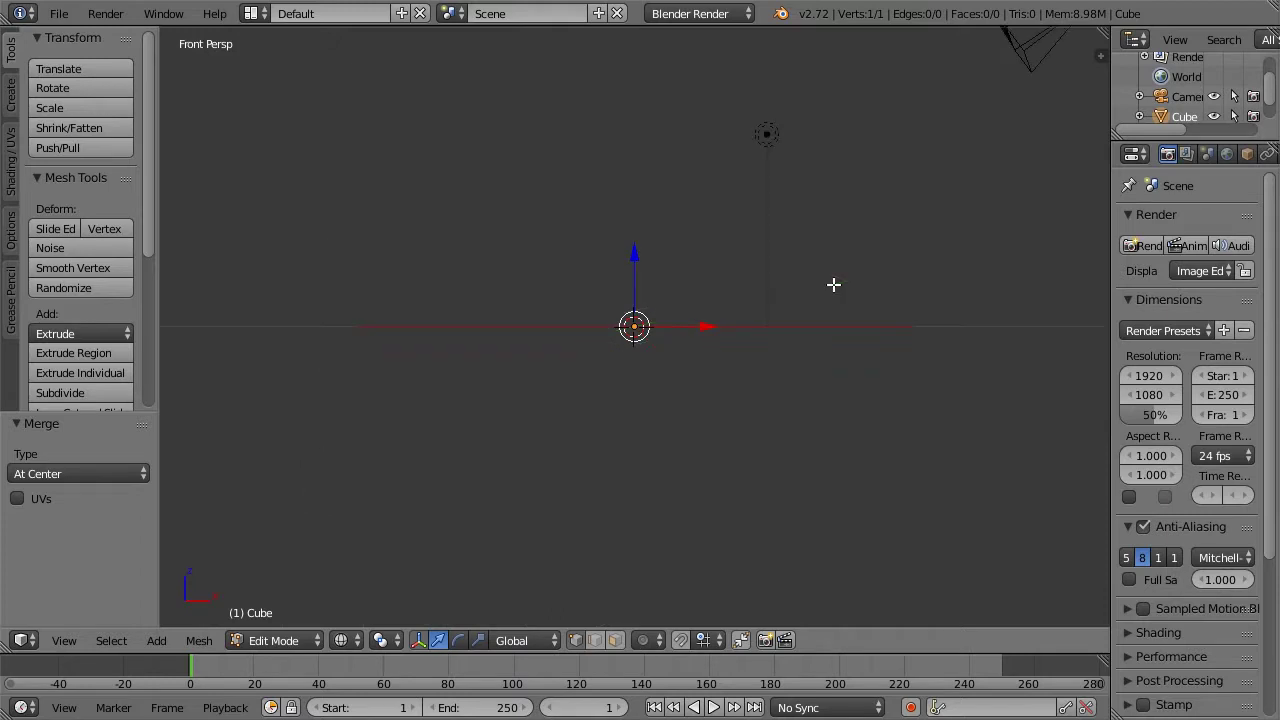
{"action": "key", "text": "KP_5"}
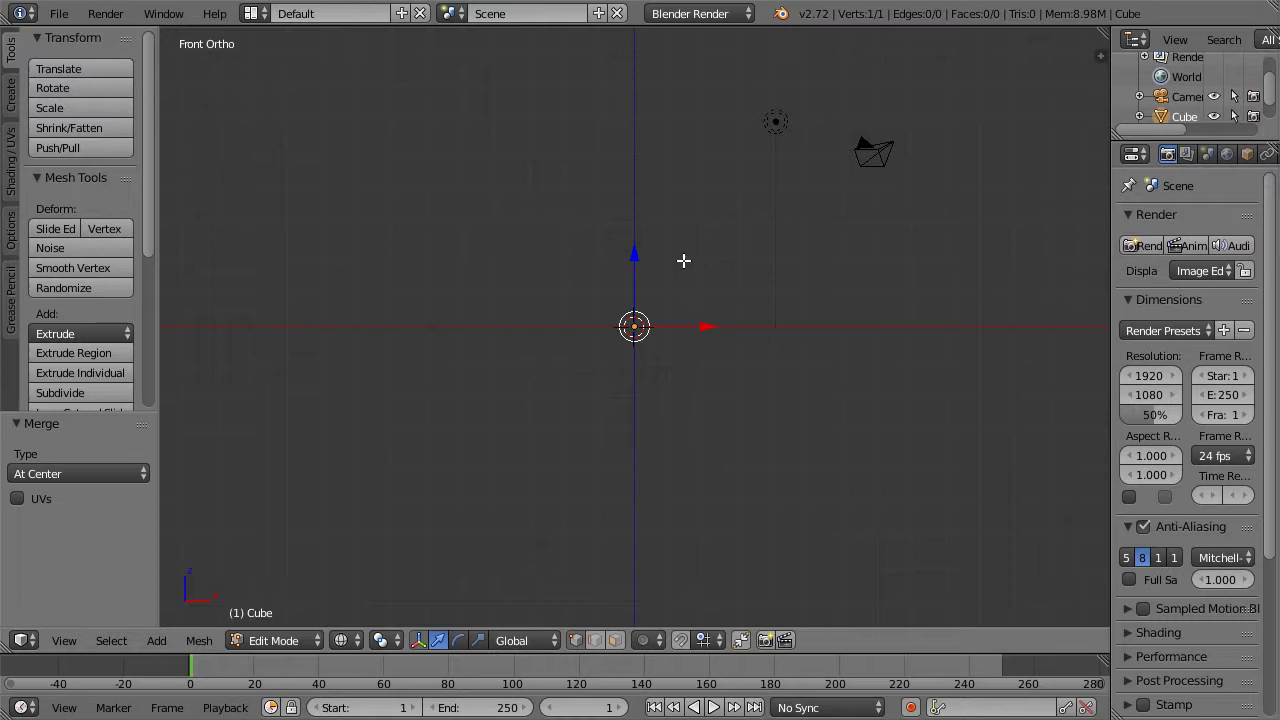
{"action": "key", "text": "e"}
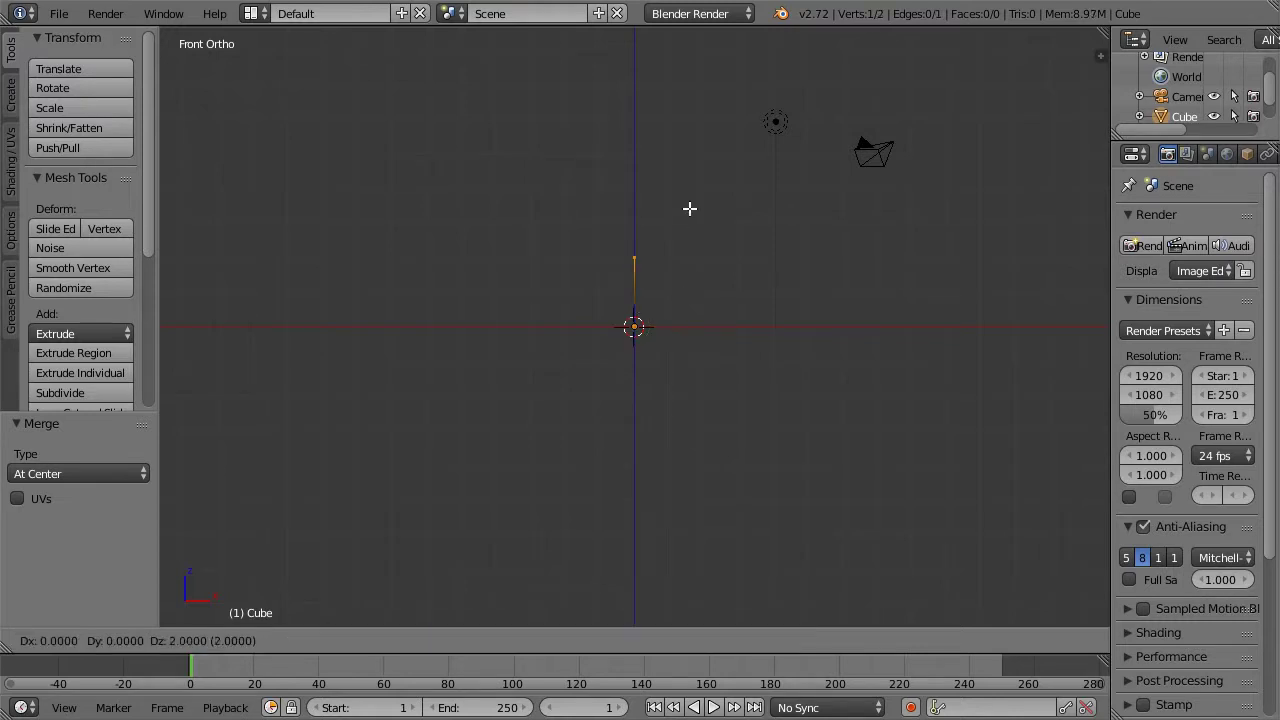
{"action": "left_click", "coordinate": [689, 157]}
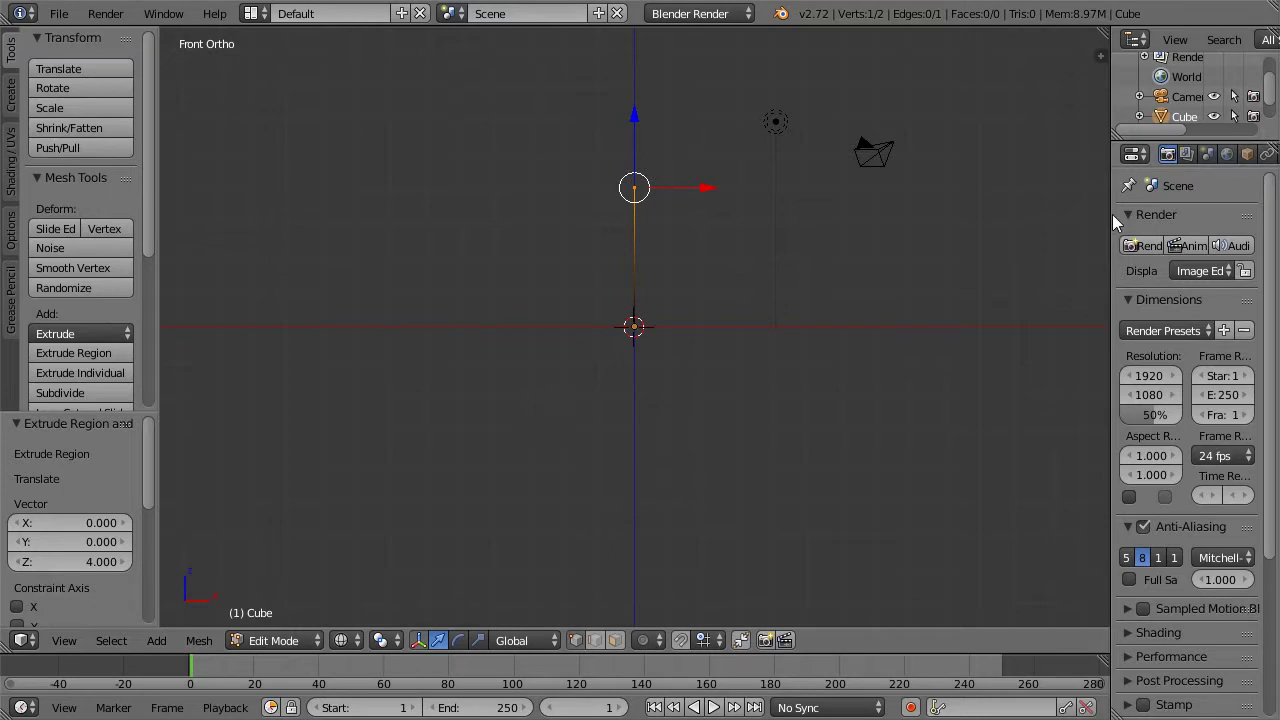
Add a Skin modifier to the vertical edge, deselect everything, and inspect the resulting column in solid shading
{"action": "left_click_drag", "start_coordinate": [1112, 214], "coordinate": [970, 214]}
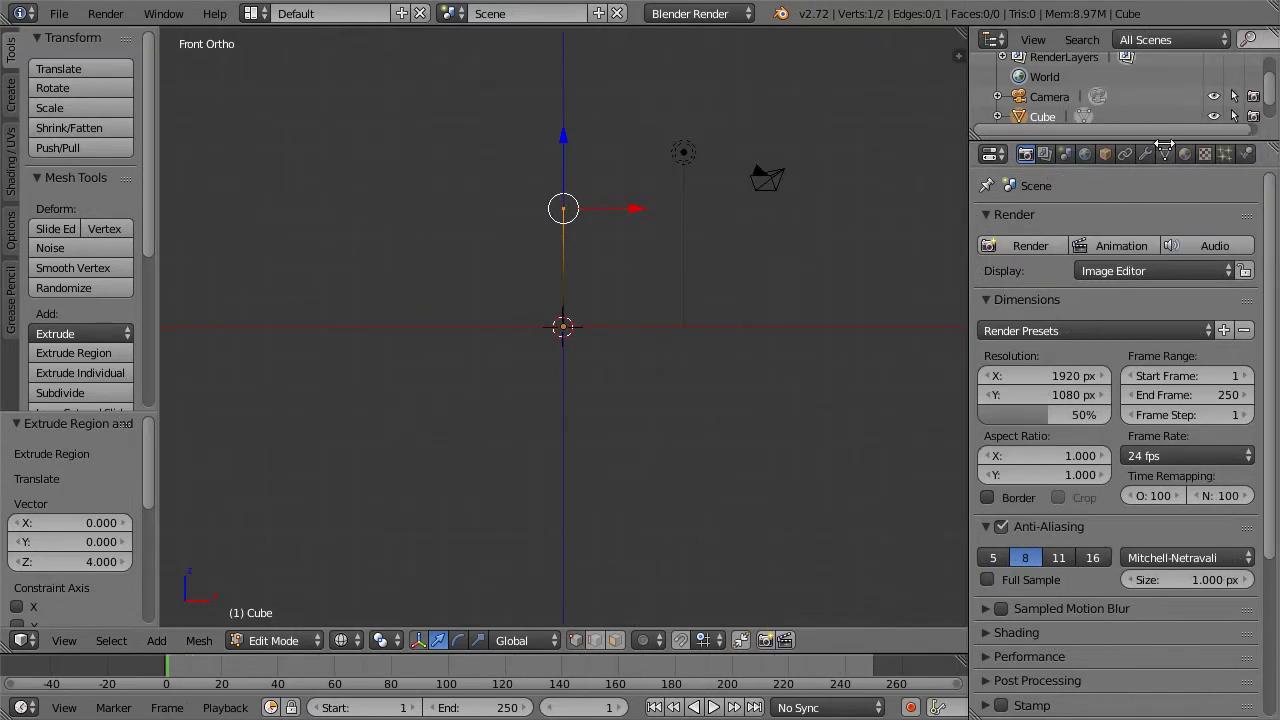
{"action": "left_click", "coordinate": [1146, 153]}
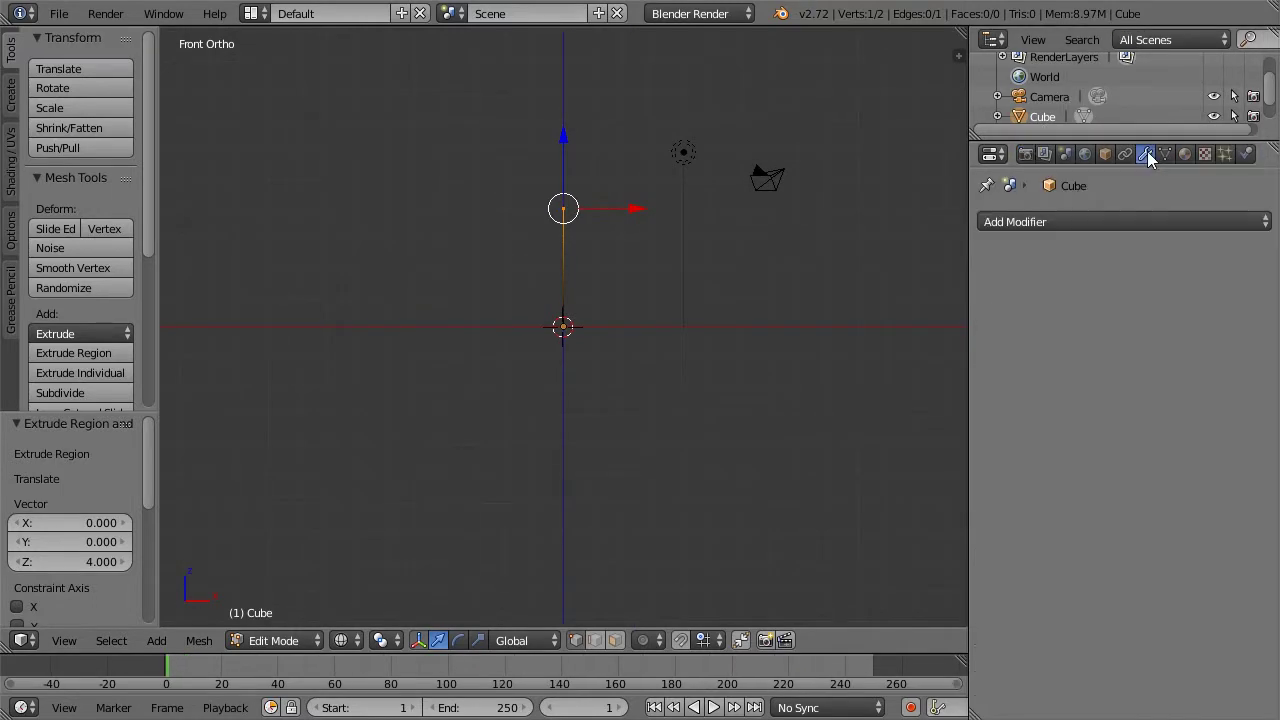
{"action": "left_click", "coordinate": [1091, 221]}
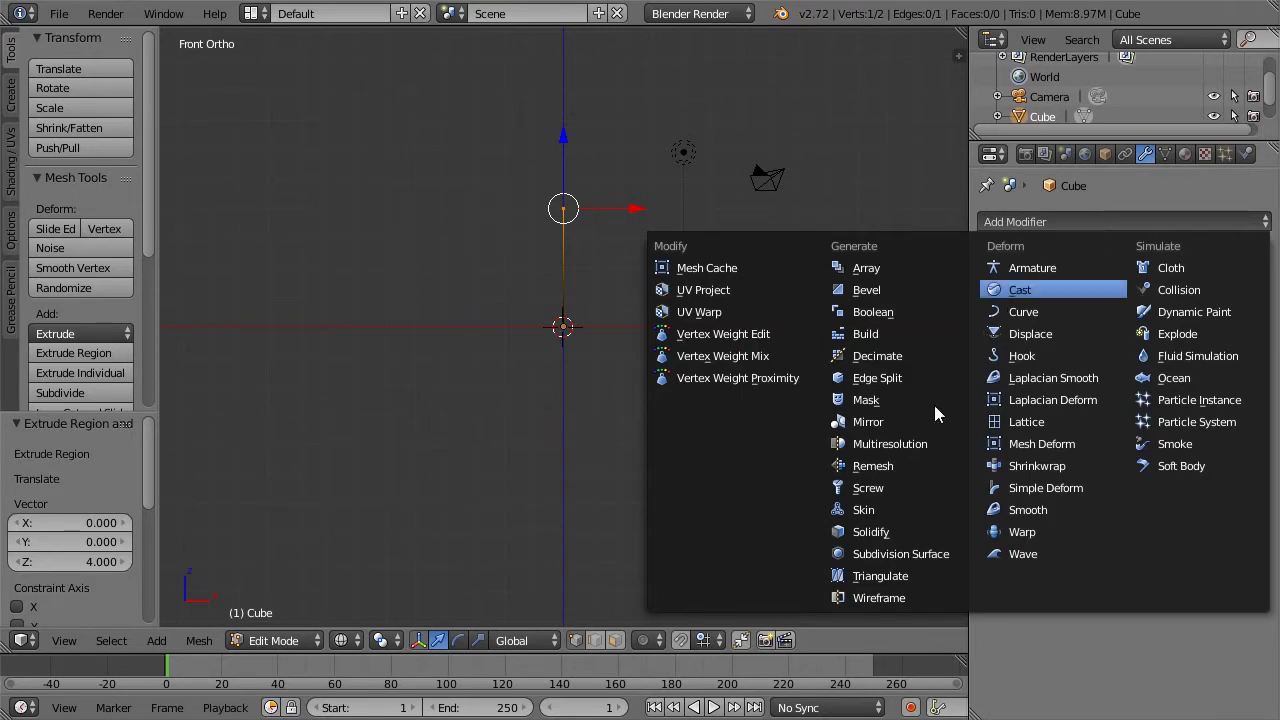
{"action": "left_click", "coordinate": [903, 510]}
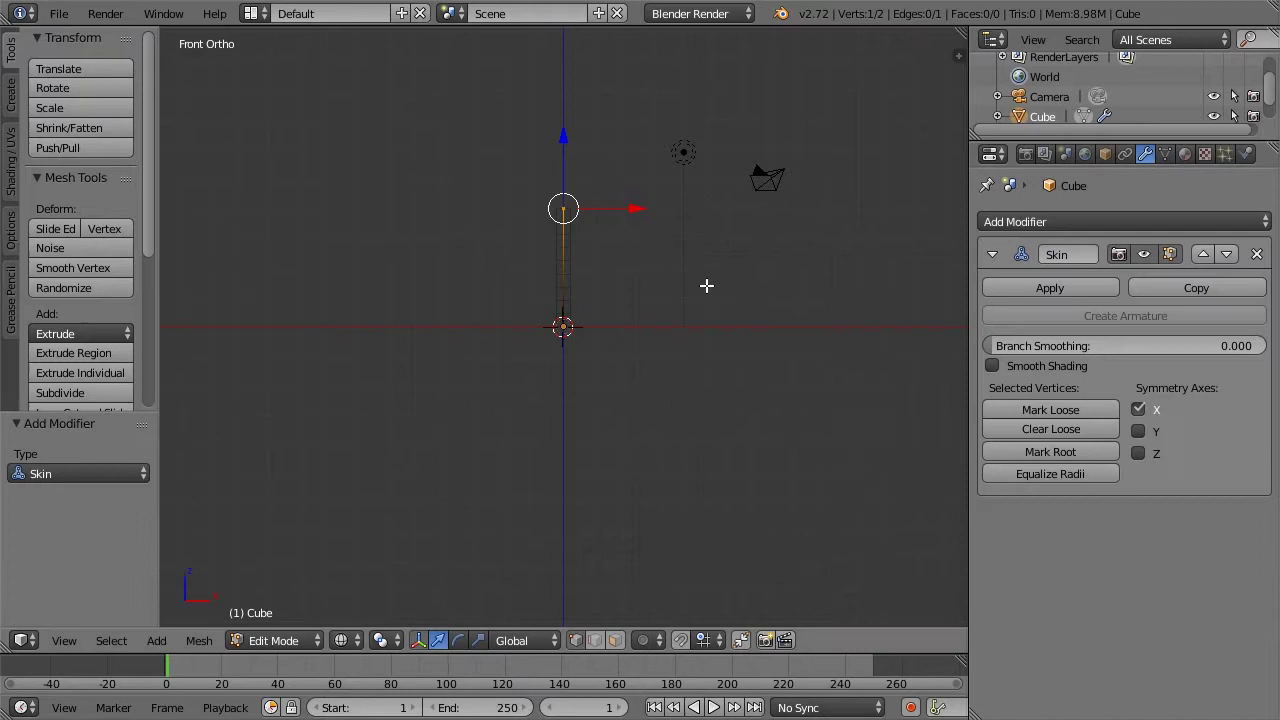
{"action": "key", "text": "Home"}
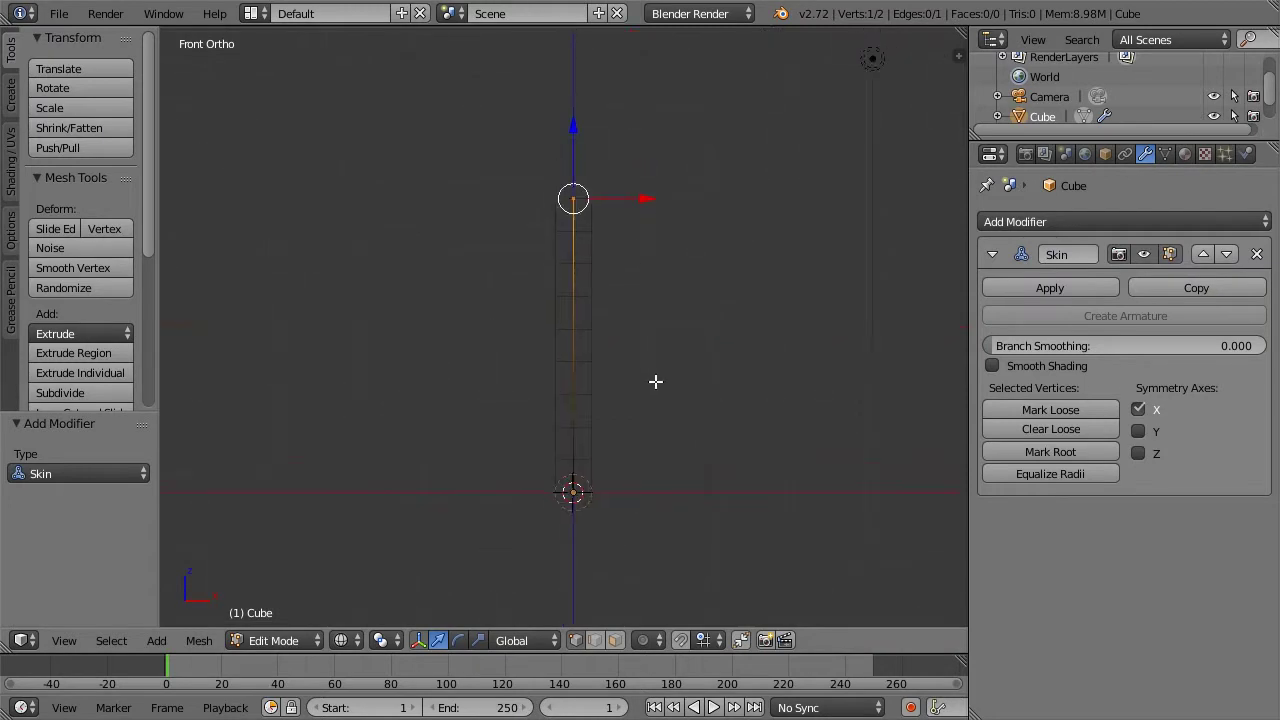
{"action": "key", "text": "a"}
{"action": "key", "text": "z"}
{"action": "middle_click_drag", "start_coordinate": [716, 297], "coordinate": [651, 331]}
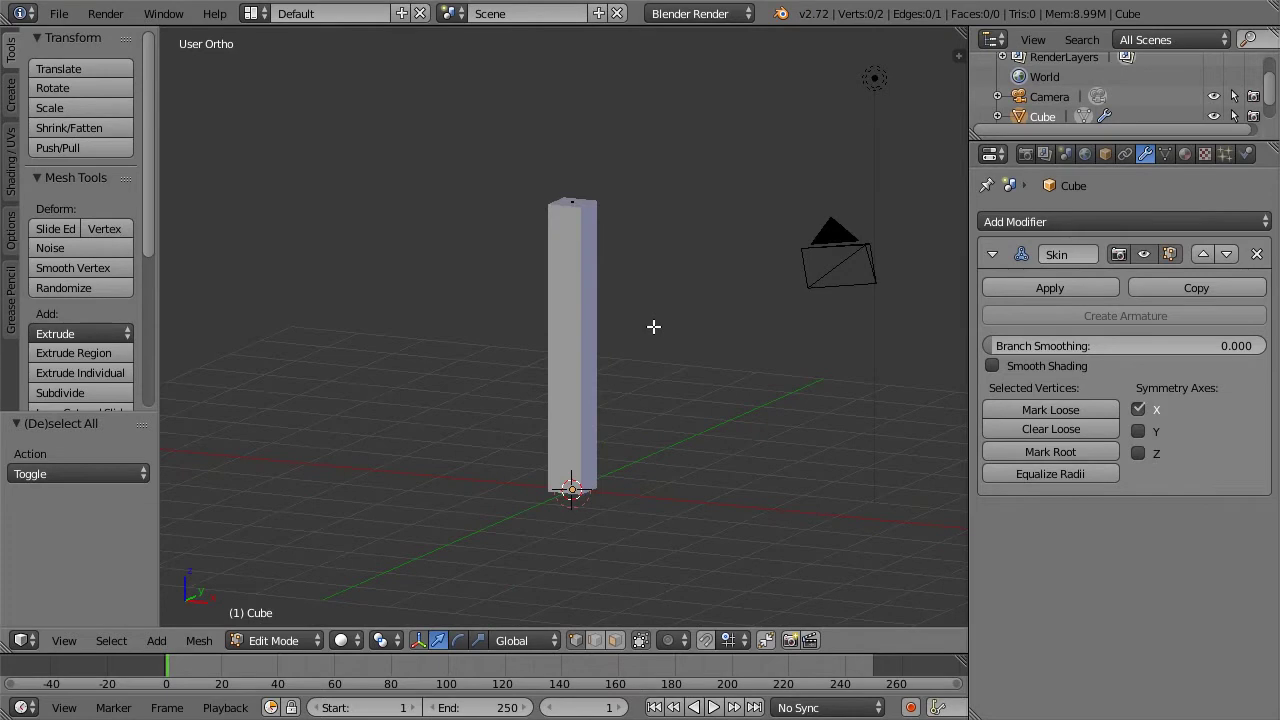
Extrude three connected segments from the column's top vertex: about 2.25 units along X, then downward, then about 1.27 units along X
{"action": "key", "text": "KP_1"}
{"action": "key", "text": "z"}
{"action": "right_click", "coordinate": [580, 197]}
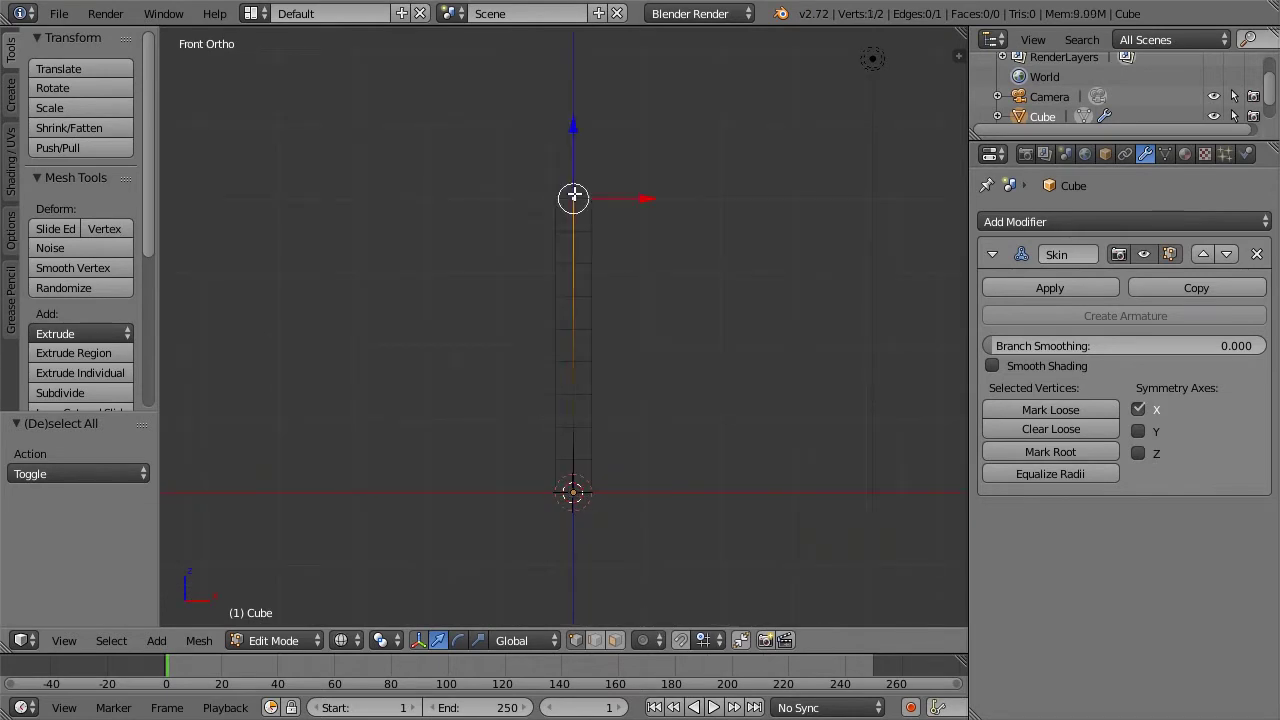
{"action": "key", "text": "e"}
{"action": "left_click", "coordinate": [771, 171]}
{"action": "key", "text": "e"}
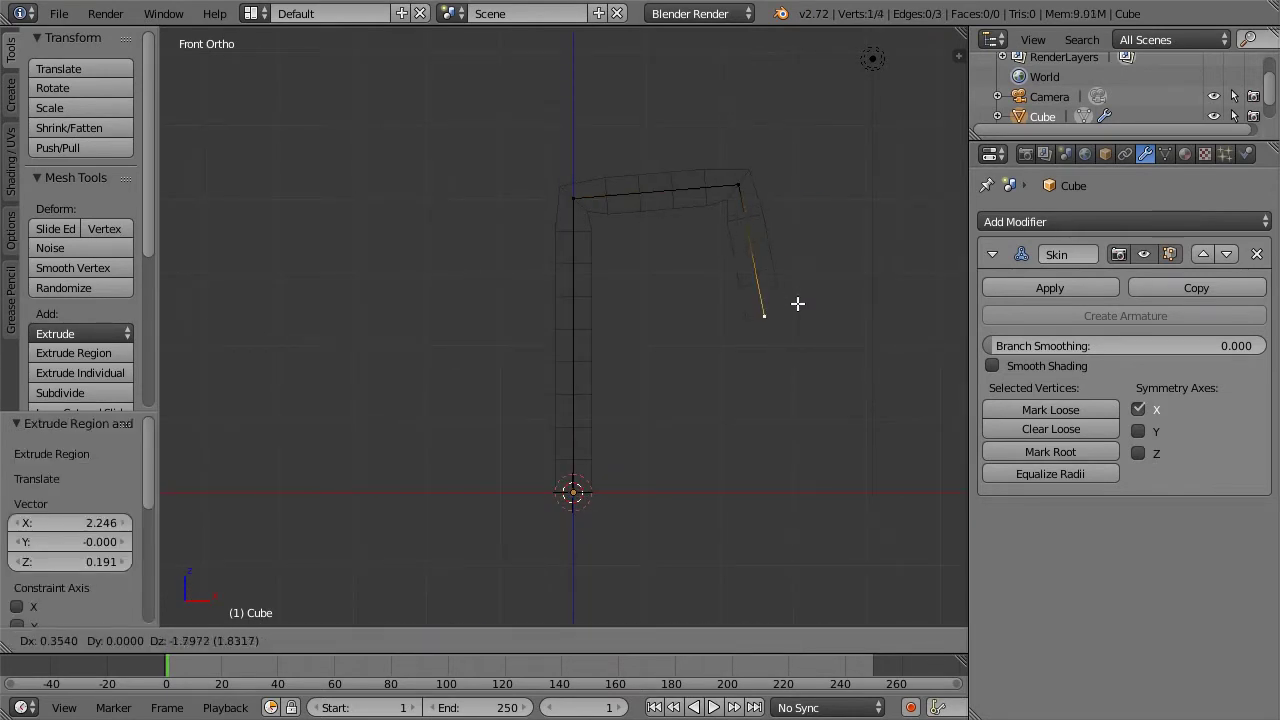
{"action": "left_click", "coordinate": [770, 308]}
{"action": "key", "text": "e"}
{"action": "left_click", "coordinate": [891, 277]}
{"action": "key", "text": "z"}
{"action": "mouse_move", "coordinate": [808, 217]}
{"action": "middle_mouse_down"}
{"action": "mouse_move", "coordinate": [723, 266]}
{"action": "mouse_move", "coordinate": [737, 243]}
{"action": "mouse_move", "coordinate": [847, 251]}
{"action": "mouse_move", "coordinate": [833, 219]}
{"action": "middle_mouse_up"}
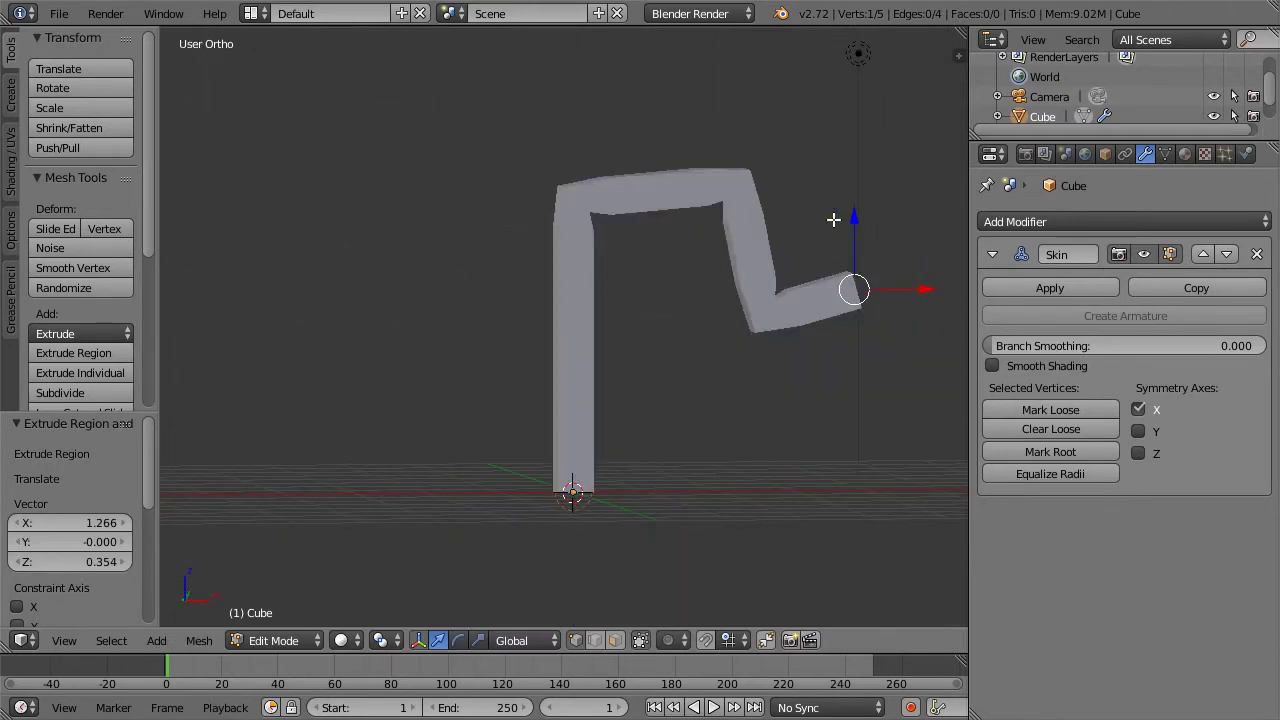
{"action": "key", "text": "KP_1"}
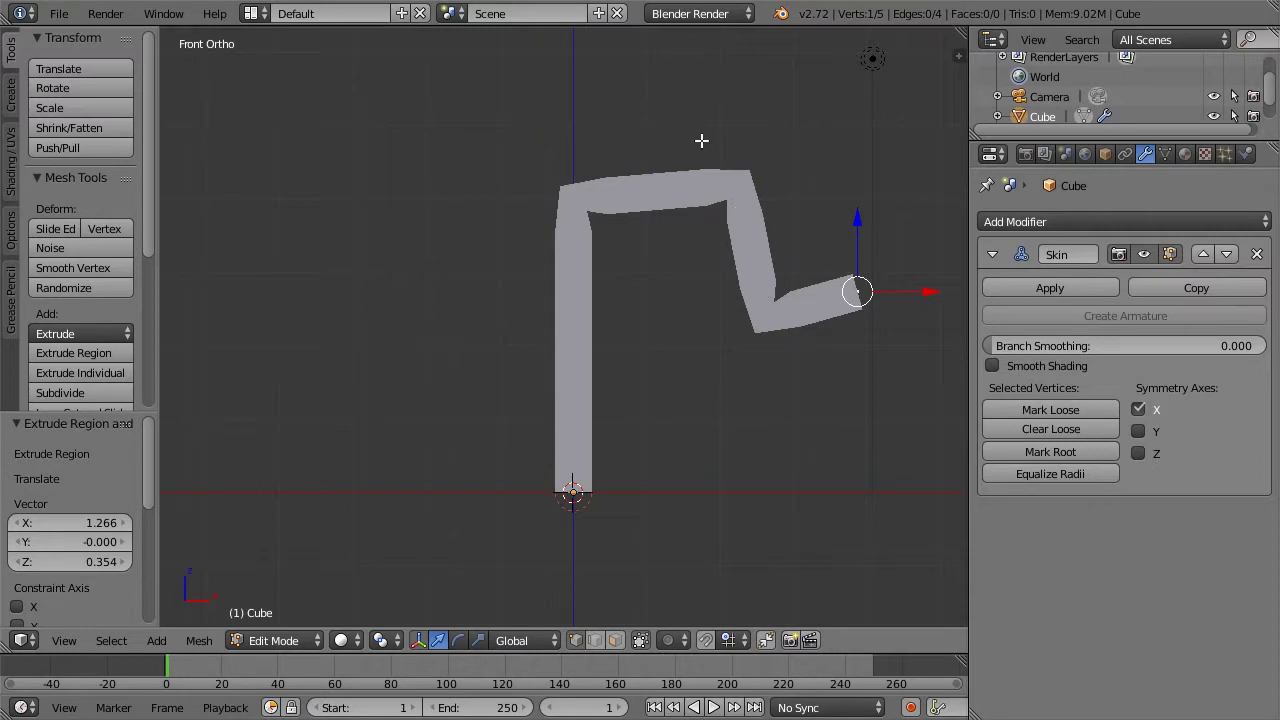
{"action": "middle_click_drag", "start_coordinate": [764, 221], "coordinate": [626, 217]}
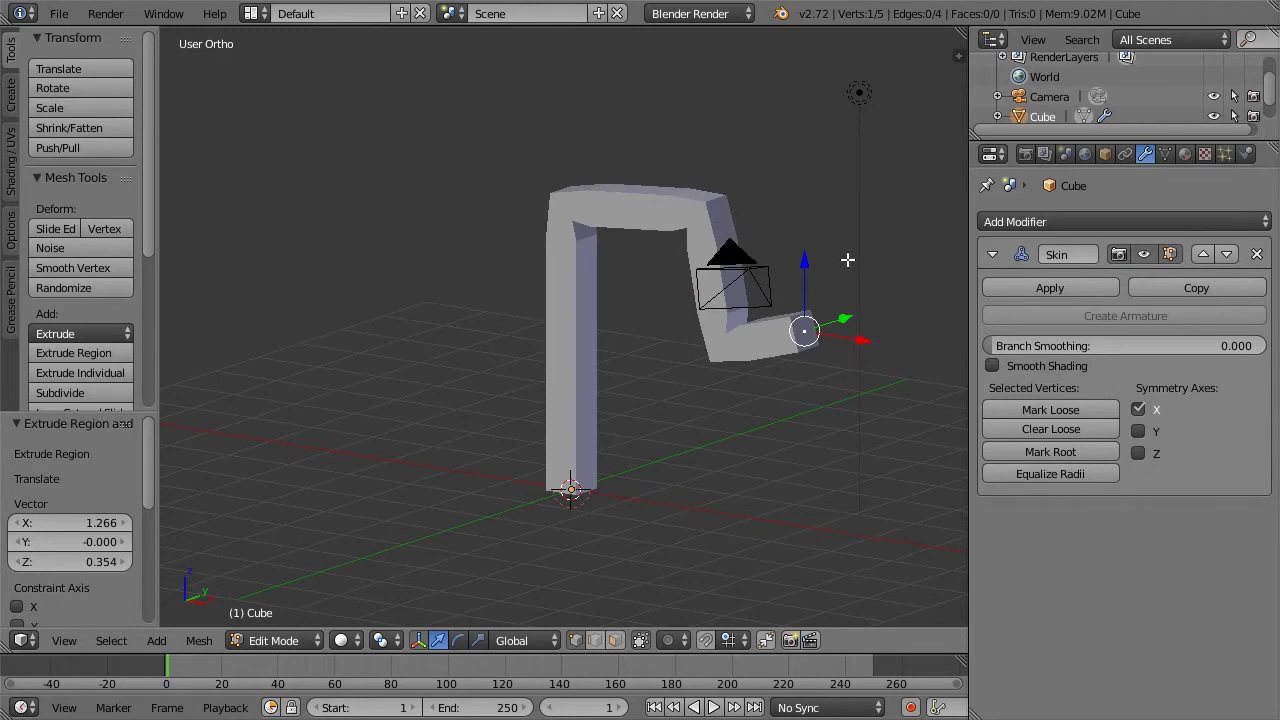
{"action": "key", "text": "KP_1"}
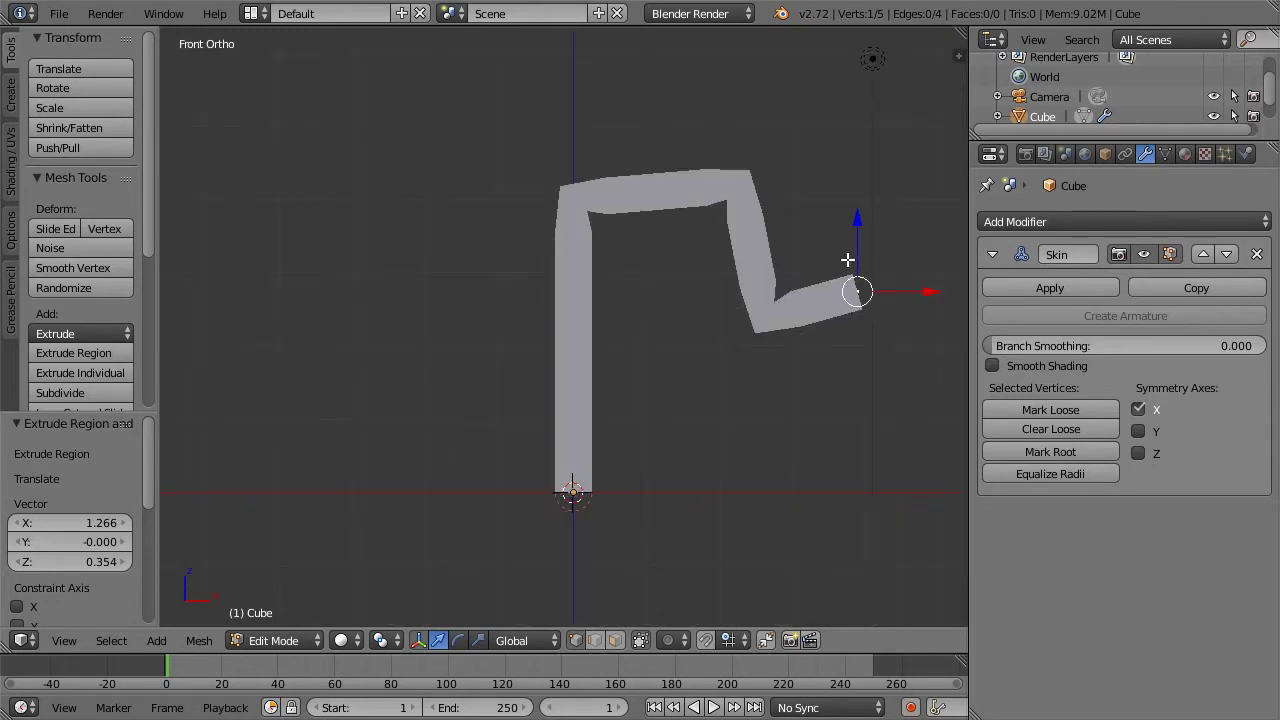
Delete the three vertices of the side branch, keeping only the vertical edge
{"action": "key", "text": "z"}
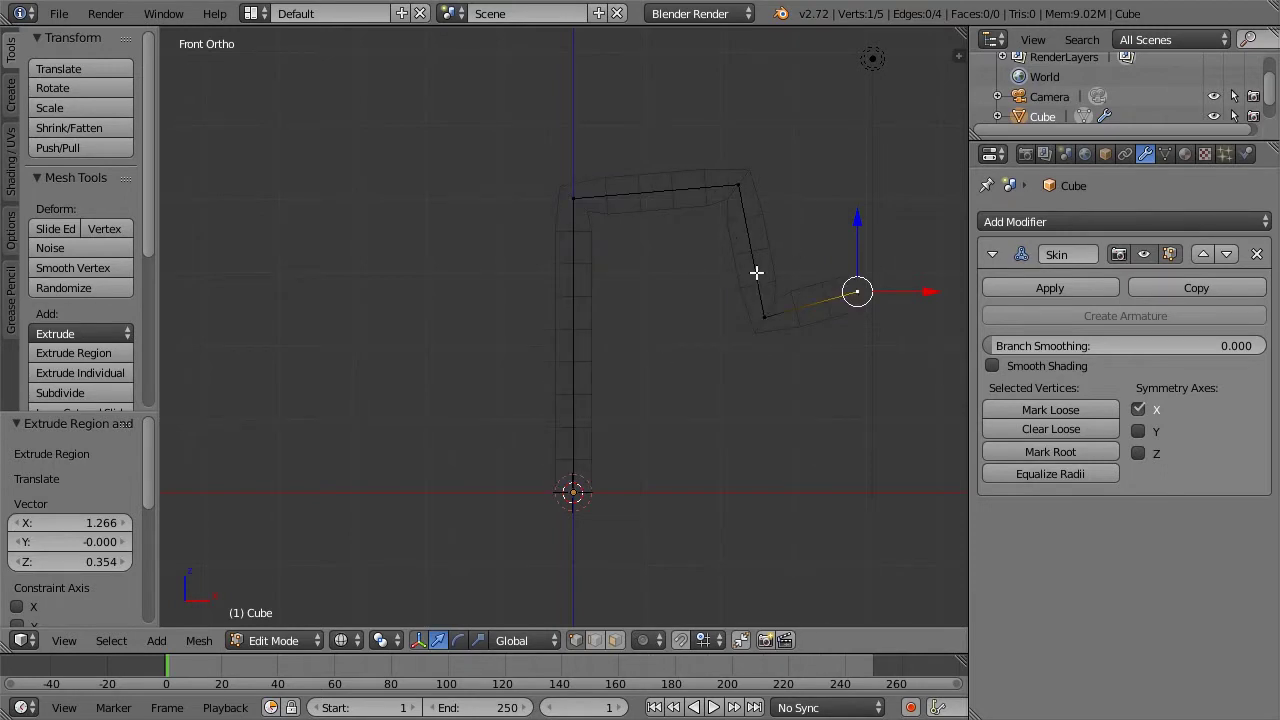
{"action": "right_click", "coordinate": [766, 315], "text": "shift"}
{"action": "right_click", "coordinate": [736, 182], "text": "shift"}
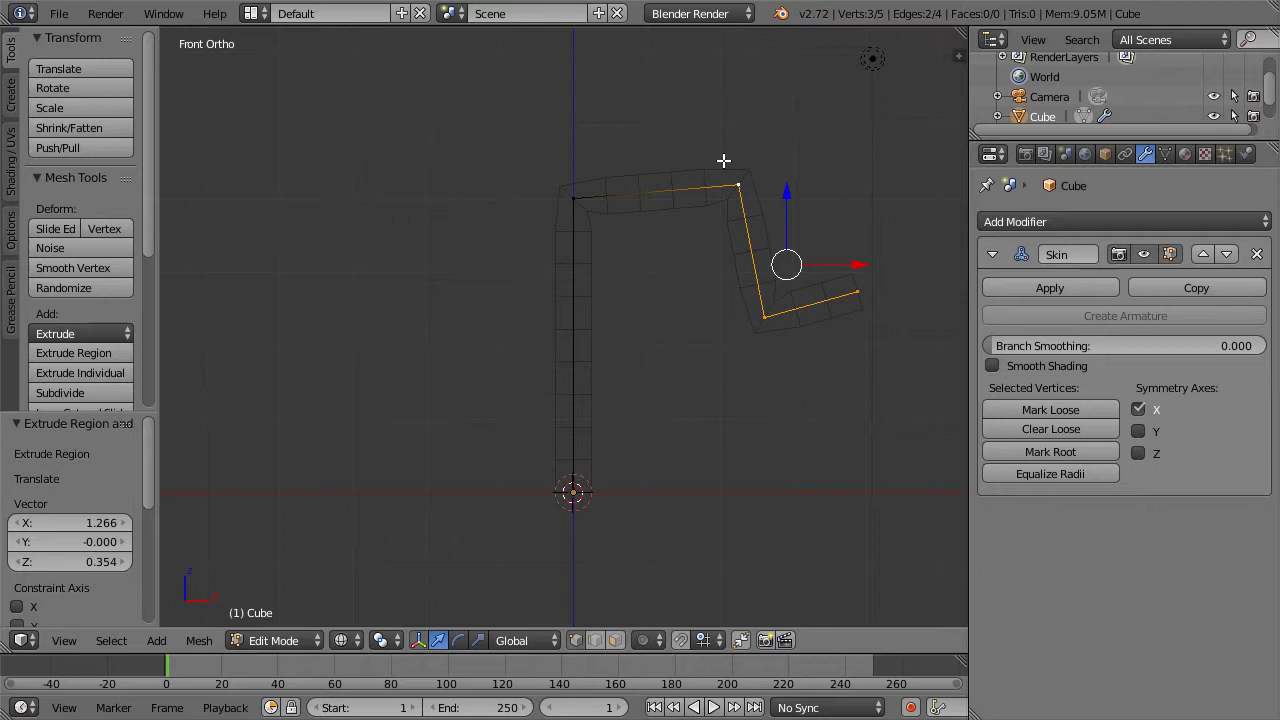
{"action": "key", "text": "x"}
{"action": "left_click", "coordinate": [723, 160]}
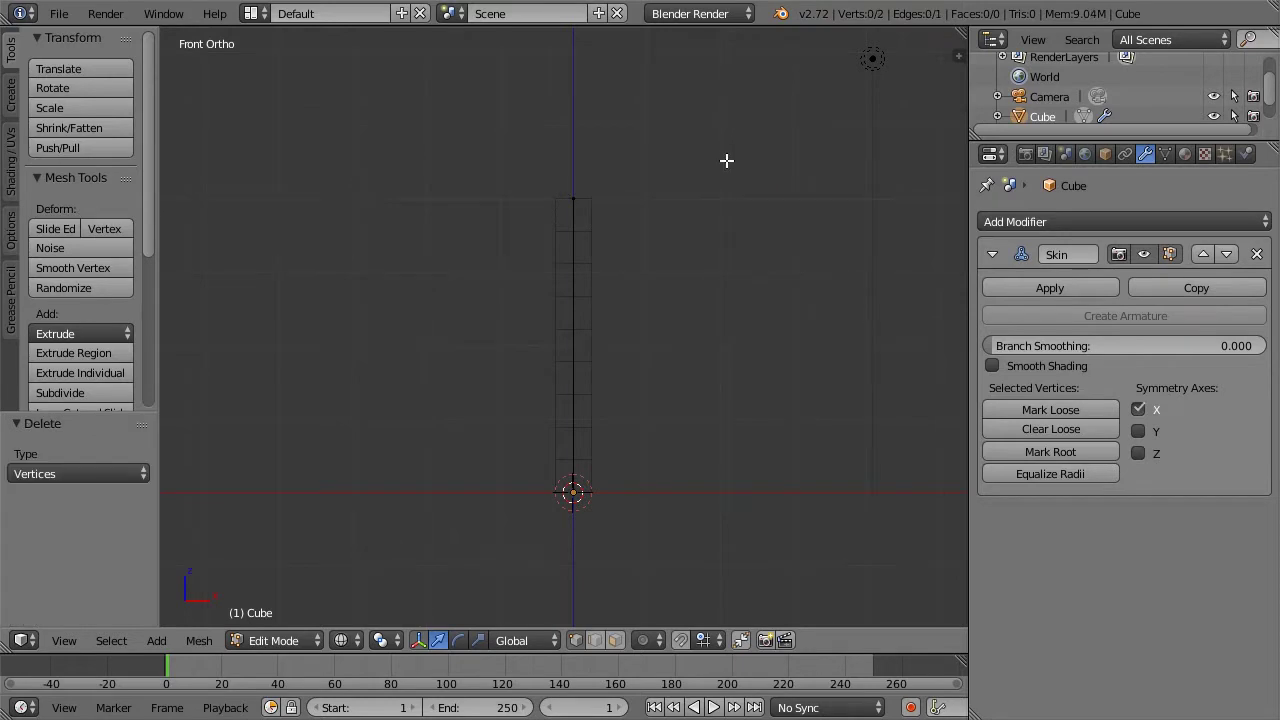
Add a Mirror modifier on the X axis and extrude the column's top vertex about 2.83 units along X as an arm
{"action": "left_click", "coordinate": [999, 224]}
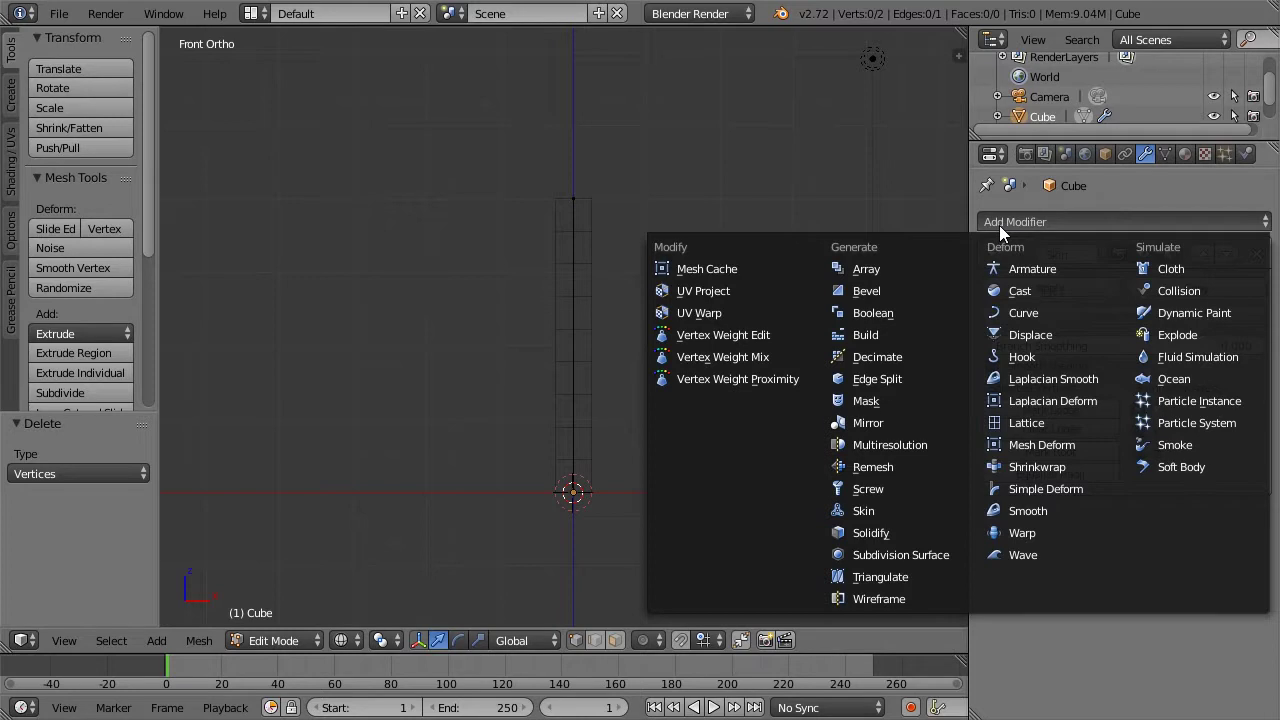
{"action": "left_click", "coordinate": [874, 422]}
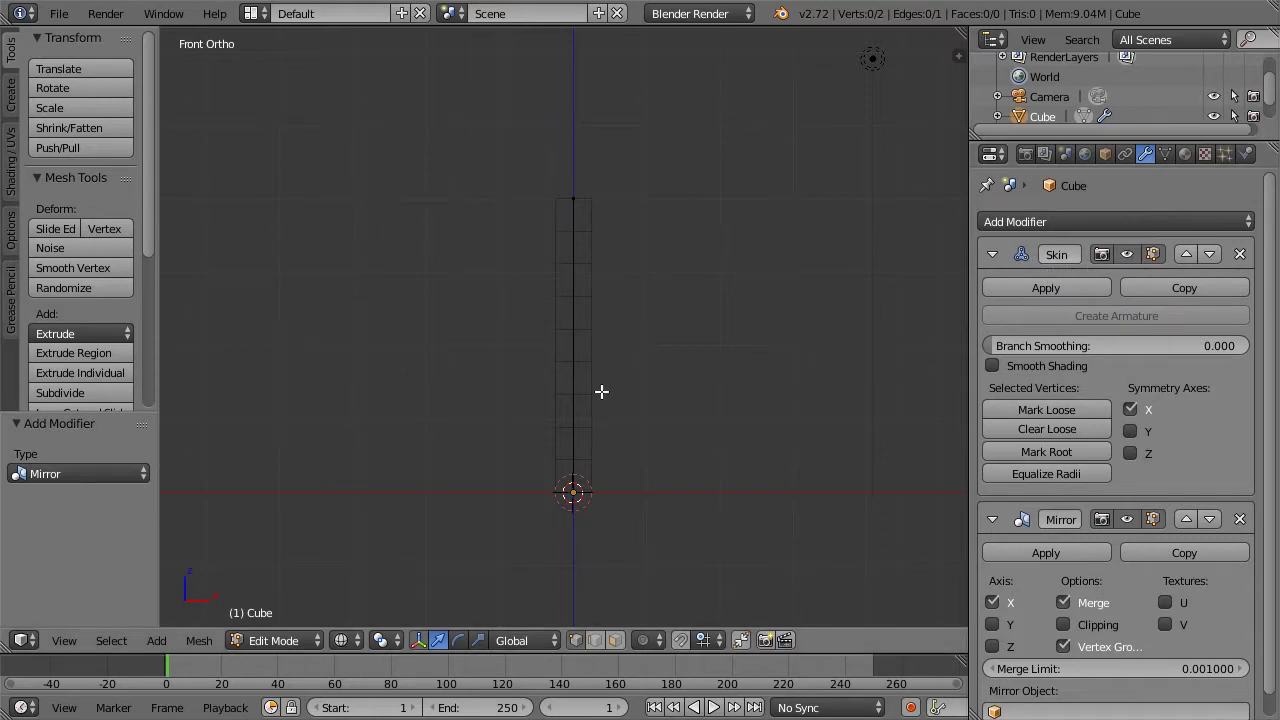
{"action": "right_click", "coordinate": [574, 198]}
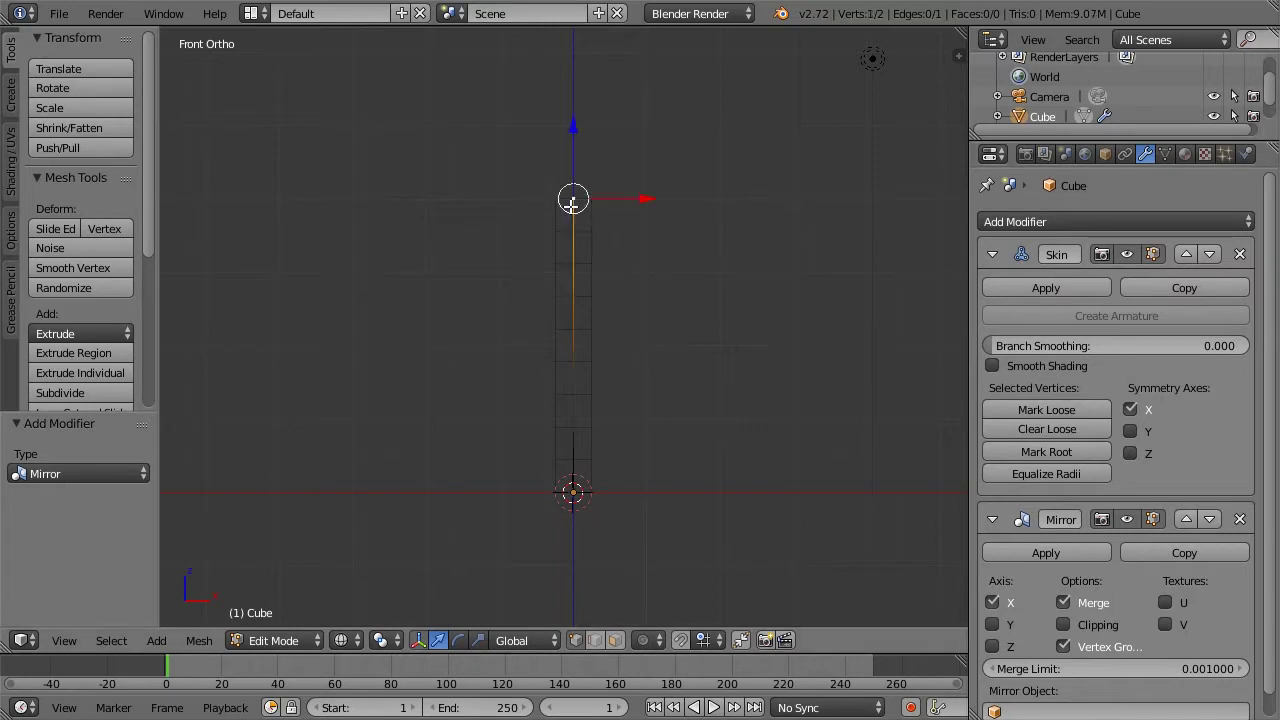
{"action": "key", "text": "e"}
{"action": "left_click", "coordinate": [797, 202]}
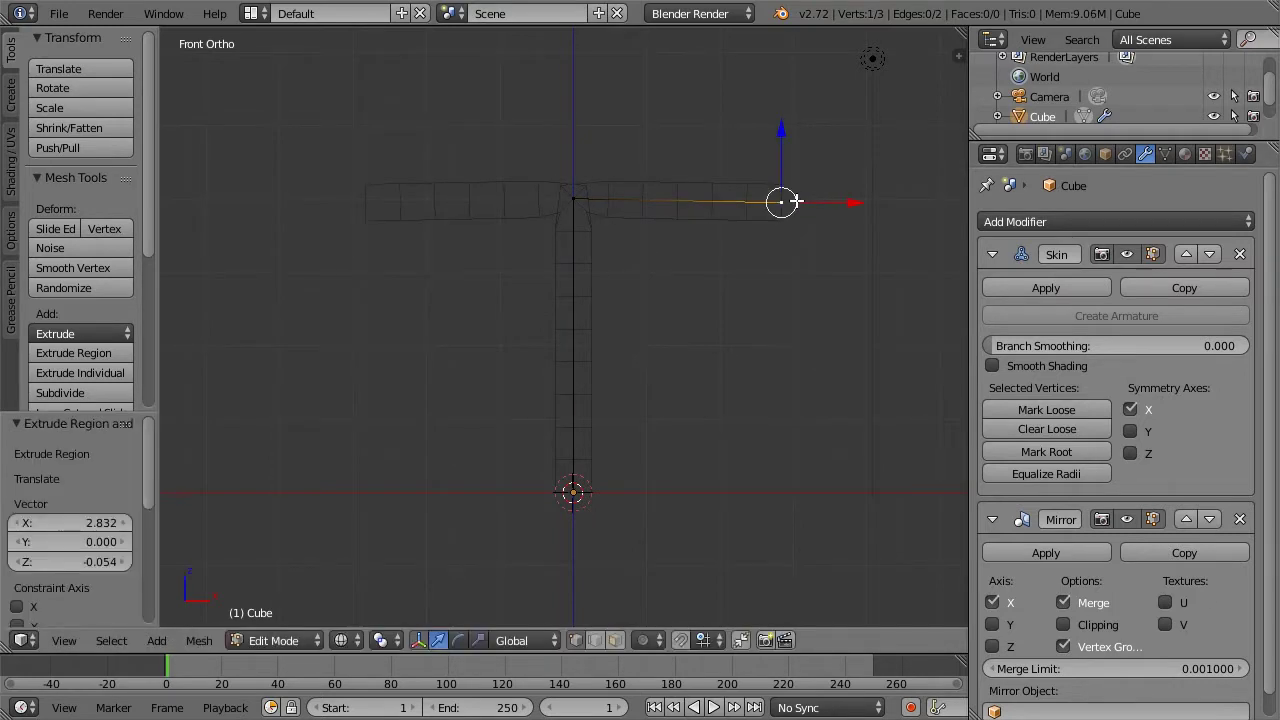
{"action": "key", "text": "z"}
{"action": "mouse_move", "coordinate": [589, 180]}
{"action": "middle_mouse_down"}
{"action": "mouse_move", "coordinate": [577, 291]}
{"action": "mouse_move", "coordinate": [674, 183]}
{"action": "mouse_move", "coordinate": [669, 117]}
{"action": "middle_mouse_up"}
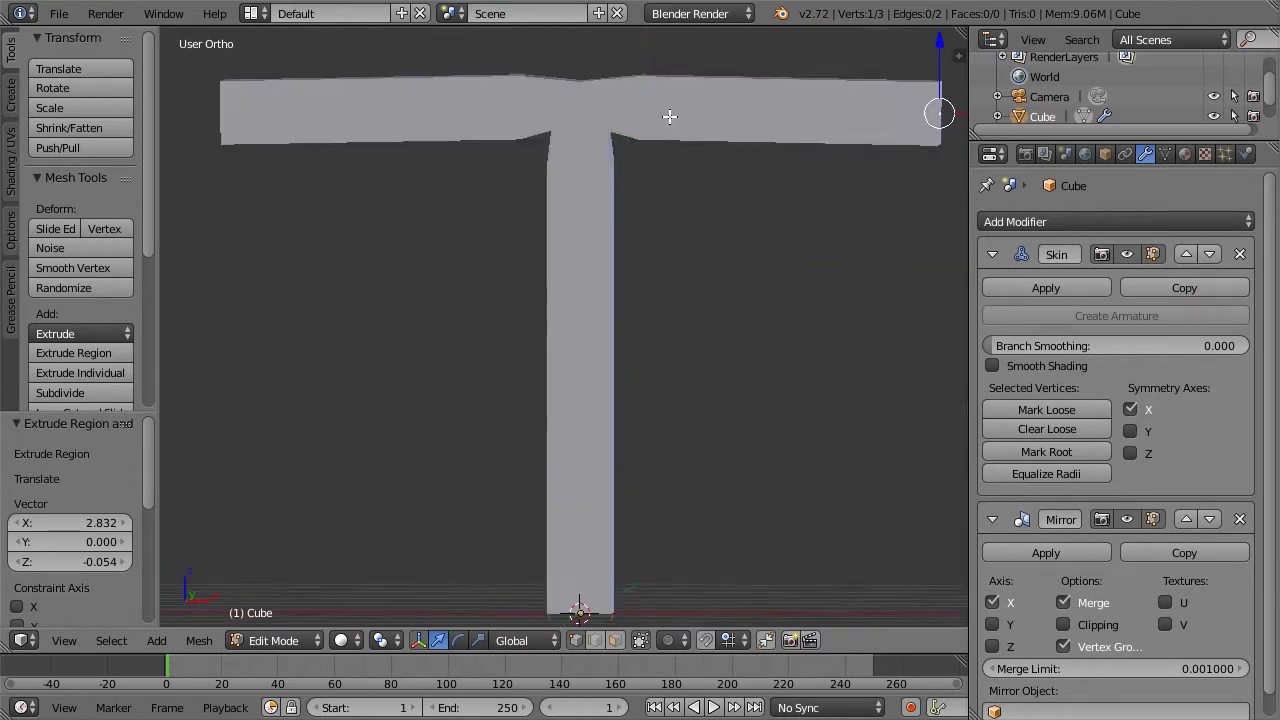
{"action": "key", "text": "KP_1"}
{"action": "scroll", "coordinate": [670, 116], "scroll_direction": "down", "scroll_amount": 3}
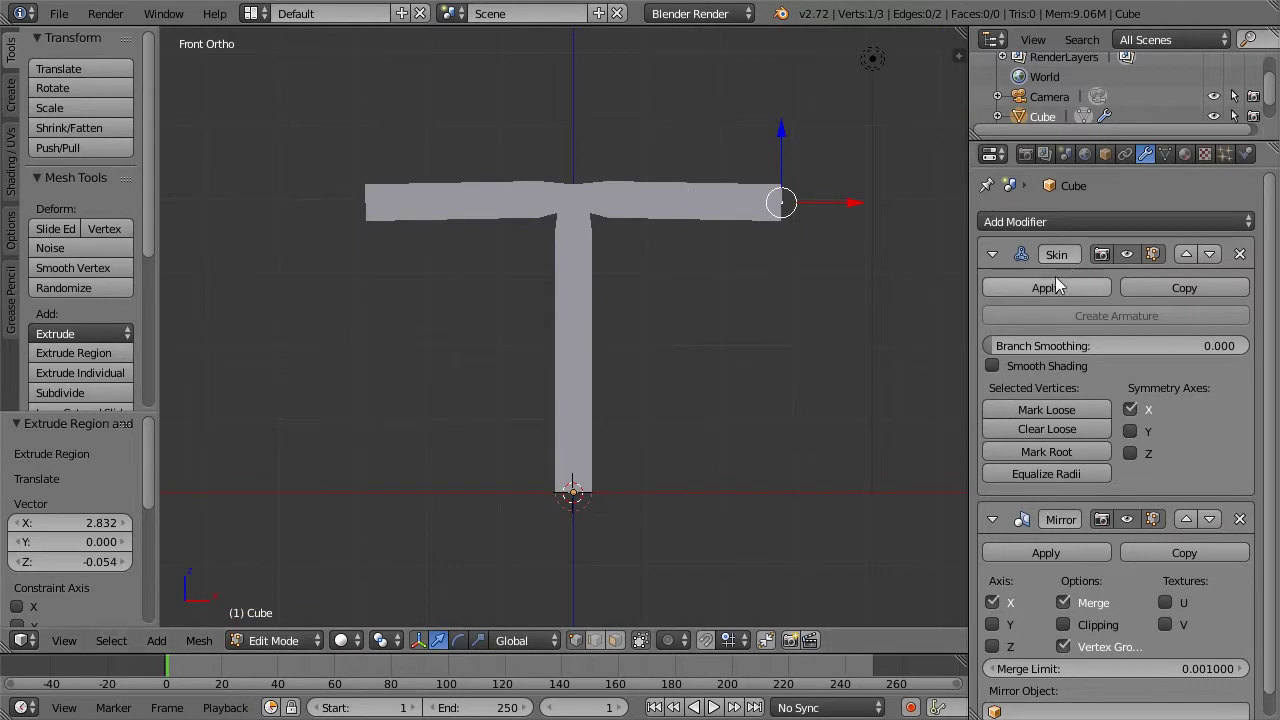
Move the Mirror modifier above the Skin modifier in the stack and show the mesh in solid shading
{"action": "key", "text": "z"}
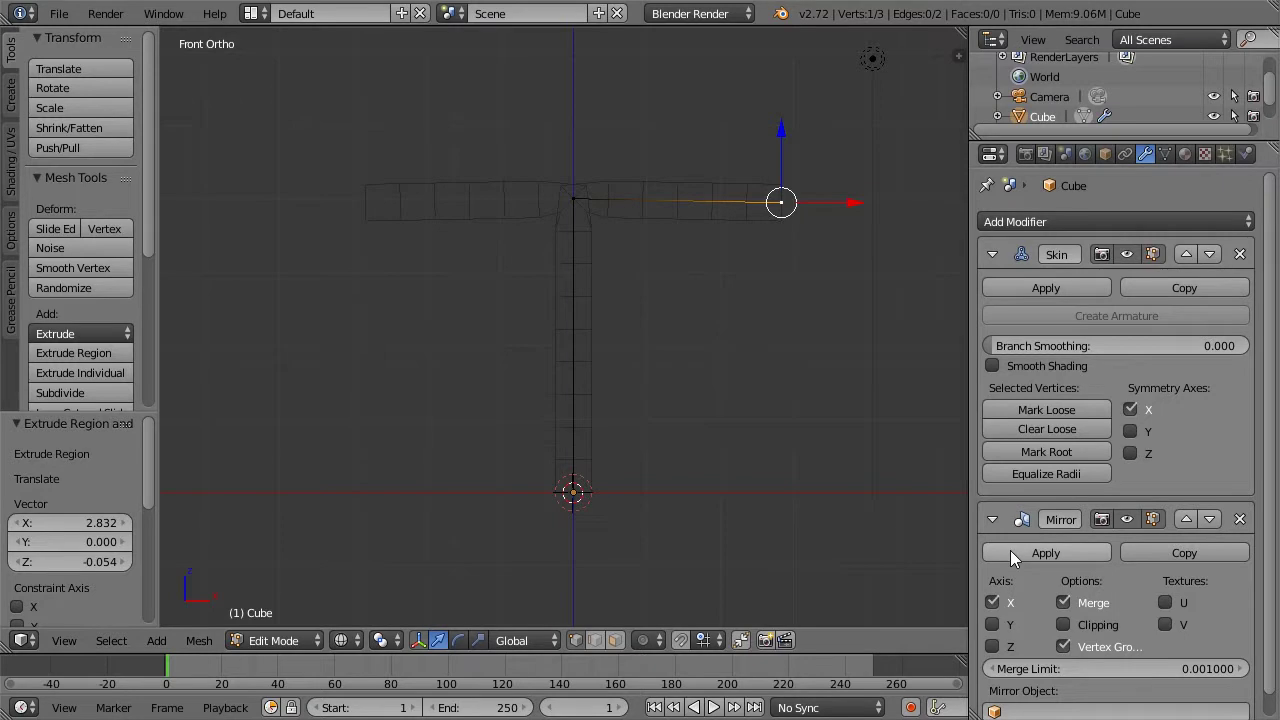
{"action": "left_click", "coordinate": [1187, 519]}
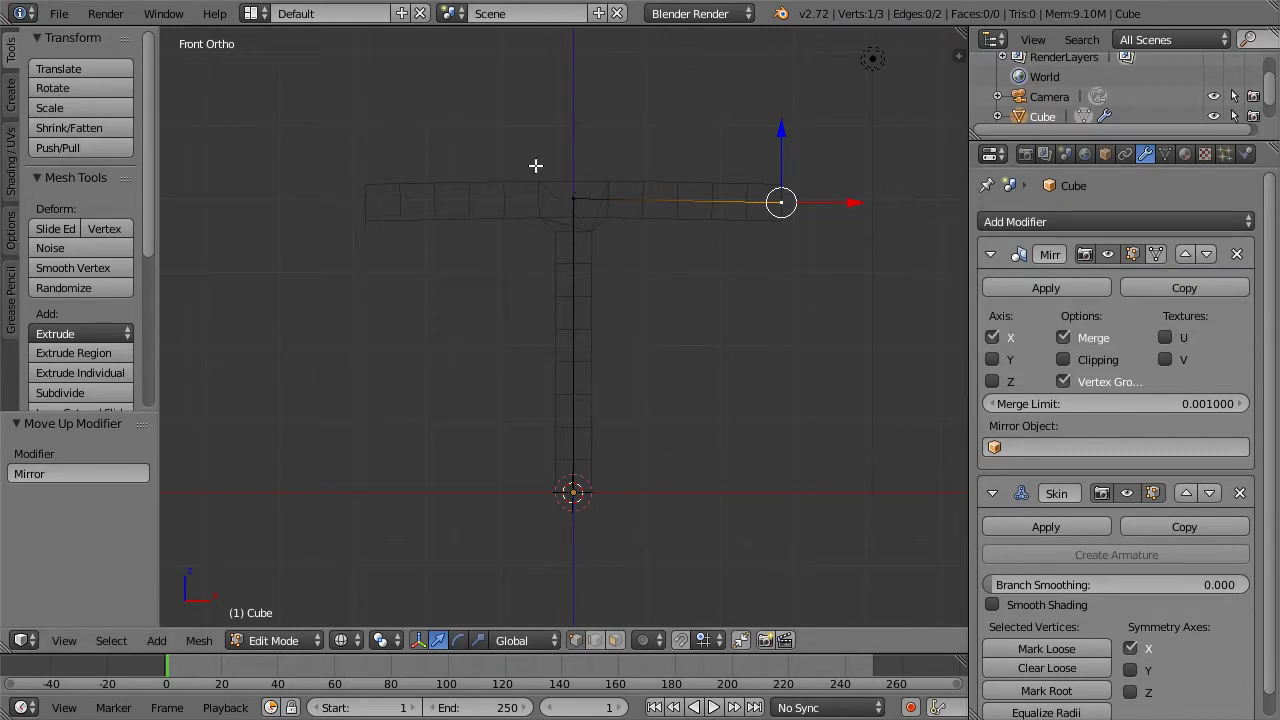
{"action": "key", "text": "z"}
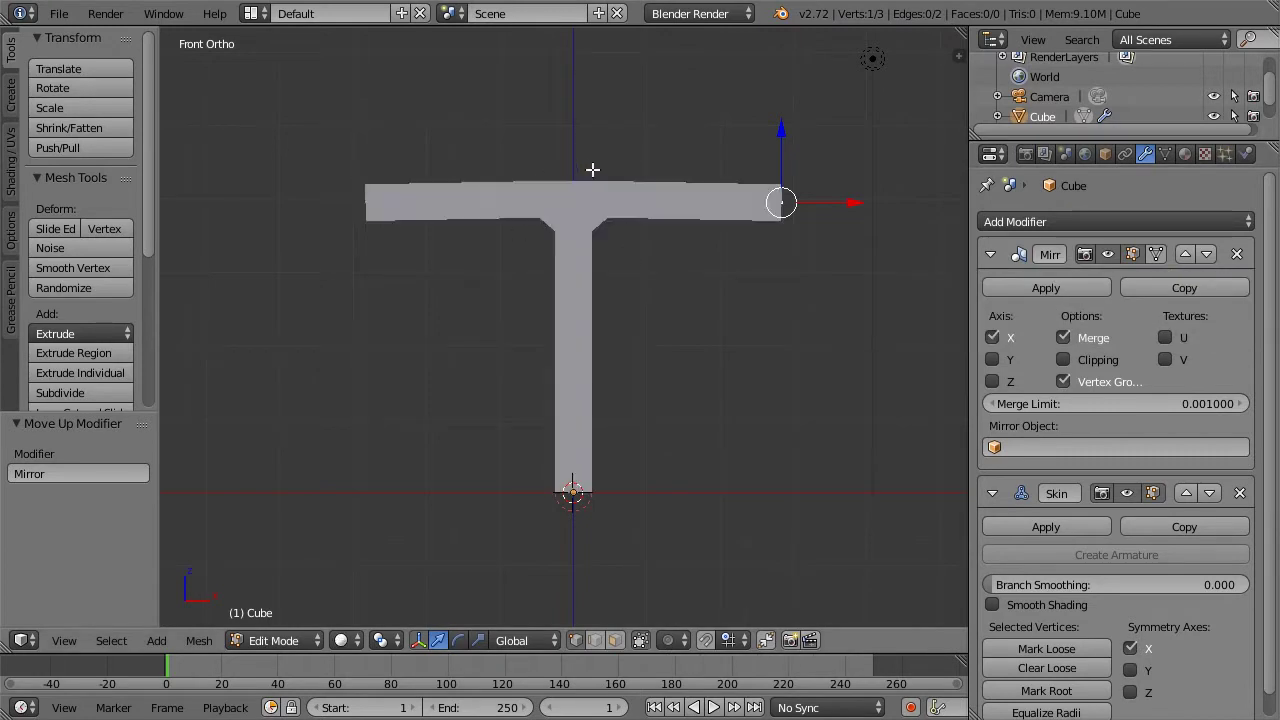
Show the mesh in wireframe and move the arm's end vertex about 1.31 units inward along X to shorten the shoulder
{"action": "key", "text": "z"}
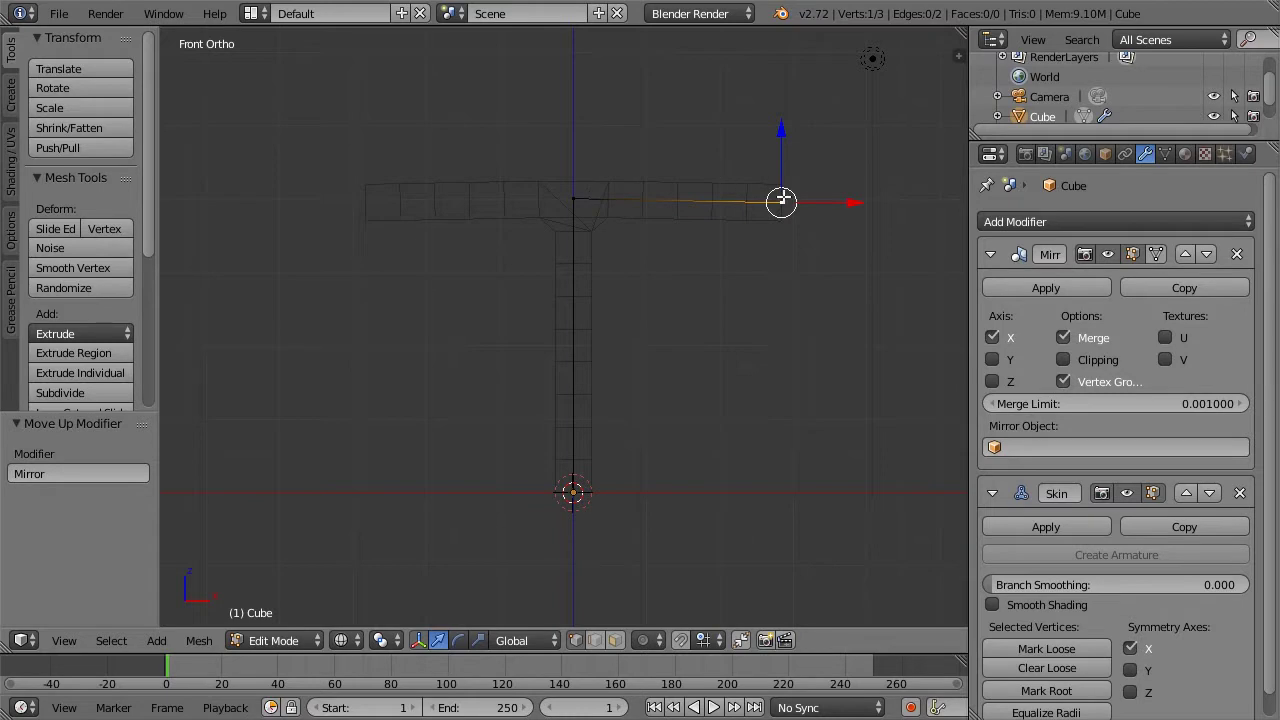
{"action": "key", "text": "g"}
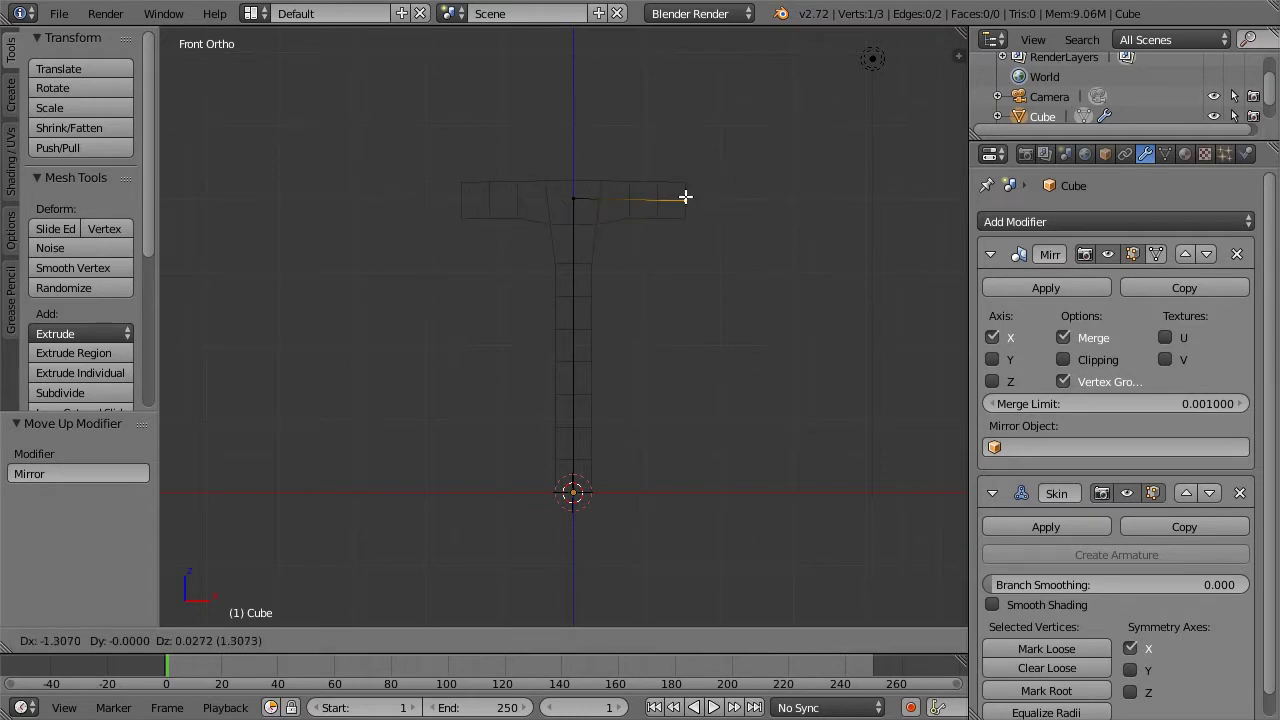
{"action": "left_click", "coordinate": [685, 197]}
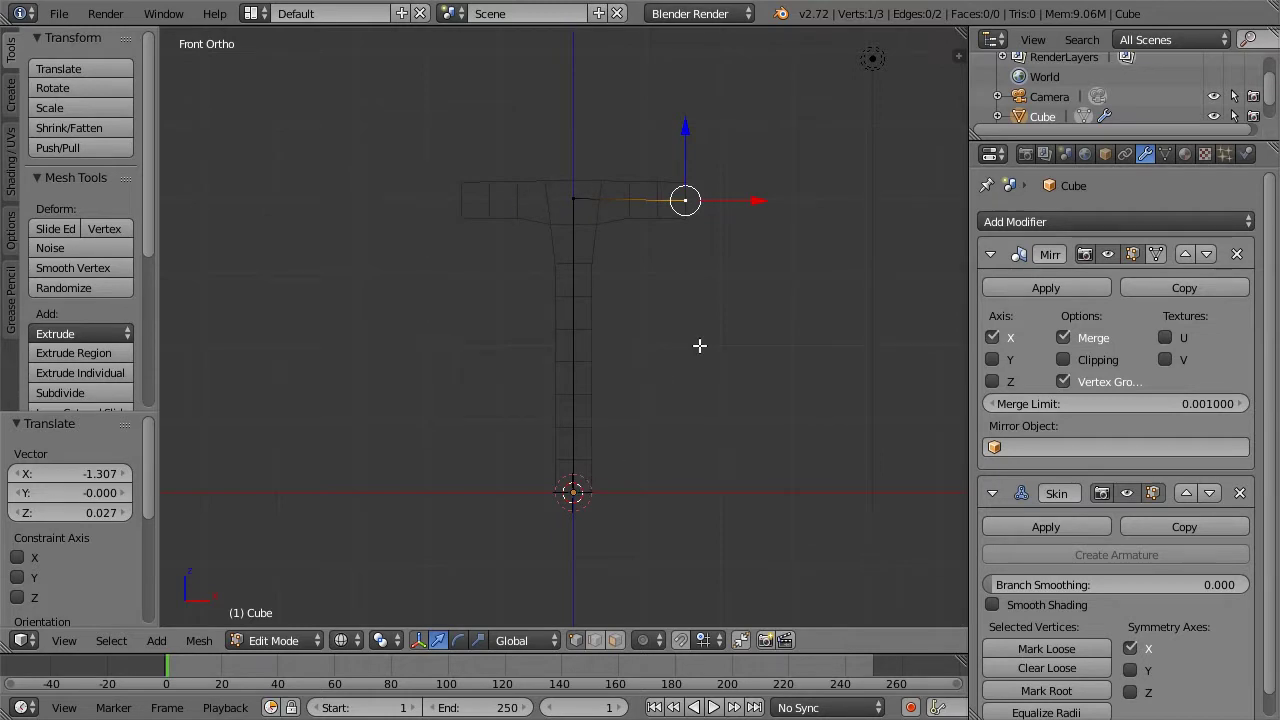
Add a Subdivision Surface modifier below the Skin modifier and review the modifier stack
{"action": "left_click", "coordinate": [1031, 223]}
{"action": "left_click", "coordinate": [854, 556]}
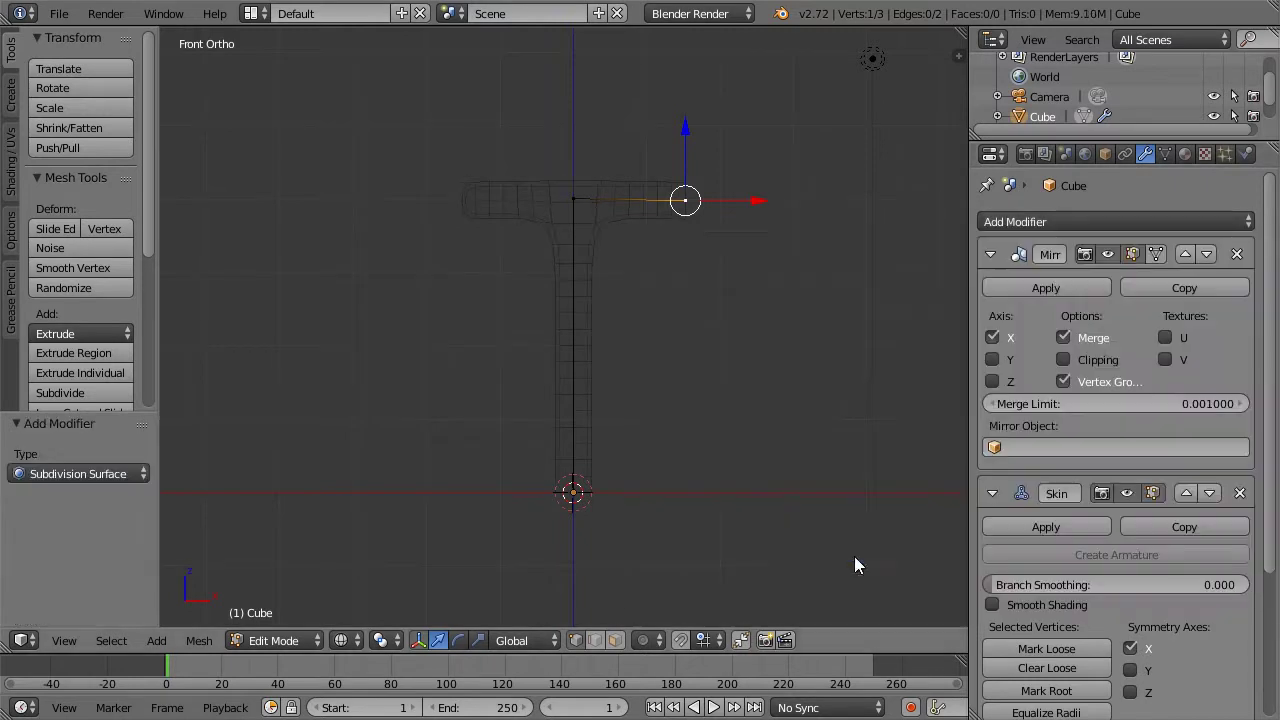
{"action": "scroll", "coordinate": [1265, 347], "scroll_direction": "down", "scroll_amount": 5}
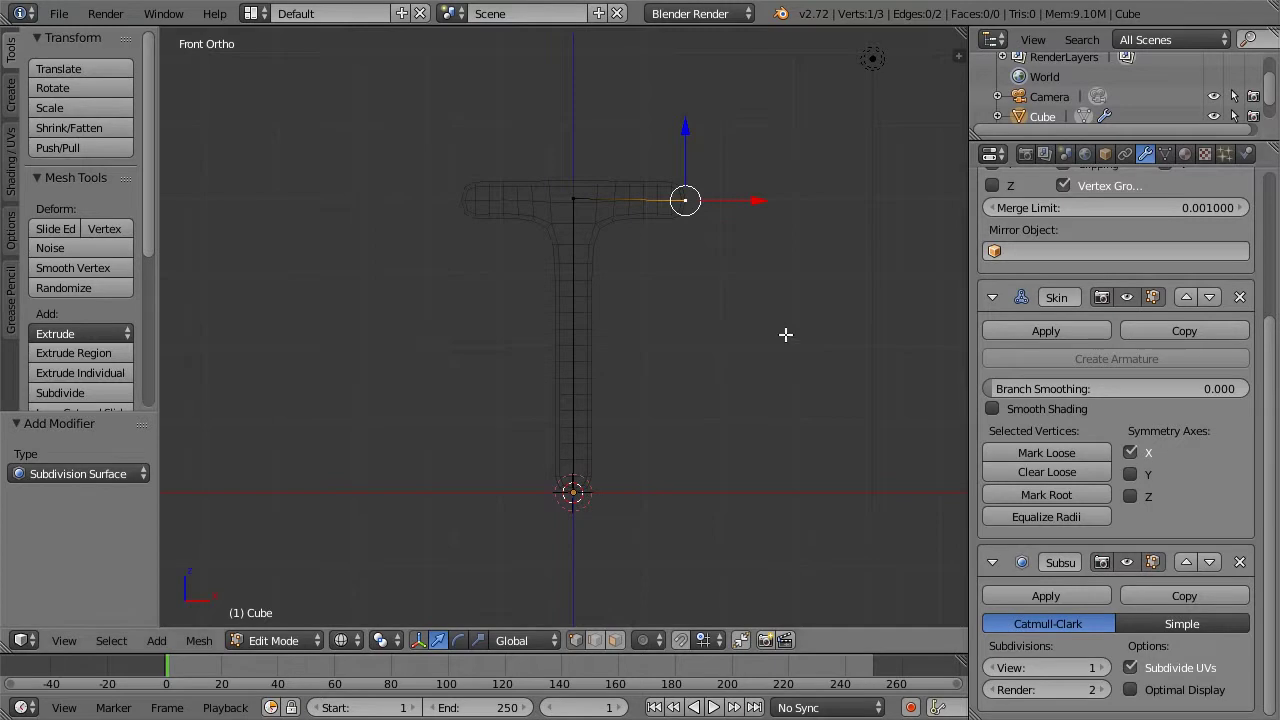
{"action": "scroll", "coordinate": [1133, 319], "scroll_direction": "up", "scroll_amount": 1}
{"action": "scroll", "coordinate": [1179, 308], "scroll_direction": "up", "scroll_amount": 4}
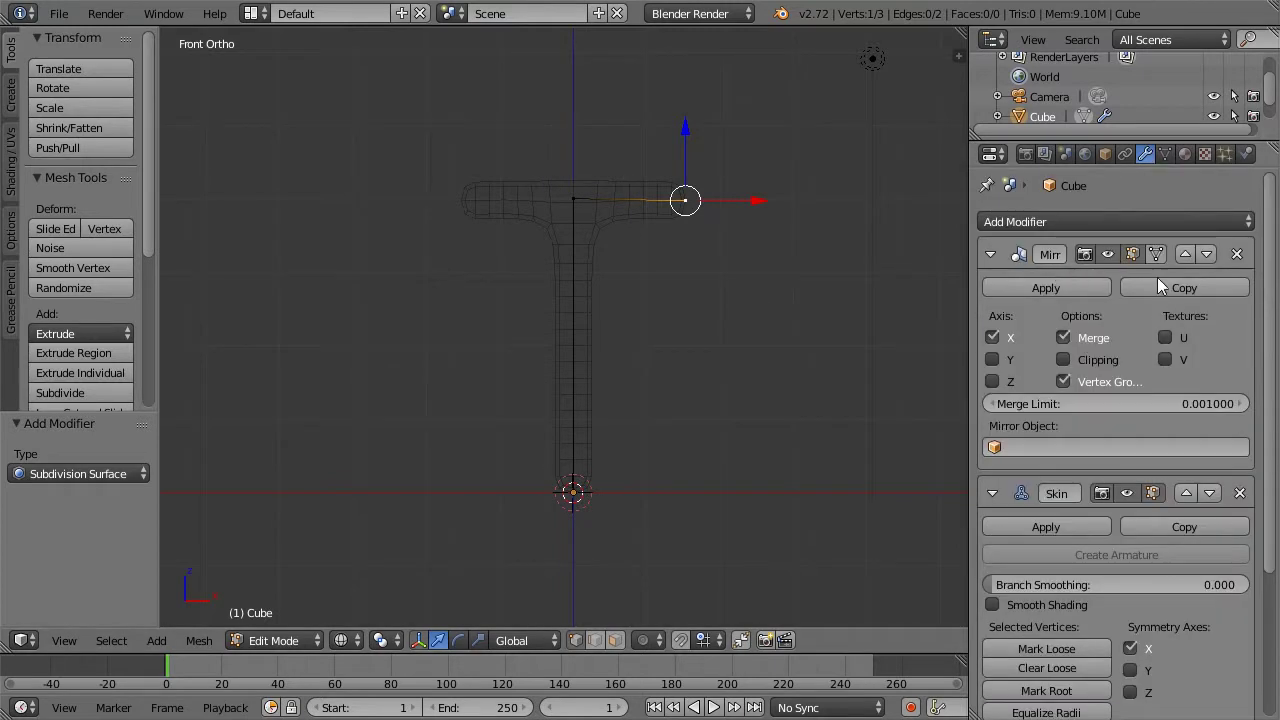
{"action": "scroll", "coordinate": [1150, 280], "scroll_direction": "down", "scroll_amount": 5}
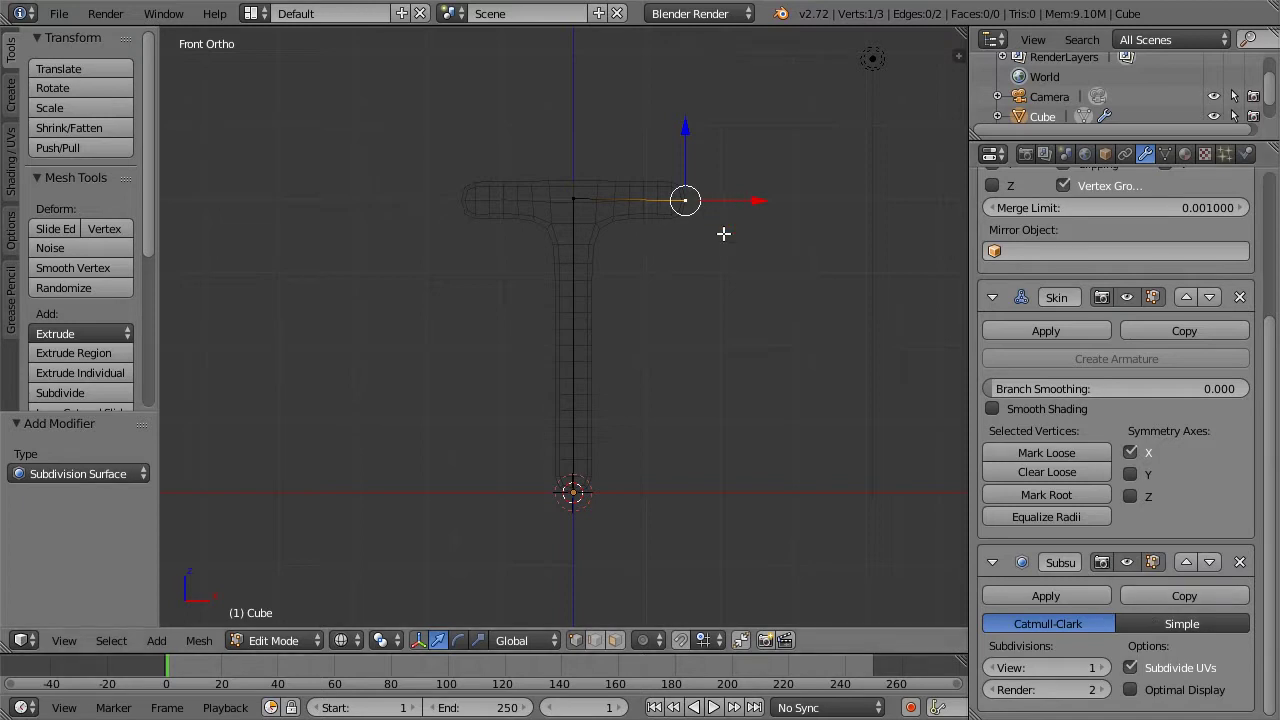
Extrude the column's bottom vertex about 1.48 units along X and 0.42 units downward as a hip
{"action": "right_click", "coordinate": [572, 490]}
{"action": "key", "text": "e"}
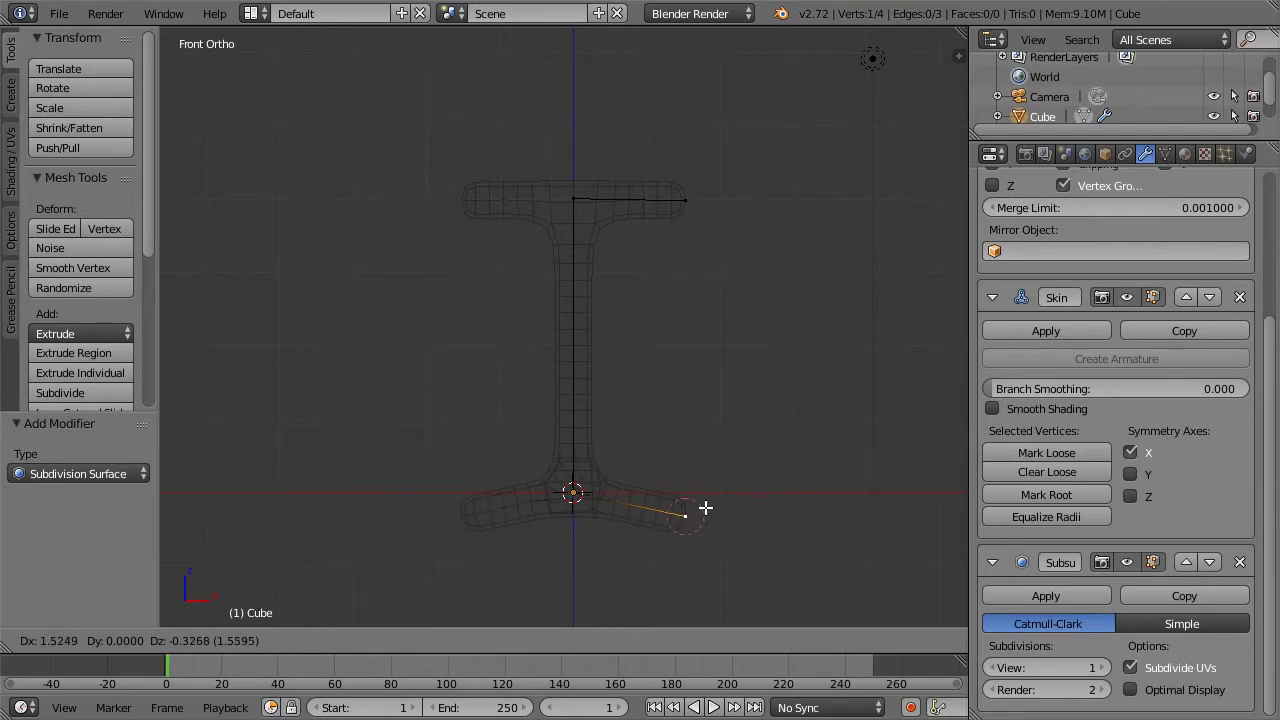
{"action": "left_click", "coordinate": [702, 514]}
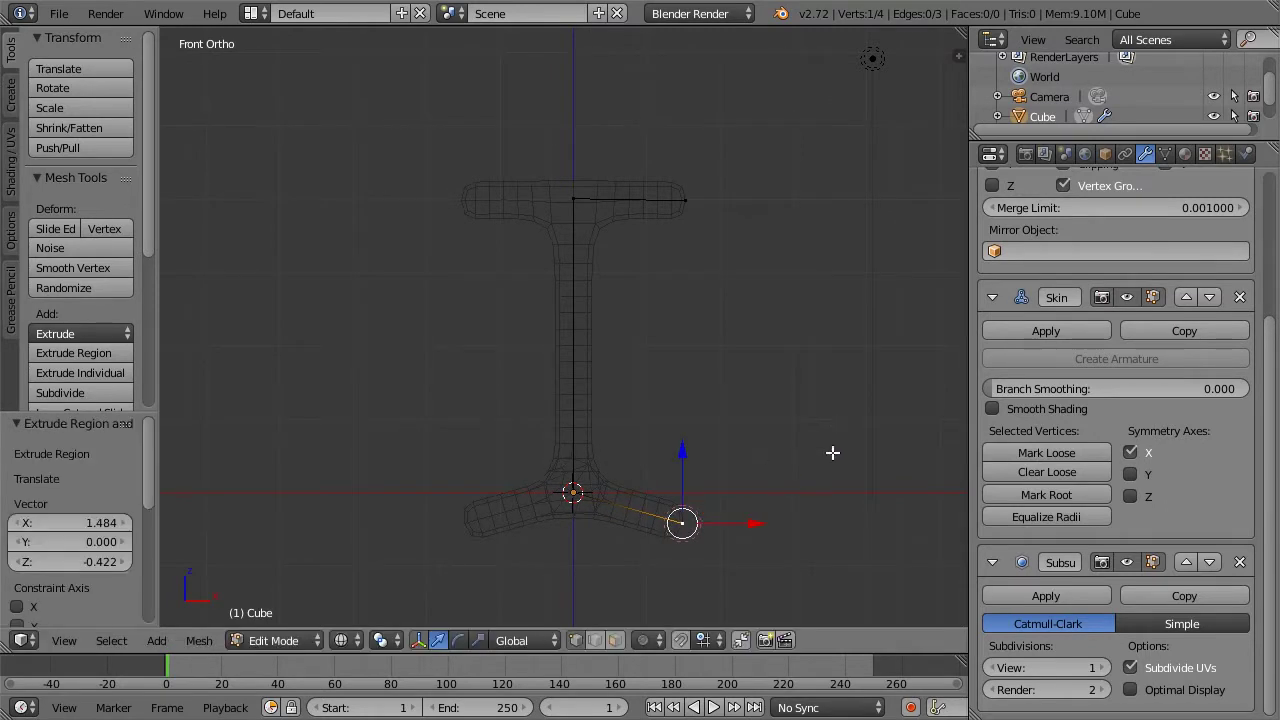
Move the hip's end vertex about 0.44 units inward along X and 0.44 units up, level with the column's base
{"action": "scroll", "coordinate": [697, 526], "scroll_direction": "up", "scroll_amount": 3, "text": "shift"}
{"action": "scroll", "coordinate": [726, 440], "scroll_direction": "up", "scroll_amount": 2}
{"action": "key", "text": "a"}
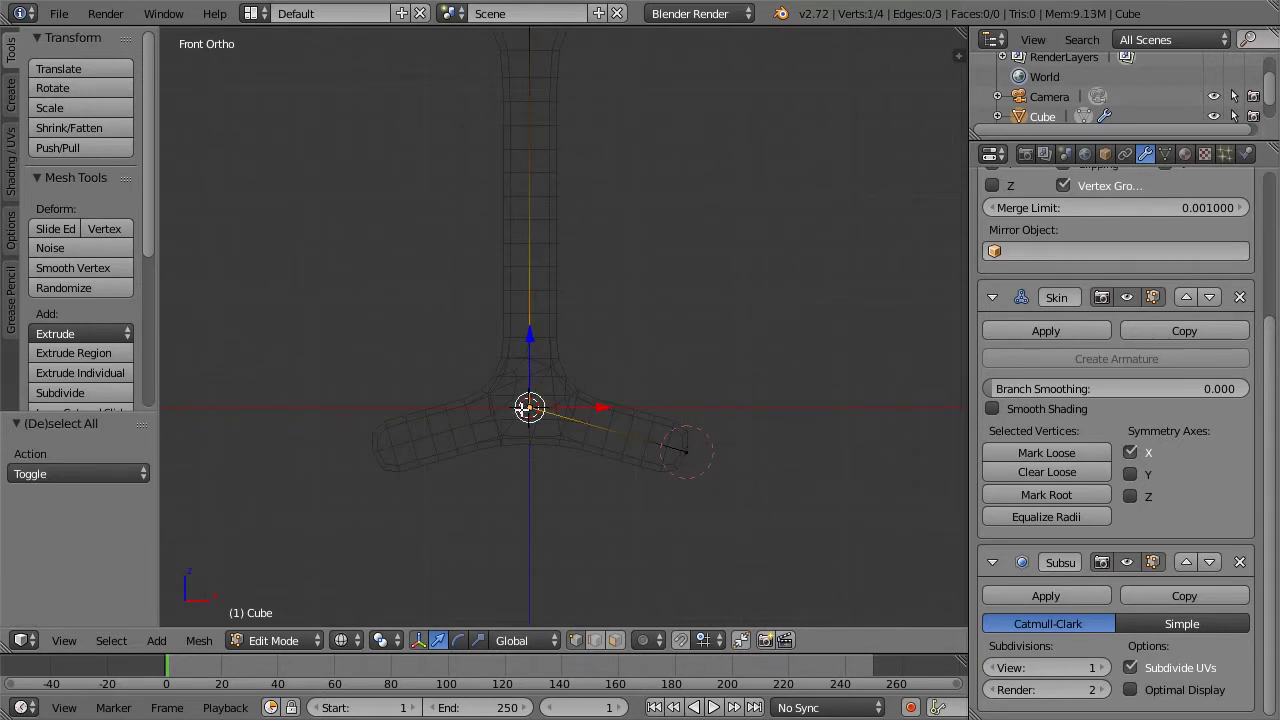
{"action": "left_click", "coordinate": [782, 202]}
{"action": "key", "text": "a"}
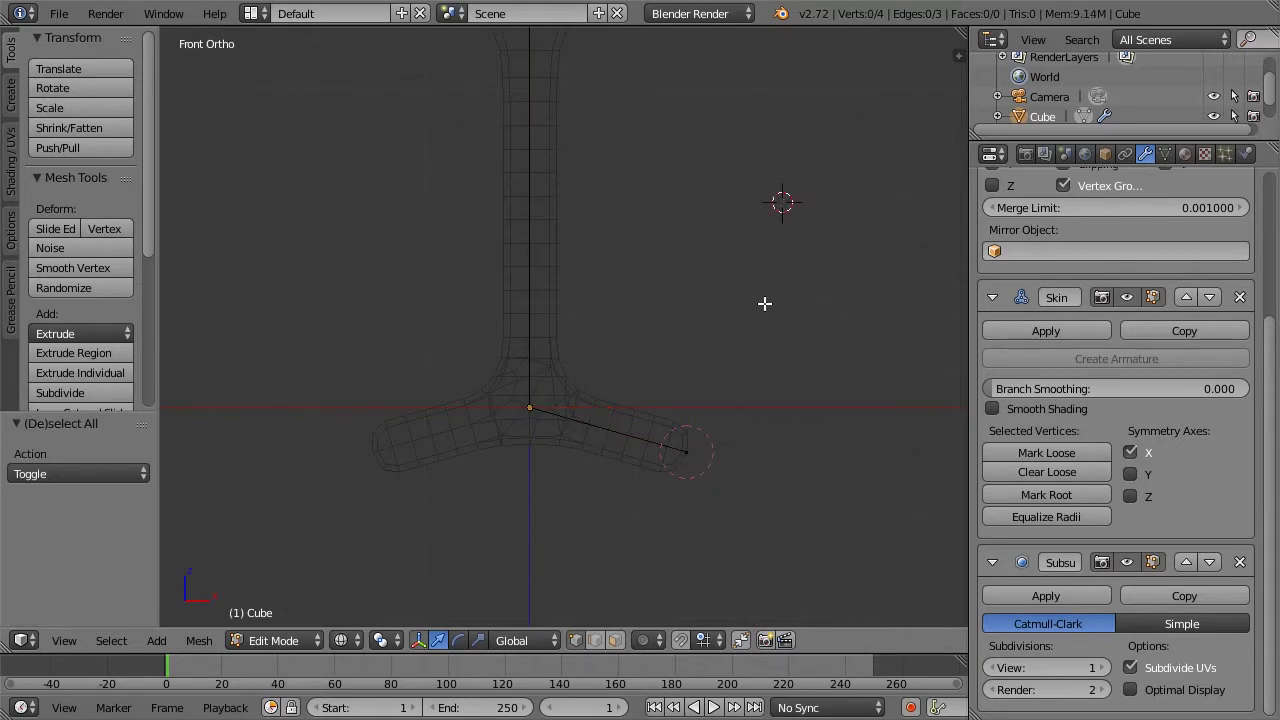
{"action": "right_click", "coordinate": [553, 406]}
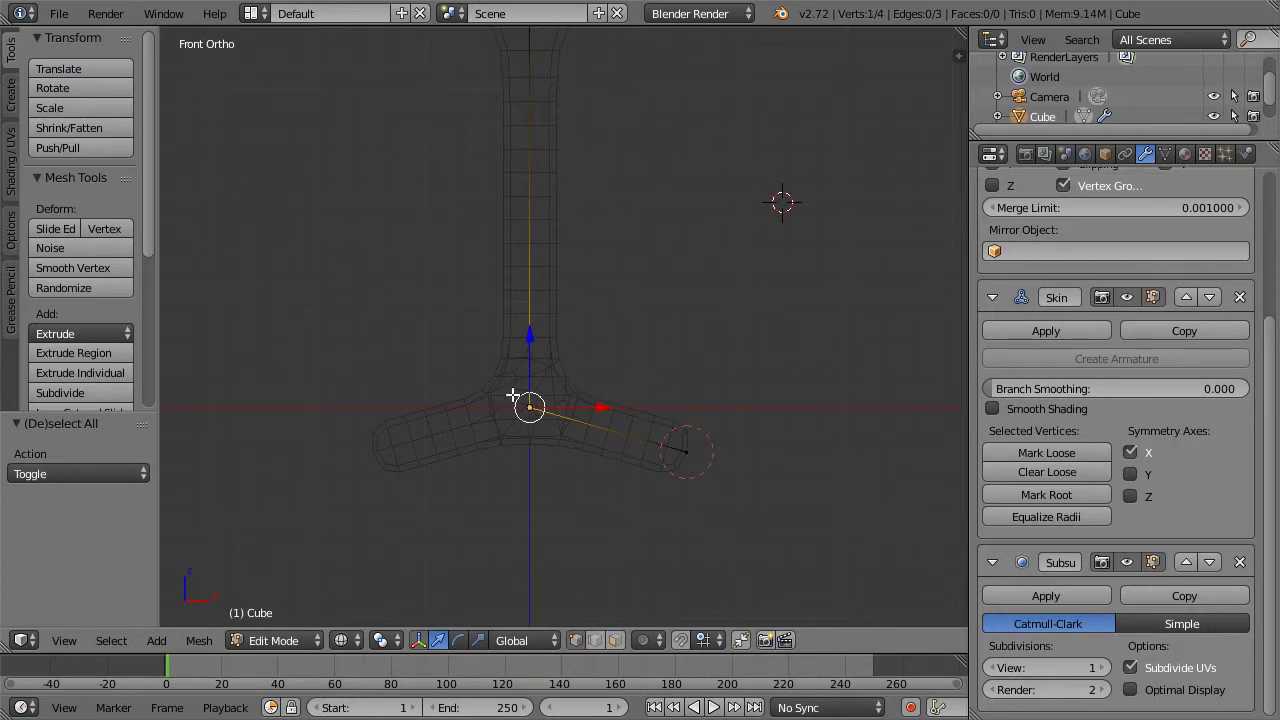
{"action": "key", "text": "g"}
{"action": "key", "text": "z"}
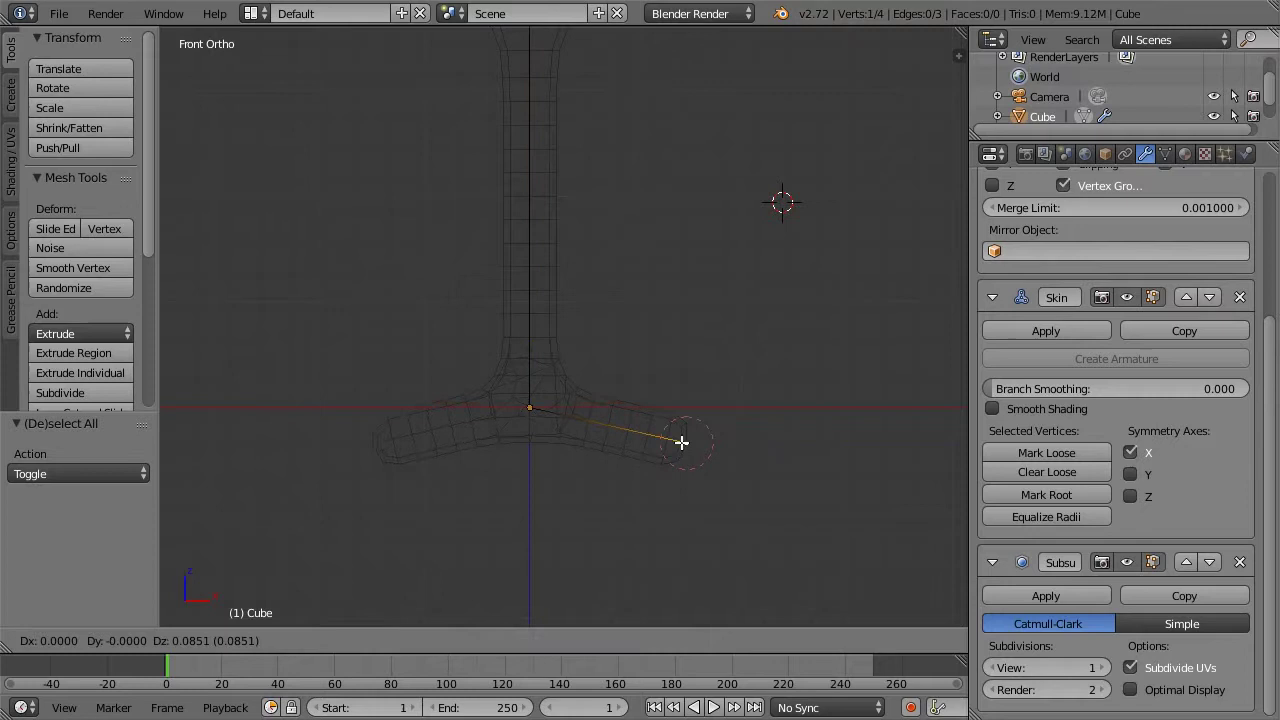
{"action": "left_click", "coordinate": [639, 410]}
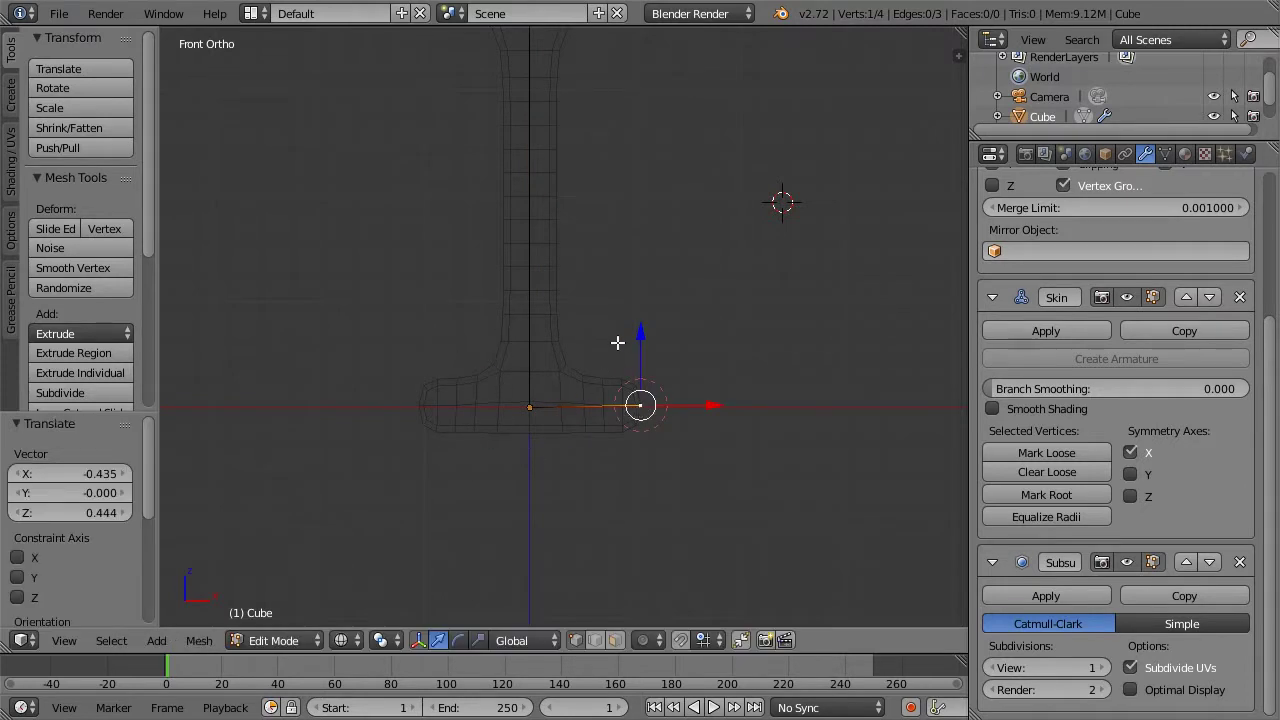
Extrude the hip's end vertex about 1.31 units downward and 0.16 units outward to start the leg
{"action": "scroll", "coordinate": [732, 380], "scroll_direction": "down", "scroll_amount": 2}
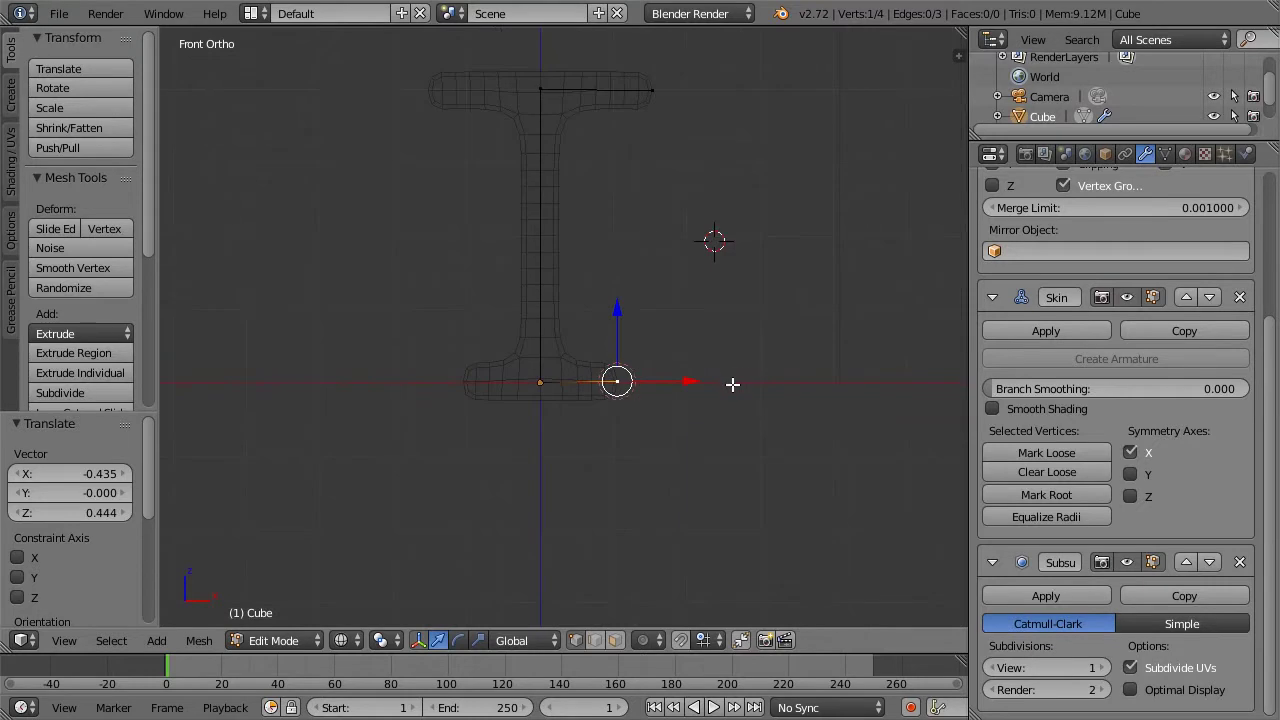
{"action": "key", "text": "e"}
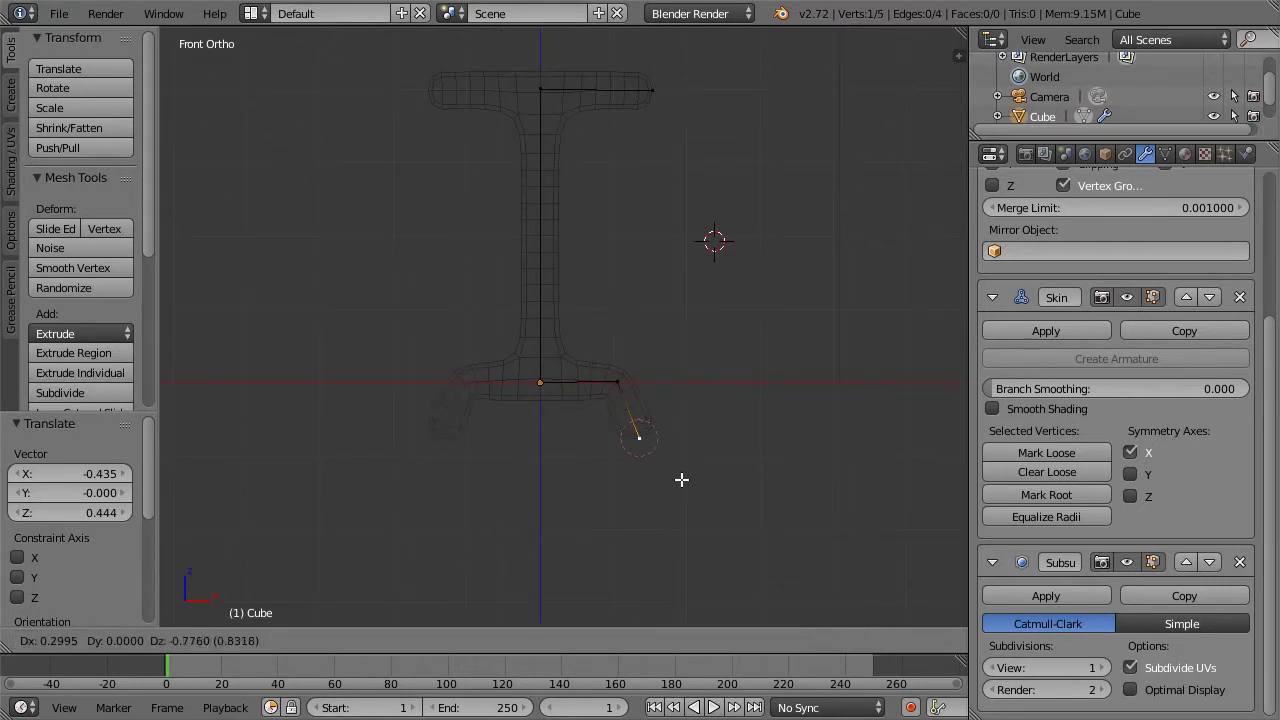
{"action": "left_click", "coordinate": [673, 510]}
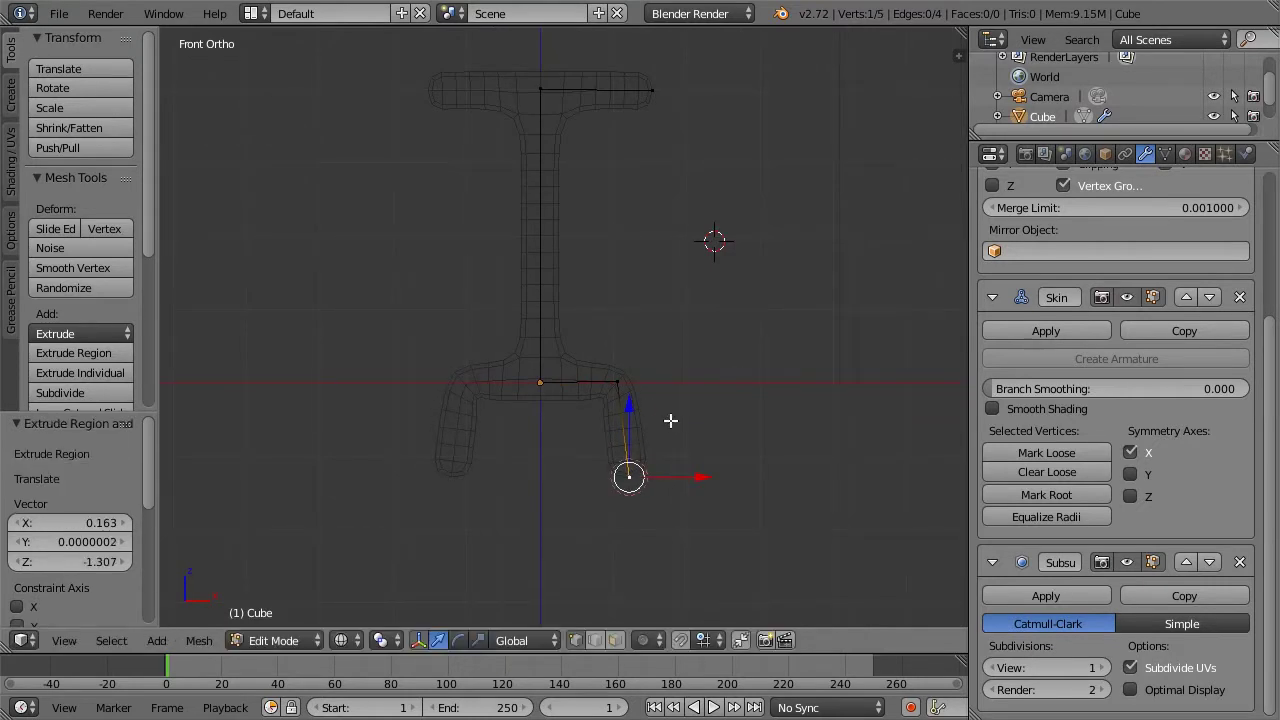
Extrude three downward segments from the shoulder vertex as an arm, the first about 1.98 and the last about 0.82 units, and check its joints
{"action": "scroll", "coordinate": [591, 217], "scroll_direction": "down", "scroll_amount": 2}
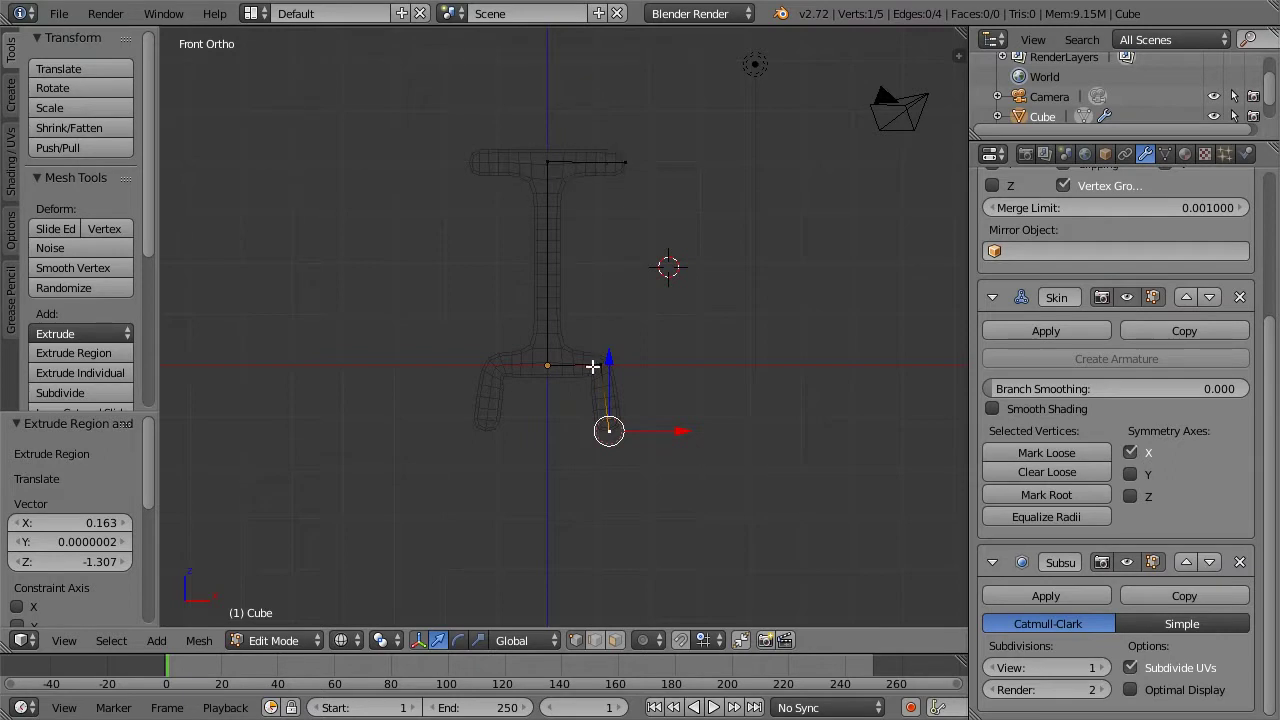
{"action": "right_click", "coordinate": [606, 163]}
{"action": "key", "text": "e"}
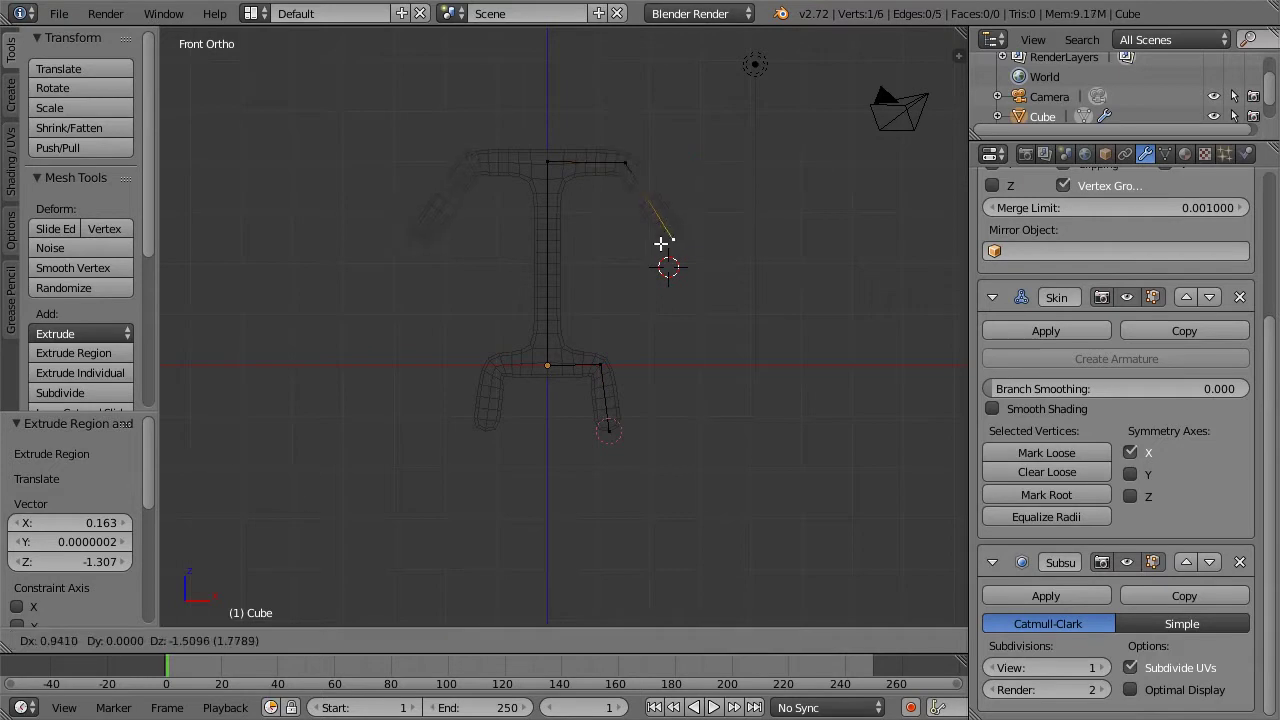
{"action": "left_click", "coordinate": [655, 268]}
{"action": "key", "text": "e"}
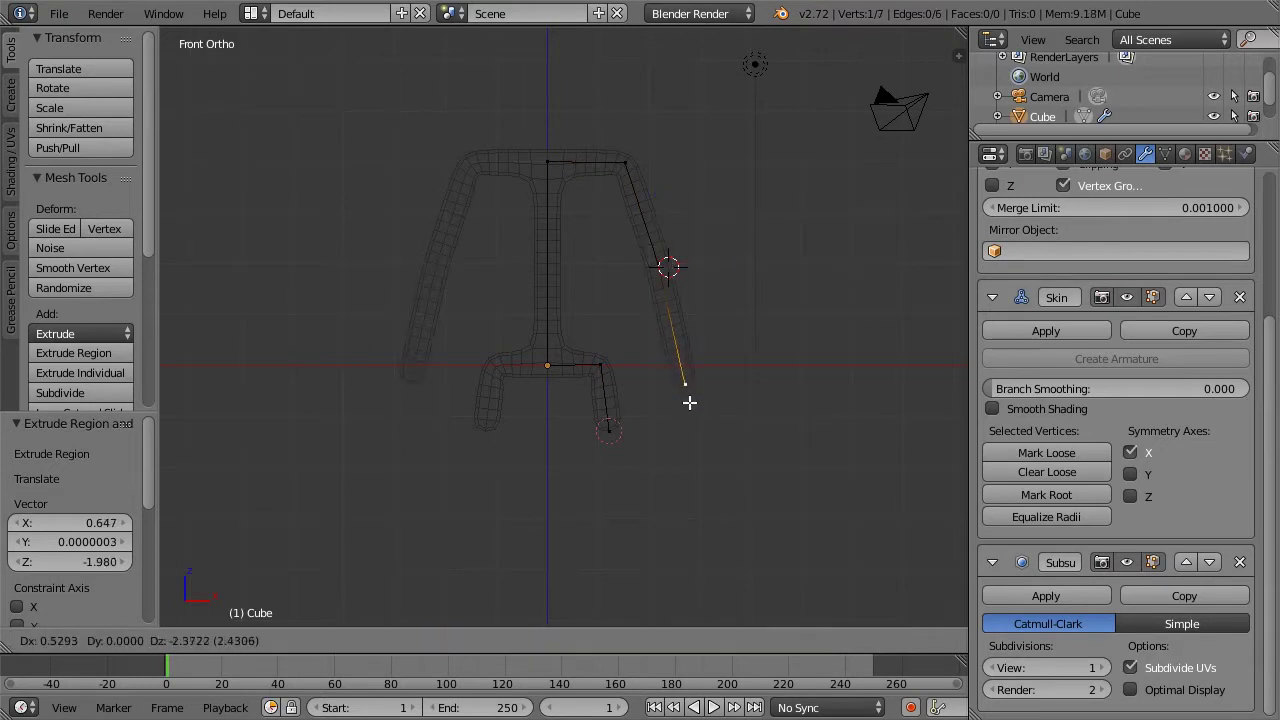
{"action": "left_click", "coordinate": [689, 397]}
{"action": "key", "text": "e"}
{"action": "left_click", "coordinate": [690, 428]}
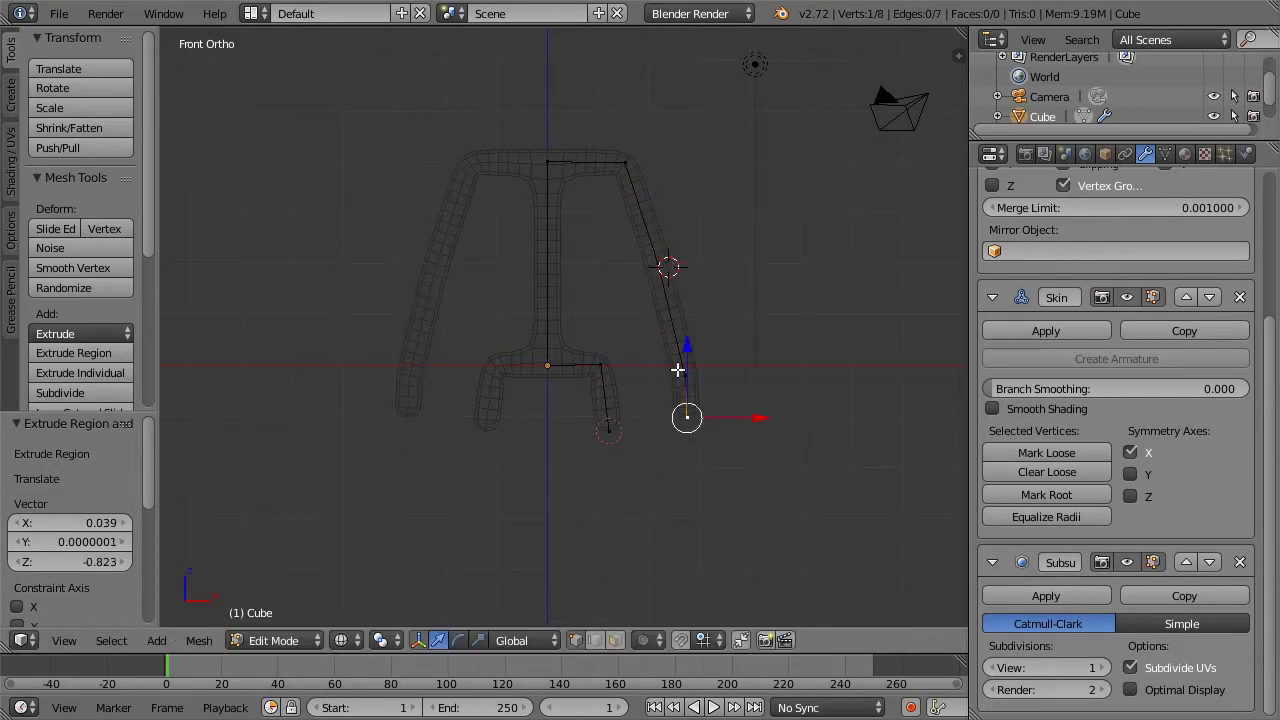
{"action": "right_click", "coordinate": [624, 163]}
{"action": "right_click", "coordinate": [659, 260]}
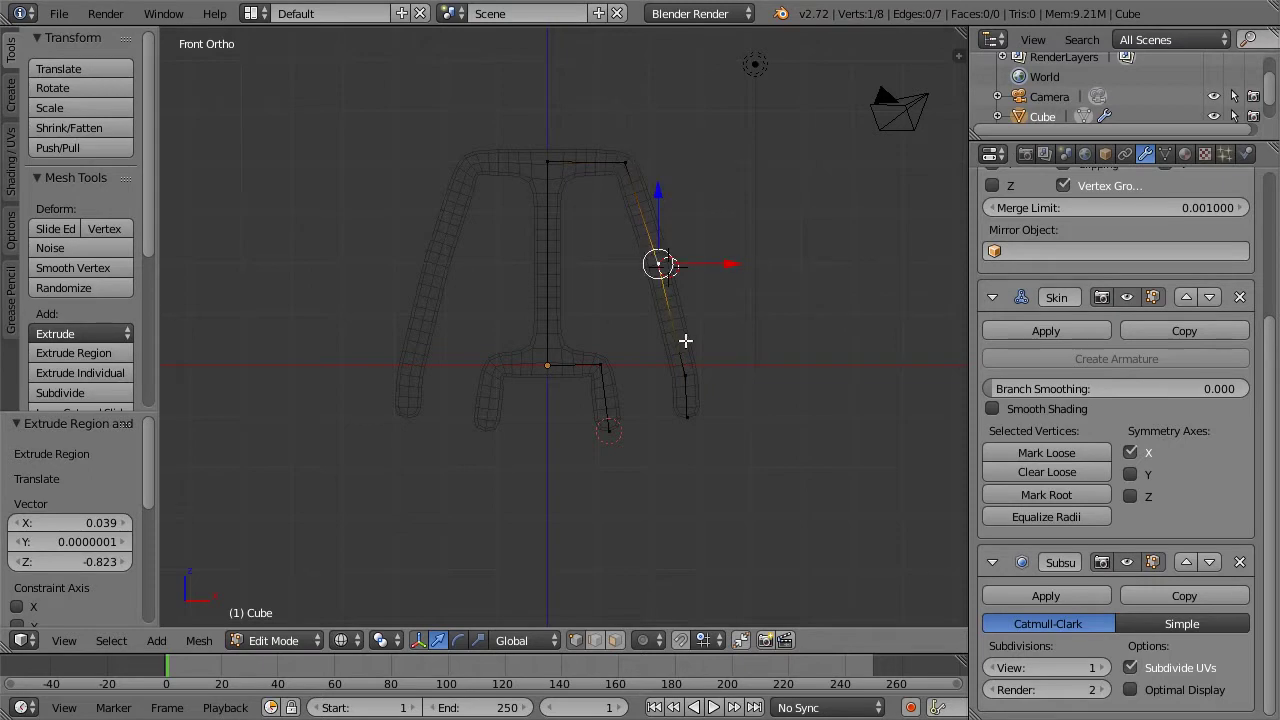
{"action": "right_click", "coordinate": [686, 373]}
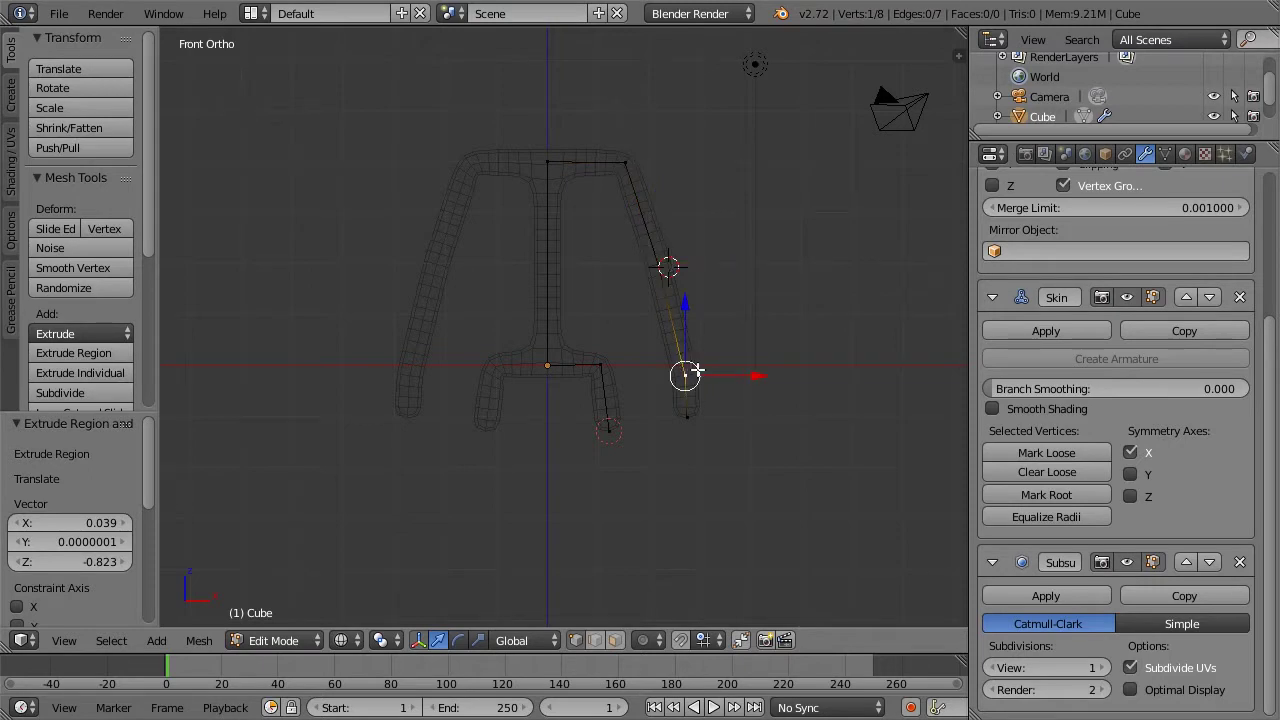
{"action": "right_click", "coordinate": [687, 417]}
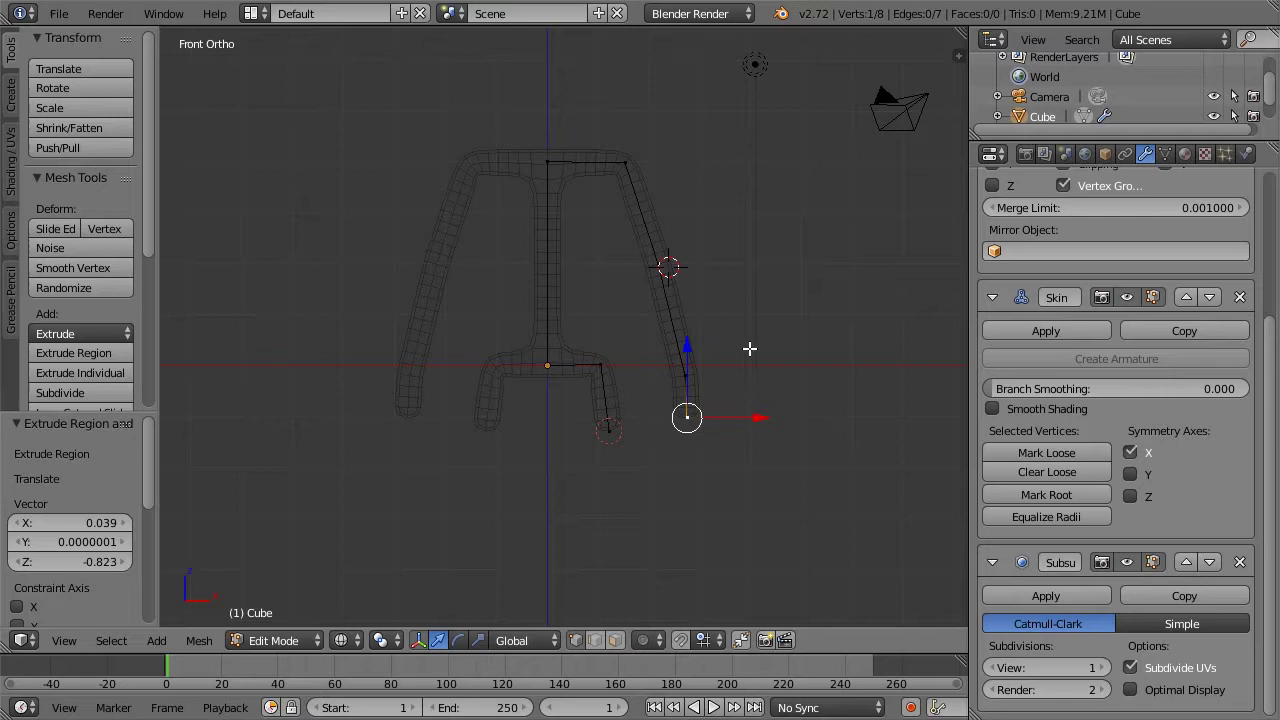
Extrude three more segments downward from the leg's end vertex, about 2.8, 2.65 and 0.75 units long
{"action": "right_click", "coordinate": [609, 430]}
{"action": "middle_click_drag", "start_coordinate": [626, 449], "coordinate": [628, 338], "text": "shift"}
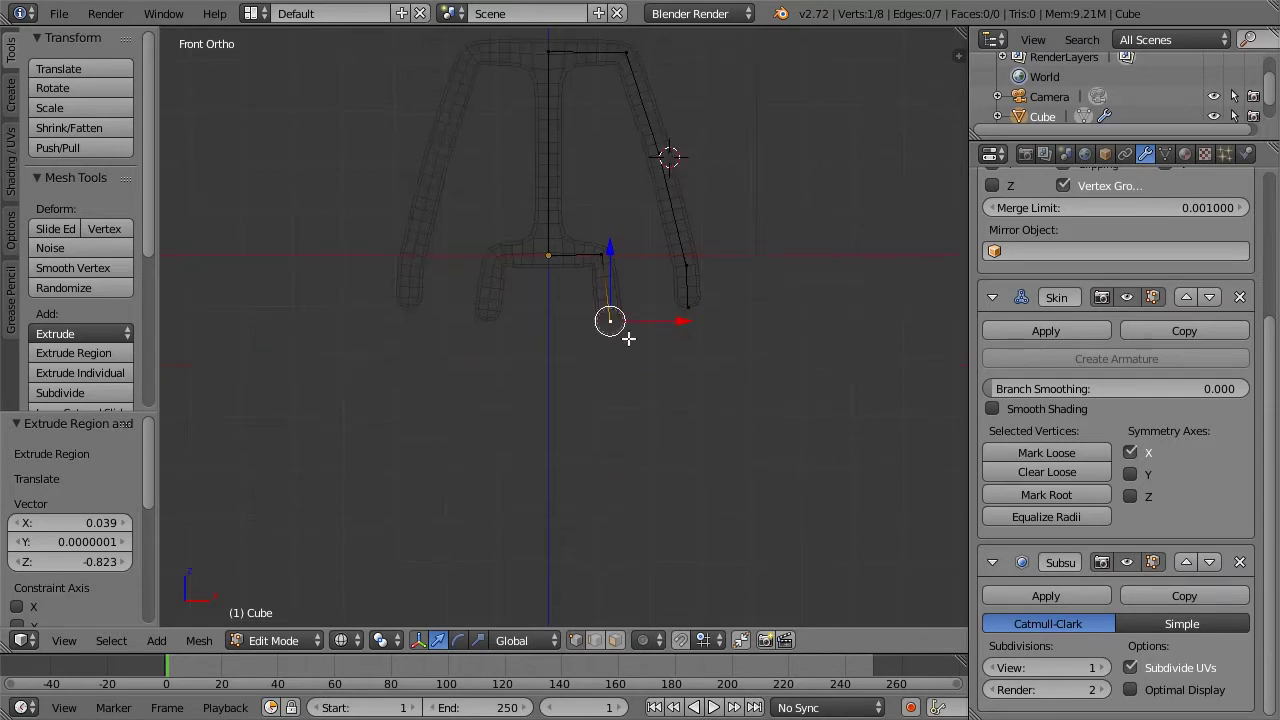
{"action": "key", "text": "e"}
{"action": "left_click", "coordinate": [633, 495]}
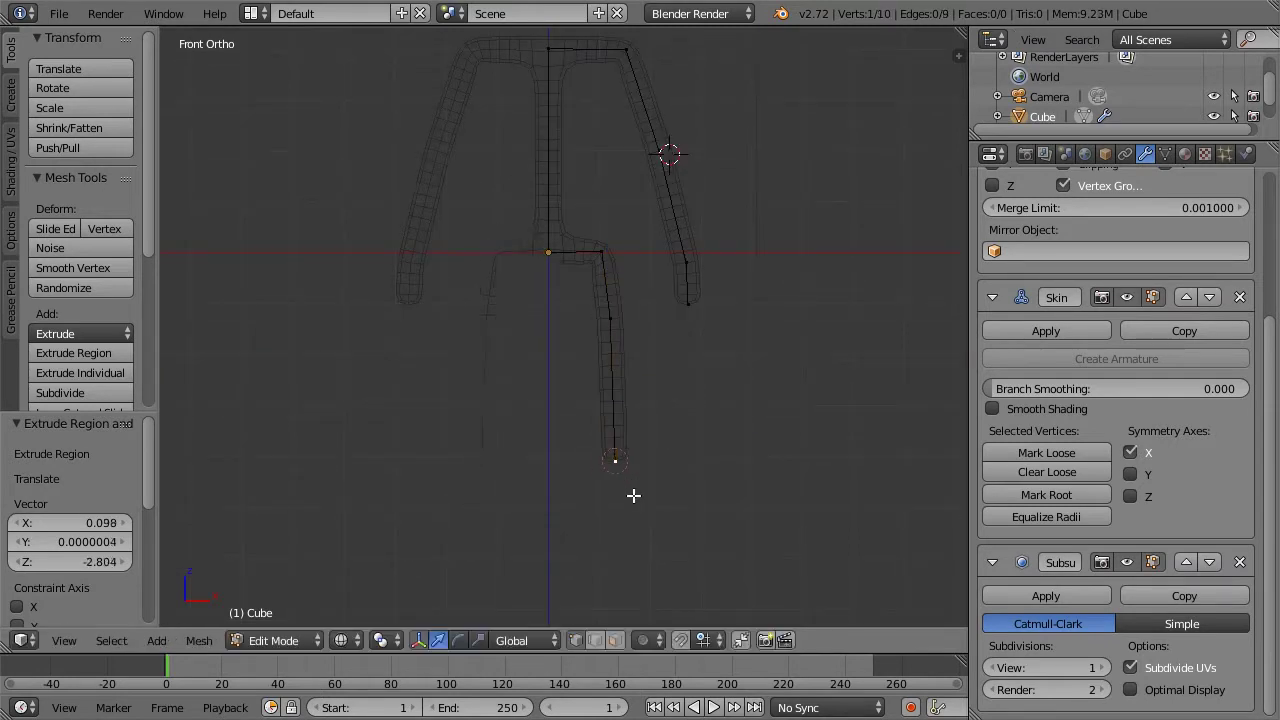
{"action": "key", "text": "e"}
{"action": "left_click", "coordinate": [634, 603]}
{"action": "middle_click_drag", "start_coordinate": [686, 549], "coordinate": [685, 434], "text": "shift"}
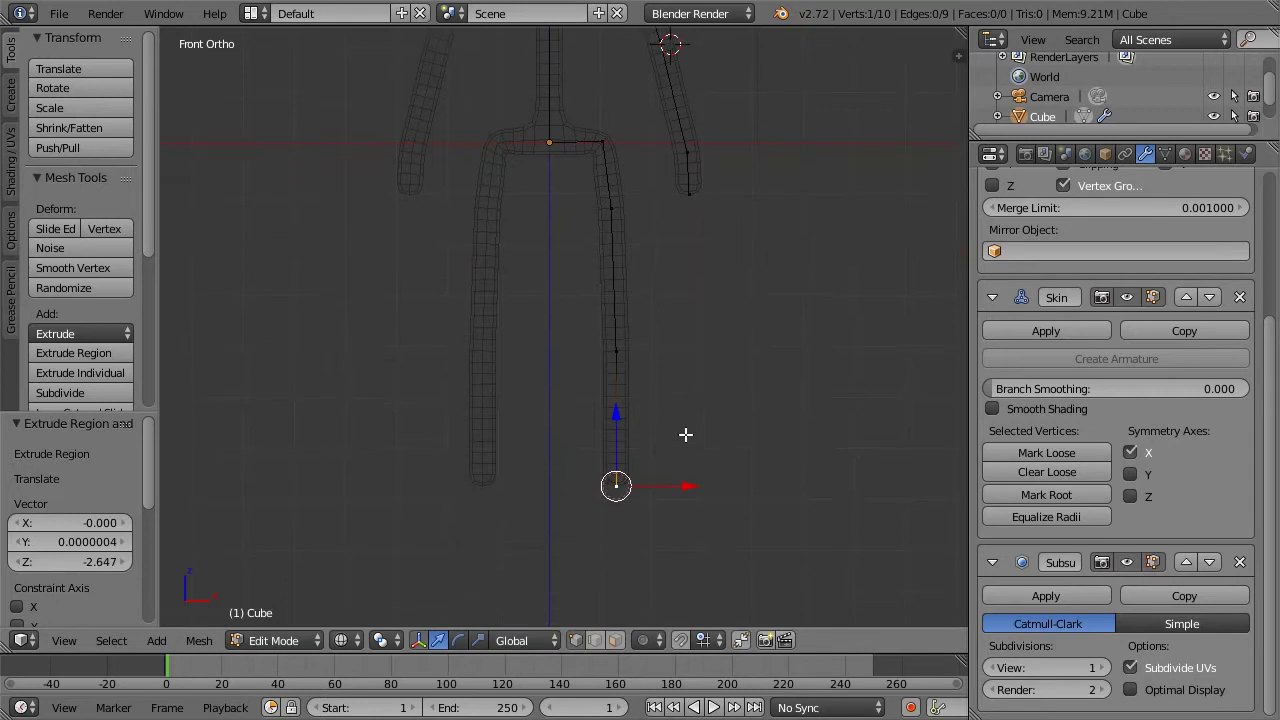
{"action": "key", "text": "e"}
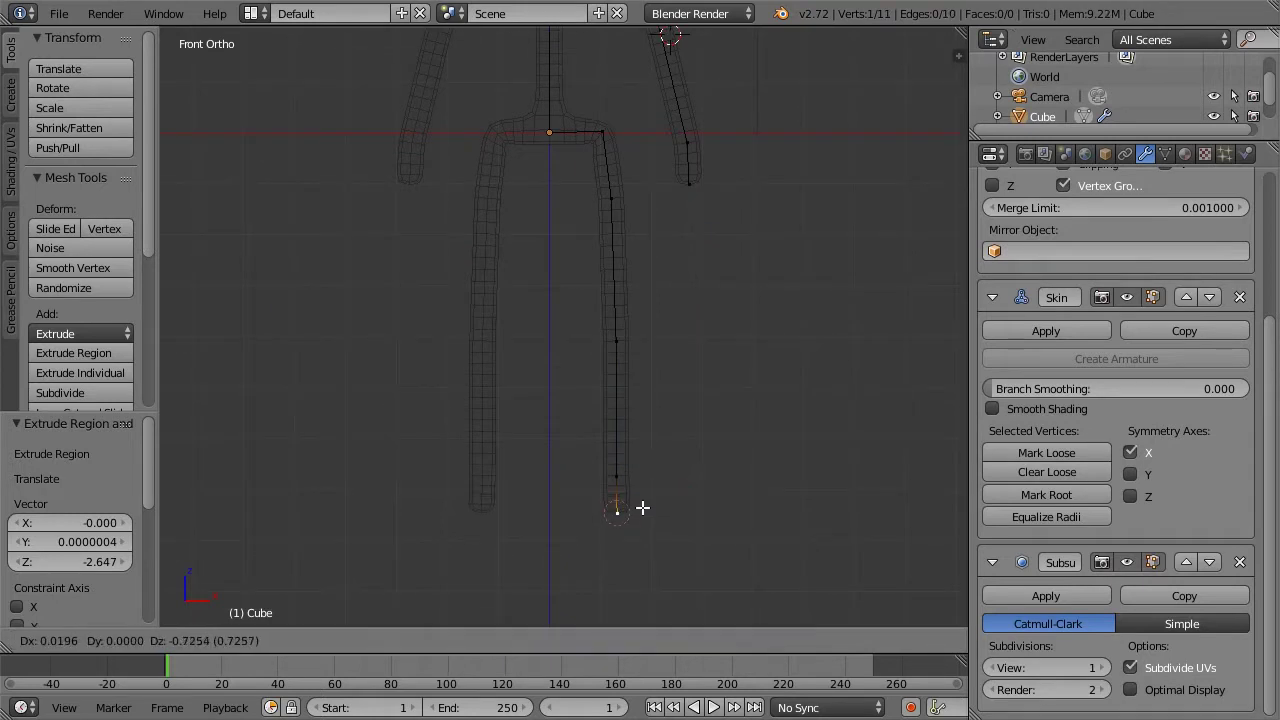
{"action": "left_click", "coordinate": [642, 508]}
Examine the mirrored figure from shoulders to feet with all vertices deselected
{"action": "middle_click_drag", "start_coordinate": [674, 314], "coordinate": [683, 440], "text": "shift"}
{"action": "middle_click_drag", "start_coordinate": [636, 137], "coordinate": [637, 242], "text": "shift"}
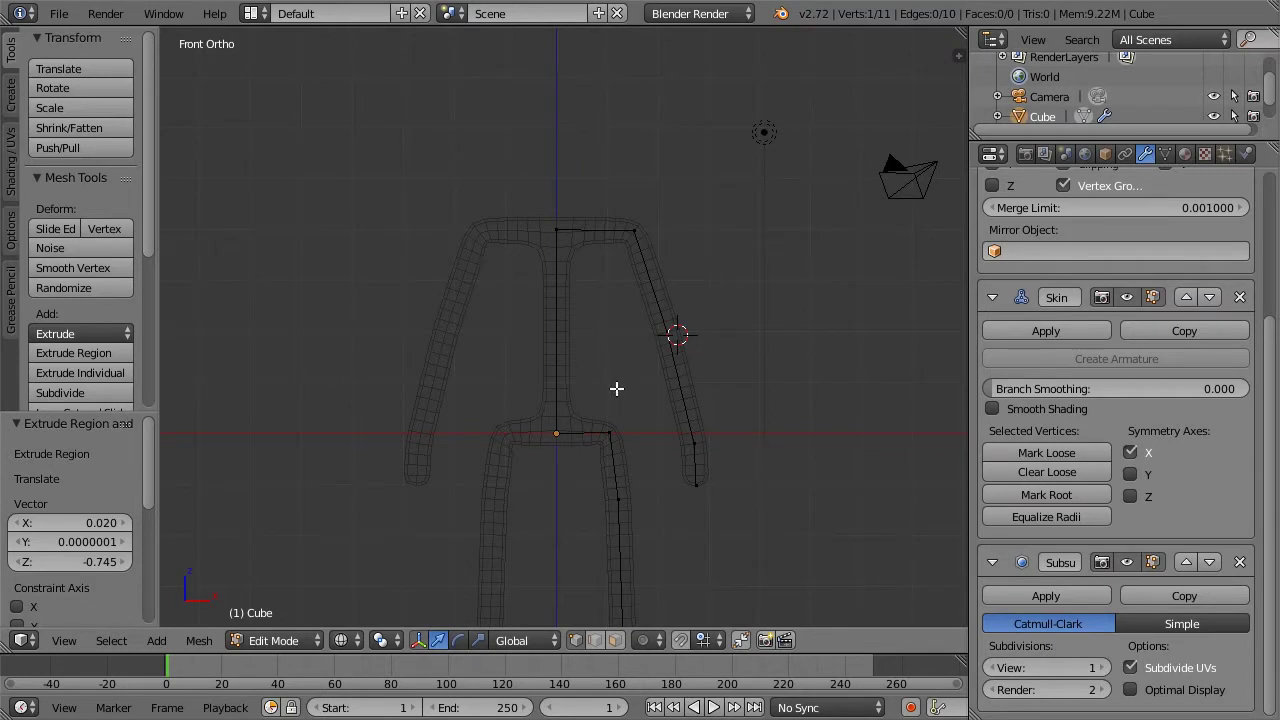
{"action": "scroll", "coordinate": [620, 390], "scroll_direction": "up", "scroll_amount": 4}
{"action": "middle_click_drag", "start_coordinate": [629, 397], "coordinate": [643, 214], "text": "shift"}
{"action": "scroll", "coordinate": [648, 225], "scroll_direction": "down", "scroll_amount": 3}
{"action": "scroll", "coordinate": [652, 237], "scroll_direction": "down", "scroll_amount": 2}
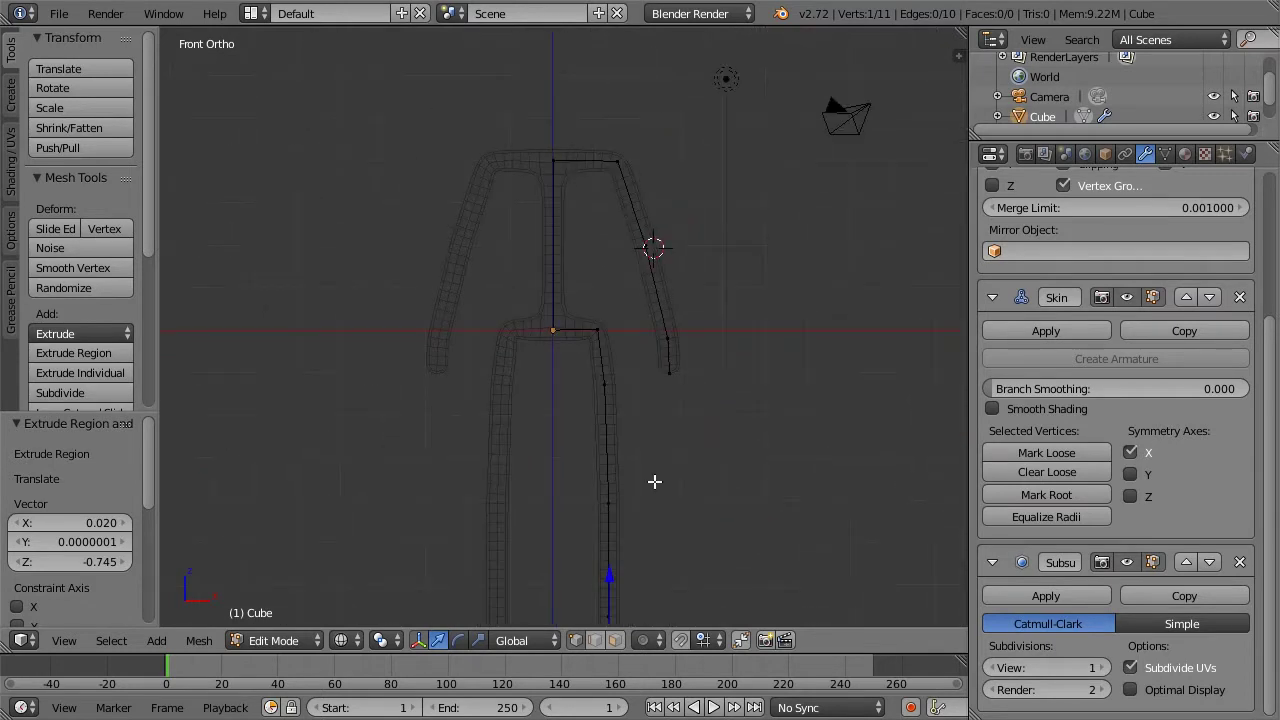
{"action": "middle_click_drag", "start_coordinate": [655, 482], "coordinate": [643, 281], "text": "shift"}
{"action": "key", "text": "a"}
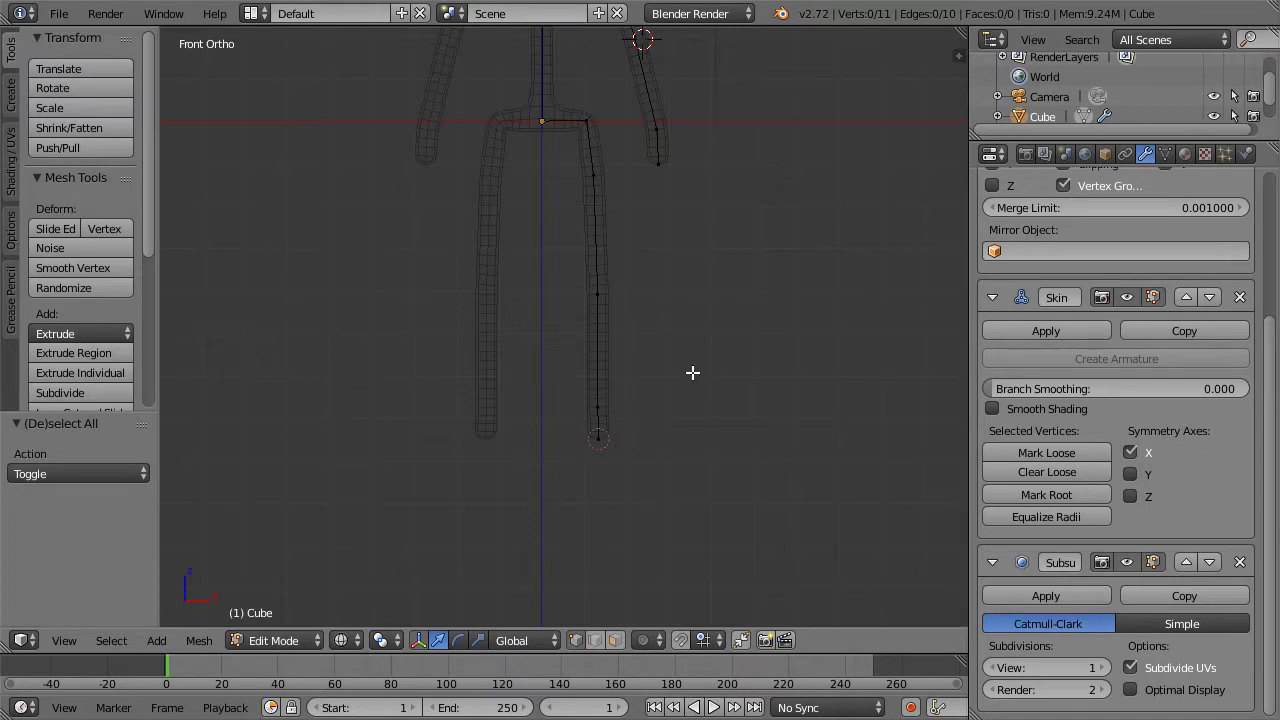
{"action": "middle_click_drag", "start_coordinate": [730, 287], "coordinate": [738, 369], "text": "shift"}
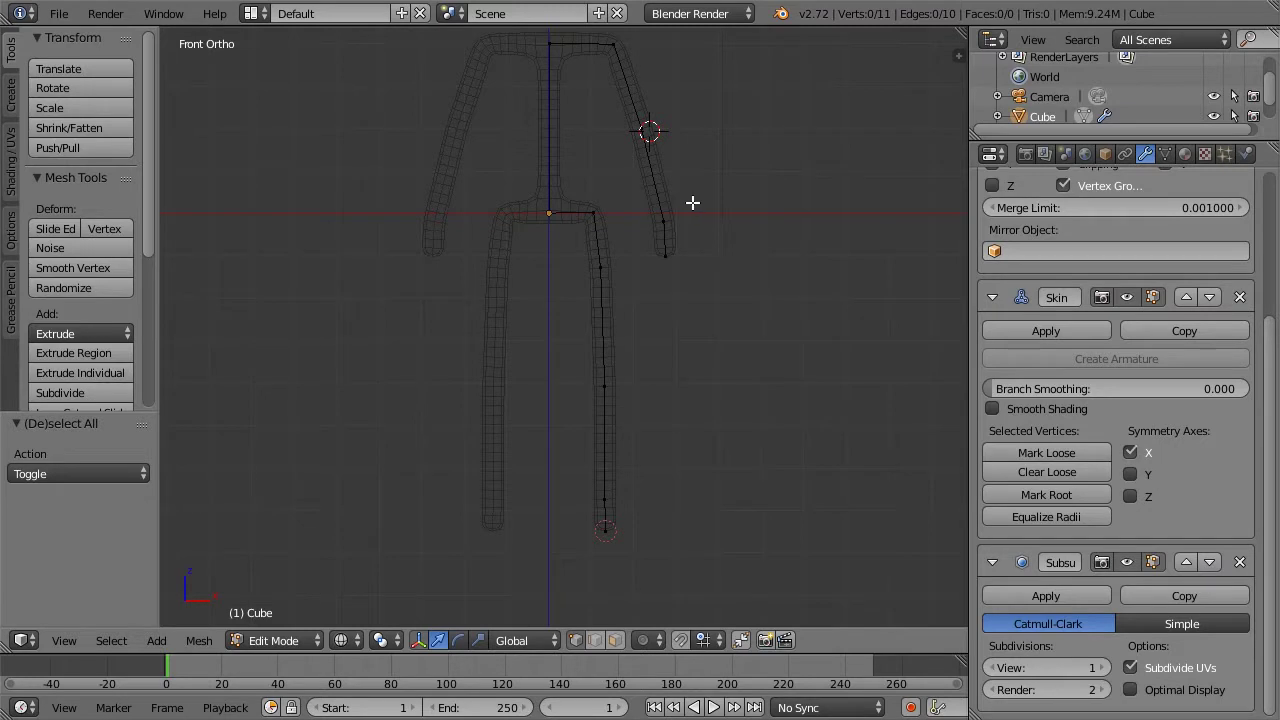
Mark the pelvis vertex at the column's base as the skin root and check the figure in Object Mode
{"action": "key", "text": "Tab"}
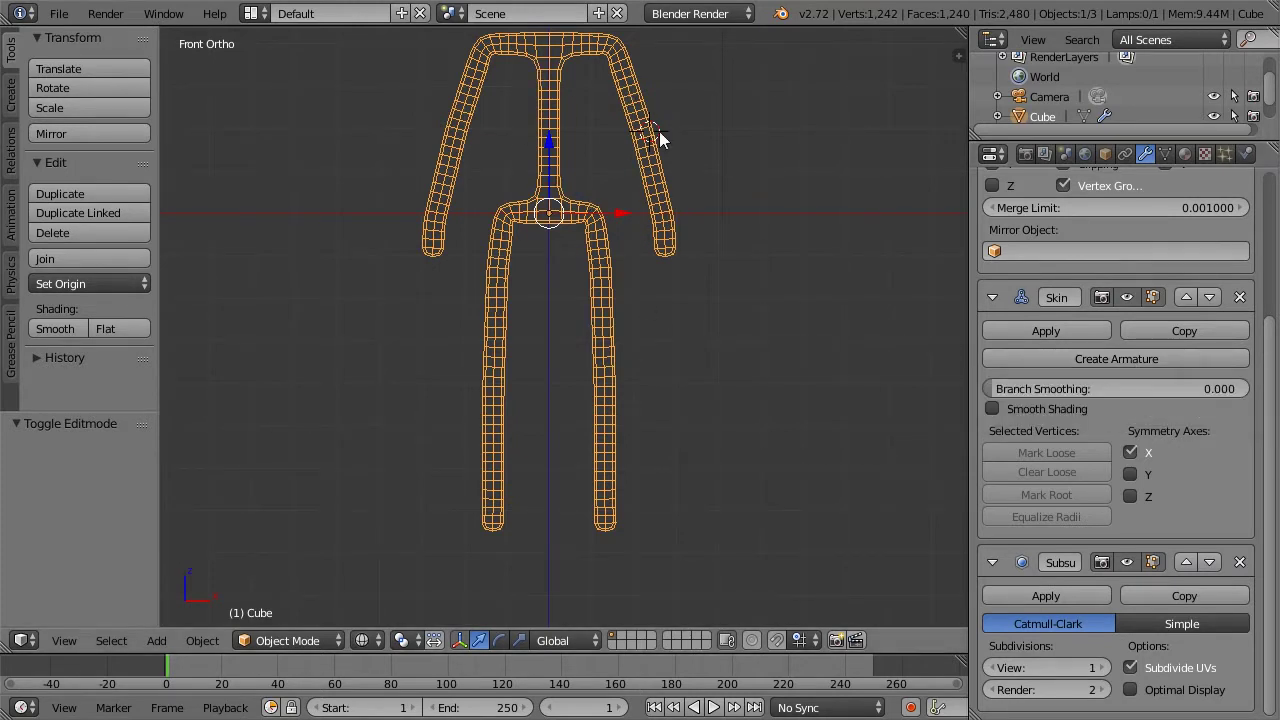
{"action": "key", "text": "Tab"}
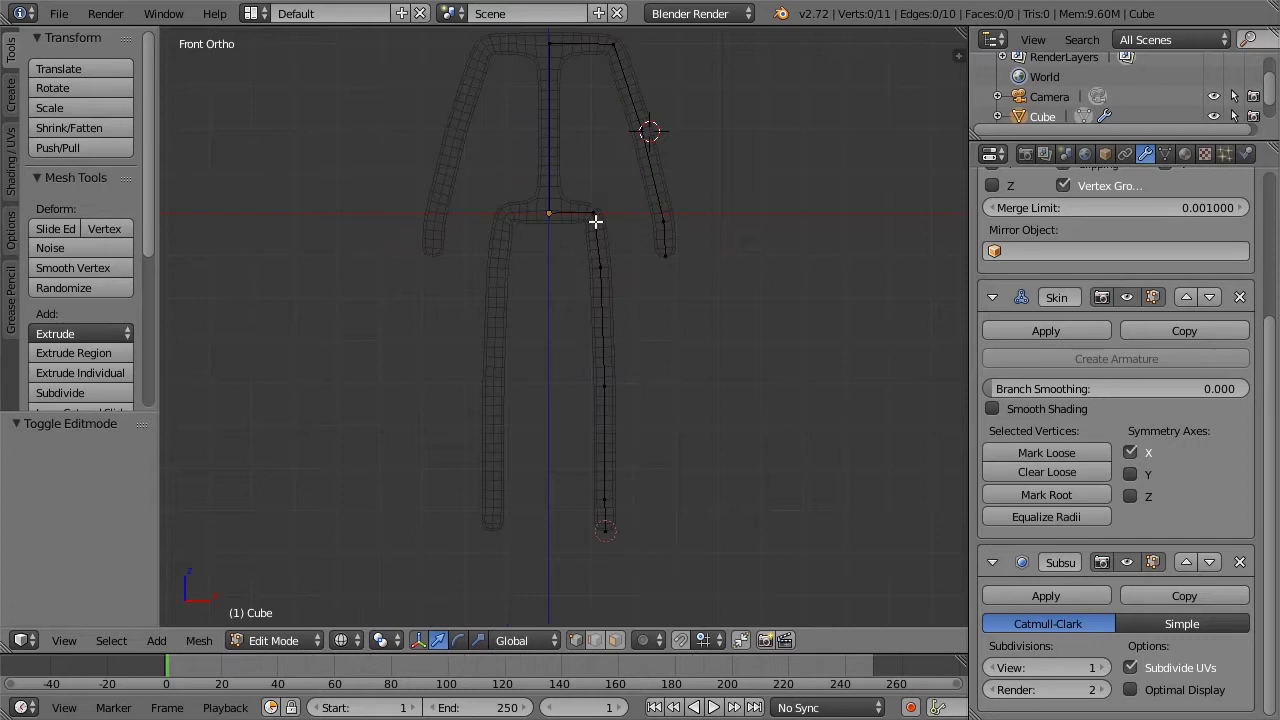
{"action": "right_click", "coordinate": [552, 214]}
{"action": "left_click", "coordinate": [1022, 497]}
{"action": "key", "text": "Tab"}
{"action": "key", "text": "Tab"}
{"action": "mouse_move", "coordinate": [614, 170]}
{"action": "middle_mouse_down"}
{"action": "mouse_move", "coordinate": [540, 205]}
{"action": "mouse_move", "coordinate": [503, 197]}
{"action": "mouse_move", "coordinate": [610, 160]}
{"action": "middle_mouse_up"}
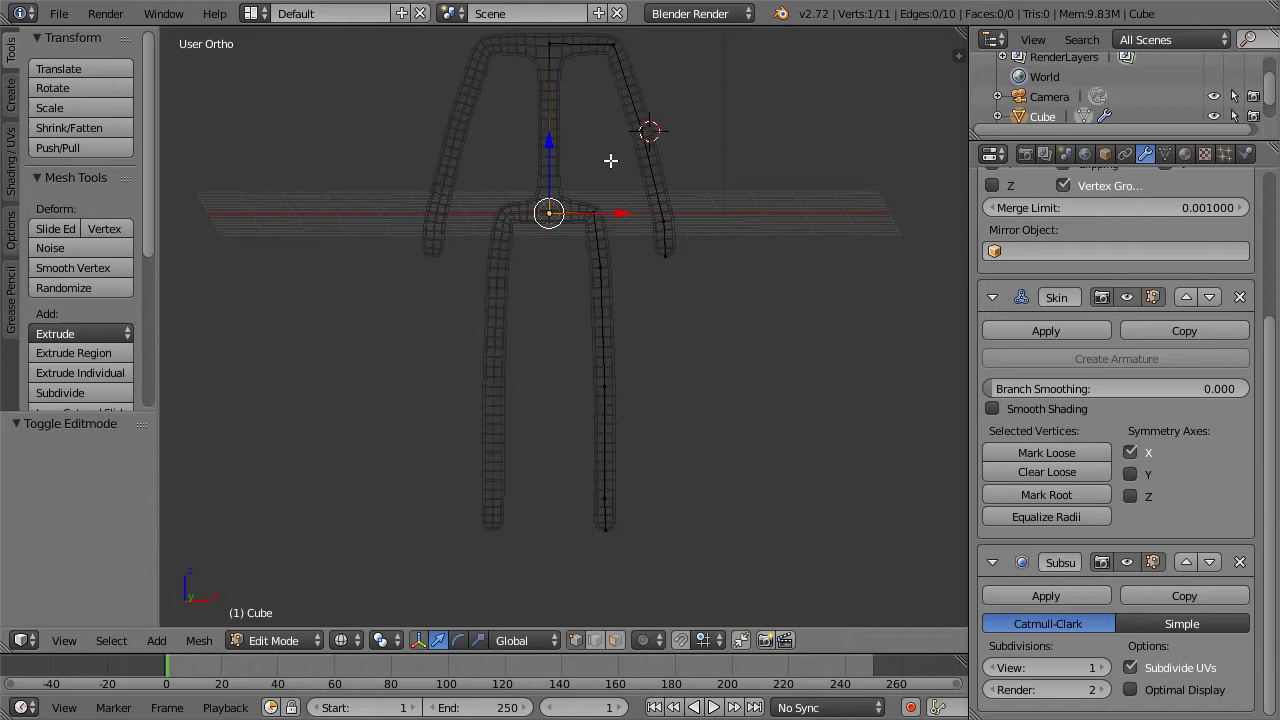
Extrude three segments straight up from the vertex between the shoulders as neck and head, 2, 1 and 1 units long
{"action": "key", "text": "KP_1"}
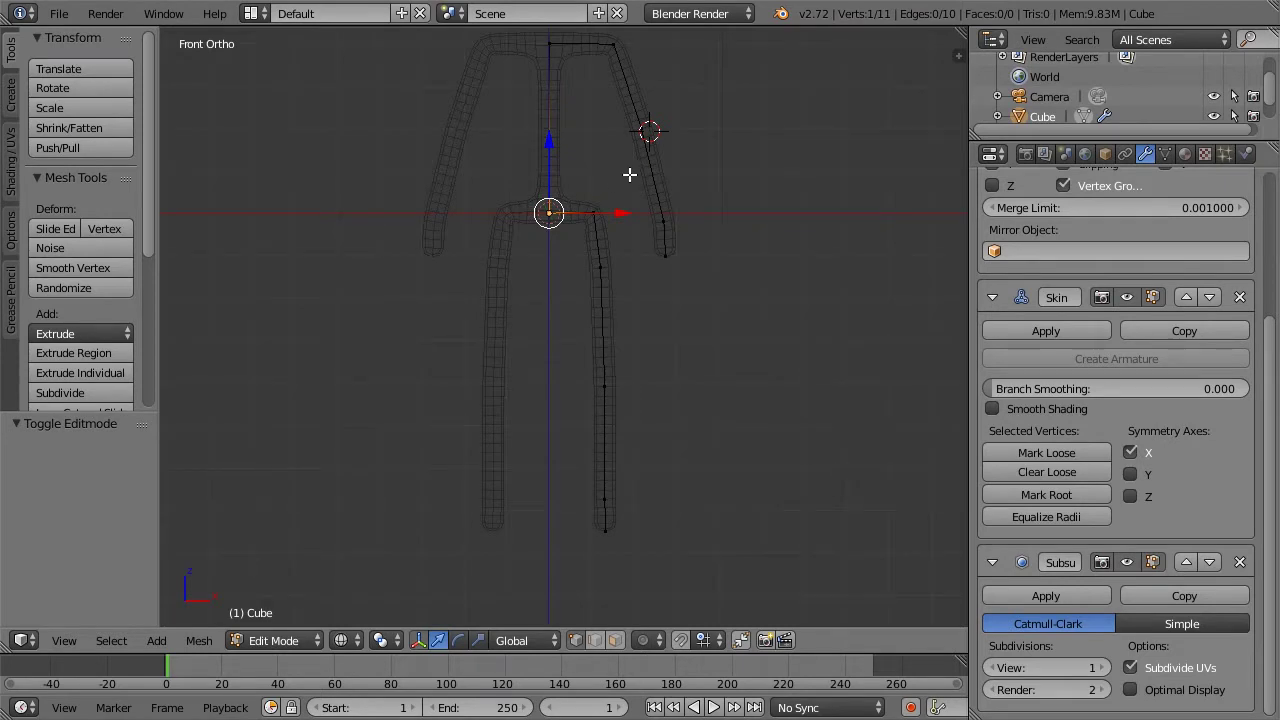
{"action": "middle_click_drag", "start_coordinate": [629, 174], "coordinate": [643, 329], "text": "shift"}
{"action": "right_click", "coordinate": [565, 196]}
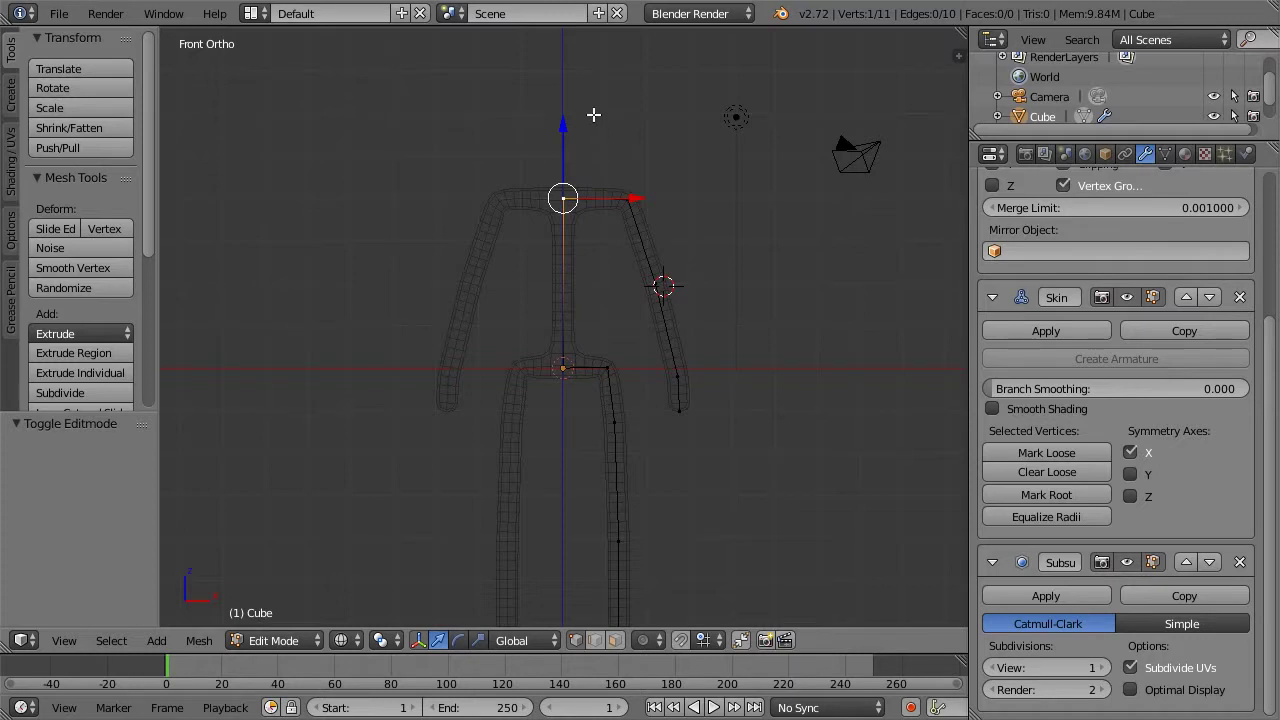
{"action": "key", "text": "e"}
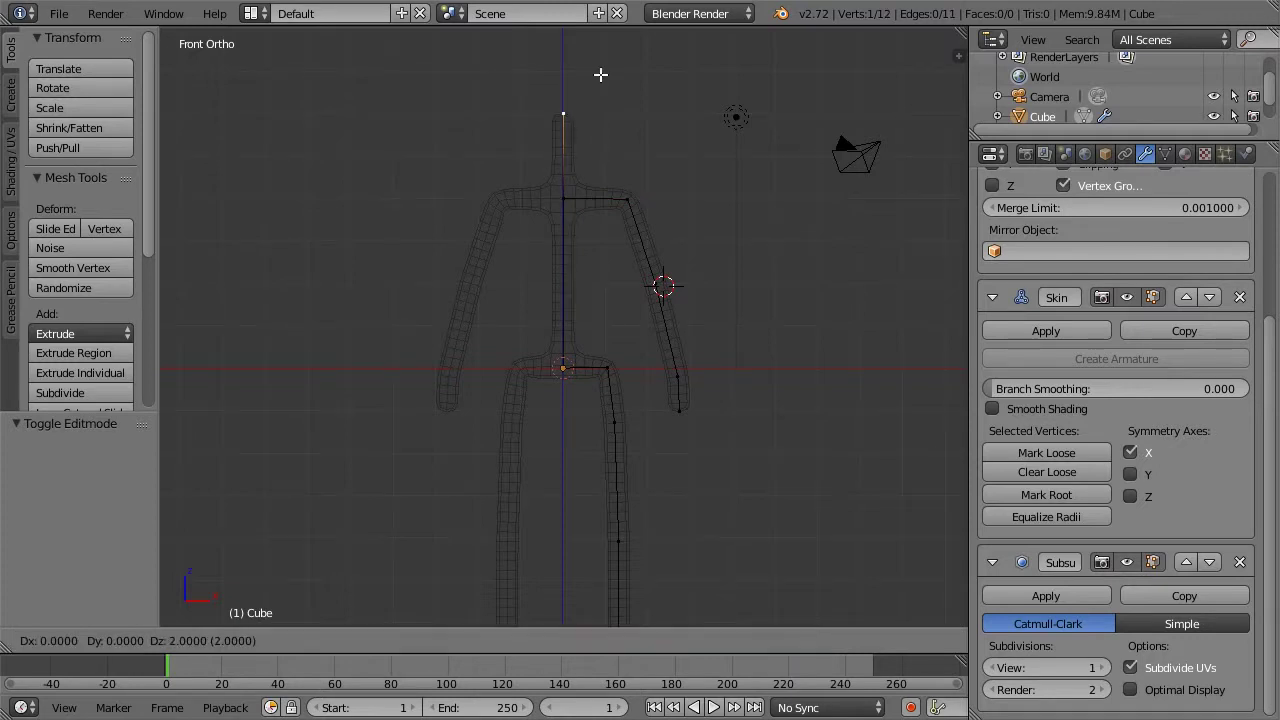
{"action": "left_click", "coordinate": [600, 75]}
{"action": "middle_click_drag", "start_coordinate": [603, 105], "coordinate": [608, 180], "text": "shift"}
{"action": "key", "text": "e"}
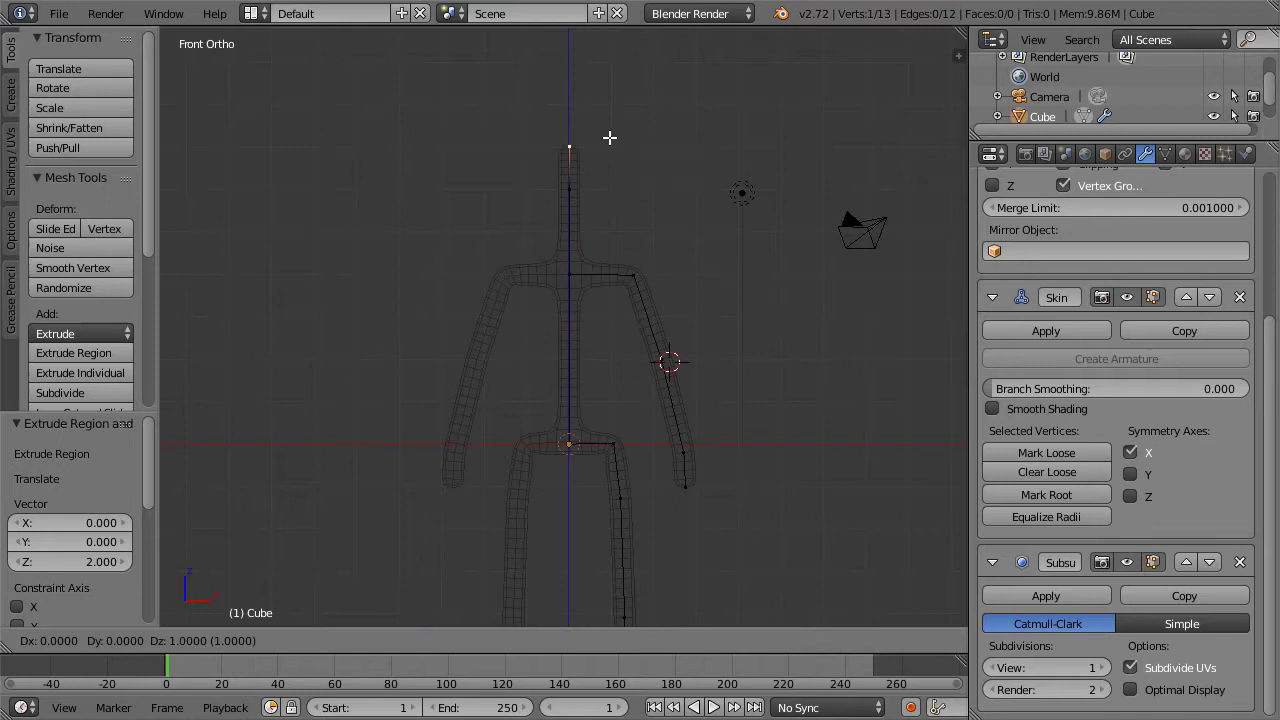
{"action": "left_click", "coordinate": [610, 137]}
{"action": "key", "text": "e"}
{"action": "left_click", "coordinate": [609, 84]}
Examine the whole figure in solid shading with all vertices deselected
{"action": "middle_click_drag", "start_coordinate": [640, 150], "coordinate": [569, 183]}
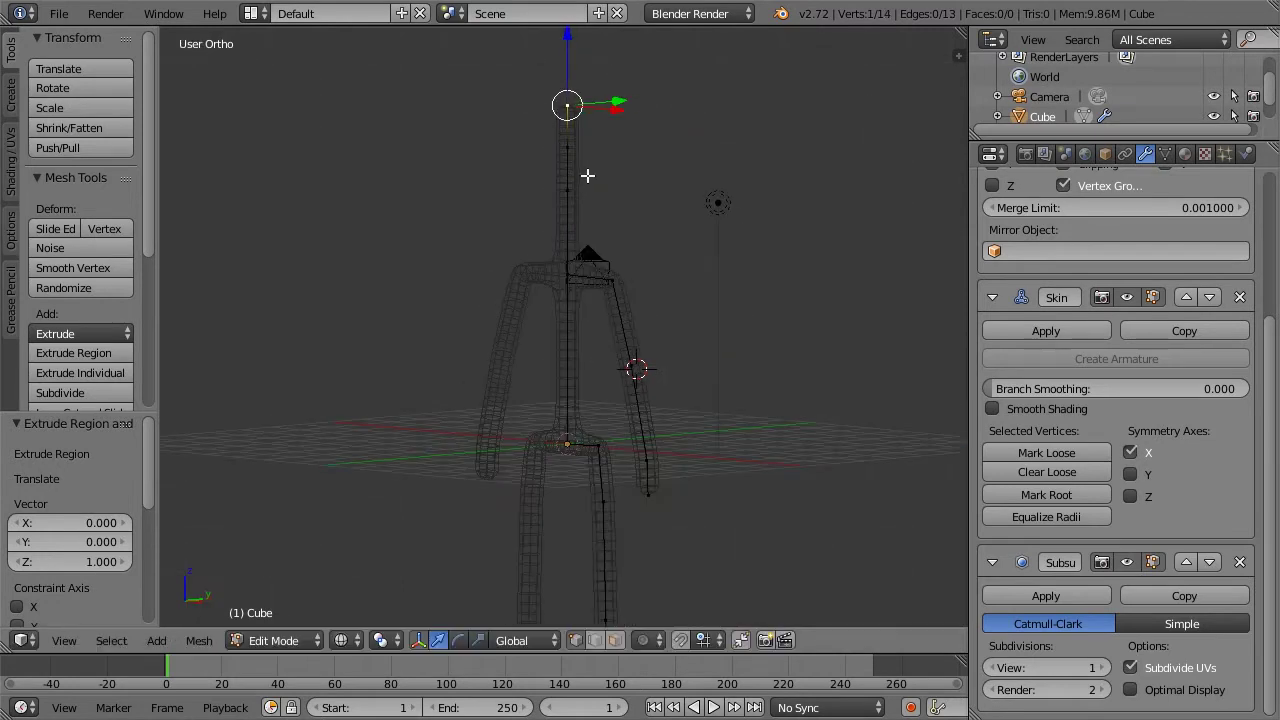
{"action": "key", "text": "a"}
{"action": "key", "text": "z"}
{"action": "scroll", "coordinate": [640, 174], "scroll_direction": "down", "scroll_amount": 4}
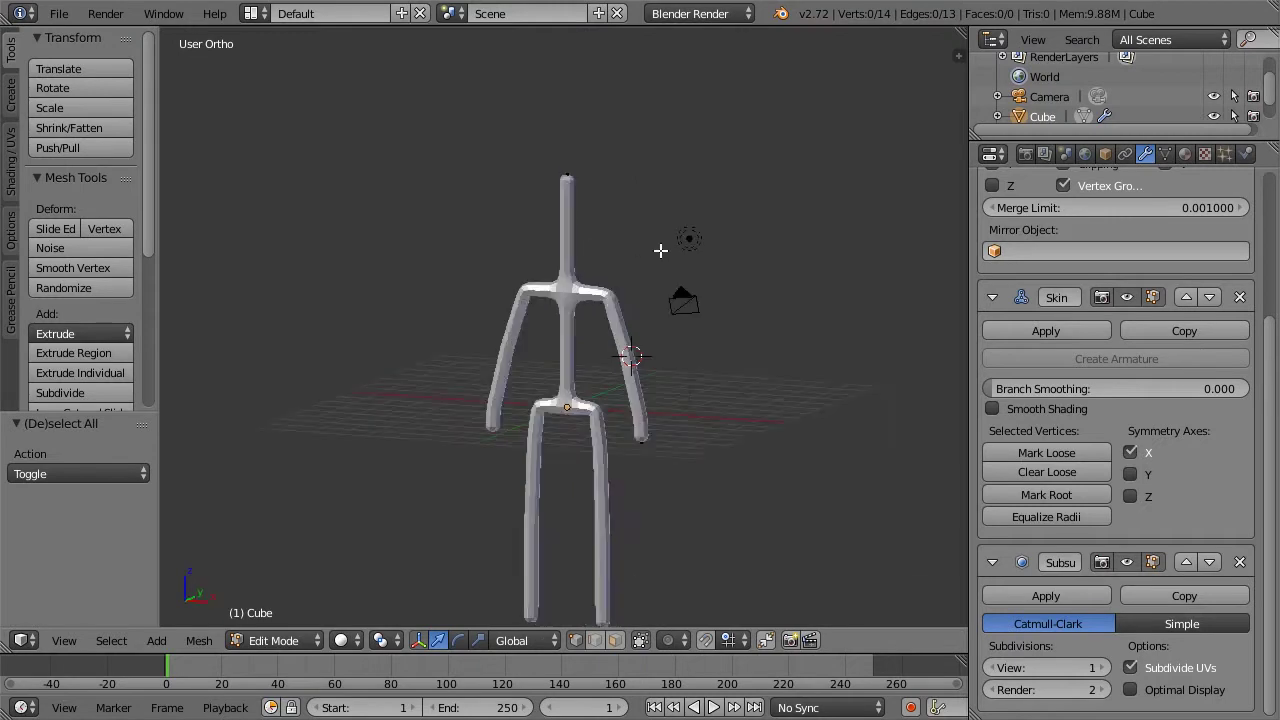
{"action": "scroll", "coordinate": [683, 244], "scroll_direction": "up", "scroll_amount": 2}
{"action": "scroll", "coordinate": [686, 243], "scroll_direction": "down", "scroll_amount": 1}
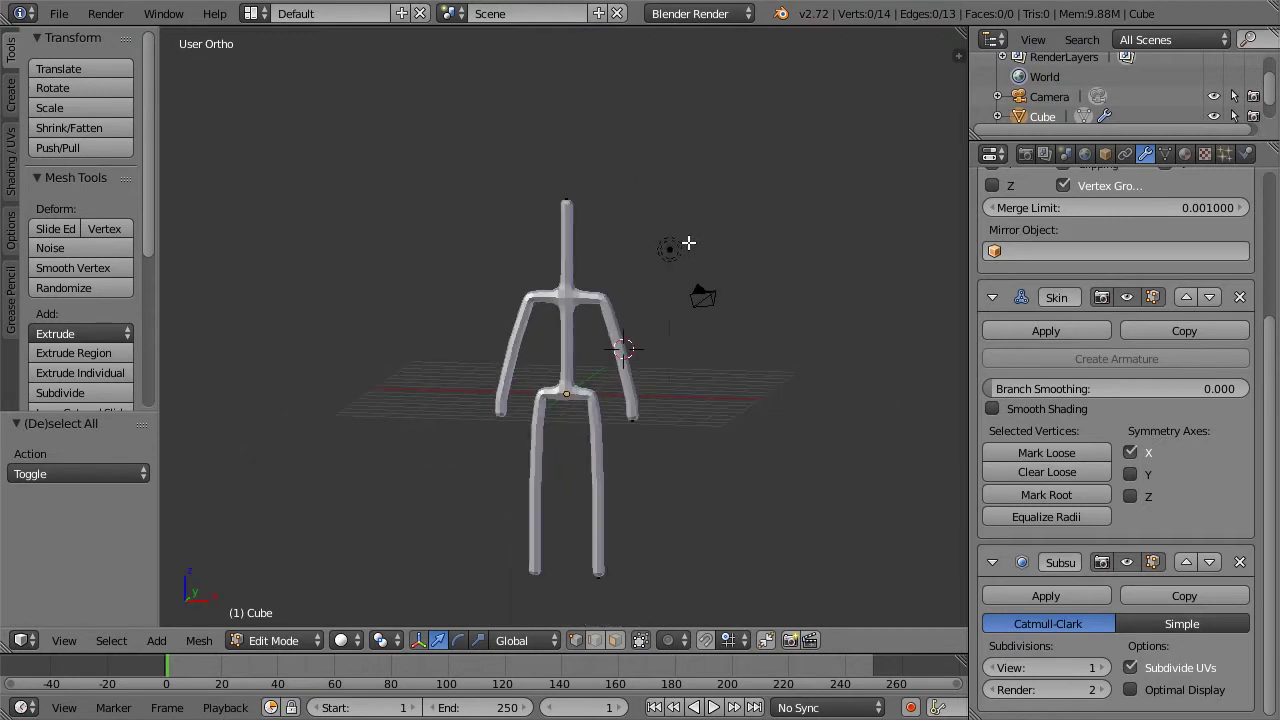
{"action": "middle_click_drag", "start_coordinate": [686, 243], "coordinate": [640, 185]}
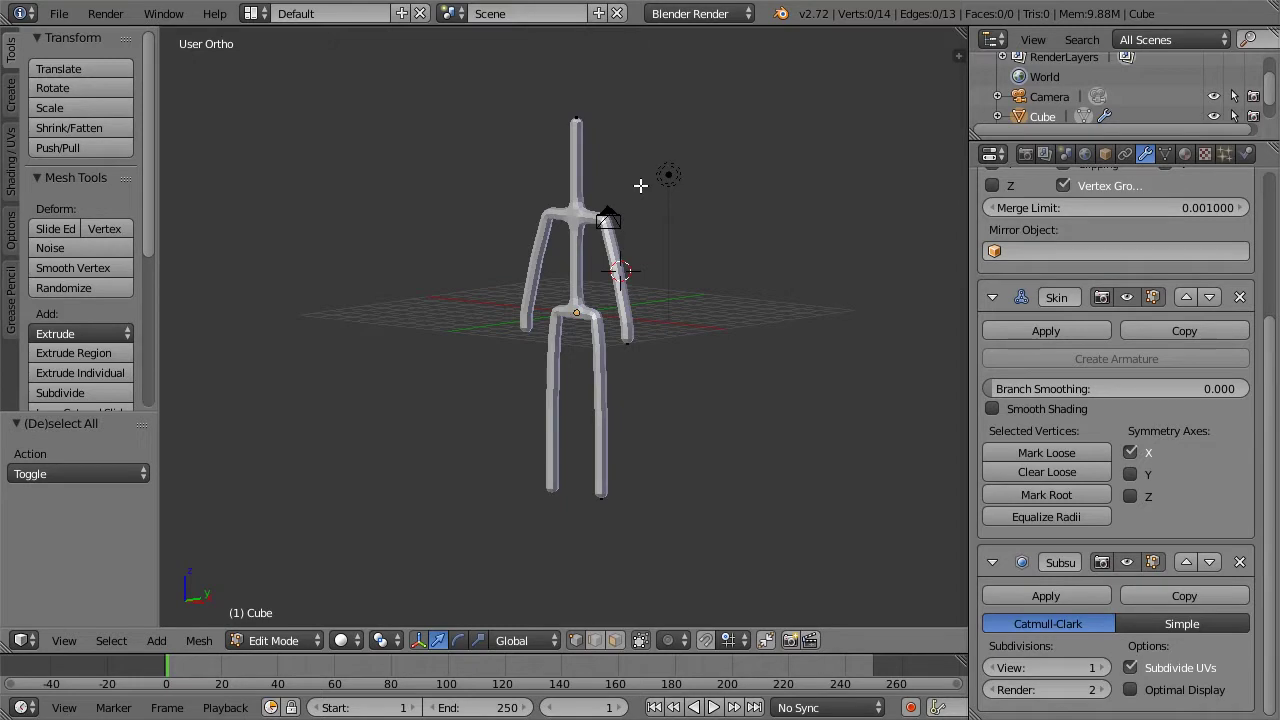
{"action": "key", "text": "KP_1"}
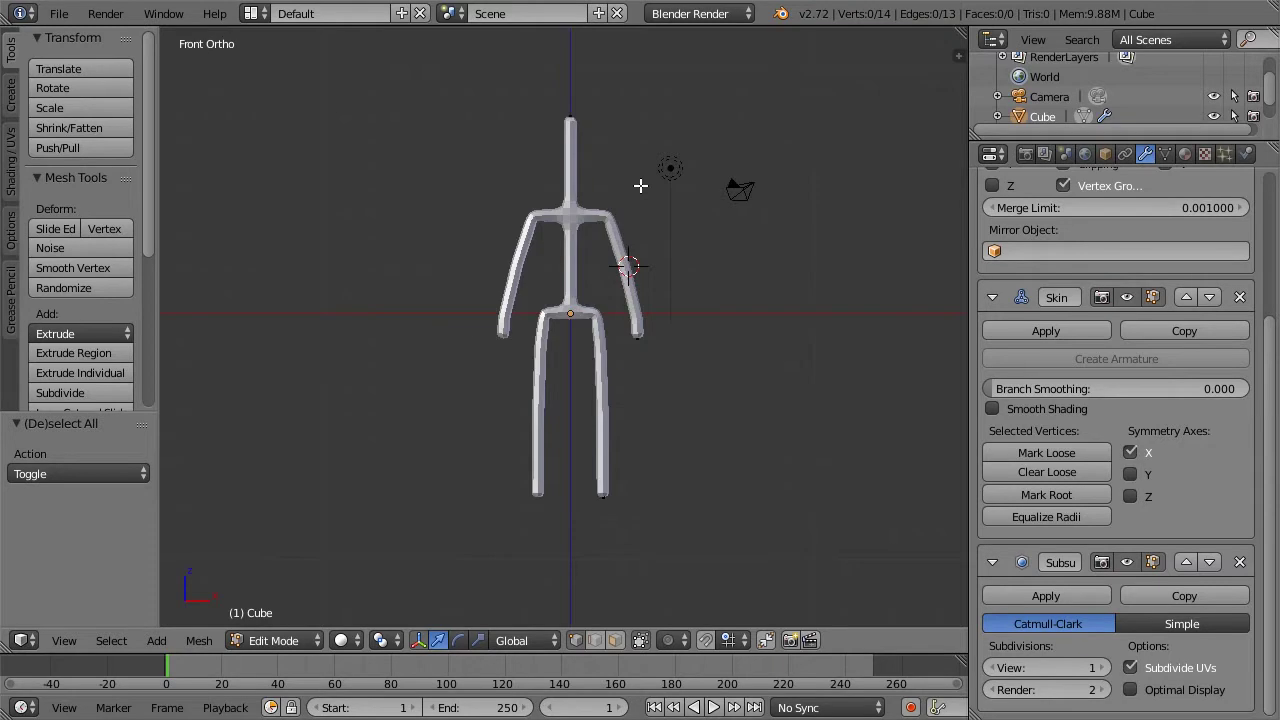
Enlarge the skin radius at the middle head vertex in wireframe by about 2.24, and again by about 1.93
{"action": "scroll", "coordinate": [640, 185], "scroll_direction": "up", "scroll_amount": 3}
{"action": "middle_click_drag", "start_coordinate": [638, 183], "coordinate": [645, 327], "text": "shift"}
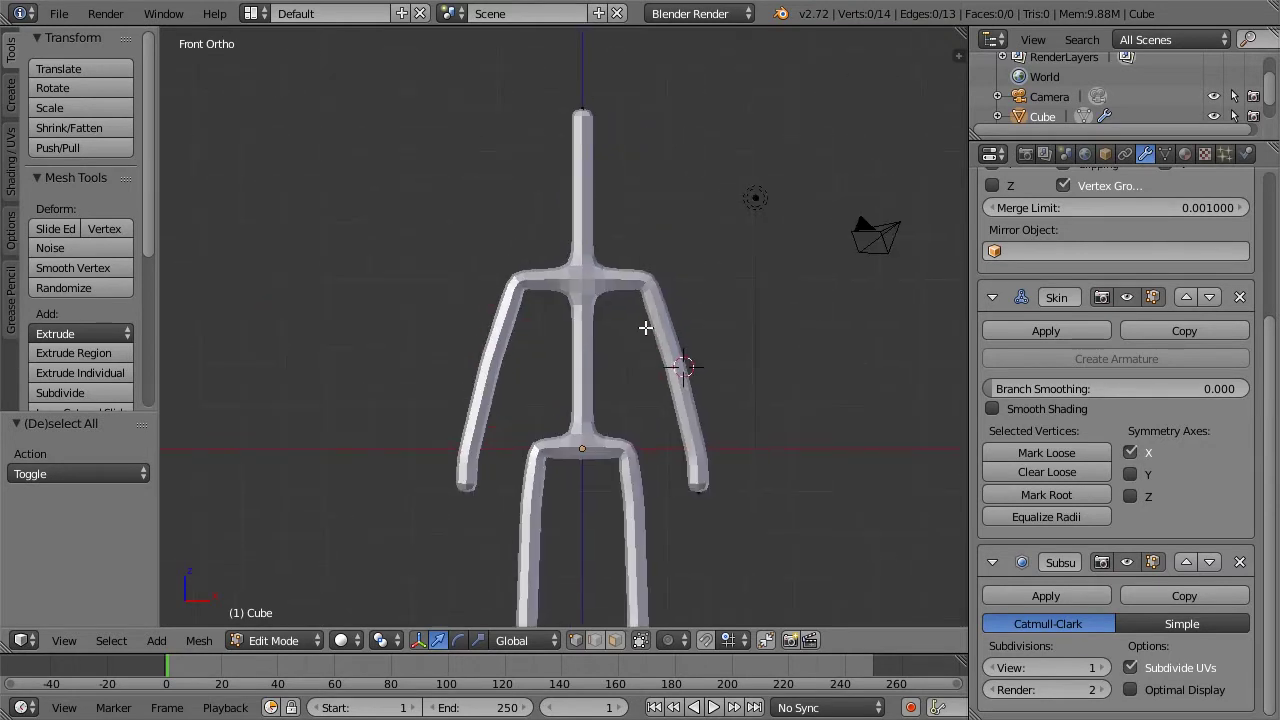
{"action": "key", "text": "z"}
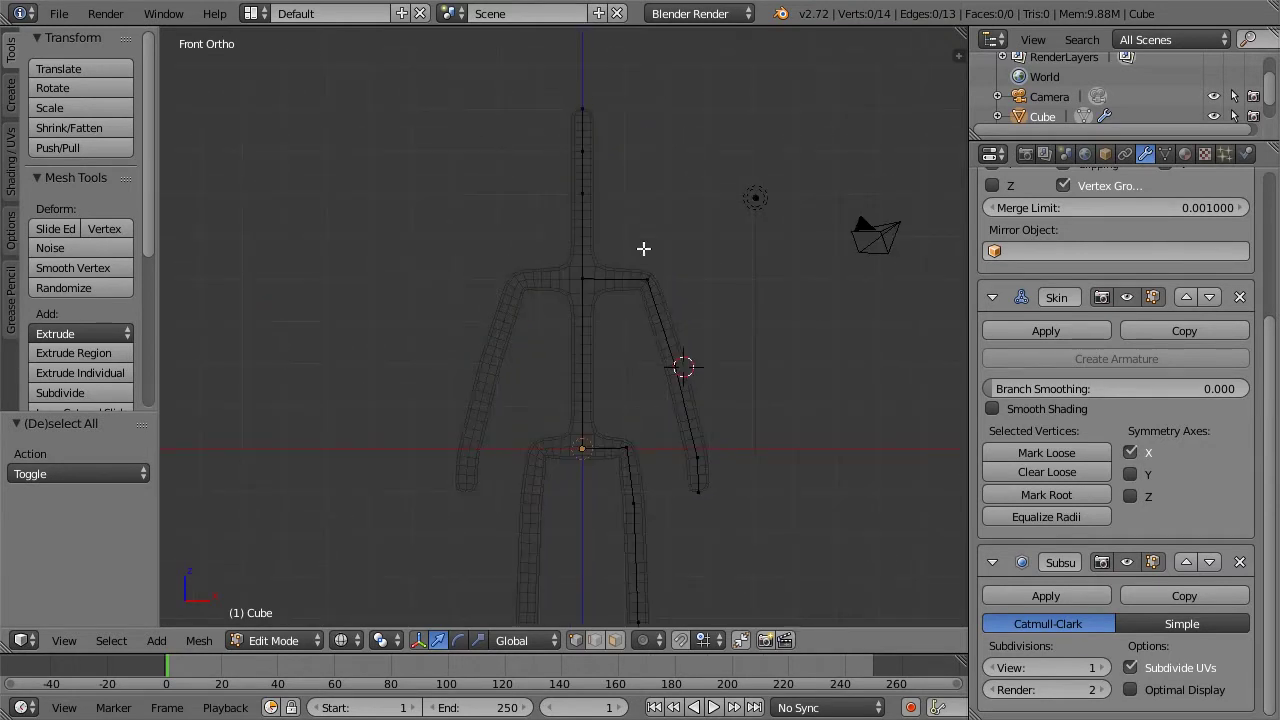
{"action": "right_click", "coordinate": [582, 152]}
{"action": "key", "text": "ctrl+a"}
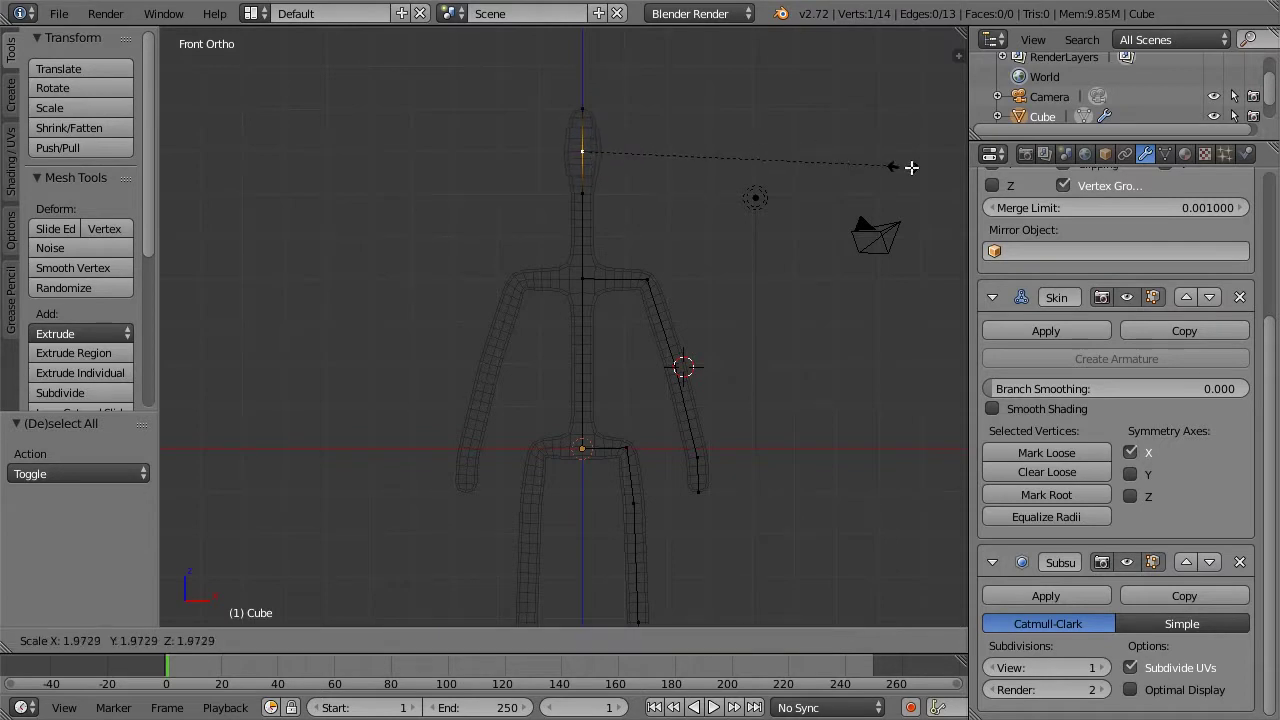
{"action": "left_click", "coordinate": [945, 174]}
{"action": "key", "text": "ctrl+a"}
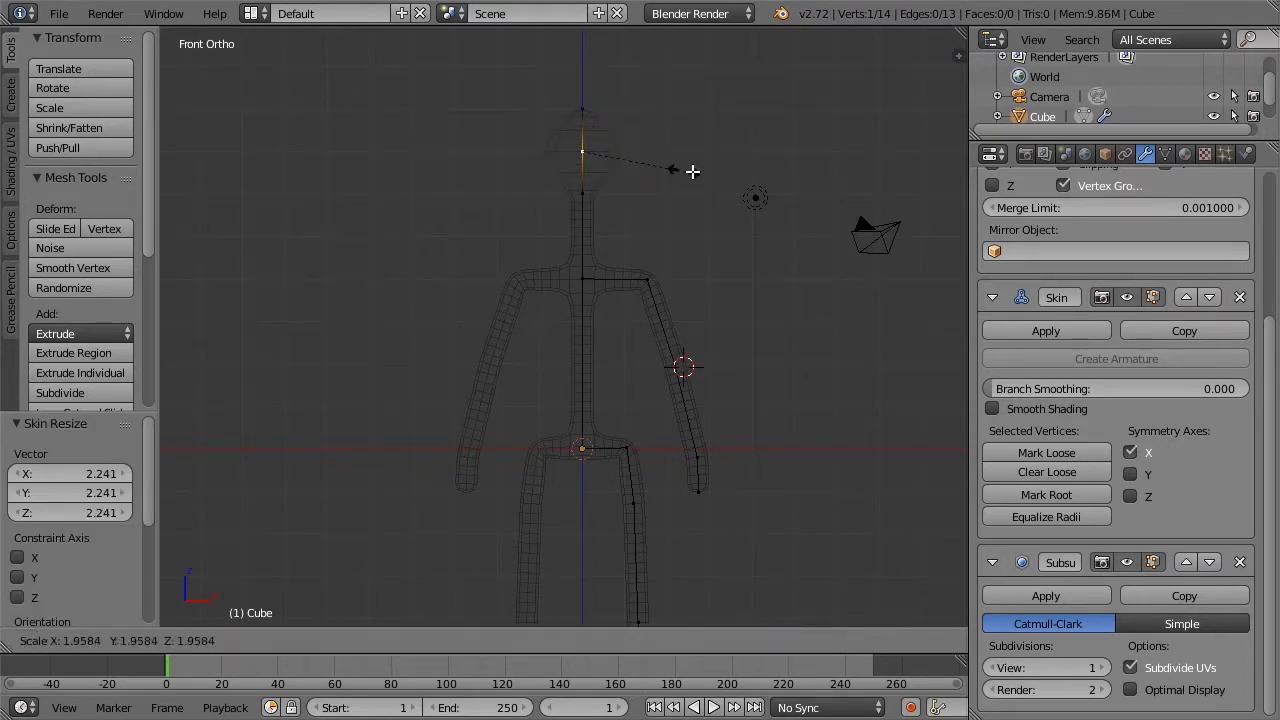
{"action": "left_click", "coordinate": [672, 168]}
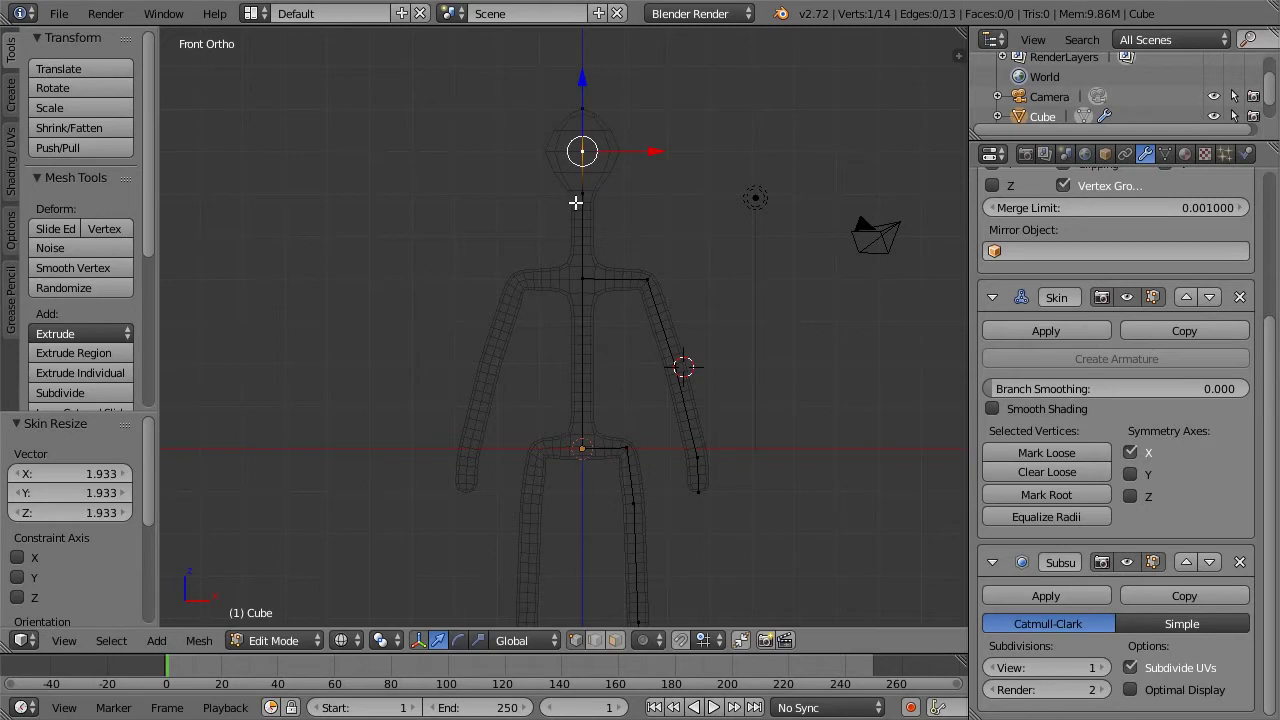
Scale the skin radius by about 1.74 at the vertex atop the neck and about 1.5 at the vertex between the shoulders
{"action": "right_click", "coordinate": [580, 196]}
{"action": "key", "text": "ctrl+a"}
{"action": "left_click", "coordinate": [686, 195]}
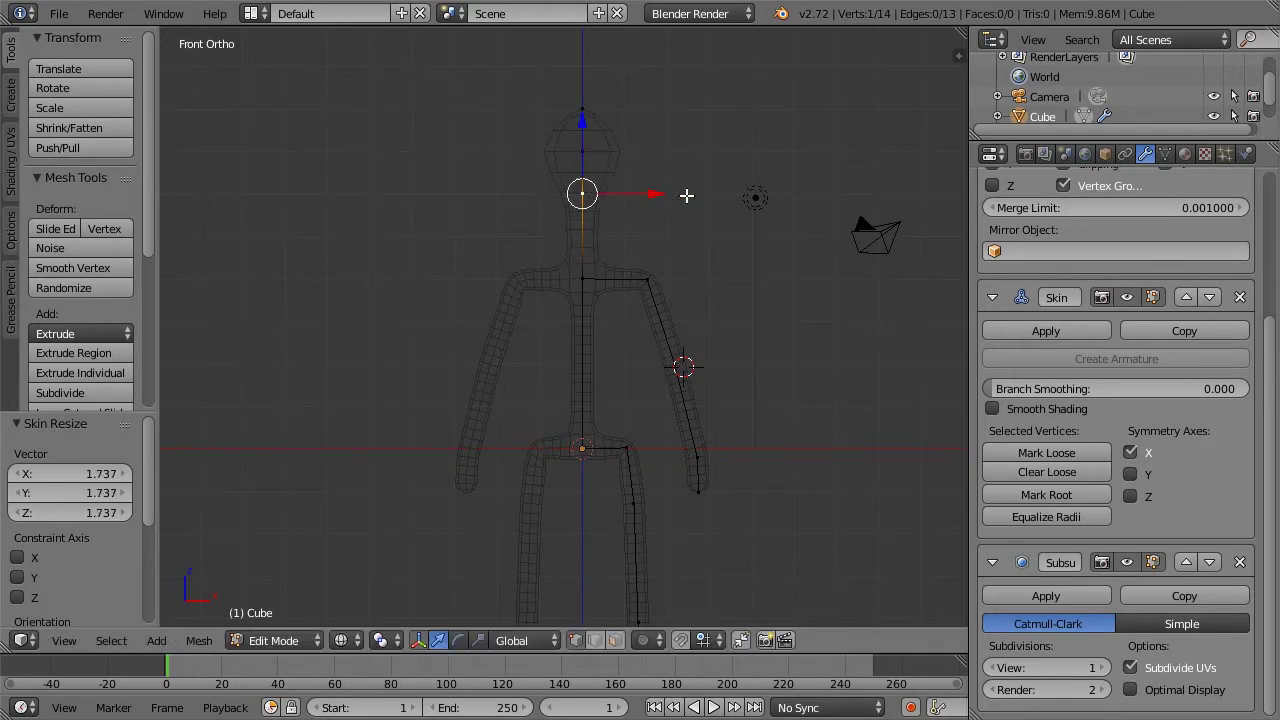
{"action": "right_click", "coordinate": [572, 278]}
{"action": "key", "text": "ctrl+a"}
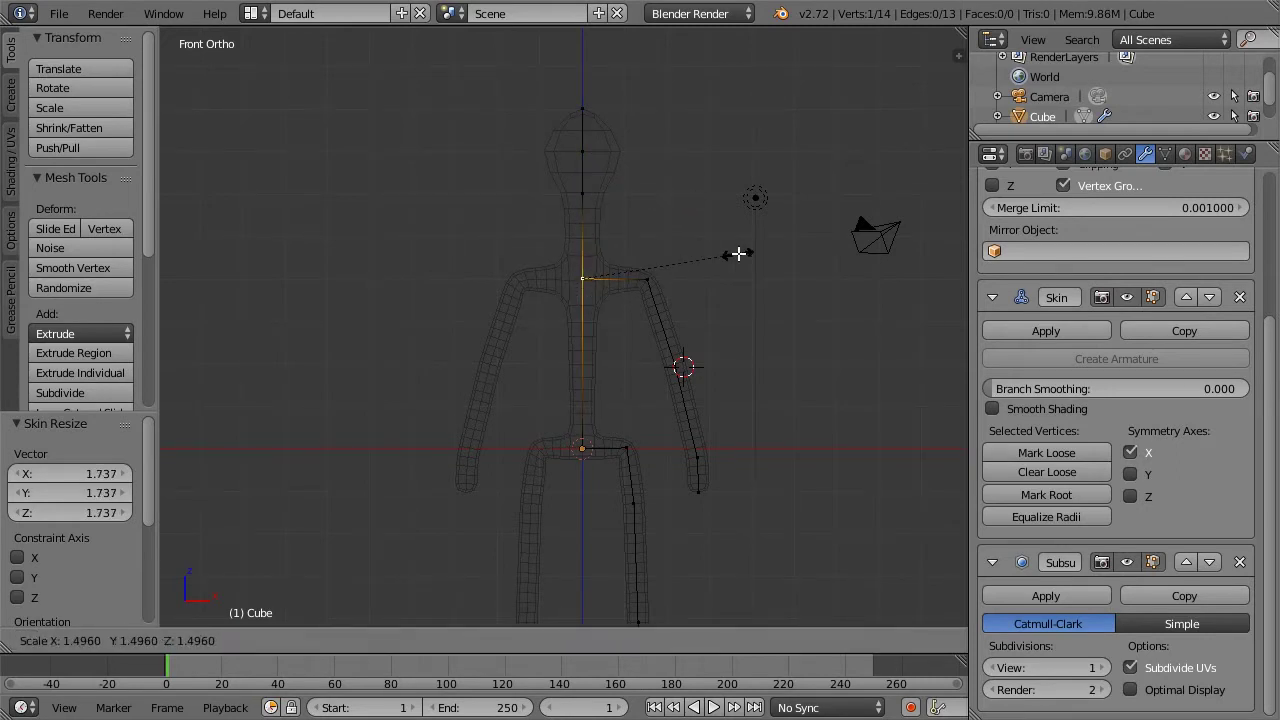
{"action": "left_click", "coordinate": [737, 252]}
Scale the skin radius at the arm's shoulder, elbow and wrist vertices by about 2.12, 1.48 and 1.46
{"action": "right_click", "coordinate": [618, 284]}
{"action": "key", "text": "ctrl+a"}
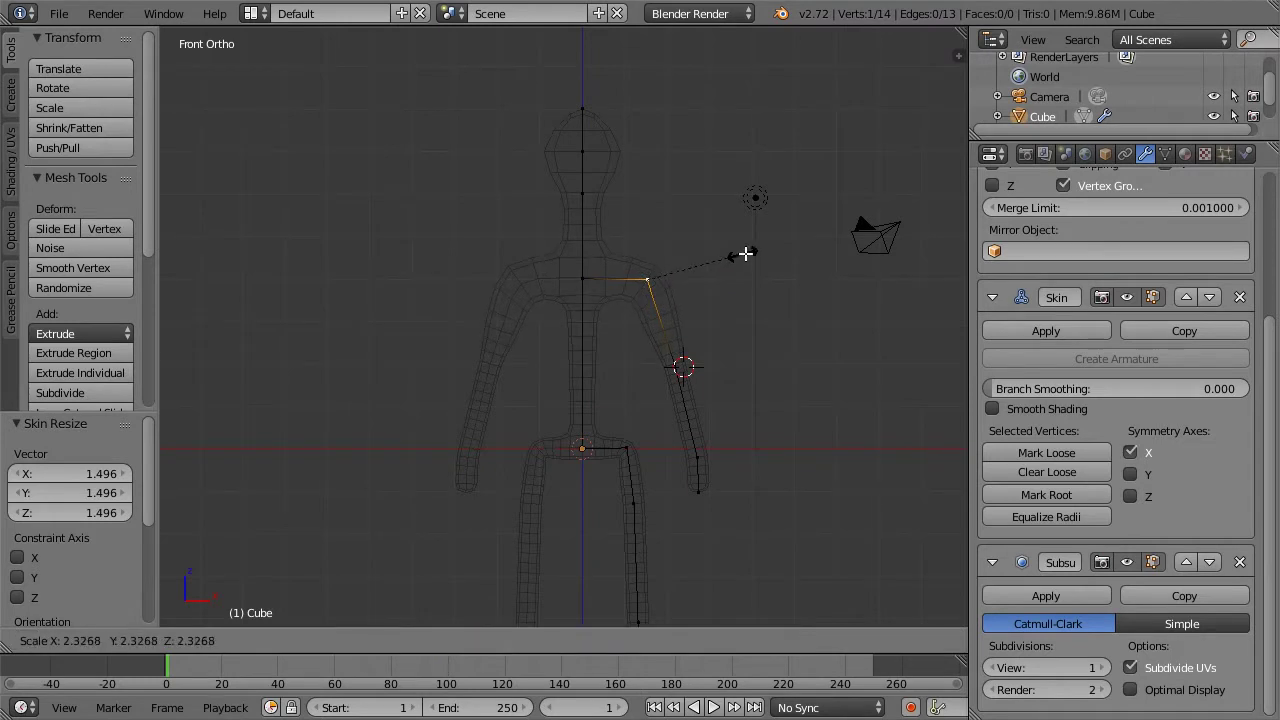
{"action": "left_click", "coordinate": [738, 256]}
{"action": "right_click", "coordinate": [677, 364]}
{"action": "key", "text": "ctrl+a"}
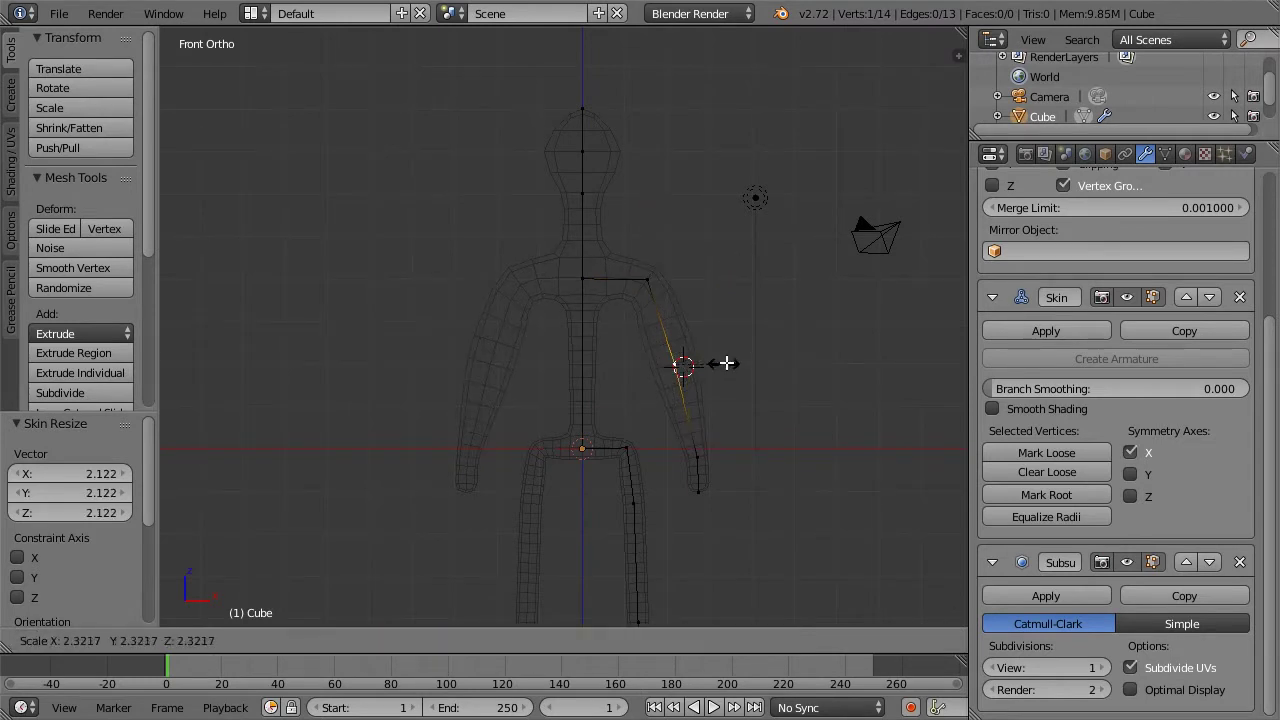
{"action": "left_click", "coordinate": [712, 398]}
{"action": "right_click", "coordinate": [705, 451]}
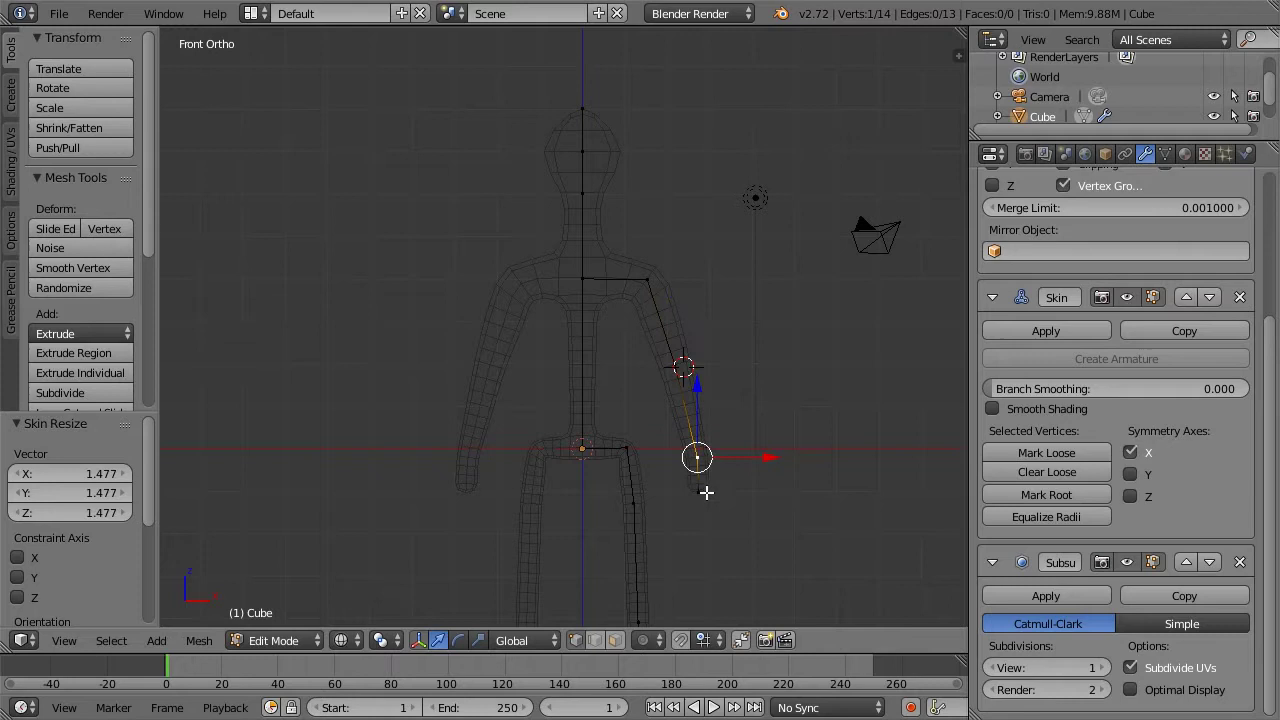
{"action": "key", "text": "ctrl+a"}
{"action": "left_click", "coordinate": [721, 441]}
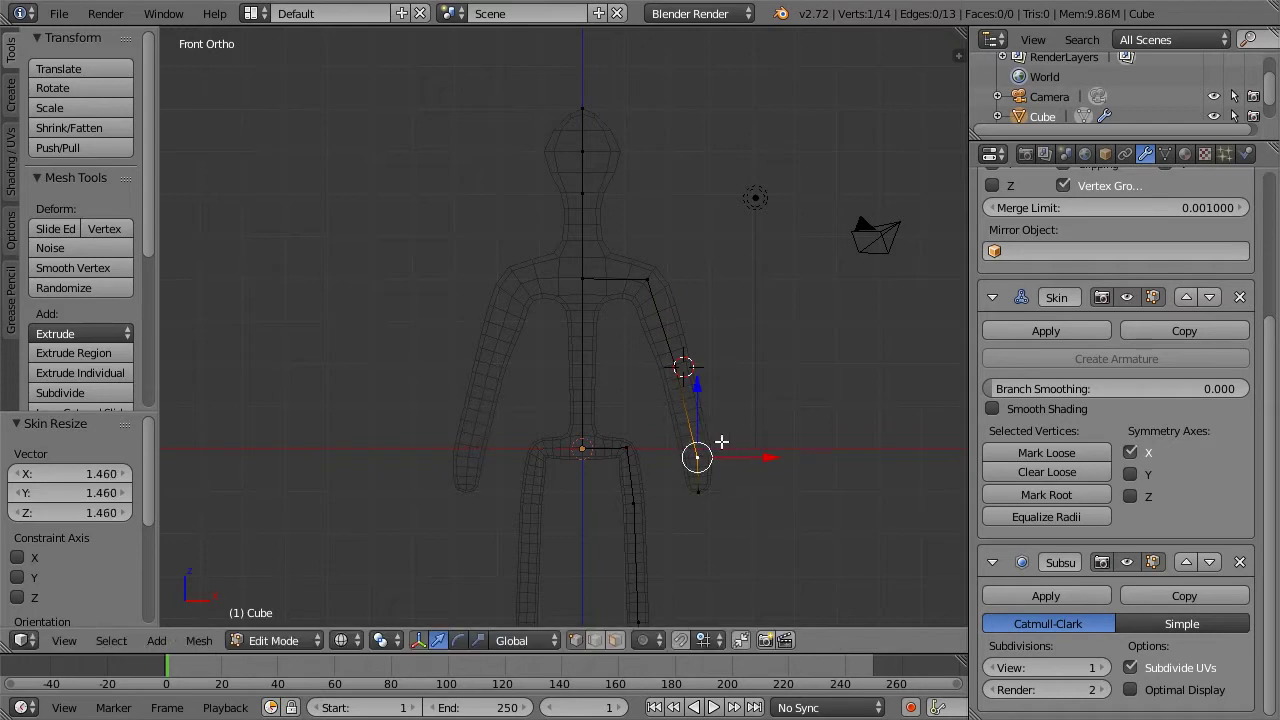
Subdivide the spine edge between shoulders and pelvis with one cut and lower the new vertex about 0.75 units along Z
{"action": "right_click", "coordinate": [584, 352]}
{"action": "right_click", "coordinate": [583, 442], "text": "shift"}
{"action": "key", "text": "w"}
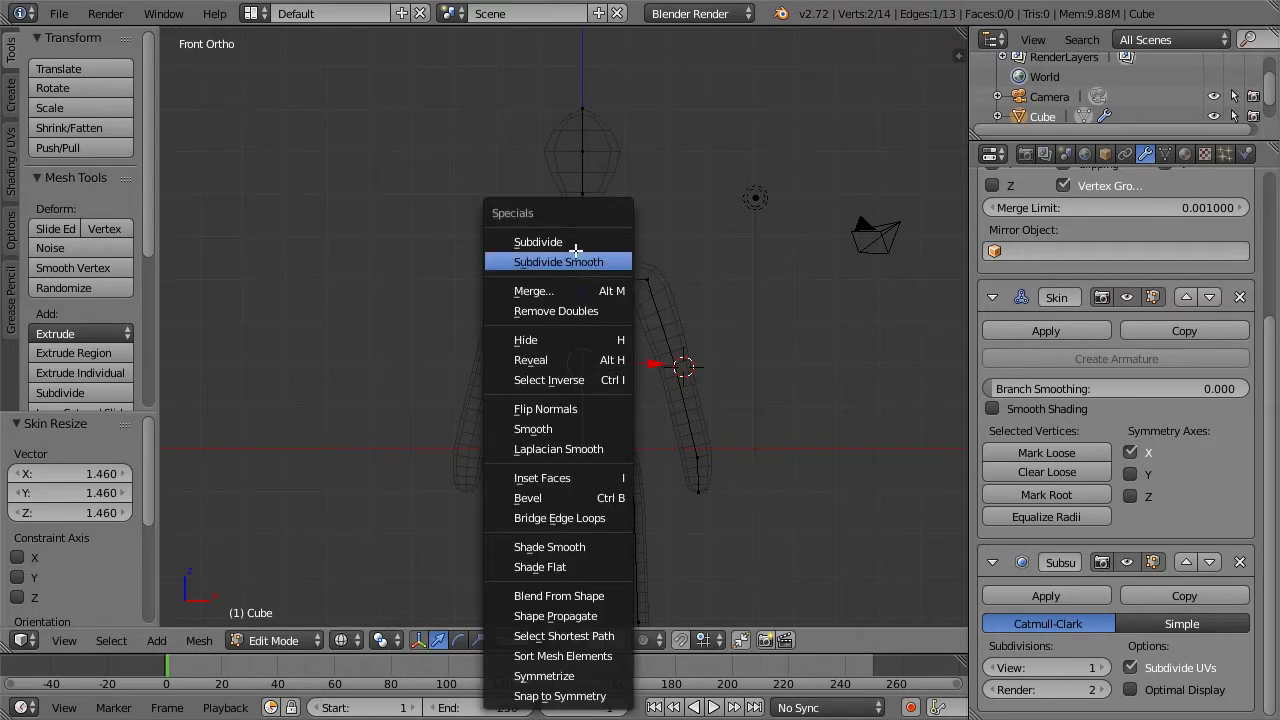
{"action": "left_click", "coordinate": [574, 241]}
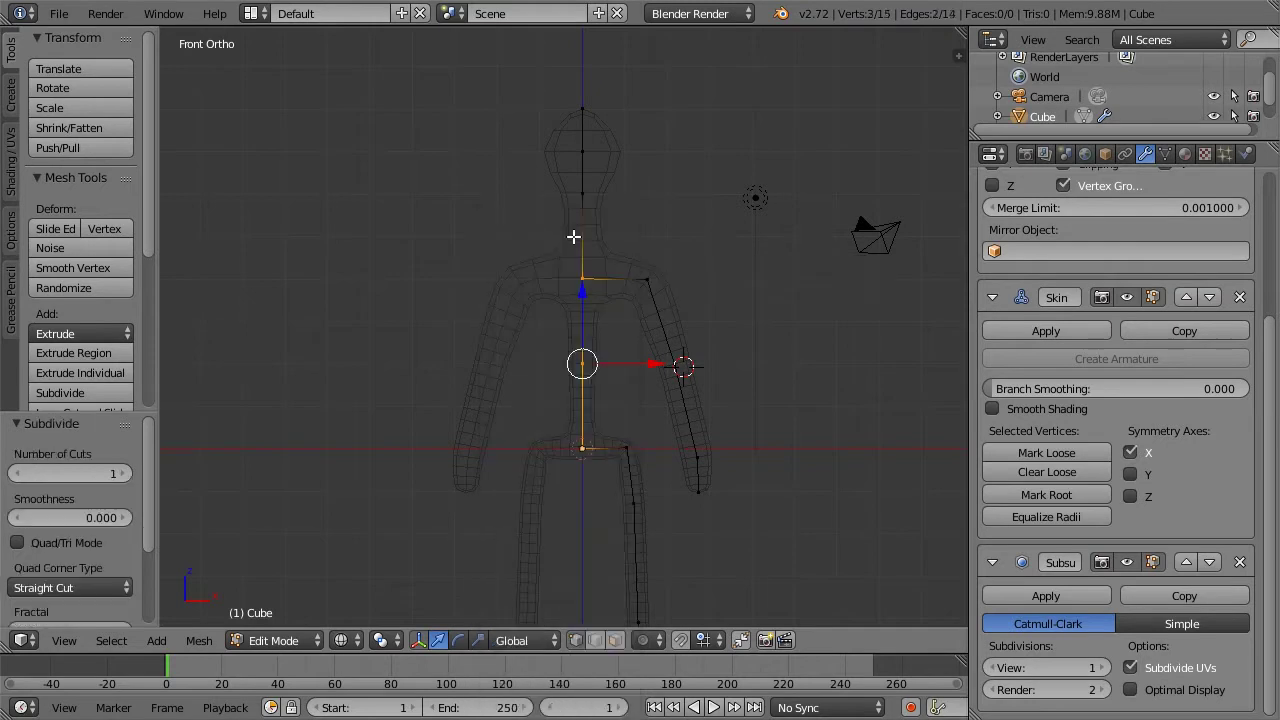
{"action": "right_click", "coordinate": [580, 364]}
{"action": "key", "text": "g"}
{"action": "key", "text": "z"}
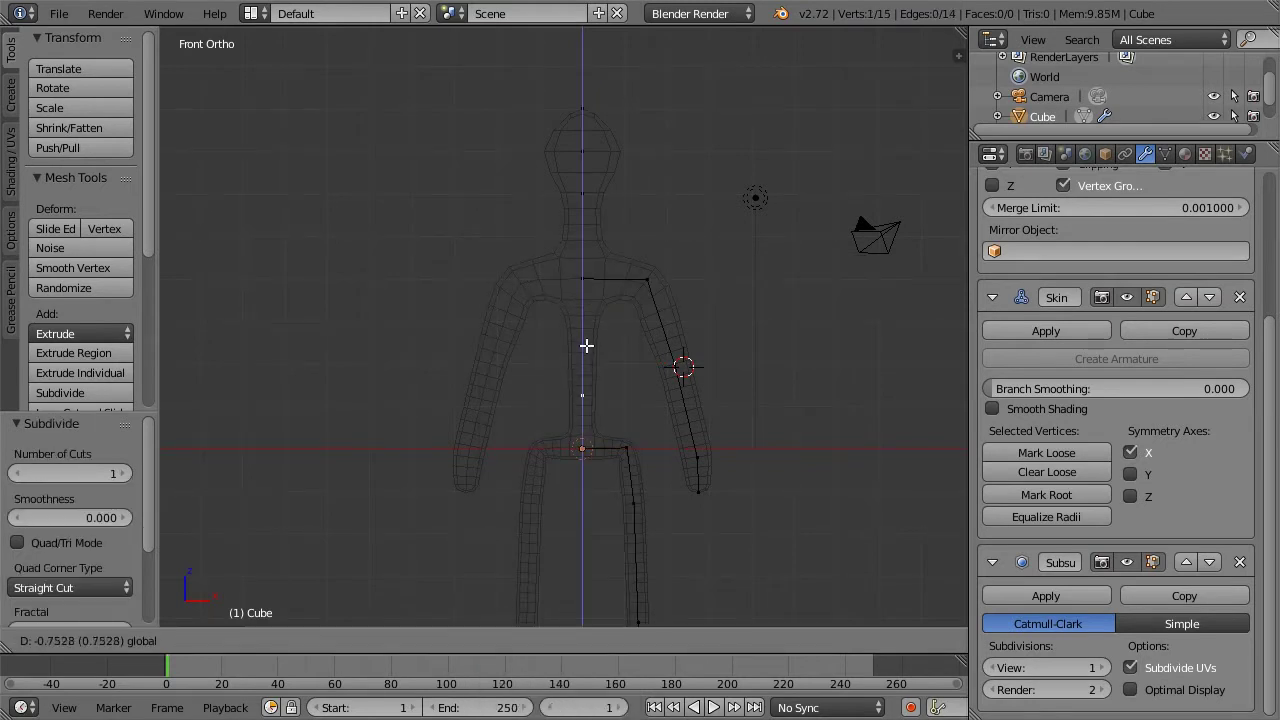
{"action": "left_click", "coordinate": [586, 358]}
Scale the skin radius at the belly, pelvis and hip vertices by about 2.96, 2.02 and 2.37
{"action": "key", "text": "ctrl+a"}
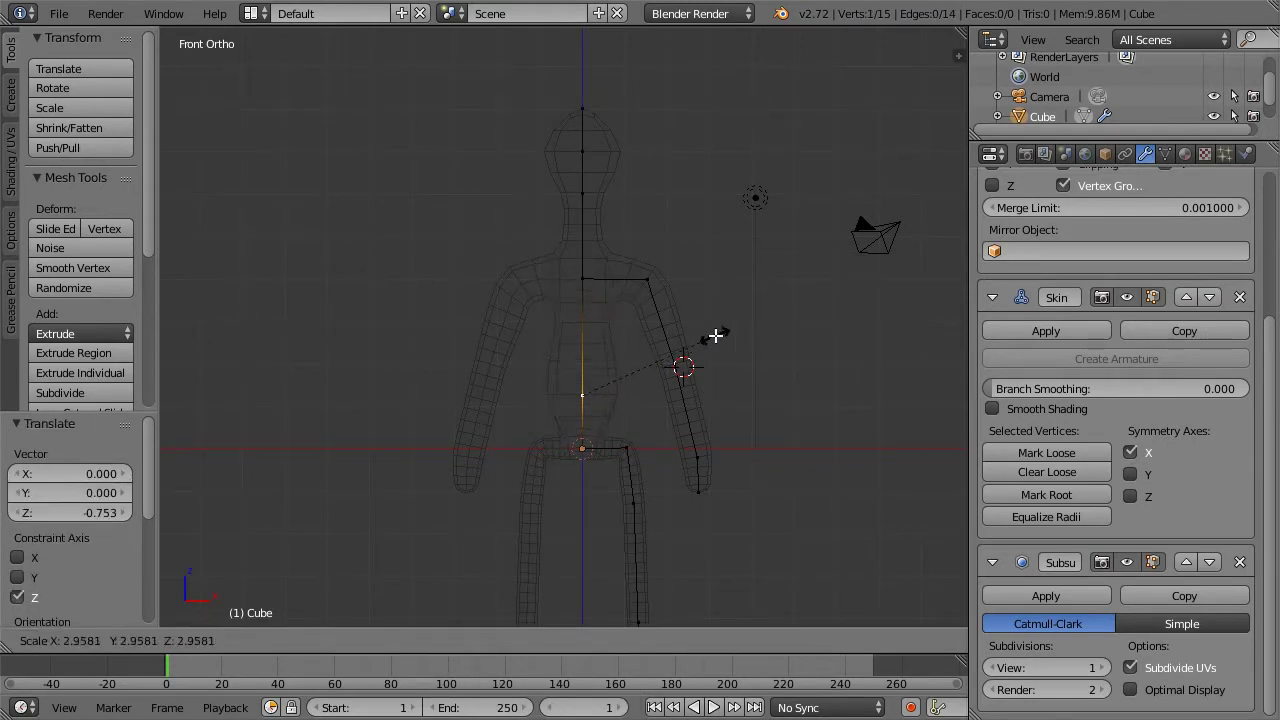
{"action": "left_click", "coordinate": [677, 363]}
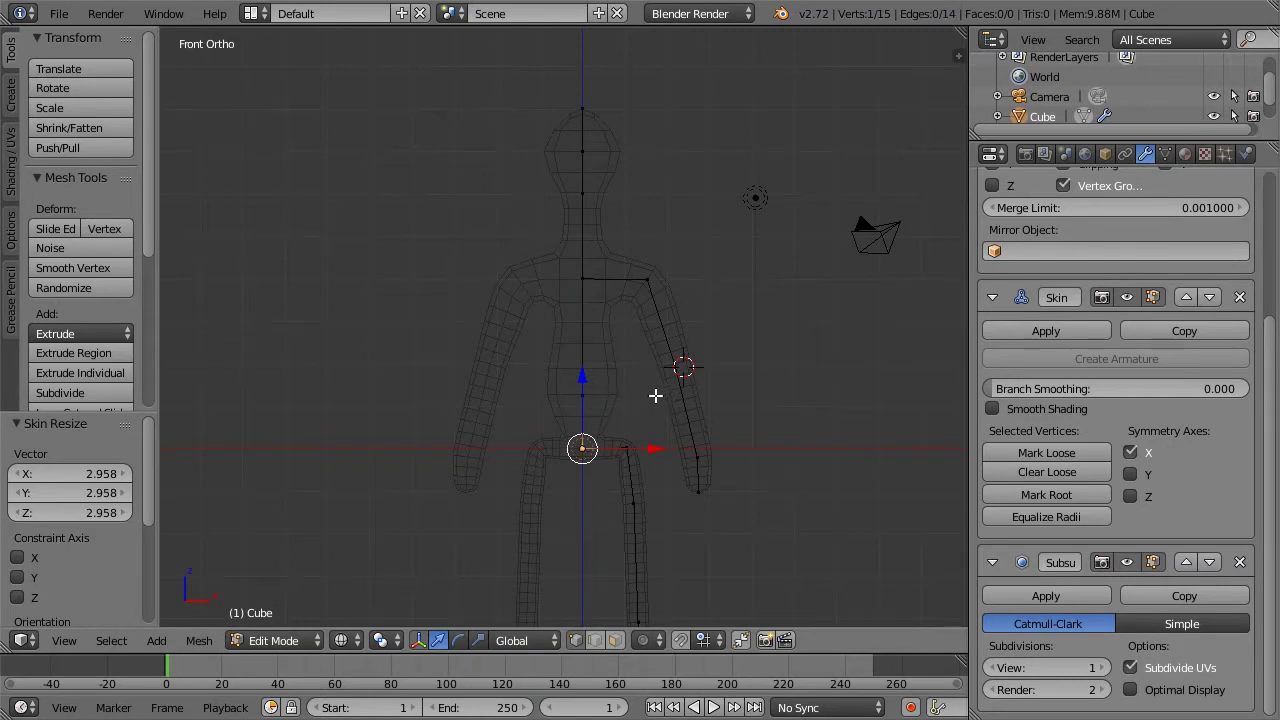
{"action": "key", "text": "ctrl+a"}
{"action": "left_click", "coordinate": [746, 375]}
{"action": "right_click", "coordinate": [628, 449]}
{"action": "key", "text": "ctrl+a"}
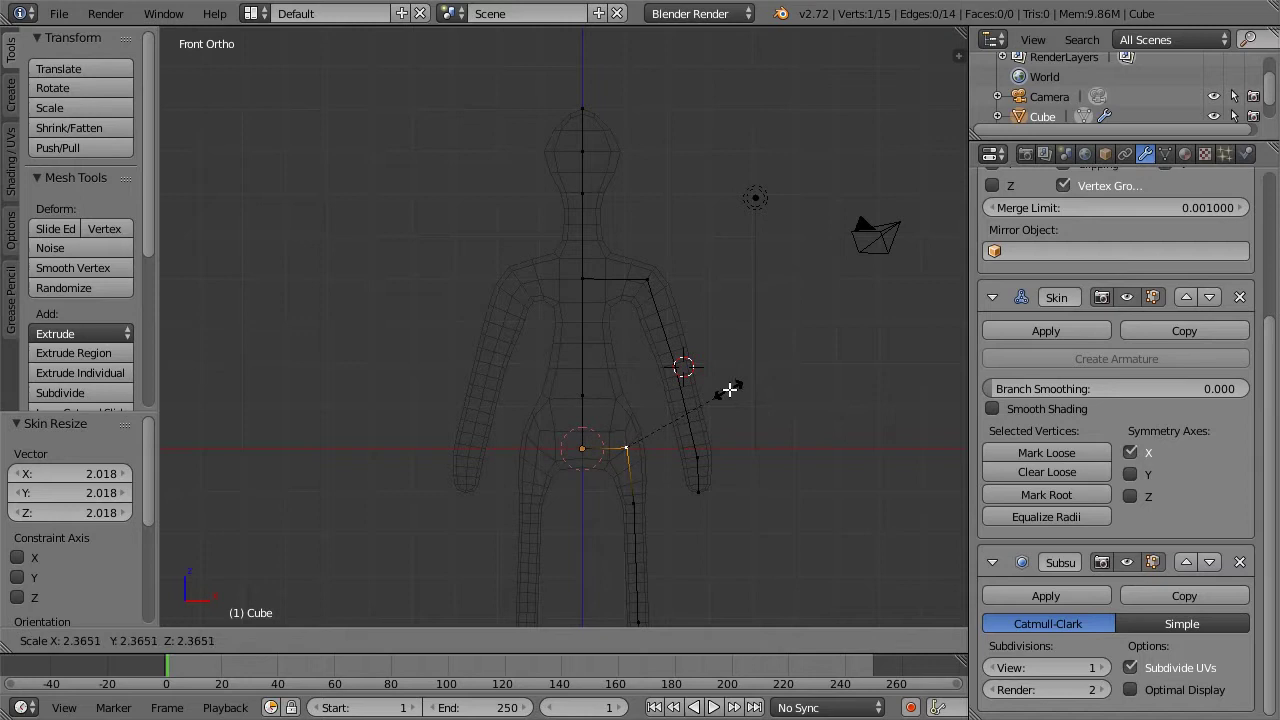
{"action": "left_click", "coordinate": [727, 390]}
Scale the skin radius by about 2.32 at the upper thigh vertex and about 1.68 at the knee vertex
{"action": "right_click", "coordinate": [628, 502]}
{"action": "middle_click_drag", "start_coordinate": [708, 360], "coordinate": [700, 229], "text": "shift"}
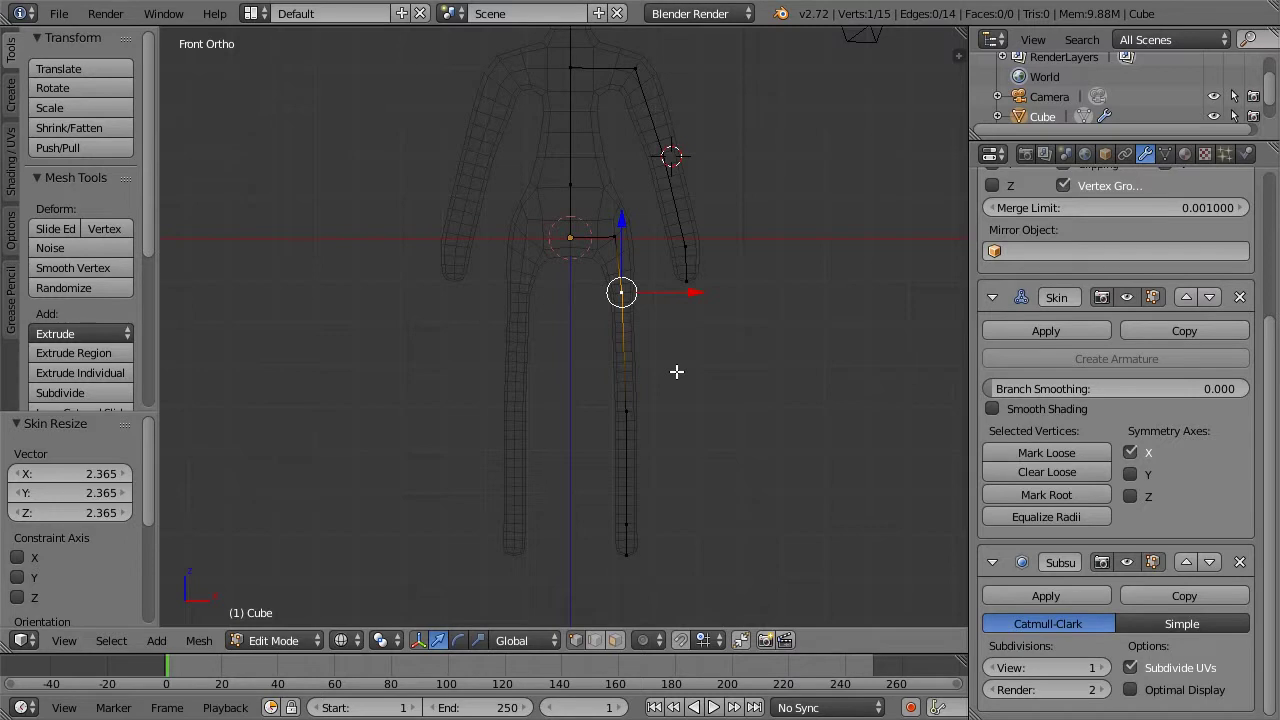
{"action": "key", "text": "ctrl+a"}
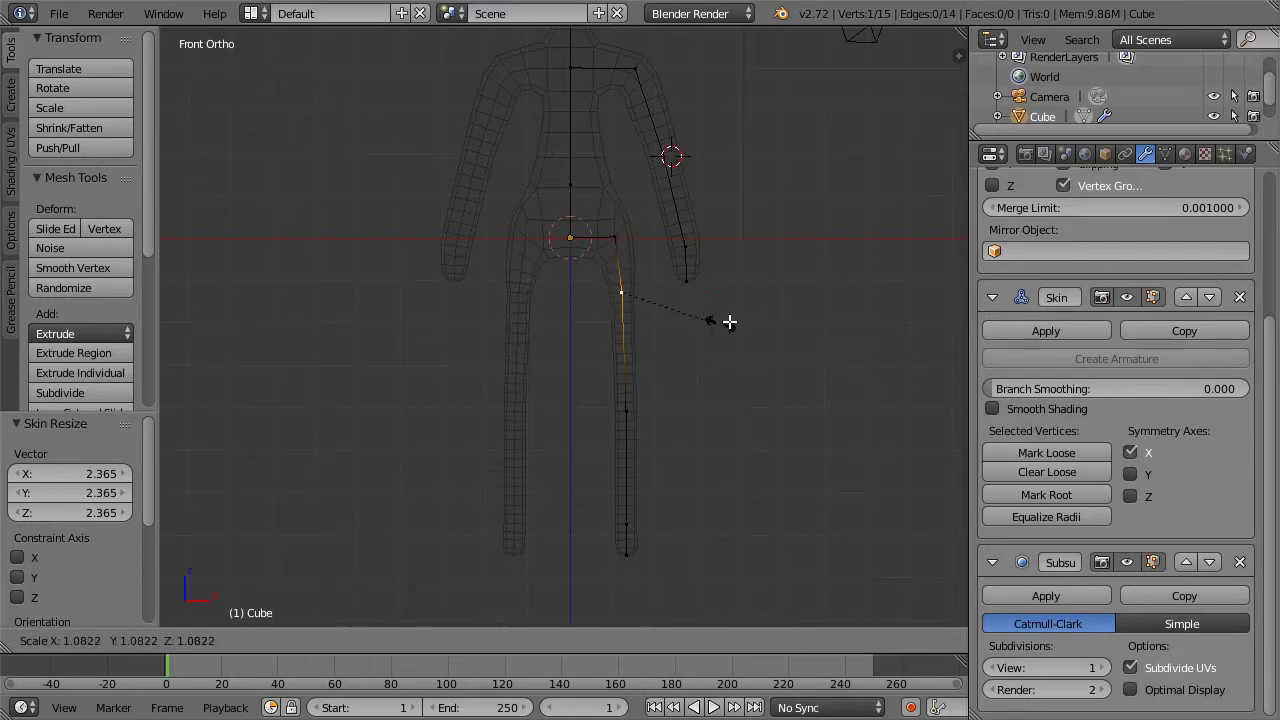
{"action": "left_click", "coordinate": [830, 302]}
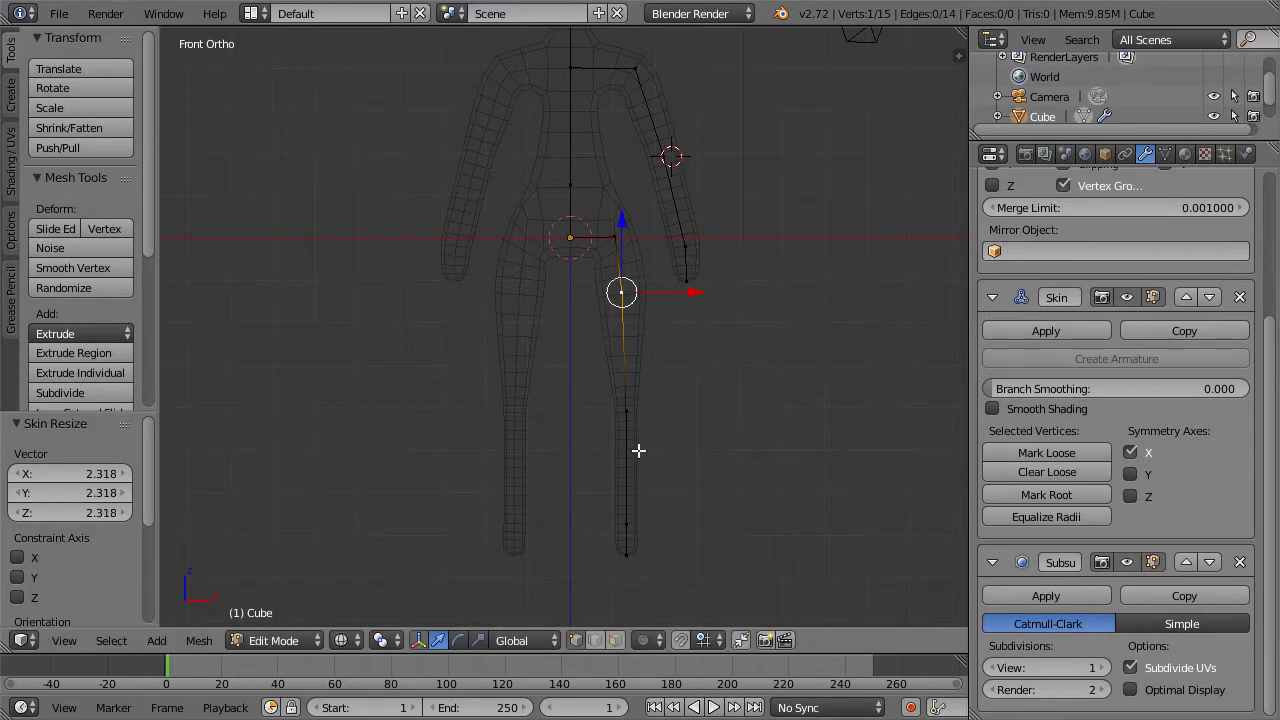
{"action": "right_click", "coordinate": [626, 410]}
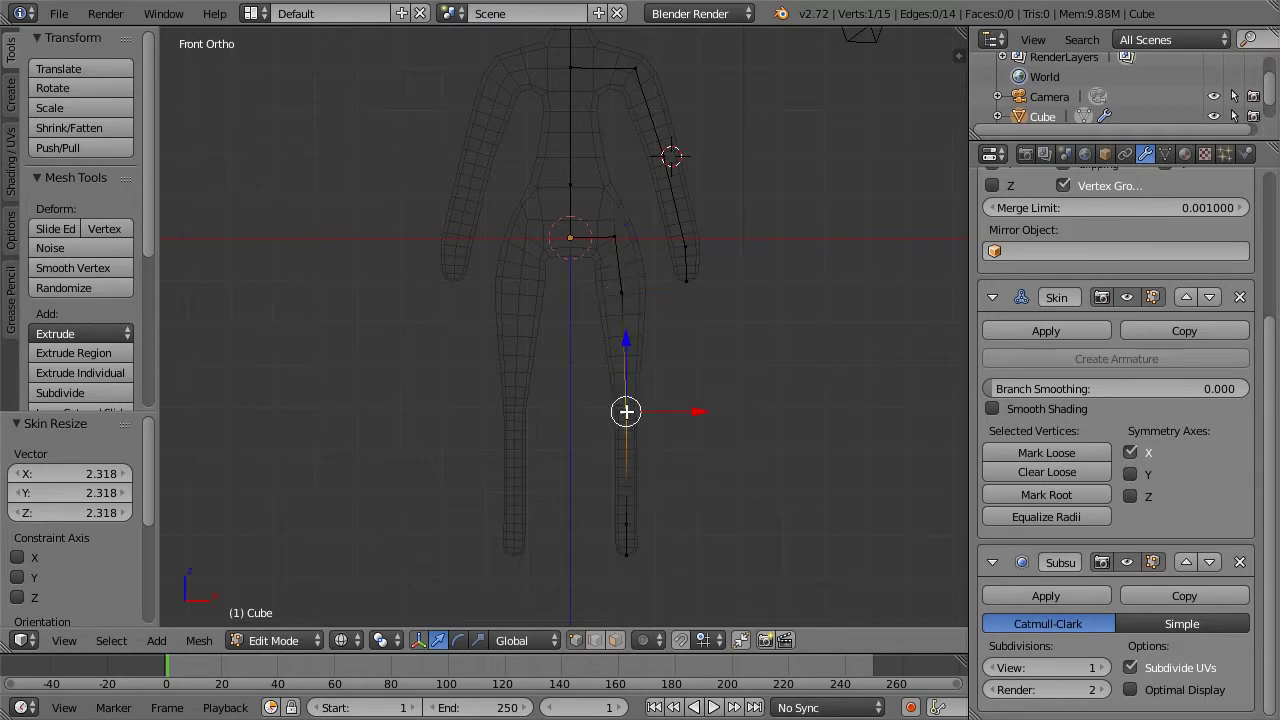
{"action": "key", "text": "ctrl+a"}
{"action": "left_click", "coordinate": [643, 421]}
Add a calf vertex about 0.66 units above the middle of the knee-to-ankle edge and scale its skin radius by about 1.56
{"action": "right_click", "coordinate": [627, 519], "text": "shift"}
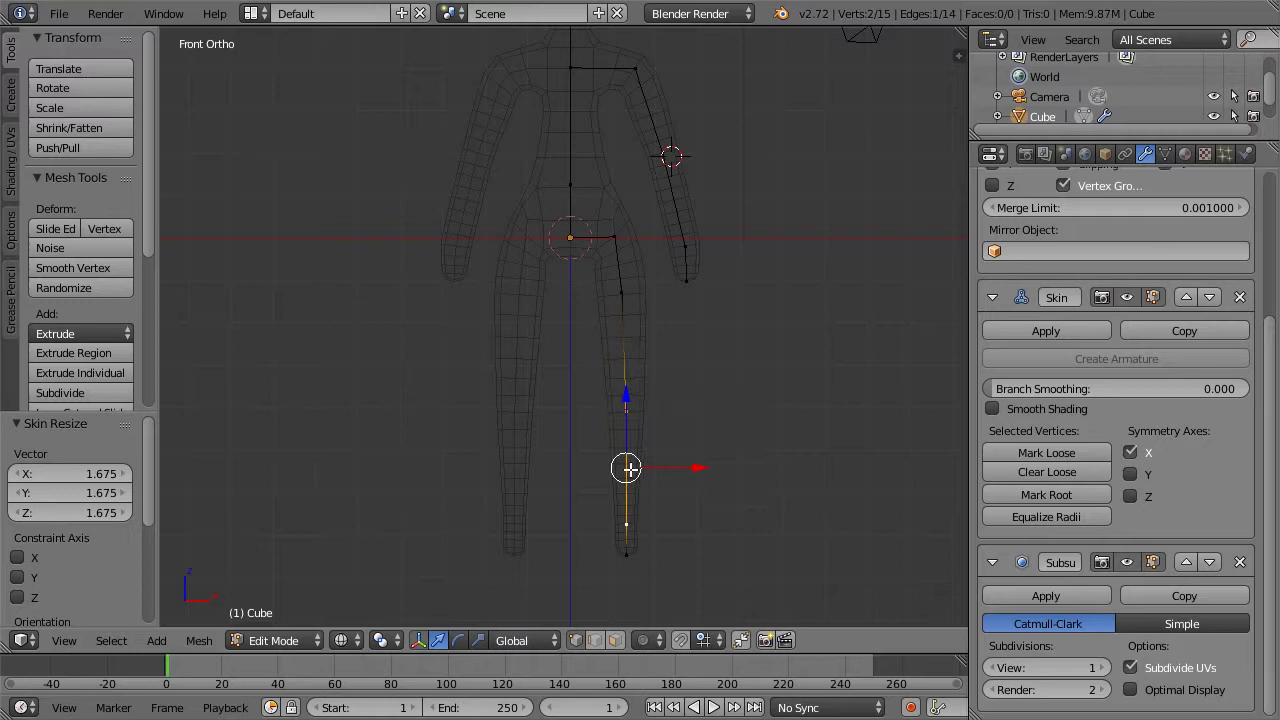
{"action": "key", "text": "w"}
{"action": "left_click", "coordinate": [590, 242]}
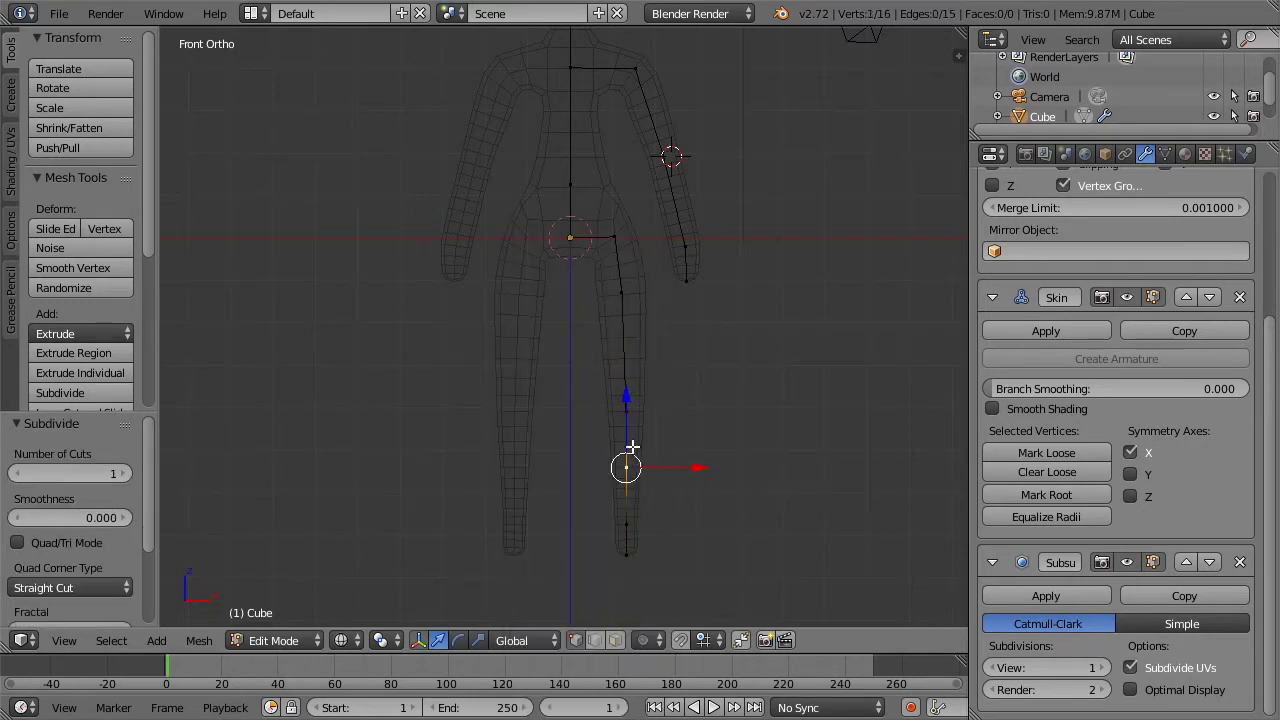
{"action": "key", "text": "g"}
{"action": "key", "text": "z"}
{"action": "left_click", "coordinate": [626, 382]}
{"action": "key", "text": "ctrl+a"}
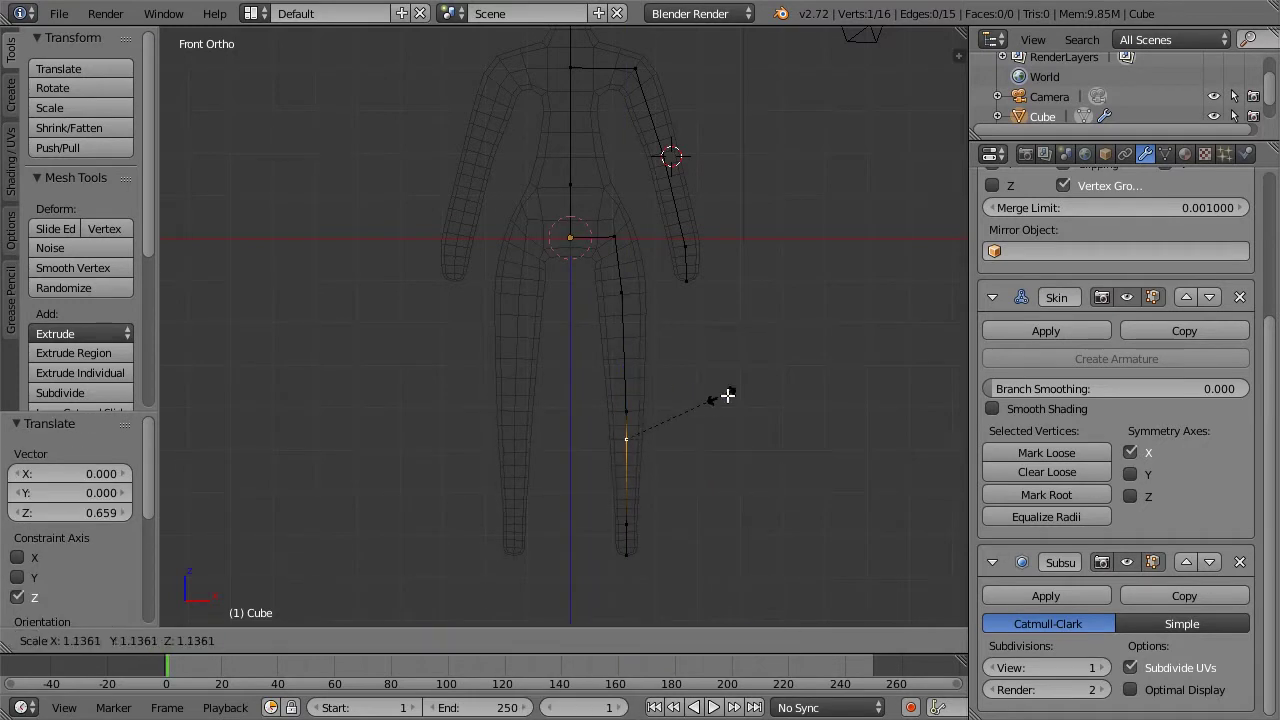
{"action": "left_click", "coordinate": [762, 397]}
Extrude the lowest leg vertex 1 unit forward along negative Y in the right side view to form the foot
{"action": "middle_click_drag", "start_coordinate": [762, 397], "coordinate": [519, 486]}
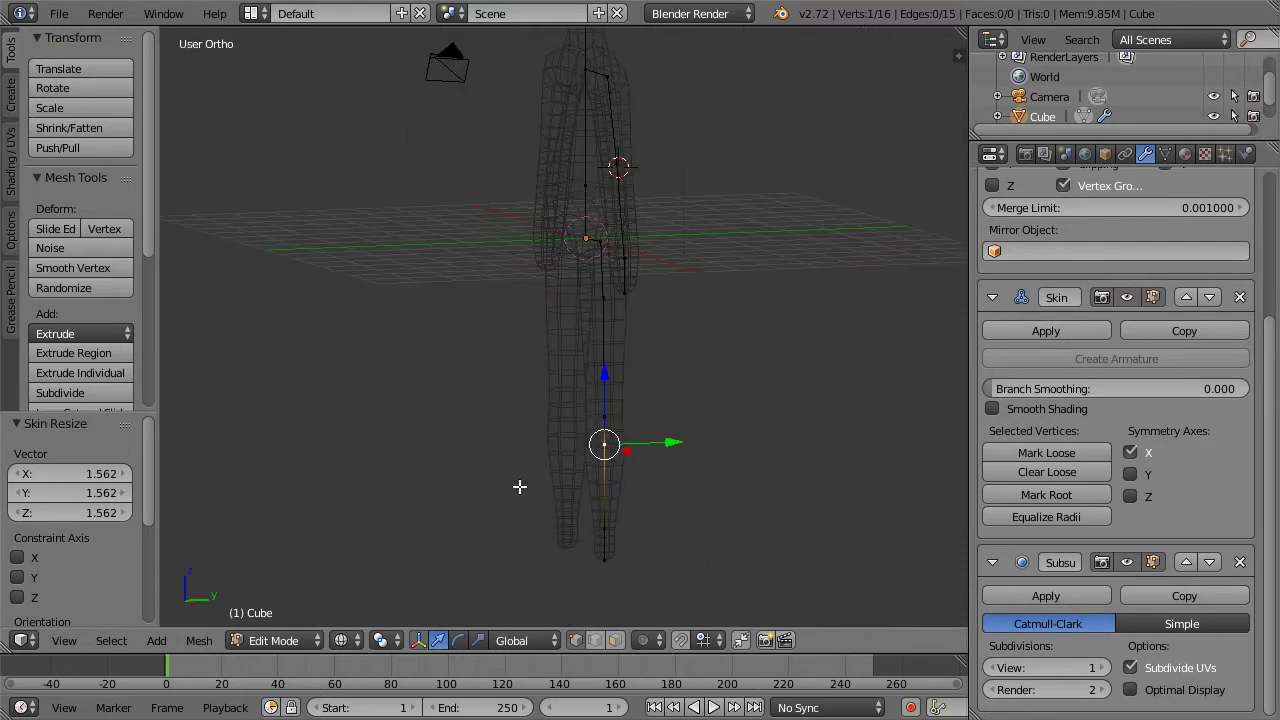
{"action": "right_click", "coordinate": [586, 557]}
{"action": "key", "text": "KP_1"}
{"action": "key", "text": "KP_3"}
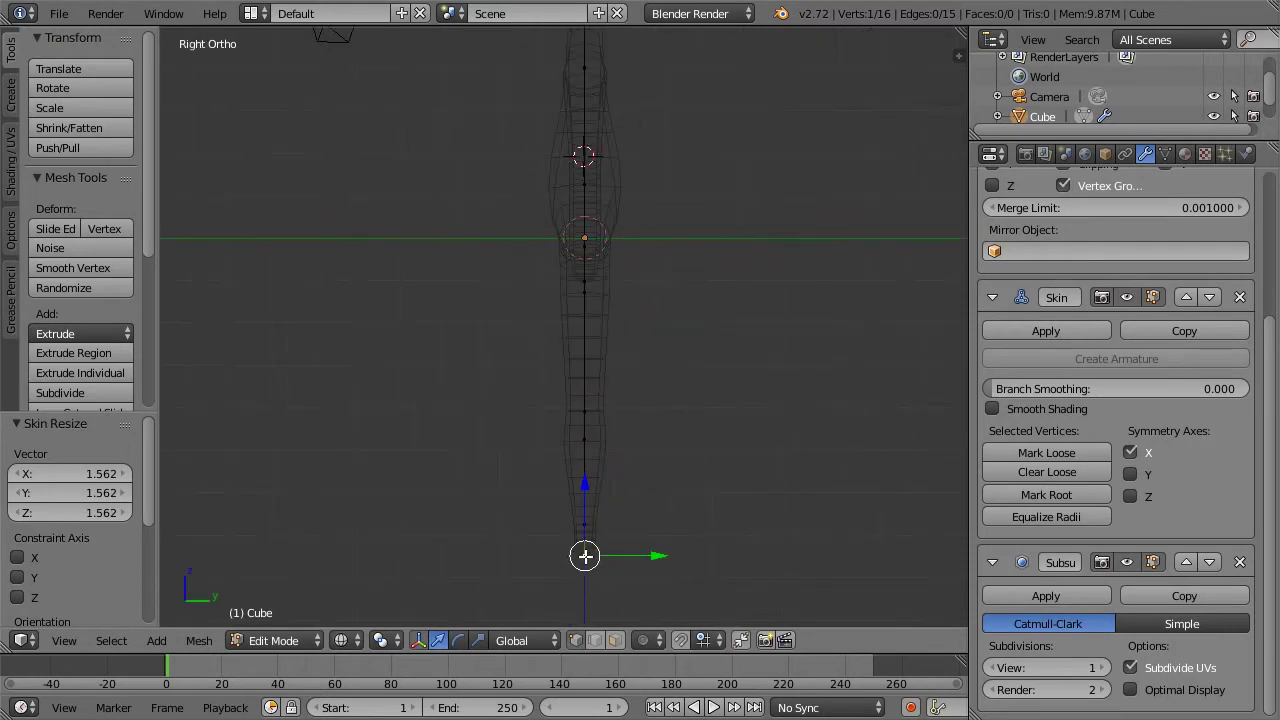
{"action": "key", "text": "e"}
{"action": "left_click", "coordinate": [622, 528]}
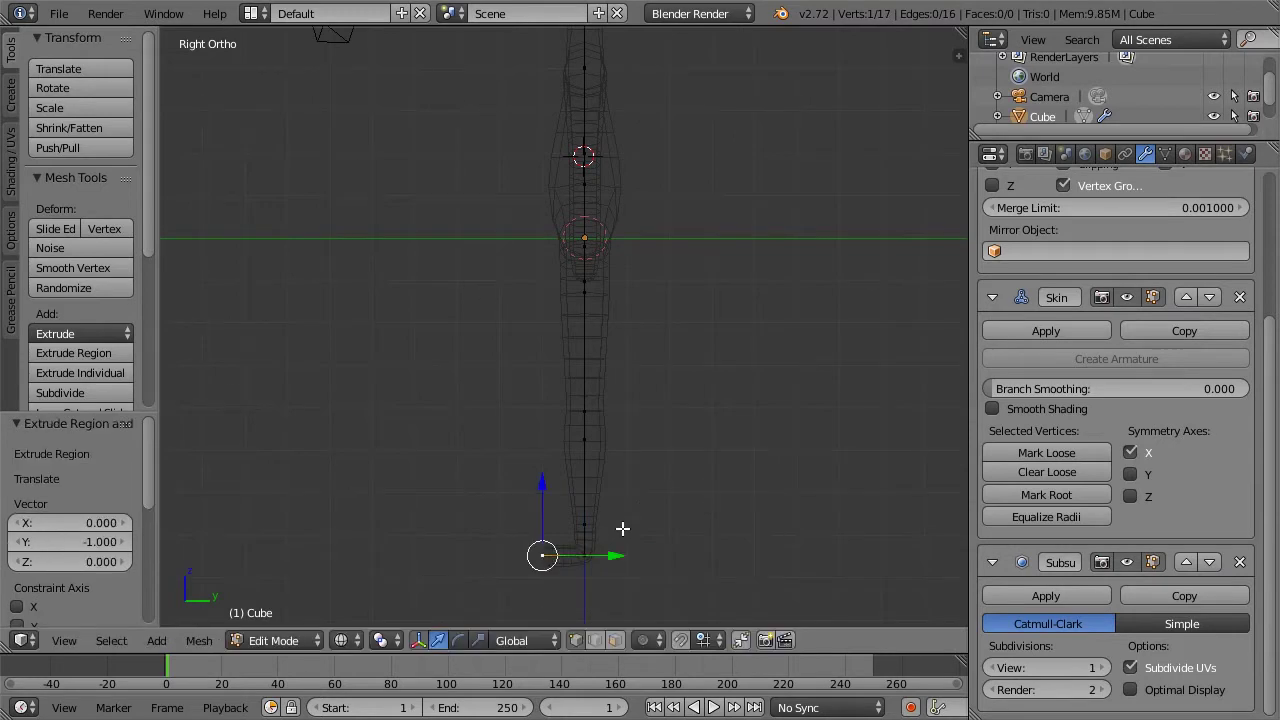
Extrude a heel vertex backward from the lowest leg vertex, about 0.28 units along Y
{"action": "right_click", "coordinate": [594, 552]}
{"action": "scroll", "coordinate": [634, 531], "scroll_direction": "up", "scroll_amount": 2}
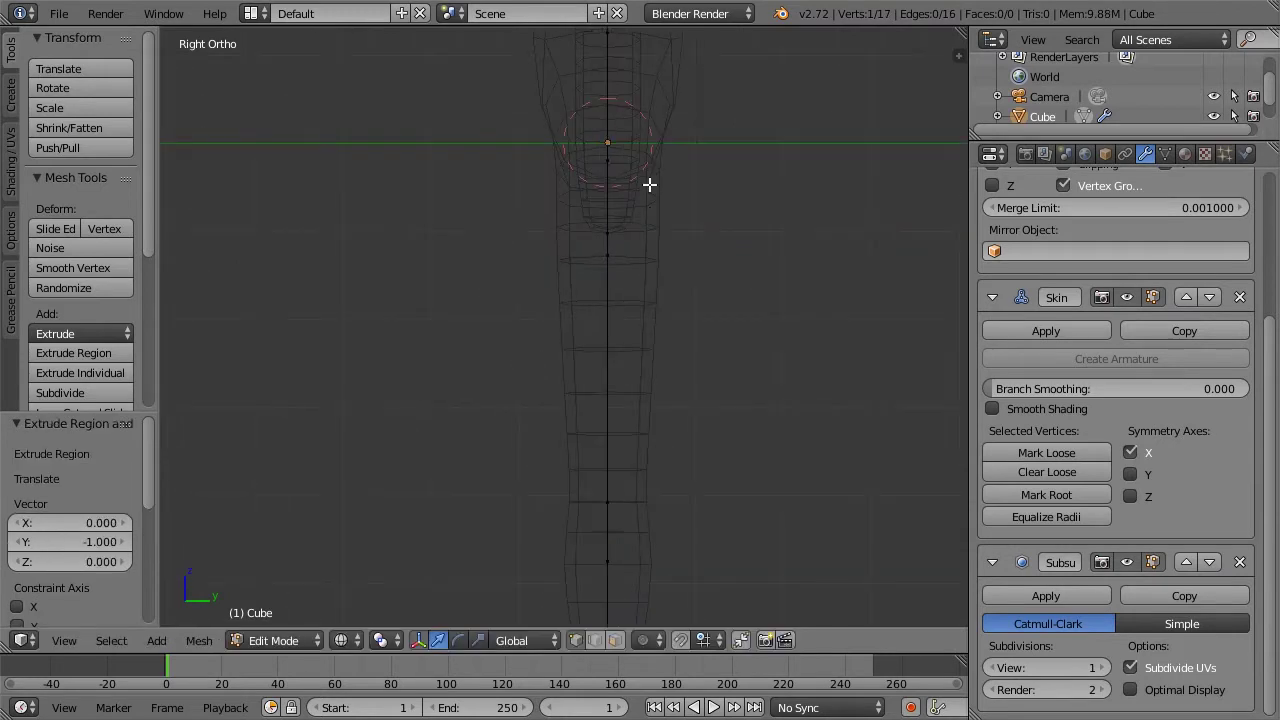
{"action": "scroll", "coordinate": [665, 300], "scroll_direction": "up", "scroll_amount": 1}
{"action": "middle_click_drag", "start_coordinate": [682, 415], "coordinate": [675, 334], "text": "shift"}
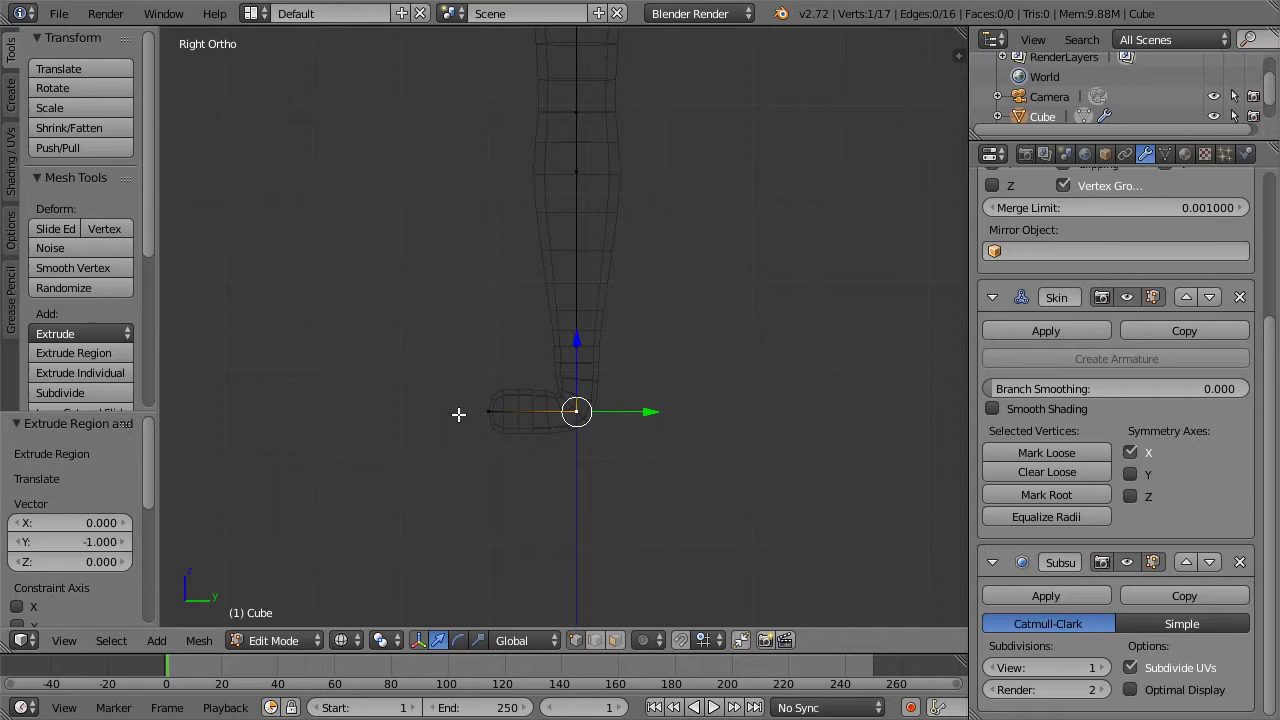
{"action": "key", "text": "e"}
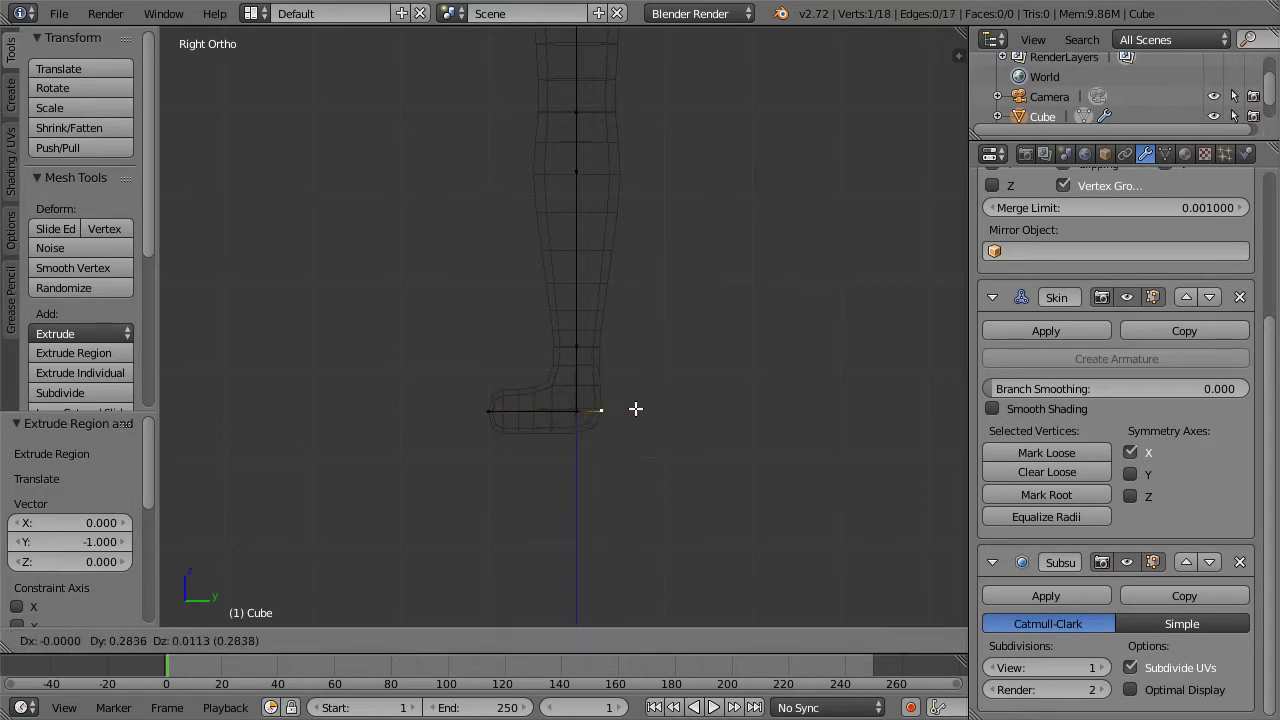
{"action": "left_click", "coordinate": [636, 408]}
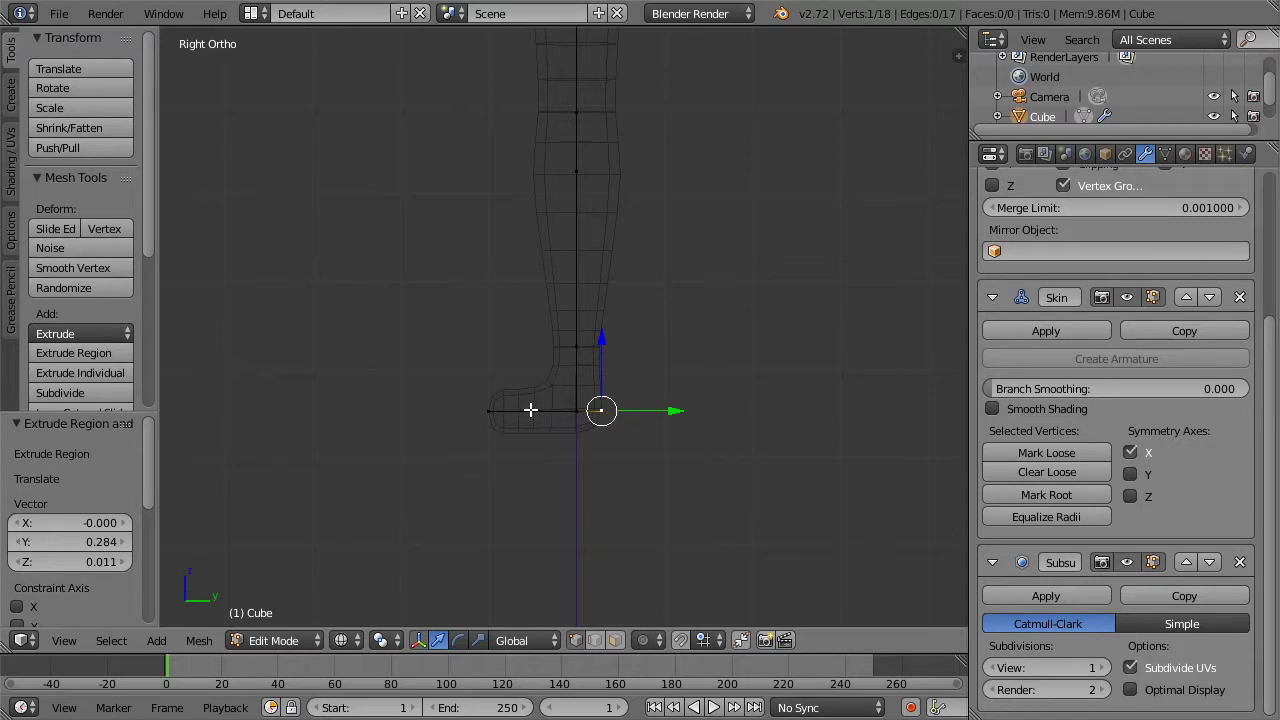
Move the toe vertex about 0.1 units further forward along negative Y
{"action": "right_click", "coordinate": [489, 410]}
{"action": "key", "text": "g"}
{"action": "key", "text": "y"}
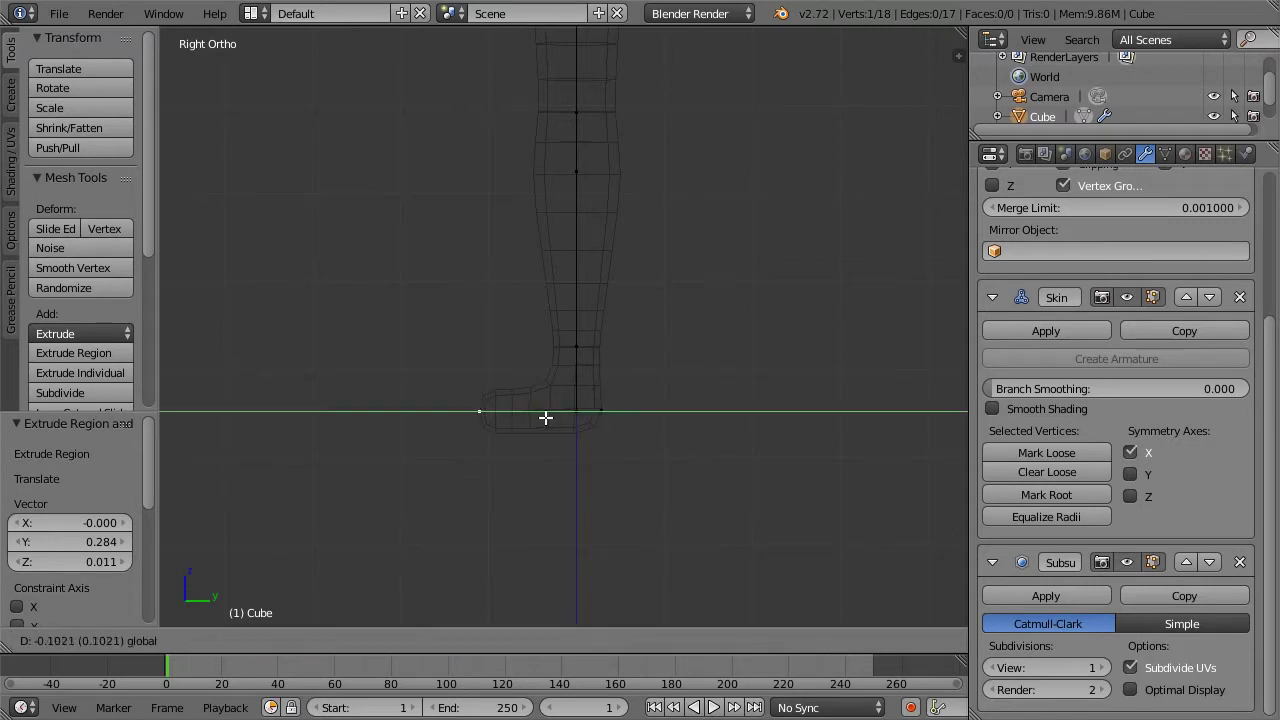
{"action": "left_click", "coordinate": [545, 418]}
In solid shading, scale the toe vertex's skin radius along X only by about 2.05 to widen the foot
{"action": "mouse_move", "coordinate": [489, 297]}
{"action": "middle_mouse_down"}
{"action": "mouse_move", "coordinate": [631, 297]}
{"action": "mouse_move", "coordinate": [646, 394]}
{"action": "mouse_move", "coordinate": [763, 409]}
{"action": "mouse_move", "coordinate": [757, 425]}
{"action": "middle_mouse_up"}
{"action": "key", "text": "z"}
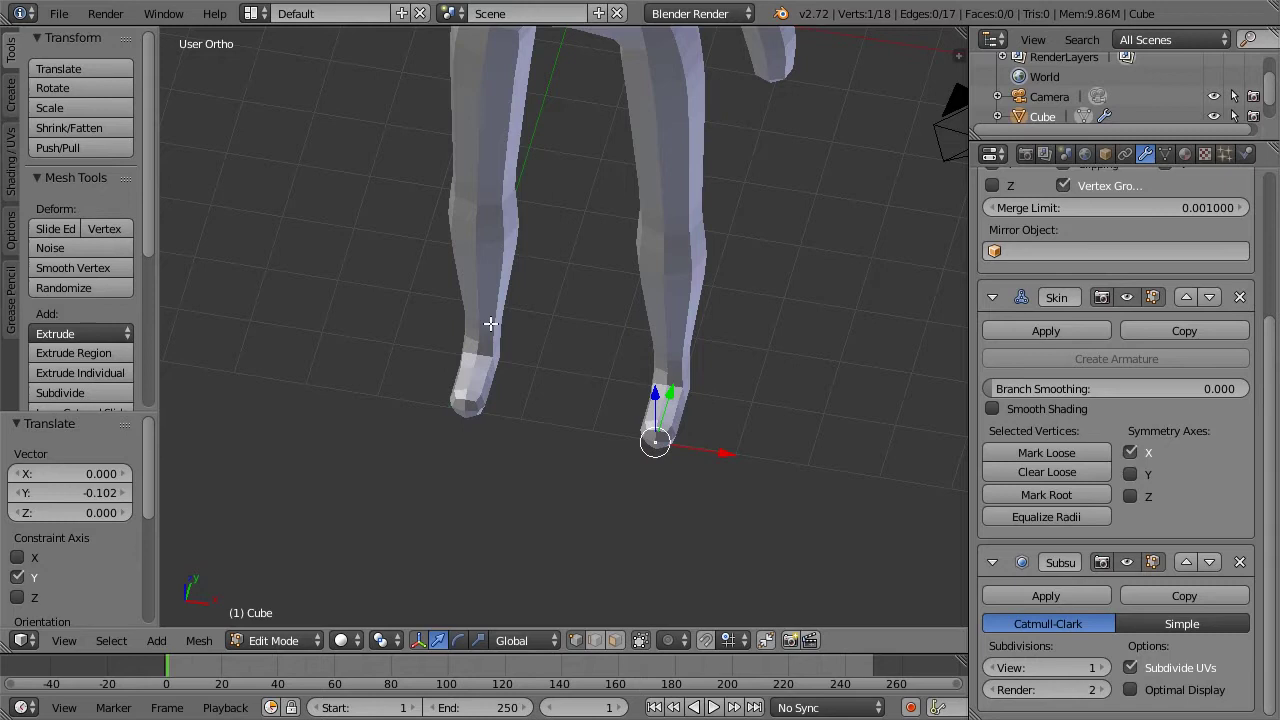
{"action": "key", "text": "ctrl+a"}
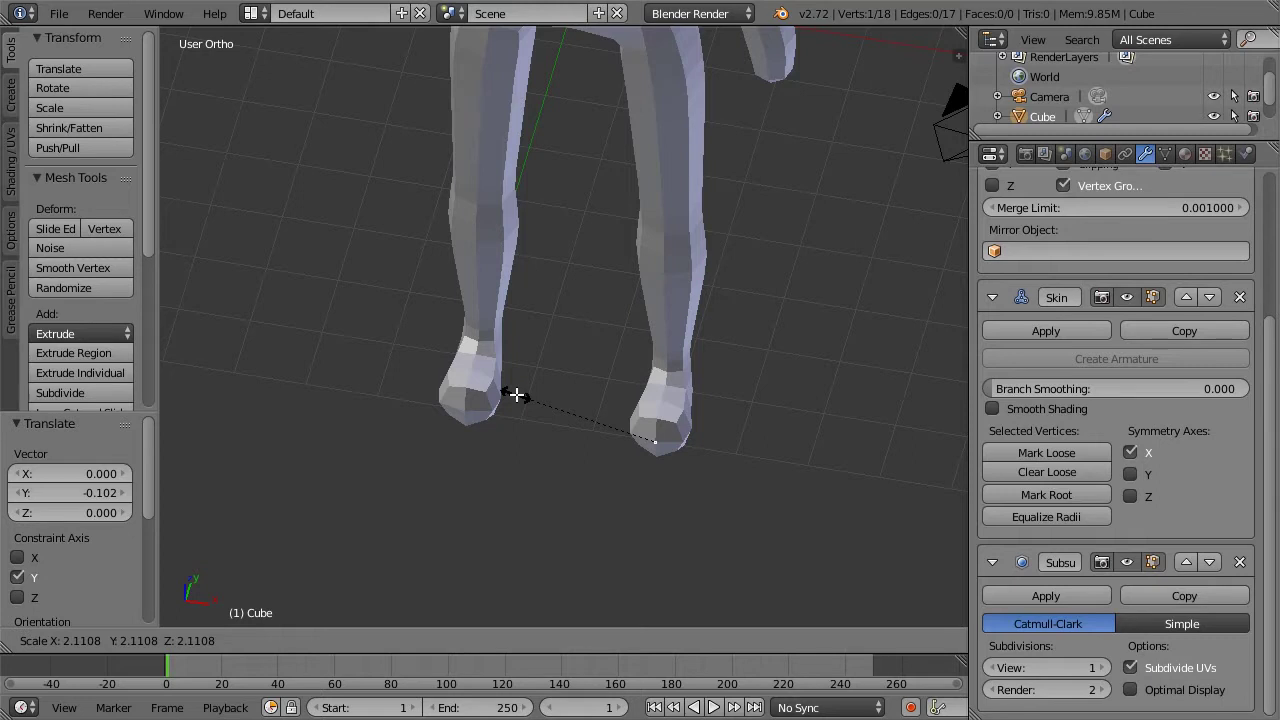
{"action": "key", "text": "z"}
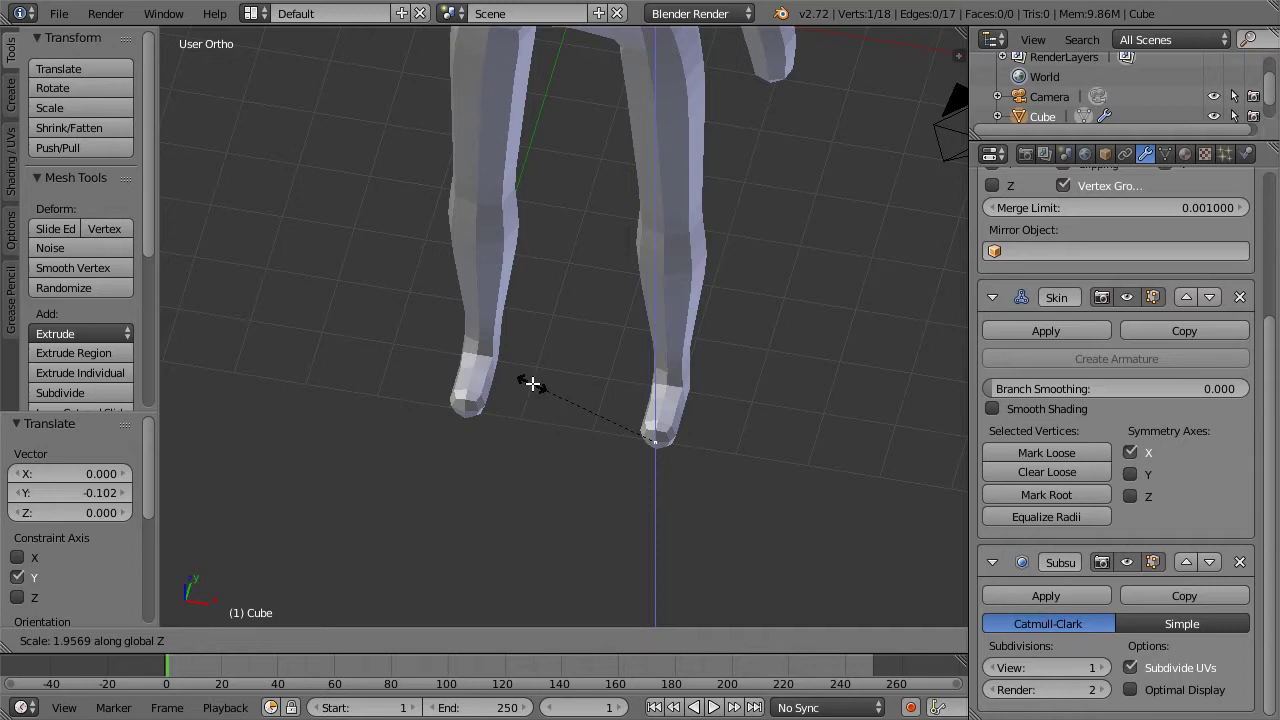
{"action": "key", "text": "x"}
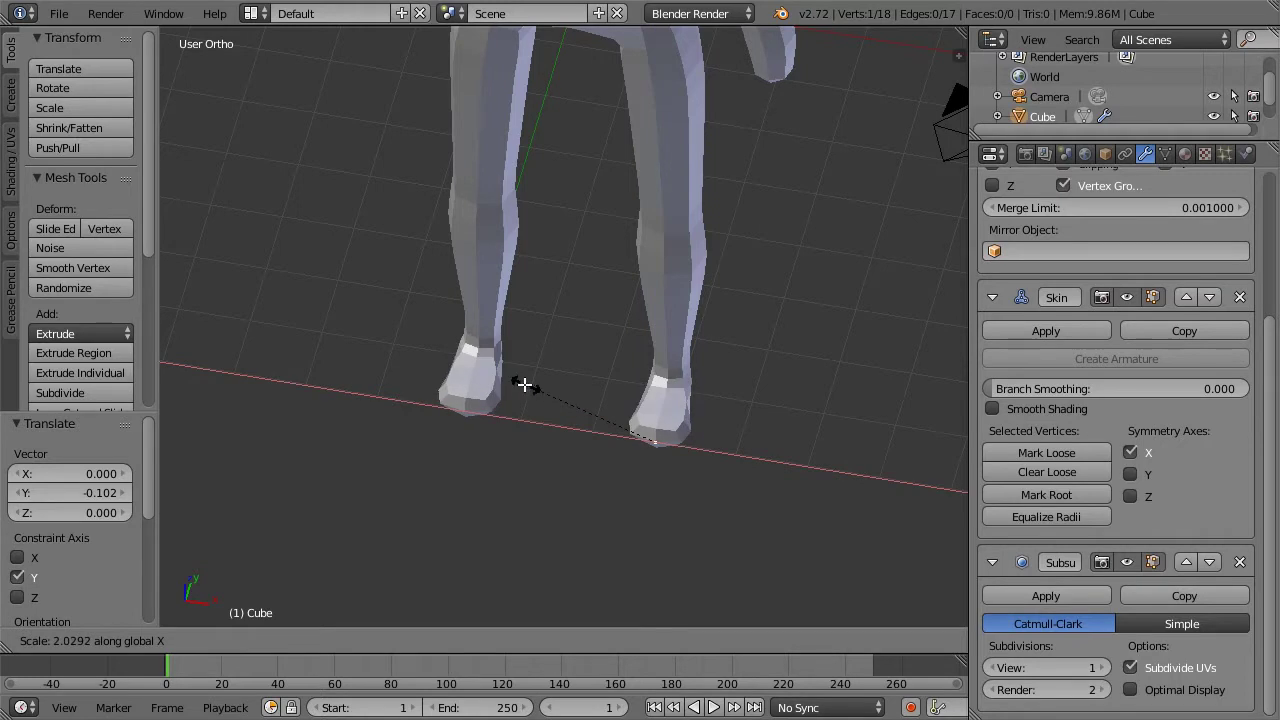
{"action": "key", "text": "y"}
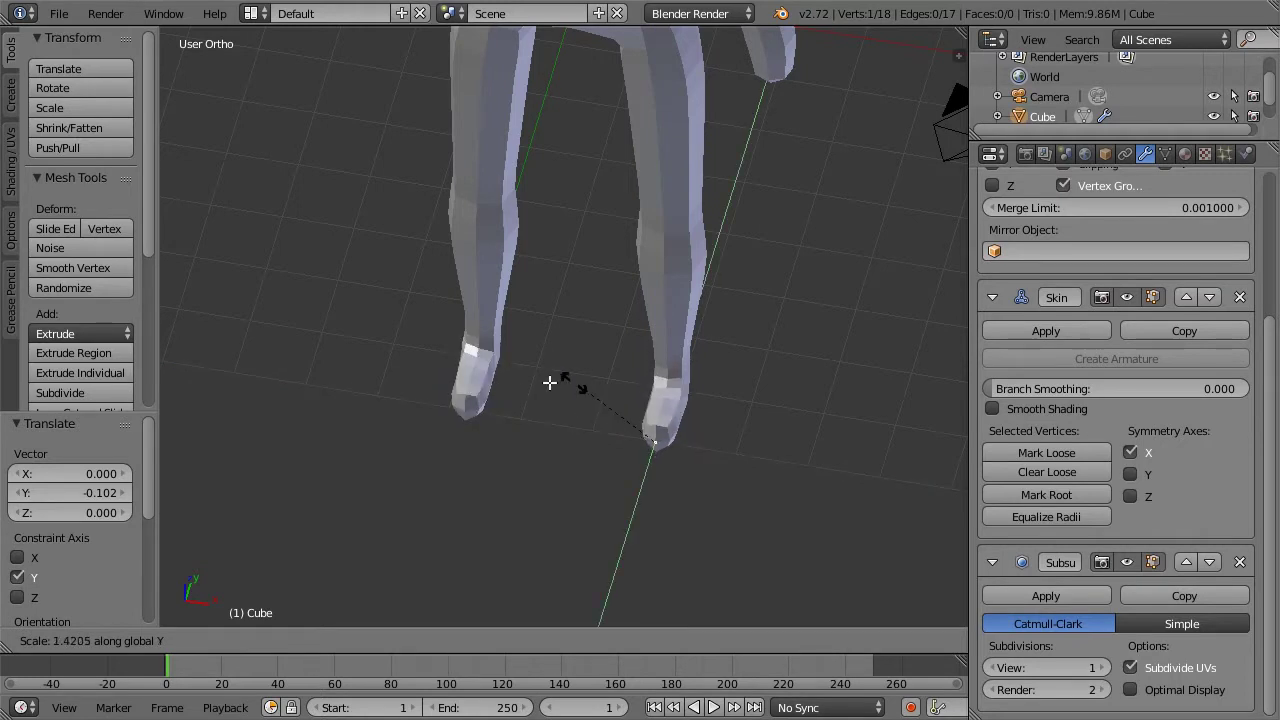
{"action": "key", "text": "x"}
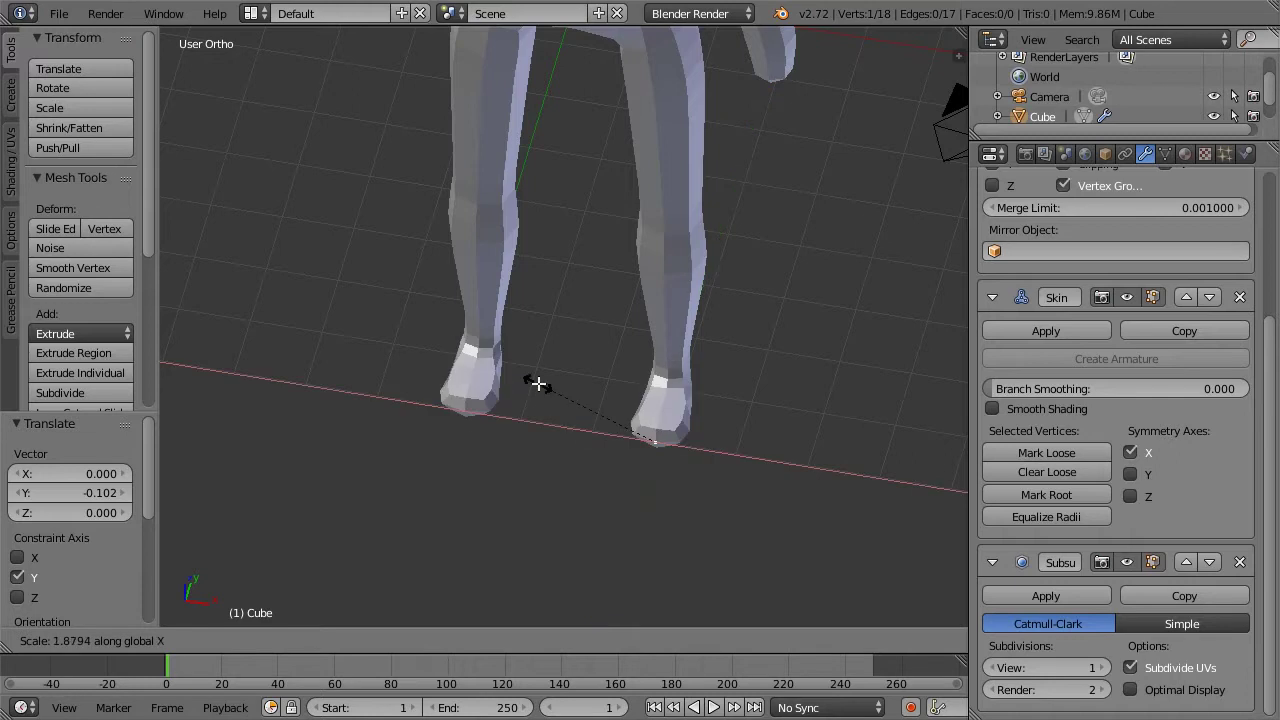
{"action": "left_click", "coordinate": [526, 383]}
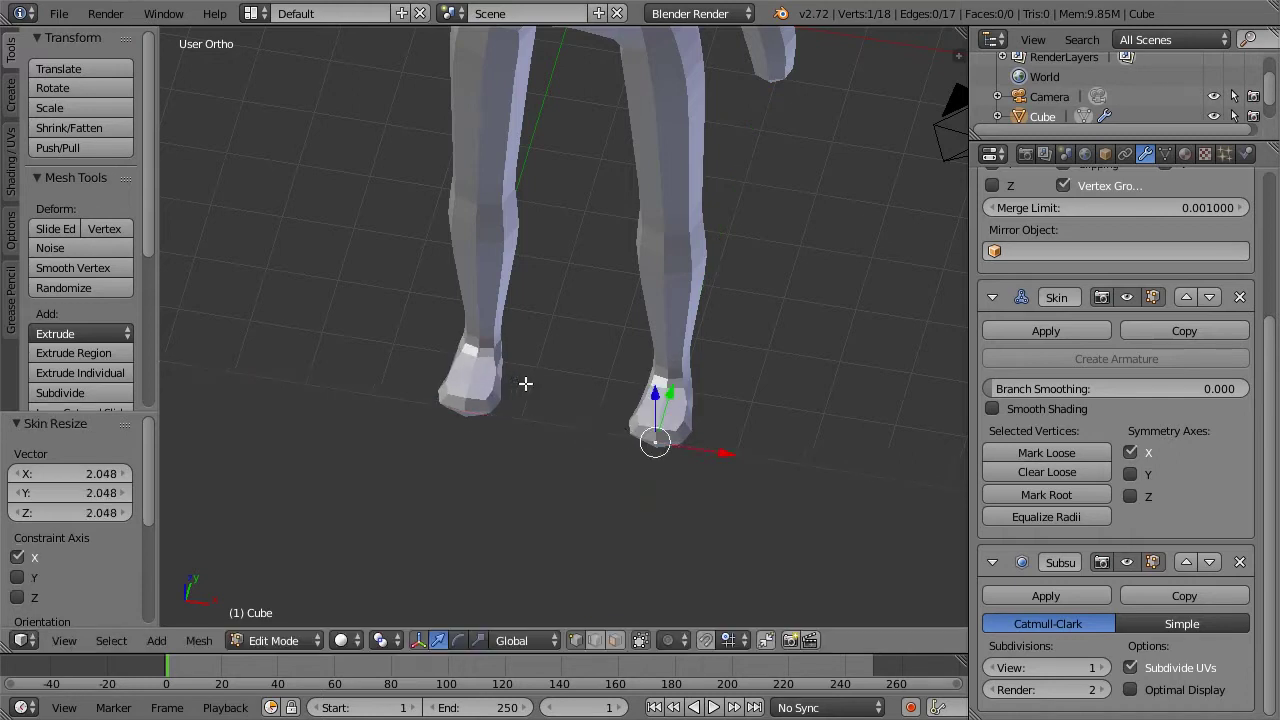
Check the widened feet and whole figure, and show the upper body in wireframe from the front
{"action": "middle_click_drag", "start_coordinate": [526, 383], "coordinate": [680, 150]}
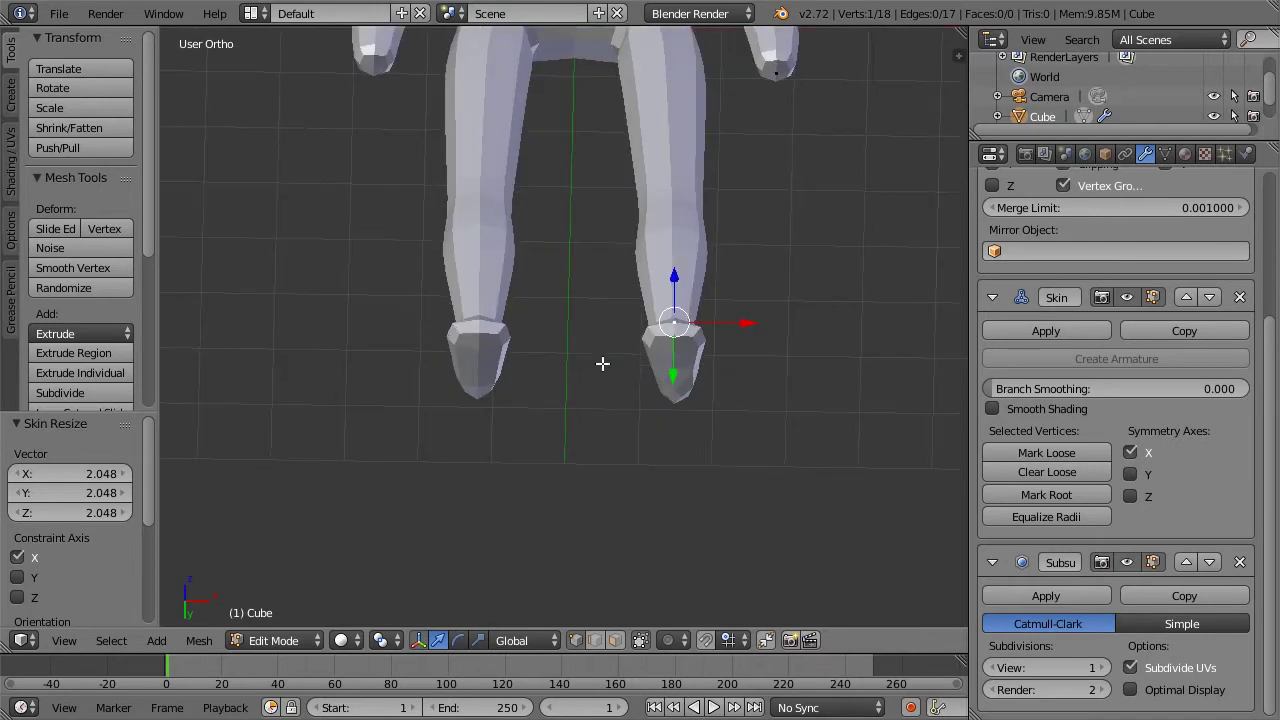
{"action": "scroll", "coordinate": [602, 363], "scroll_direction": "down", "scroll_amount": 6}
{"action": "middle_click_drag", "start_coordinate": [602, 366], "coordinate": [669, 305]}
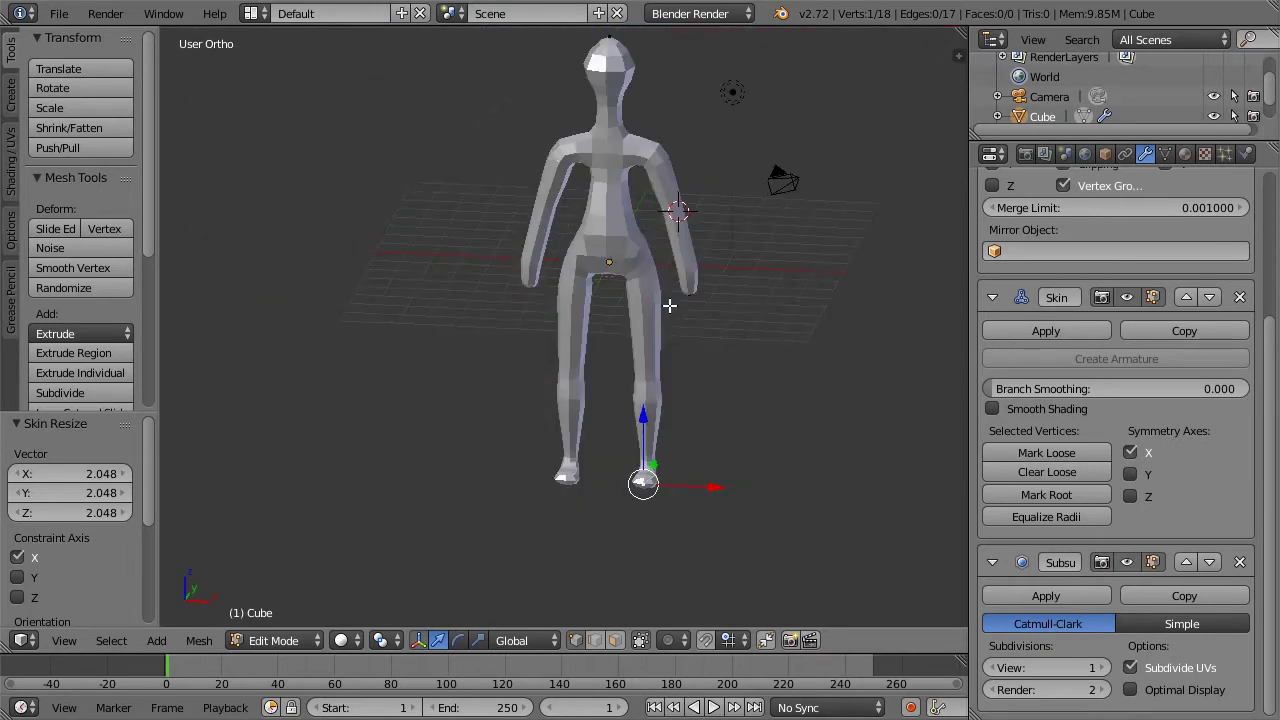
{"action": "key", "text": "KP_1"}
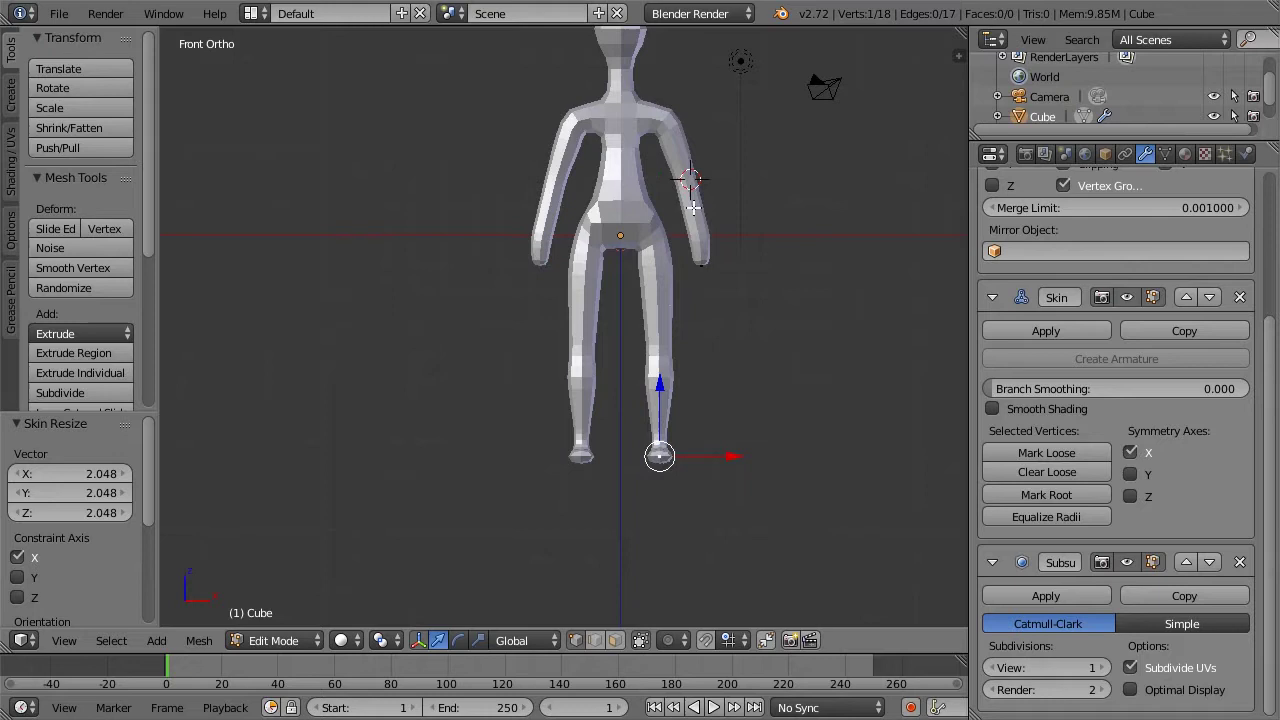
{"action": "scroll", "coordinate": [690, 312], "scroll_direction": "up", "scroll_amount": 5, "text": "shift"}
{"action": "scroll", "coordinate": [677, 200], "scroll_direction": "up", "scroll_amount": 3}
{"action": "scroll", "coordinate": [685, 195], "scroll_direction": "up", "scroll_amount": 3, "text": "shift"}
{"action": "key", "text": "z"}
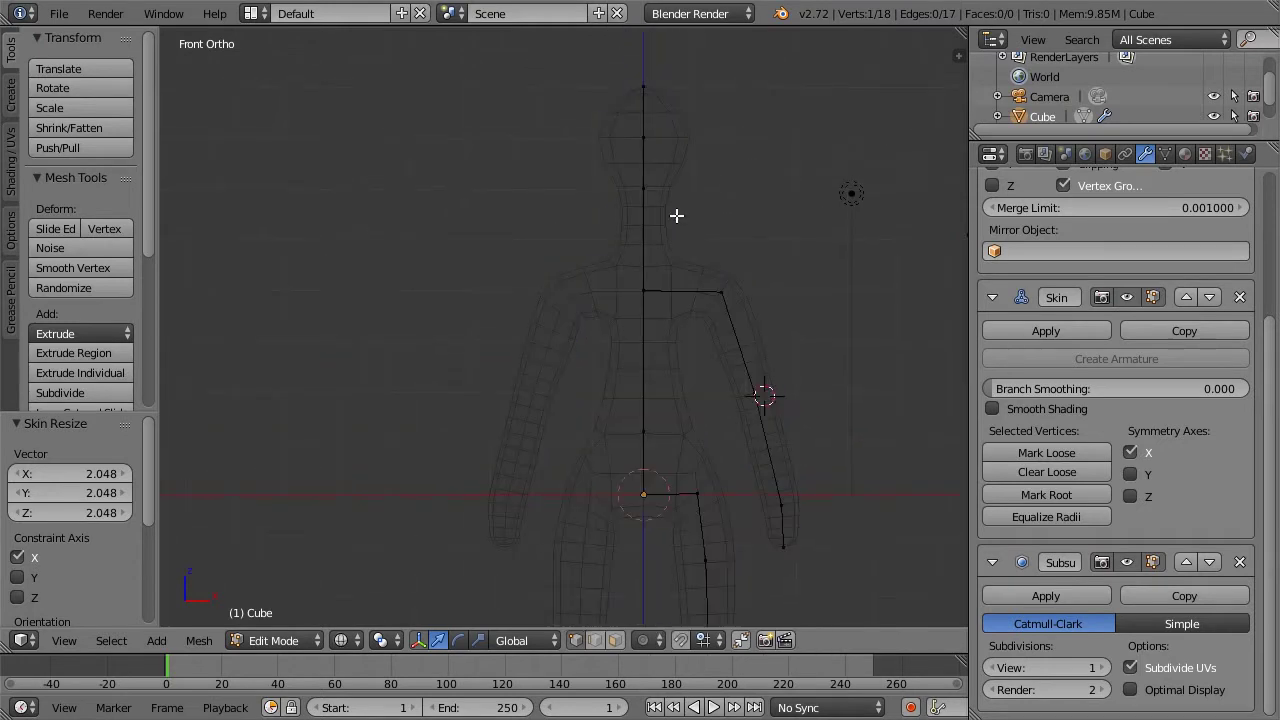
{"action": "key", "text": "b"}
{"action": "left_click_drag", "start_coordinate": [602, 69], "coordinate": [697, 206]}
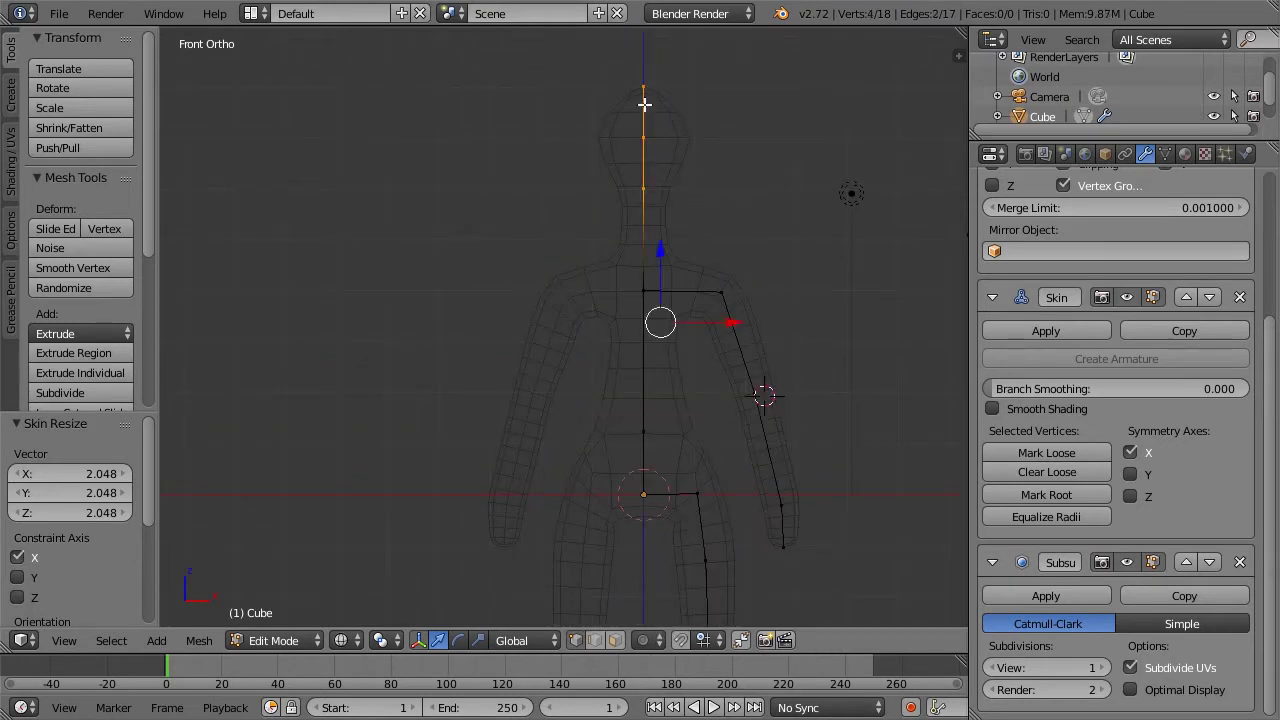
{"action": "scroll", "coordinate": [673, 243], "scroll_direction": "down", "scroll_amount": 5}
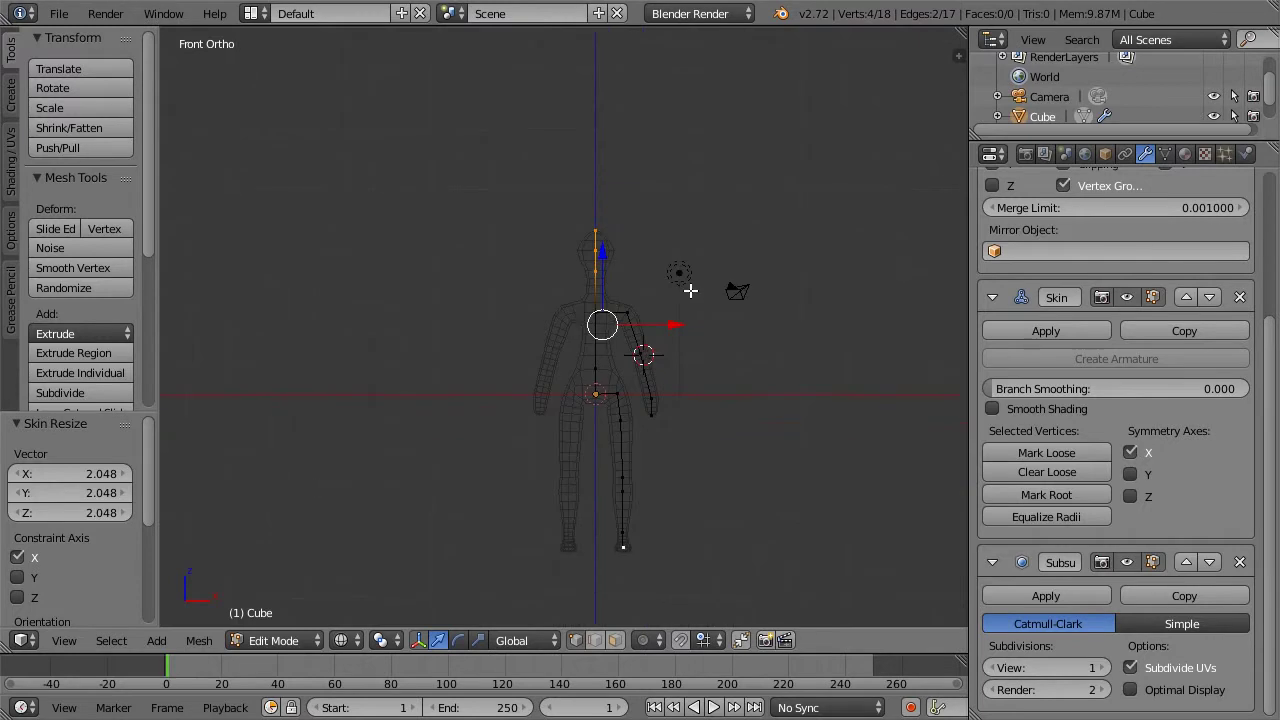
{"action": "key", "text": "a"}
{"action": "key", "text": "a"}
{"action": "key", "text": "a"}
Lower the crown, mid-head and upper neck vertices along Z to shorten the head and neck
{"action": "scroll", "coordinate": [680, 240], "scroll_direction": "up", "scroll_amount": 4}
{"action": "key", "text": "b"}
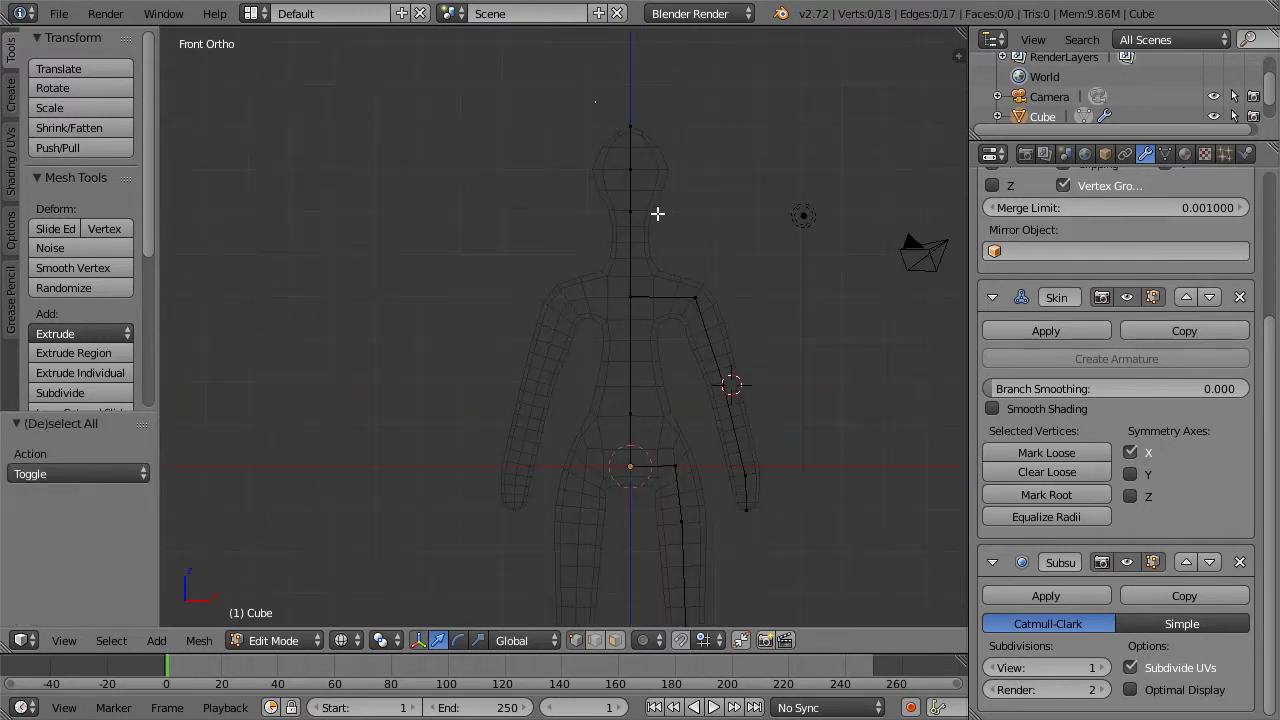
{"action": "left_click_drag", "start_coordinate": [657, 214], "coordinate": [629, 143]}
{"action": "right_click", "coordinate": [631, 140]}
{"action": "mouse_move", "coordinate": [630, 96]}
{"action": "left_mouse_down"}
{"action": "mouse_move", "coordinate": [631, 217]}
{"action": "mouse_move", "coordinate": [634, 171]}
{"action": "left_mouse_up"}
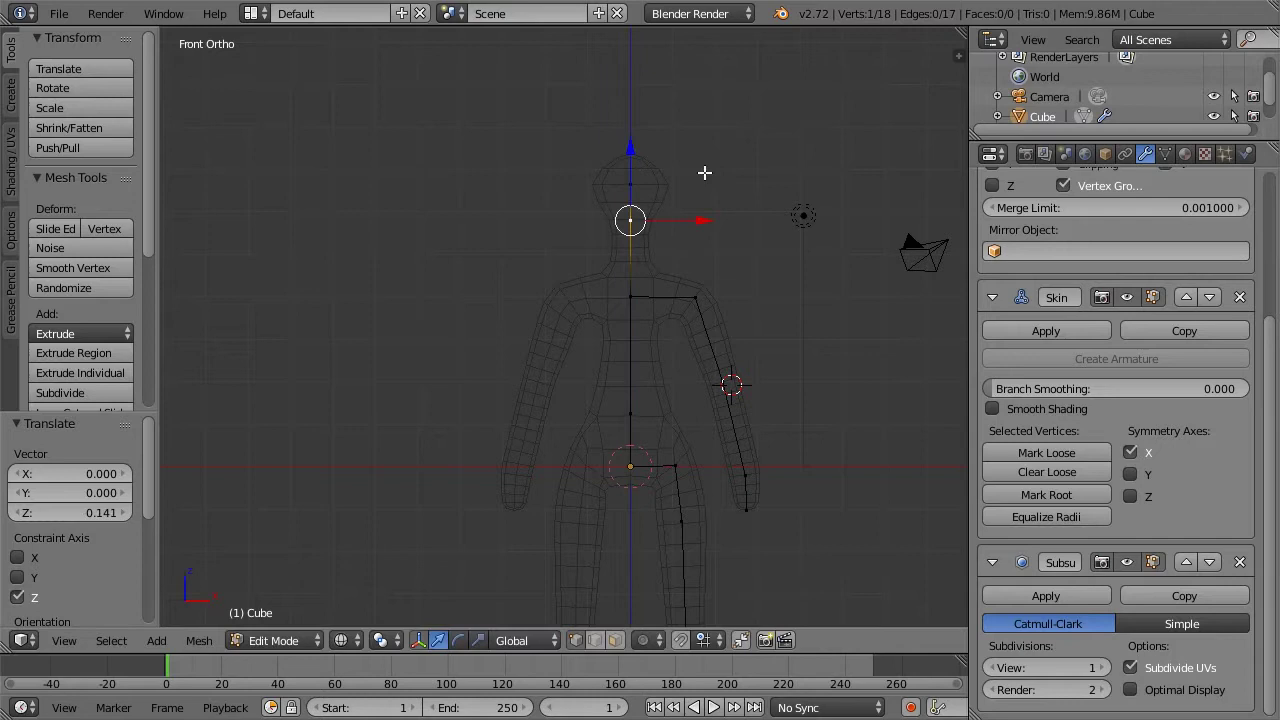
Examine the head and body proportions in solid shading from an angled, side and front view
{"action": "key", "text": "a"}
{"action": "key", "text": "z"}
{"action": "middle_click_drag", "start_coordinate": [771, 168], "coordinate": [674, 186]}
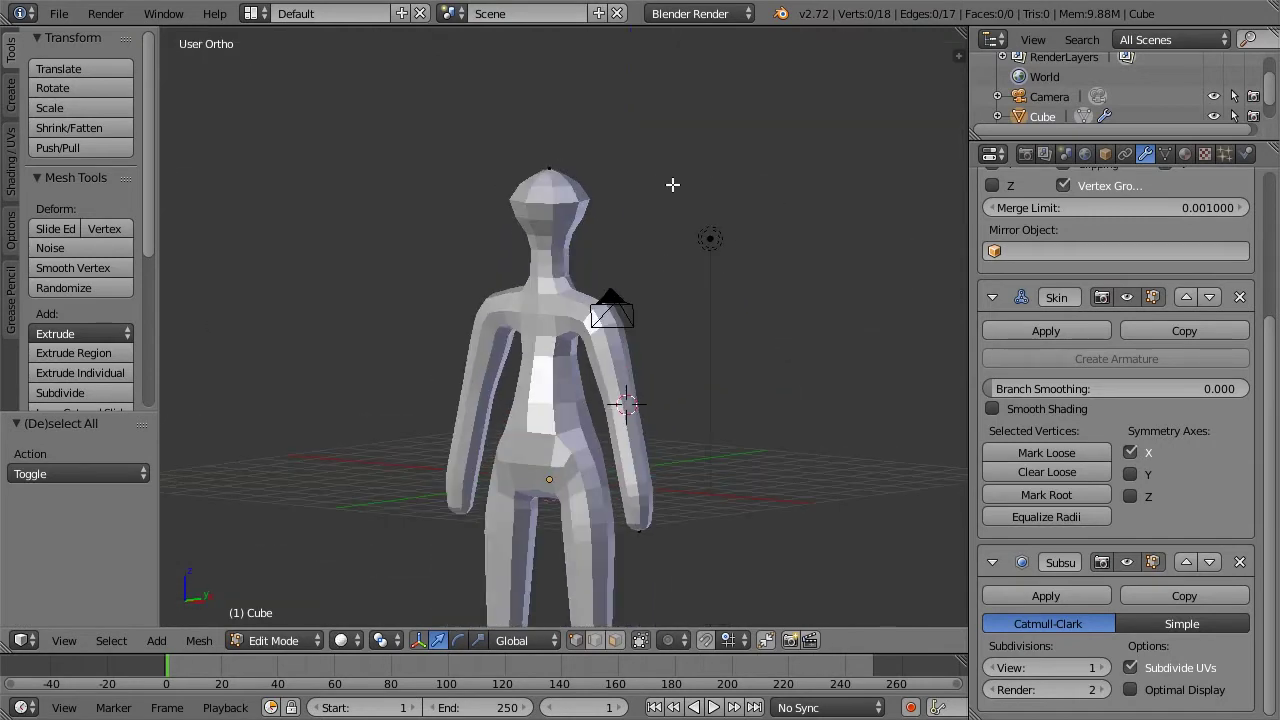
{"action": "key", "text": "KP_1"}
{"action": "key", "text": "KP_3"}
{"action": "key", "text": "KP_1"}
{"action": "key", "text": "KP_3"}
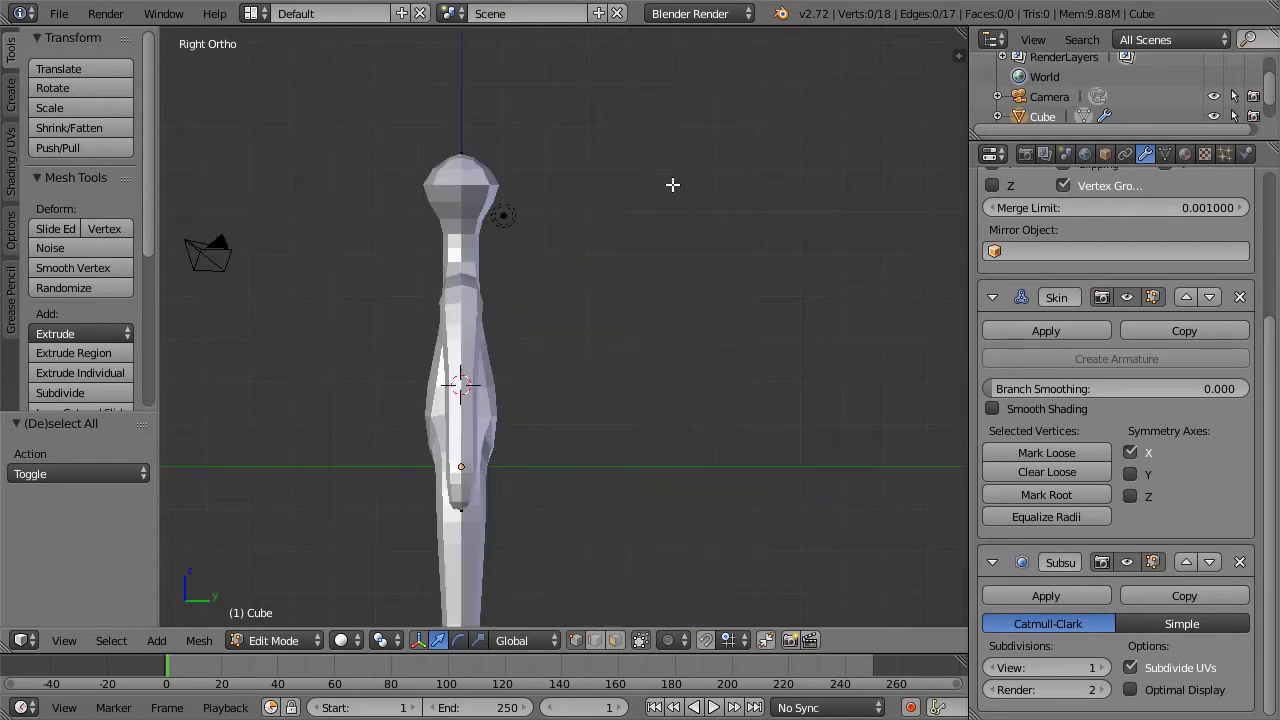
{"action": "key", "text": "KP_1"}
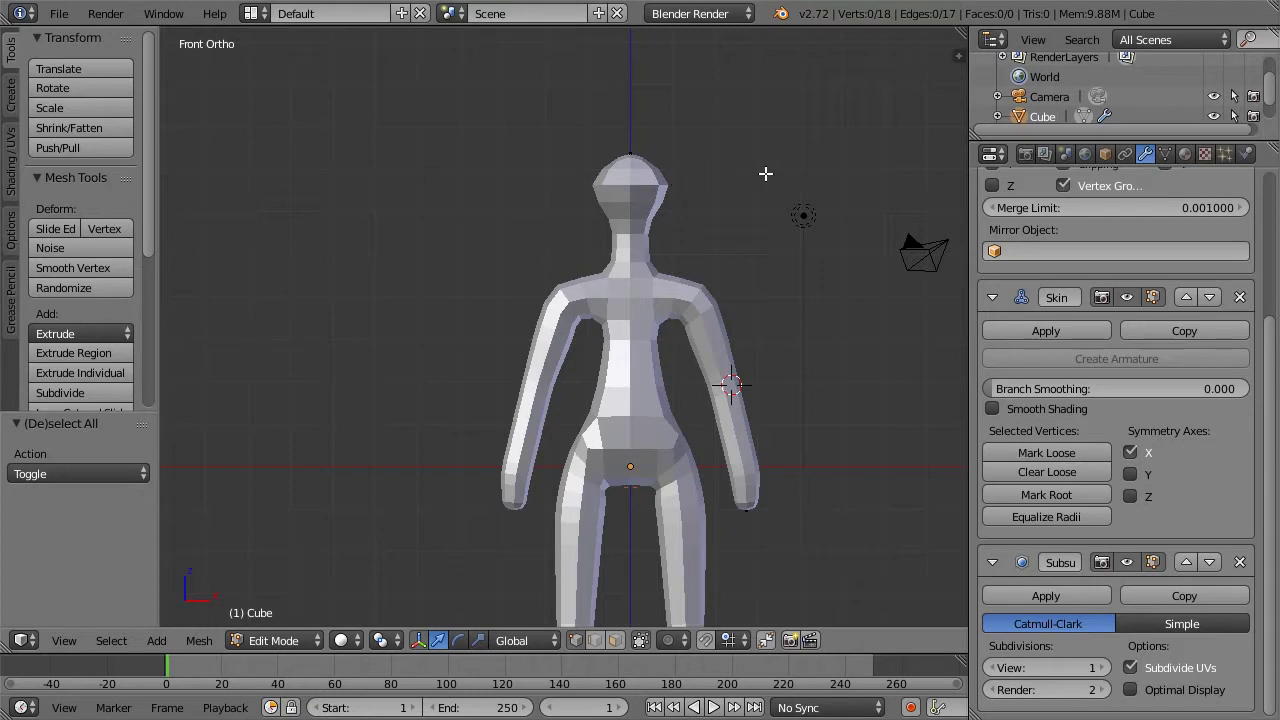
Snap the 3D cursor to the shoulder vertex in the wireframe front view
{"action": "key", "text": "z"}
{"action": "key", "text": "Tab"}
{"action": "key", "text": "Tab"}
{"action": "right_click", "coordinate": [664, 294]}
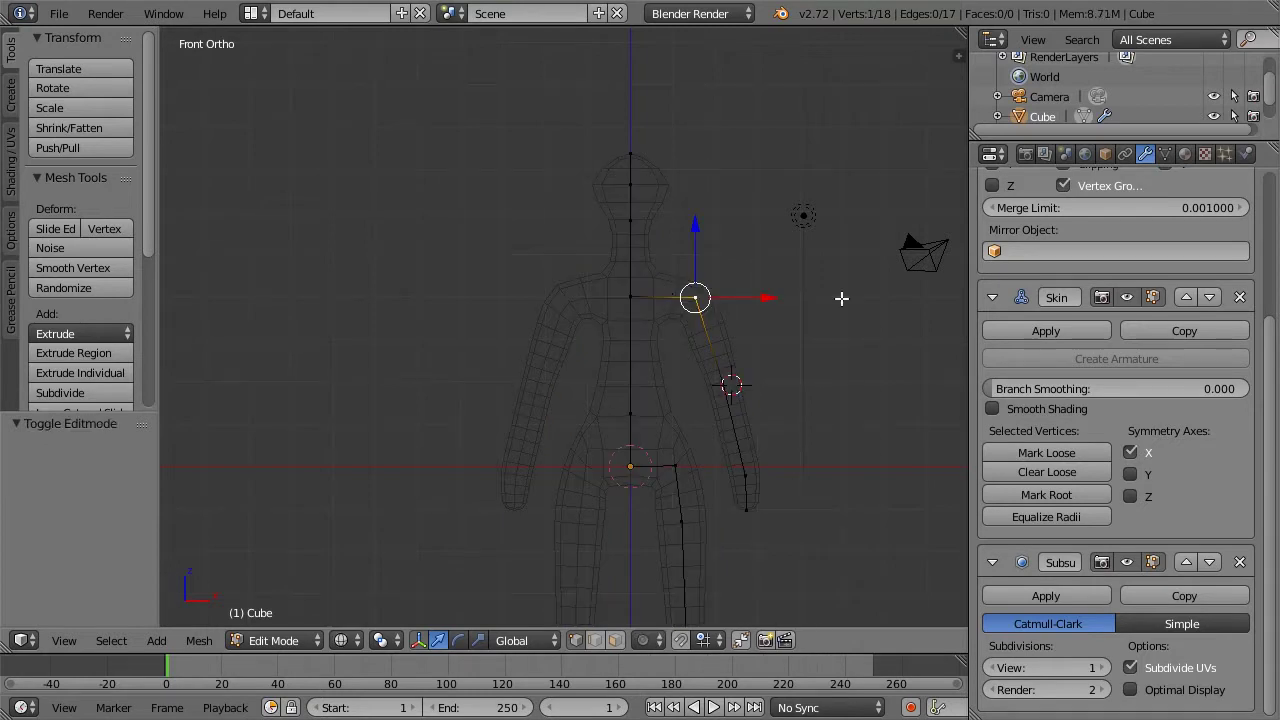
{"action": "middle_click_drag", "start_coordinate": [746, 276], "coordinate": [675, 237], "text": "shift"}
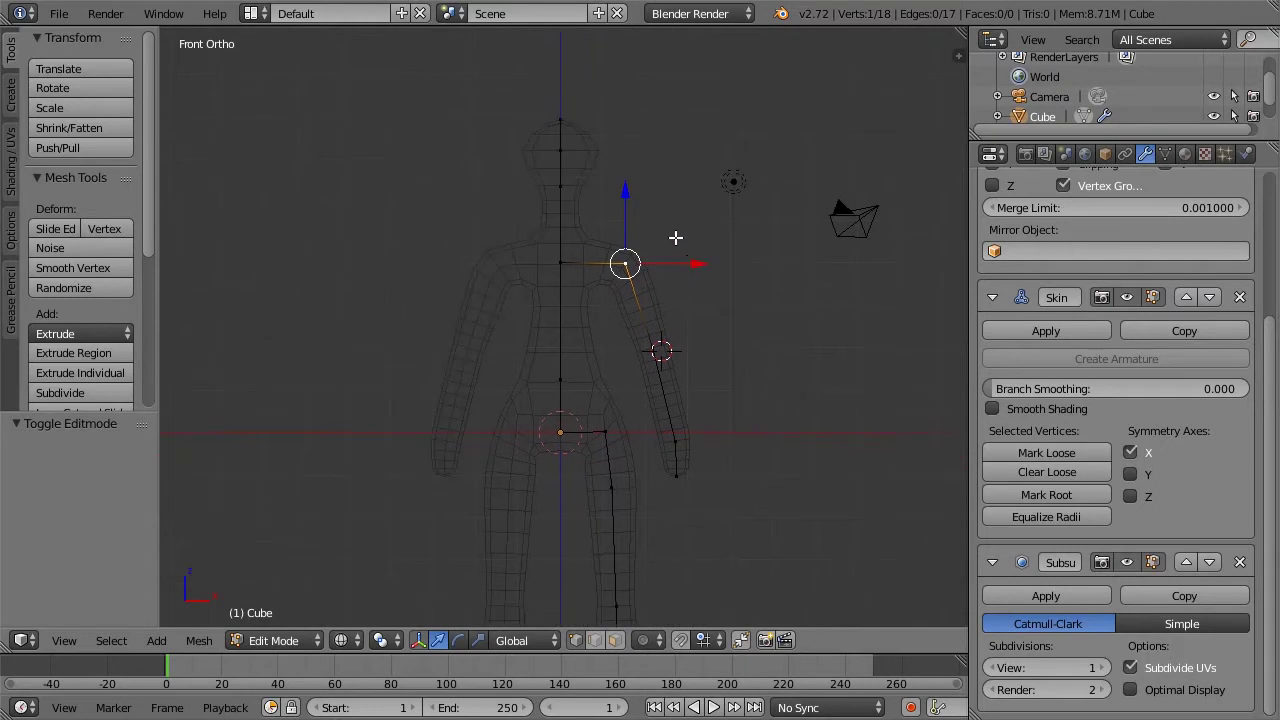
{"action": "key", "text": "shift+s"}
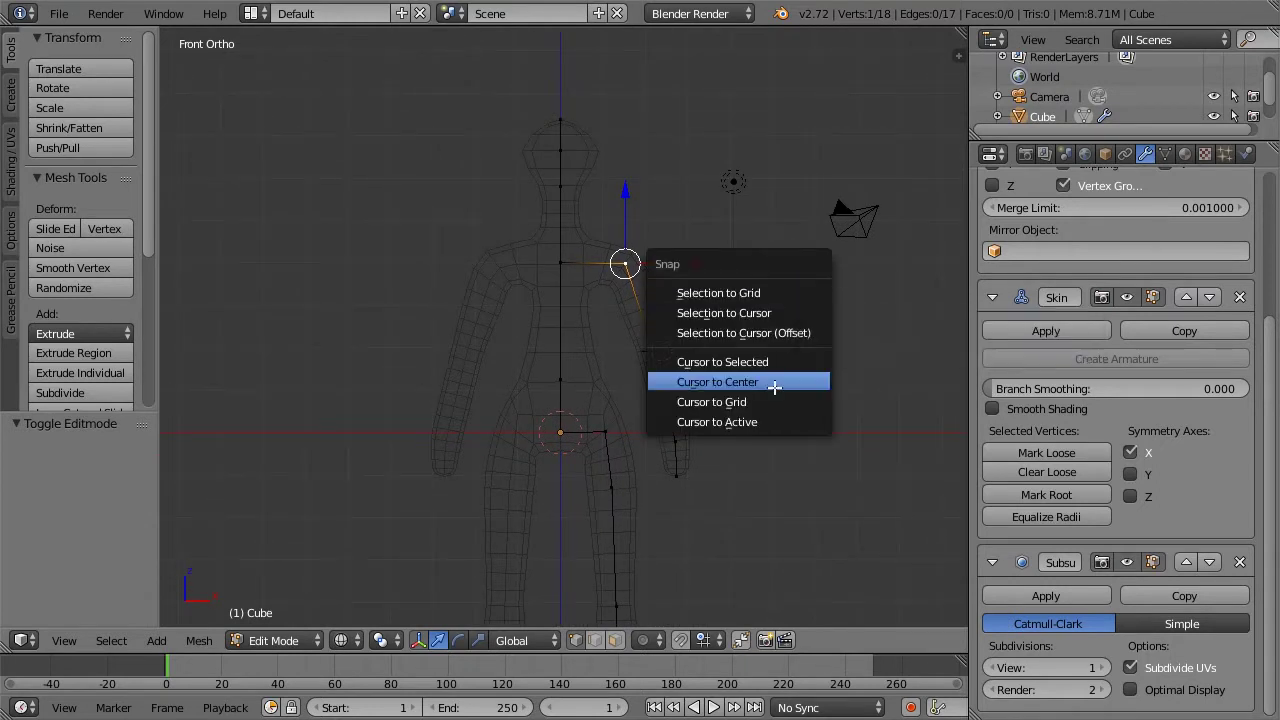
{"action": "left_click", "coordinate": [756, 362]}
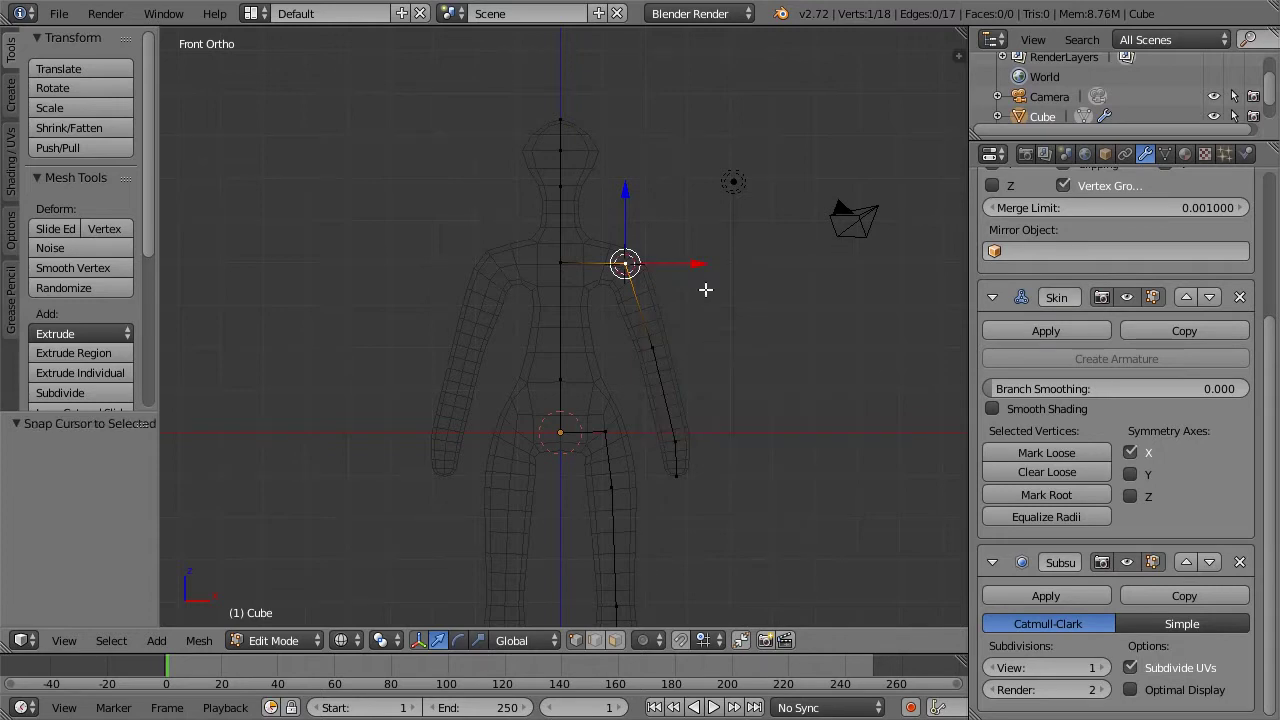
Rotate the arm vertices from shoulder to hand about -74° around the 3D cursor so the arms extend sideways
{"action": "right_click", "coordinate": [647, 342], "text": "shift"}
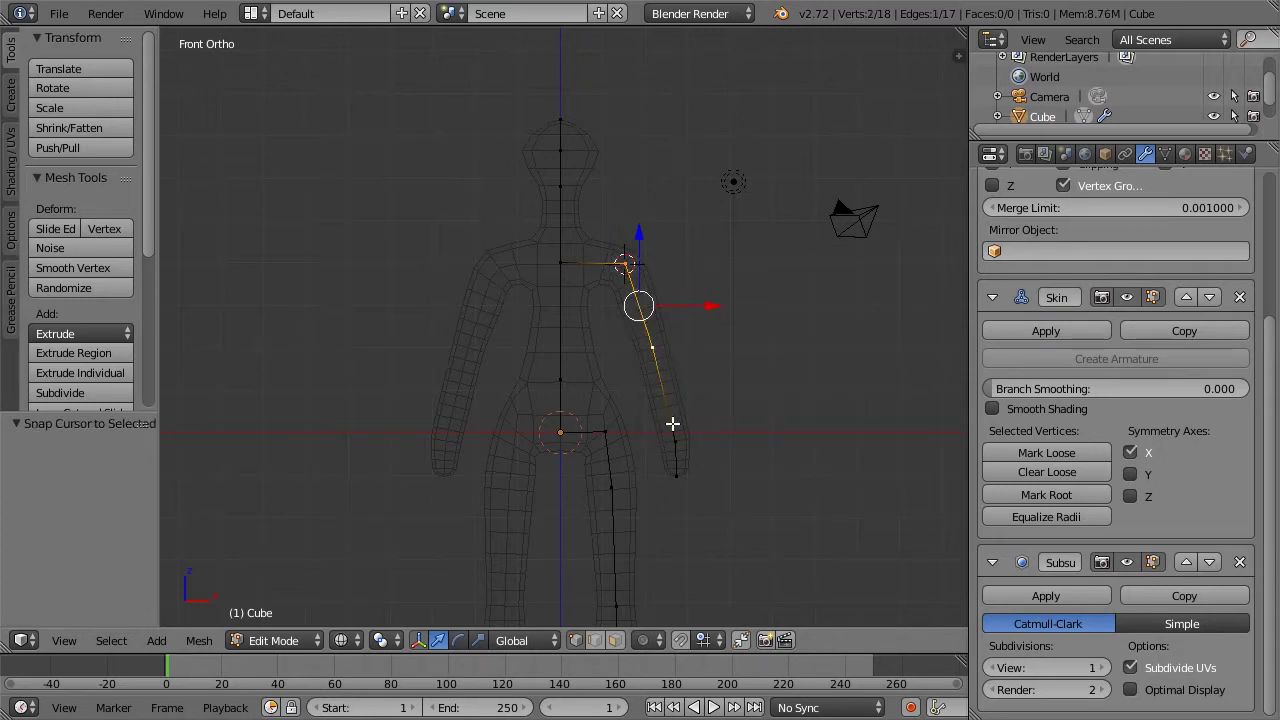
{"action": "right_click", "coordinate": [676, 441], "text": "shift"}
{"action": "right_click", "coordinate": [677, 475], "text": "shift"}
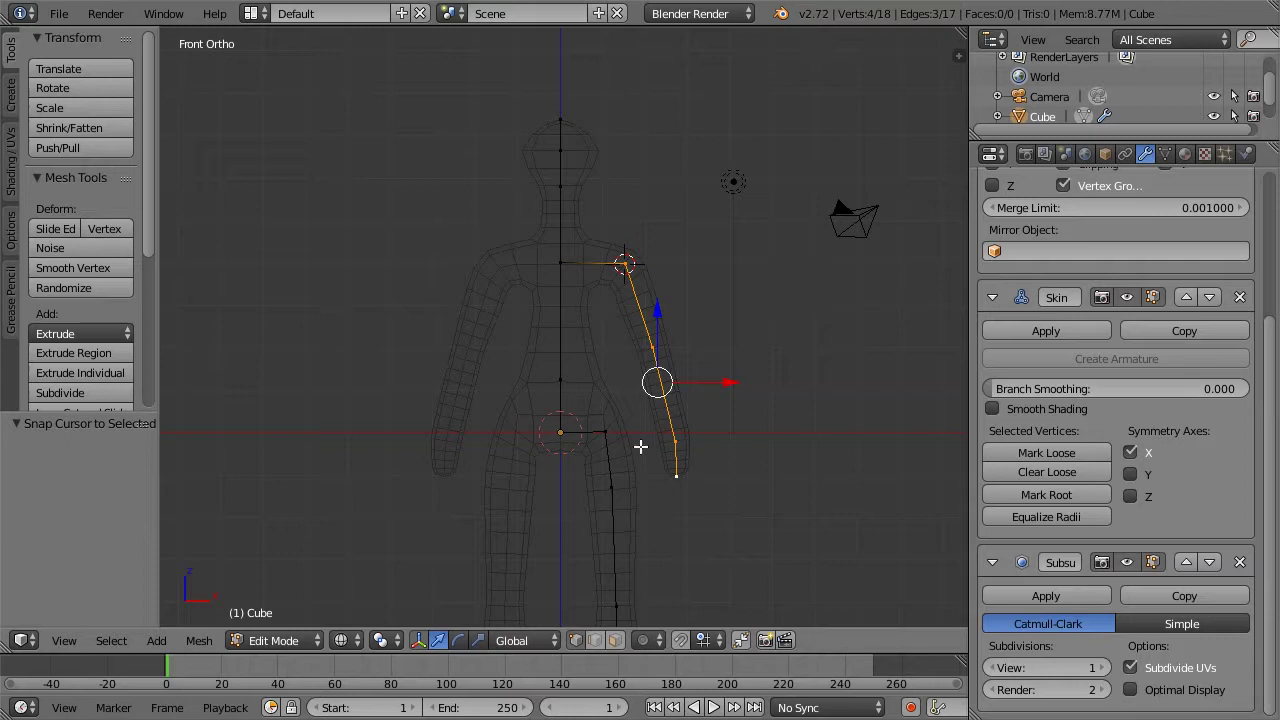
{"action": "left_click", "coordinate": [379, 640]}
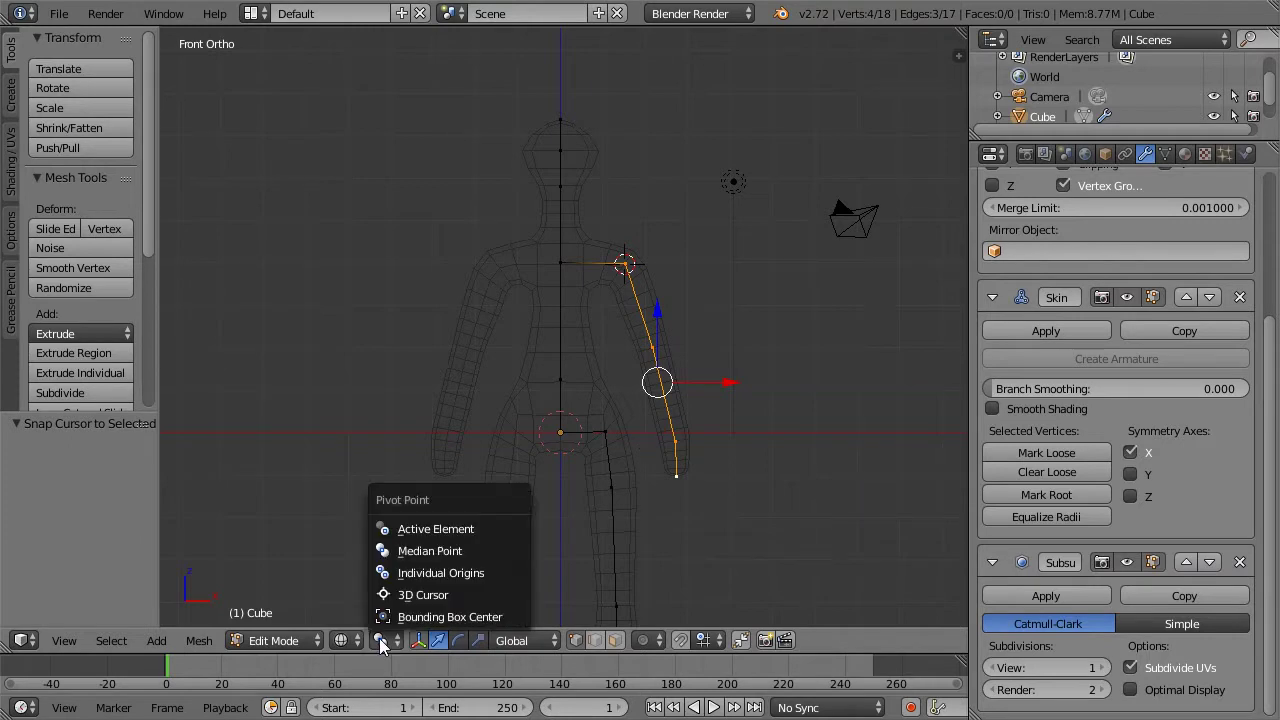
{"action": "left_click", "coordinate": [407, 598]}
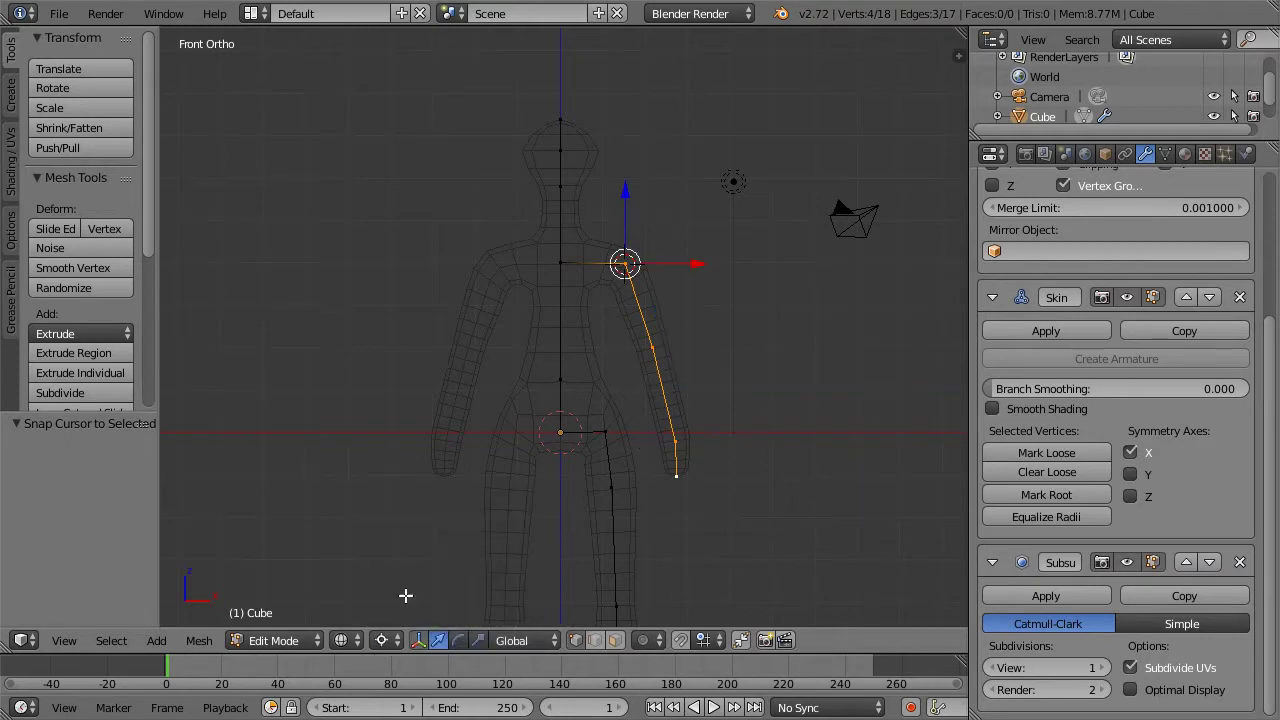
{"action": "key", "text": "r"}
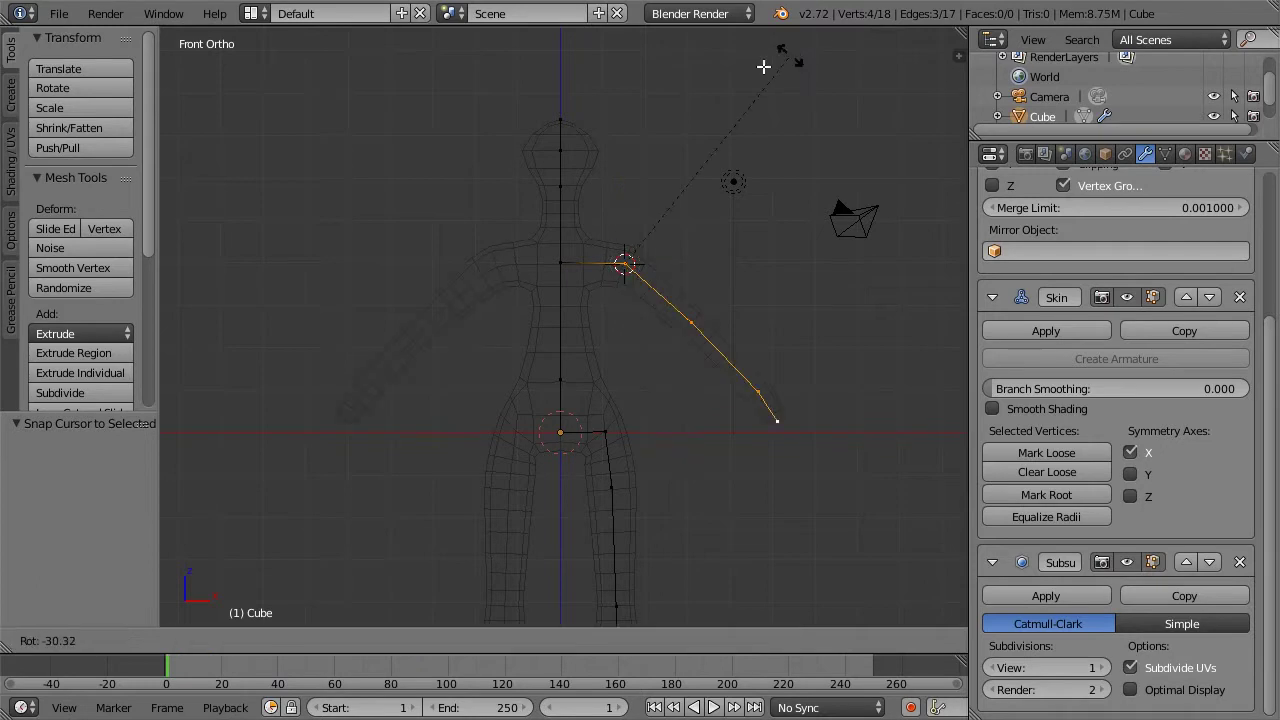
{"action": "left_click", "coordinate": [606, 59]}
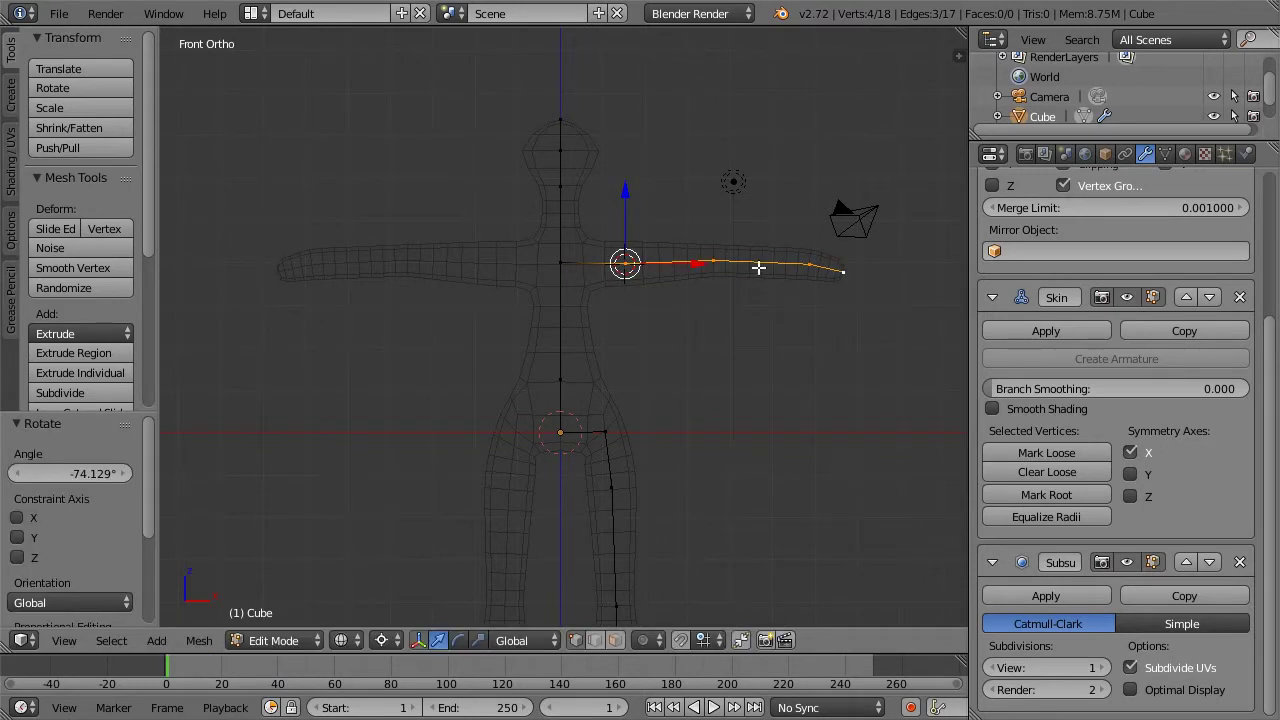
Set the pivot point to Median Point and move the elbow vertex back about 0.35 along Y in top view
{"action": "middle_click_drag", "start_coordinate": [758, 268], "coordinate": [733, 333]}
{"action": "key", "text": "KP_7"}
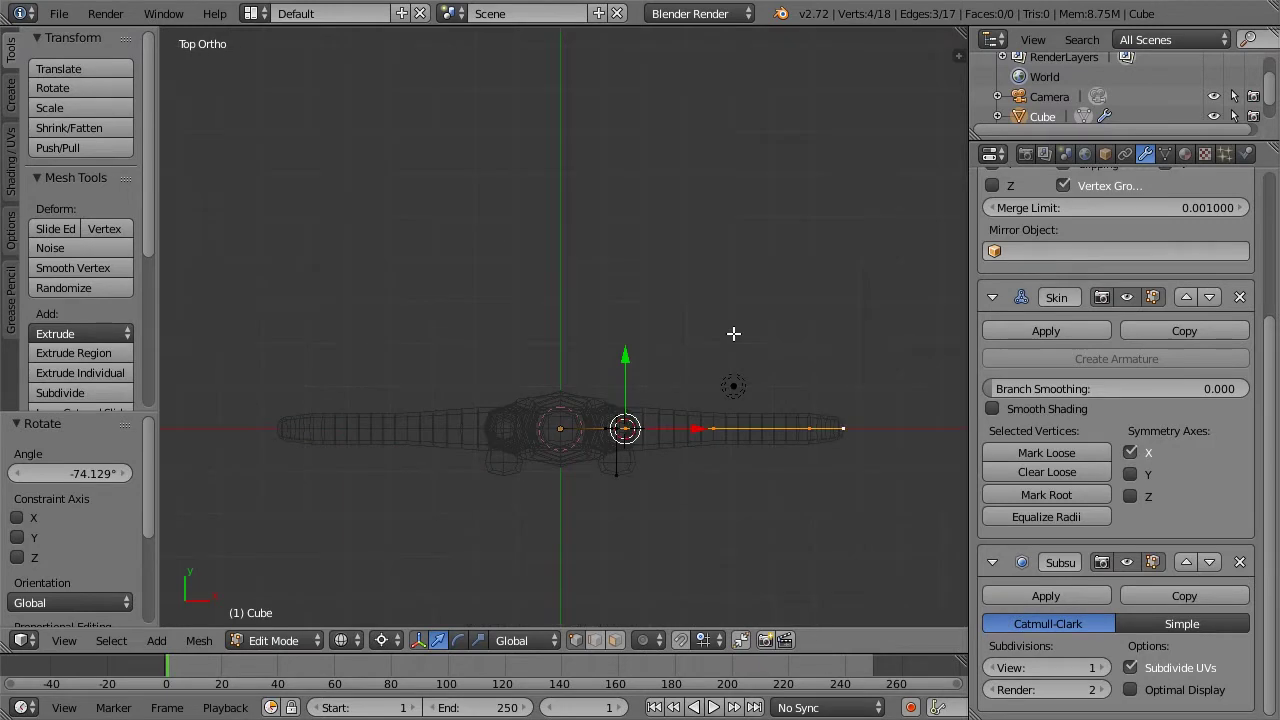
{"action": "key", "text": "a"}
{"action": "right_click", "coordinate": [735, 388]}
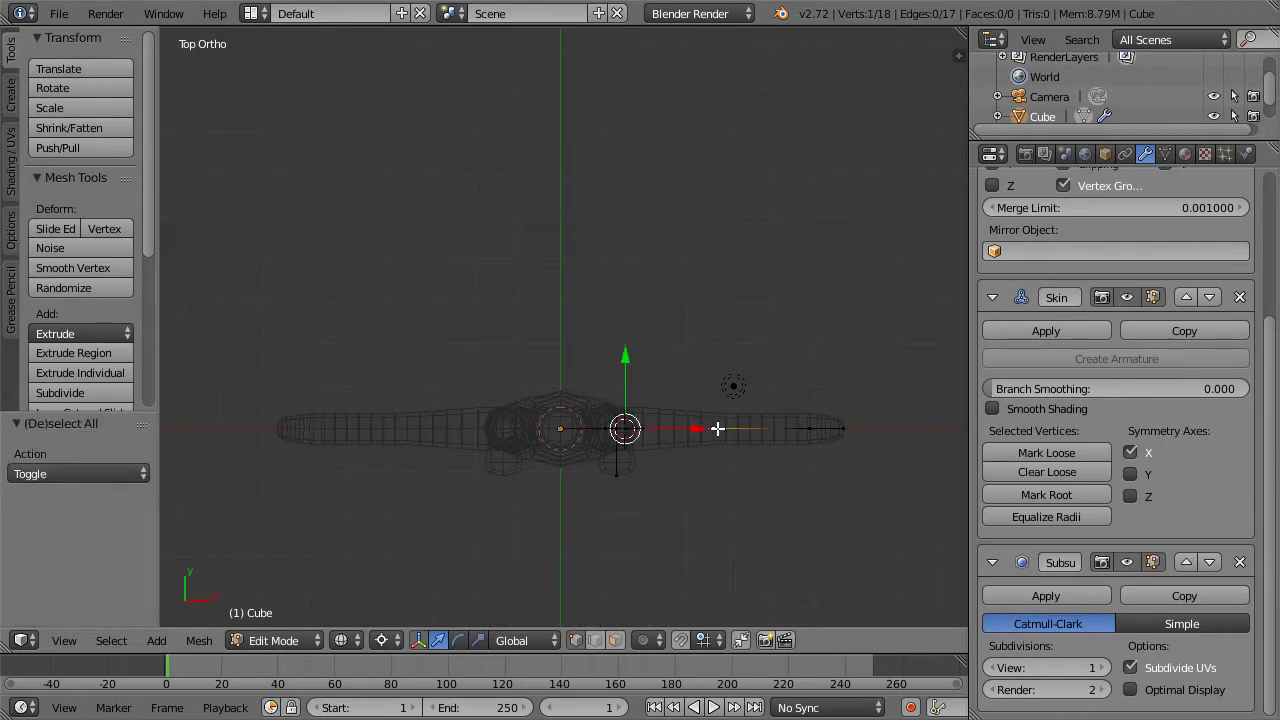
{"action": "left_click", "coordinate": [381, 640]}
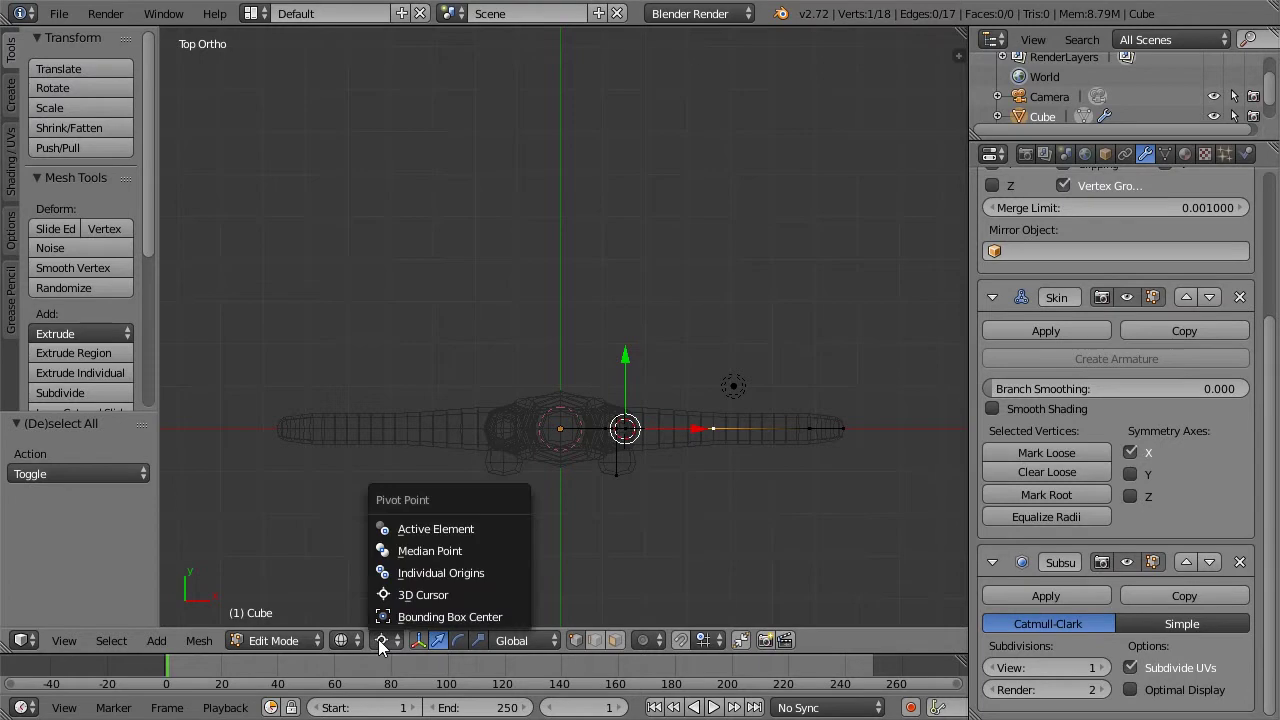
{"action": "left_click", "coordinate": [413, 549]}
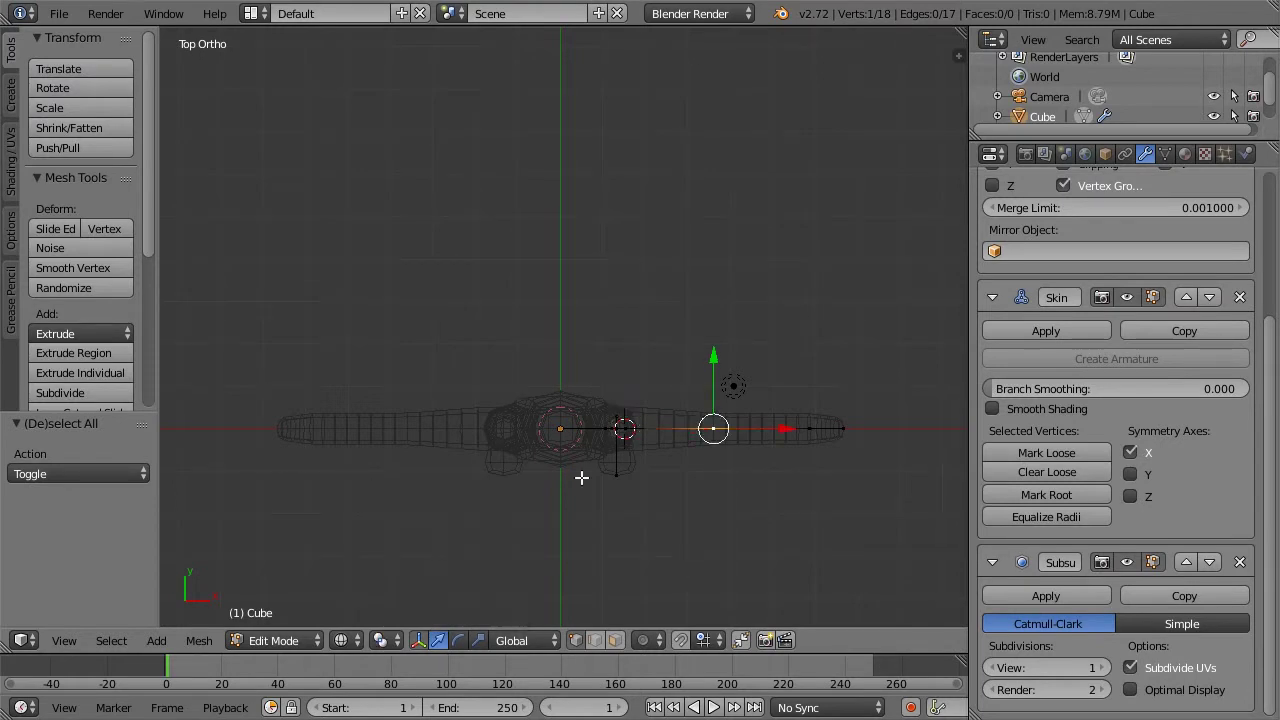
{"action": "key", "text": "g"}
{"action": "key", "text": "y"}
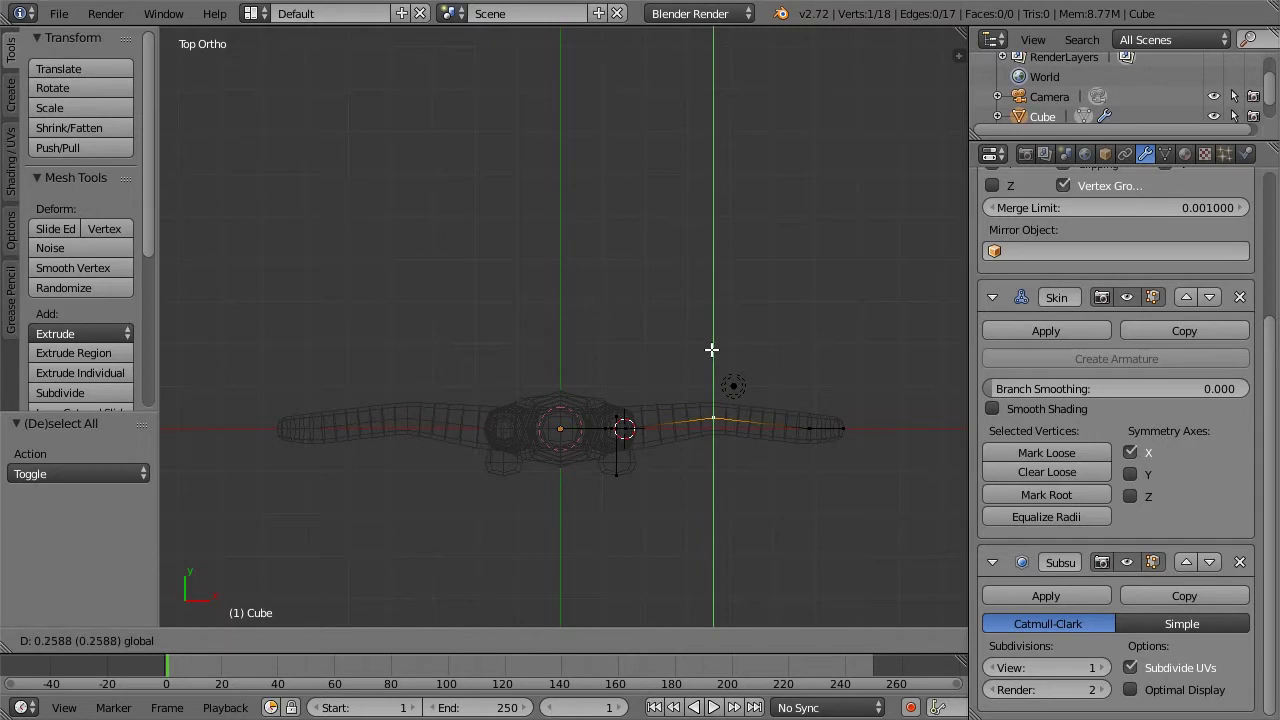
{"action": "left_click", "coordinate": [709, 344]}
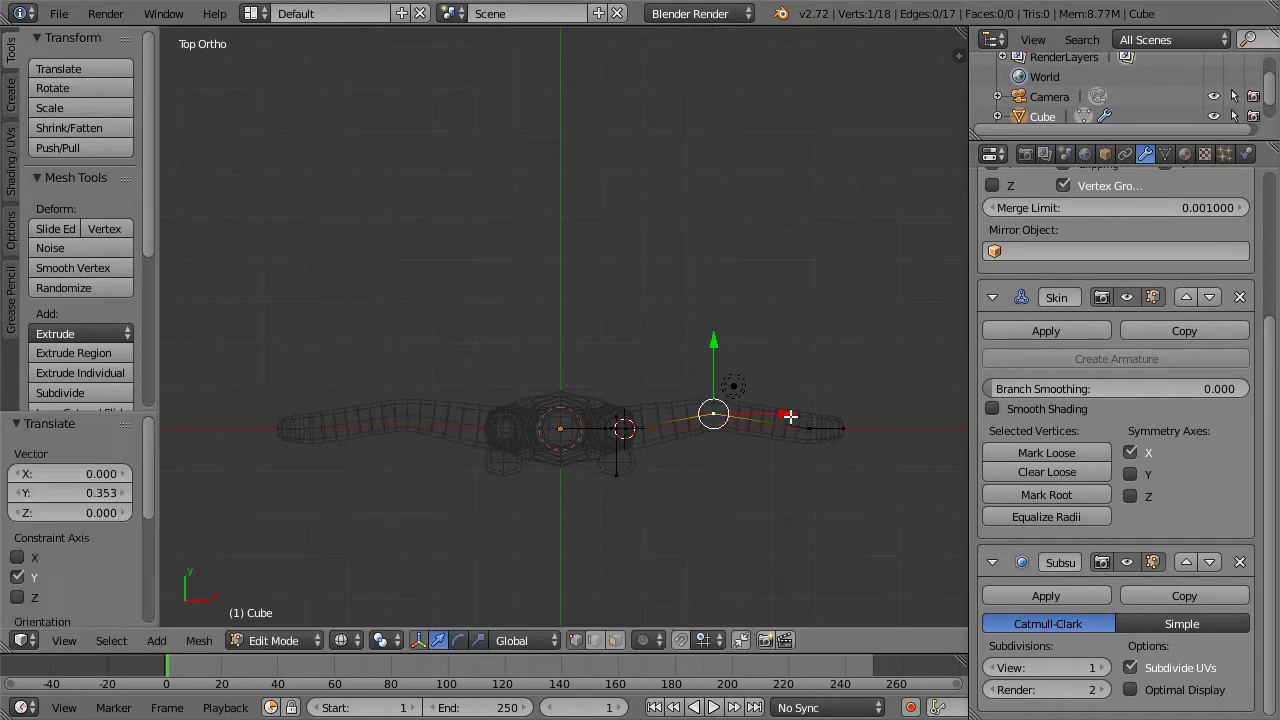
Examine the bent arms in solid shading from above and from the front
{"action": "right_click", "coordinate": [845, 431]}
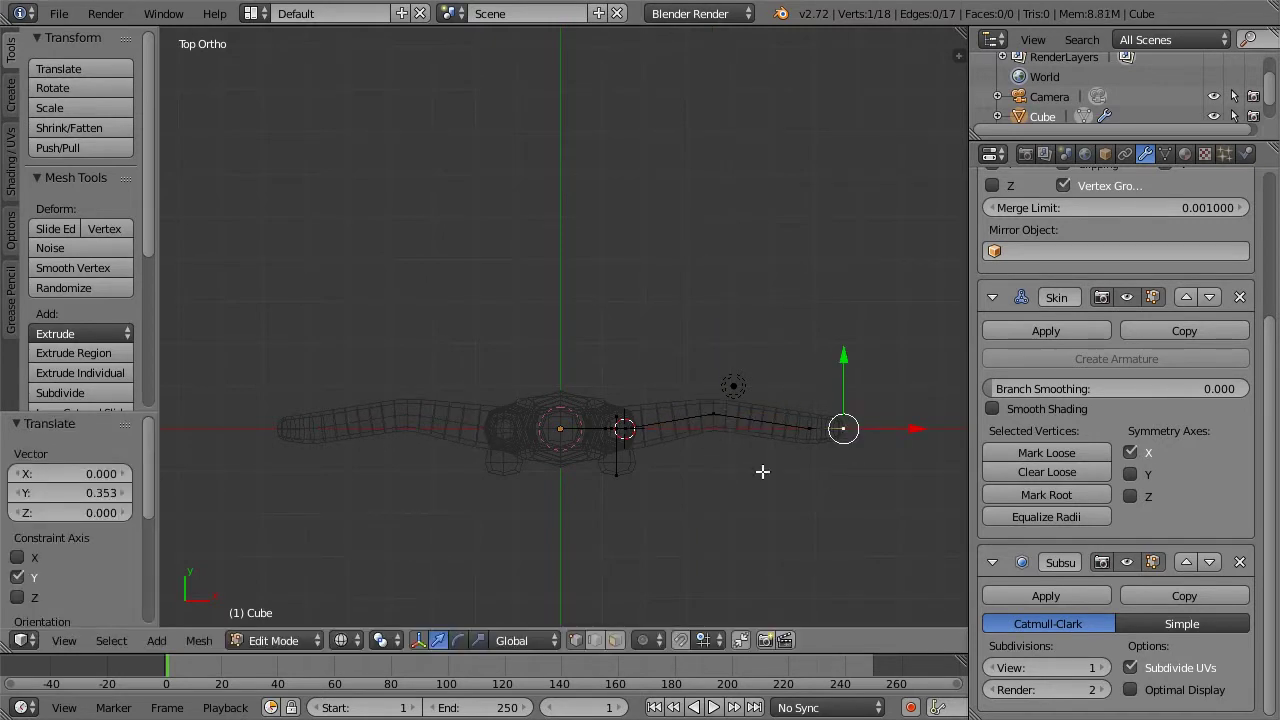
{"action": "key", "text": "z"}
{"action": "middle_click_drag", "start_coordinate": [734, 514], "coordinate": [703, 484]}
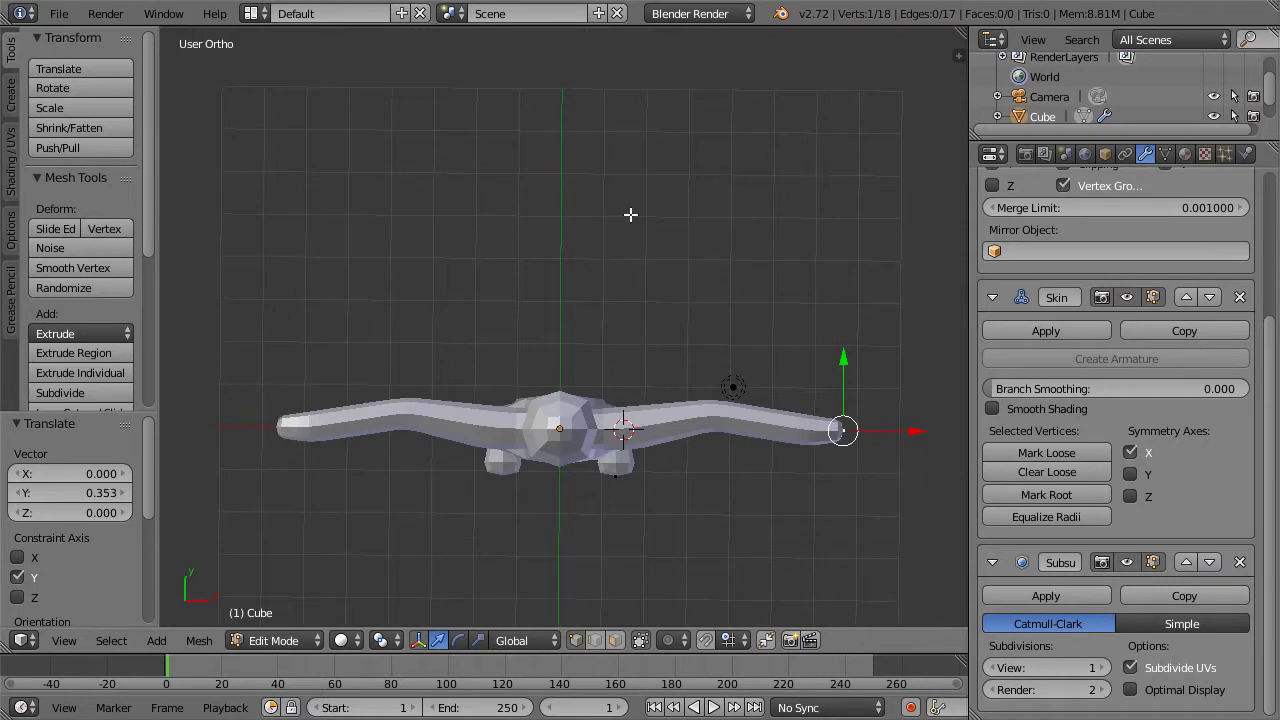
{"action": "middle_click_drag", "start_coordinate": [630, 214], "coordinate": [634, 194]}
{"action": "key", "text": "KP_1"}
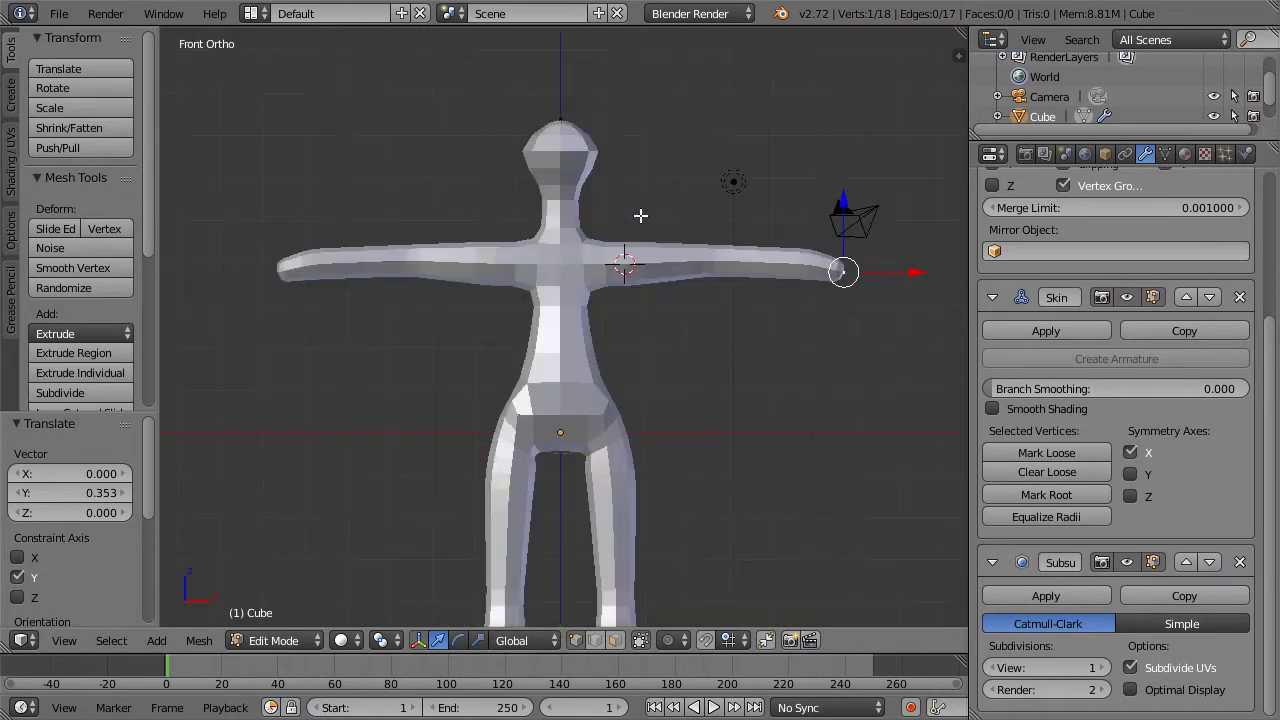
{"action": "key", "text": "z"}
{"action": "key", "text": "KP_7"}
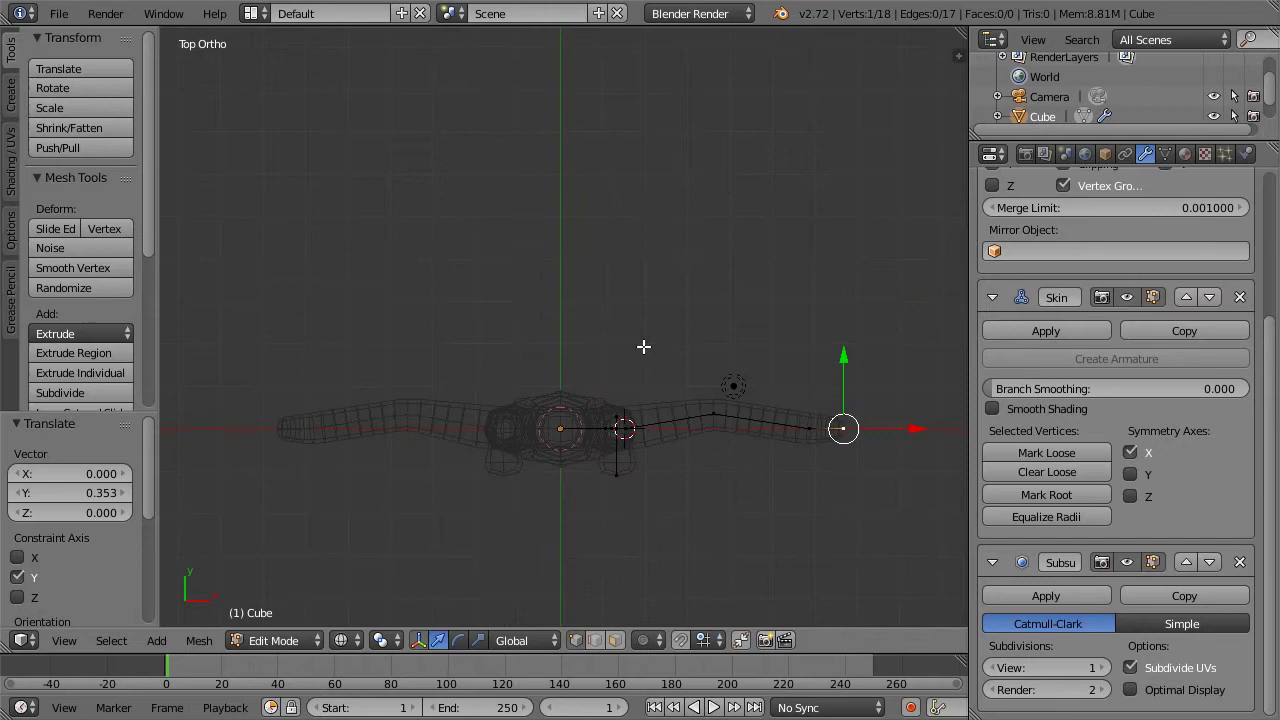
Inspect the shoulder area and torso from the top, front and right side views
{"action": "right_click", "coordinate": [627, 430]}
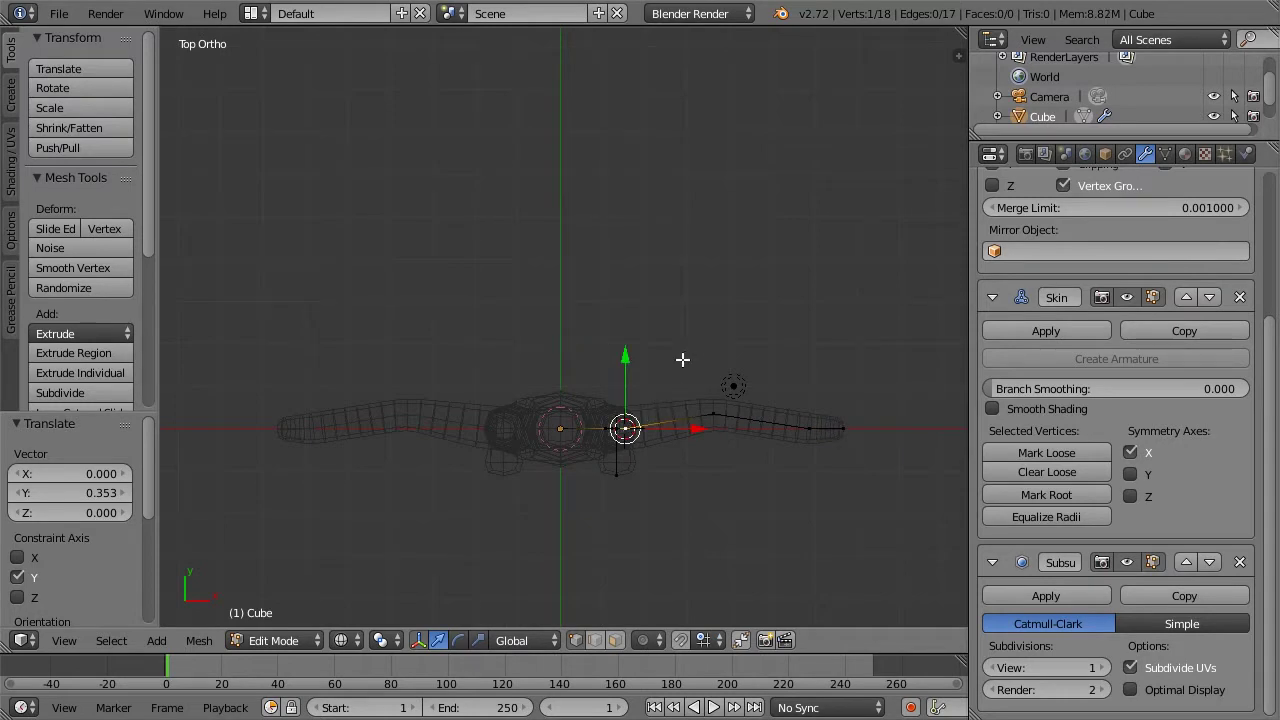
{"action": "key", "text": "z"}
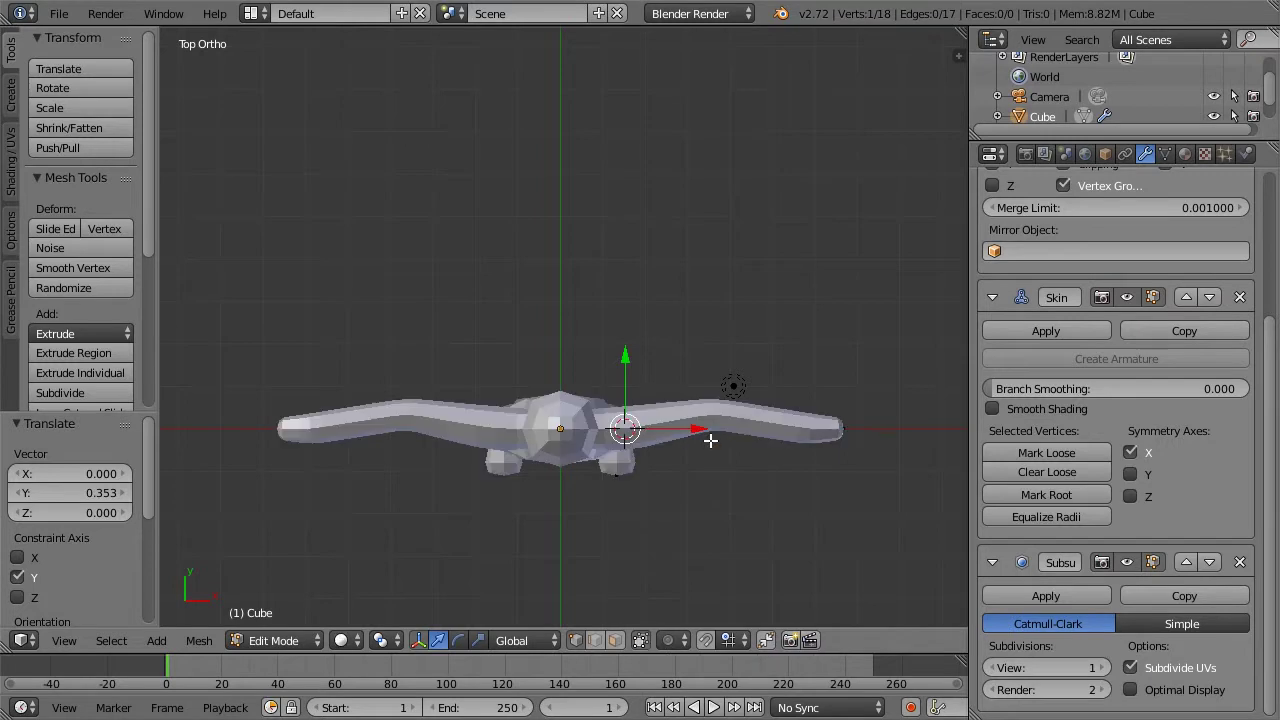
{"action": "middle_click_drag", "start_coordinate": [671, 404], "coordinate": [664, 371], "text": "shift"}
{"action": "key", "text": "z"}
{"action": "scroll", "coordinate": [678, 371], "scroll_direction": "up", "scroll_amount": 5}
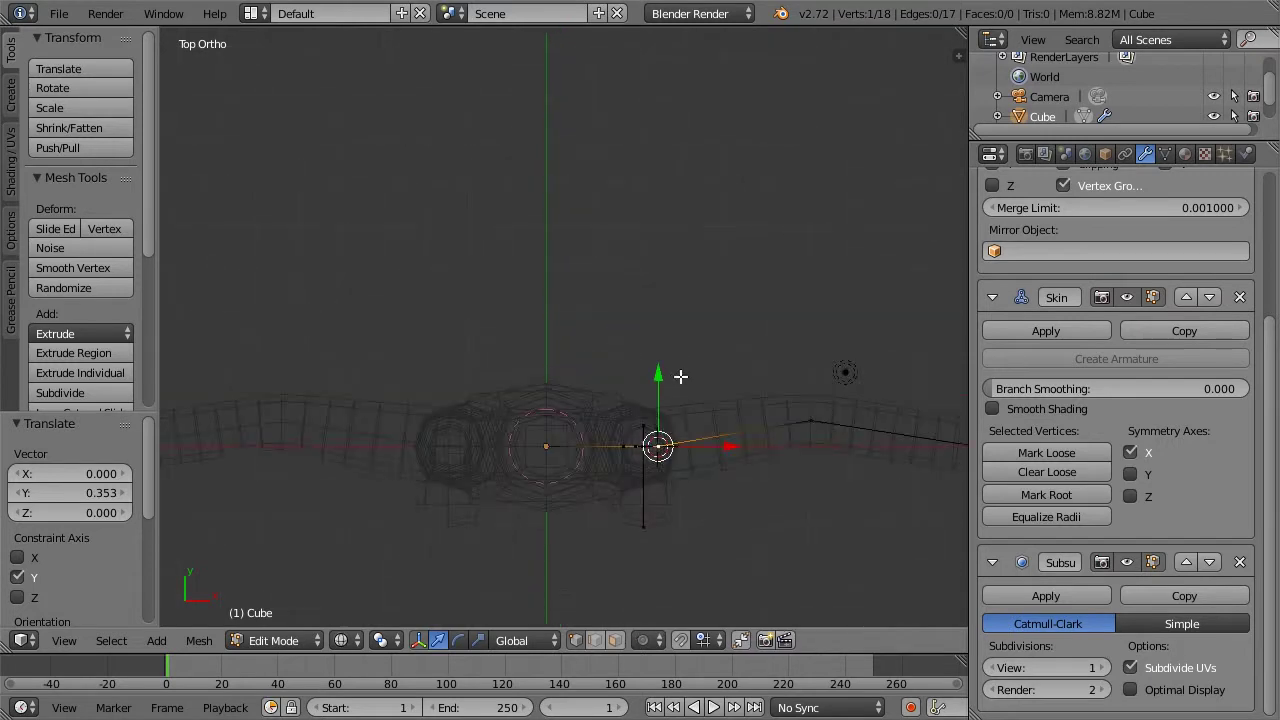
{"action": "key", "text": "z"}
{"action": "key", "text": "KP_1"}
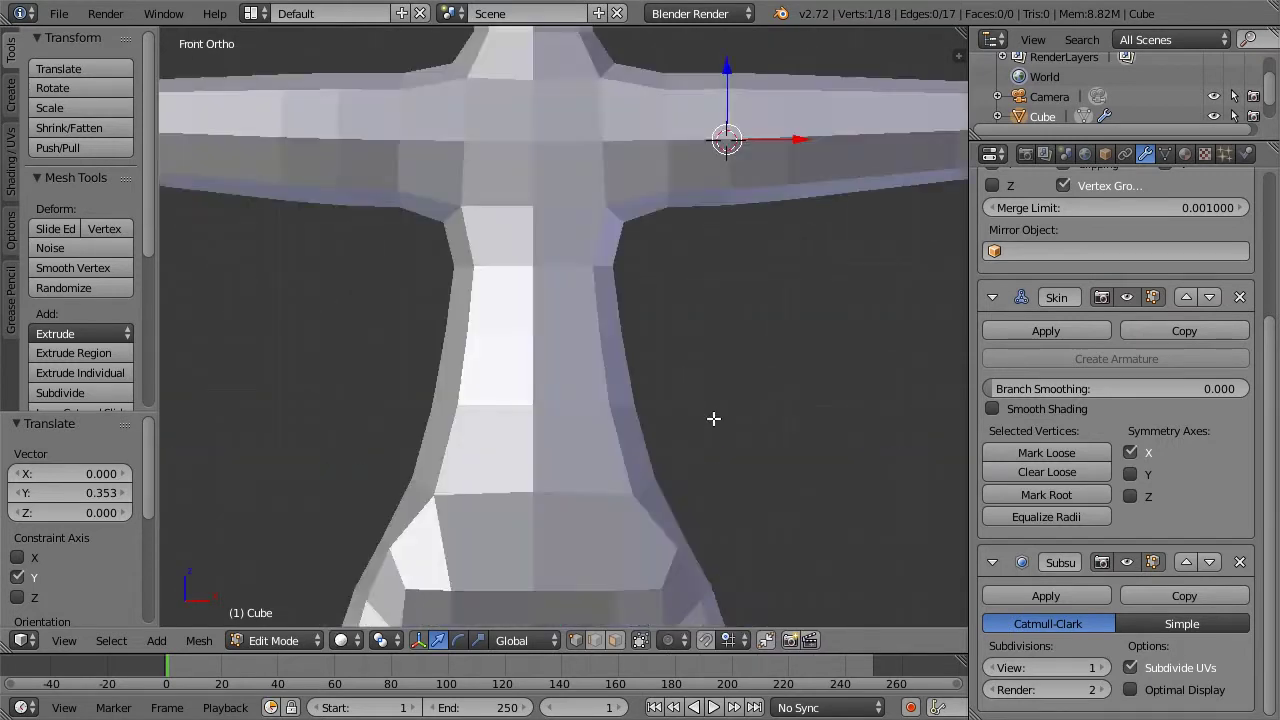
{"action": "key", "text": "KP_3"}
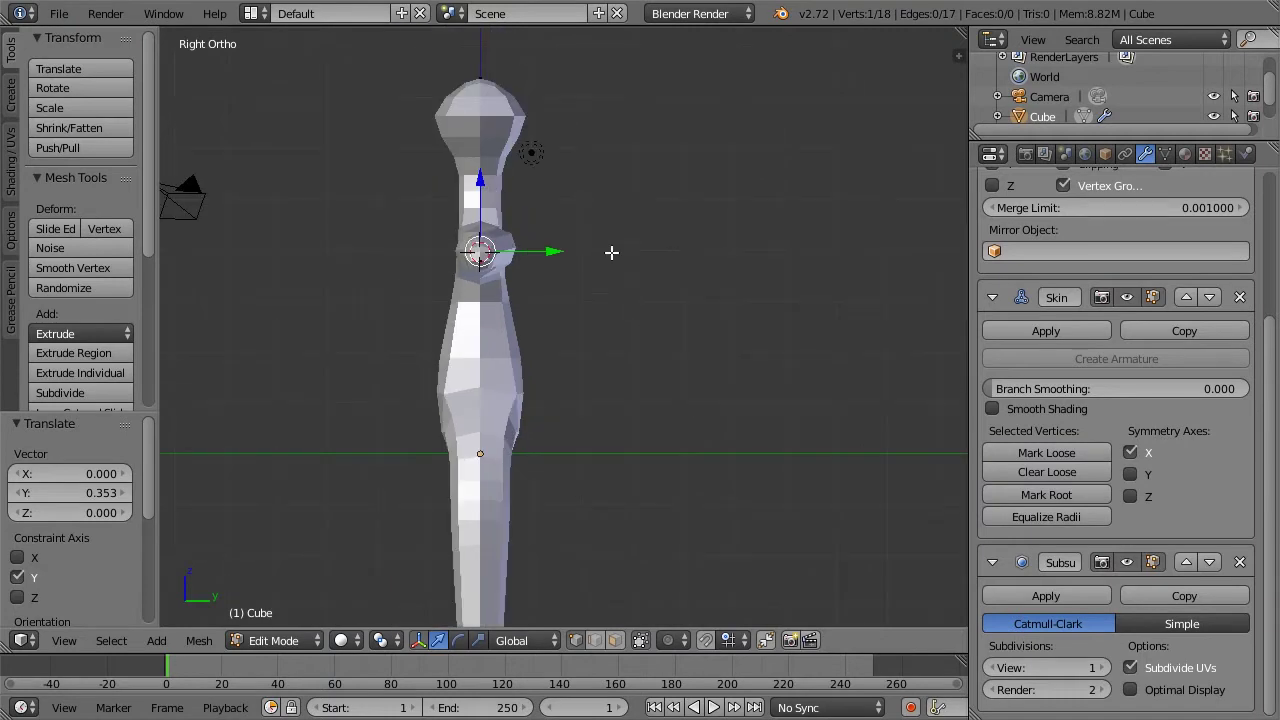
{"action": "middle_click_drag", "start_coordinate": [523, 287], "coordinate": [497, 287]}
Subdivide the edge between the pelvis root vertex and the hip vertex with one cut
{"action": "key", "text": "z"}
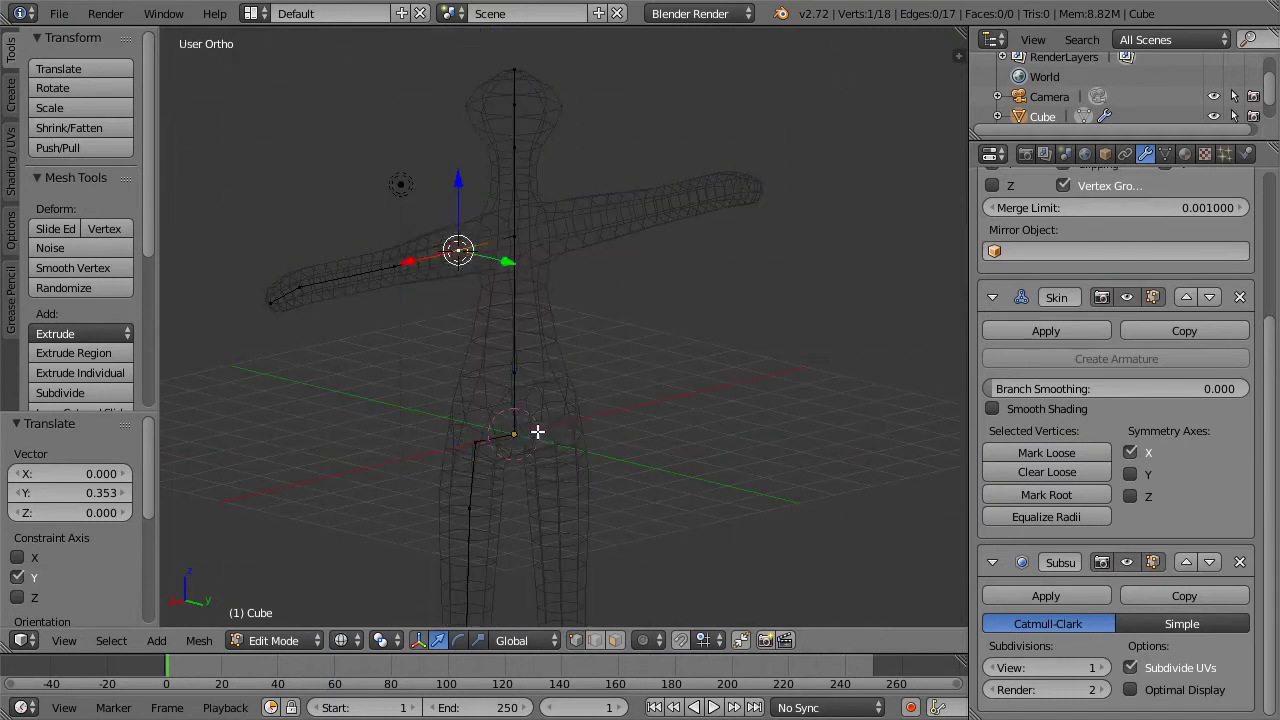
{"action": "right_click", "coordinate": [510, 428]}
{"action": "right_click", "coordinate": [506, 440], "text": "shift"}
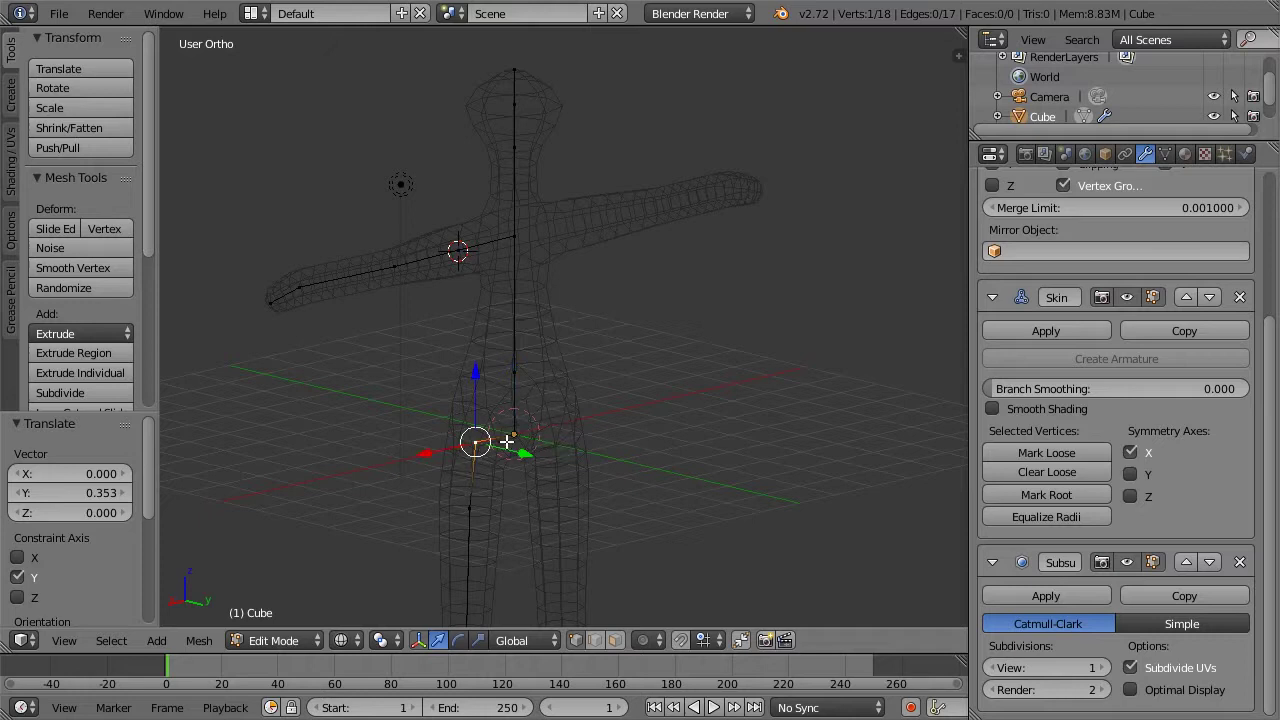
{"action": "scroll", "coordinate": [506, 441], "scroll_direction": "up", "scroll_amount": 3}
{"action": "scroll", "coordinate": [506, 441], "scroll_direction": "down", "scroll_amount": 3}
{"action": "key", "text": "w"}
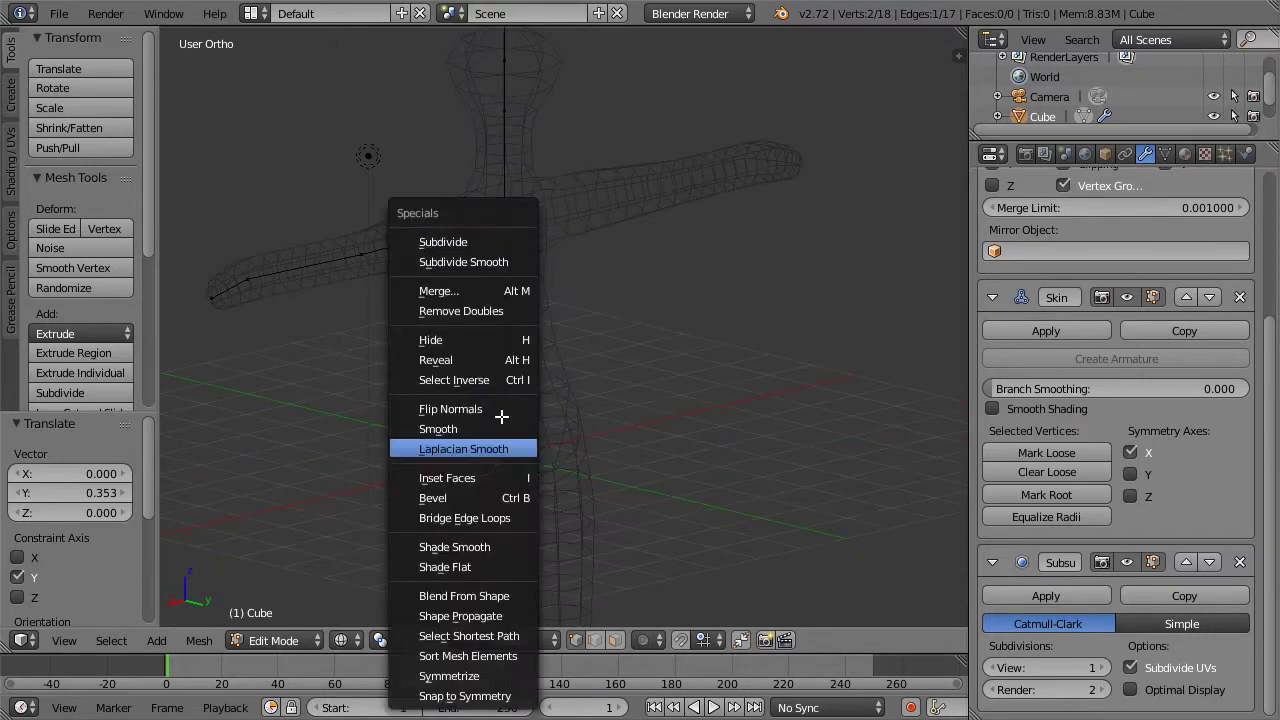
{"action": "left_click", "coordinate": [455, 241]}
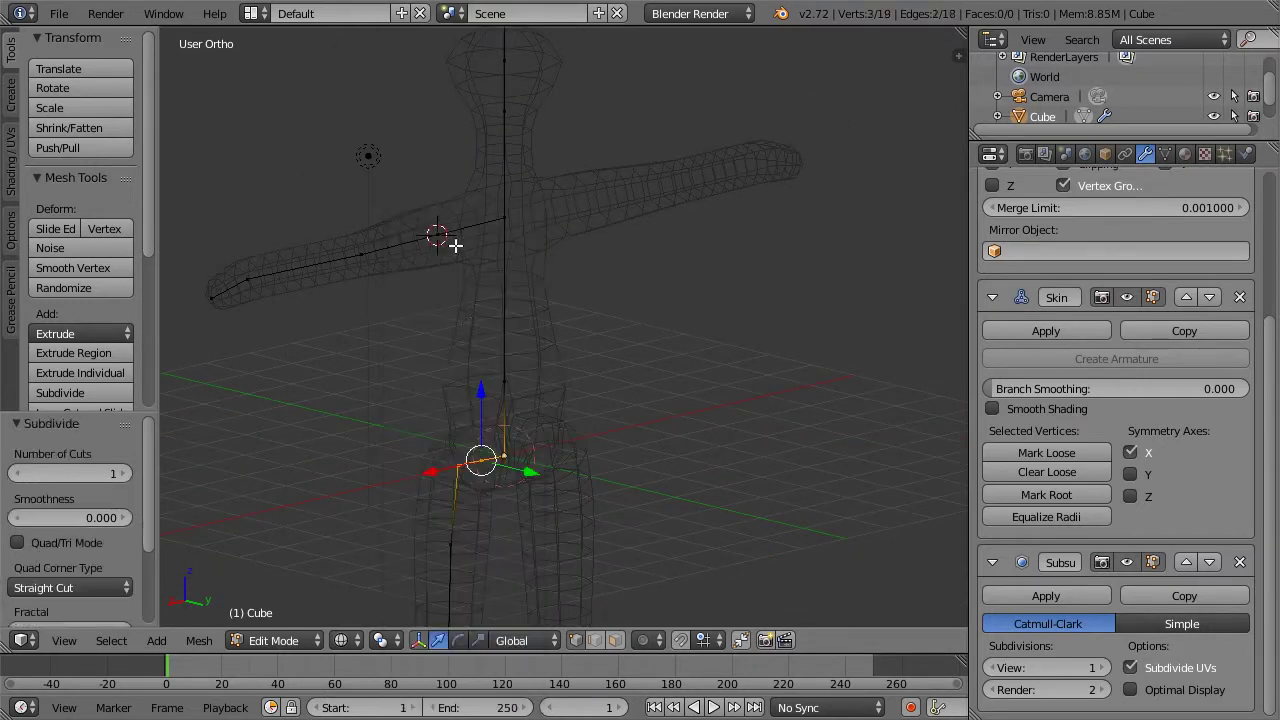
Enlarge the skin radius at the new vertex between pelvis and hip by a factor of about 1.92
{"action": "right_click", "coordinate": [502, 458]}
{"action": "key", "text": "z"}
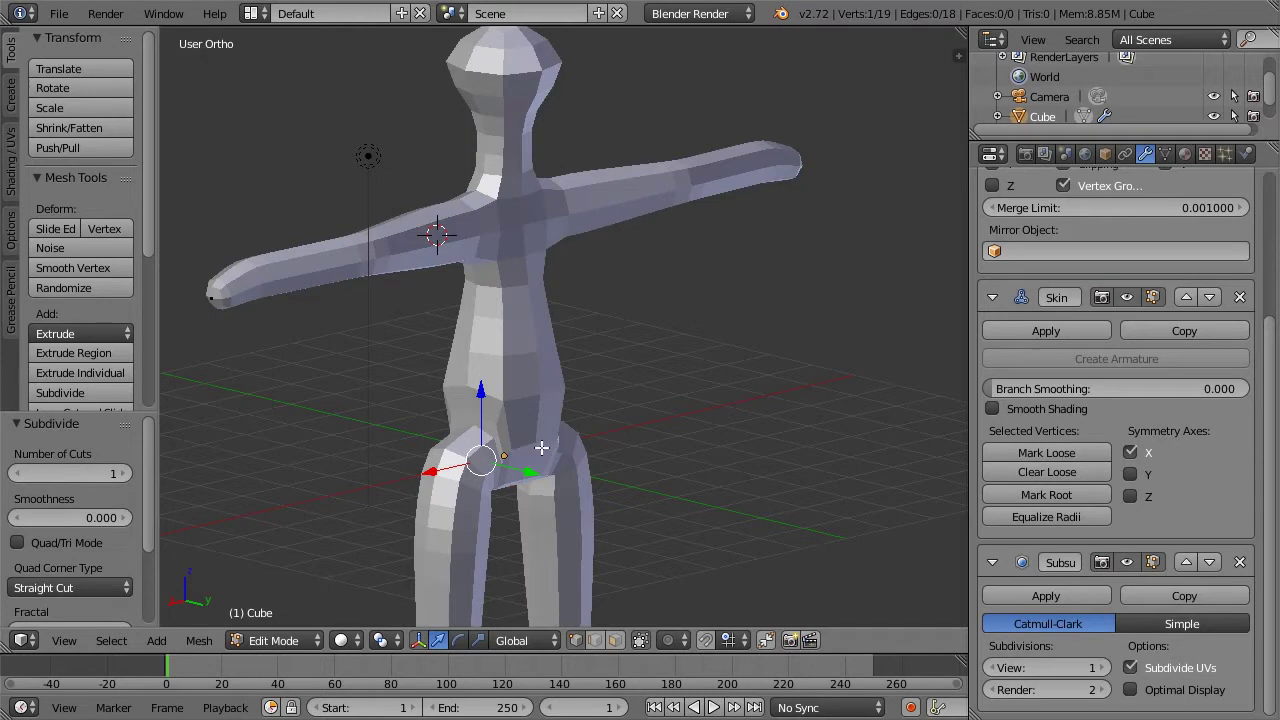
{"action": "key", "text": "ctrl+a"}
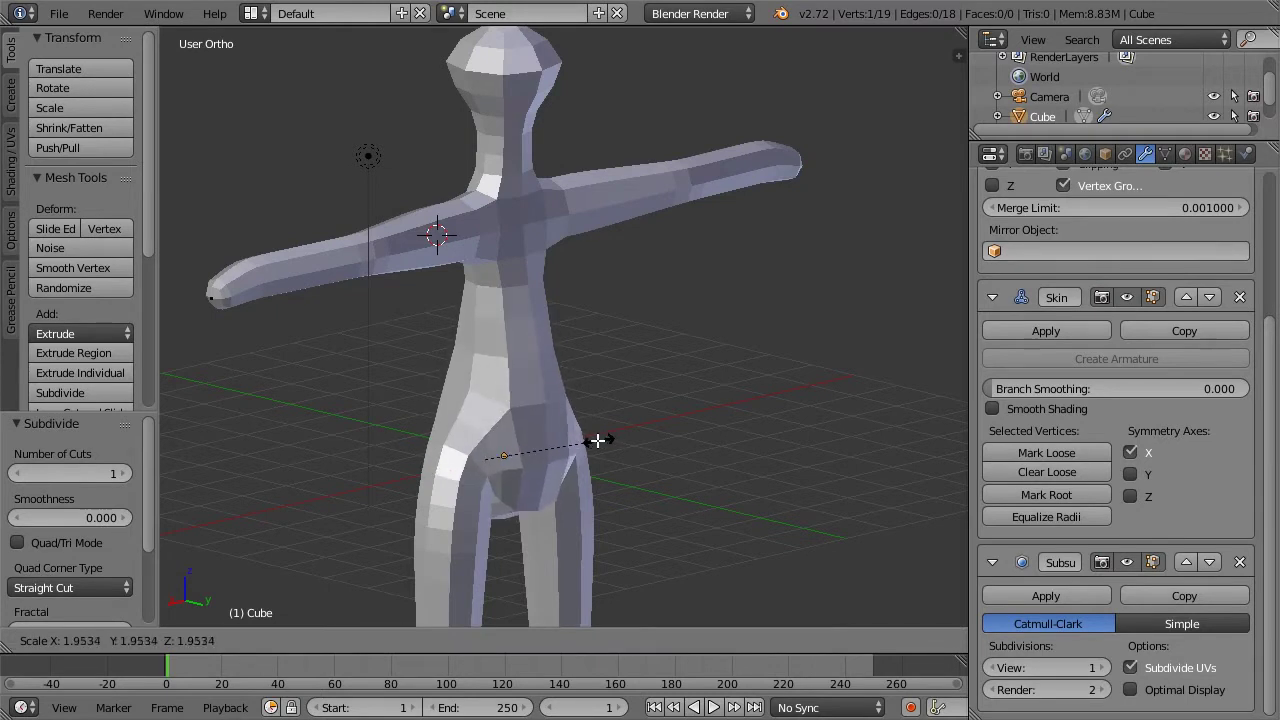
{"action": "left_click", "coordinate": [594, 440]}
{"action": "middle_click_drag", "start_coordinate": [814, 375], "coordinate": [660, 431]}
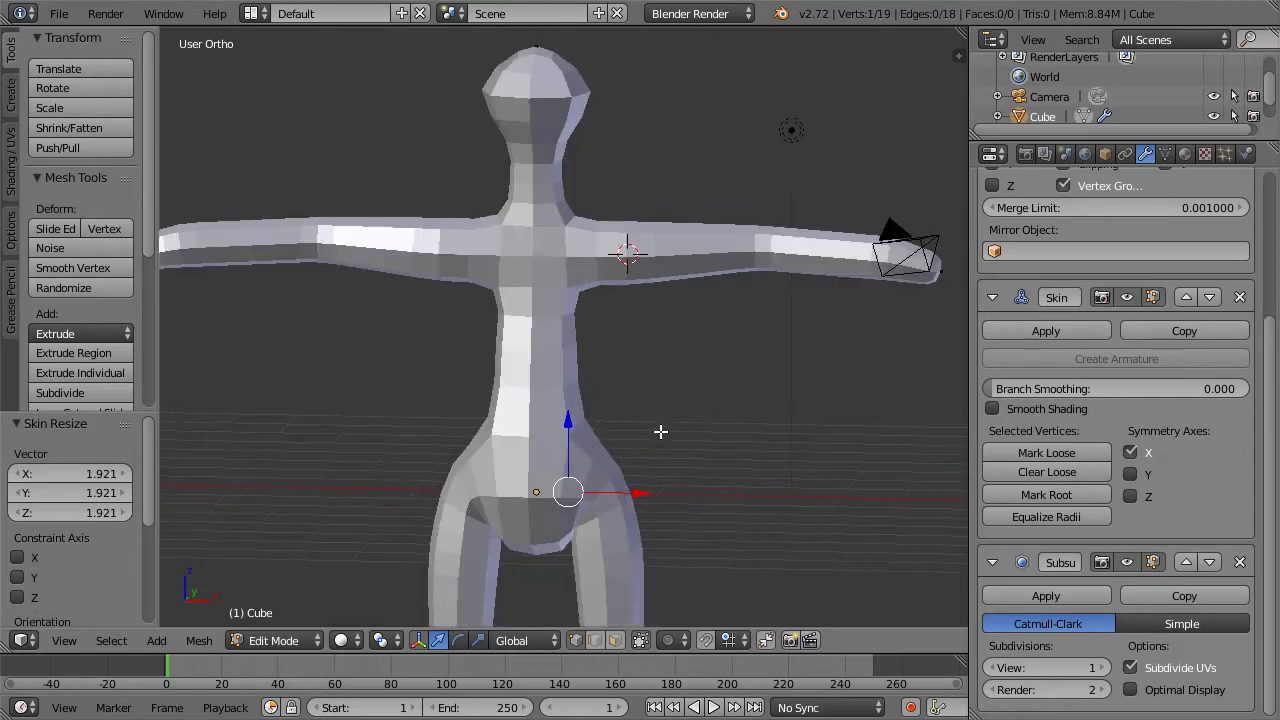
Enlarge the skin radius at the lower torso vertex above the pelvis by a factor of about 1.49
{"action": "key", "text": "KP_1"}
{"action": "key", "text": "z"}
{"action": "right_click", "coordinate": [530, 398]}
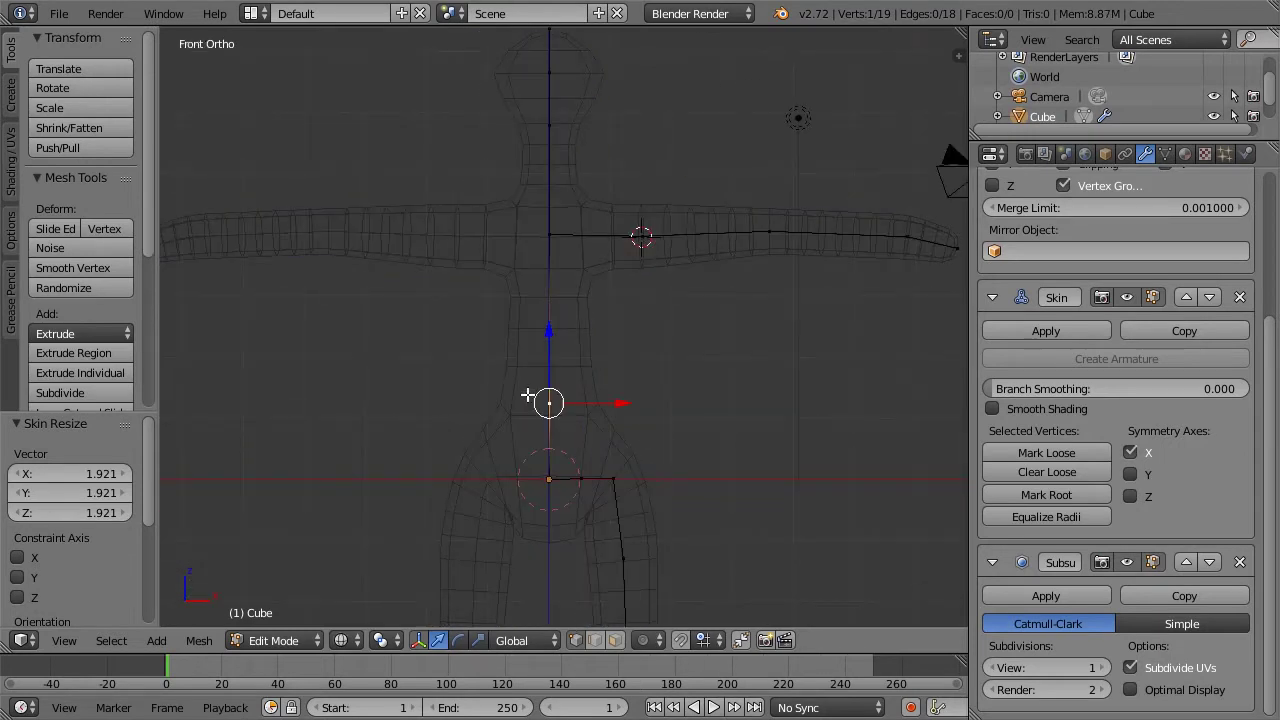
{"action": "key", "text": "ctrl+a"}
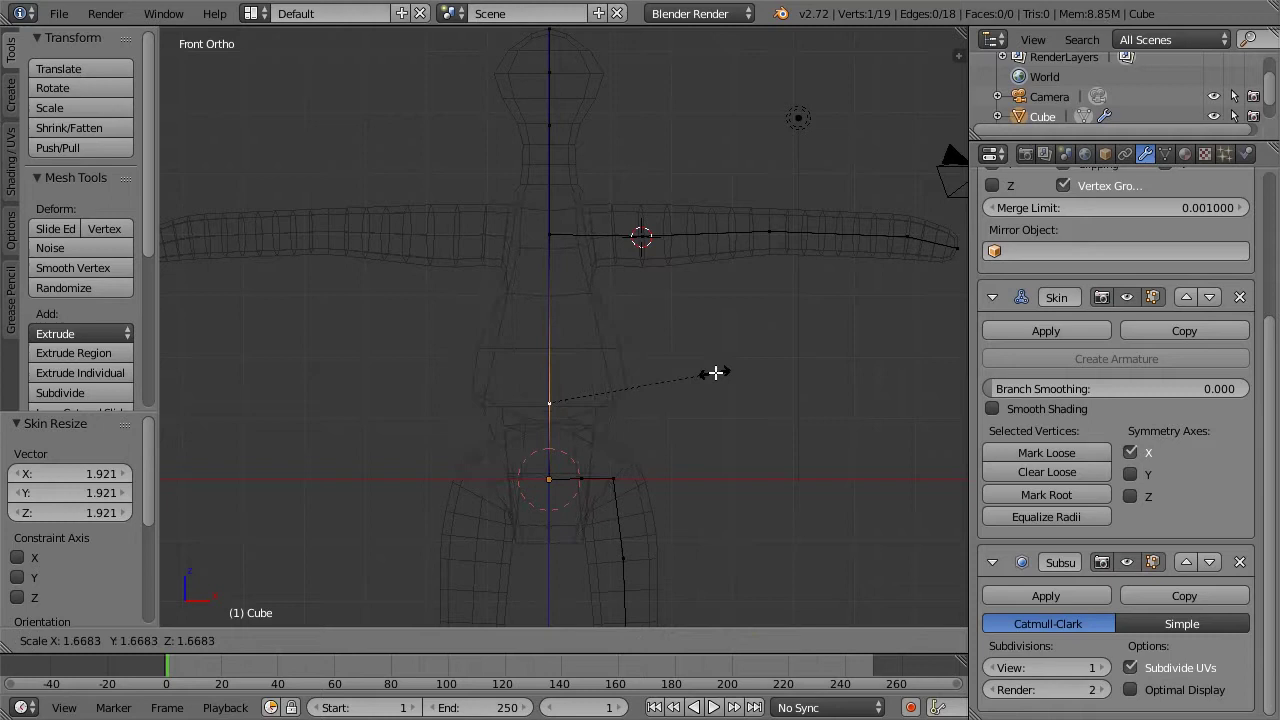
{"action": "left_click", "coordinate": [697, 370]}
Check the widened torso and hips against the whole figure in solid shading from the front
{"action": "key", "text": "z"}
{"action": "scroll", "coordinate": [697, 370], "scroll_direction": "down", "scroll_amount": 2}
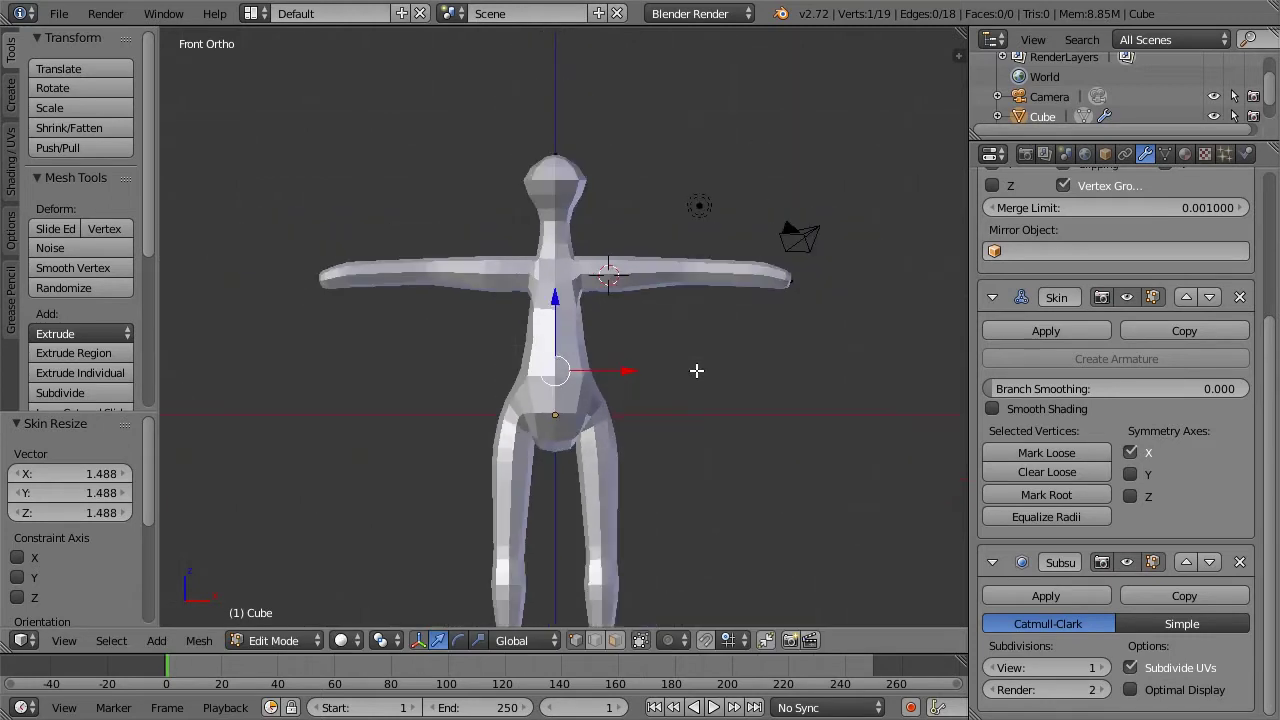
{"action": "middle_click_drag", "start_coordinate": [543, 384], "coordinate": [533, 383]}
{"action": "key", "text": "KP_1"}
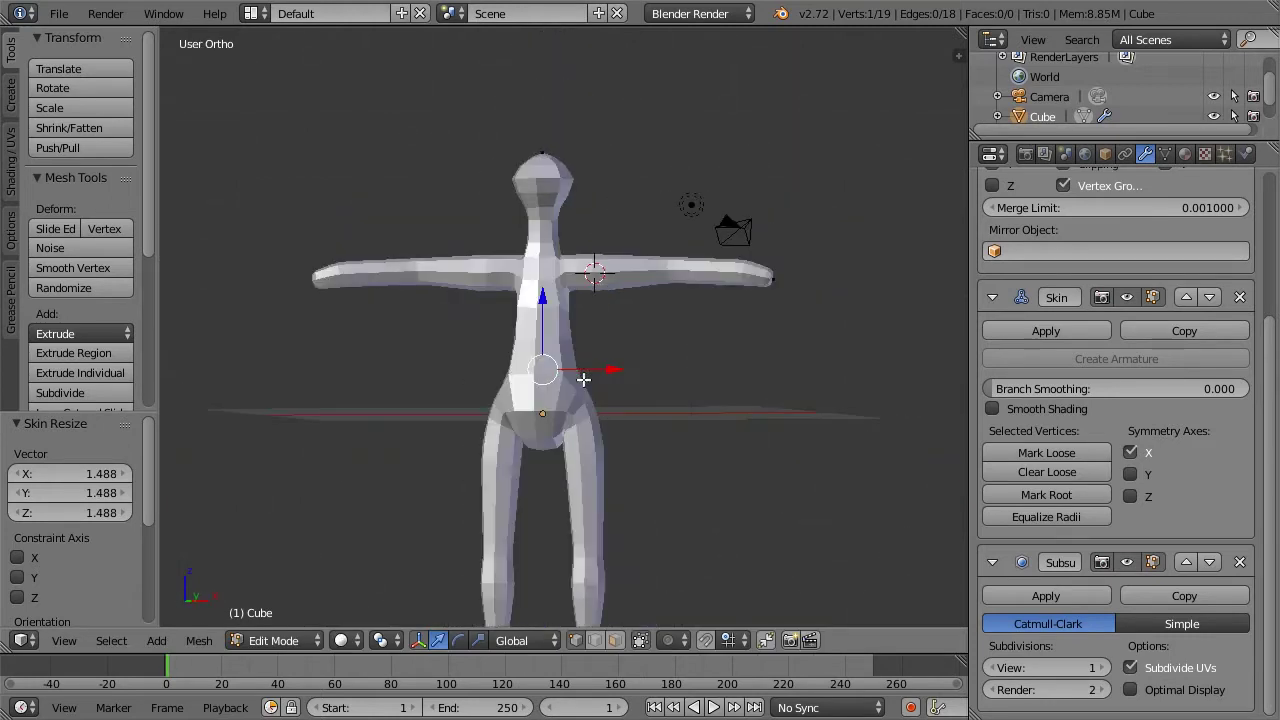
{"action": "scroll", "coordinate": [583, 372], "scroll_direction": "down", "scroll_amount": 1}
{"action": "scroll", "coordinate": [583, 375], "scroll_direction": "up", "scroll_amount": 1}
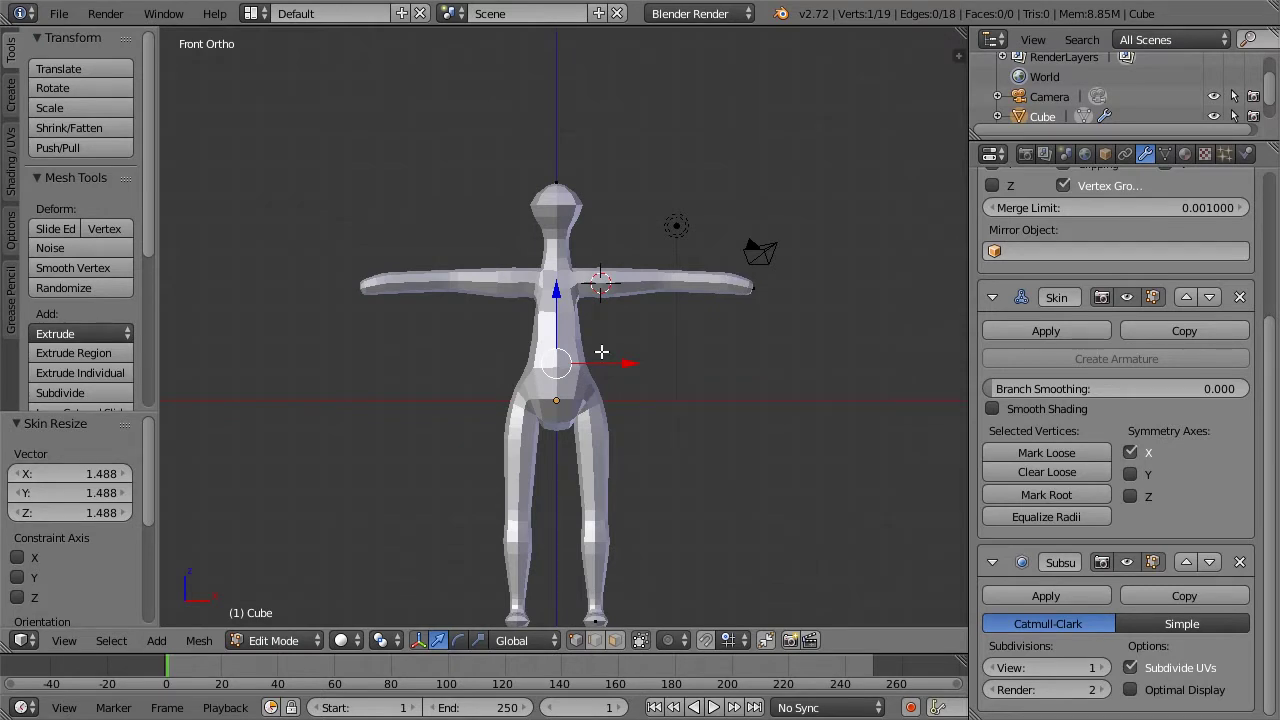
{"action": "scroll", "coordinate": [716, 246], "scroll_direction": "up", "scroll_amount": 4}
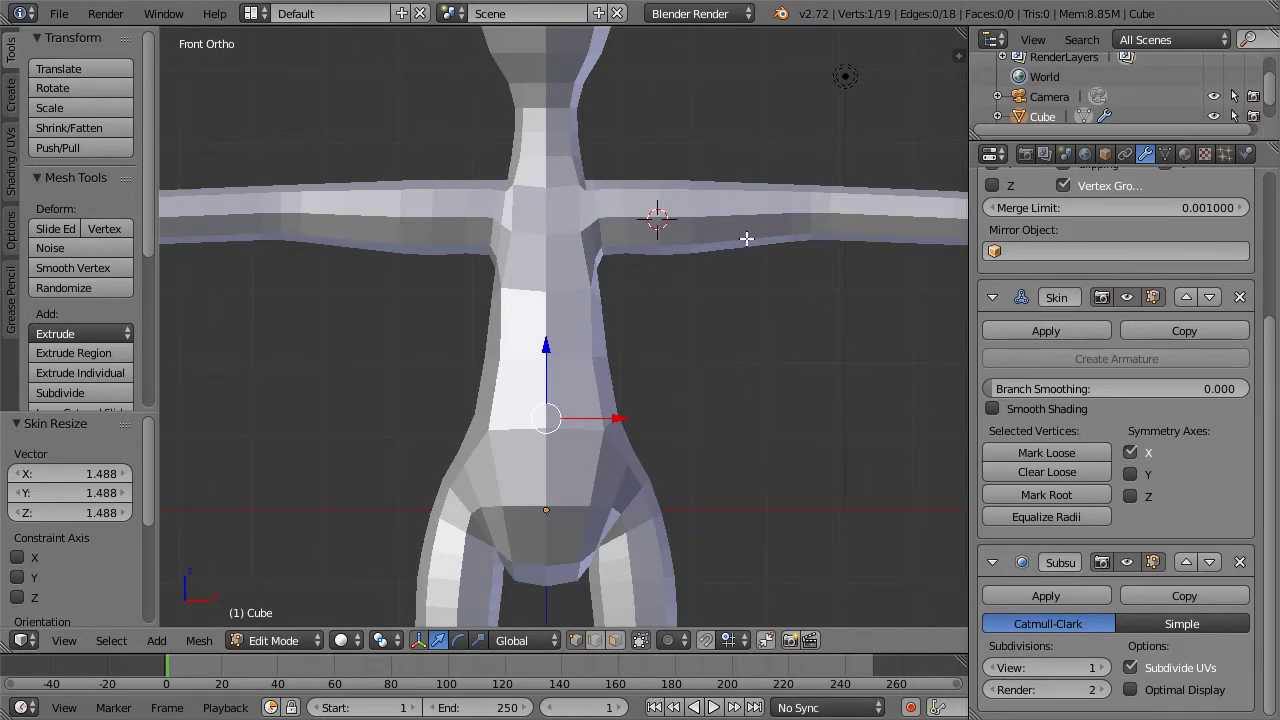
{"action": "scroll", "coordinate": [660, 248], "scroll_direction": "down", "scroll_amount": 2}
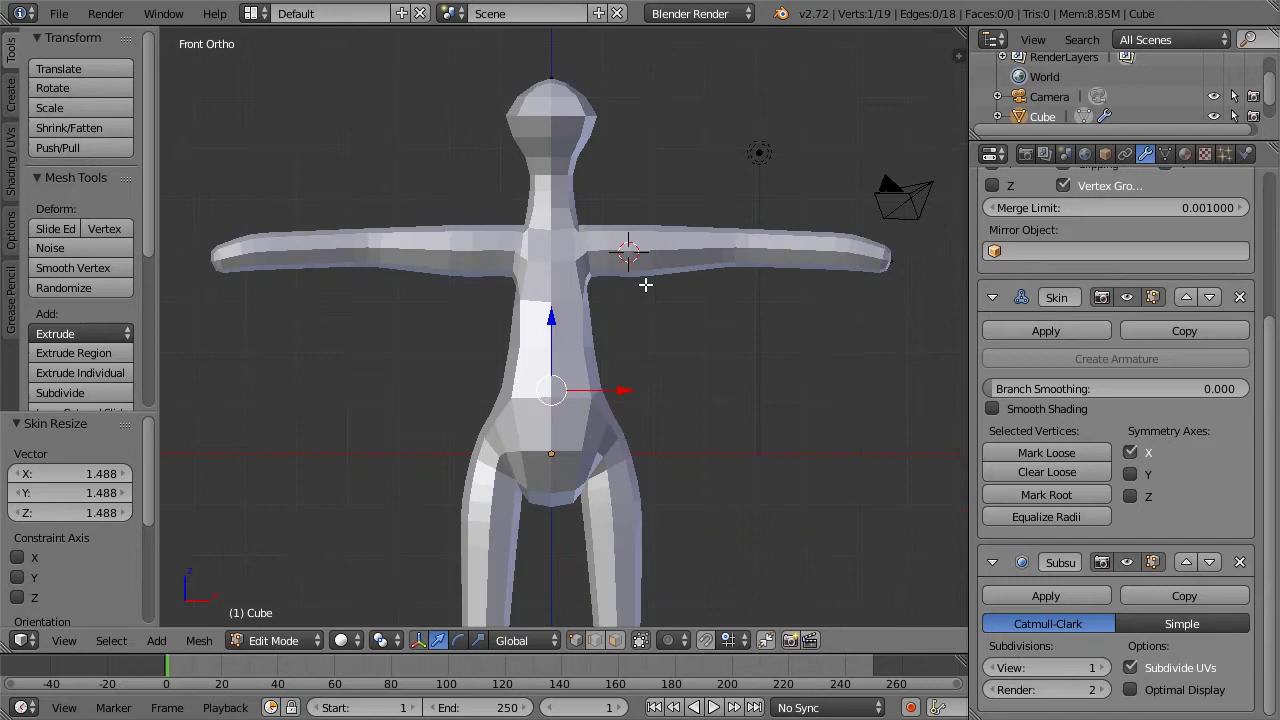
In top wireframe view, extrude a first finger vertex from the arm's end vertex by about 0.68 in X and 0.36 in Y
{"action": "middle_click_drag", "start_coordinate": [646, 285], "coordinate": [637, 326], "text": "shift"}
{"action": "key", "text": "z"}
{"action": "key", "text": "KP_7"}
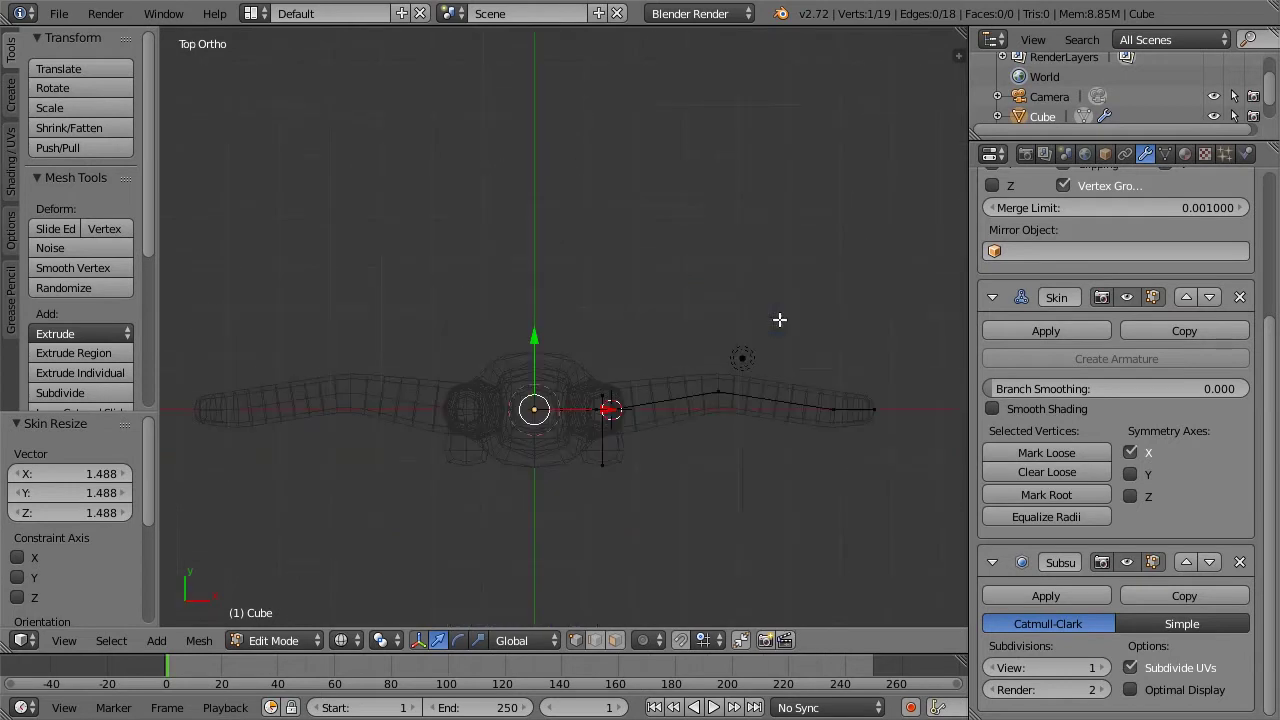
{"action": "scroll", "coordinate": [582, 254], "scroll_direction": "down", "scroll_amount": 3, "text": "ctrl"}
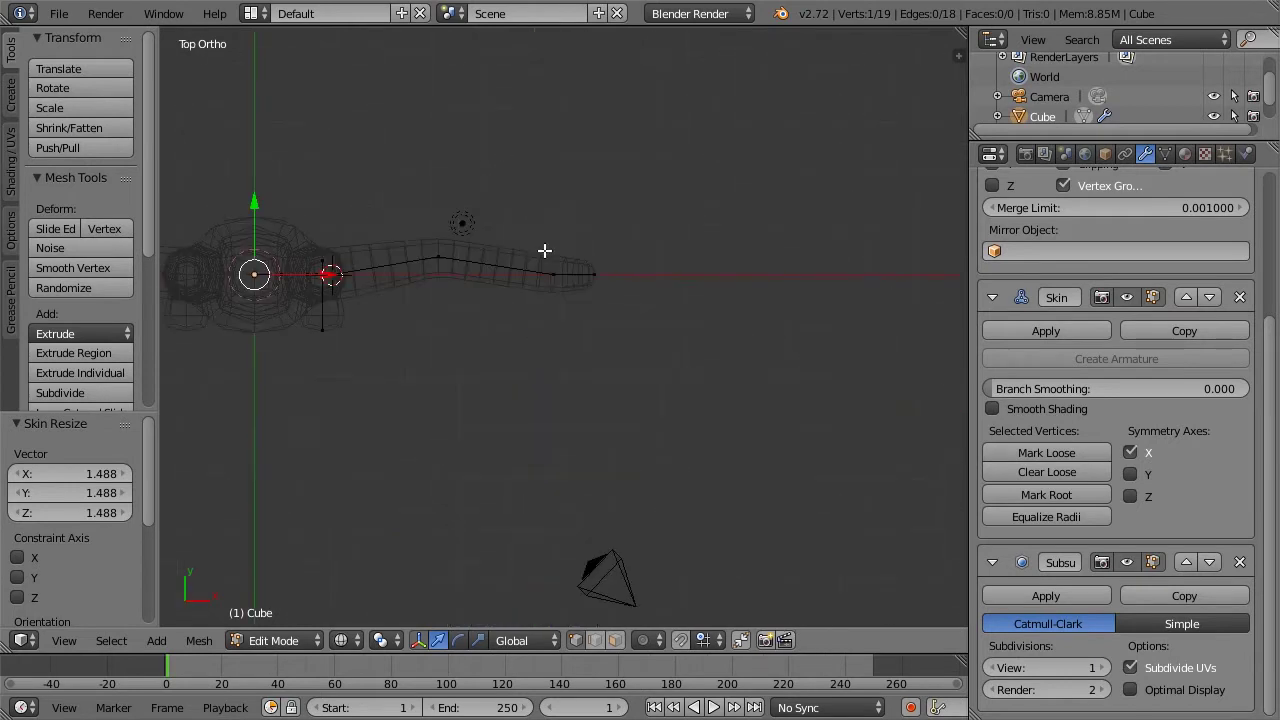
{"action": "scroll", "coordinate": [563, 300], "scroll_direction": "up", "scroll_amount": 5}
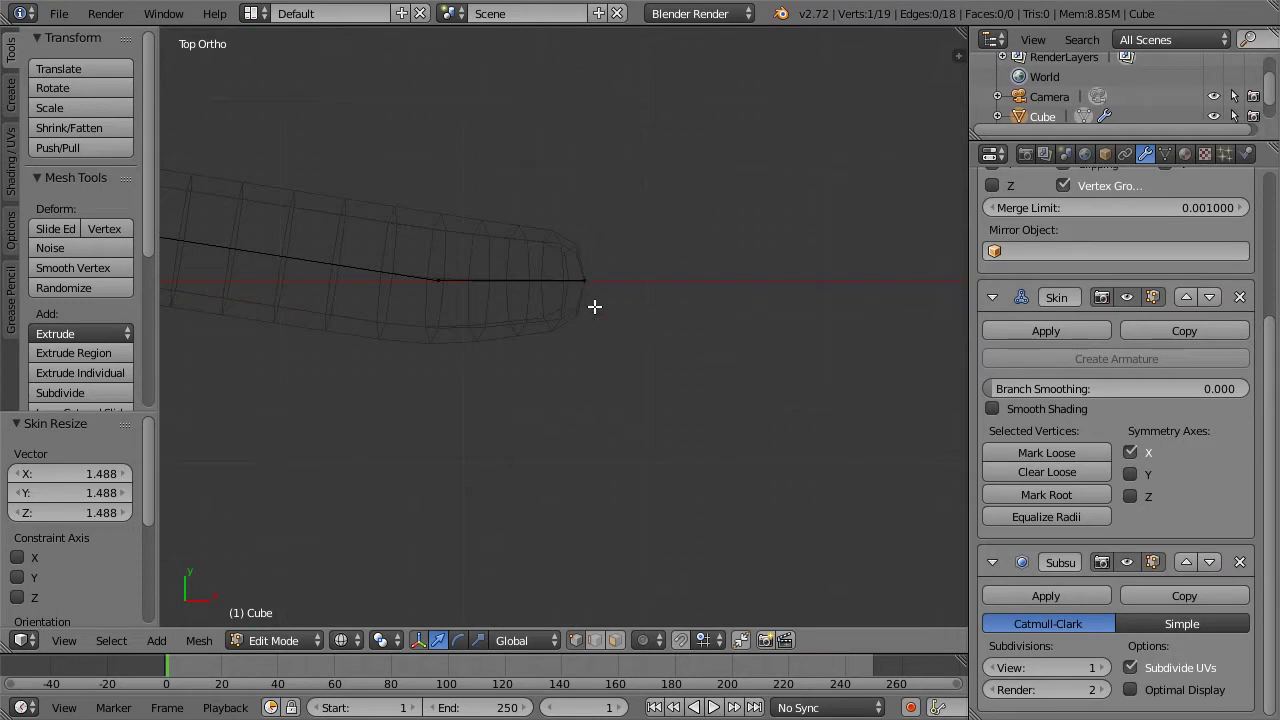
{"action": "scroll", "coordinate": [616, 348], "scroll_direction": "up", "scroll_amount": 3, "text": "shift"}
{"action": "scroll", "coordinate": [616, 348], "scroll_direction": "up", "scroll_amount": 1, "text": "ctrl"}
{"action": "right_click", "coordinate": [618, 355]}
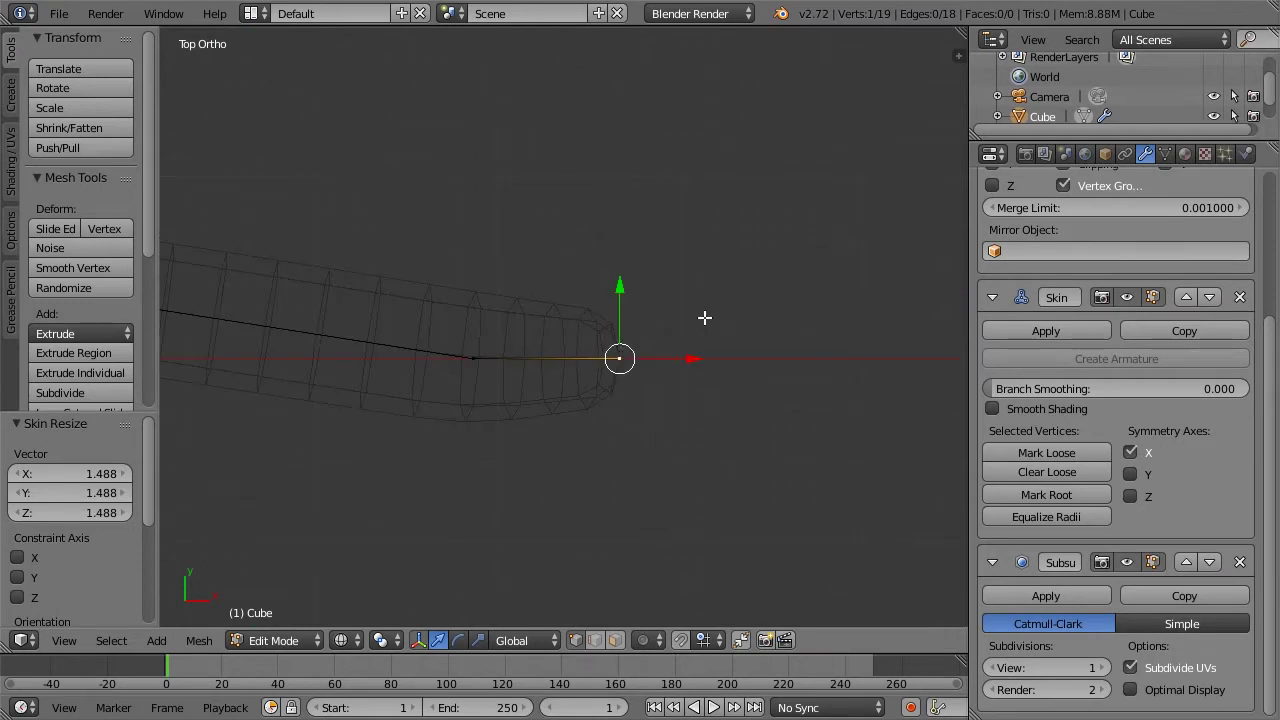
{"action": "scroll", "coordinate": [704, 317], "scroll_direction": "down", "scroll_amount": 4}
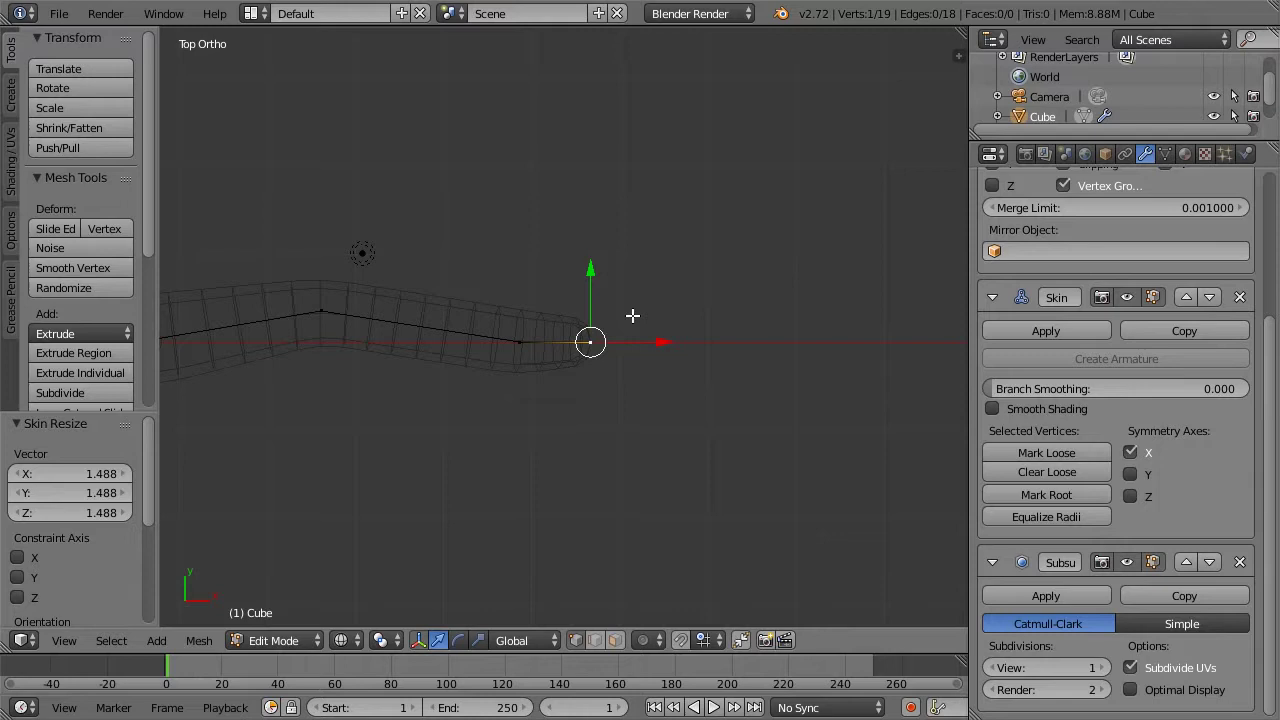
{"action": "key", "text": "e"}
{"action": "left_click", "coordinate": [691, 284]}
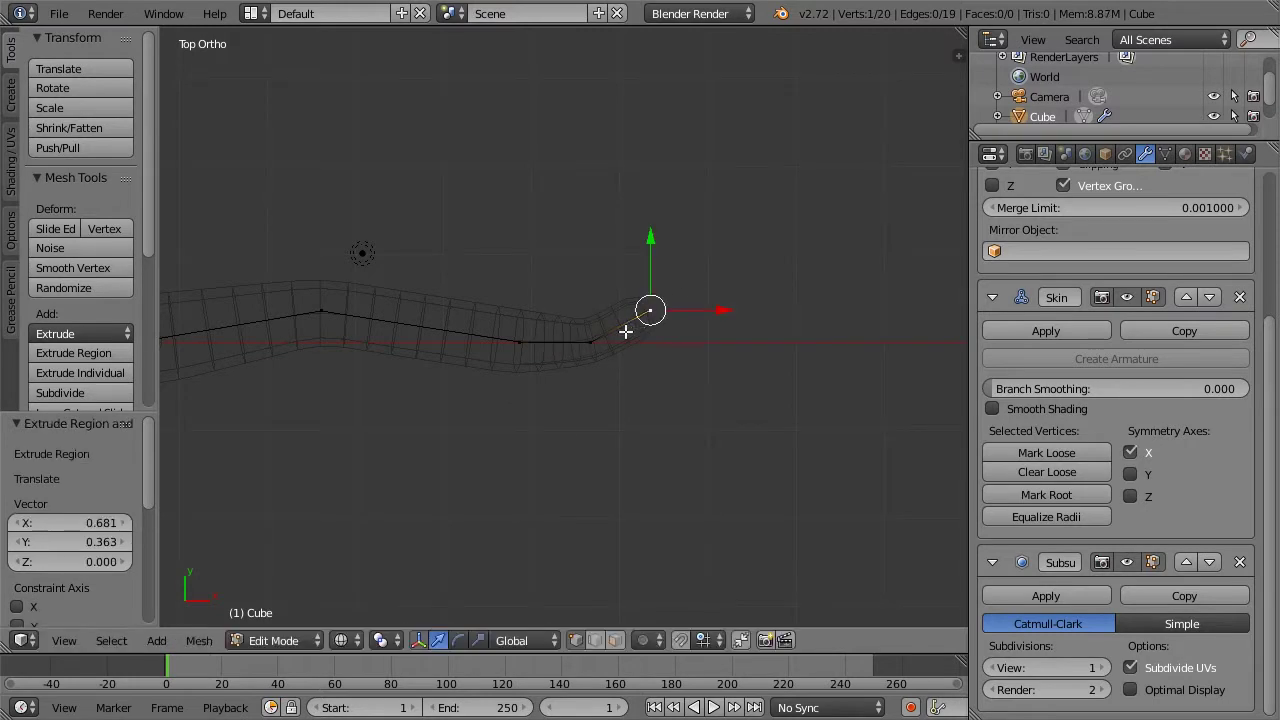
Extrude three more finger vertices from the same hand vertex, fanning them out from straight along the arm to about -0.73 in Y
{"action": "right_click", "coordinate": [591, 343]}
{"action": "key", "text": "e"}
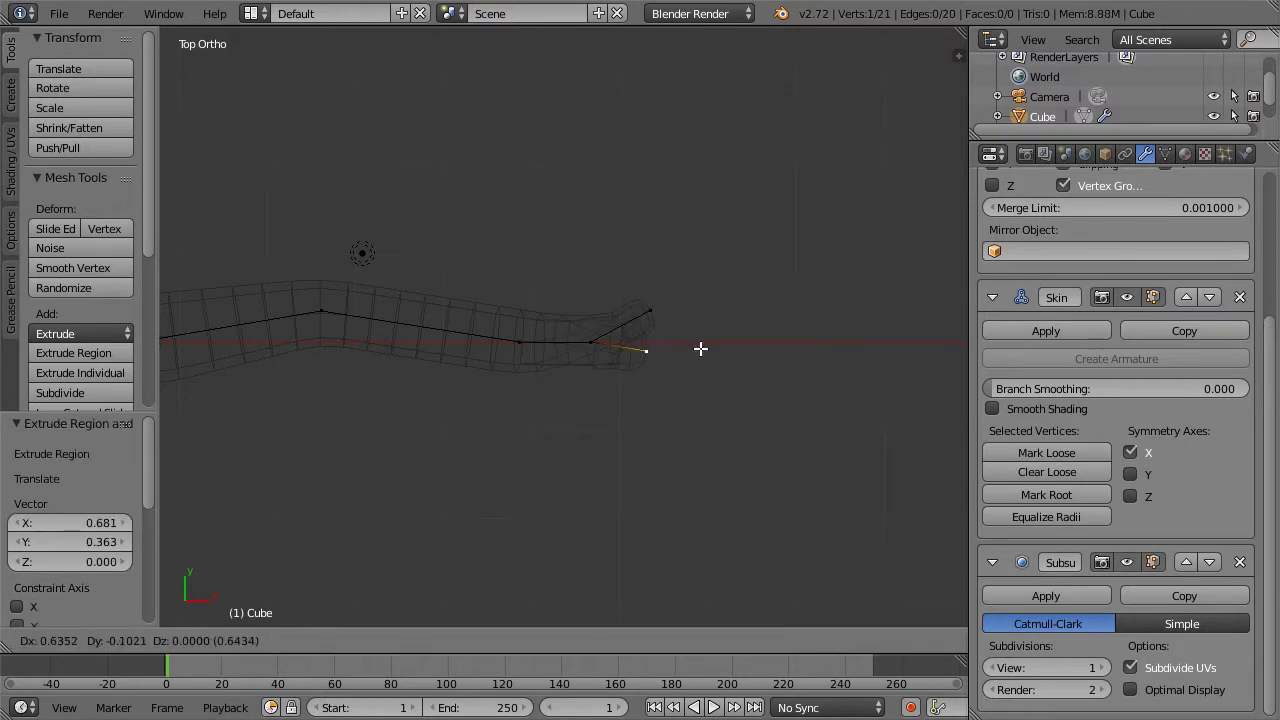
{"action": "left_click", "coordinate": [708, 349]}
{"action": "right_click", "coordinate": [592, 345]}
{"action": "key", "text": "e"}
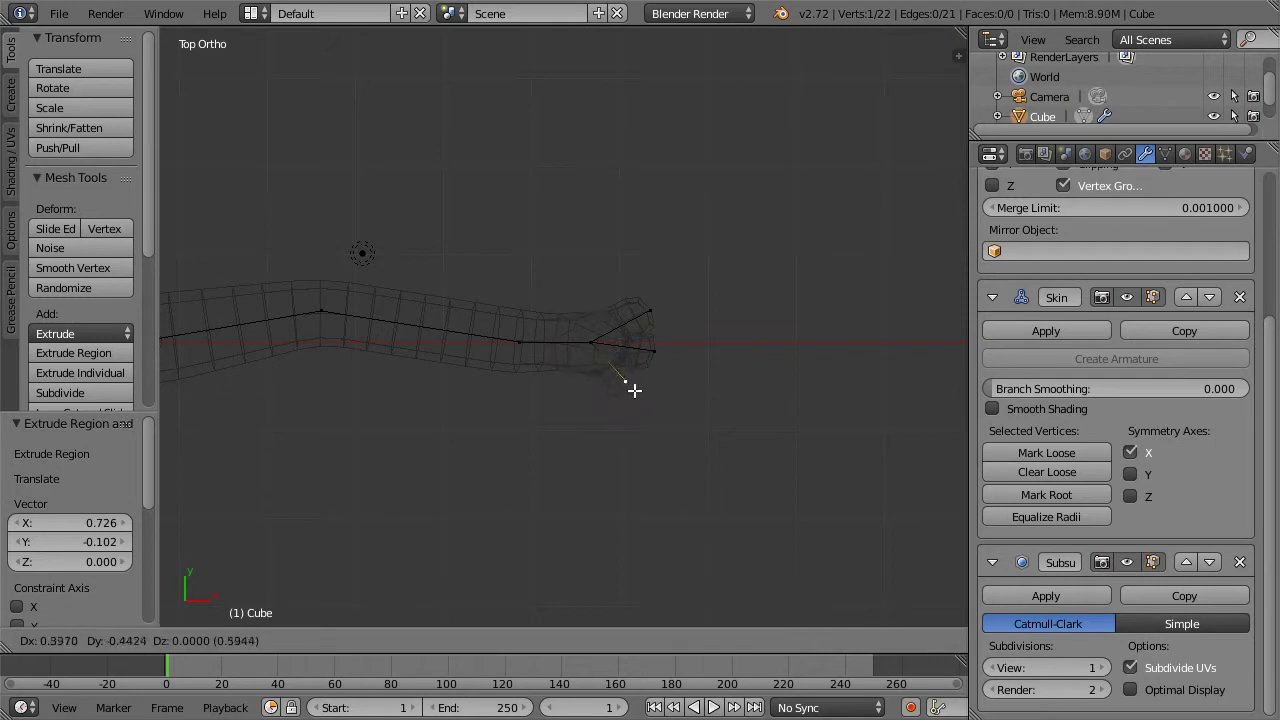
{"action": "left_click", "coordinate": [646, 393]}
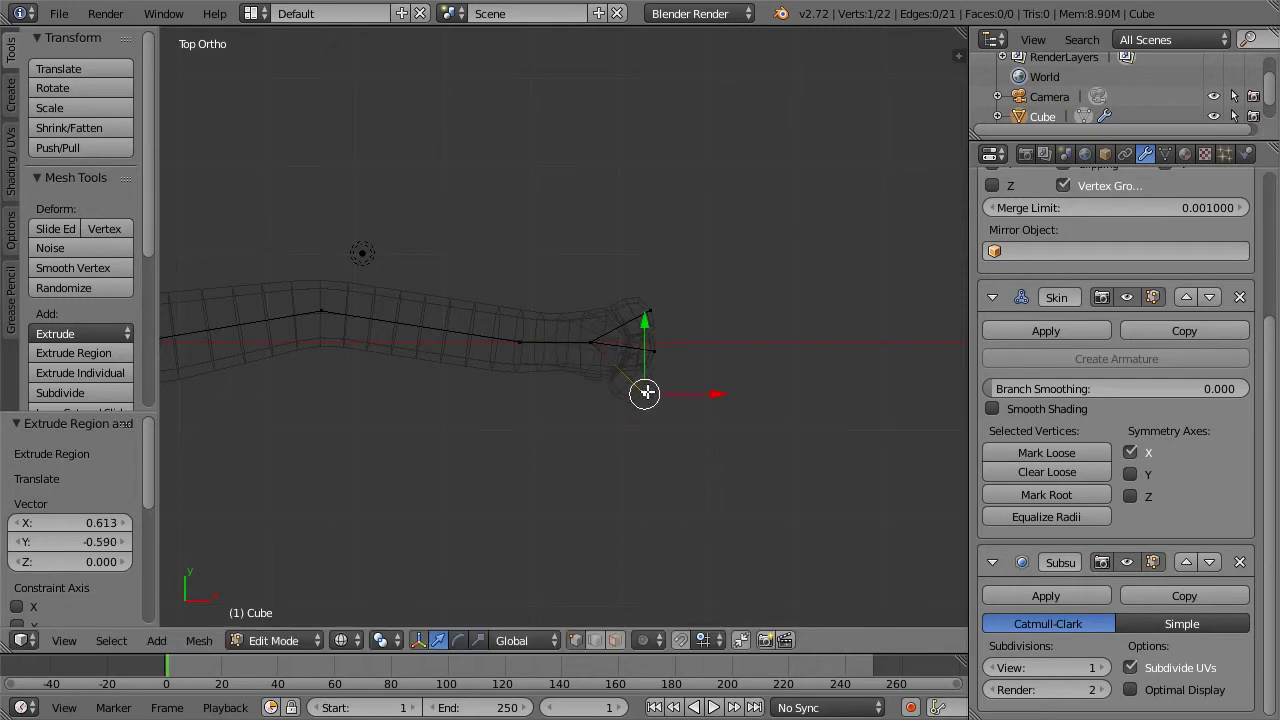
{"action": "right_click", "coordinate": [592, 345]}
{"action": "key", "text": "e"}
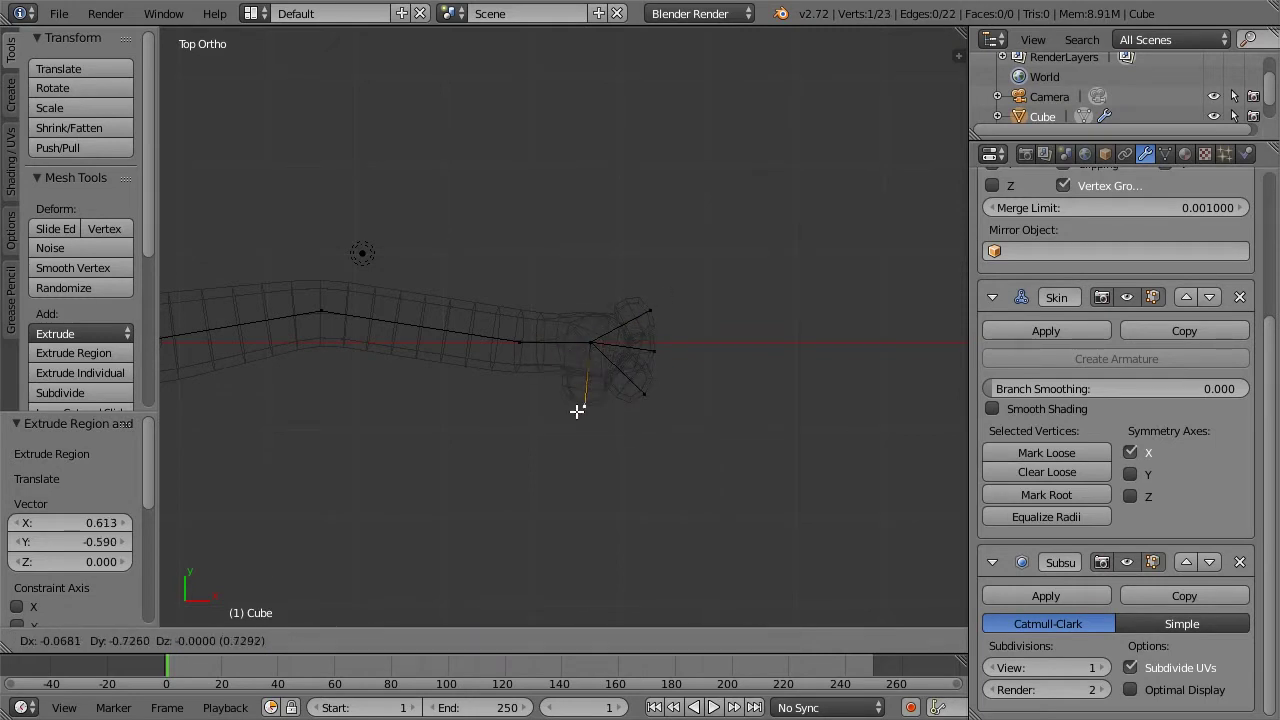
{"action": "left_click", "coordinate": [577, 411]}
Rotate the four fingertip vertices together by about -21.3° and move them about 0.20 in X and 0.24 in Y
{"action": "right_click", "coordinate": [643, 393], "text": "shift"}
{"action": "right_click", "coordinate": [653, 351], "text": "shift"}
{"action": "right_click", "coordinate": [650, 311], "text": "shift"}
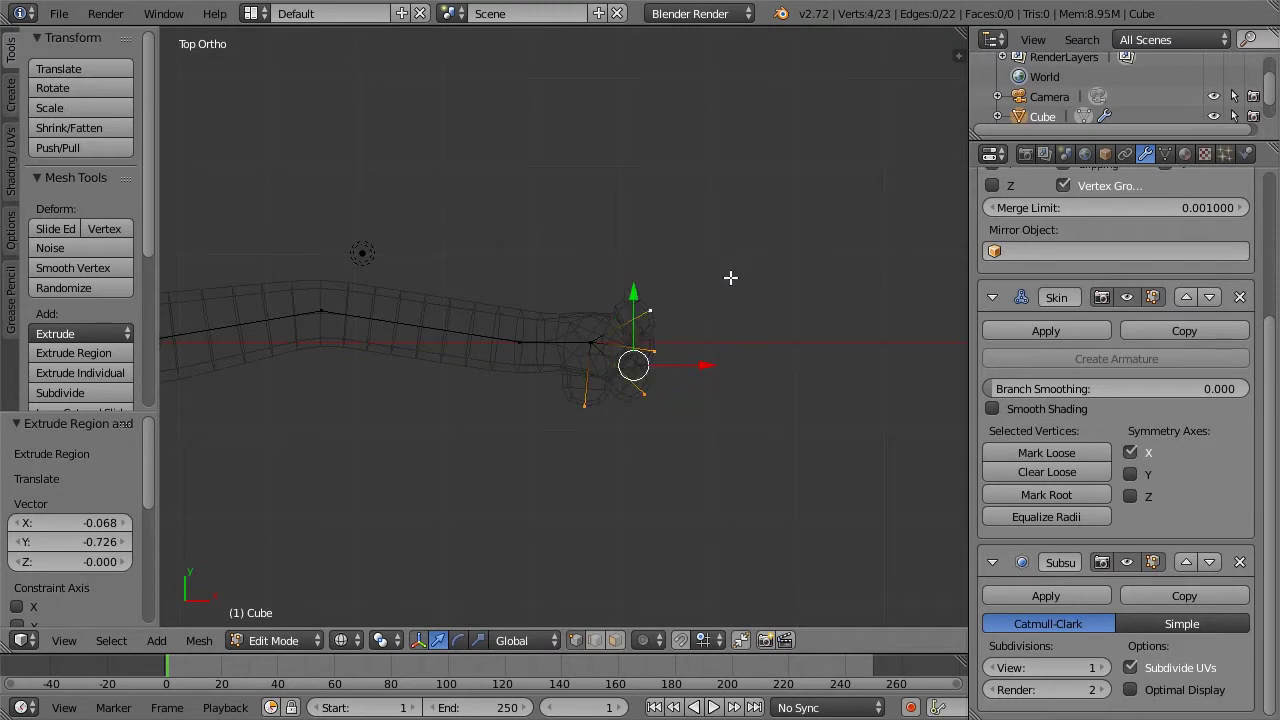
{"action": "key", "text": "r"}
{"action": "left_click", "coordinate": [678, 215]}
{"action": "key", "text": "g"}
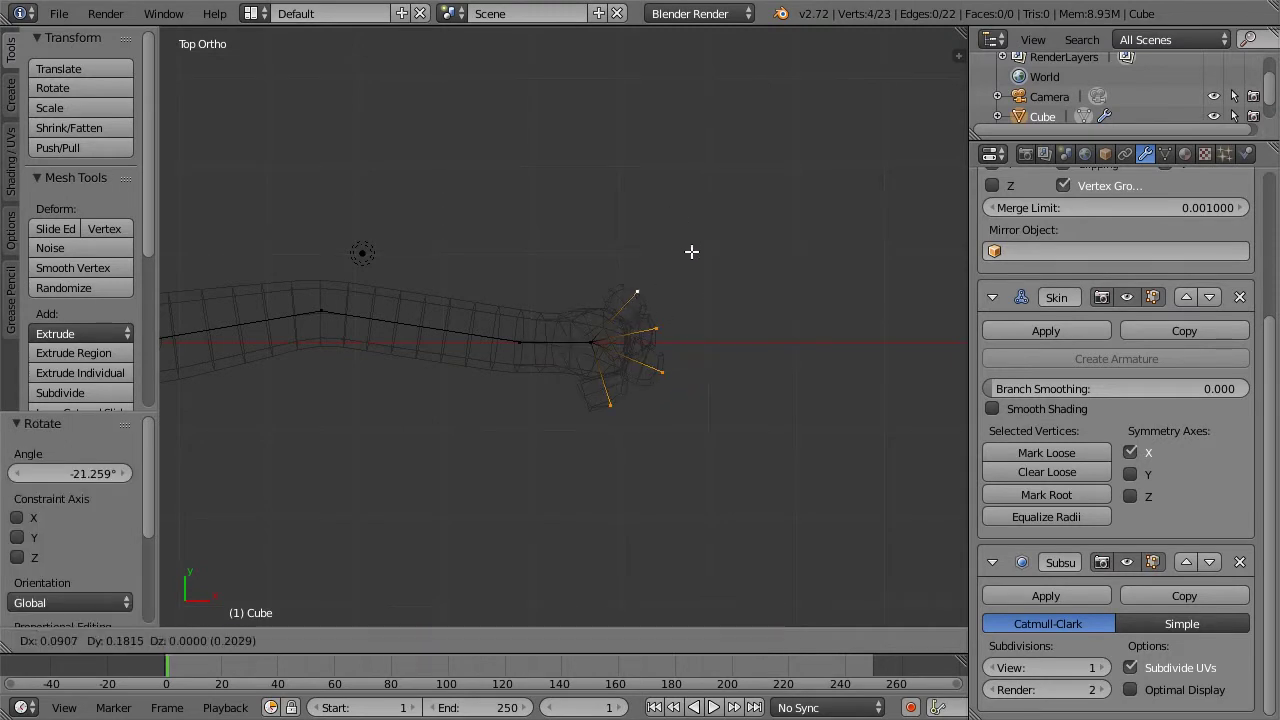
{"action": "left_click", "coordinate": [701, 250]}
Reposition the fingertip vertices into an even fan, shifting the lowest one about 0.42 in X and -0.05 in Y
{"action": "right_click", "coordinate": [643, 299]}
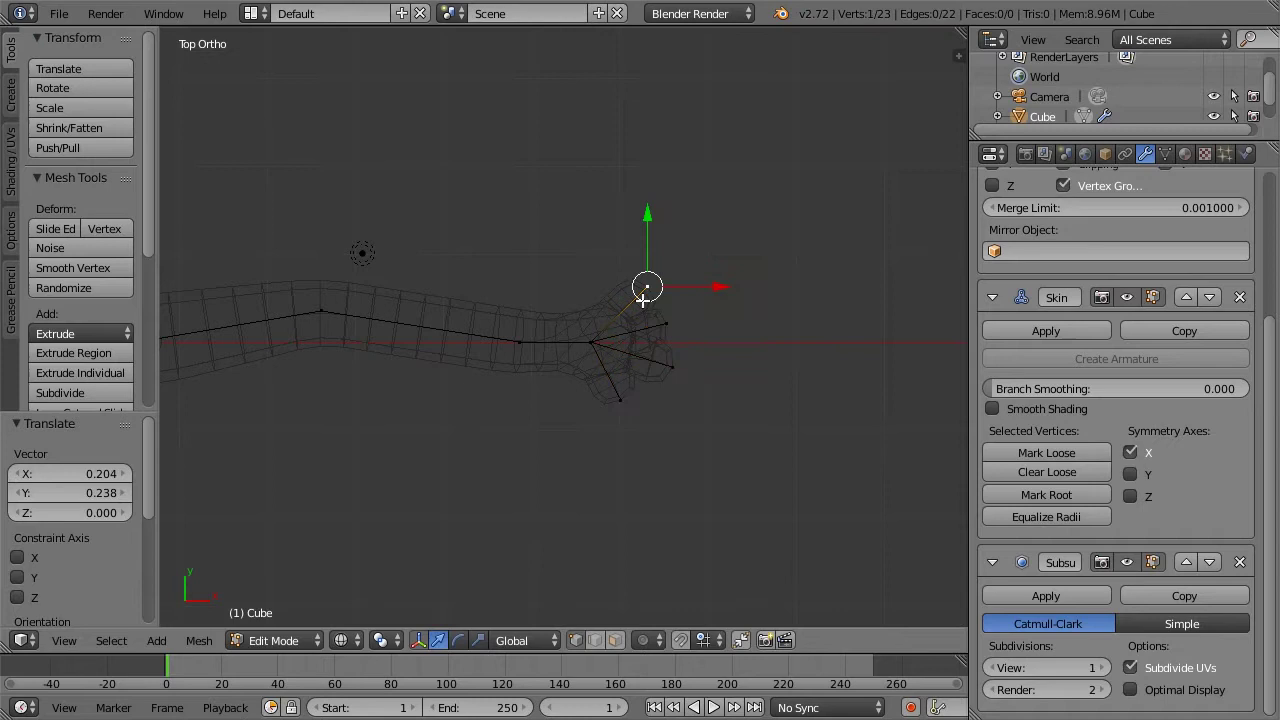
{"action": "right_click", "coordinate": [666, 321], "text": "shift"}
{"action": "key", "text": "g"}
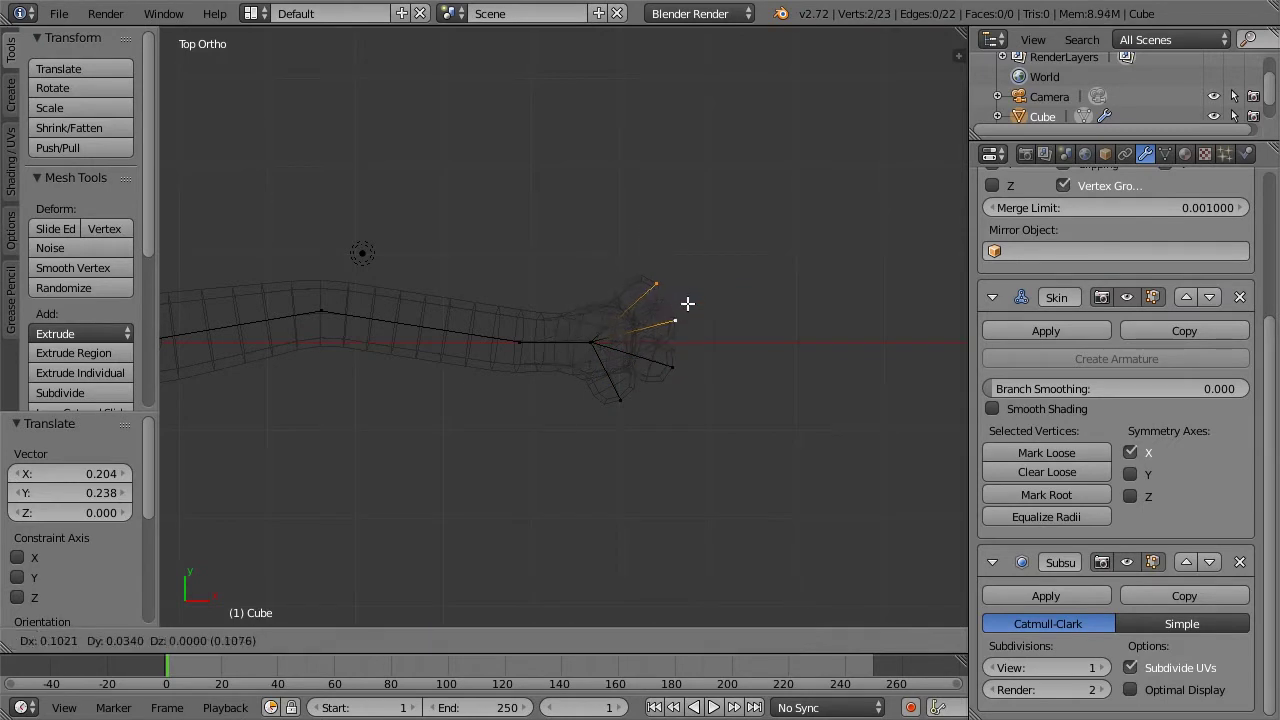
{"action": "left_click", "coordinate": [688, 303]}
{"action": "key", "text": "g"}
{"action": "left_click", "coordinate": [677, 362]}
{"action": "right_click", "coordinate": [620, 400]}
{"action": "key", "text": "g"}
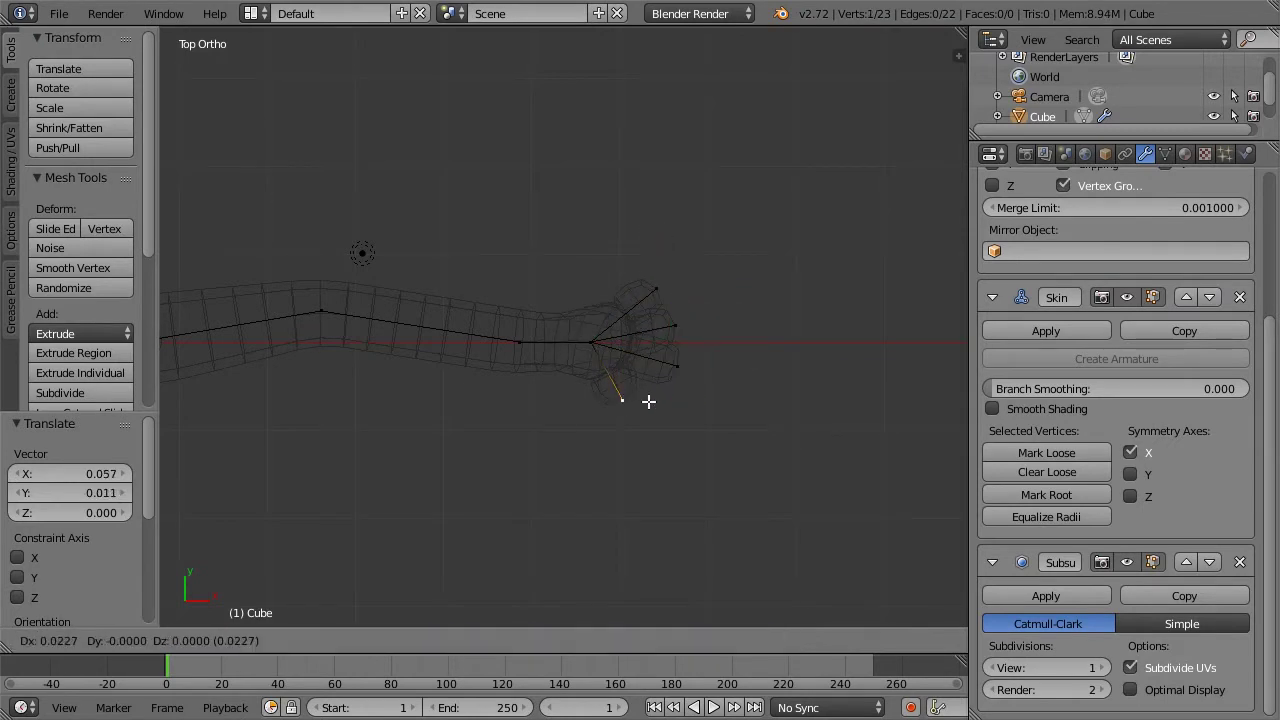
{"action": "left_click", "coordinate": [657, 402]}
Extrude a thumb vertex from the hand vertex, nearly straight along negative Y
{"action": "right_click", "coordinate": [594, 343]}
{"action": "key", "text": "e"}
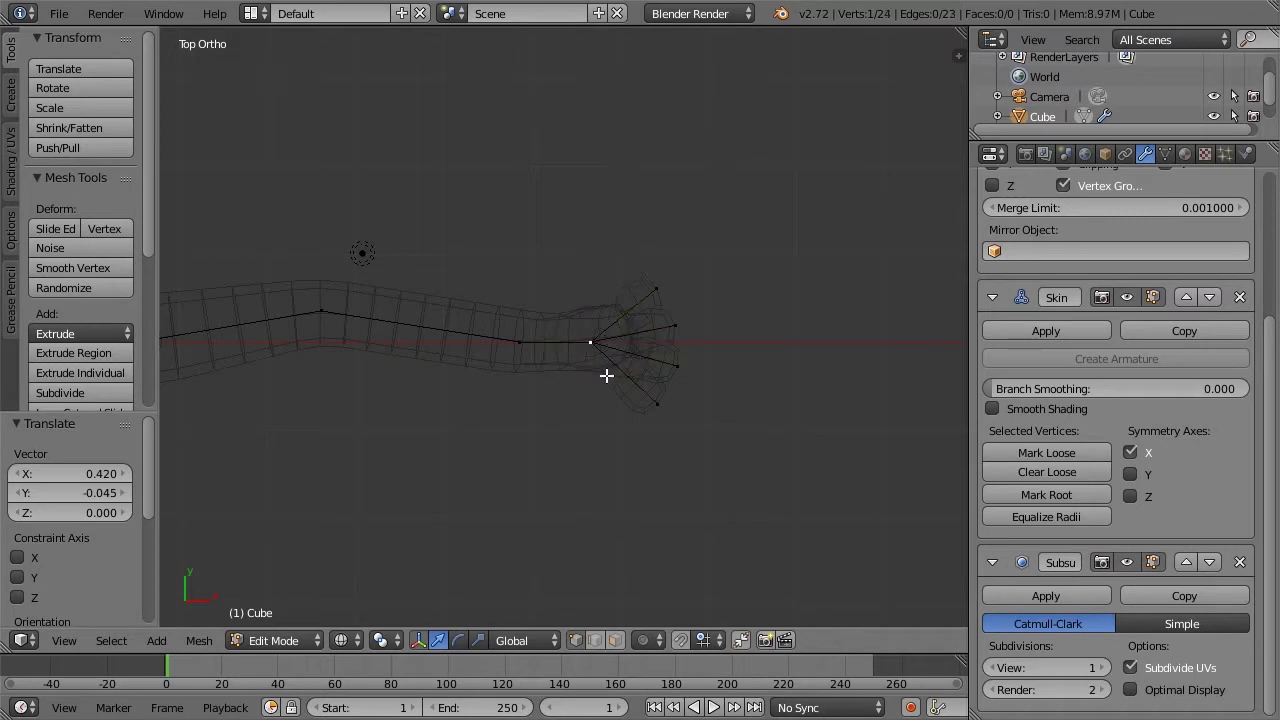
{"action": "left_click", "coordinate": [606, 396]}
{"action": "key", "text": "a"}
{"action": "key", "text": "shift+a"}
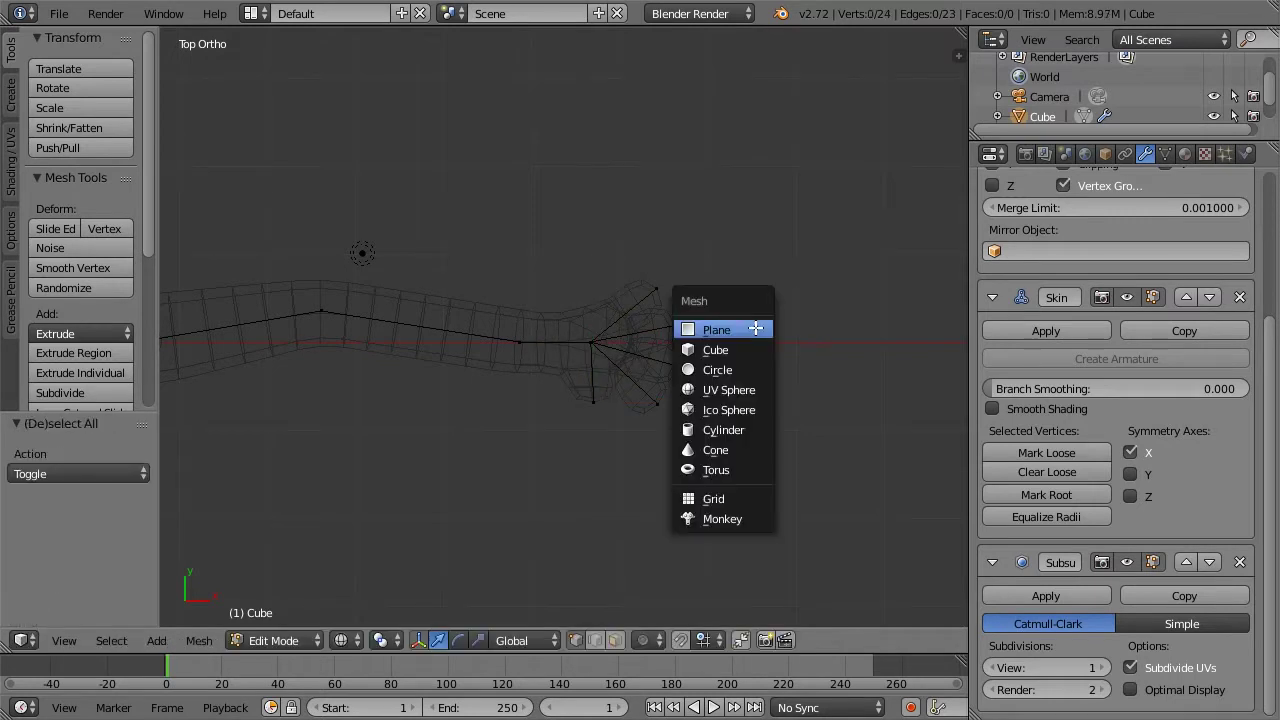
{"action": "left_click", "coordinate": [745, 370]}
{"action": "scroll", "coordinate": [482, 351], "scroll_direction": "down", "scroll_amount": 2}
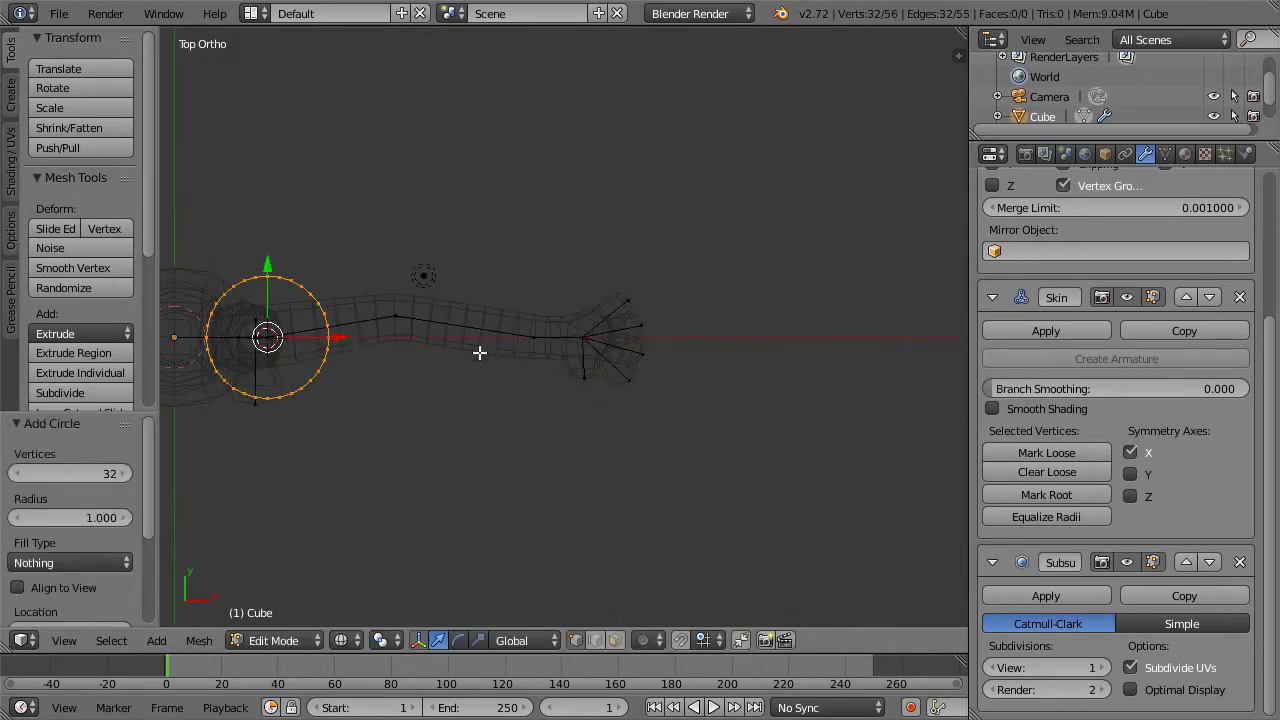
{"action": "key", "text": "g"}
{"action": "left_click", "coordinate": [686, 335]}
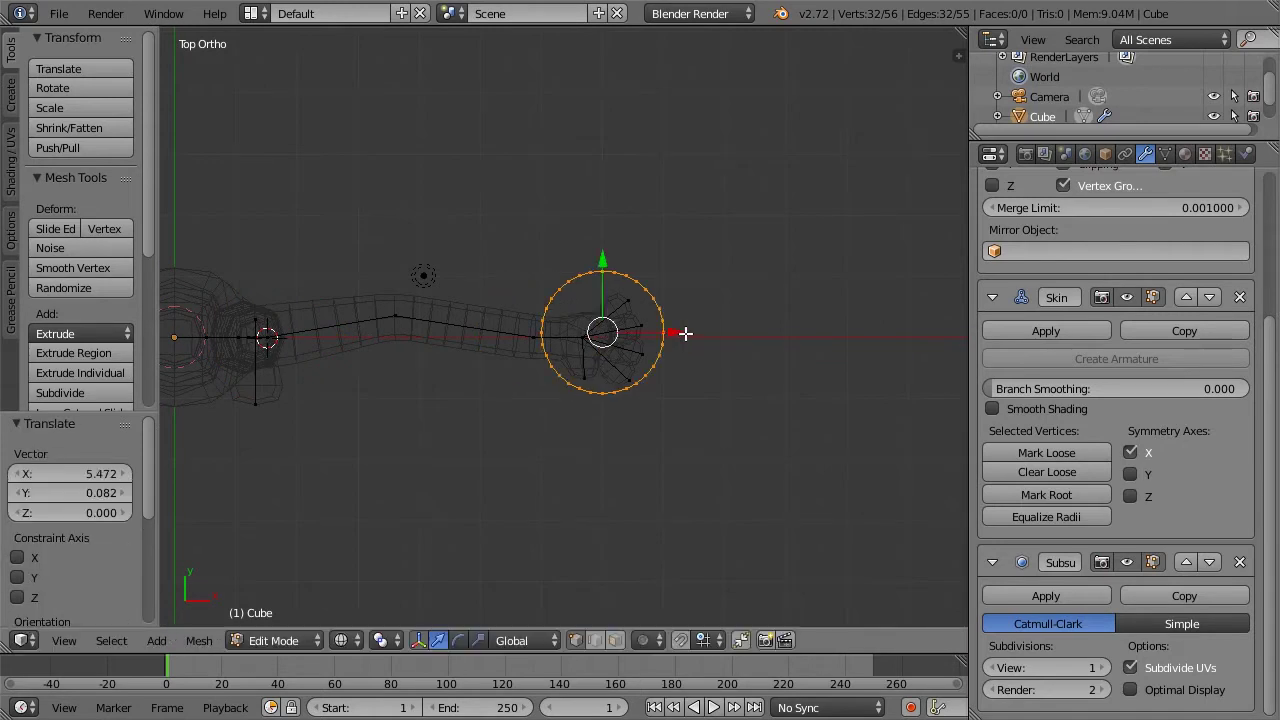
{"action": "scroll", "coordinate": [746, 327], "scroll_direction": "up", "scroll_amount": 3}
{"action": "key", "text": "s"}
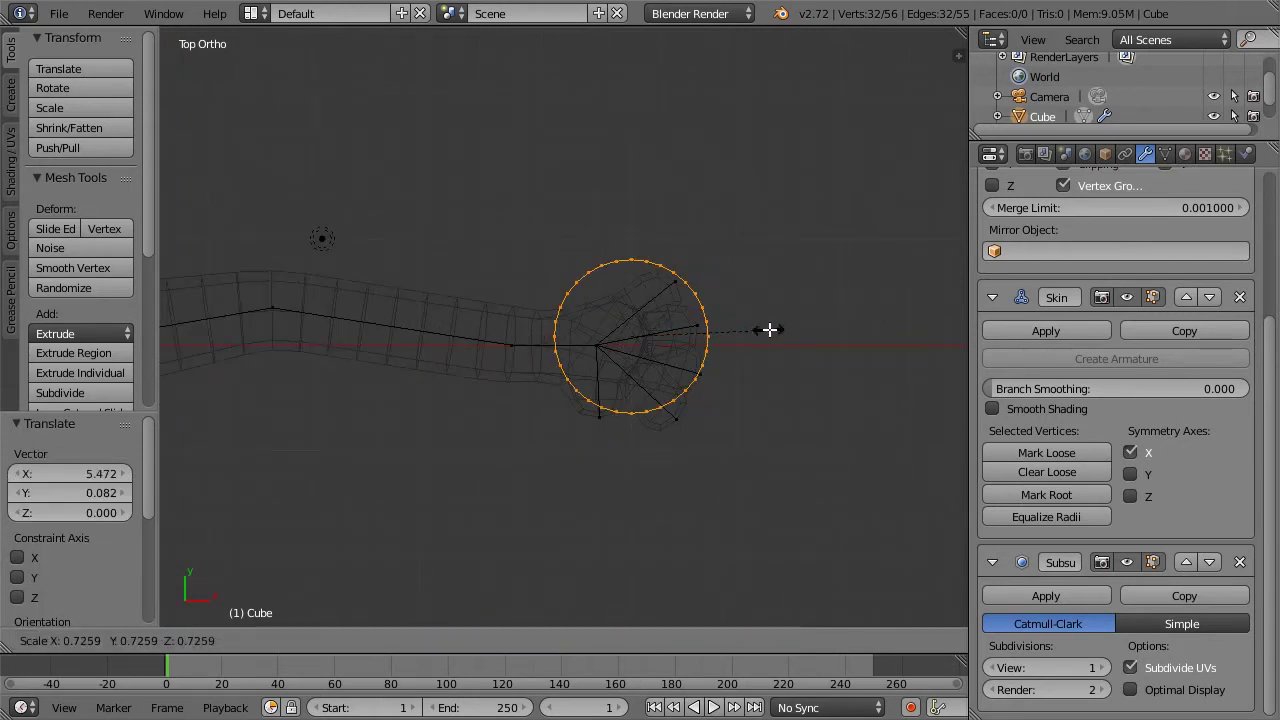
{"action": "left_click", "coordinate": [769, 330]}
{"action": "key", "text": "x"}
{"action": "left_click", "coordinate": [769, 330]}
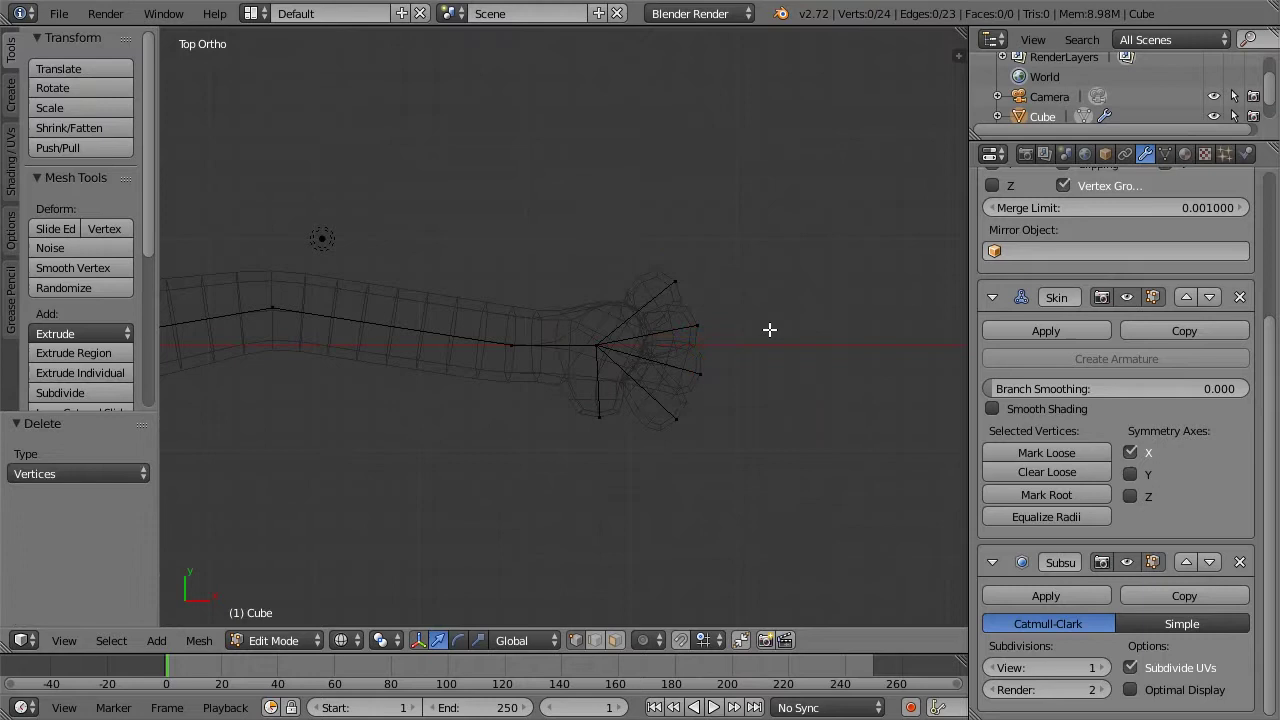
Examine the new fingers and arms in wireframe from perspective, front and top views, comparing the skinned mesh with its vertex chain
{"action": "scroll", "coordinate": [780, 329], "scroll_direction": "down", "scroll_amount": 5}
{"action": "middle_click_drag", "start_coordinate": [466, 373], "coordinate": [541, 344], "text": "shift"}
{"action": "scroll", "coordinate": [550, 338], "scroll_direction": "up", "scroll_amount": 2}
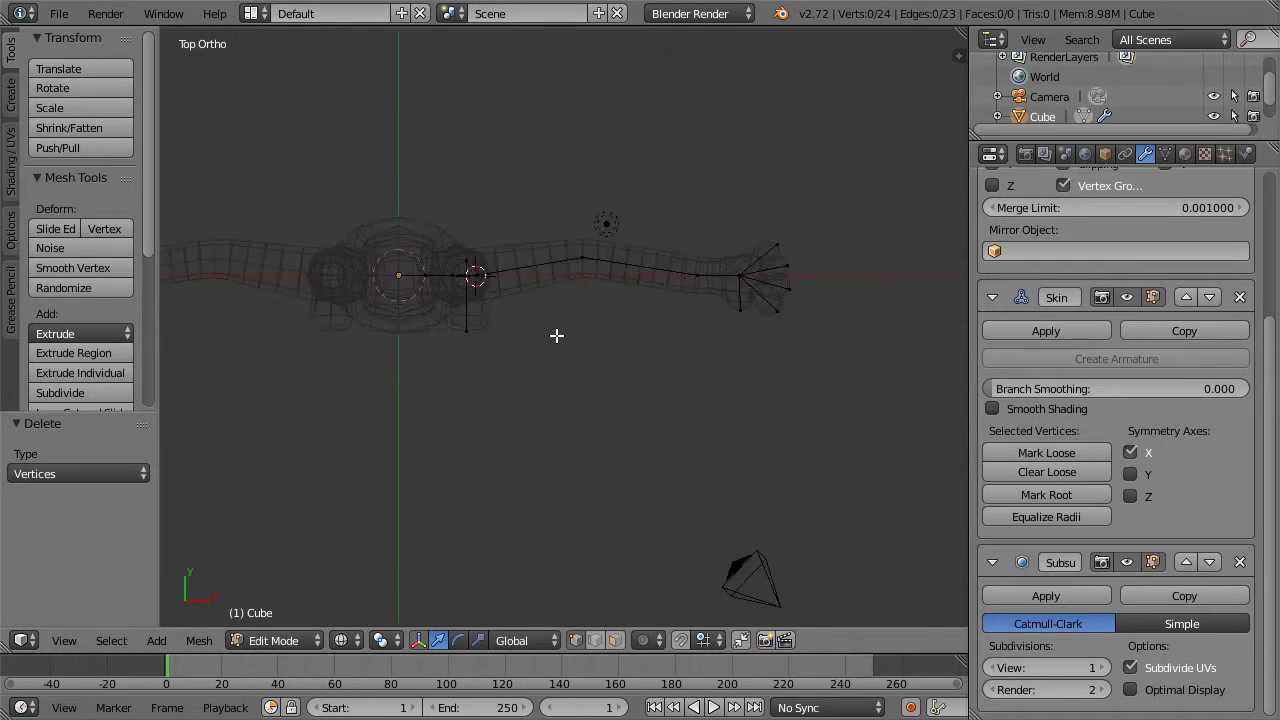
{"action": "key", "text": "Tab"}
{"action": "middle_click_drag", "start_coordinate": [520, 265], "coordinate": [516, 248]}
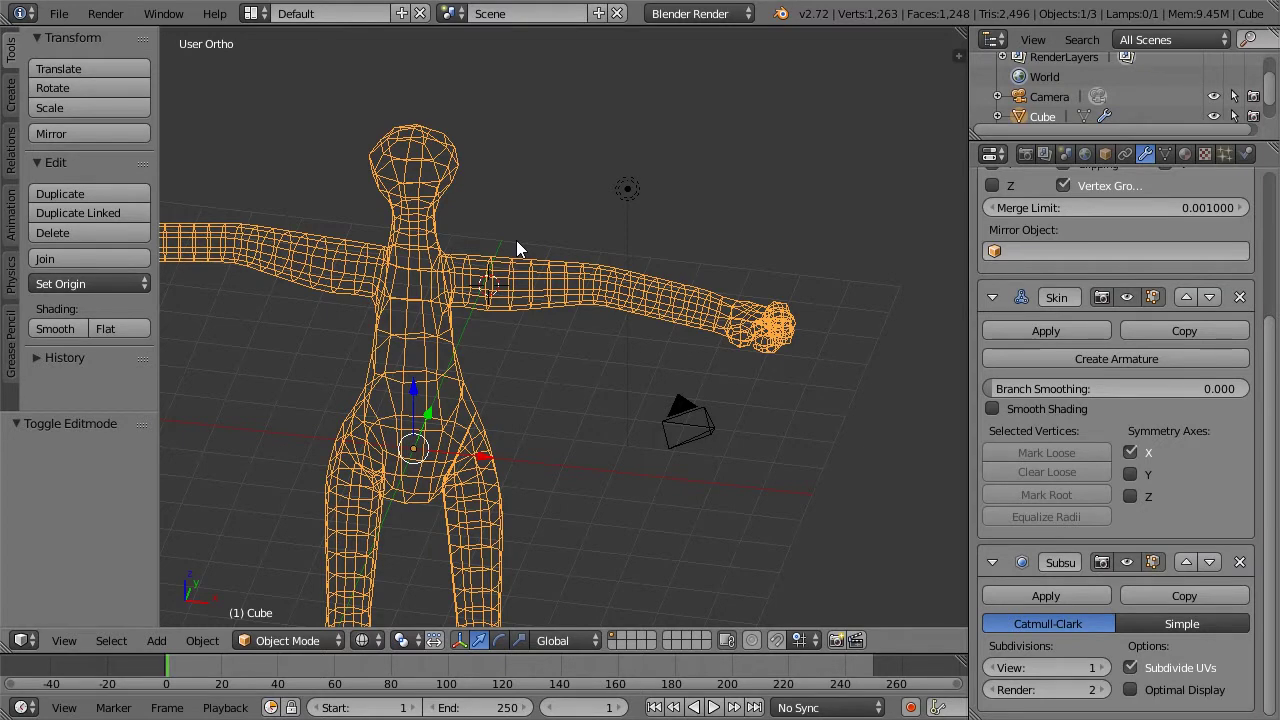
{"action": "key", "text": "KP_1"}
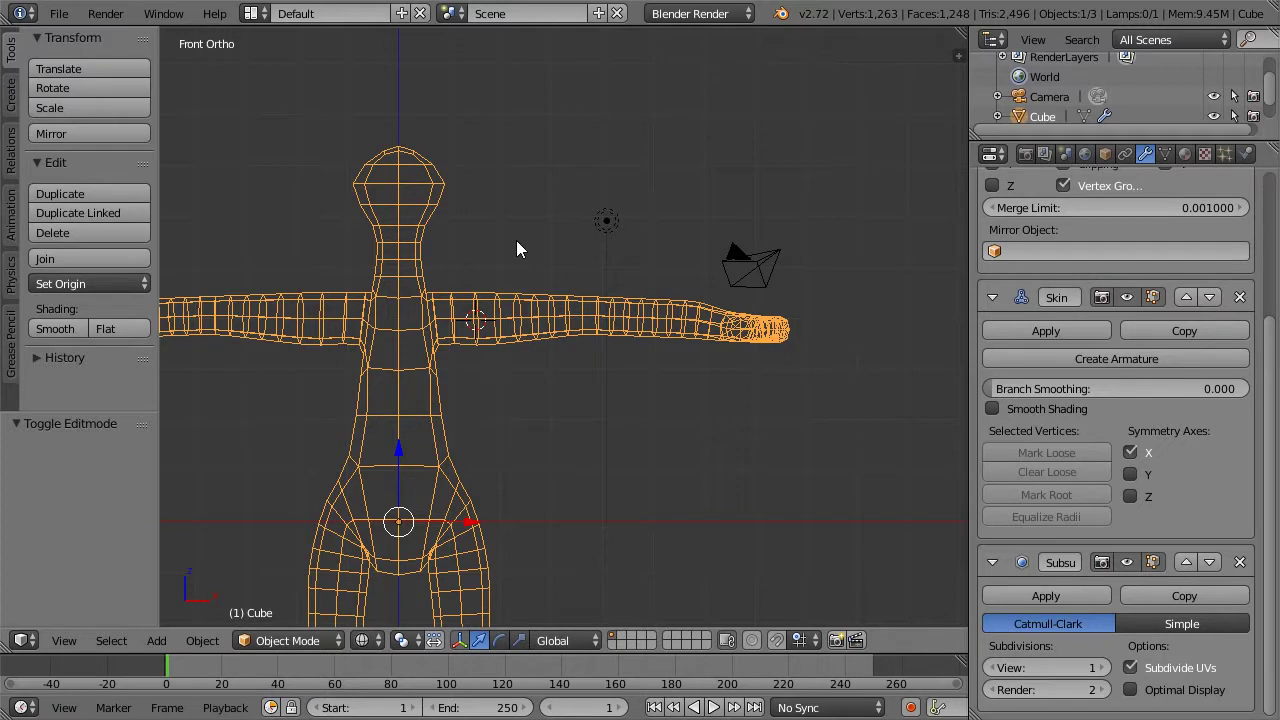
{"action": "key", "text": "KP_7"}
{"action": "key", "text": "KP_1"}
{"action": "key", "text": "KP_7"}
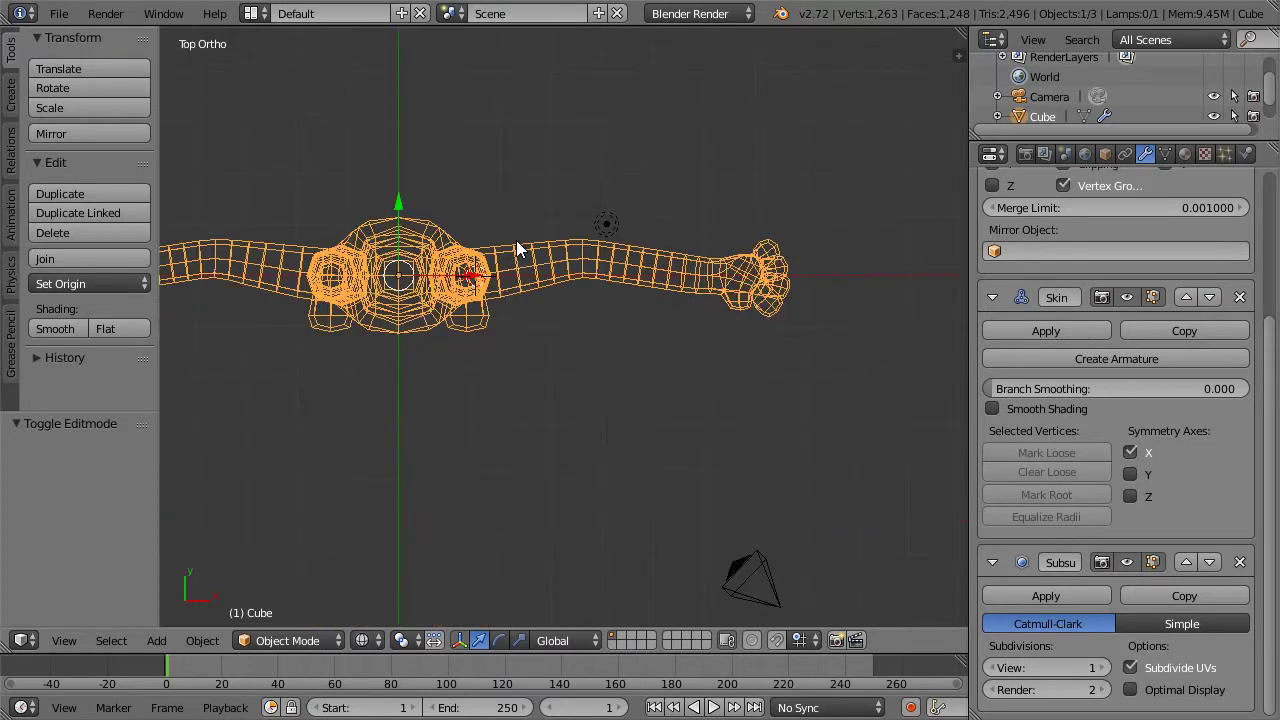
{"action": "key", "text": "KP_1"}
{"action": "key", "text": "Tab"}
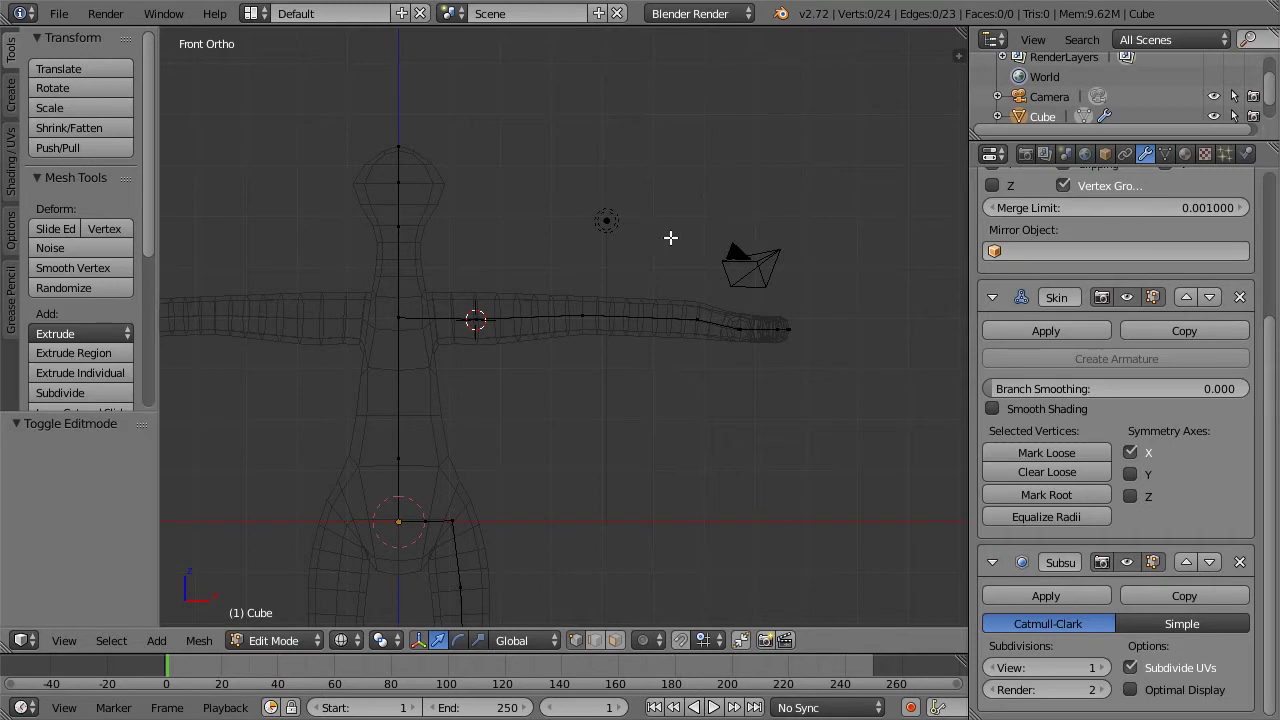
{"action": "key", "text": "Tab"}
{"action": "key", "text": "Tab"}
{"action": "key", "text": "KP_7"}
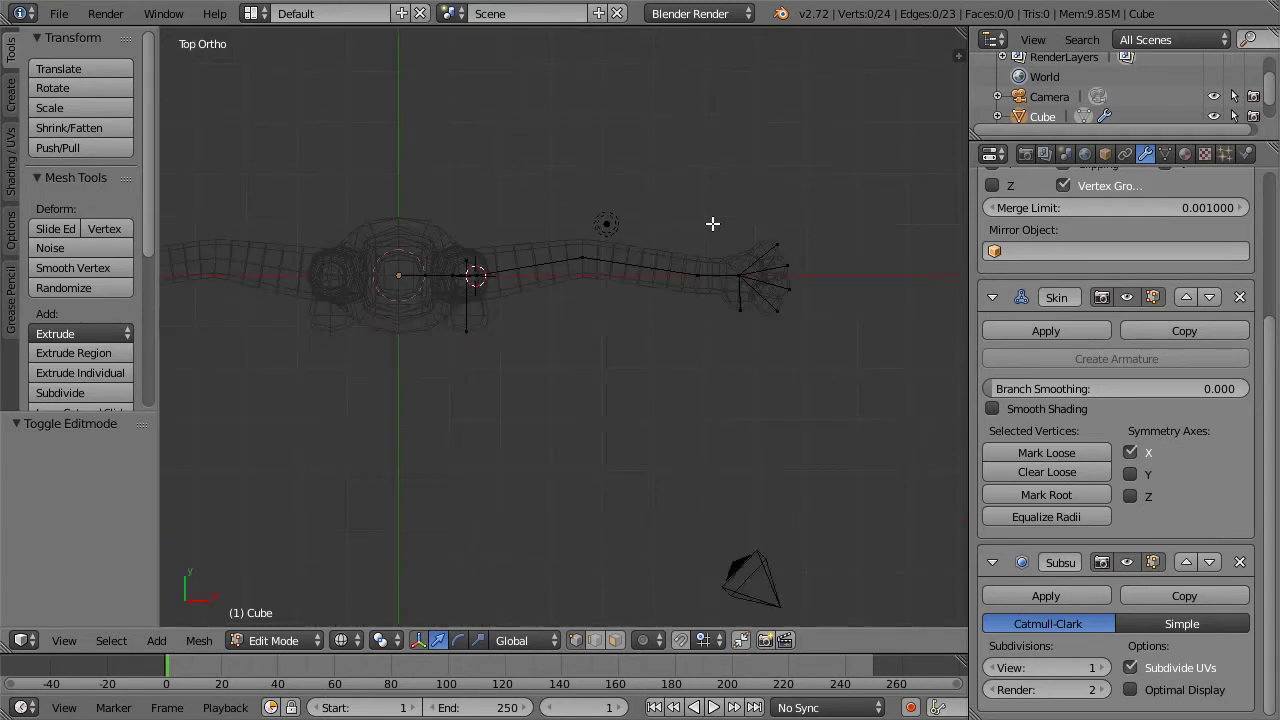
Inspect the skinned fingers and their edit-mode vertices up close from above
{"action": "key", "text": "Tab"}
{"action": "scroll", "coordinate": [712, 223], "scroll_direction": "up", "scroll_amount": 2}
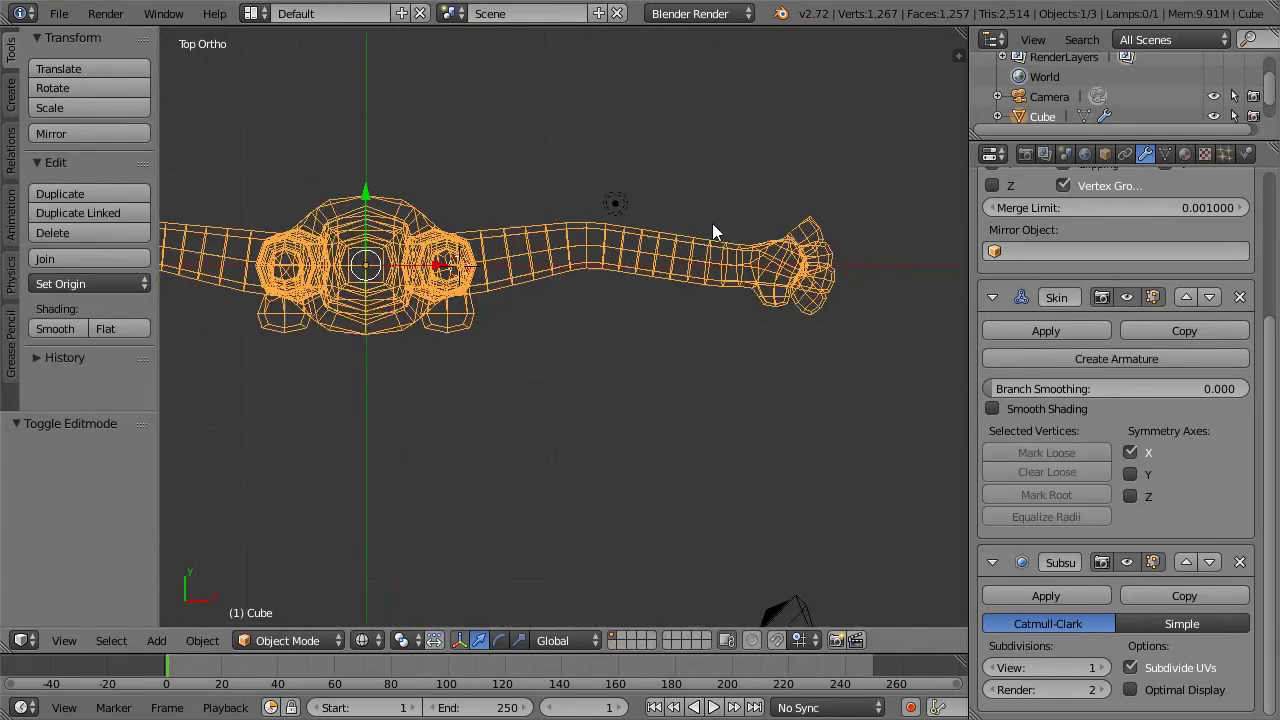
{"action": "middle_click_drag", "start_coordinate": [443, 292], "coordinate": [118, 351], "text": "shift"}
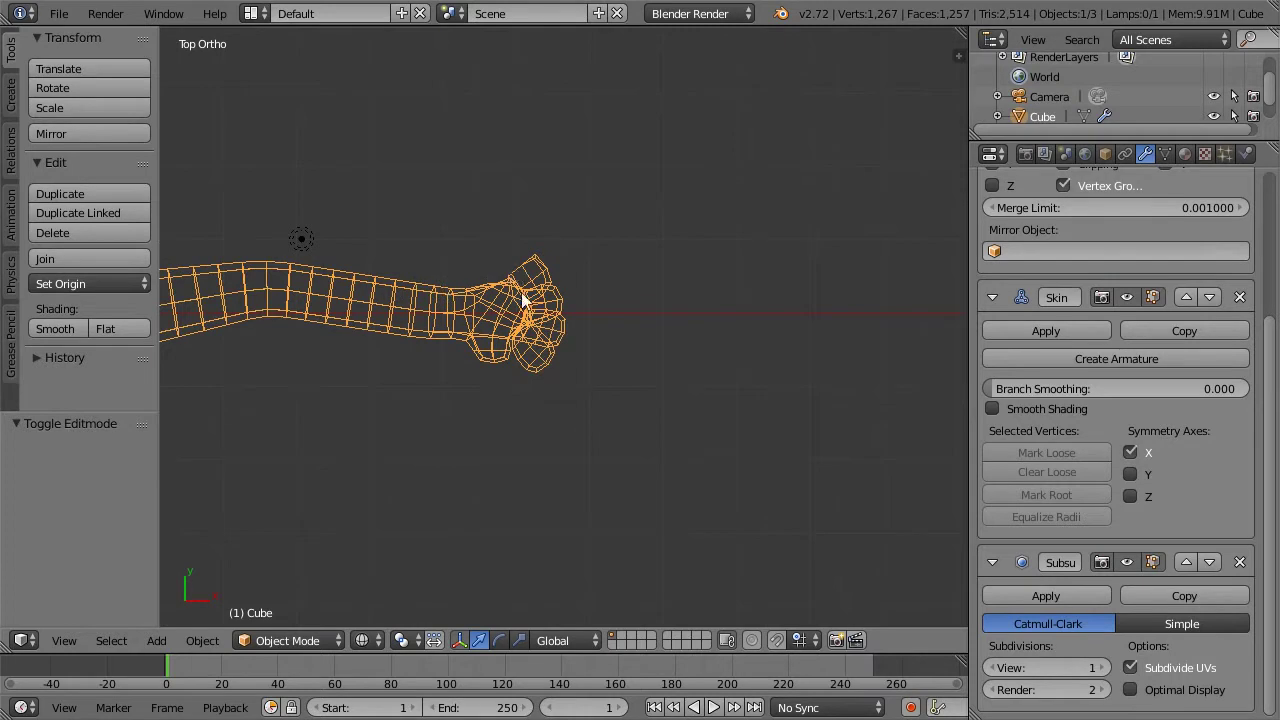
{"action": "key", "text": "Tab"}
{"action": "right_click", "coordinate": [441, 301]}
{"action": "left_click", "coordinate": [536, 394], "text": "ctrl"}
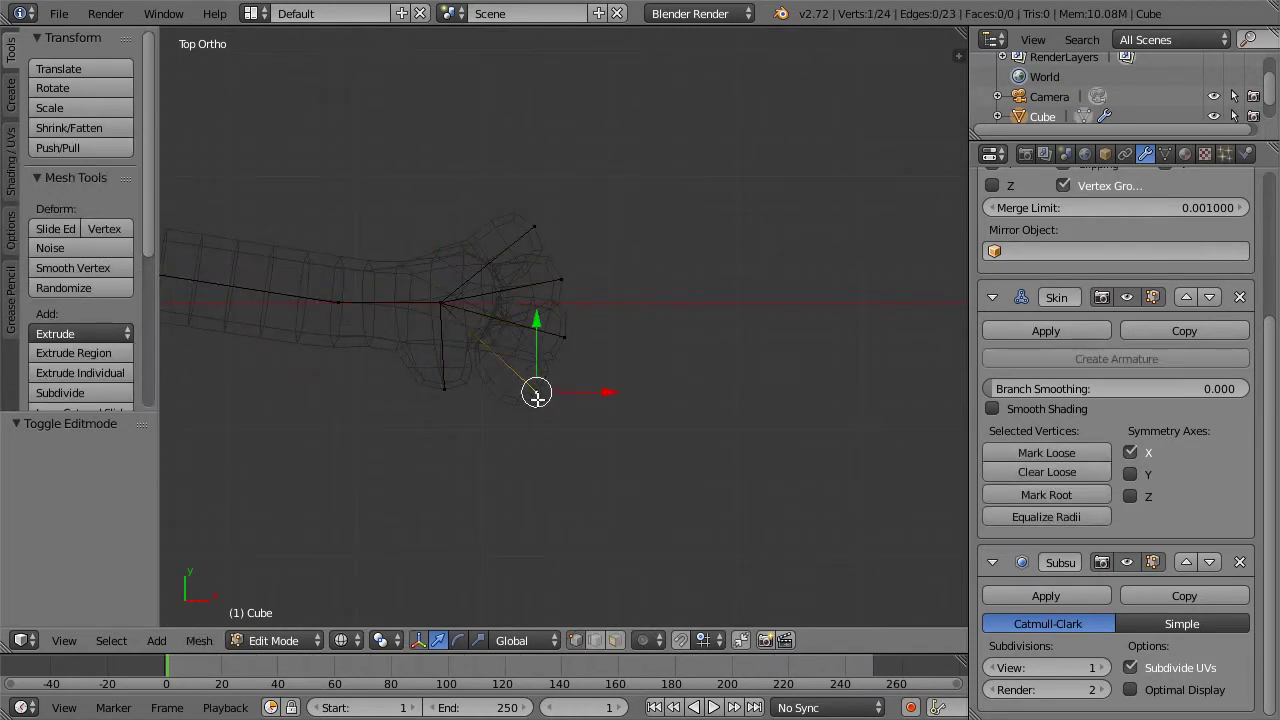
{"action": "left_click_drag", "start_coordinate": [537, 397], "coordinate": [549, 306]}
{"action": "key", "text": "Tab"}
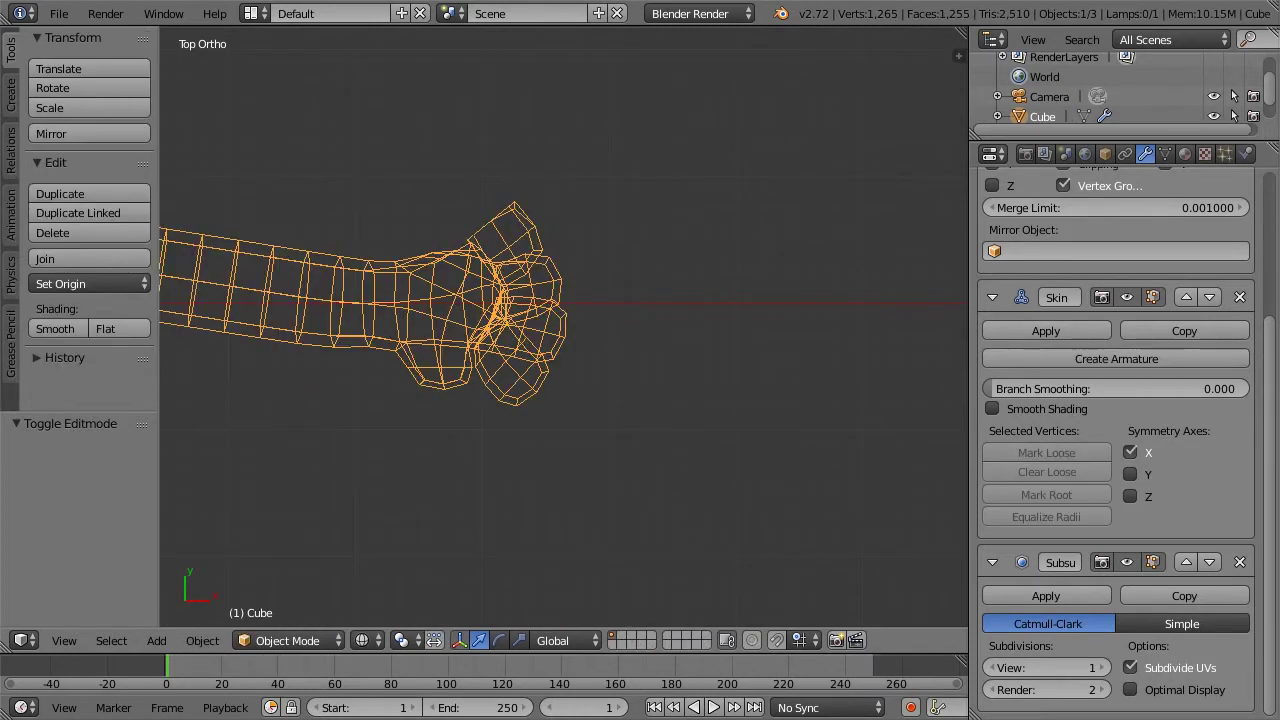
Add a mesh circle and move it onto the hand, about 5.5 in X and 0.09 in Y
{"action": "key", "text": "shift+a"}
{"action": "mouse_move", "coordinate": [710, 304]}
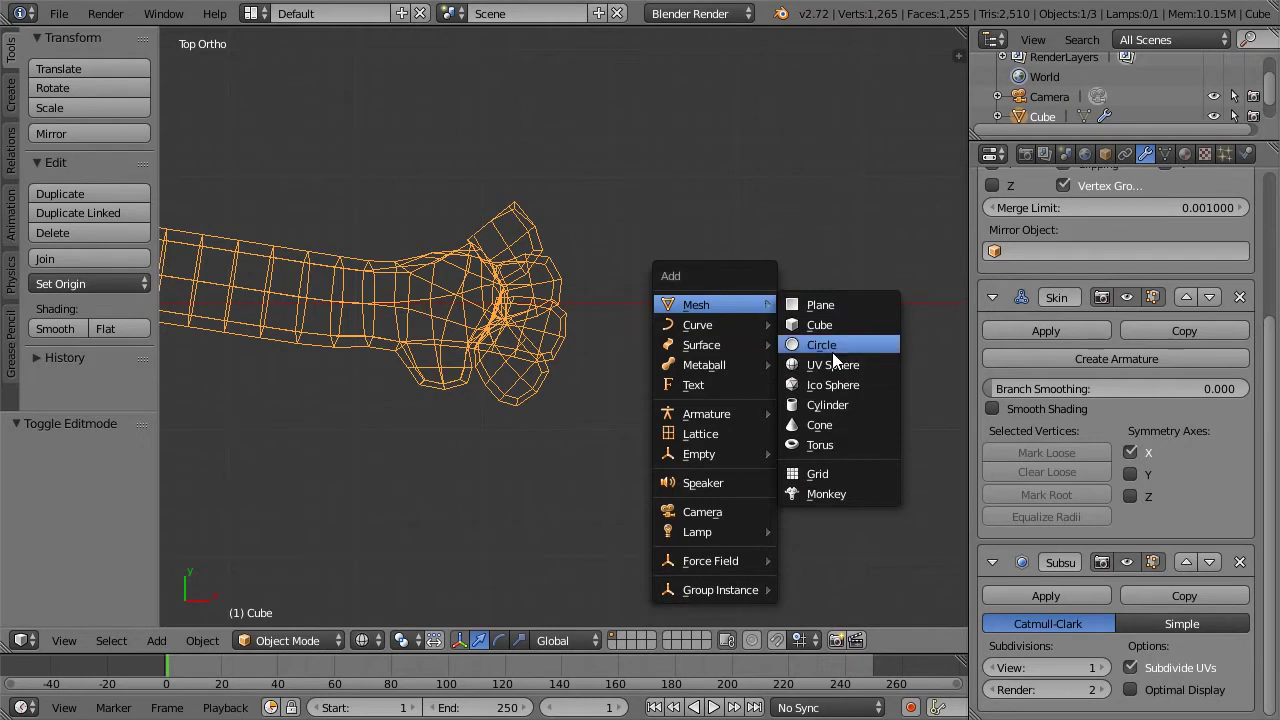
{"action": "left_click", "coordinate": [832, 350]}
{"action": "scroll", "coordinate": [632, 315], "scroll_direction": "down", "scroll_amount": 5}
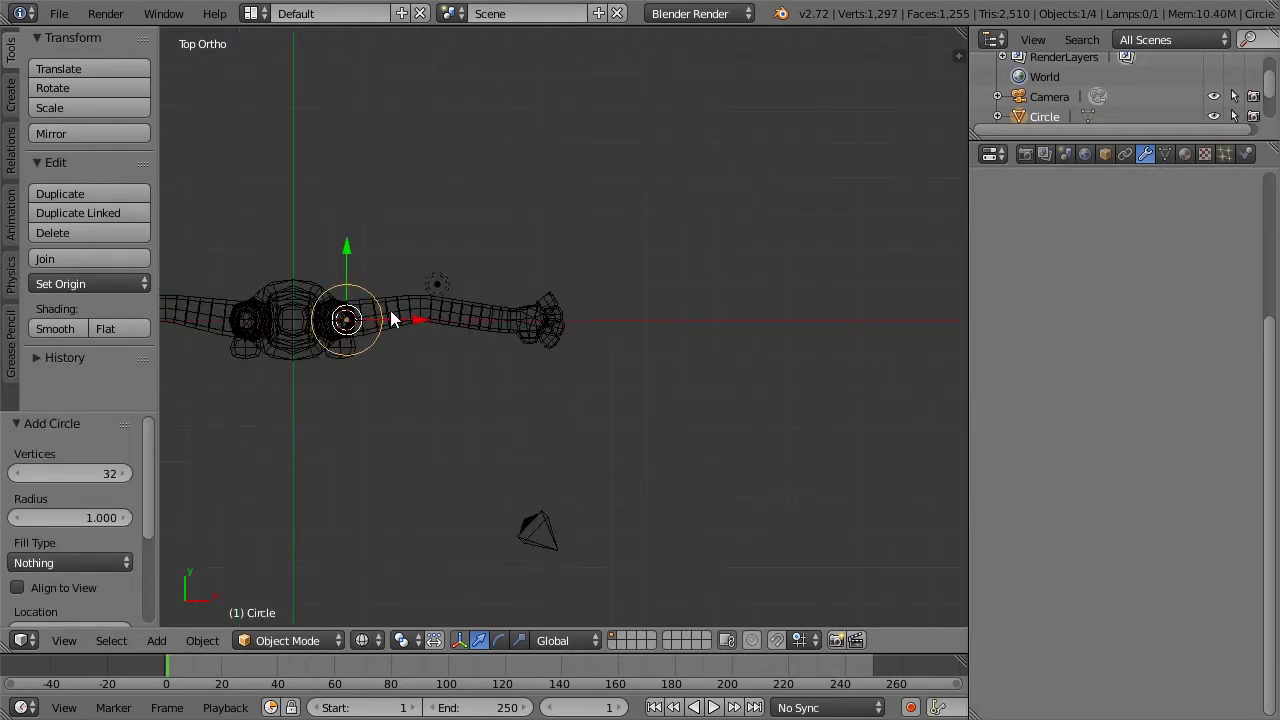
{"action": "key", "text": "g"}
{"action": "left_click", "coordinate": [585, 306]}
{"action": "scroll", "coordinate": [582, 306], "scroll_direction": "up", "scroll_amount": 4}
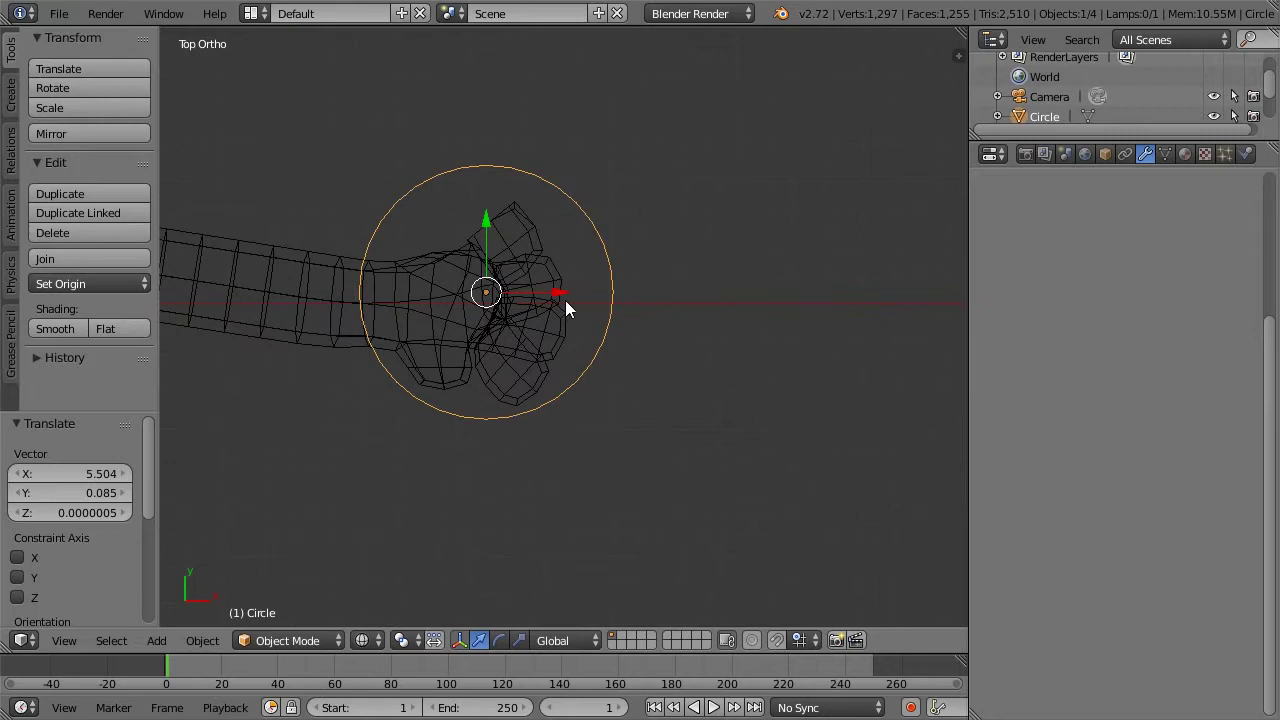
Scale the circle to about 0.617 and shift it about -0.1 in X and -0.1 in Y to frame the palm
{"action": "middle_click_drag", "start_coordinate": [565, 308], "coordinate": [661, 318], "text": "shift"}
{"action": "key", "text": "s"}
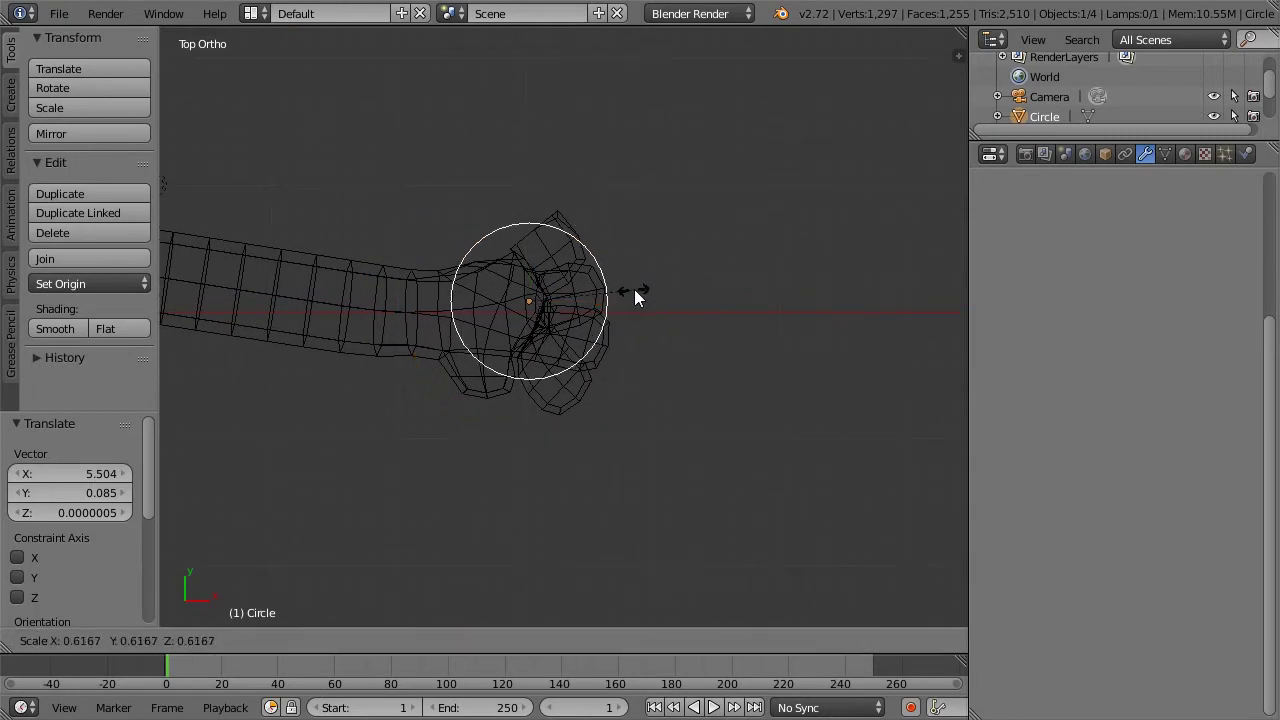
{"action": "left_click", "coordinate": [634, 289]}
{"action": "key", "text": "g"}
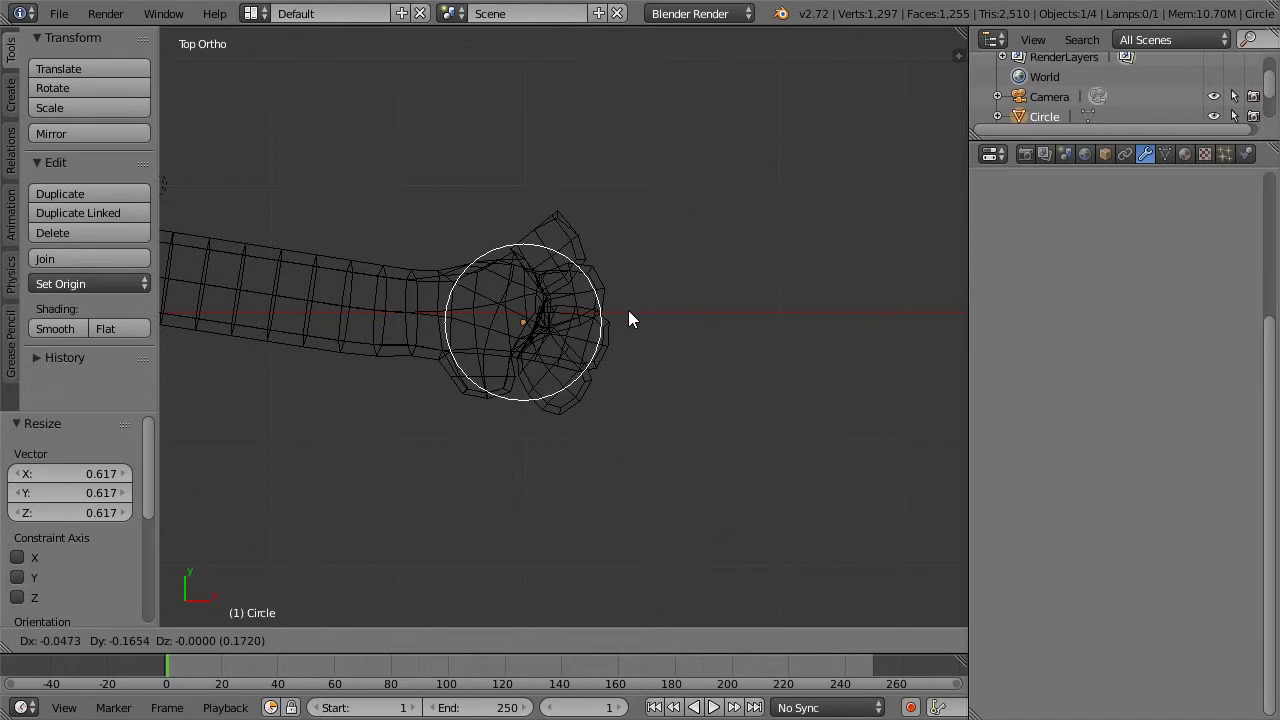
{"action": "left_click", "coordinate": [621, 312]}
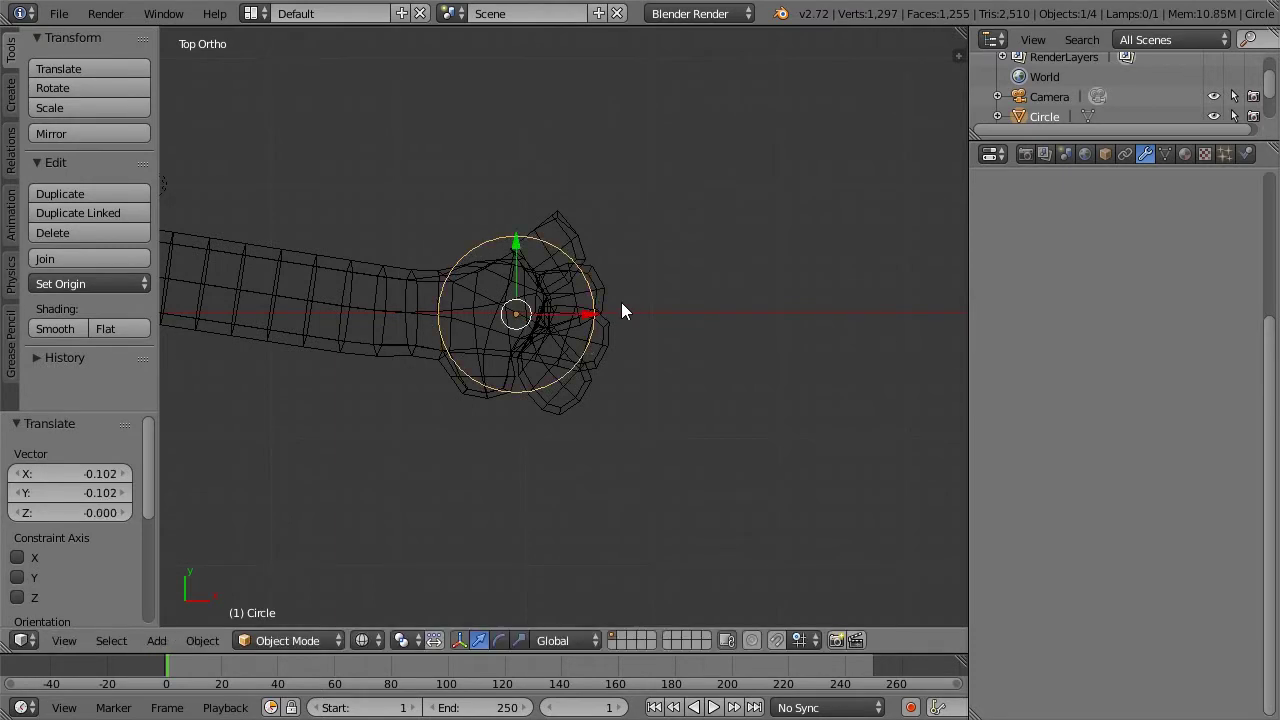
Edit the body mesh and pull the two upper fingertip vertices inward onto the guide circle's outline
{"action": "right_click", "coordinate": [484, 285]}
{"action": "key", "text": "Tab"}
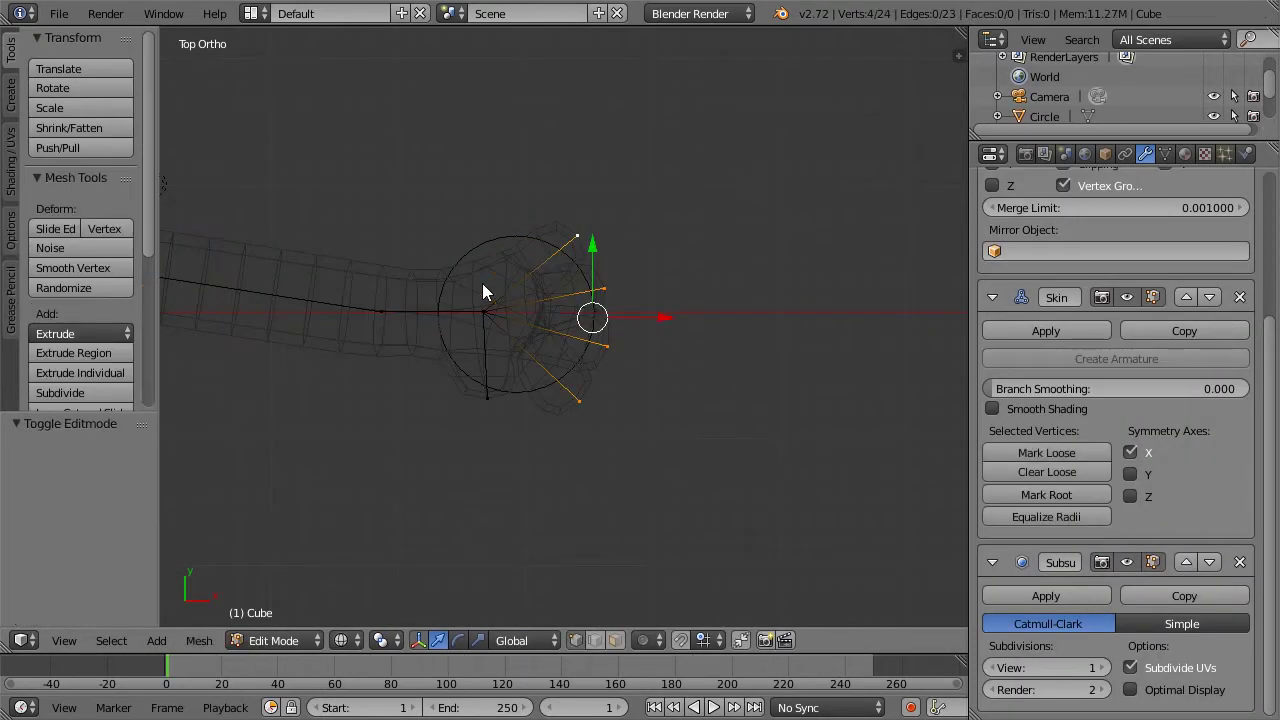
{"action": "right_click", "coordinate": [567, 241]}
{"action": "key", "text": "g"}
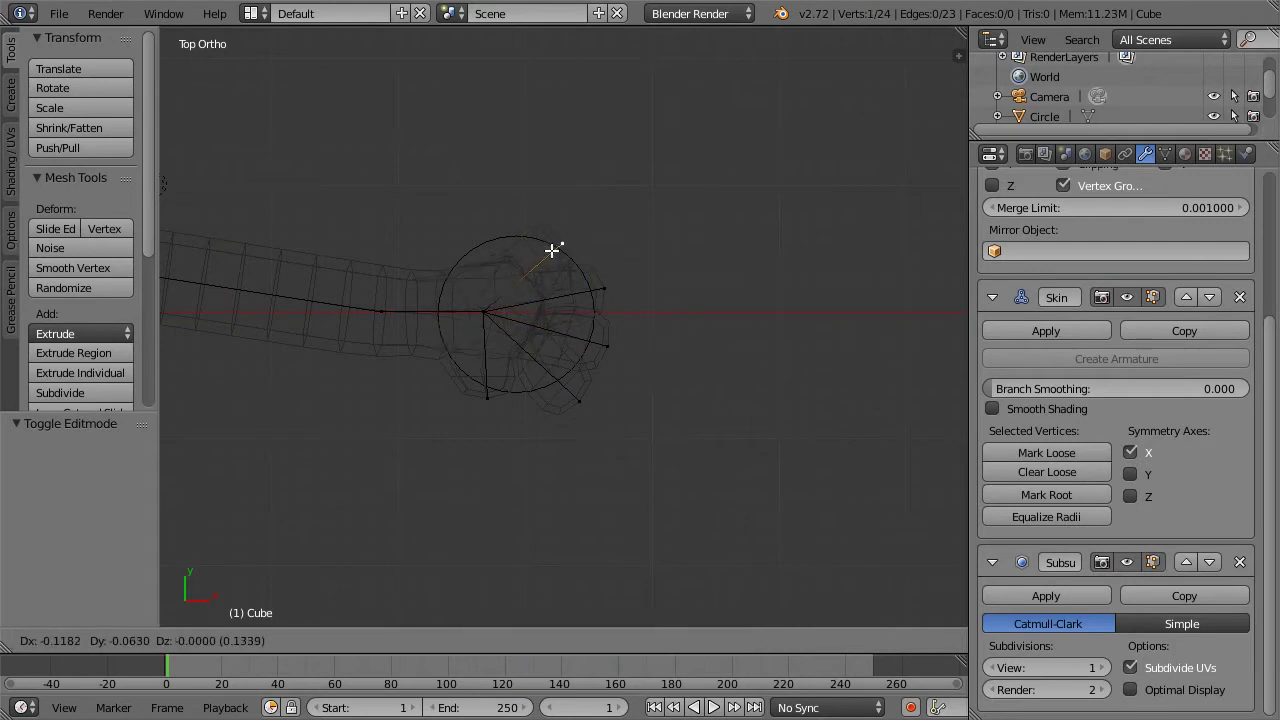
{"action": "left_click", "coordinate": [554, 254]}
{"action": "key", "text": "g"}
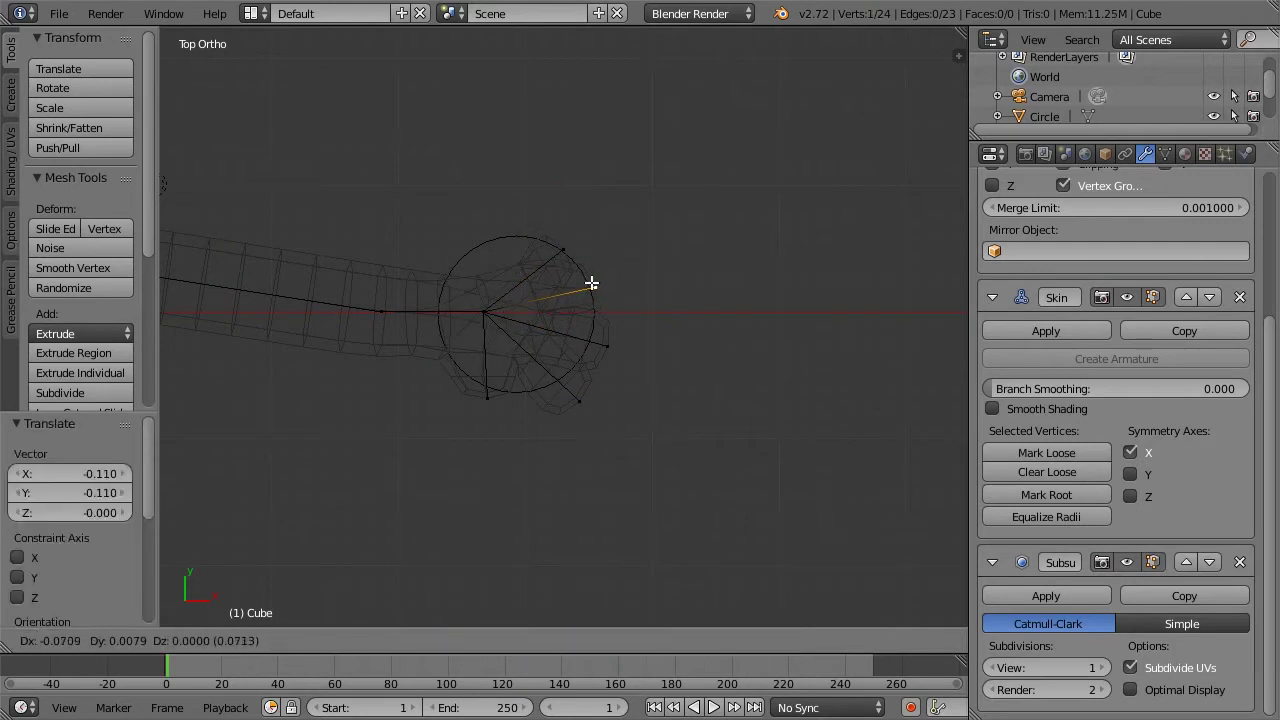
{"action": "left_click", "coordinate": [589, 284]}
Move the two lower fingertip vertices and the thumb vertex onto the guide circle's outline
{"action": "right_click", "coordinate": [617, 334]}
{"action": "key", "text": "g"}
{"action": "left_click", "coordinate": [591, 342]}
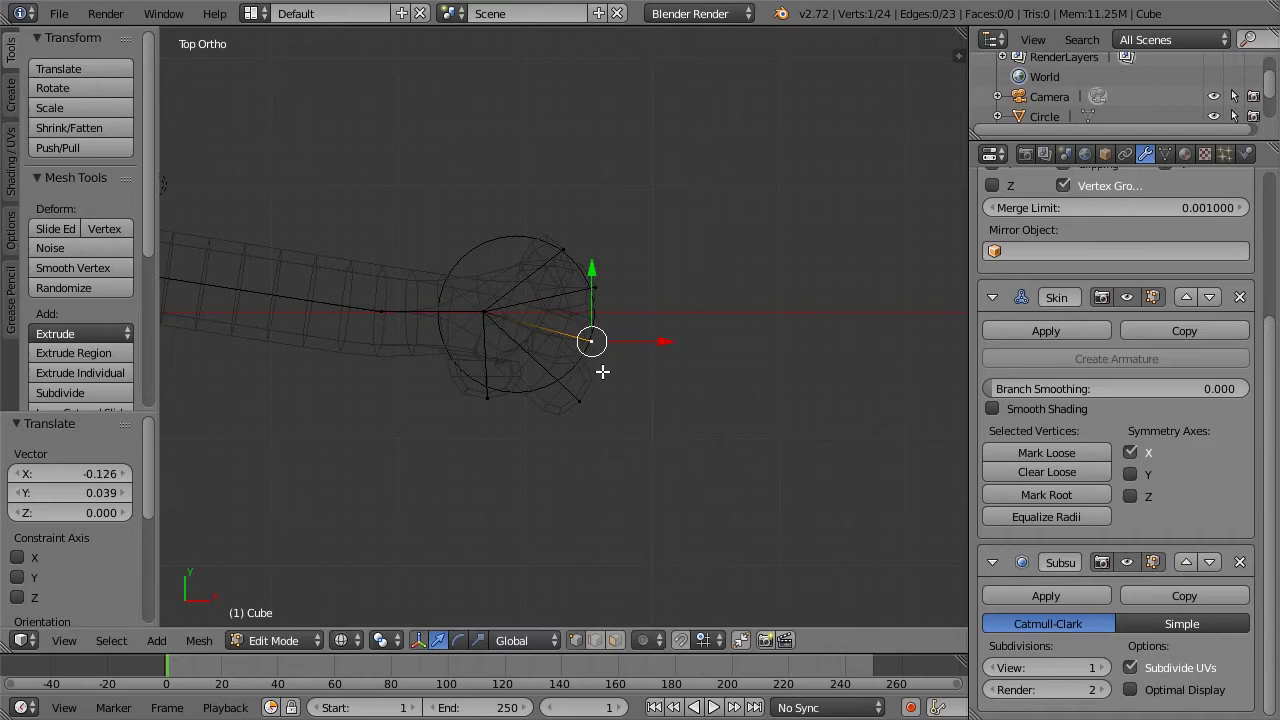
{"action": "right_click", "coordinate": [580, 400]}
{"action": "key", "text": "g"}
{"action": "left_click", "coordinate": [566, 372]}
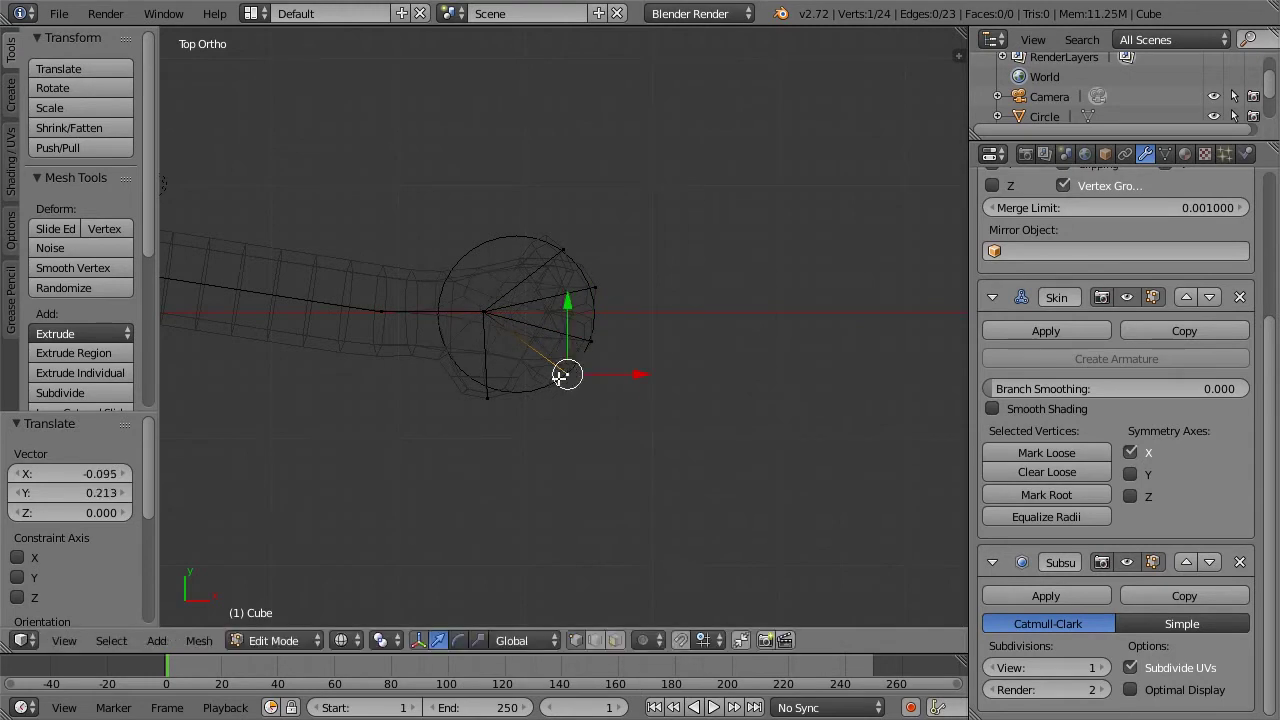
{"action": "right_click", "coordinate": [487, 396]}
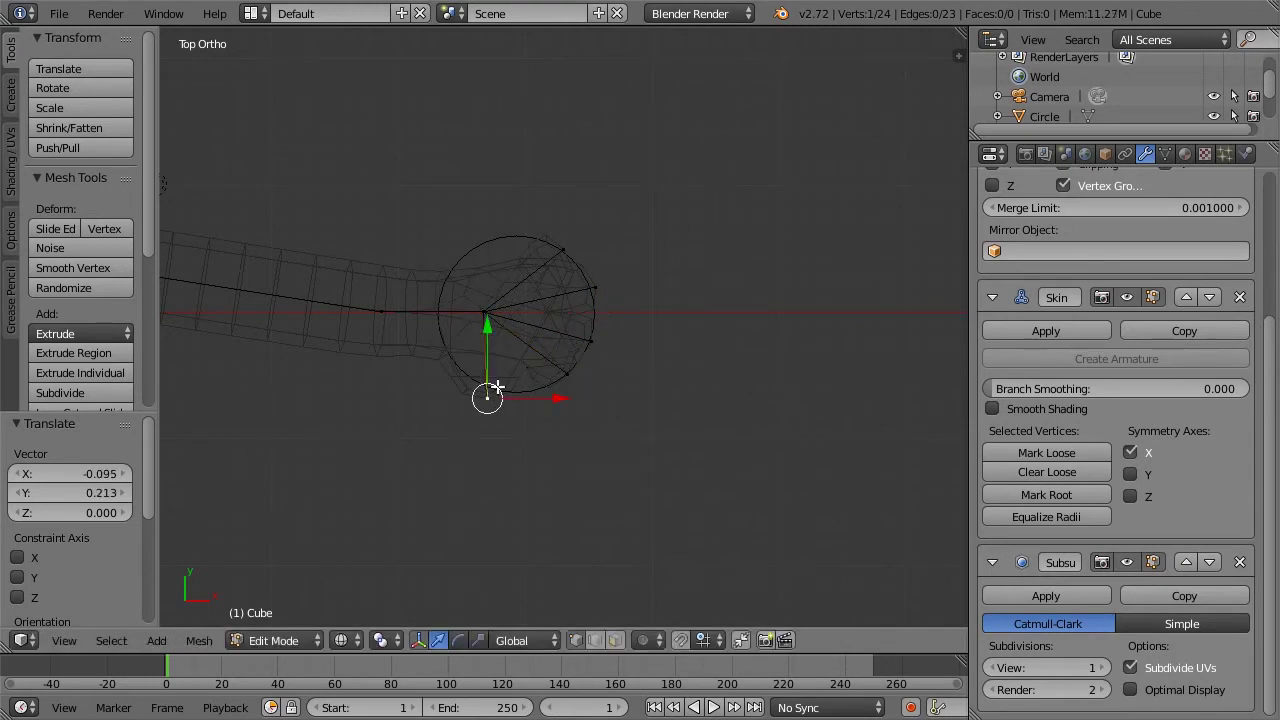
{"action": "key", "text": "g"}
{"action": "left_click", "coordinate": [496, 387]}
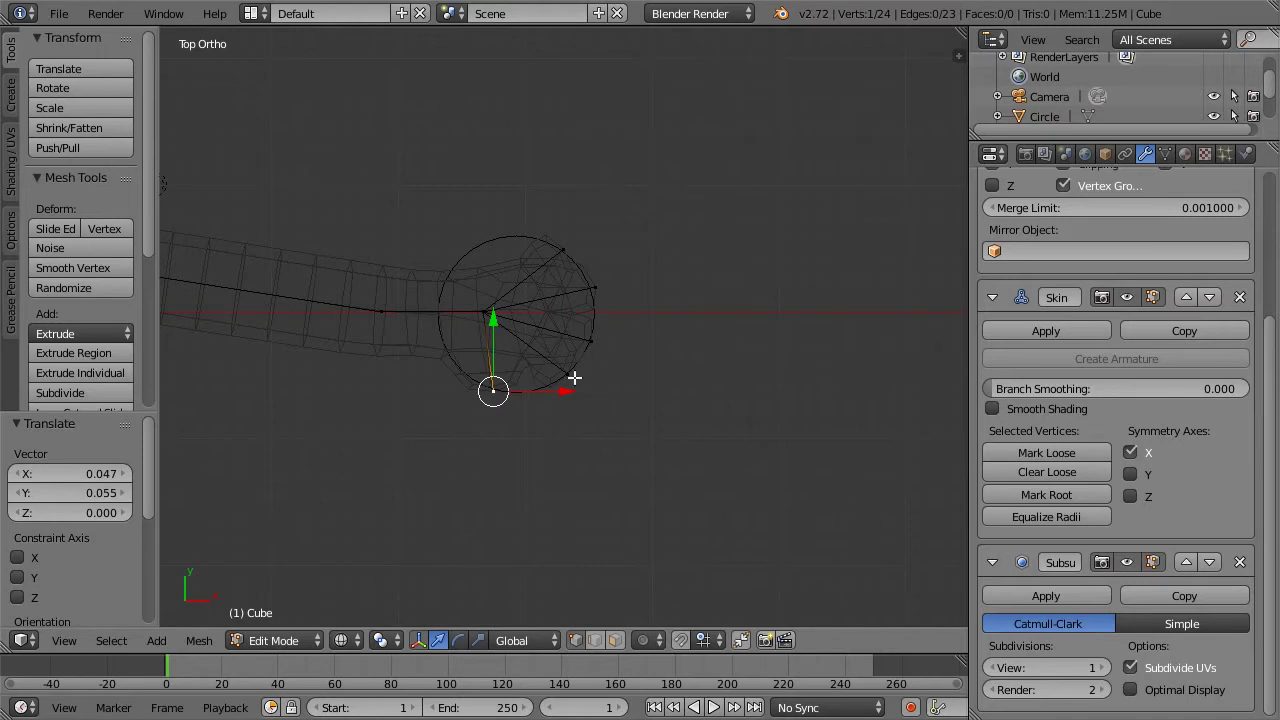
Fine-tune the two middle finger vertices on the circle, shifting the upper one about -0.04 along X only
{"action": "right_click", "coordinate": [588, 339]}
{"action": "key", "text": "g"}
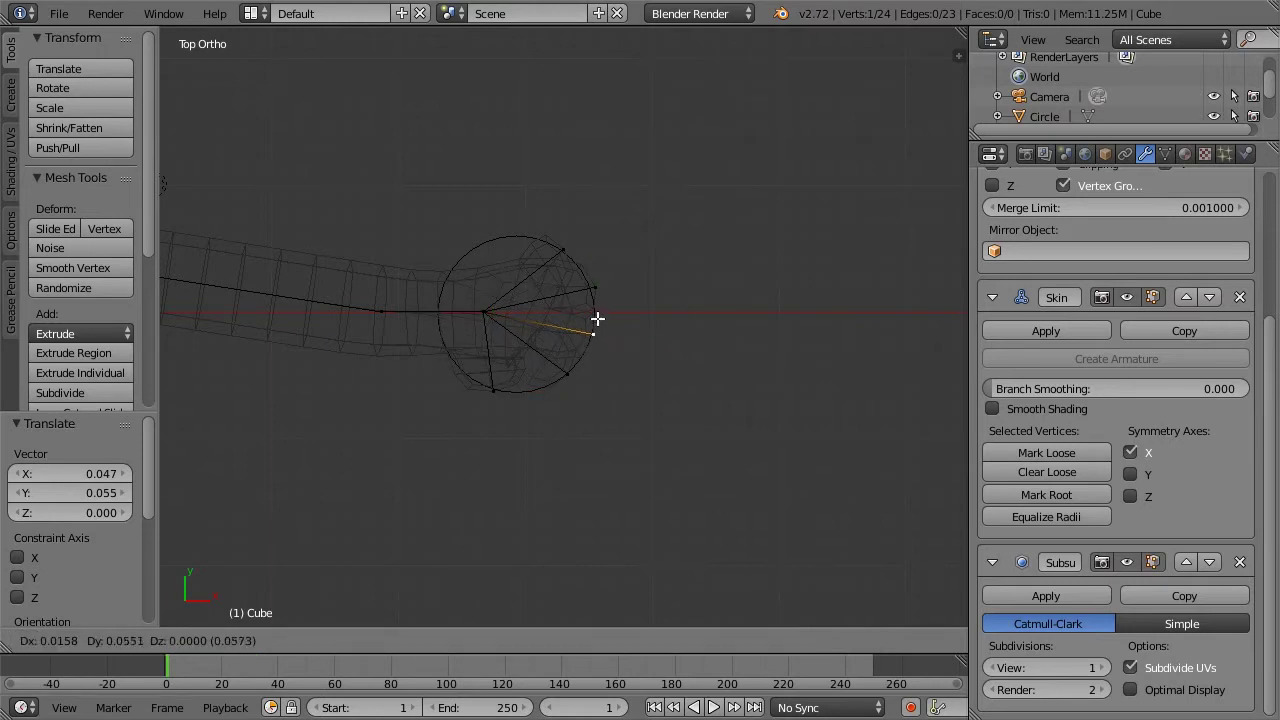
{"action": "left_click", "coordinate": [598, 276]}
{"action": "key", "text": "g"}
{"action": "key", "text": "x"}
{"action": "left_click", "coordinate": [582, 337]}
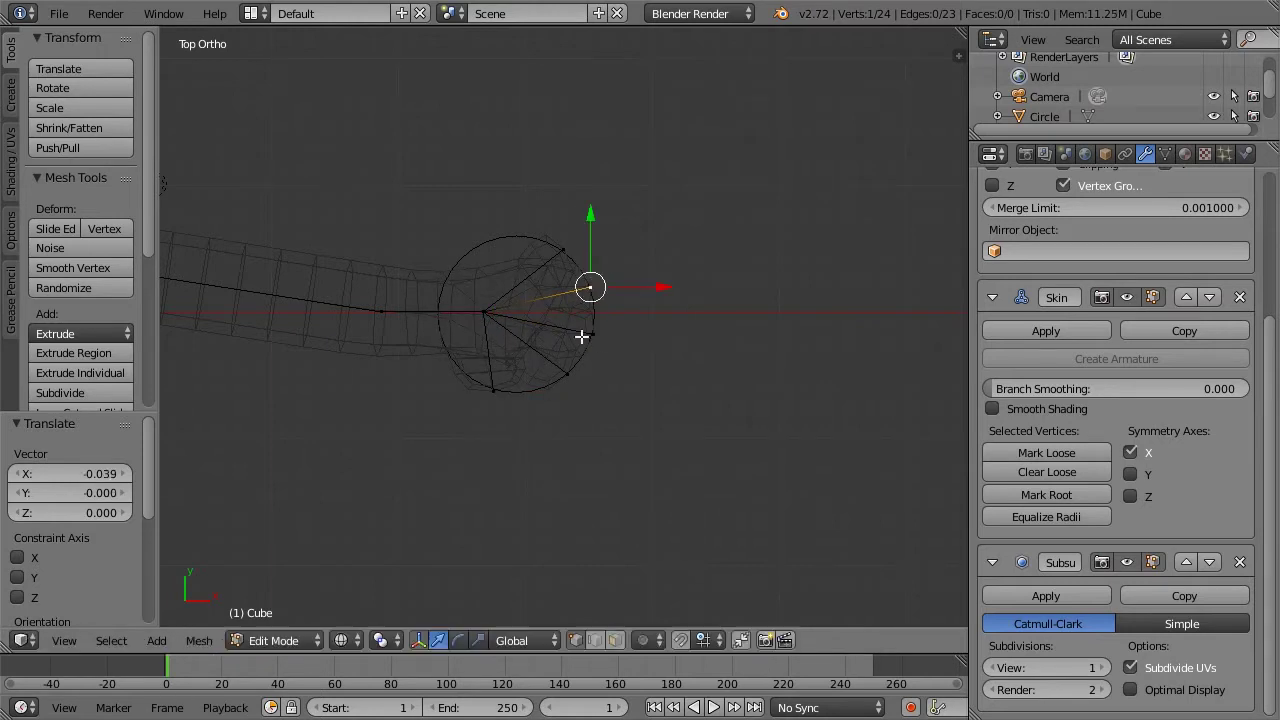
{"action": "right_click", "coordinate": [572, 382]}
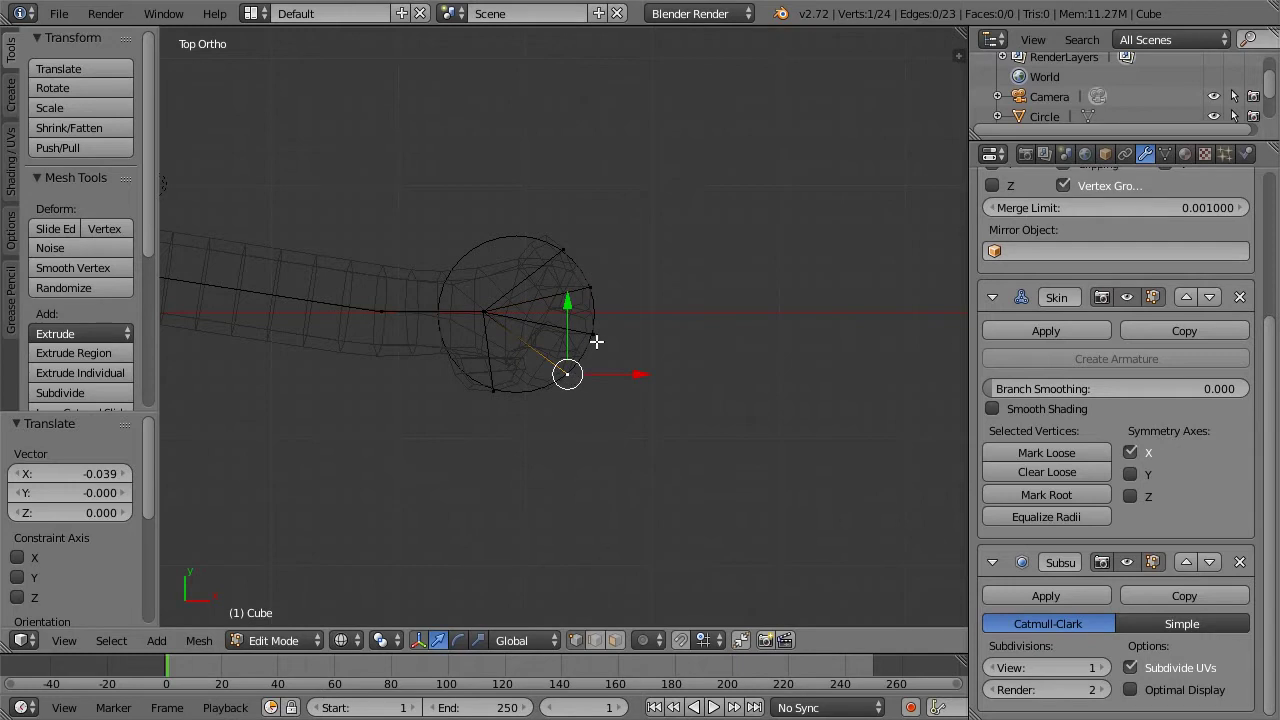
{"action": "right_click", "coordinate": [596, 338]}
{"action": "right_click", "coordinate": [588, 284]}
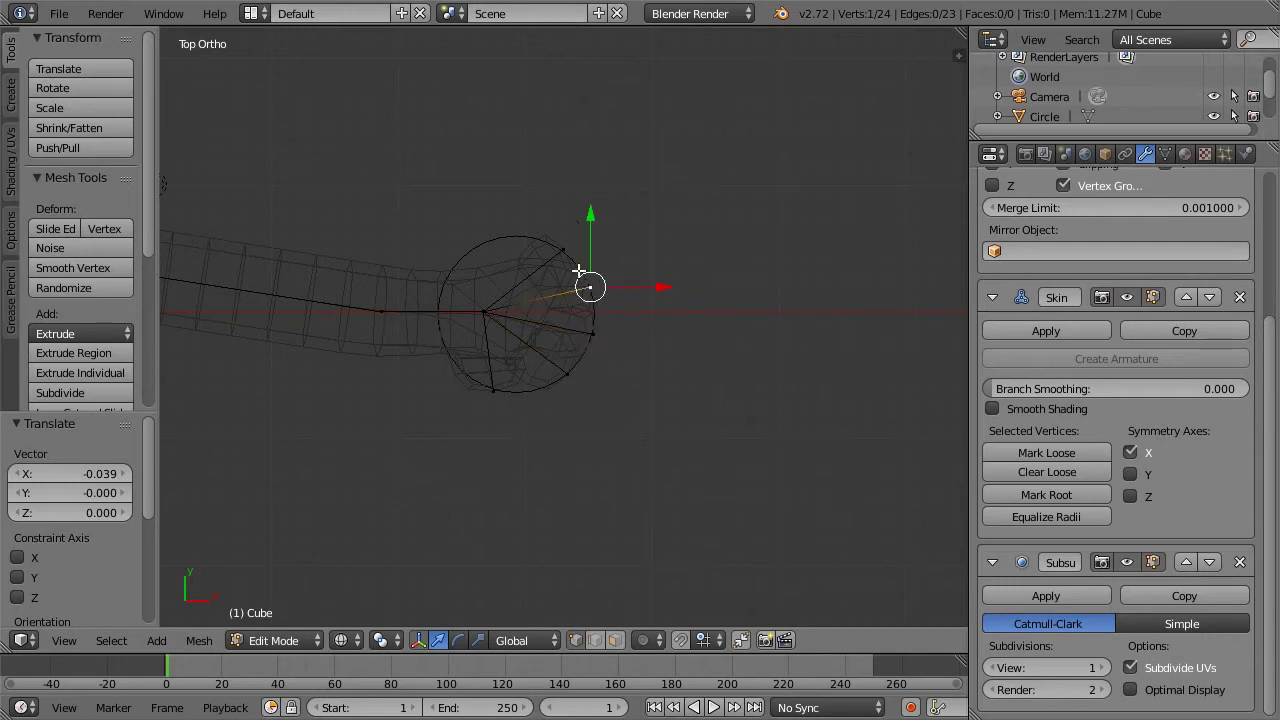
{"action": "right_click", "coordinate": [564, 249]}
{"action": "right_click", "coordinate": [497, 391]}
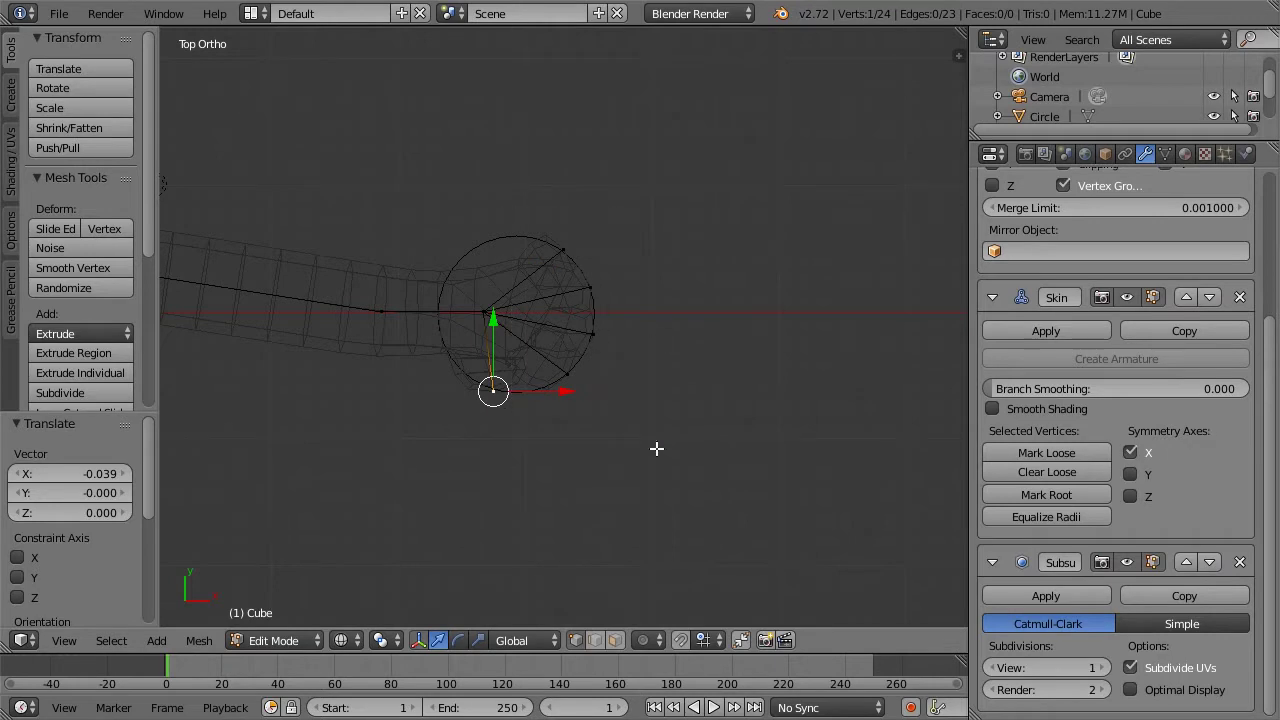
Extrude the four finger vertices, without the thumb, outward along X twice, by about 0.55 and 0.61
{"action": "key", "text": "b"}
{"action": "left_click_drag", "start_coordinate": [510, 212], "coordinate": [666, 460]}
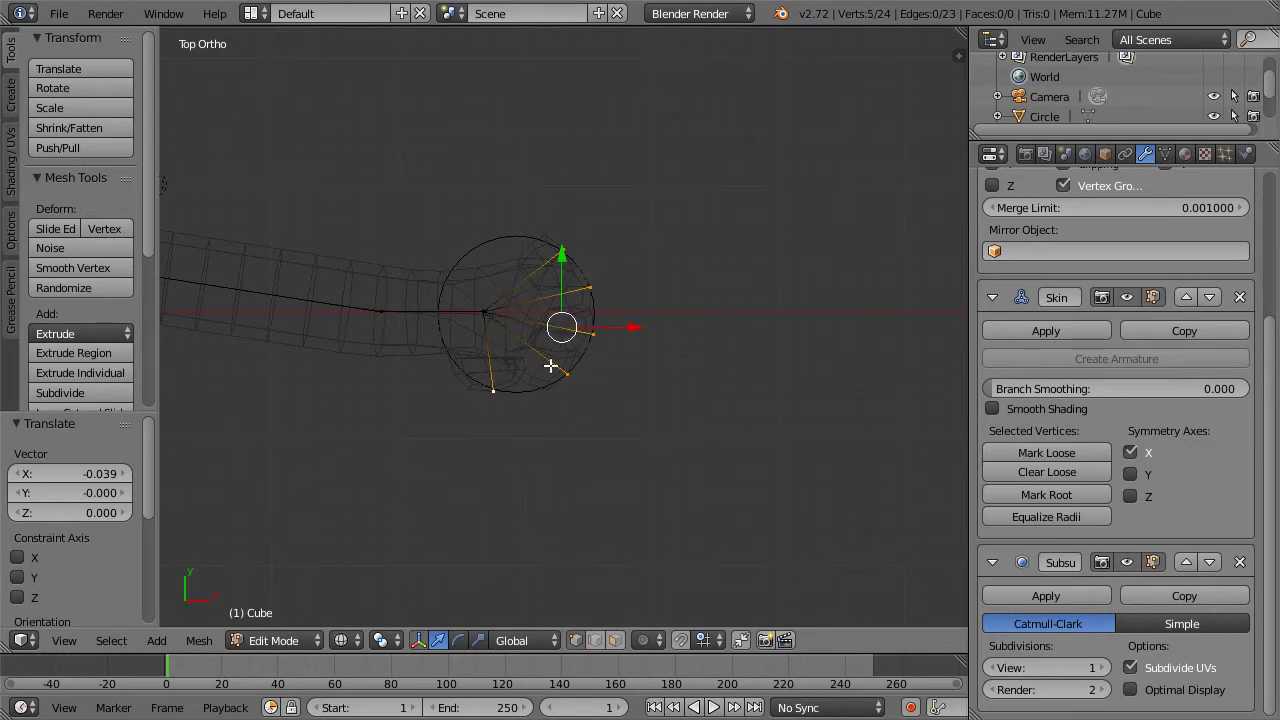
{"action": "key", "text": "a"}
{"action": "key", "text": "b"}
{"action": "left_click_drag", "start_coordinate": [660, 472], "coordinate": [528, 228]}
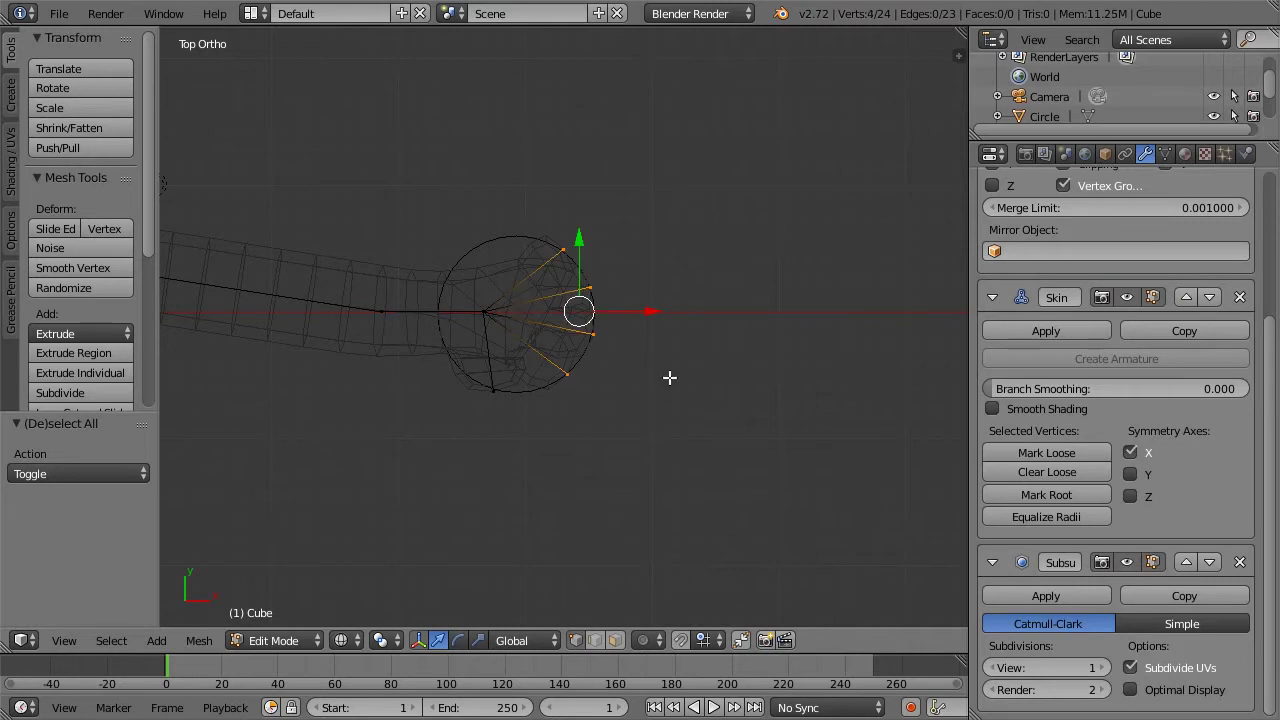
{"action": "key", "text": "e"}
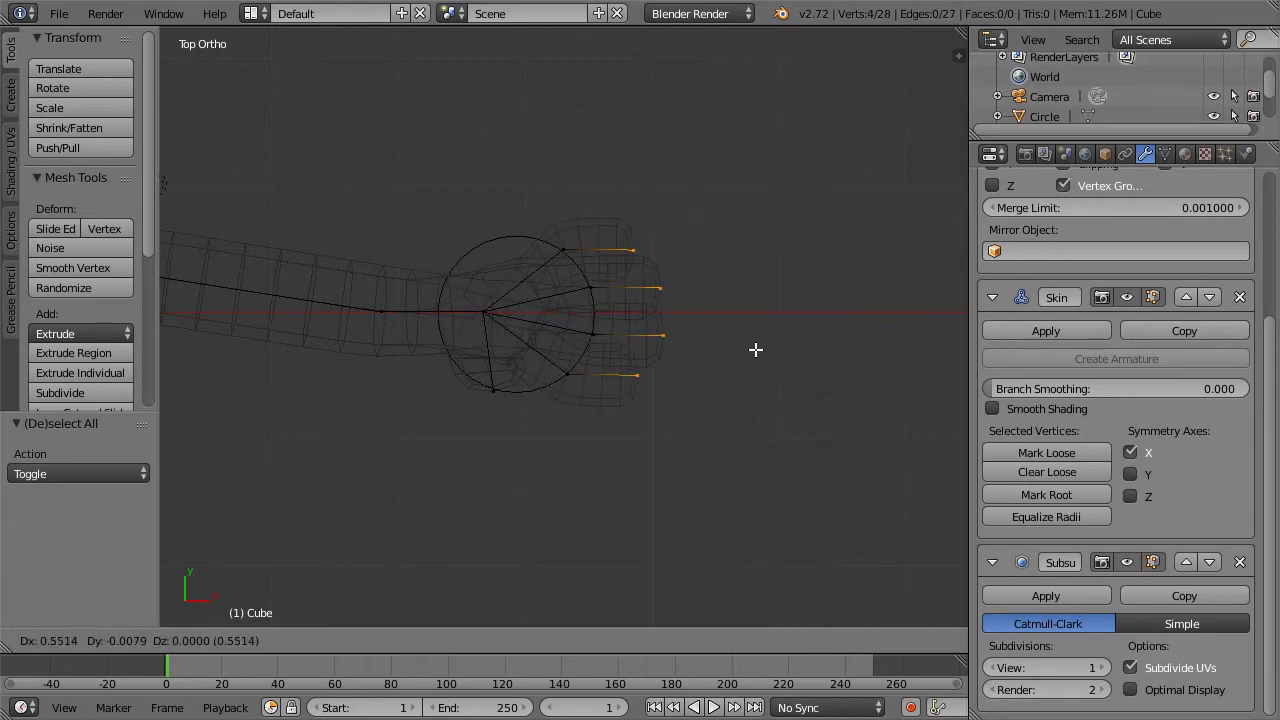
{"action": "left_click", "coordinate": [757, 349]}
{"action": "key", "text": "e"}
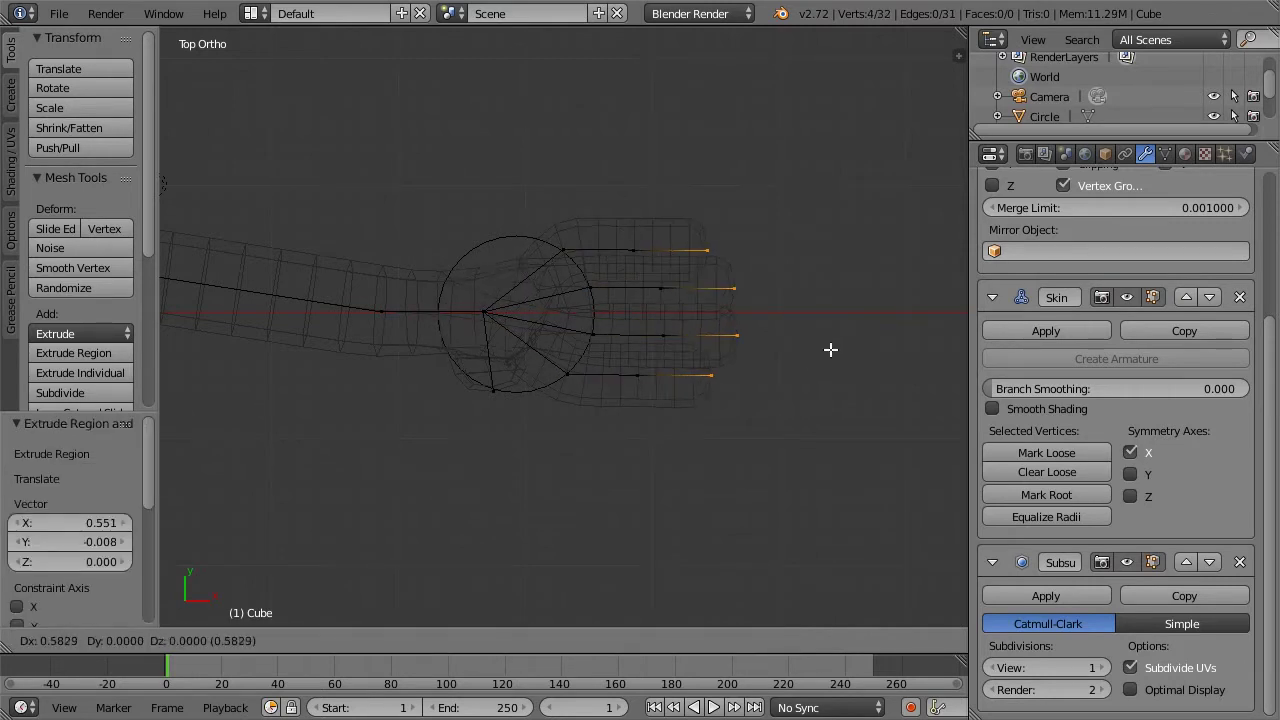
{"action": "left_click", "coordinate": [833, 350]}
Extrude the four finger end vertices once more, about 0.575 along X
{"action": "right_click", "coordinate": [569, 374]}
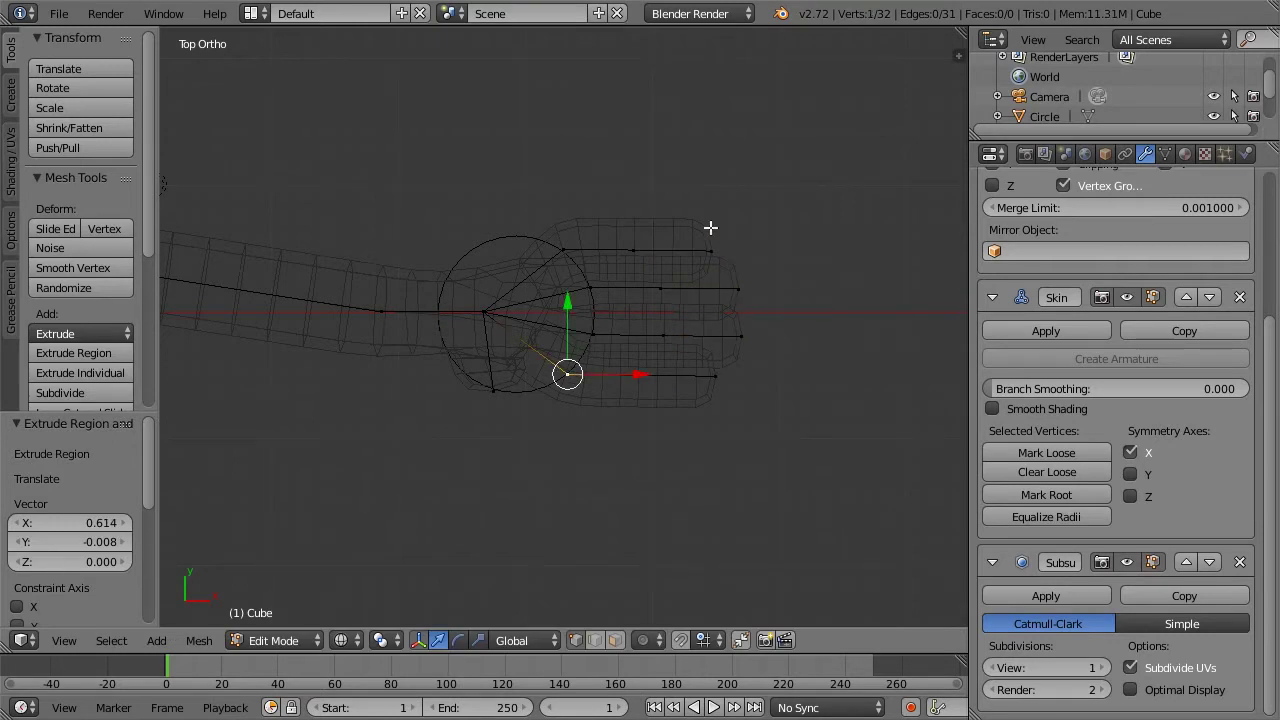
{"action": "key", "text": "a"}
{"action": "key", "text": "b"}
{"action": "left_click_drag", "start_coordinate": [697, 227], "coordinate": [768, 470]}
{"action": "key", "text": "e"}
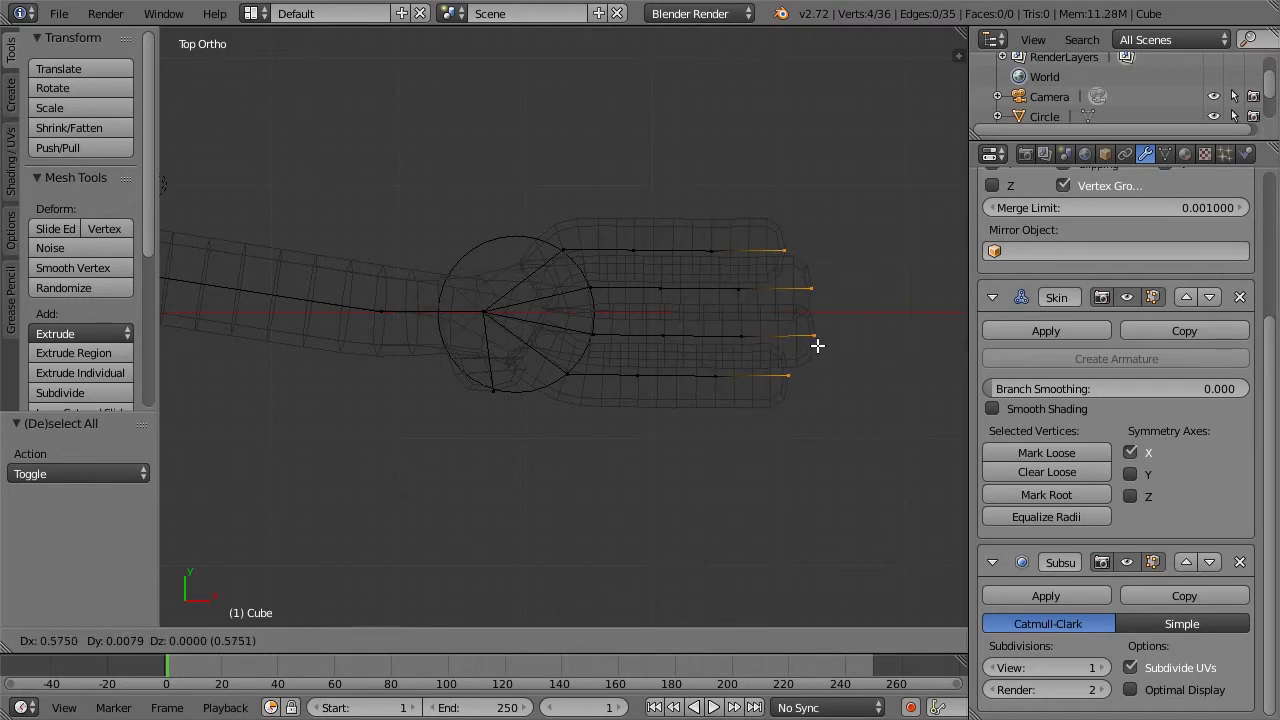
{"action": "left_click", "coordinate": [818, 345]}
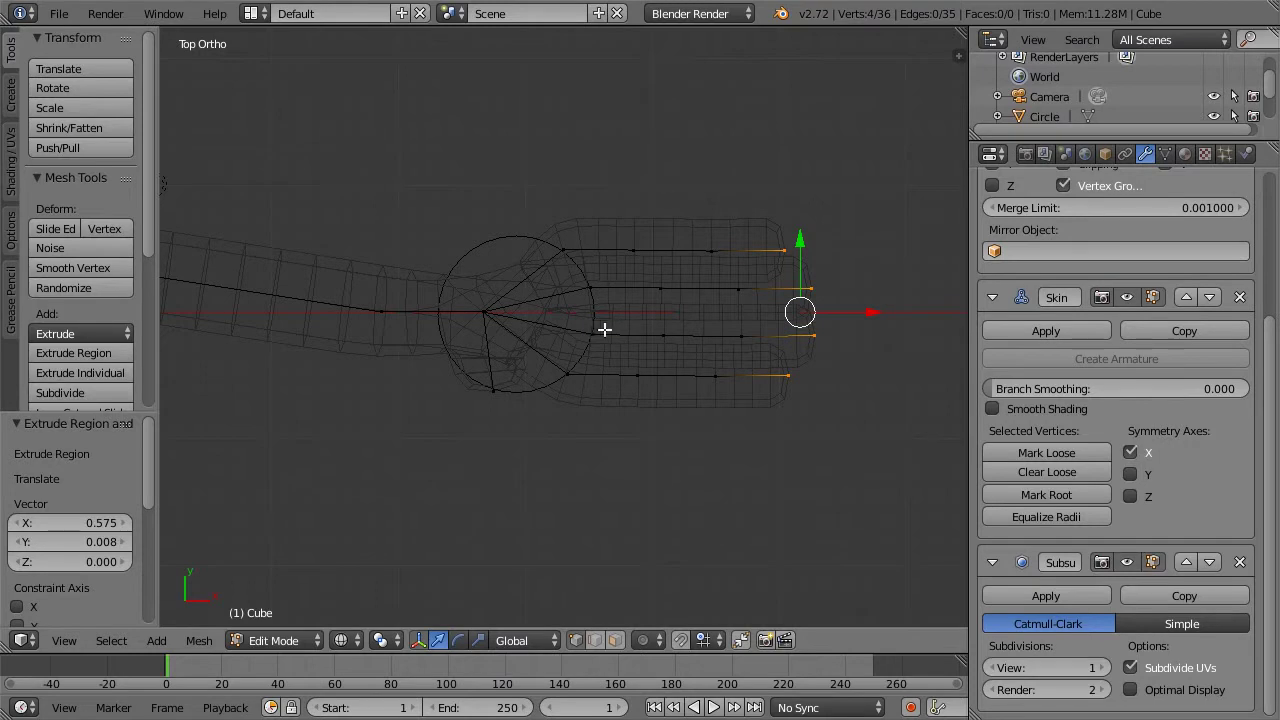
Extrude the thumb vertex into three curving segments, the first about 0.2 in X and -0.59 in Y, the last about 0.45 and -0.2
{"action": "right_click", "coordinate": [494, 395]}
{"action": "key", "text": "e"}
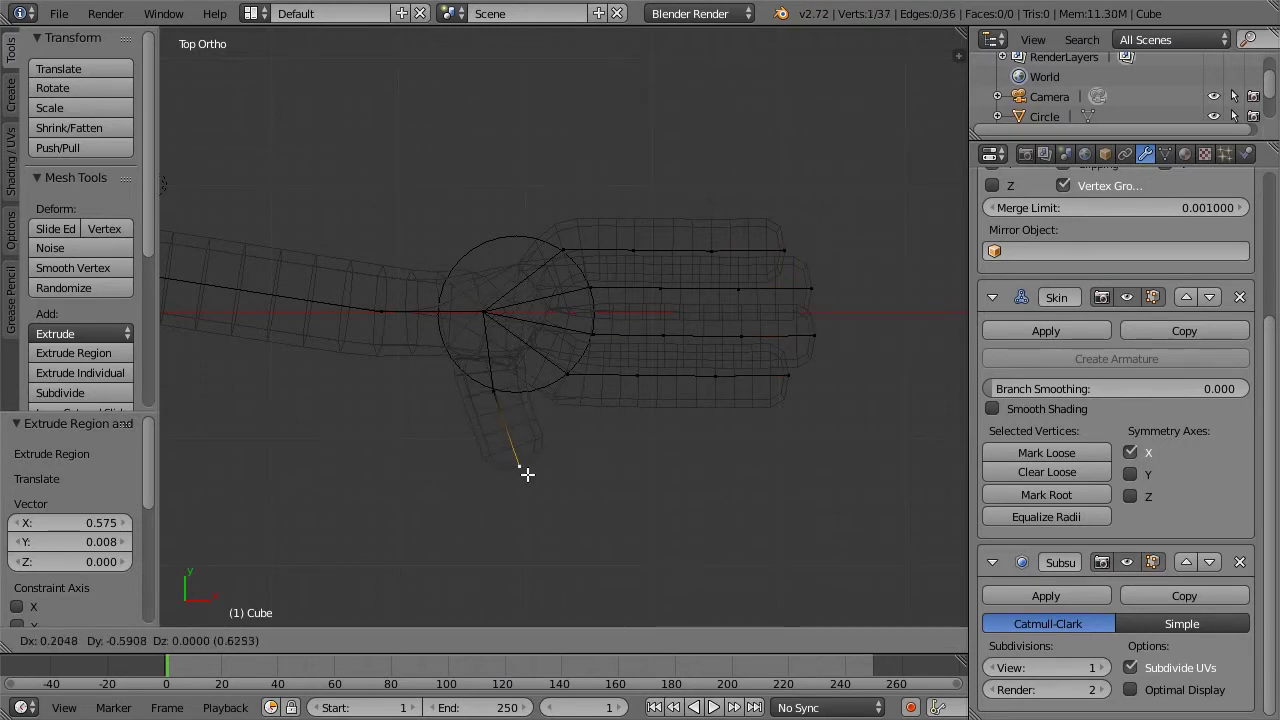
{"action": "left_click", "coordinate": [527, 474]}
{"action": "key", "text": "e"}
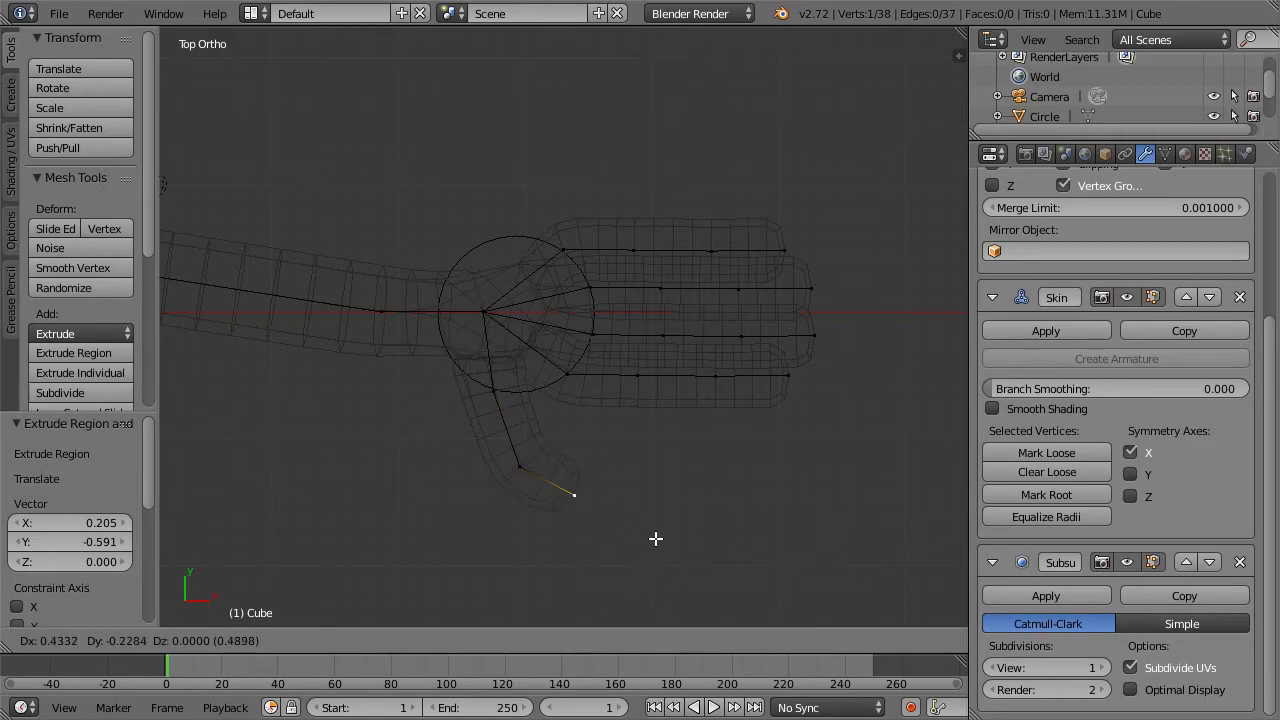
{"action": "left_click", "coordinate": [662, 541]}
{"action": "key", "text": "e"}
{"action": "left_click", "coordinate": [684, 504]}
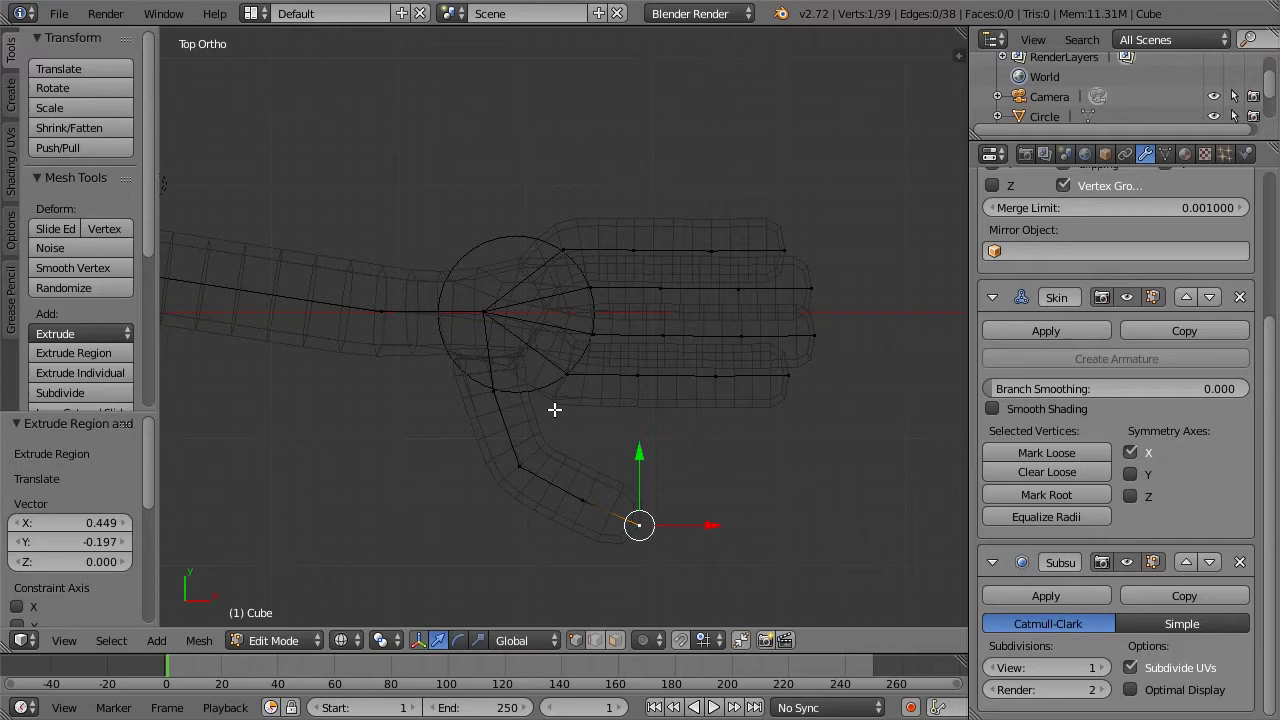
Refine the thumb's curve by nudging its two joint vertices inward and shifting its tip about -0.05 in X and 0.07 in Y
{"action": "key", "text": "g"}
{"action": "left_click", "coordinate": [644, 495]}
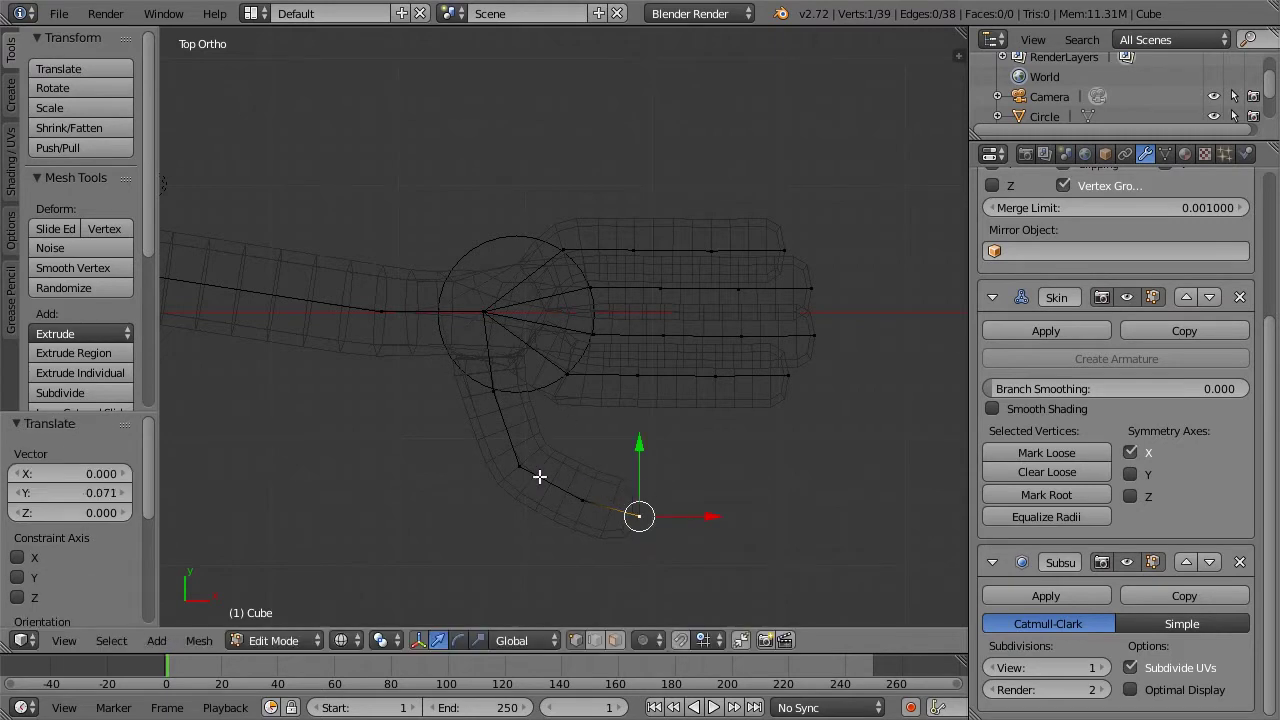
{"action": "right_click", "coordinate": [519, 467]}
{"action": "key", "text": "g"}
{"action": "left_click", "coordinate": [514, 452]}
{"action": "right_click", "coordinate": [582, 498]}
{"action": "key", "text": "g"}
{"action": "left_click", "coordinate": [563, 487]}
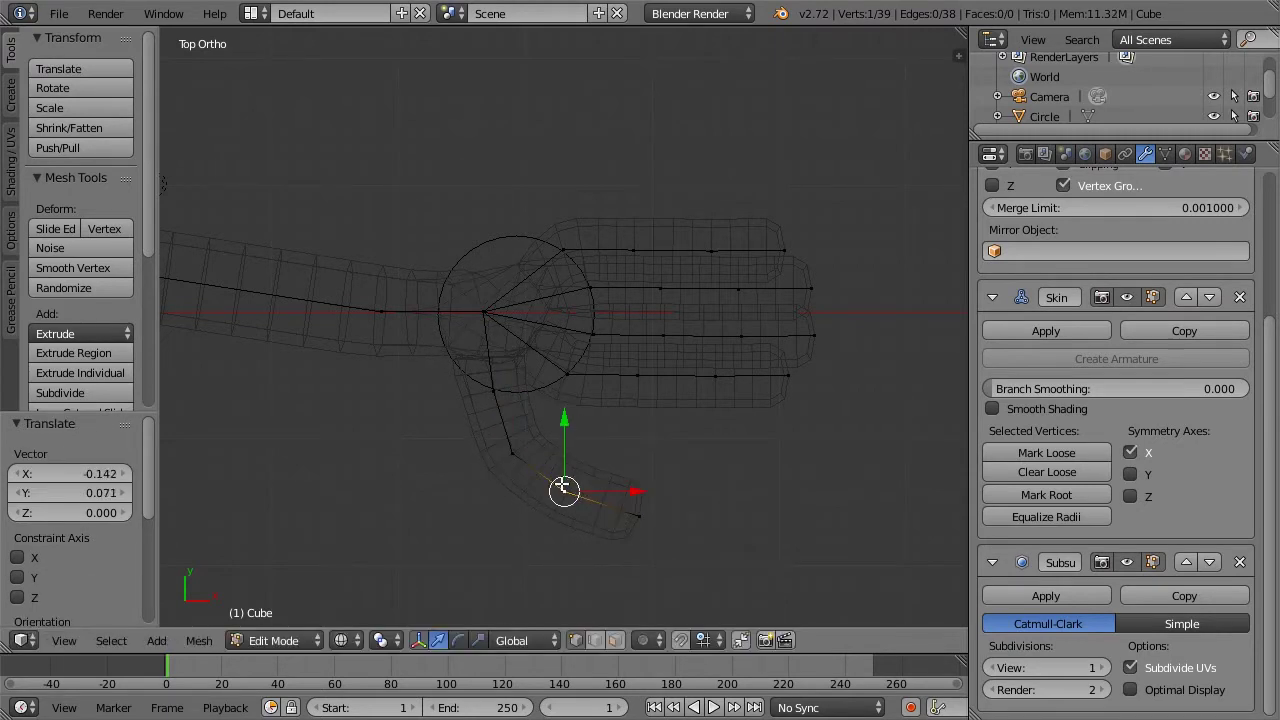
{"action": "key", "text": "ctrl+z"}
{"action": "key", "text": "g"}
{"action": "left_click", "coordinate": [646, 466]}
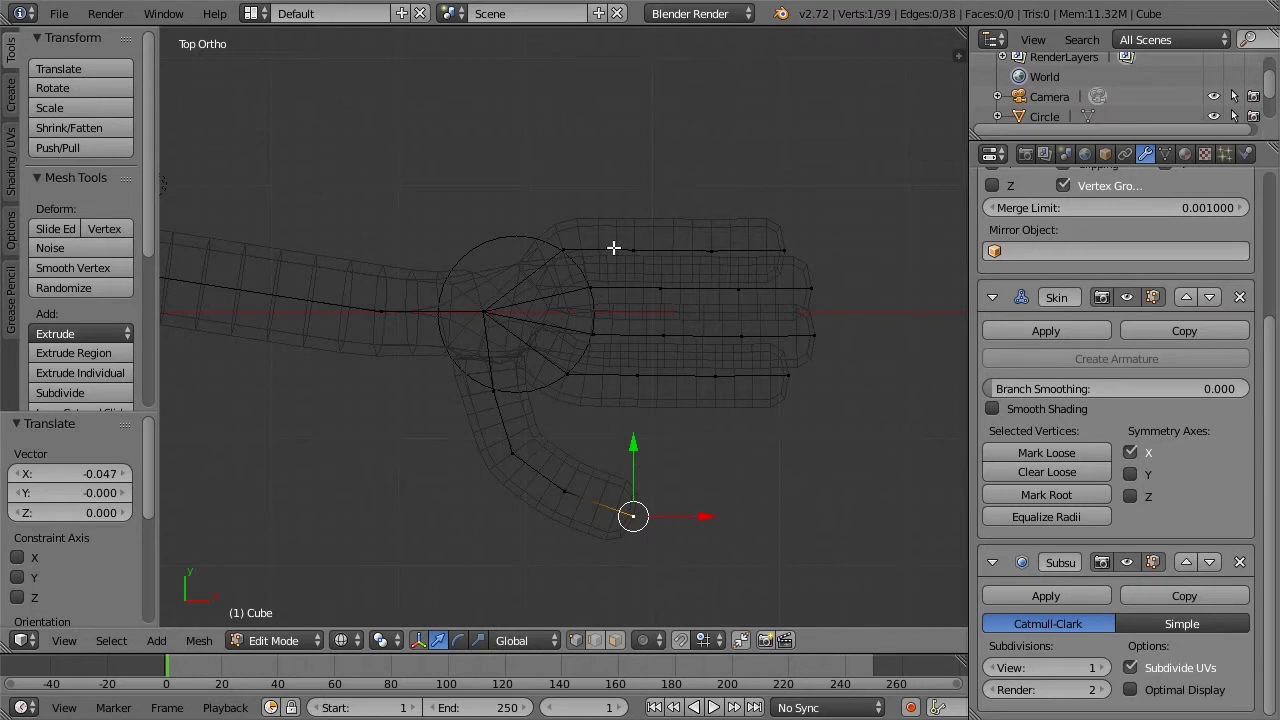
Resize the skin to about 0.49 on the outer vertices of all four fingers and the thumb, leaving out their base vertices
{"action": "right_click", "coordinate": [563, 249]}
{"action": "right_click", "coordinate": [632, 249], "text": "shift"}
{"action": "right_click", "coordinate": [710, 250], "text": "shift"}
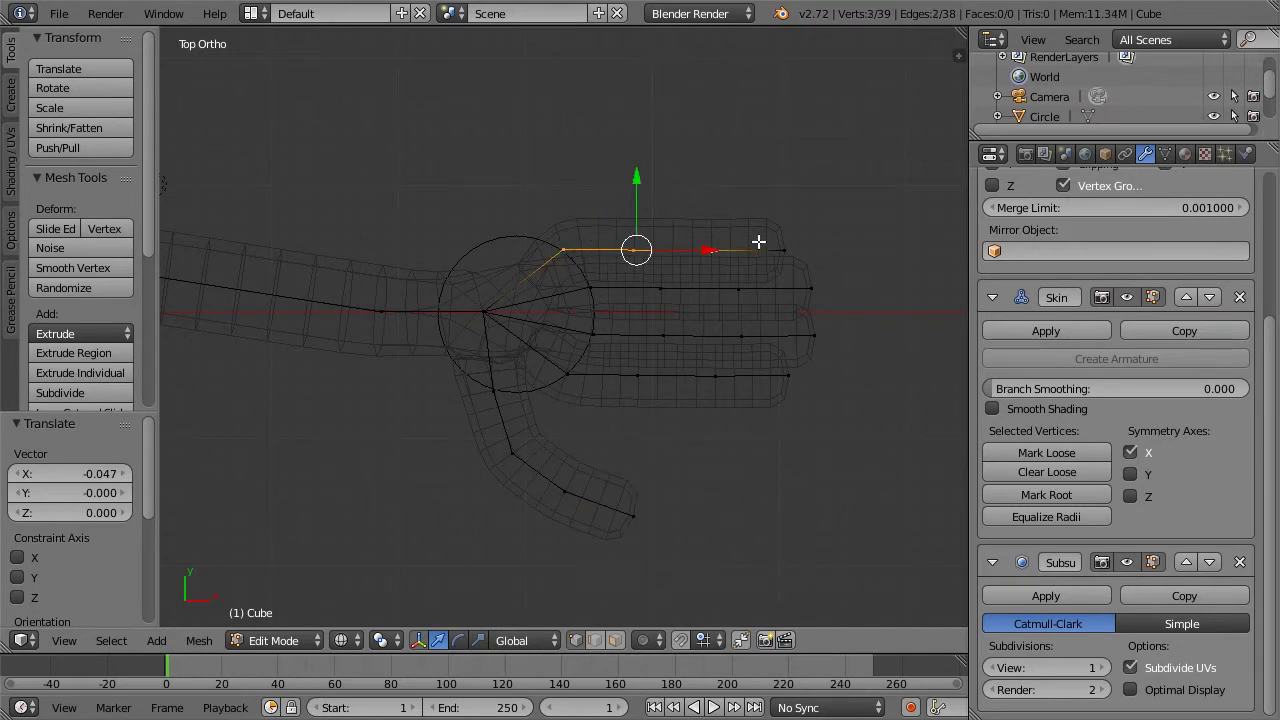
{"action": "right_click", "coordinate": [770, 246], "text": "shift"}
{"action": "right_click", "coordinate": [810, 288], "text": "shift"}
{"action": "right_click", "coordinate": [738, 289], "text": "shift"}
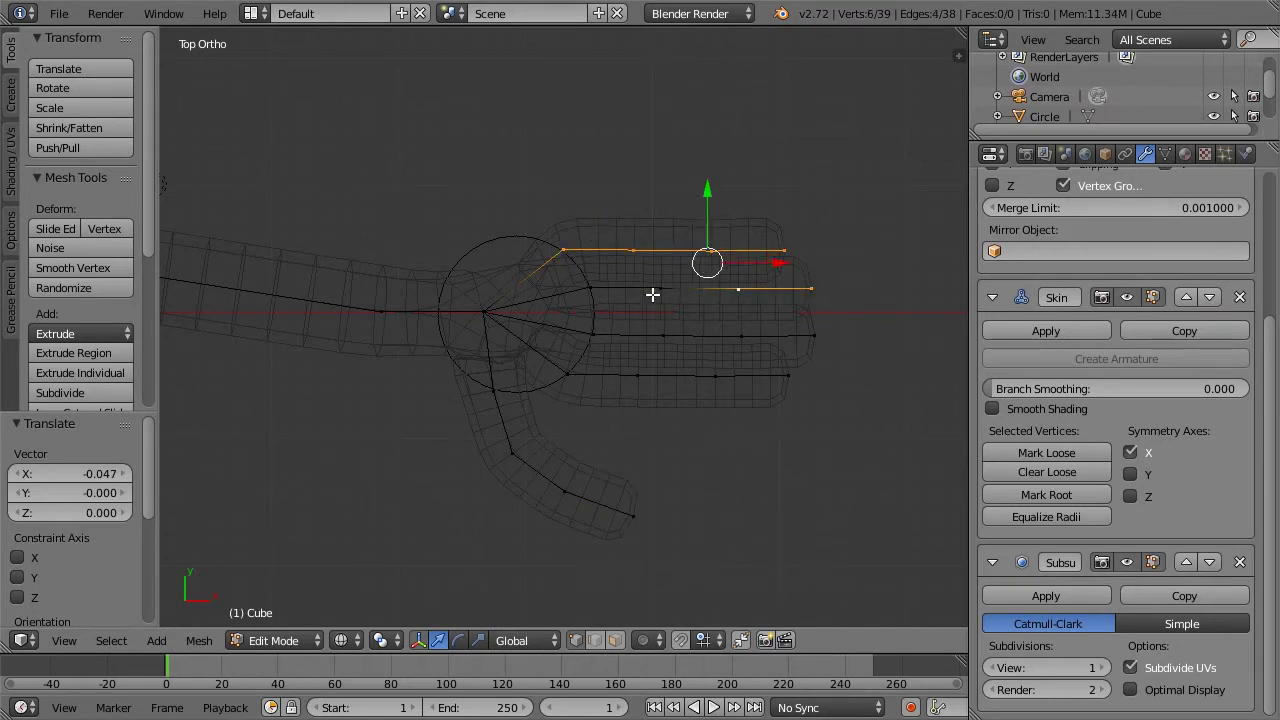
{"action": "right_click", "coordinate": [660, 289], "text": "shift"}
{"action": "left_click_drag", "start_coordinate": [551, 223], "coordinate": [857, 434]}
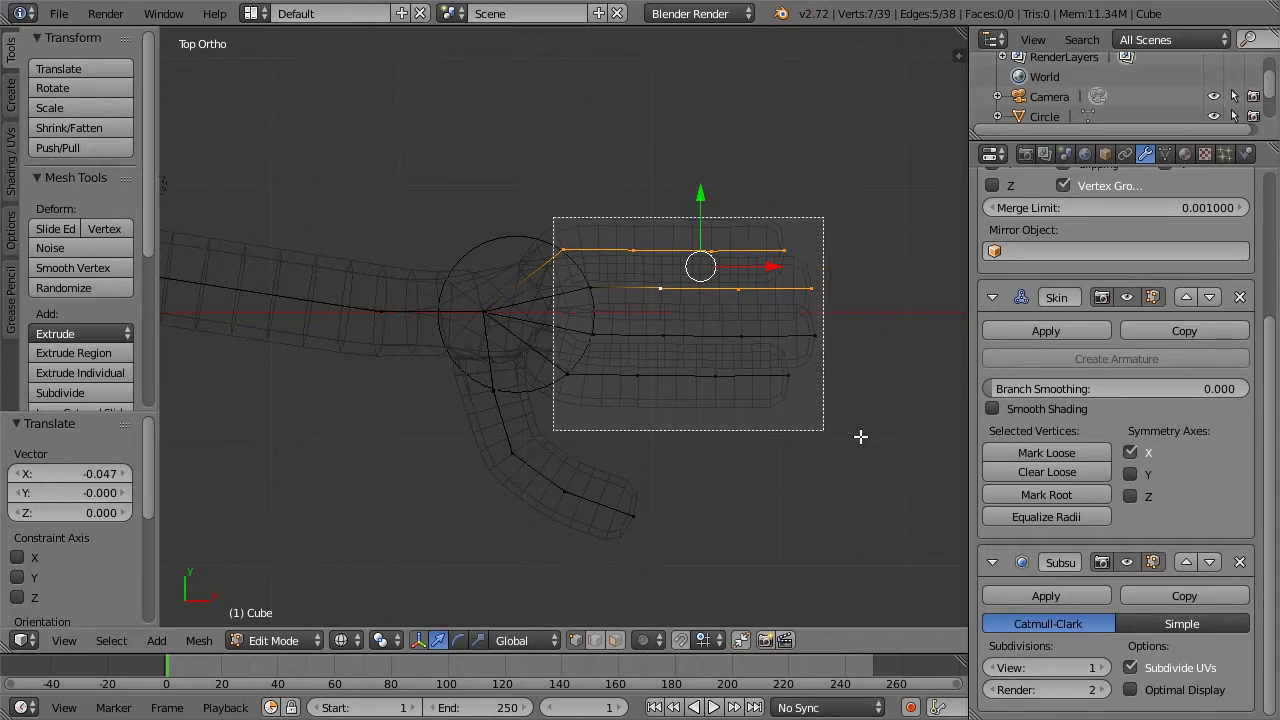
{"action": "left_click_drag", "start_coordinate": [468, 430], "coordinate": [724, 572]}
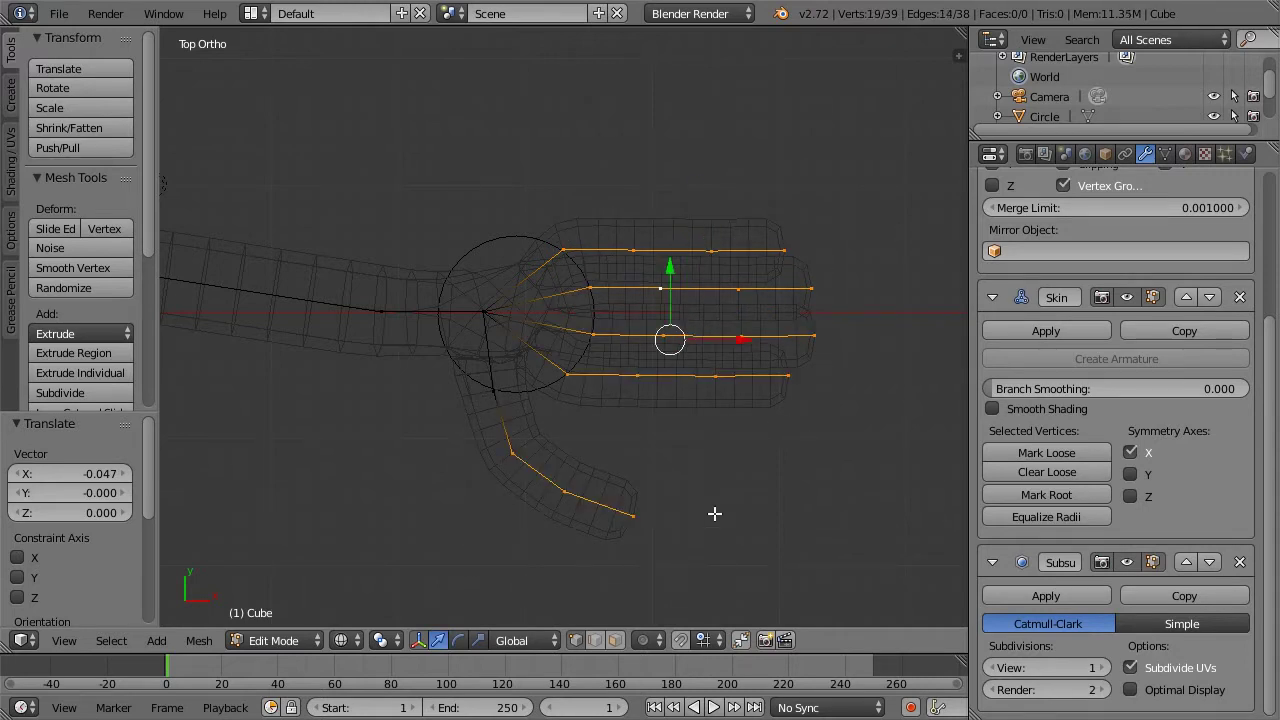
{"action": "right_click", "coordinate": [494, 390], "text": "shift"}
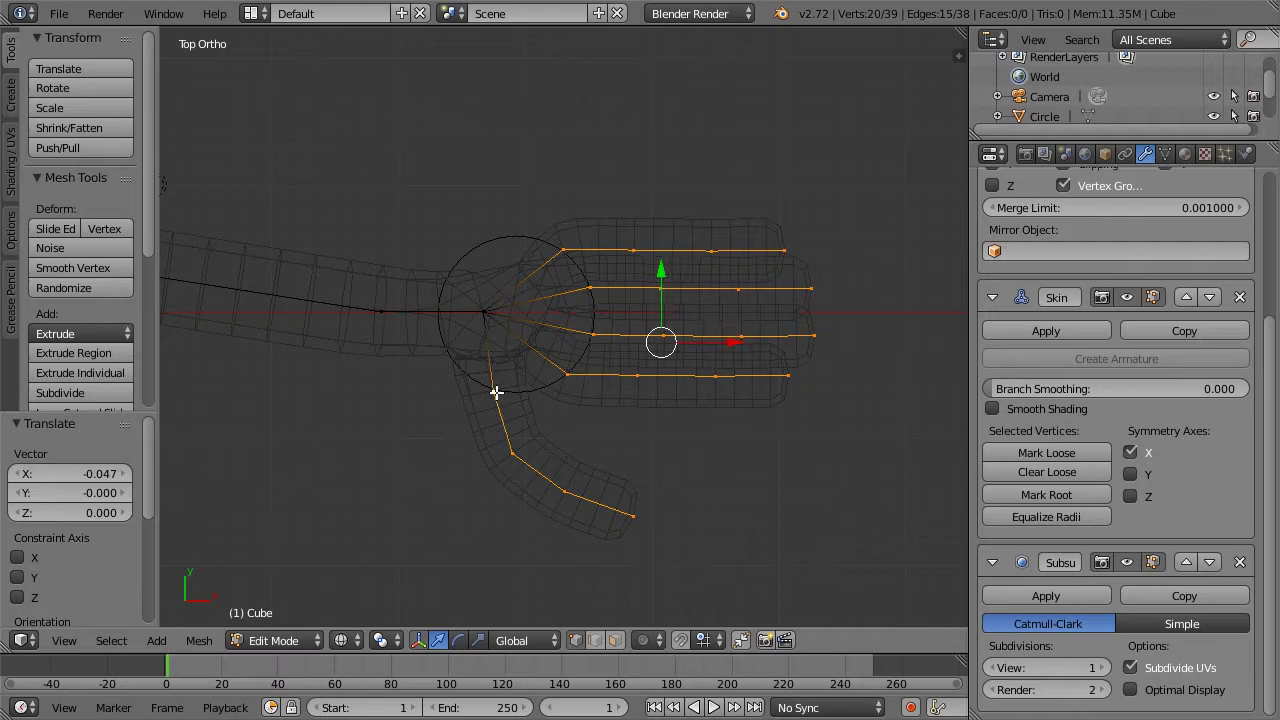
{"action": "right_click", "coordinate": [494, 390], "text": "shift"}
{"action": "right_click", "coordinate": [567, 375], "text": "shift"}
{"action": "right_click", "coordinate": [592, 336], "text": "shift"}
{"action": "right_click", "coordinate": [591, 288], "text": "shift"}
{"action": "right_click", "coordinate": [562, 249], "text": "shift"}
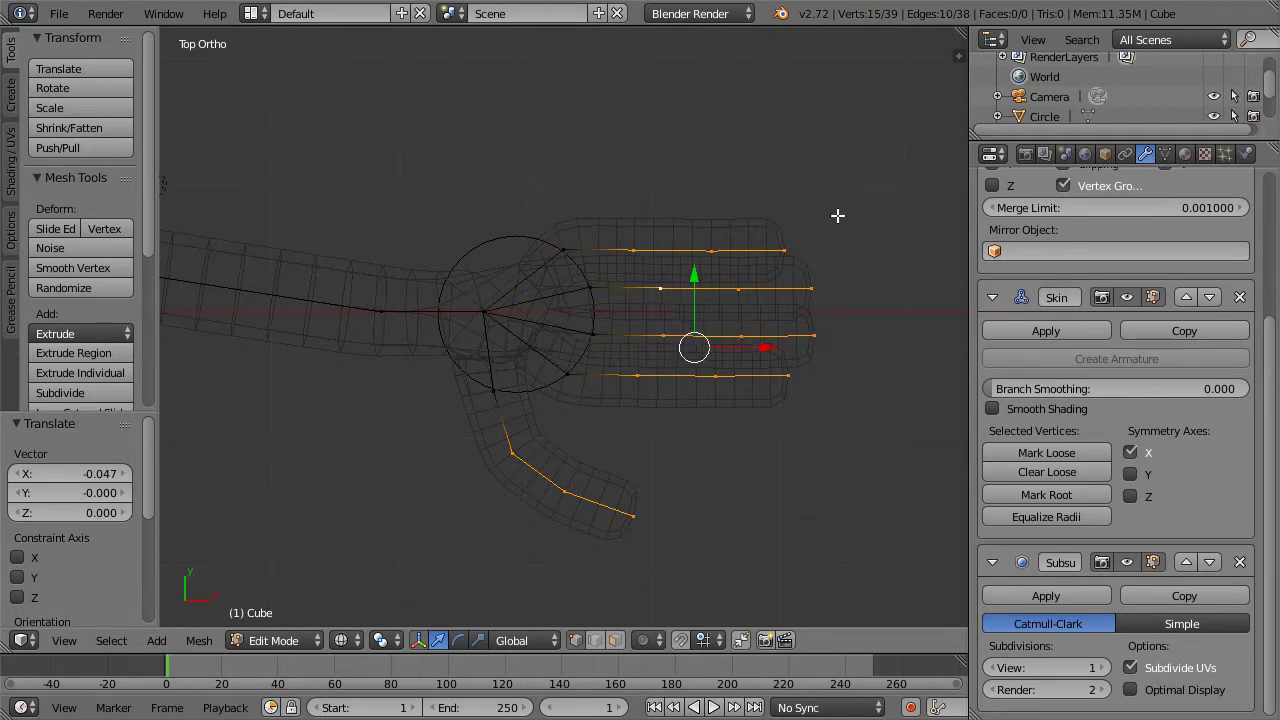
{"action": "key", "text": "s"}
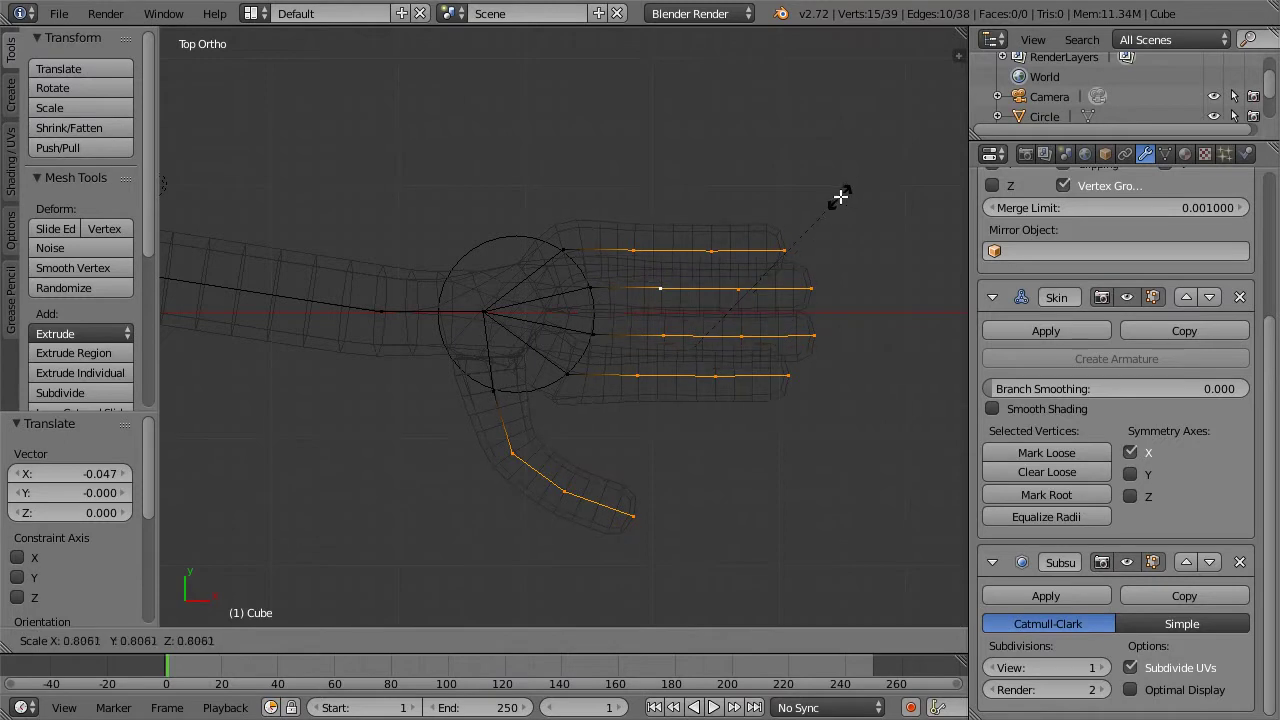
{"action": "left_click", "coordinate": [780, 258]}
Resize the skin to about 0.605 on the four finger base vertices, excluding the thumb's base vertex
{"action": "right_click", "coordinate": [565, 249]}
{"action": "right_click", "coordinate": [590, 288], "text": "shift"}
{"action": "right_click", "coordinate": [592, 335], "text": "shift"}
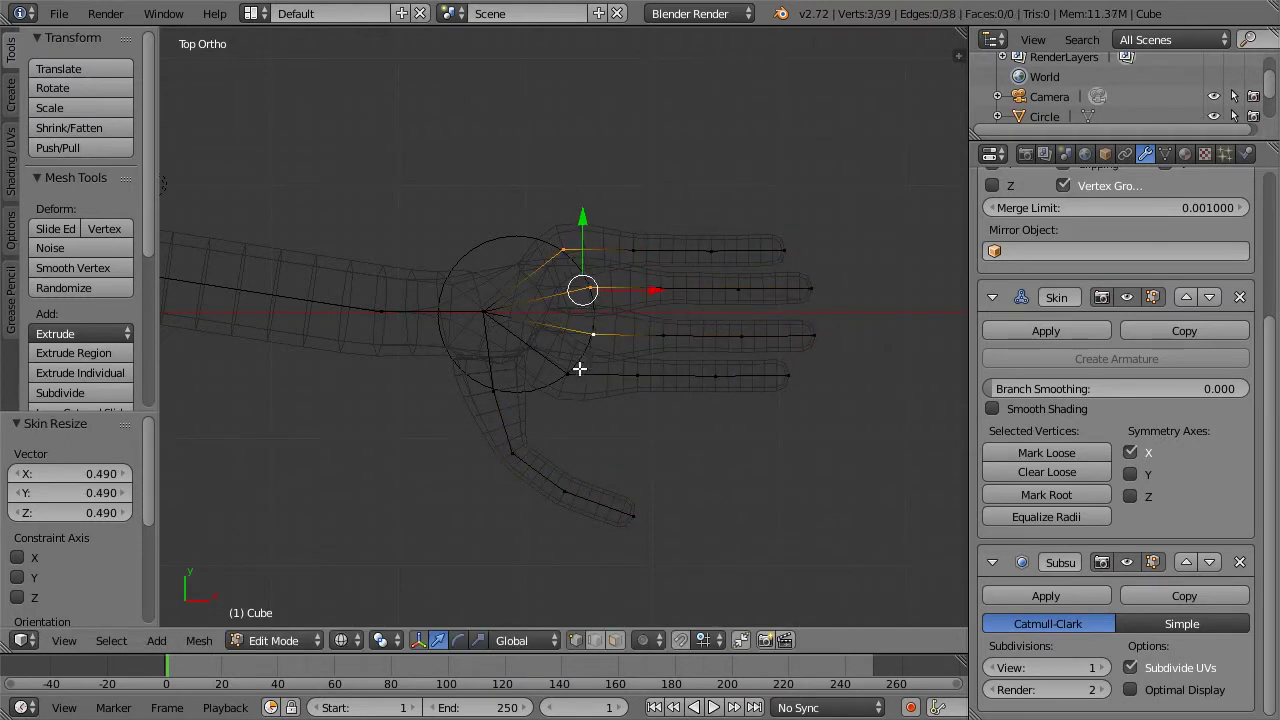
{"action": "right_click", "coordinate": [567, 375], "text": "shift"}
{"action": "right_click", "coordinate": [502, 396], "text": "shift"}
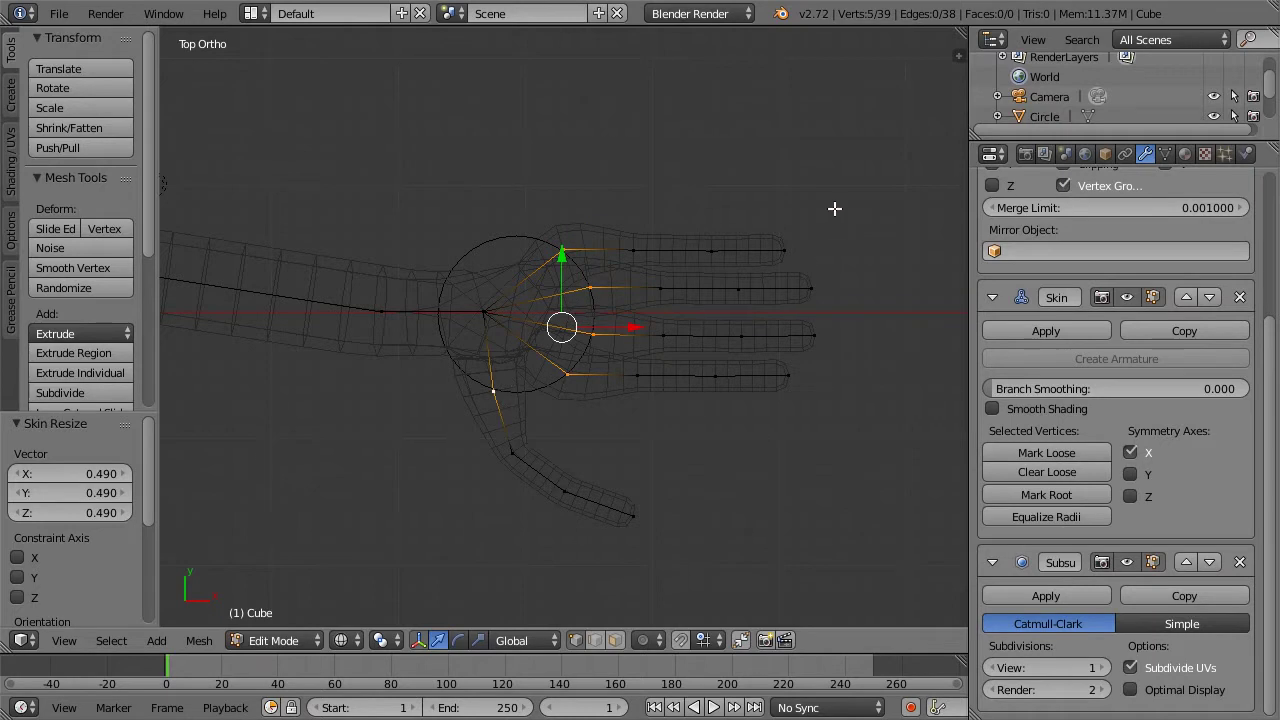
{"action": "right_click", "coordinate": [494, 392], "text": "shift"}
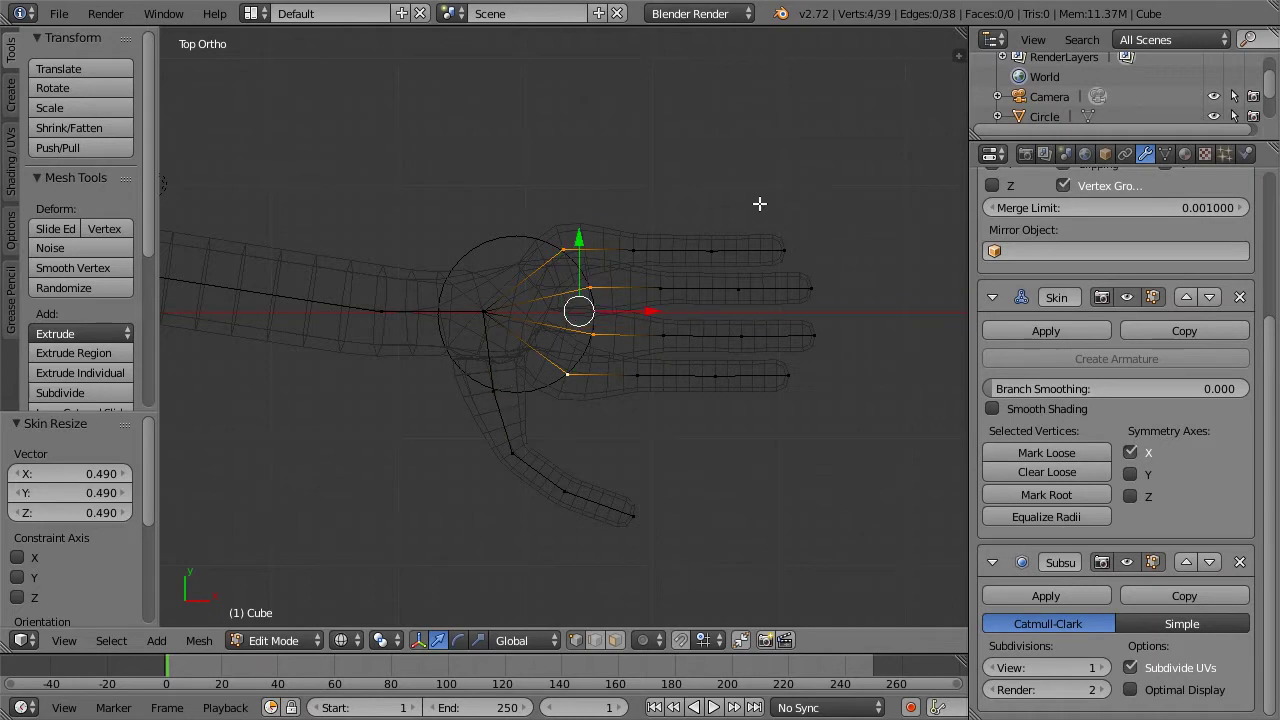
{"action": "key", "text": "ctrl+a"}
{"action": "left_click", "coordinate": [716, 216]}
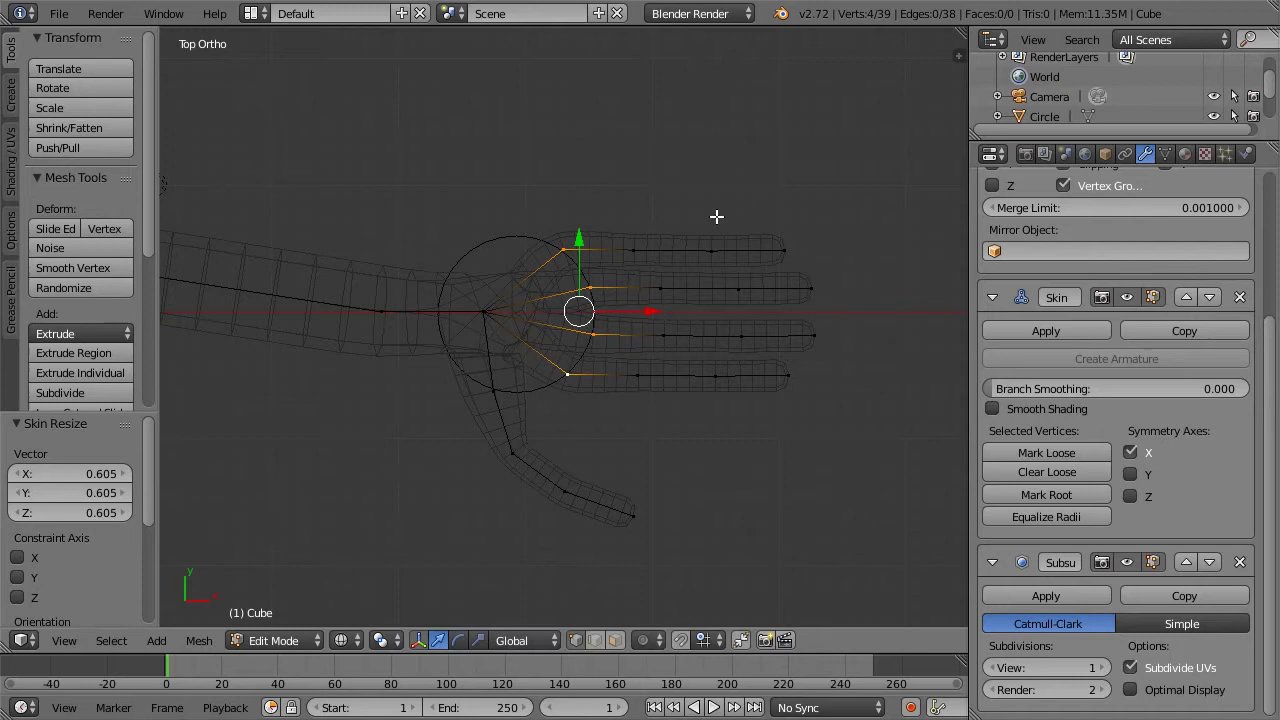
Mark the vertex where the fingers and thumb branch from the wrist as loose in the Skin modifier
{"action": "key", "text": "z"}
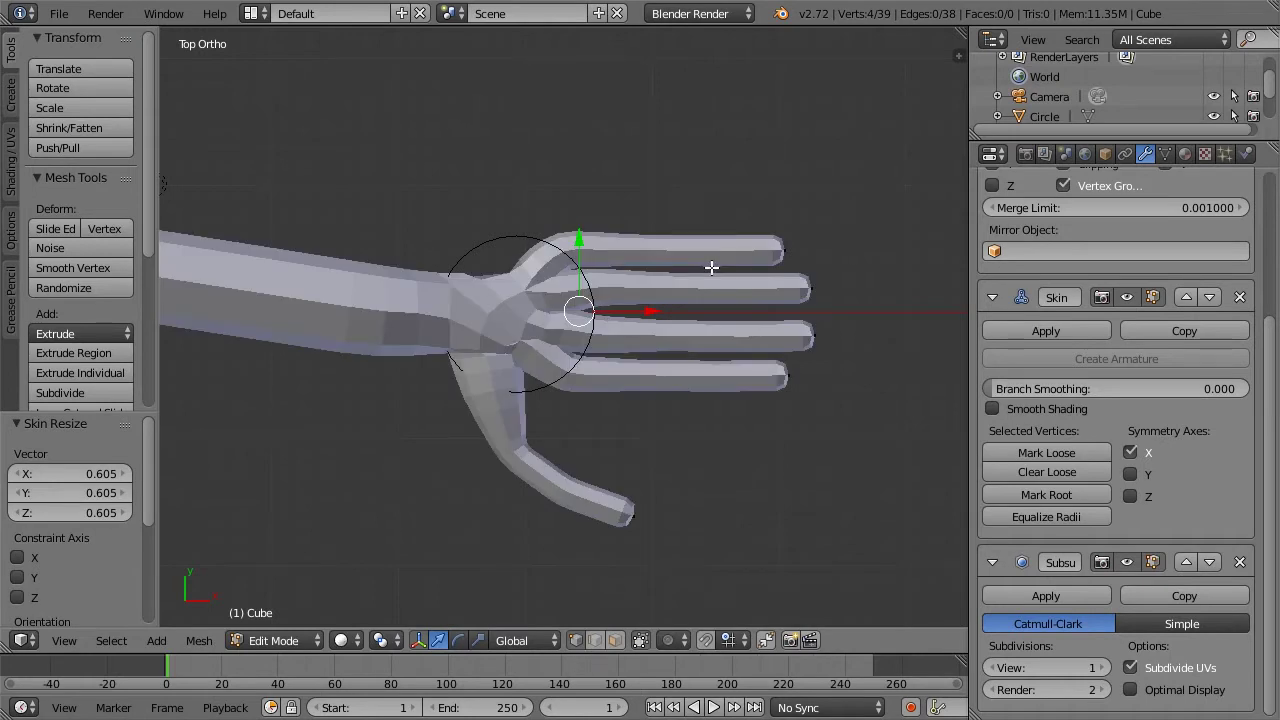
{"action": "key", "text": "z"}
{"action": "right_click", "coordinate": [485, 309]}
{"action": "key", "text": "z"}
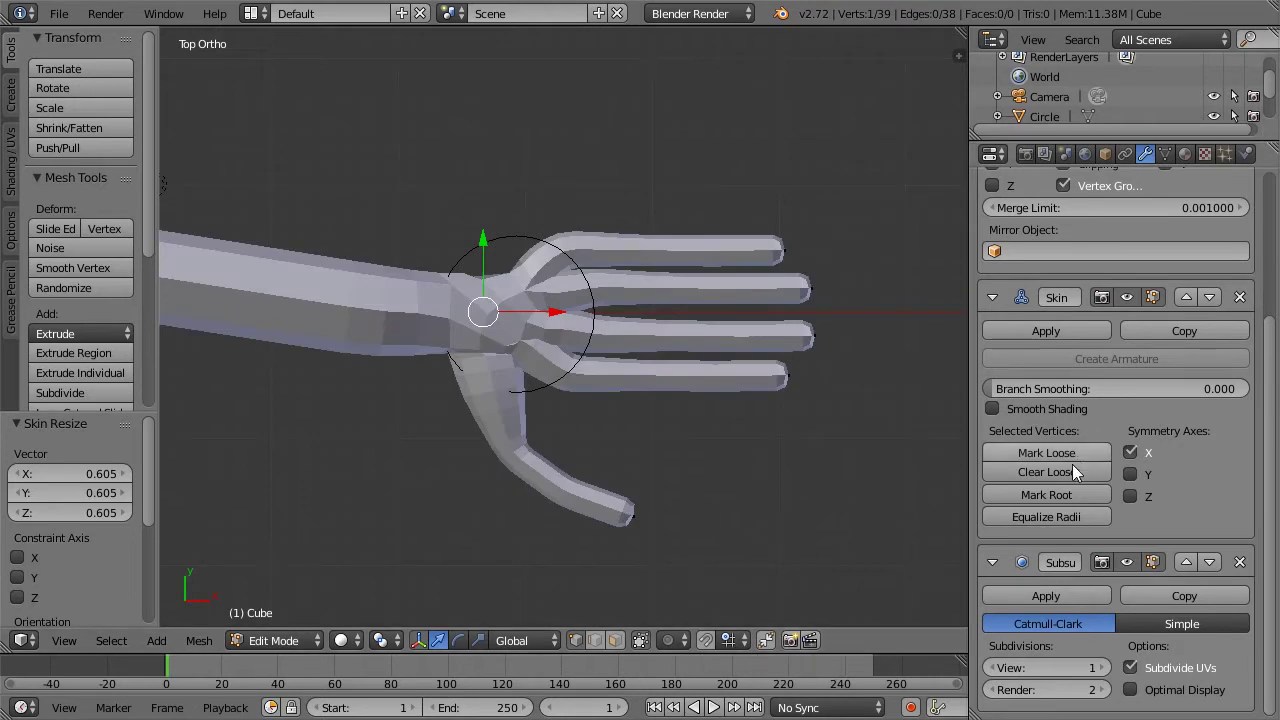
{"action": "key", "text": "z"}
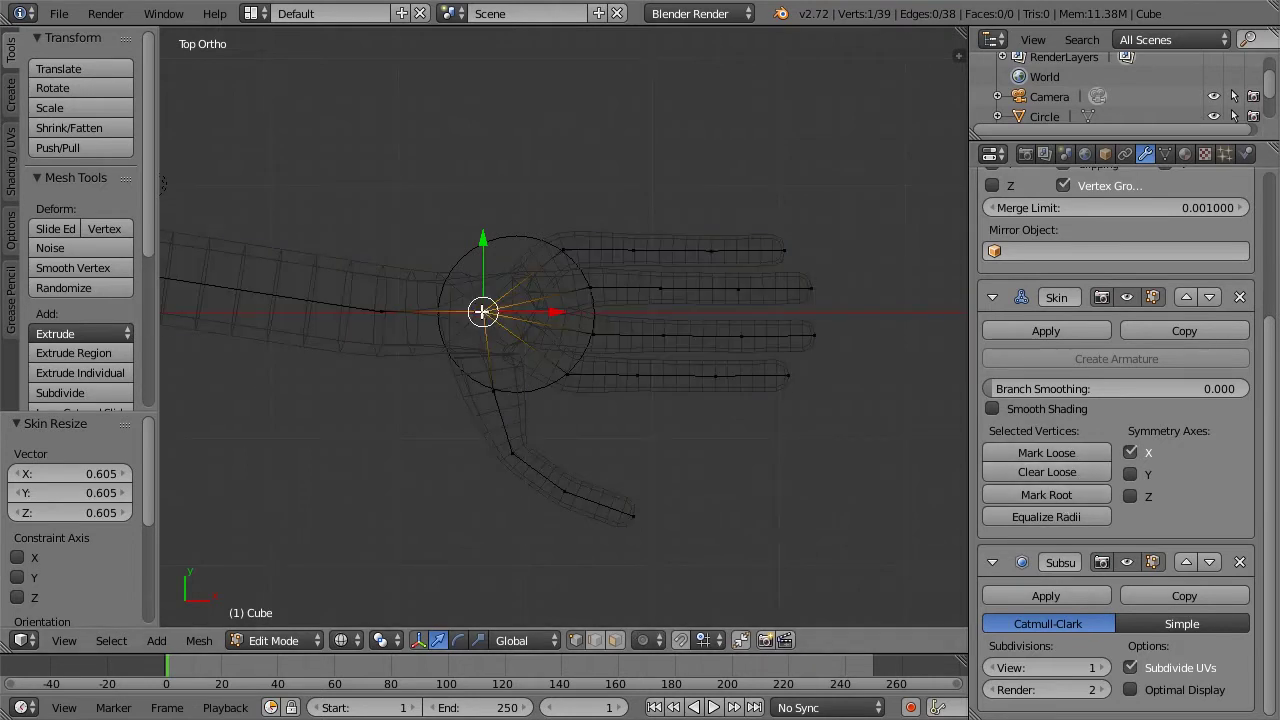
{"action": "key", "text": "z"}
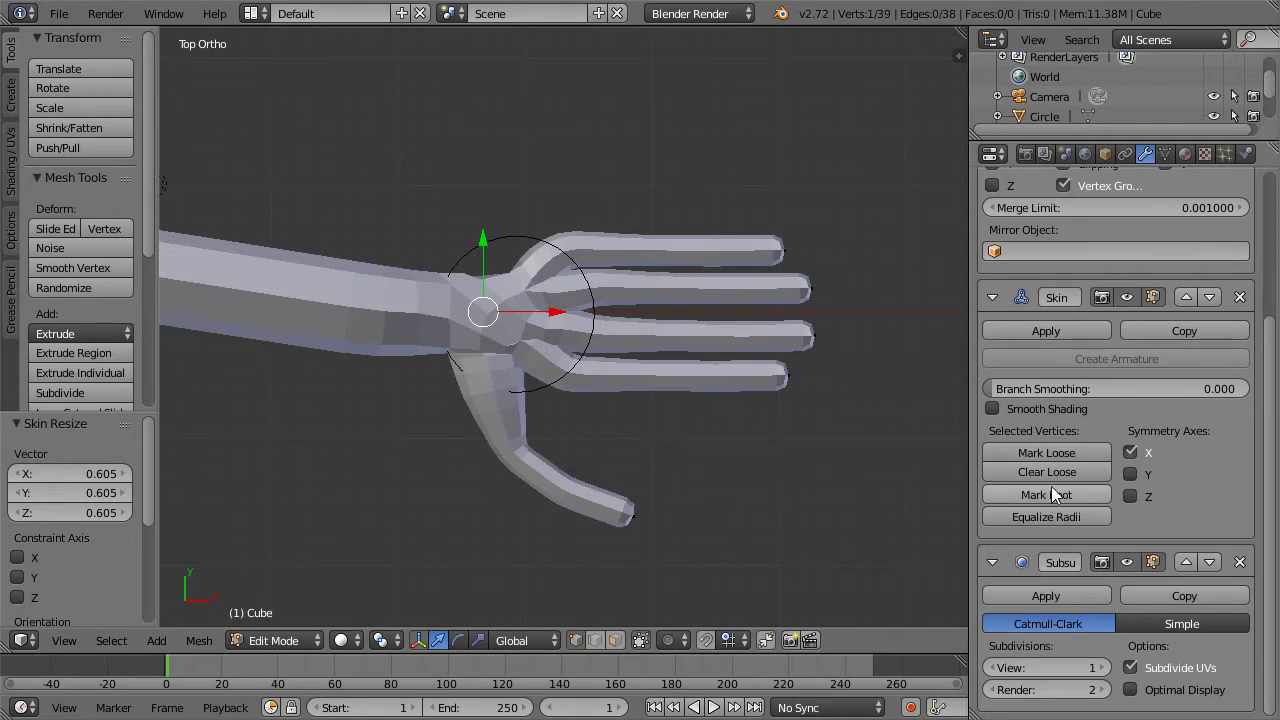
{"action": "left_click", "coordinate": [1043, 456]}
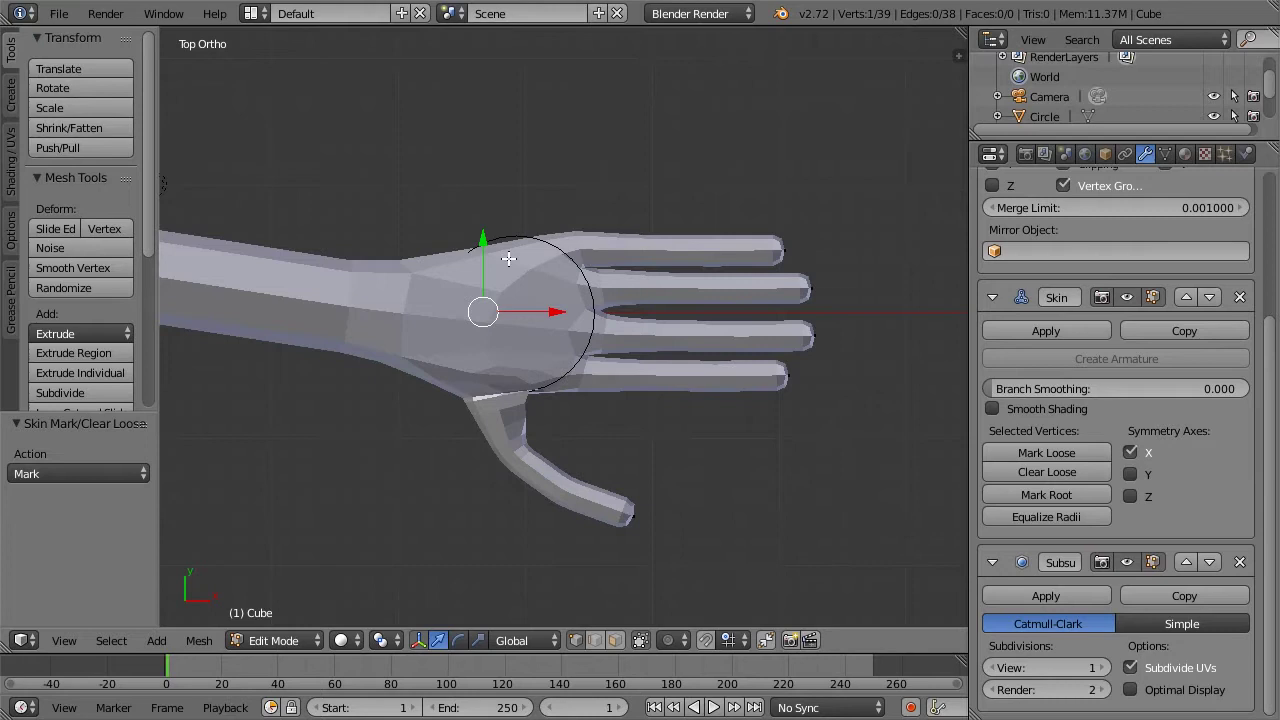
{"action": "key", "text": "z"}
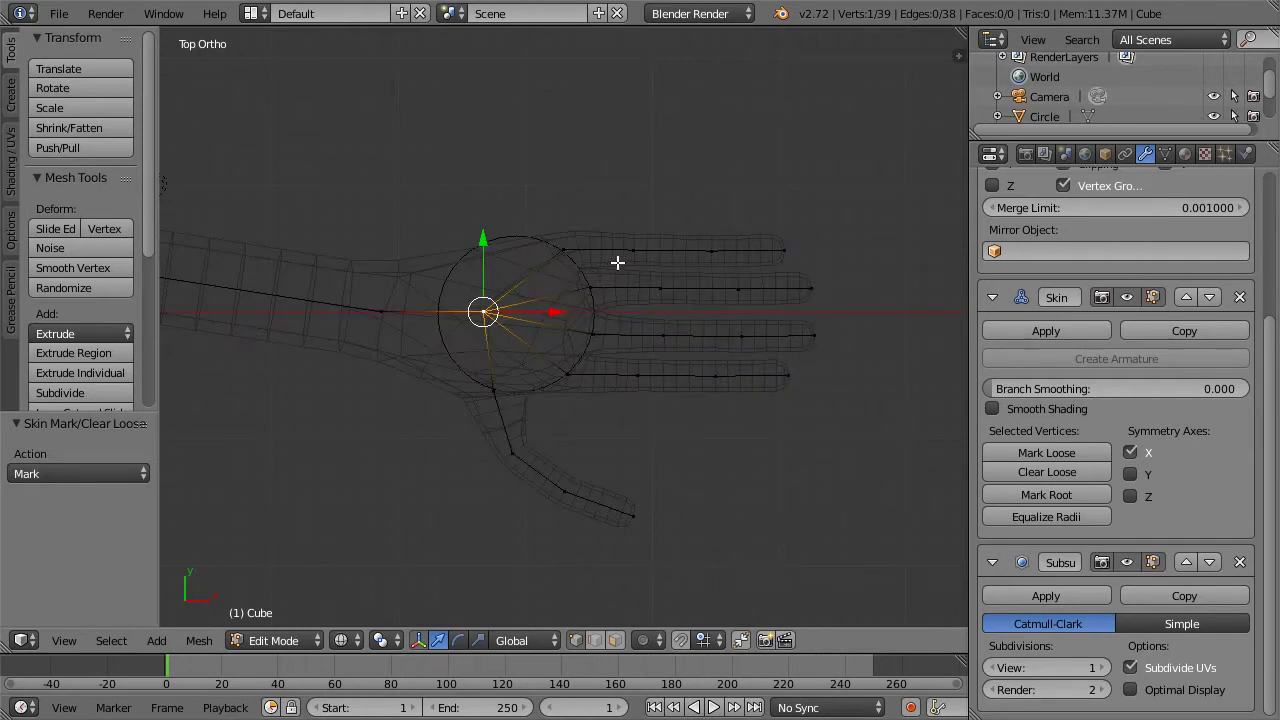
{"action": "key", "text": "z"}
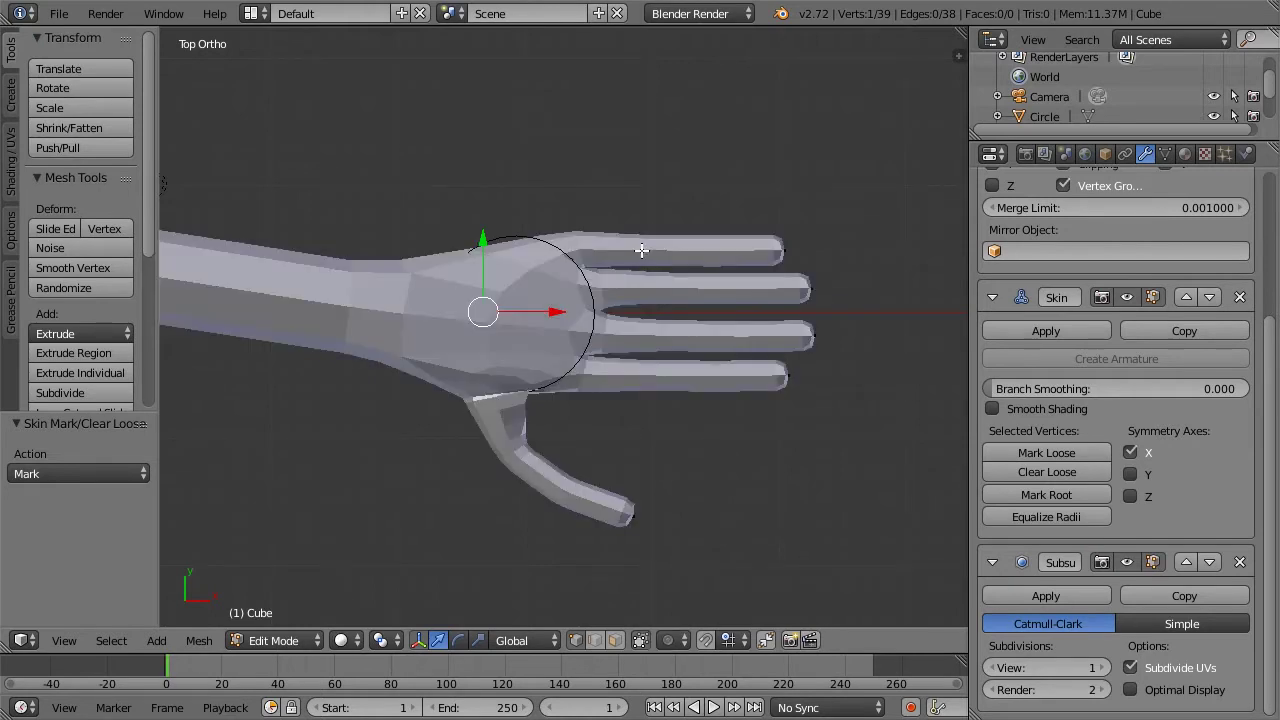
Lengthen the third finger from the thumb by shifting its joints outward along X, with a last shift of about 0.039 for the two outermost vertices
{"action": "key", "text": "z"}
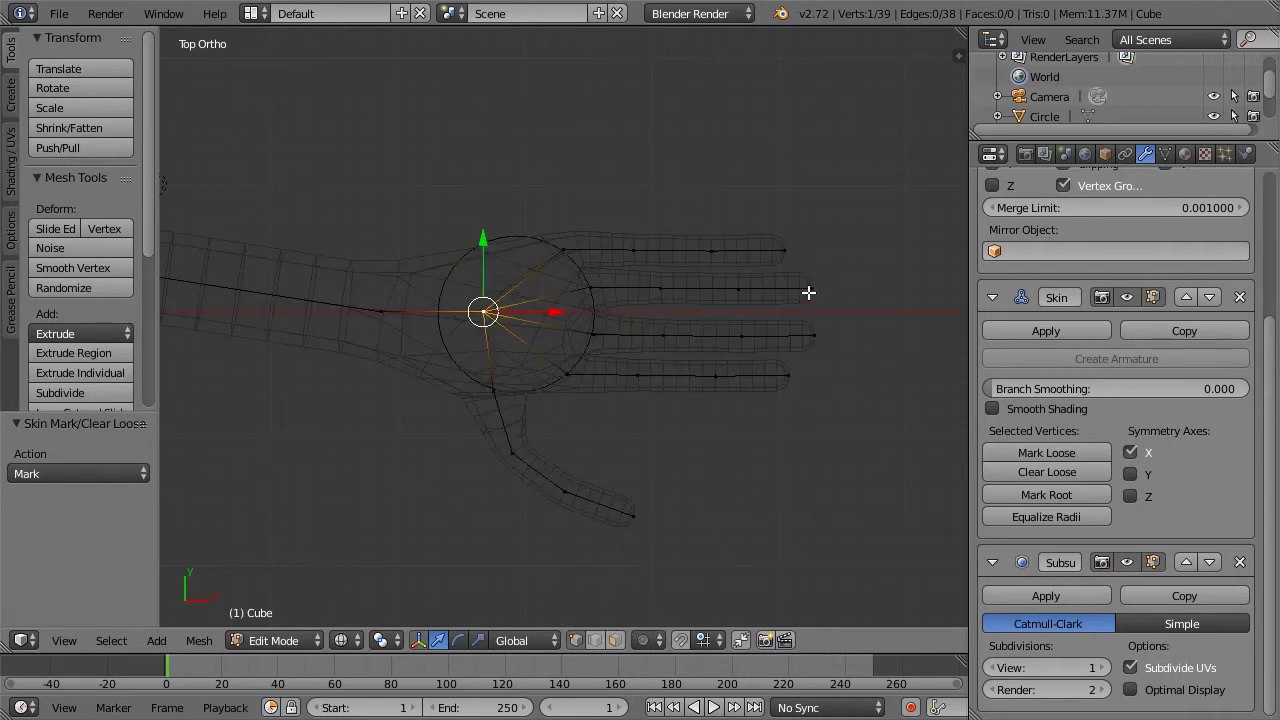
{"action": "right_click", "coordinate": [809, 289]}
{"action": "right_click", "coordinate": [737, 289], "text": "shift"}
{"action": "right_click", "coordinate": [661, 289], "text": "shift"}
{"action": "left_click_drag", "start_coordinate": [803, 291], "coordinate": [850, 289]}
{"action": "key", "text": "ctrl+KP_Subtract"}
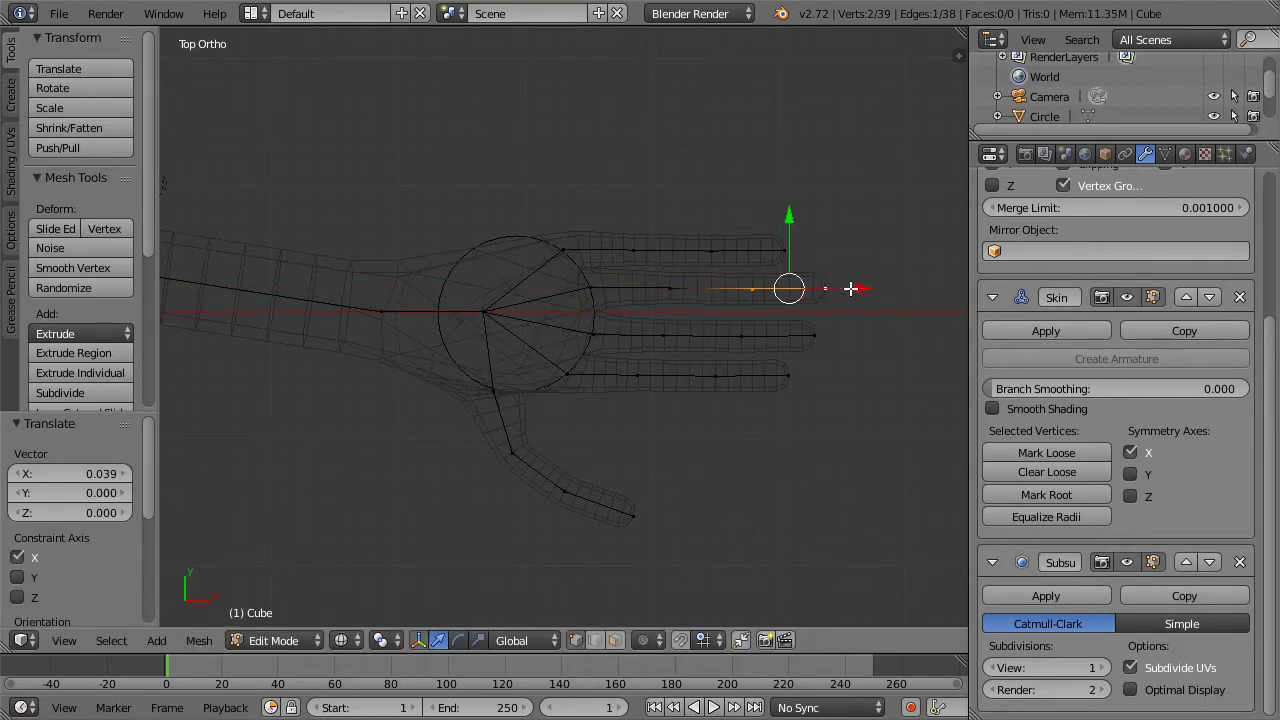
{"action": "key", "text": "z"}
Shorten the thumb by moving its tip about -0.221 in X and 0.102 in Y, and its last two vertices about -0.181 and 0.079
{"action": "right_click", "coordinate": [494, 393]}
{"action": "right_click", "coordinate": [508, 448], "text": "shift"}
{"action": "right_click", "coordinate": [563, 495], "text": "shift"}
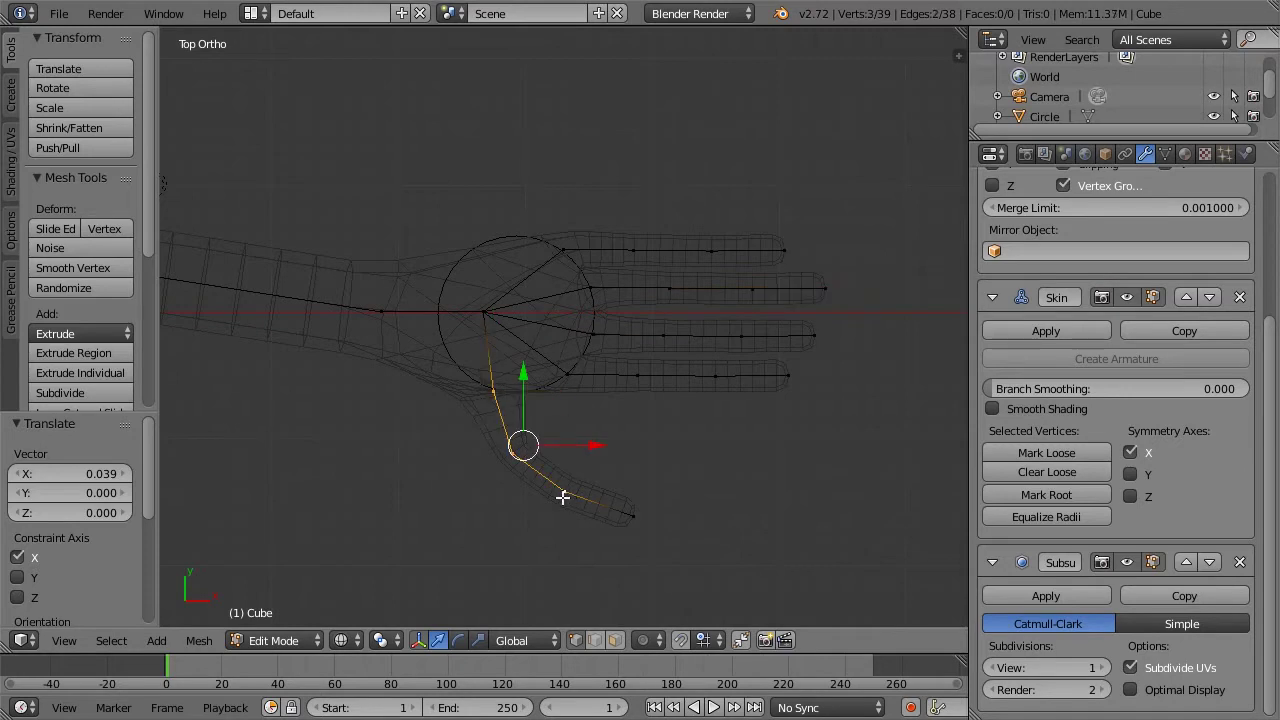
{"action": "right_click", "coordinate": [632, 516]}
{"action": "key", "text": "g"}
{"action": "left_click", "coordinate": [606, 502]}
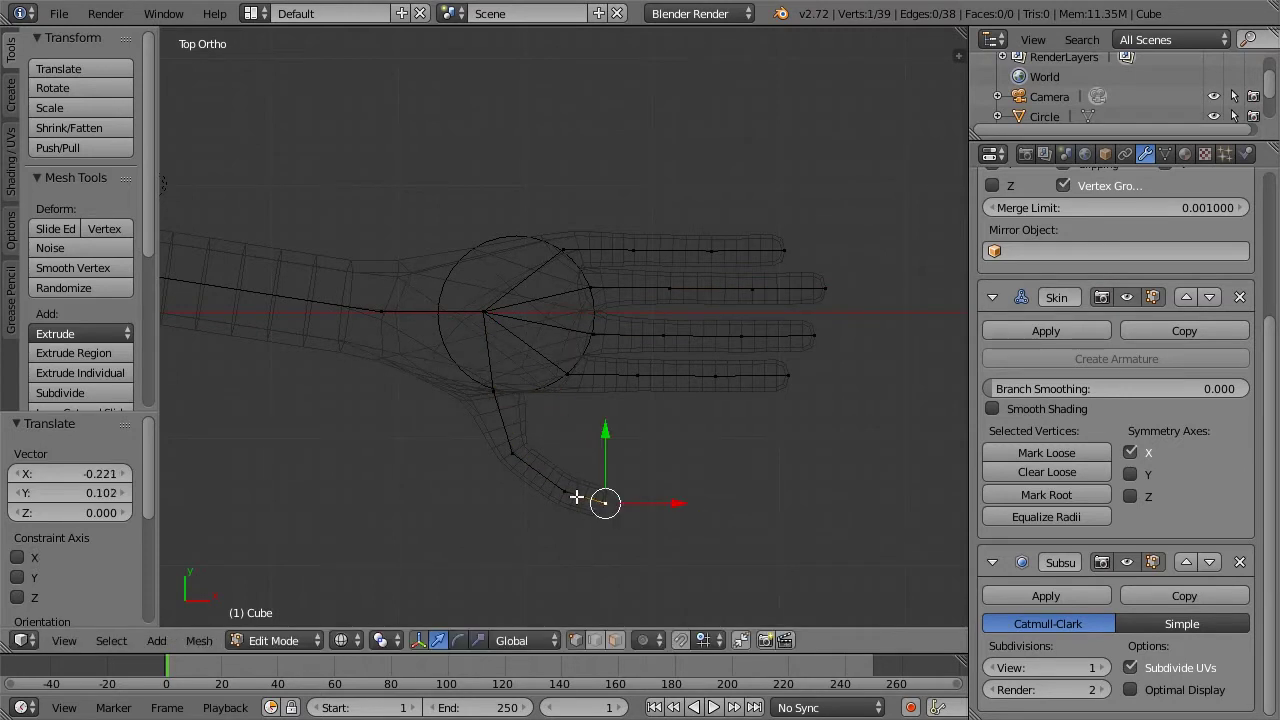
{"action": "right_click", "coordinate": [577, 497]}
{"action": "right_click", "coordinate": [605, 502], "text": "shift"}
{"action": "key", "text": "g"}
{"action": "left_click", "coordinate": [573, 485]}
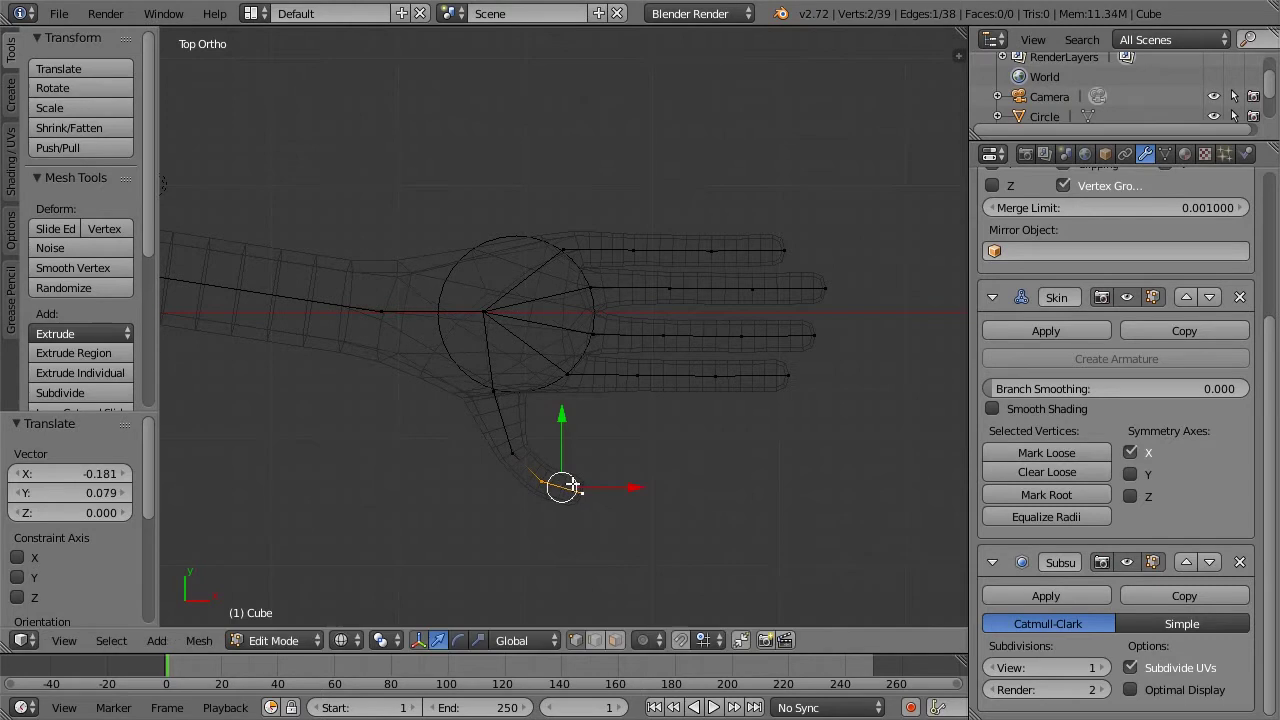
Move the thumb's three outer vertices together closer to the palm and deselect everything
{"action": "right_click", "coordinate": [515, 455]}
{"action": "right_click", "coordinate": [583, 495], "text": "shift"}
{"action": "right_click", "coordinate": [540, 482], "text": "shift"}
{"action": "key", "text": "g"}
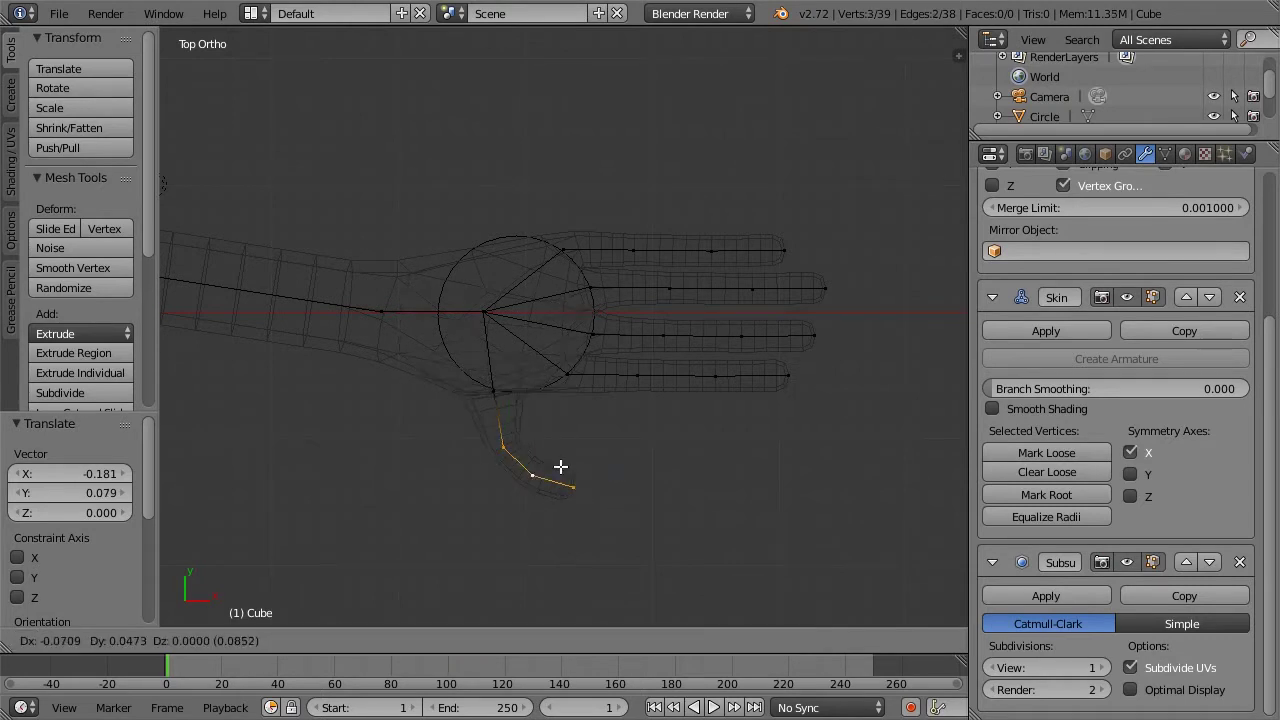
{"action": "left_click", "coordinate": [557, 455]}
{"action": "key", "text": "a"}
{"action": "key", "text": "z"}
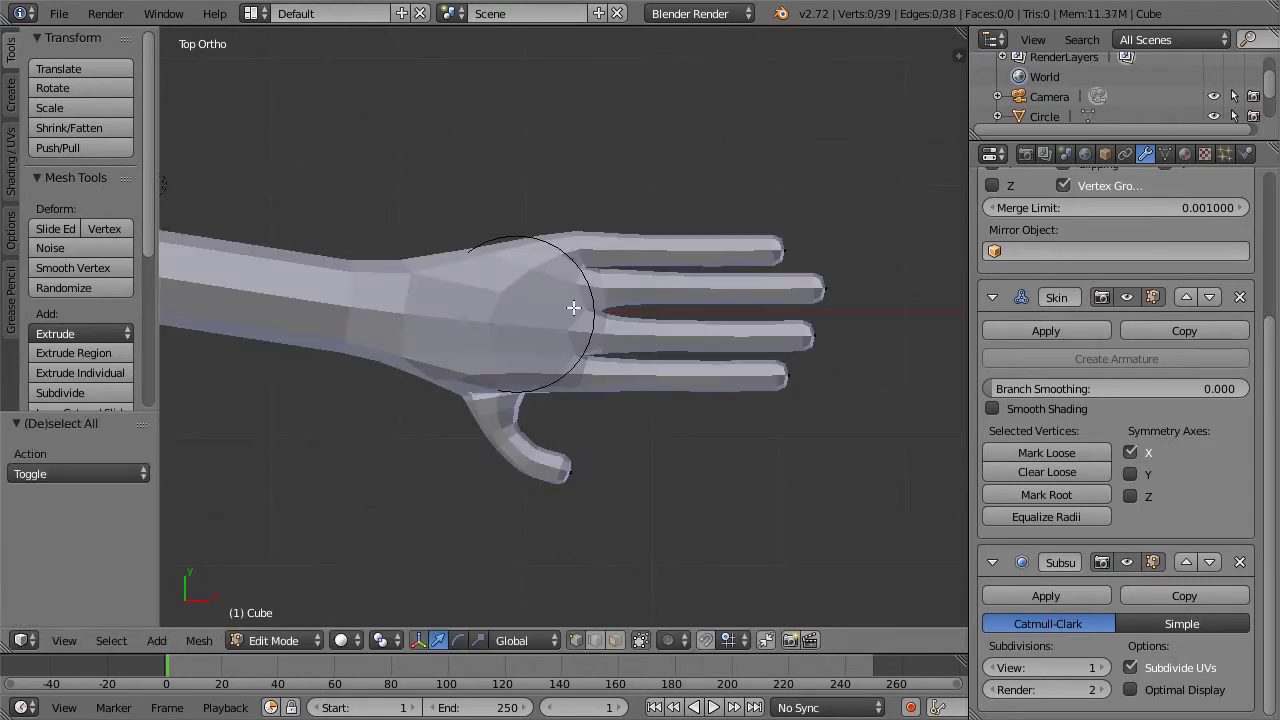
Inspect the hand from several angles, leave mesh editing and delete the guide circle around the palm
{"action": "middle_click_drag", "start_coordinate": [540, 217], "coordinate": [557, 196]}
{"action": "middle_click_drag", "start_coordinate": [585, 246], "coordinate": [677, 226]}
{"action": "middle_click_drag", "start_coordinate": [692, 314], "coordinate": [661, 274]}
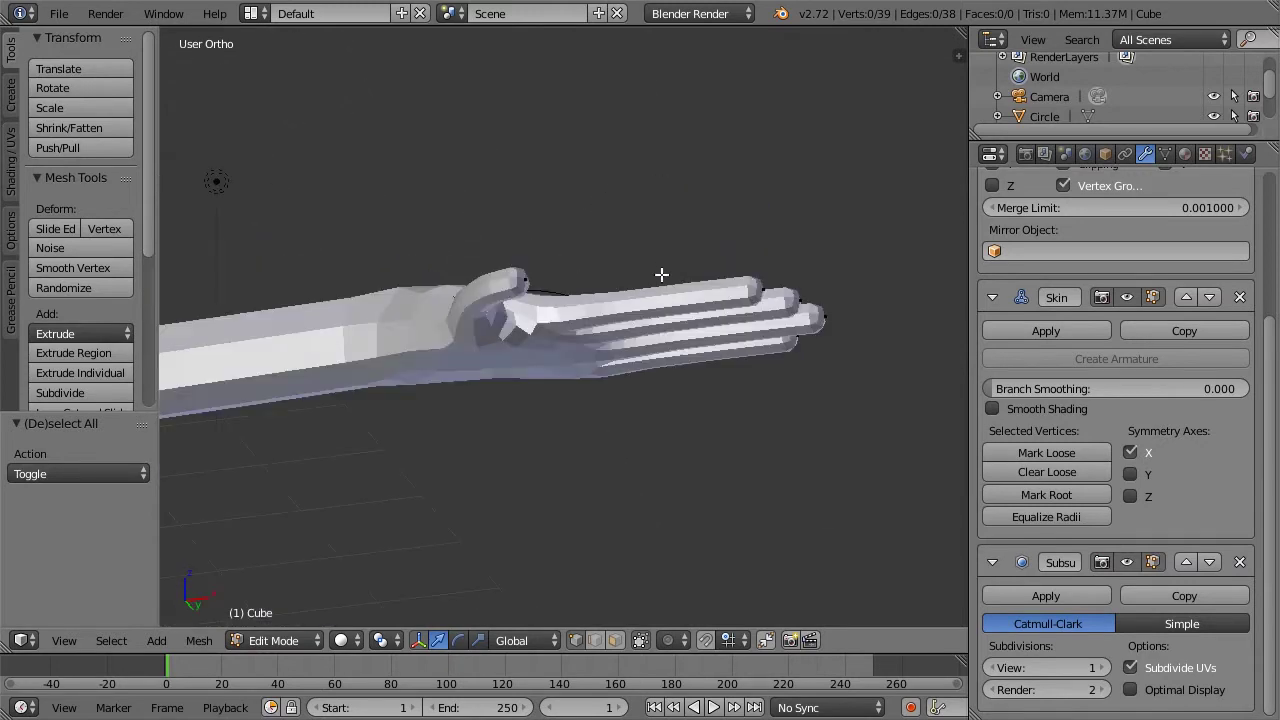
{"action": "middle_click_drag", "start_coordinate": [645, 400], "coordinate": [541, 319]}
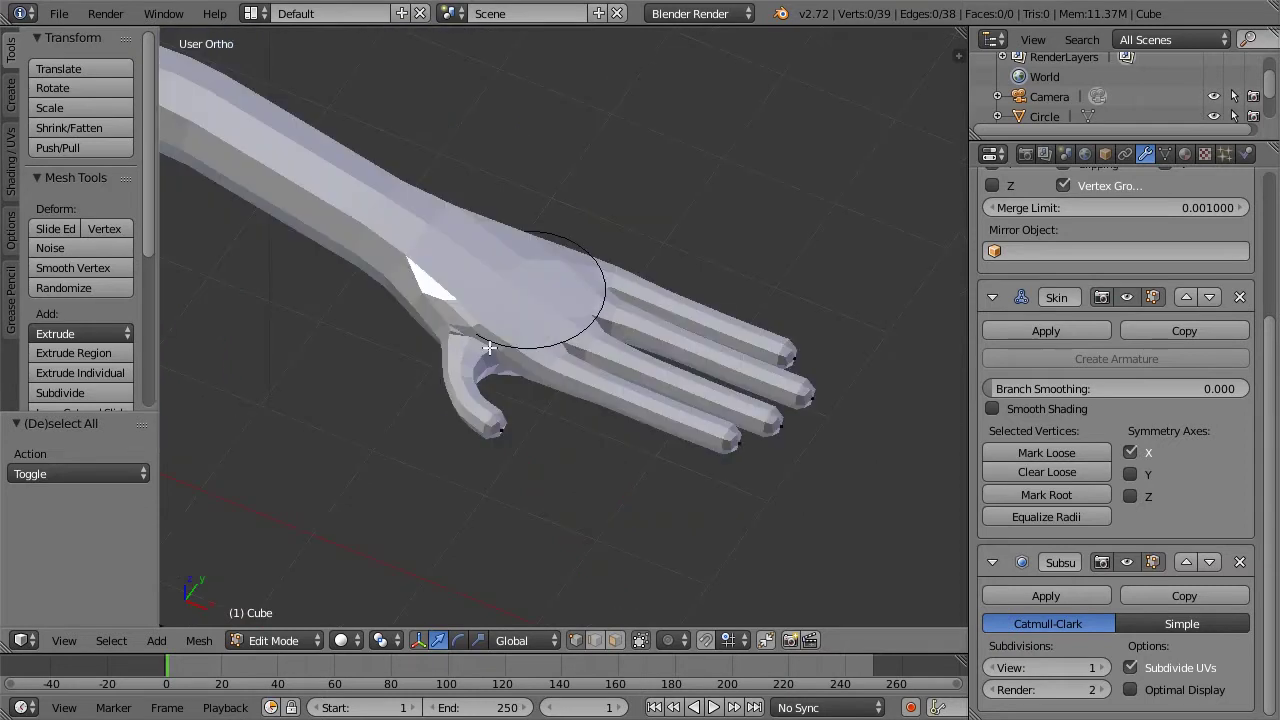
{"action": "key", "text": "KP_7"}
{"action": "key", "text": "Tab"}
{"action": "key", "text": "z"}
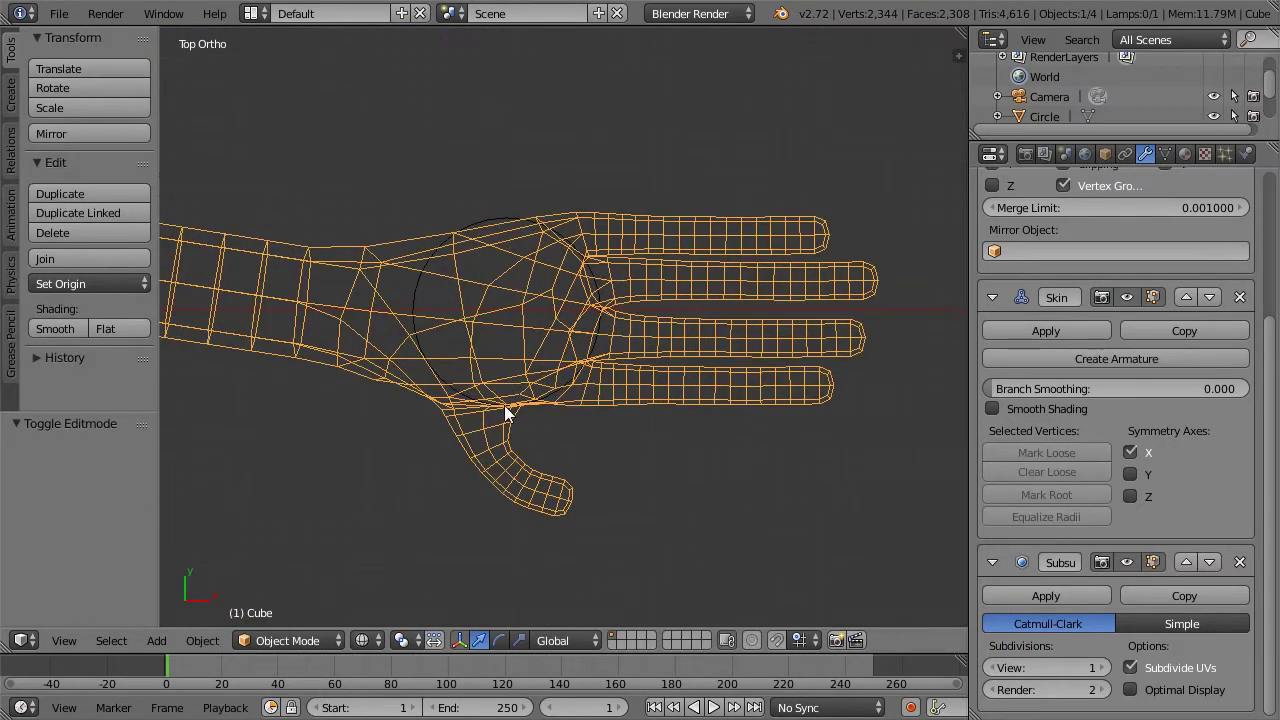
{"action": "key", "text": "z"}
{"action": "right_click", "coordinate": [479, 404]}
{"action": "key", "text": "Tab"}
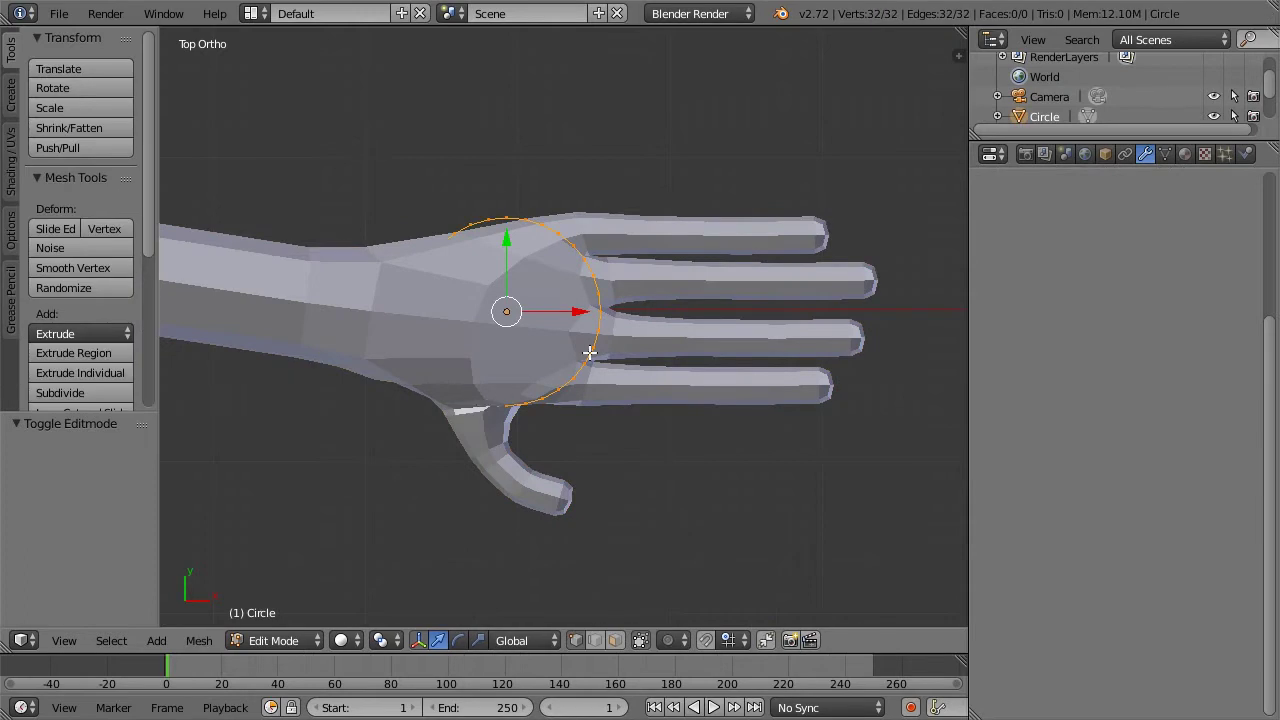
{"action": "key", "text": "Tab"}
{"action": "key", "text": "Delete"}
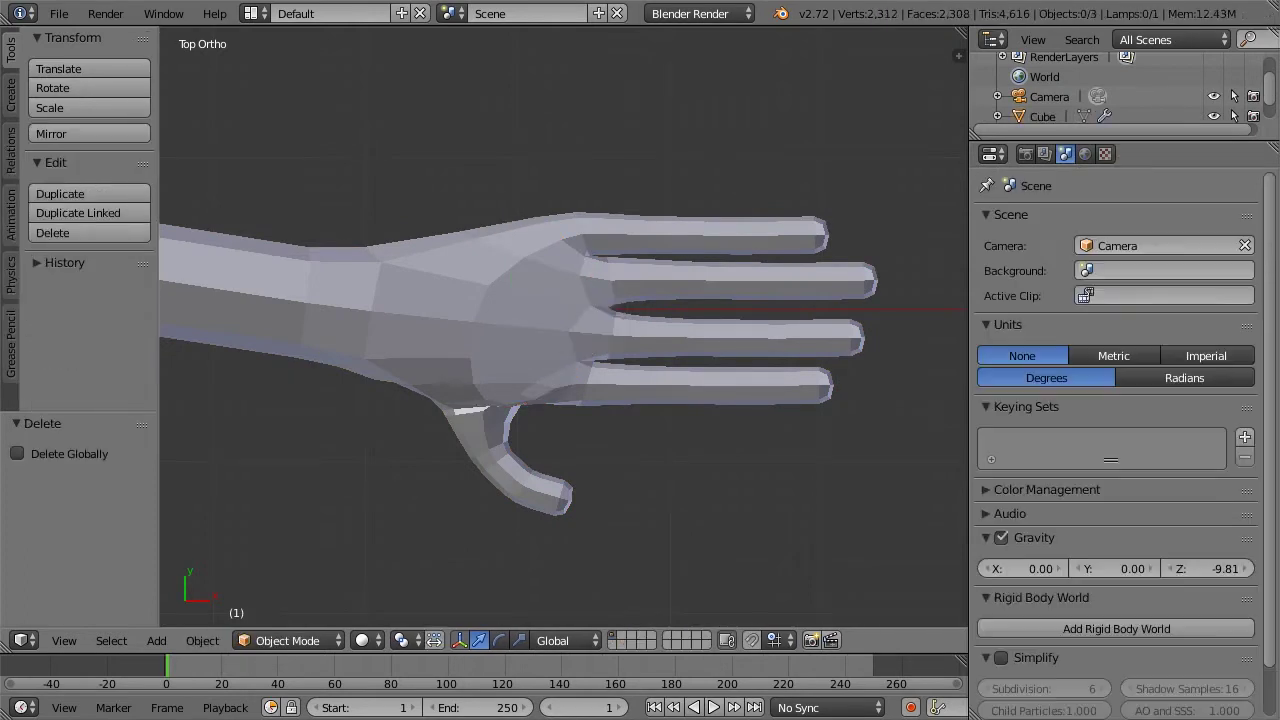
Reopen the body mesh for editing and shift the thumb's base vertex about 0.079 in X and 0.072 in Y
{"action": "right_click", "coordinate": [563, 361]}
{"action": "key", "text": "Tab"}
{"action": "key", "text": "z"}
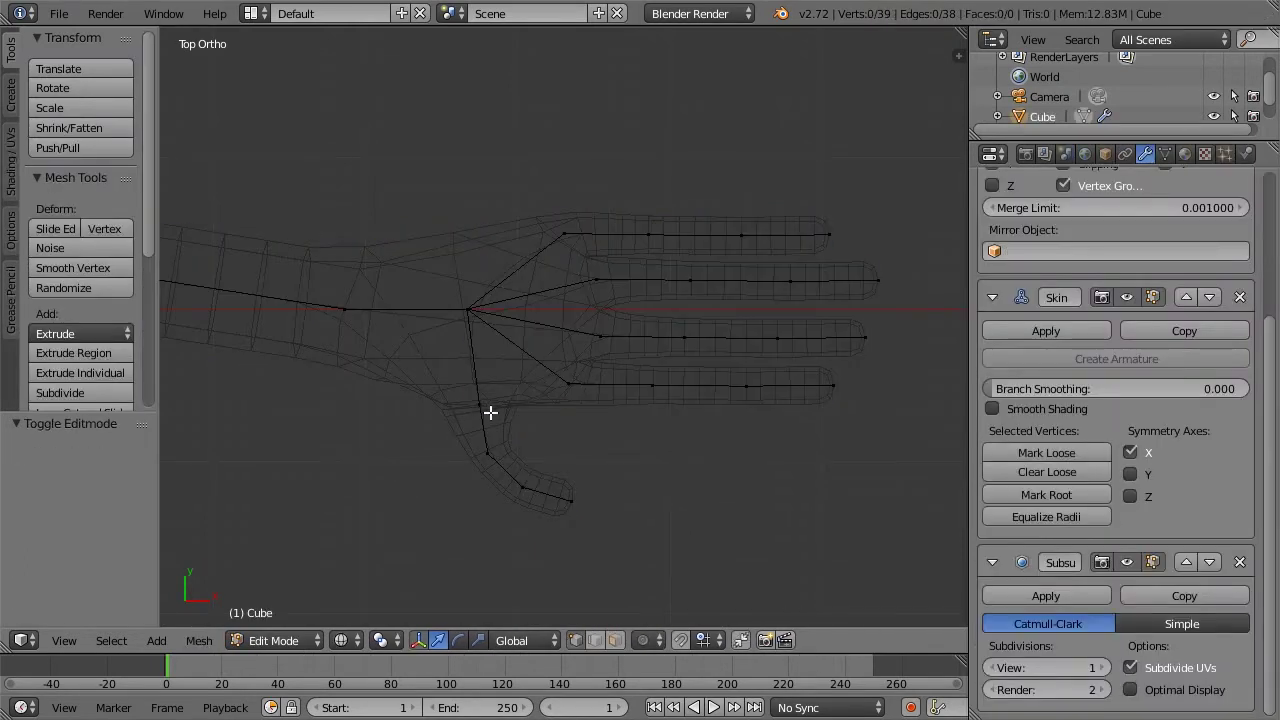
{"action": "right_click", "coordinate": [481, 410]}
{"action": "key", "text": "g"}
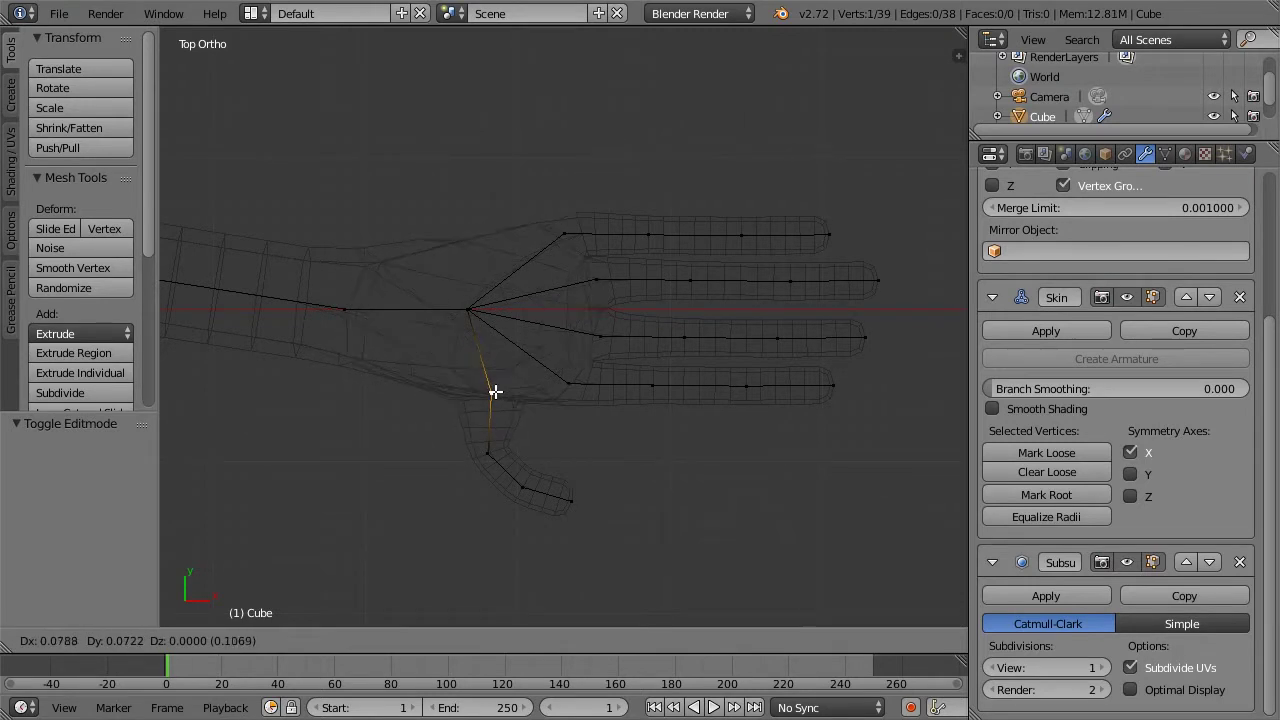
{"action": "left_click", "coordinate": [495, 392]}
Try to reposition the base vertex and first joint of the finger farthest from the thumb, the joint by about 0.007 in X and 0.033 in Y
{"action": "right_click", "coordinate": [564, 228]}
{"action": "key", "text": "g"}
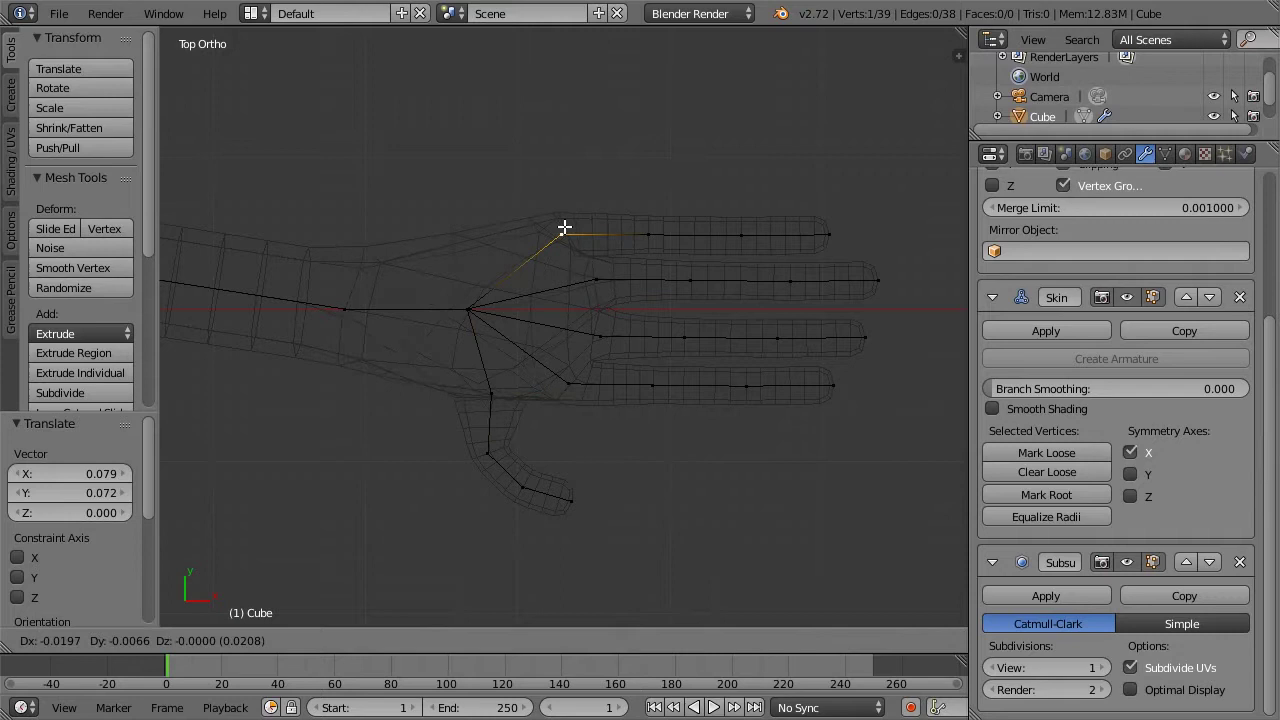
{"action": "left_click", "coordinate": [563, 220]}
{"action": "right_click", "coordinate": [648, 232]}
{"action": "key", "text": "g"}
{"action": "left_click", "coordinate": [650, 220]}
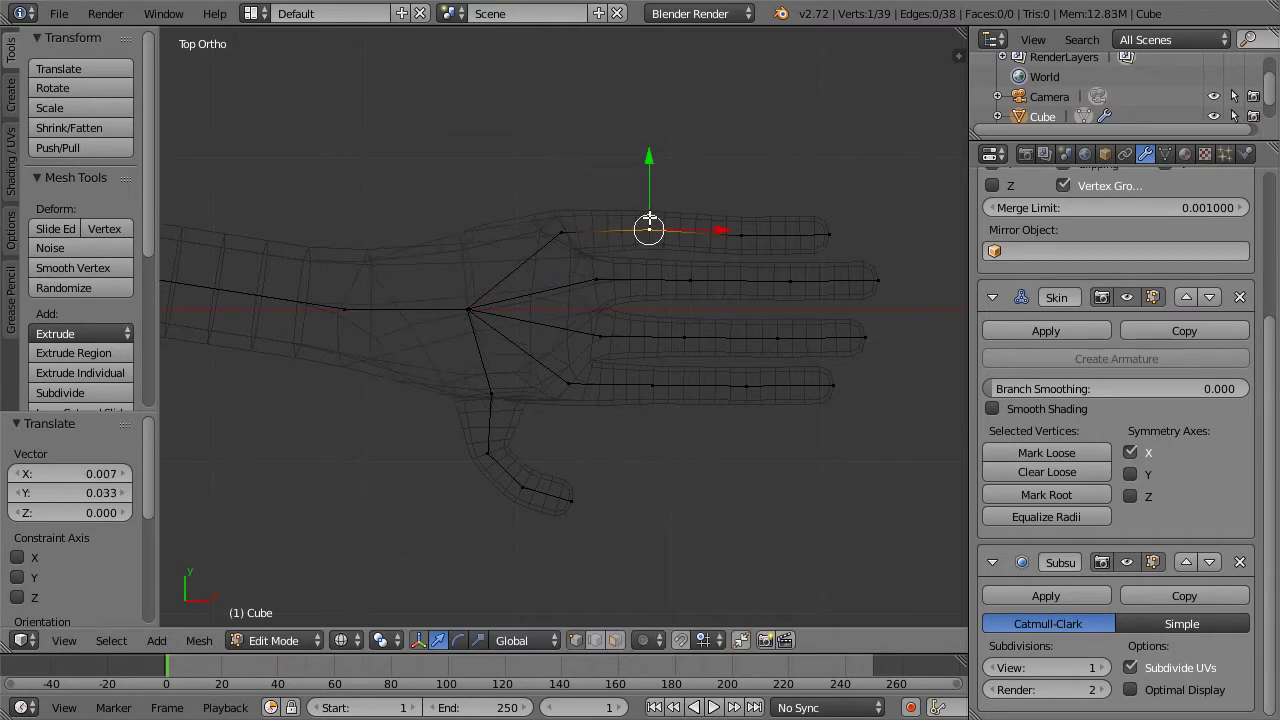
{"action": "key", "text": "ctrl+z"}
{"action": "key", "text": "ctrl+z"}
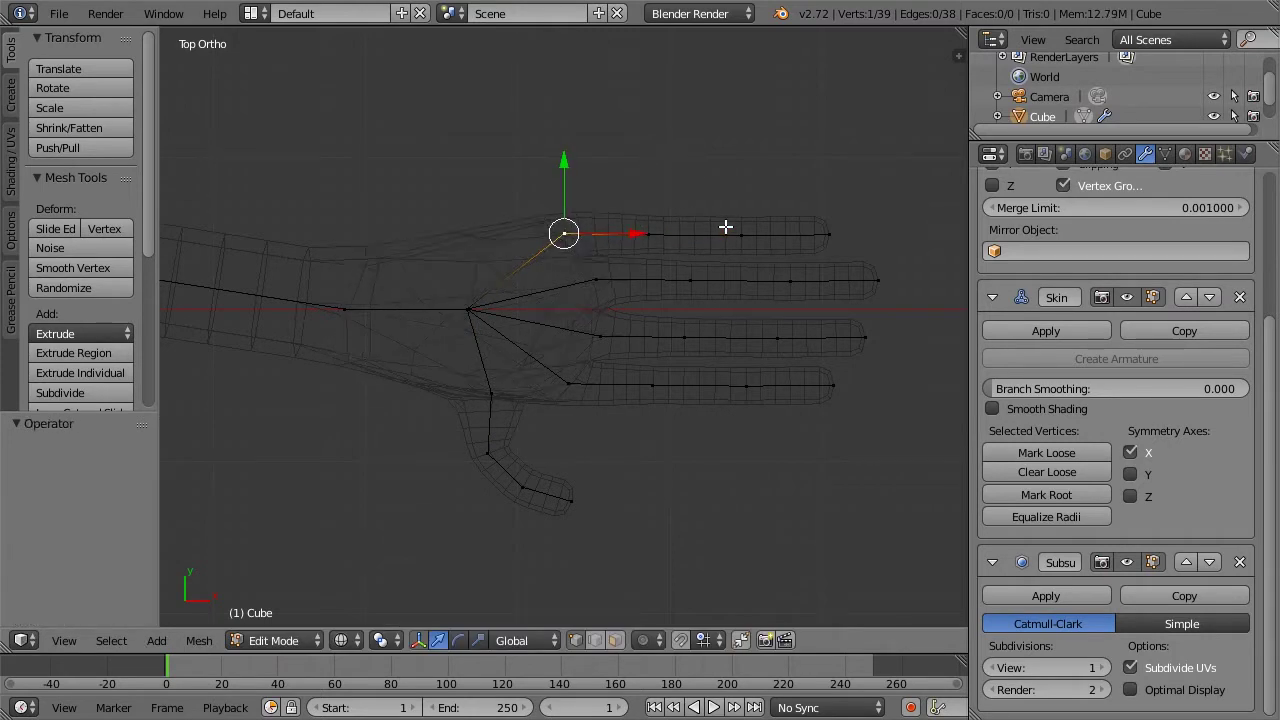
Subdivide the edge between the wrist and palm-centre vertices and move the new vertex about -0.028 in Y
{"action": "scroll", "coordinate": [530, 316], "scroll_direction": "down", "scroll_amount": 2}
{"action": "right_click", "coordinate": [408, 314]}
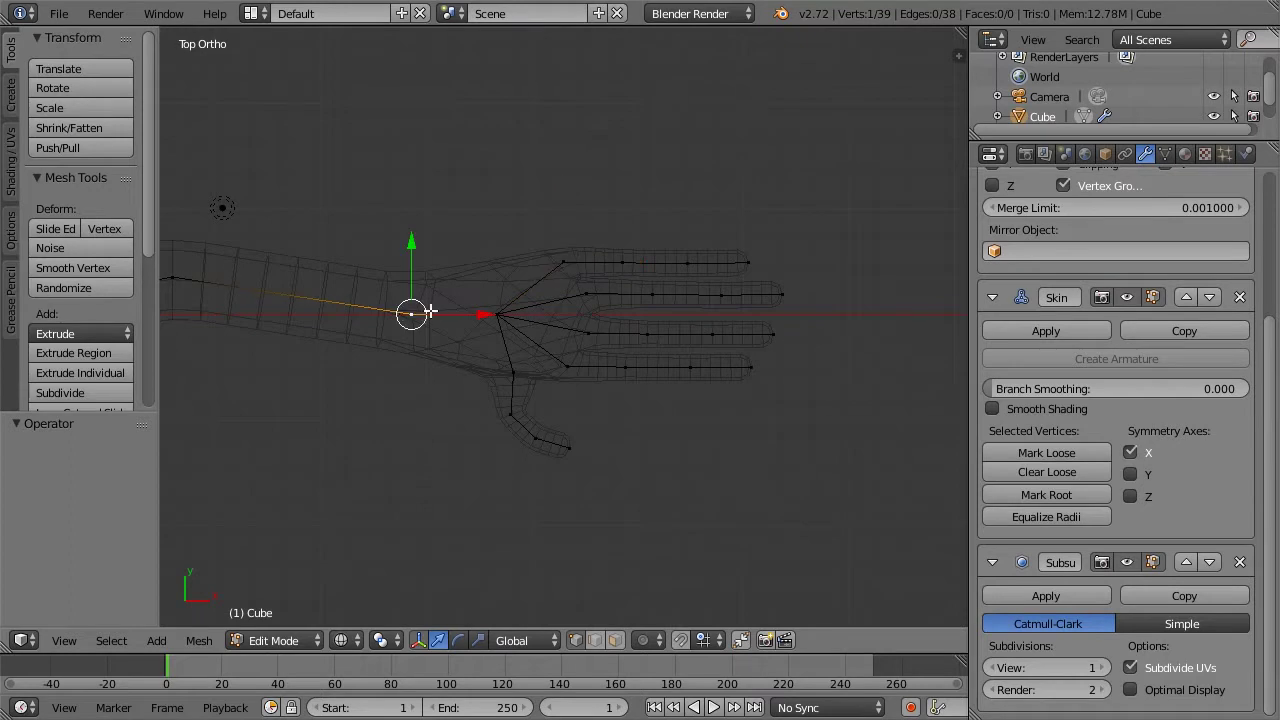
{"action": "right_click", "coordinate": [497, 314], "text": "shift"}
{"action": "key", "text": "w"}
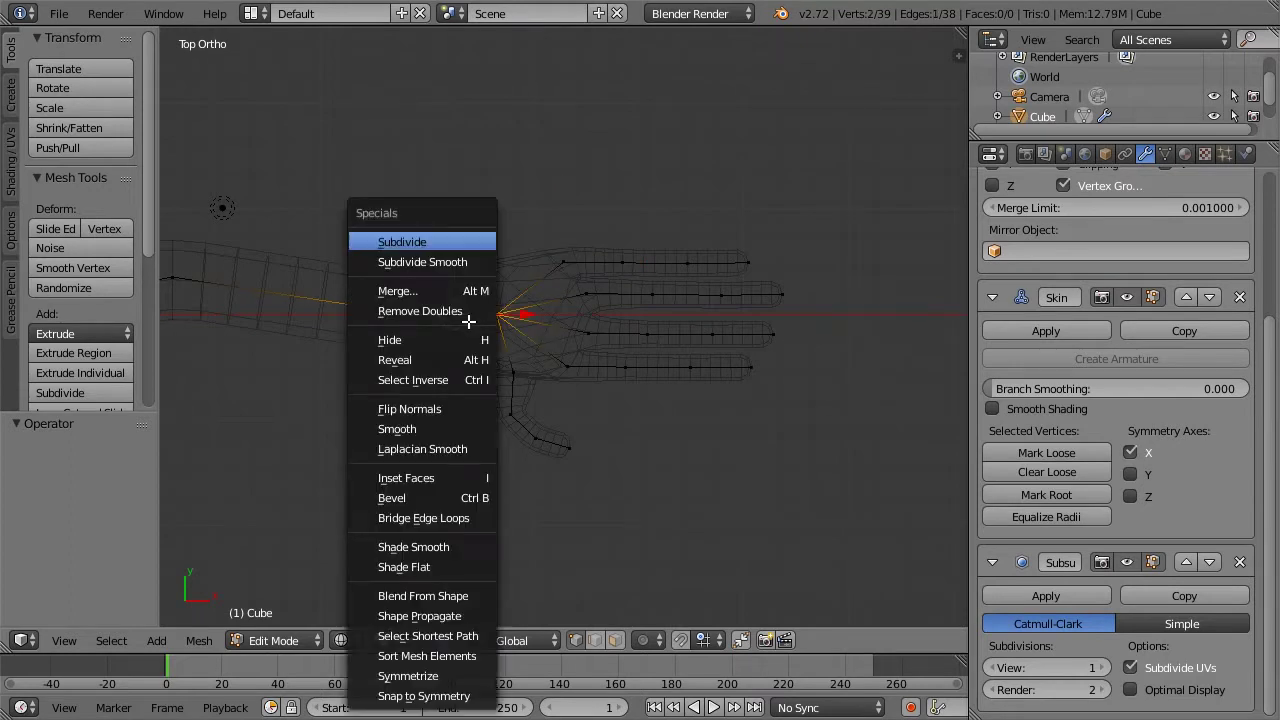
{"action": "left_click", "coordinate": [435, 242]}
{"action": "right_click", "coordinate": [451, 315]}
{"action": "key", "text": "g"}
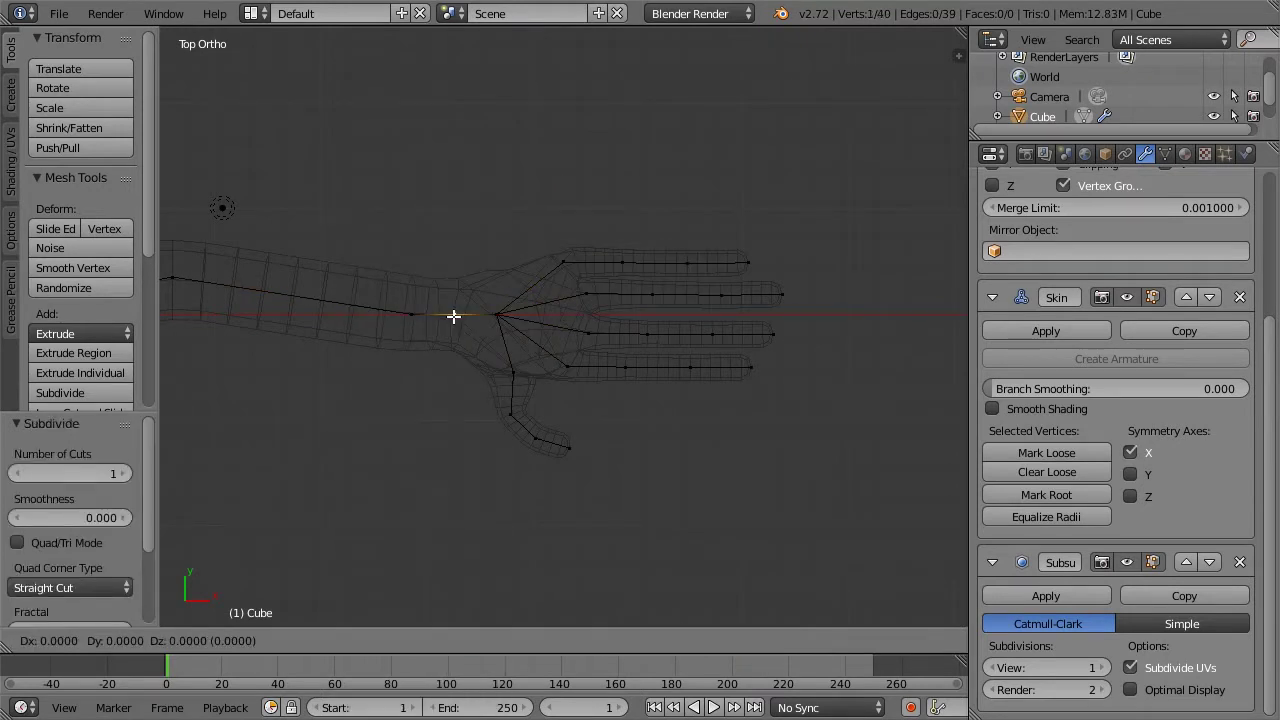
{"action": "left_click", "coordinate": [453, 316]}
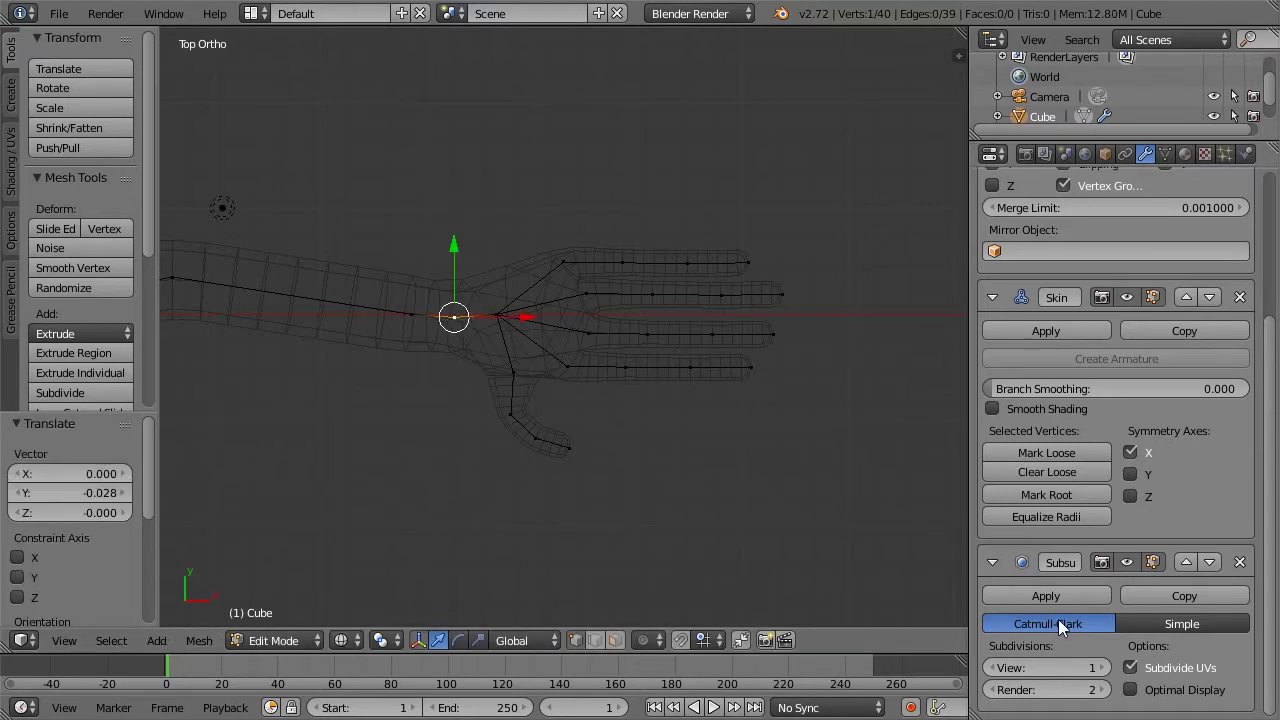
Mark the new wrist vertex as loose for the Skin modifier, and clear and re-mark loose on the palm's centre vertex
{"action": "left_click", "coordinate": [1046, 453]}
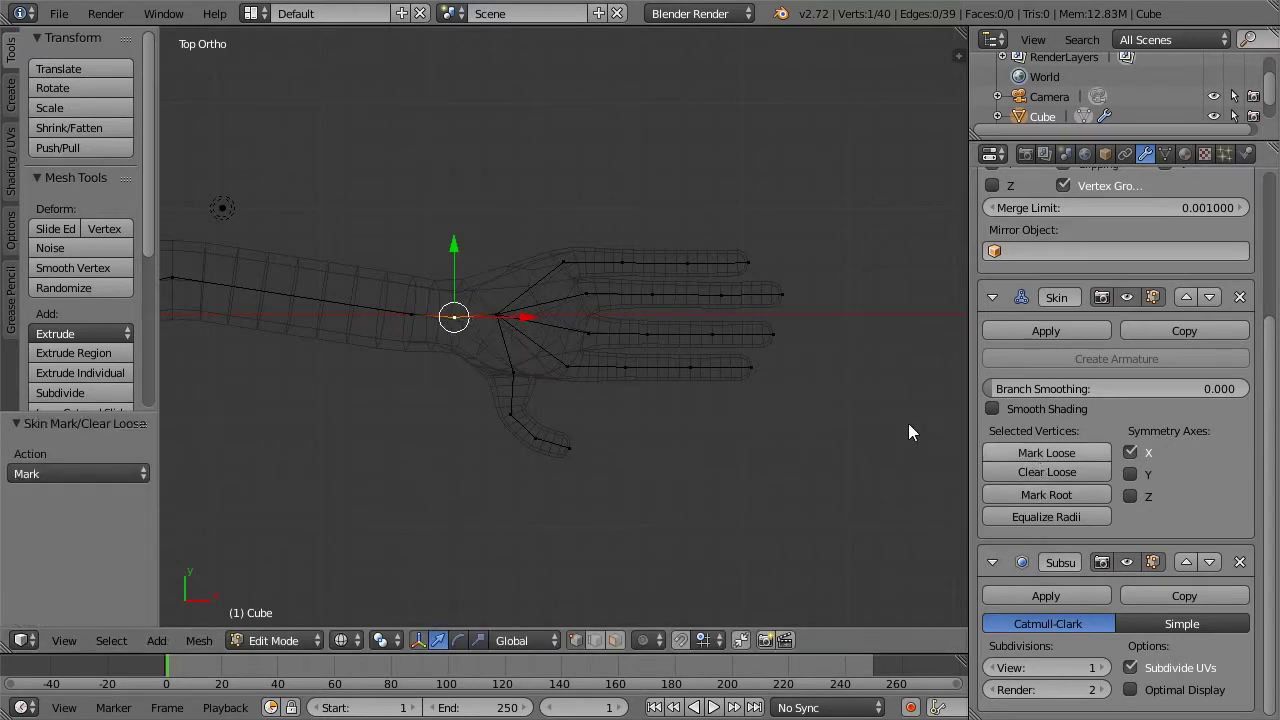
{"action": "right_click", "coordinate": [495, 314]}
{"action": "left_click", "coordinate": [1026, 477]}
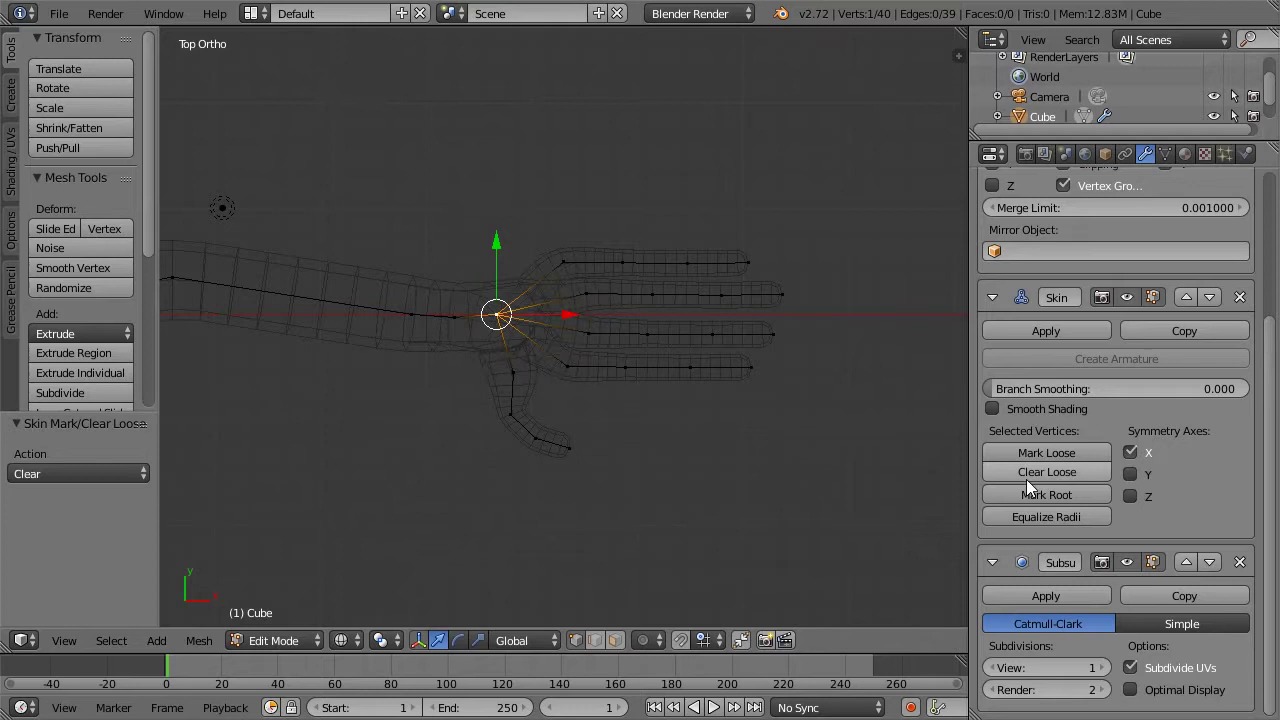
{"action": "left_click", "coordinate": [1026, 454]}
{"action": "right_click", "coordinate": [448, 327]}
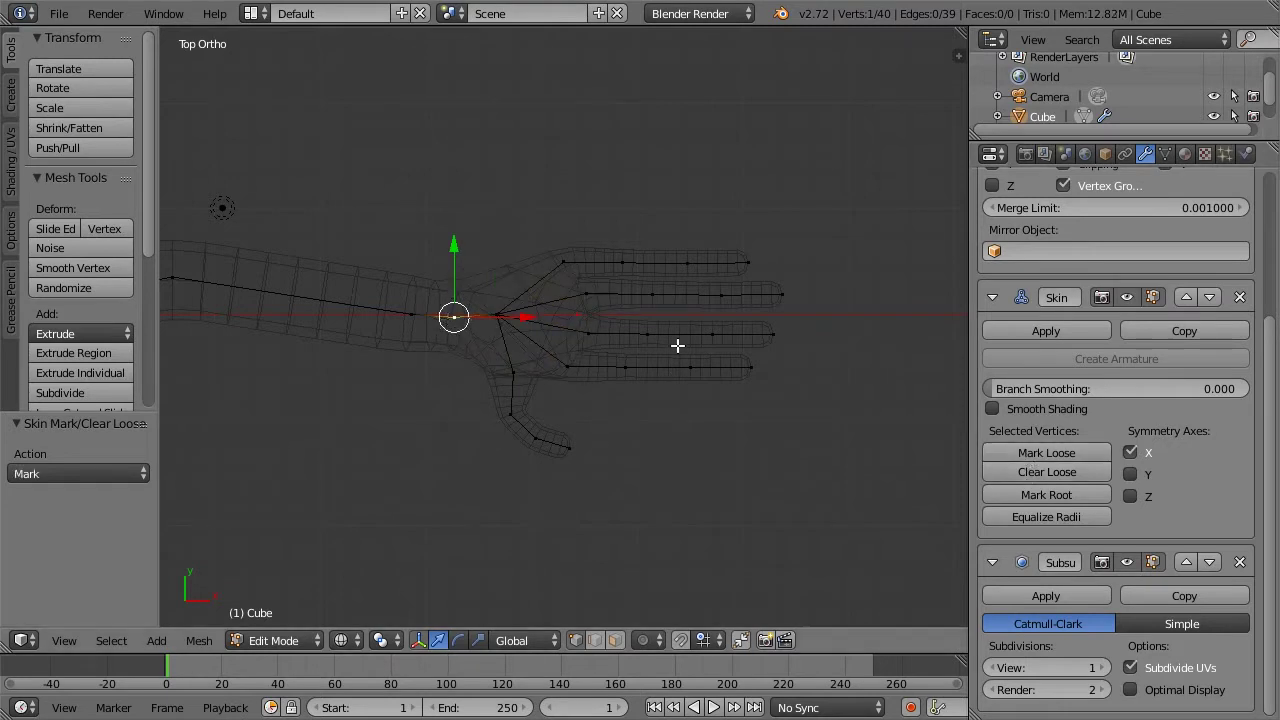
Mark the base vertices of all four fingers as loose for the Skin modifier
{"action": "right_click", "coordinate": [563, 262]}
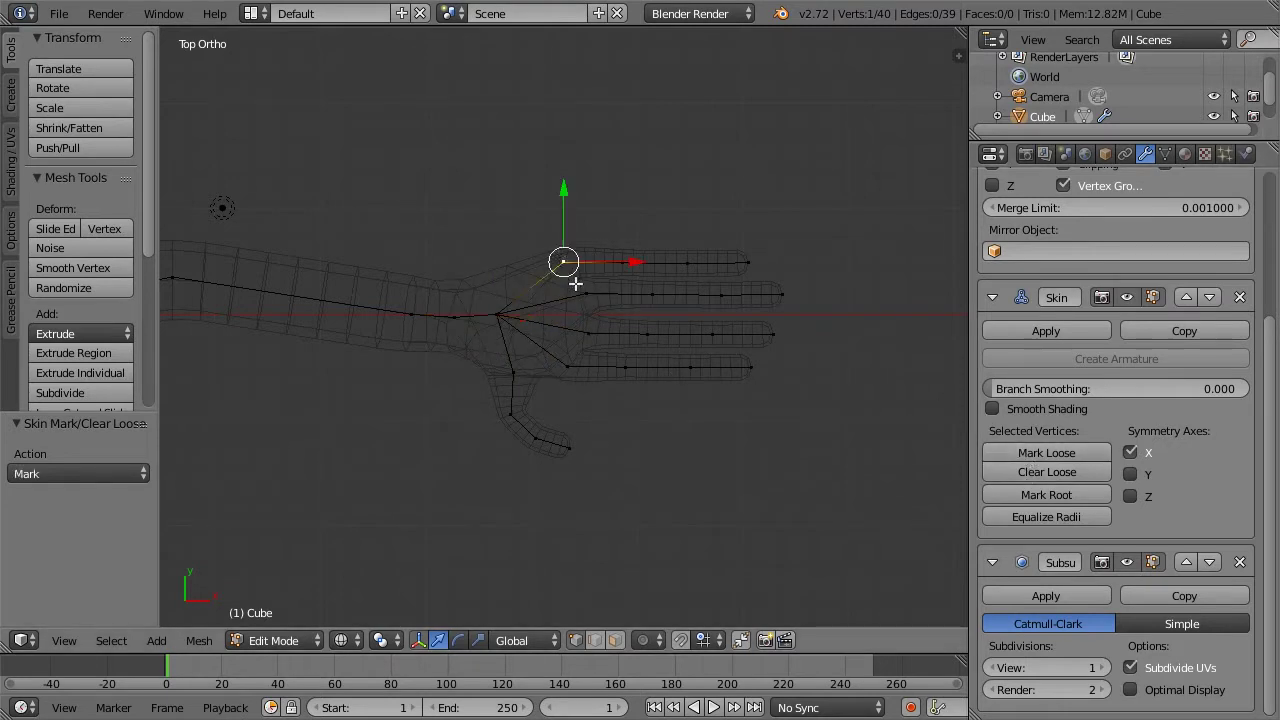
{"action": "right_click", "coordinate": [587, 293], "text": "shift"}
{"action": "right_click", "coordinate": [588, 333], "text": "shift"}
{"action": "right_click", "coordinate": [567, 366], "text": "shift"}
{"action": "left_click", "coordinate": [1051, 452]}
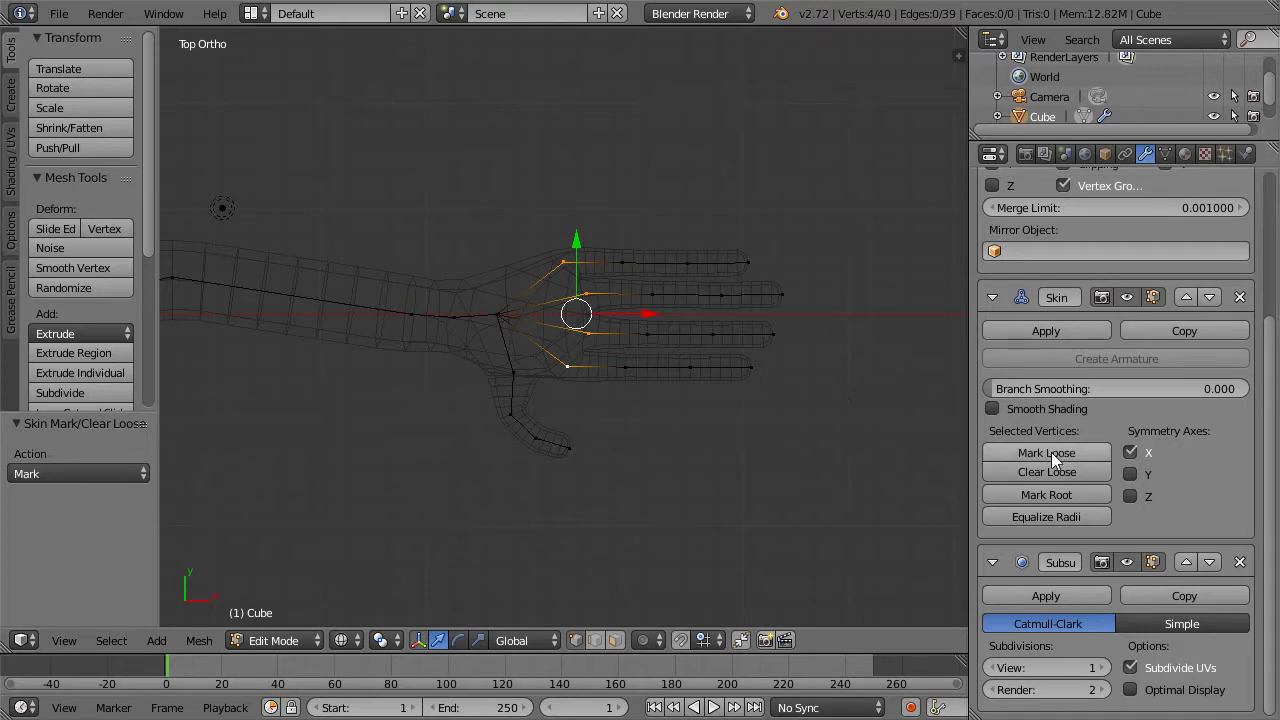
Examine the shape of the palm and thumb and the hand's size relative to the body, from above, the front and oblique angles
{"action": "right_click", "coordinate": [514, 372]}
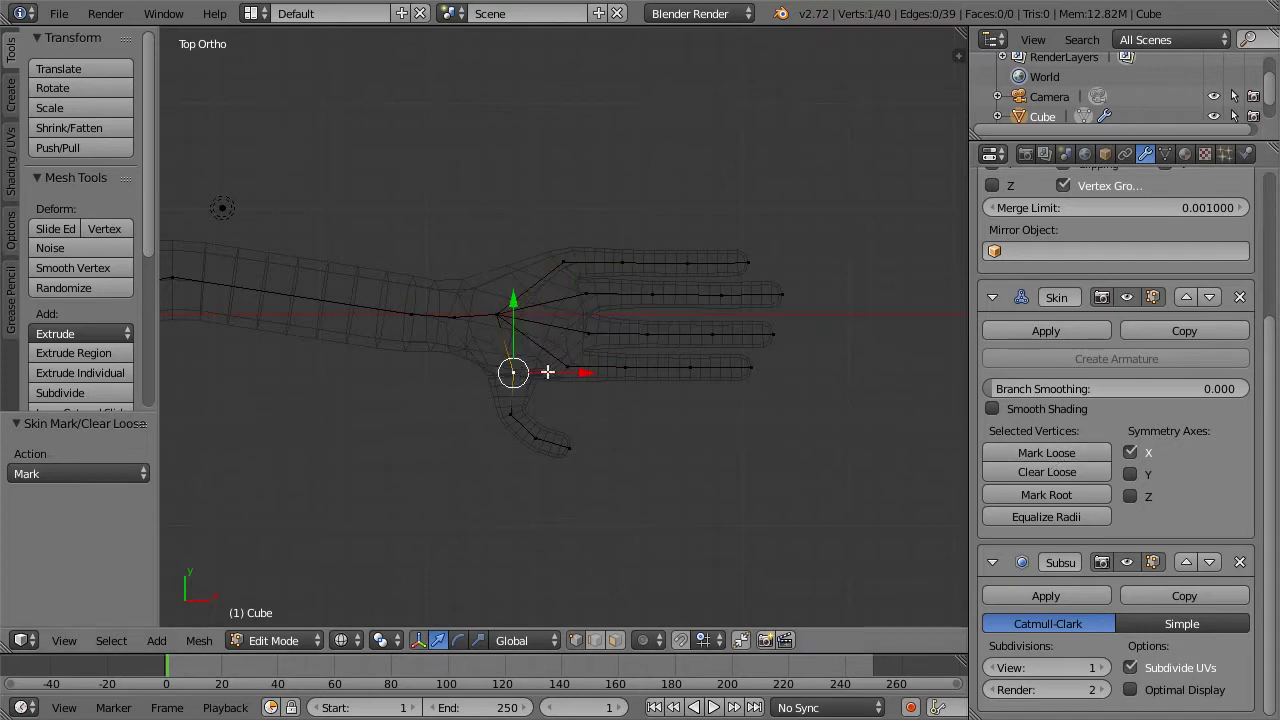
{"action": "key", "text": "z"}
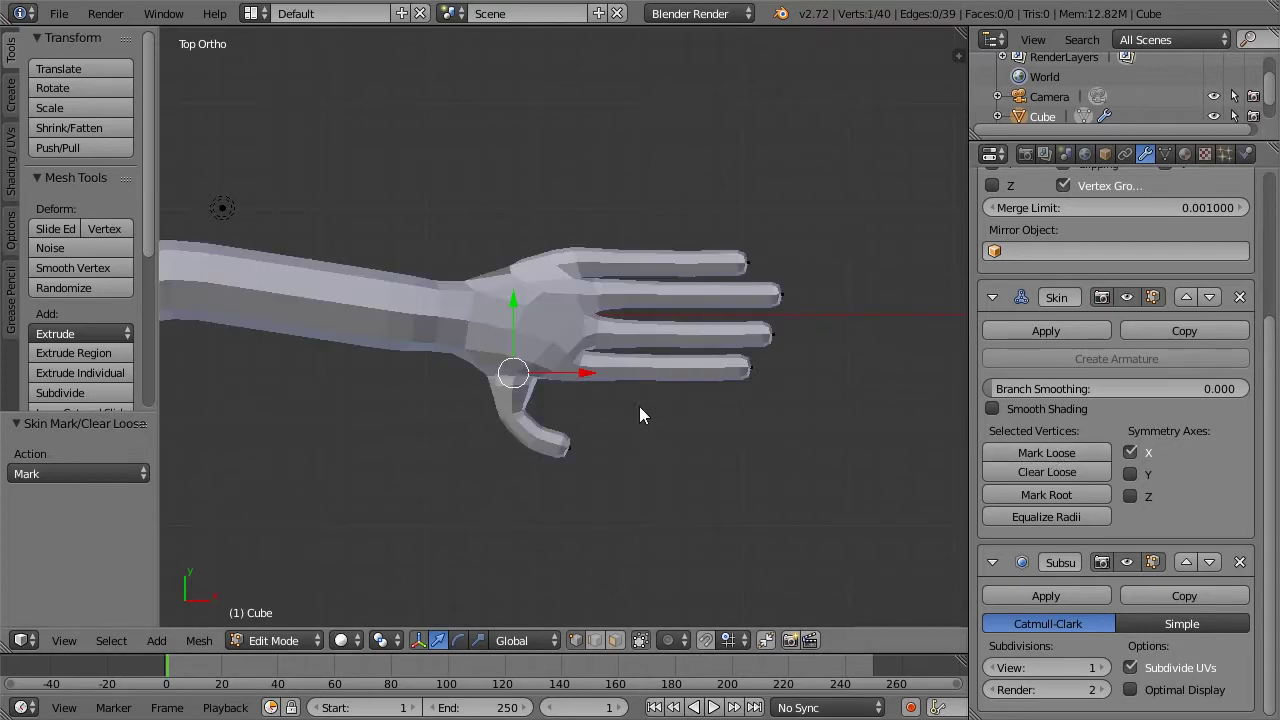
{"action": "mouse_move", "coordinate": [606, 246]}
{"action": "middle_mouse_down"}
{"action": "mouse_move", "coordinate": [571, 211]}
{"action": "mouse_move", "coordinate": [543, 237]}
{"action": "middle_mouse_up"}
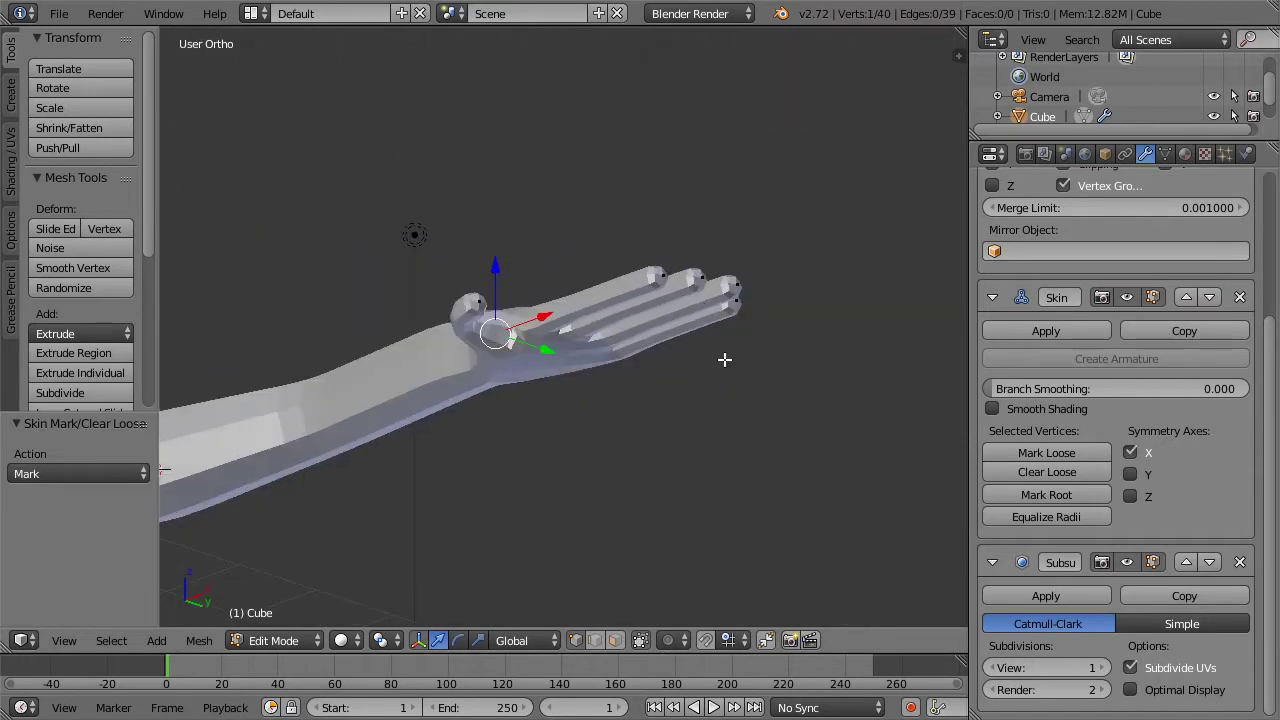
{"action": "middle_click_drag", "start_coordinate": [725, 359], "coordinate": [631, 396]}
{"action": "key", "text": "KP_7"}
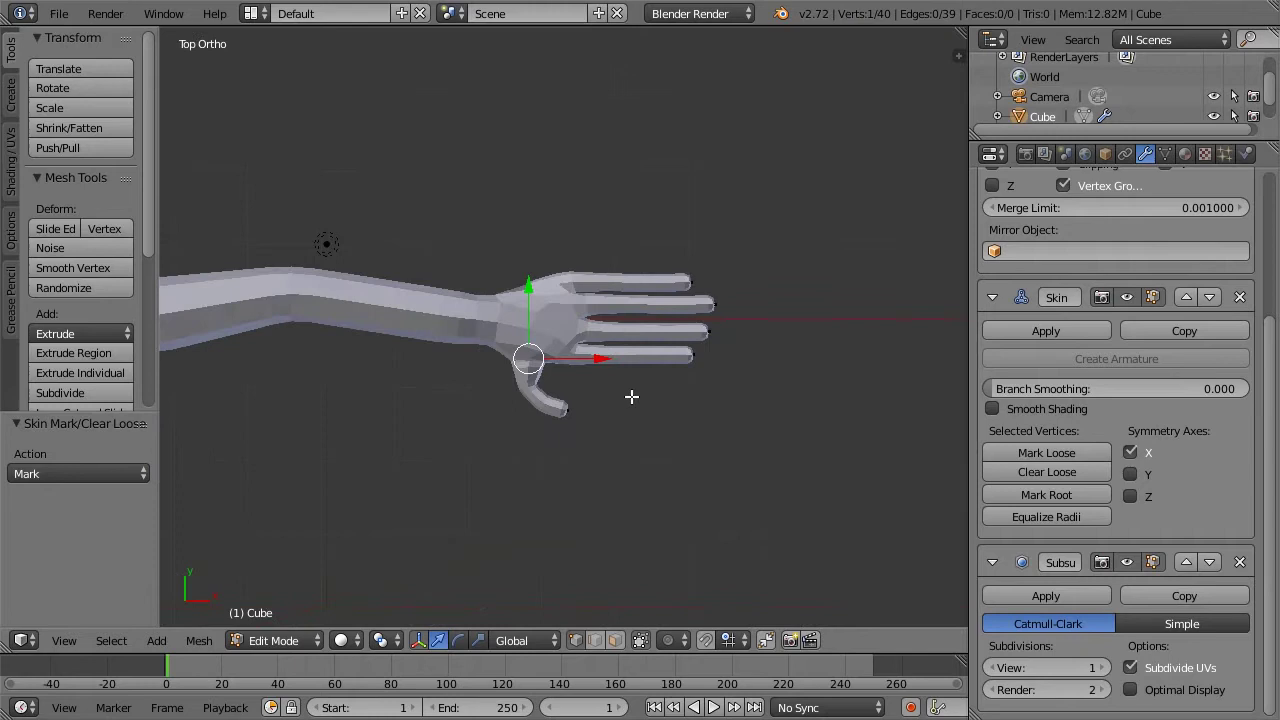
{"action": "key", "text": "z"}
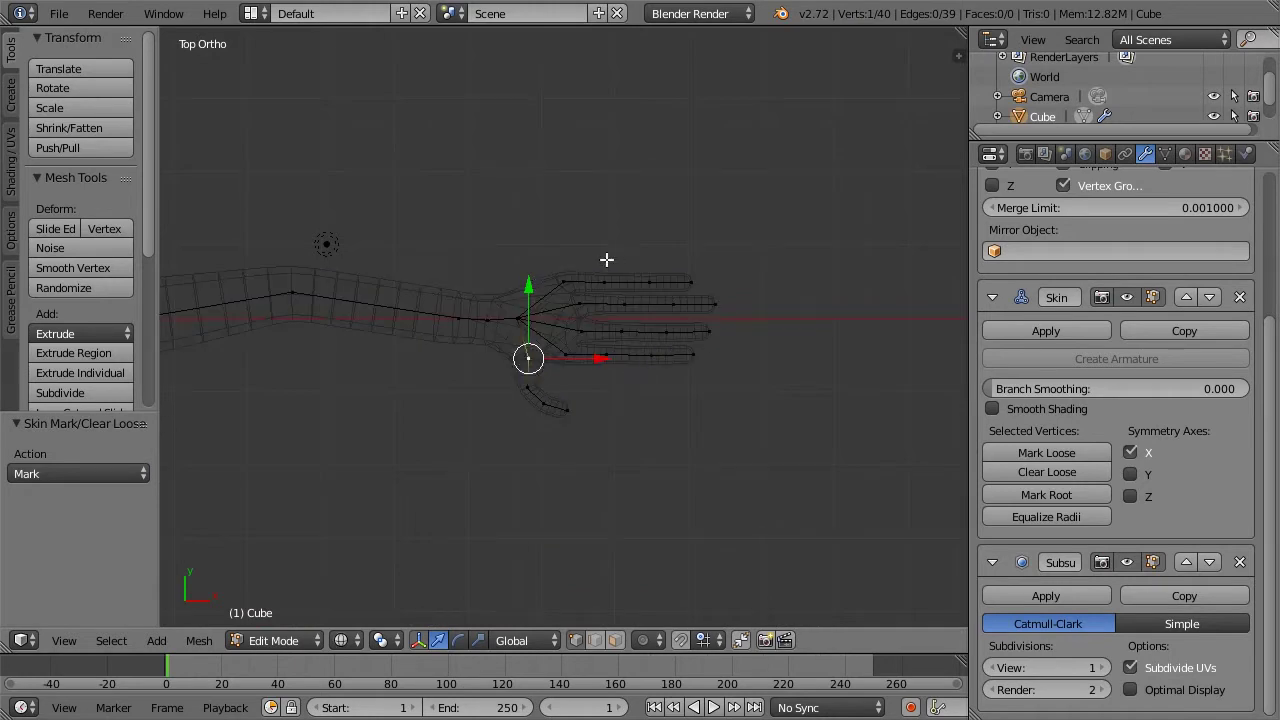
{"action": "key", "text": "KP_7"}
{"action": "scroll", "coordinate": [577, 264], "scroll_direction": "down", "scroll_amount": 3}
{"action": "key", "text": "z"}
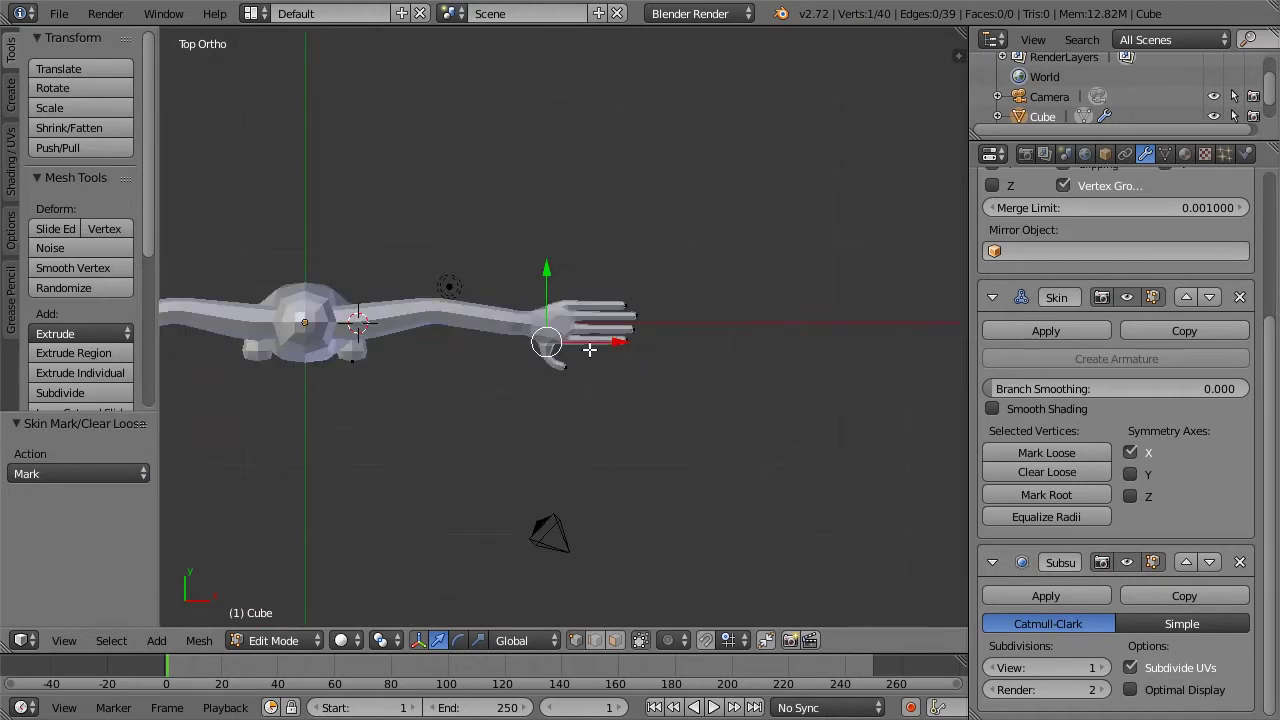
{"action": "key", "text": "KP_2"}
{"action": "key", "text": "KP_2"}
{"action": "key", "text": "KP_2"}
{"action": "key", "text": "KP_2"}
{"action": "key", "text": "KP_2"}
{"action": "key", "text": "KP_2"}
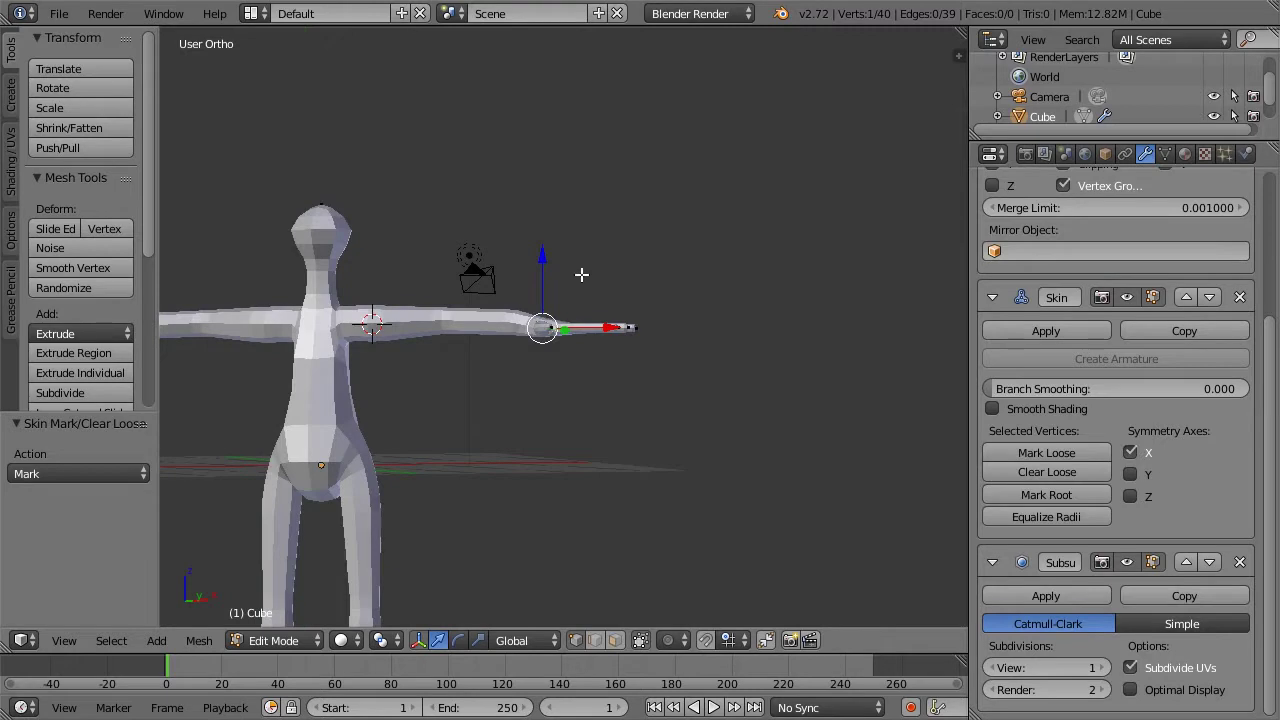
{"action": "middle_click_drag", "start_coordinate": [581, 274], "coordinate": [547, 327]}
{"action": "middle_click_drag", "start_coordinate": [646, 389], "coordinate": [668, 394]}
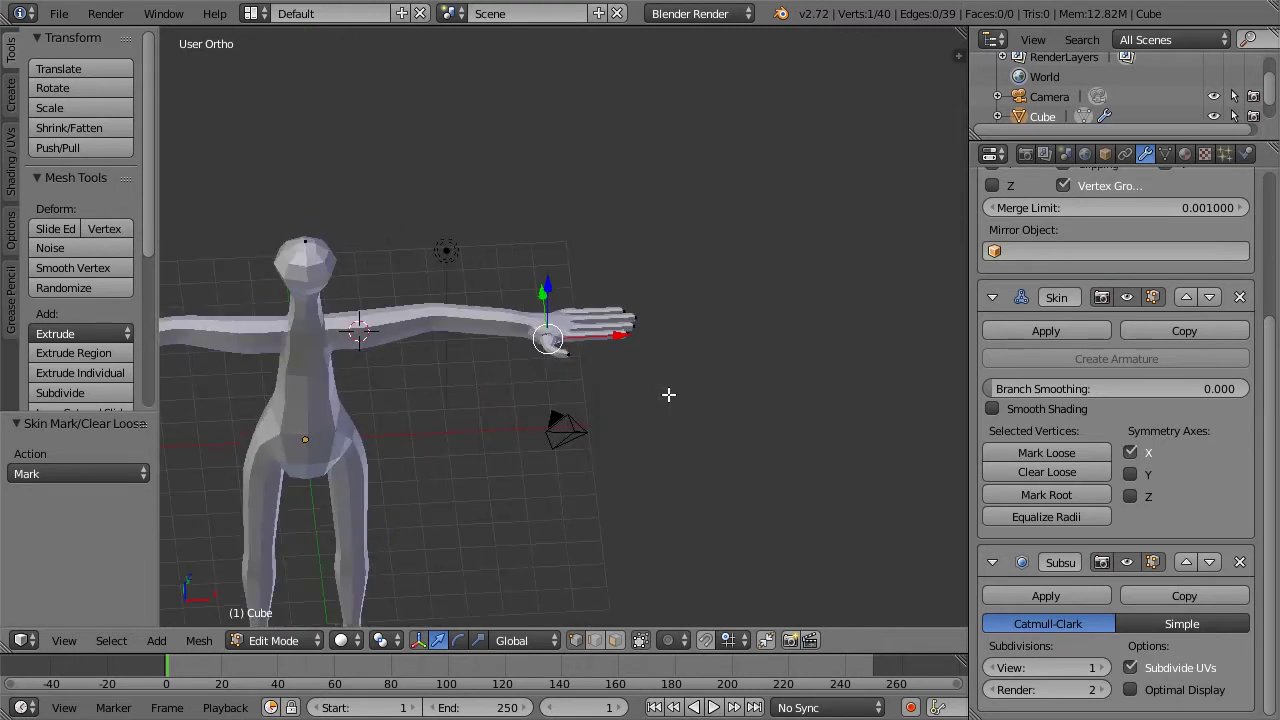
{"action": "key", "text": "KP_7"}
{"action": "scroll", "coordinate": [668, 395], "scroll_direction": "up", "scroll_amount": 4}
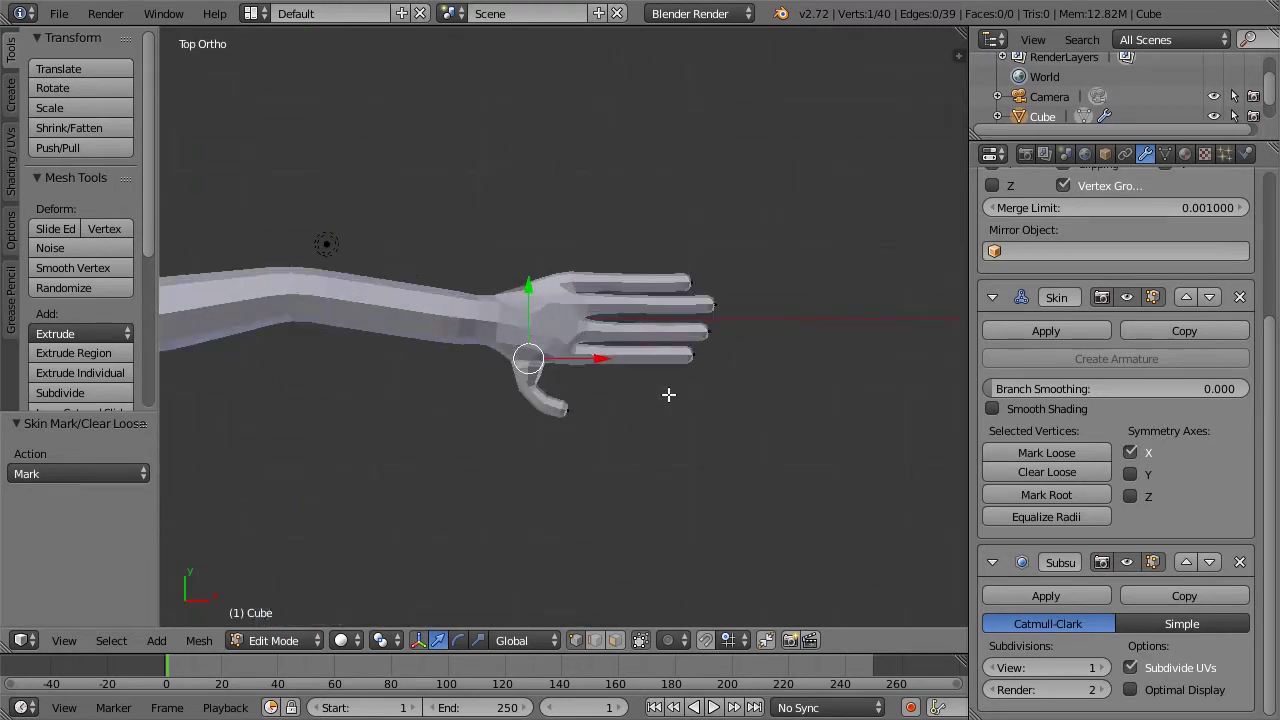
Scale all hand vertices, from the palm centre to the fingertips and thumb, to about 0.72 and return to solid shading
{"action": "key", "text": "z"}
{"action": "key", "text": "a"}
{"action": "left_click_drag", "start_coordinate": [510, 226], "coordinate": [792, 508]}
{"action": "key", "text": "s"}
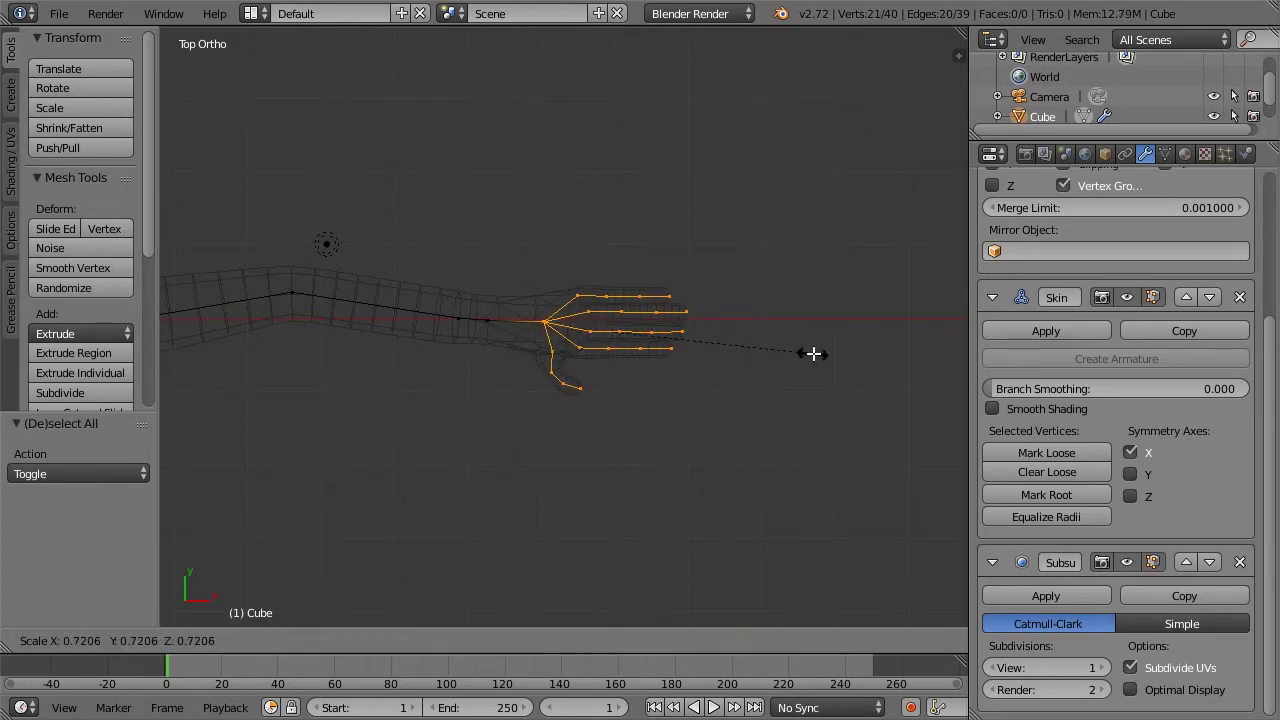
{"action": "left_click", "coordinate": [814, 354]}
{"action": "key", "text": "a"}
{"action": "key", "text": "z"}
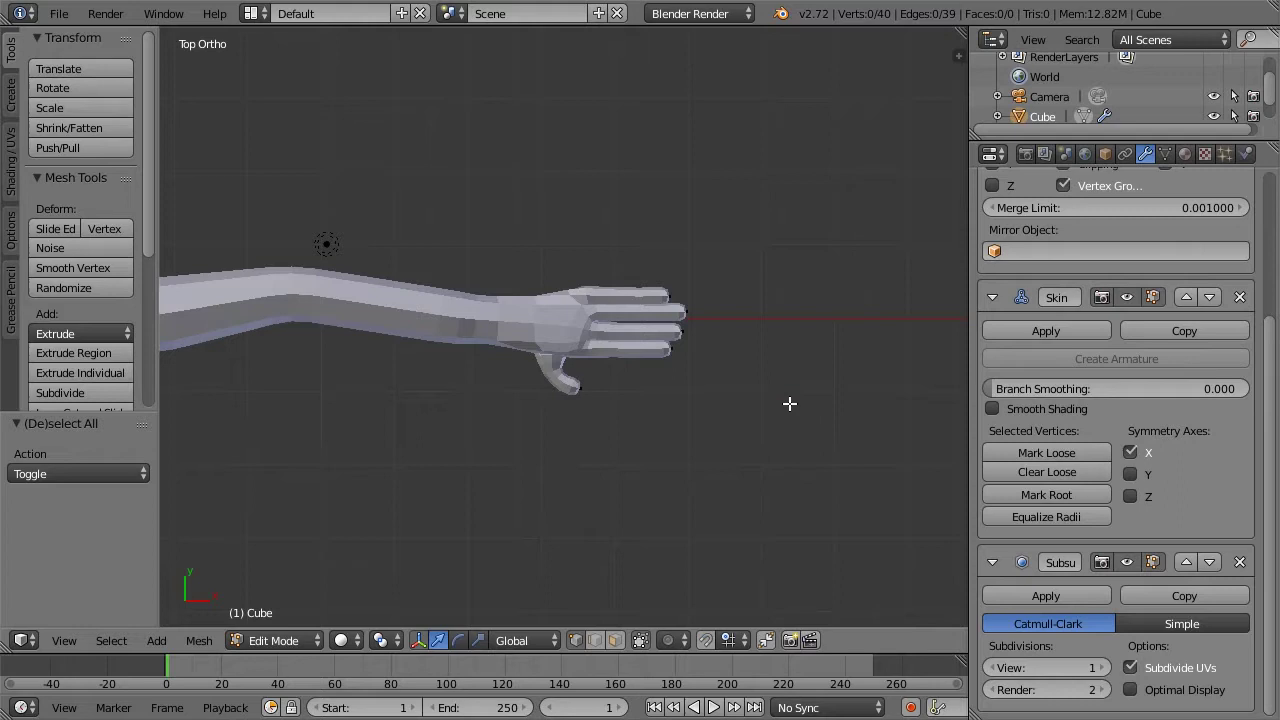
In front view, raise the new wrist vertex and all hand vertices slightly along Z to line up with the forearm
{"action": "scroll", "coordinate": [790, 403], "scroll_direction": "down", "scroll_amount": 5}
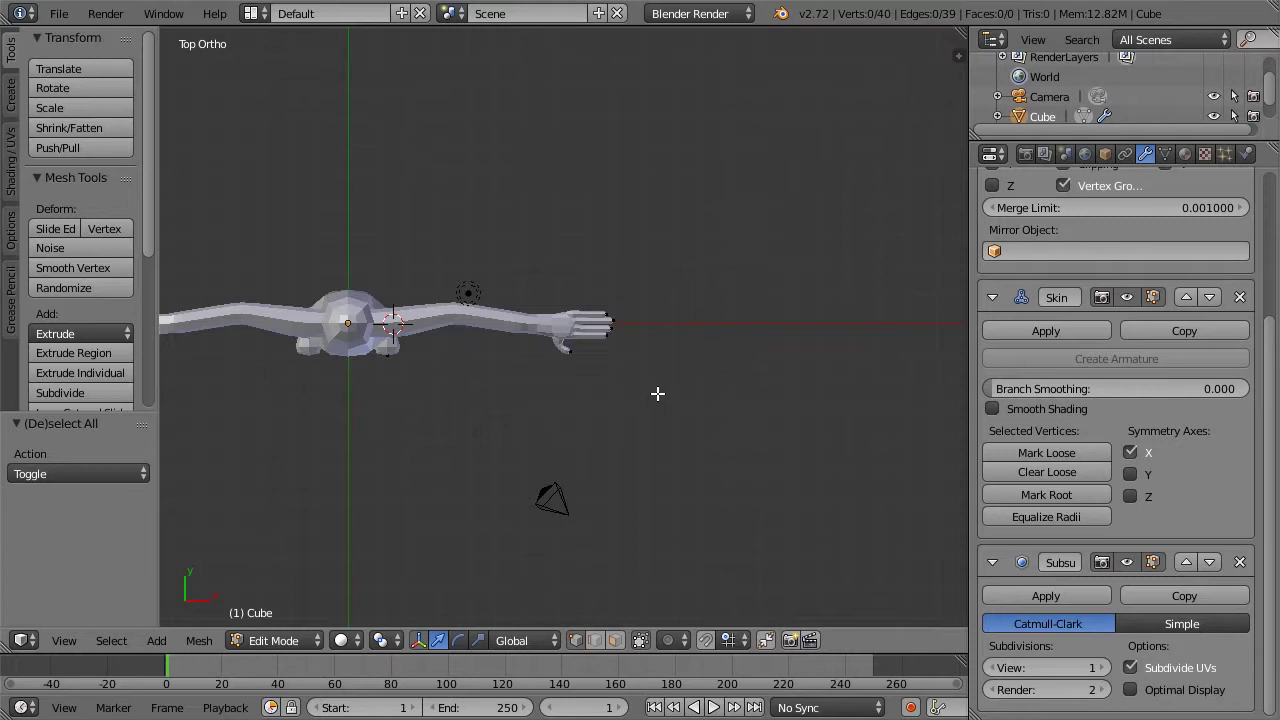
{"action": "key", "text": "KP_1"}
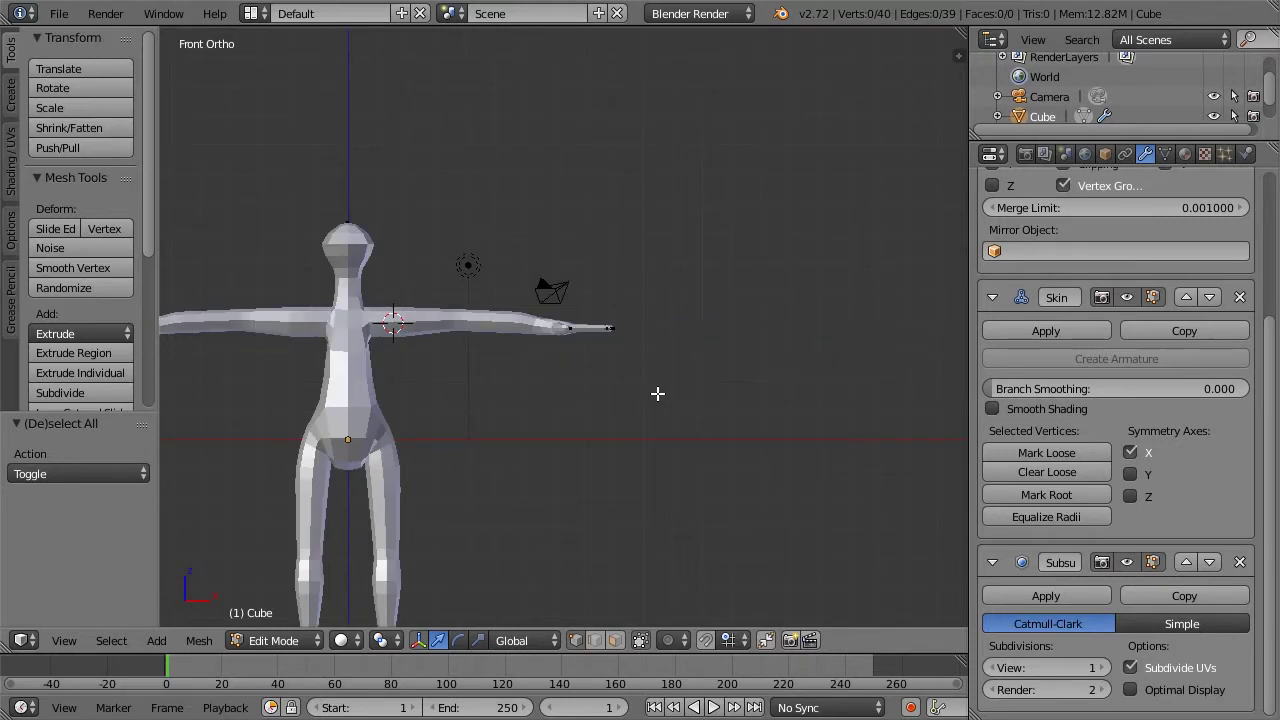
{"action": "key", "text": "KP_7"}
{"action": "key", "text": "KP_1"}
{"action": "key", "text": "z"}
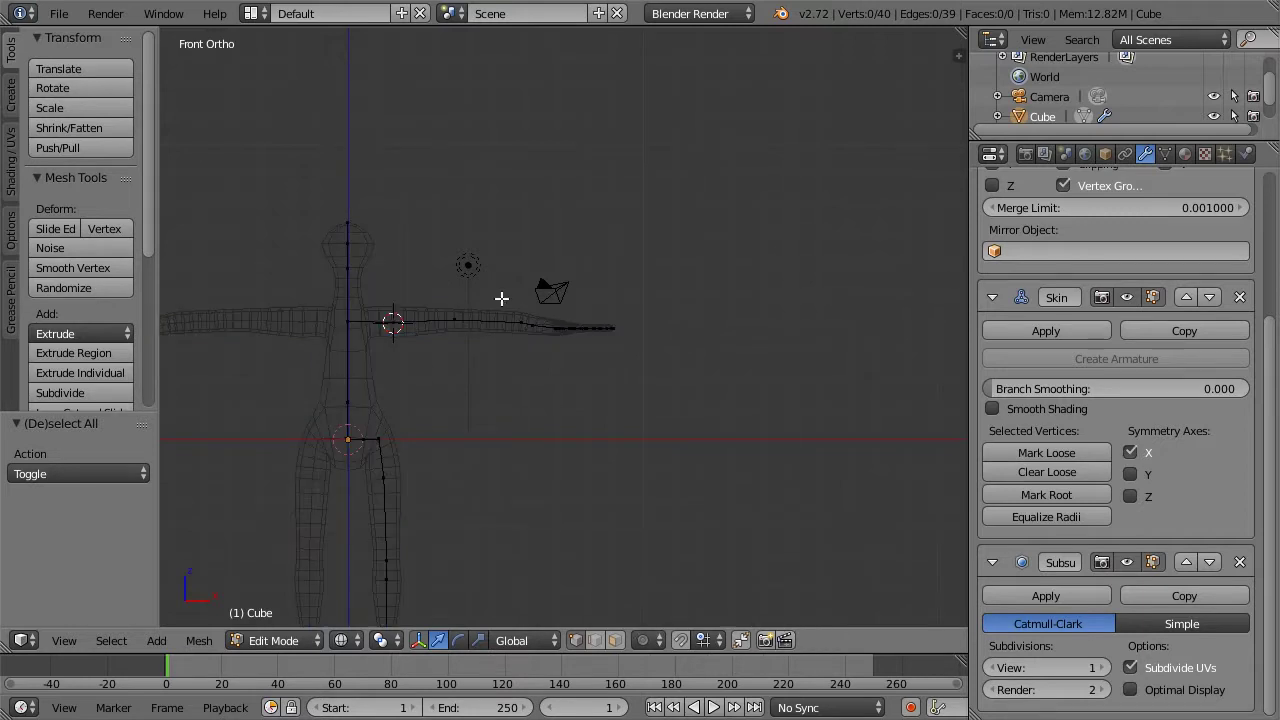
{"action": "scroll", "coordinate": [501, 298], "scroll_direction": "up", "scroll_amount": 3}
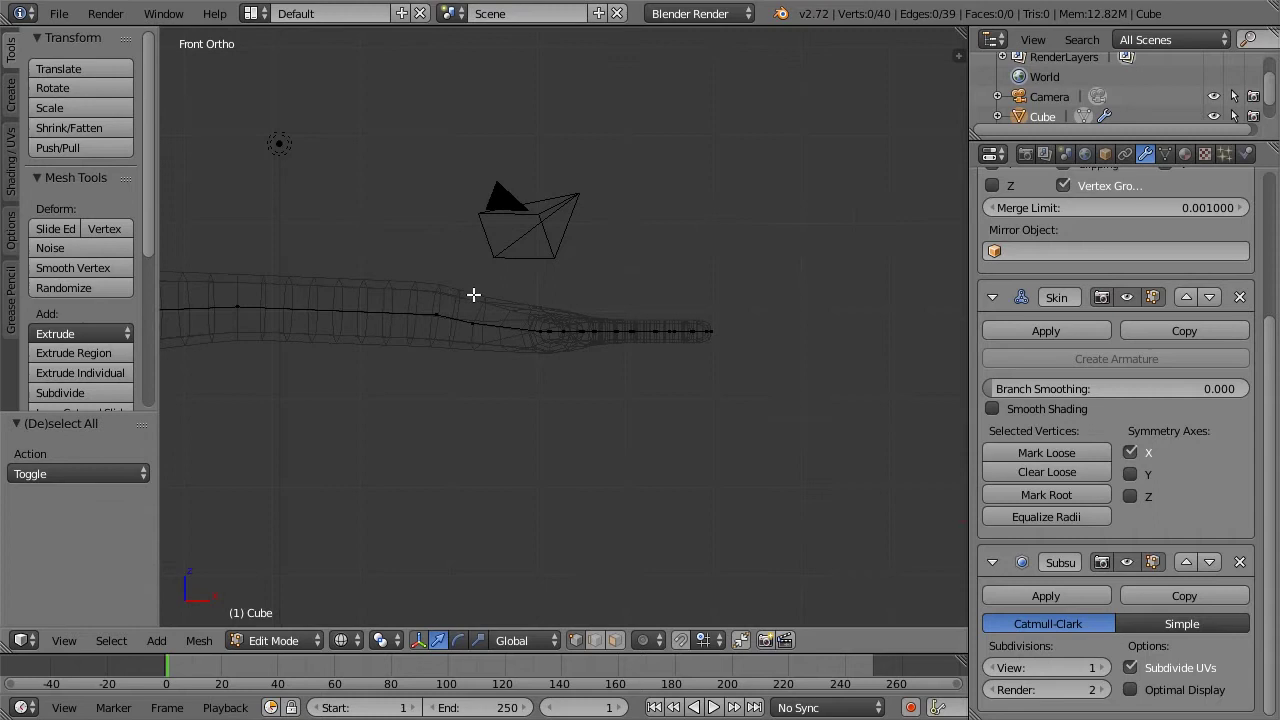
{"action": "key", "text": "b"}
{"action": "left_click_drag", "start_coordinate": [450, 278], "coordinate": [757, 423]}
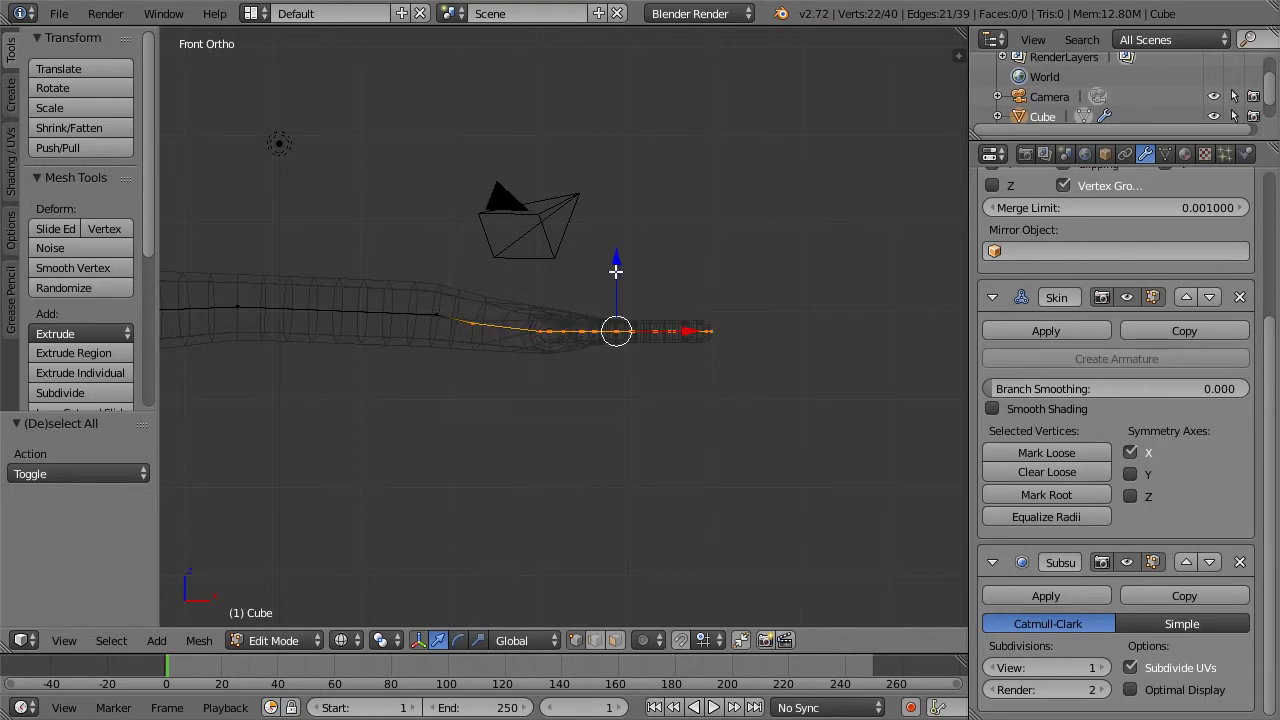
{"action": "key", "text": "g"}
{"action": "key", "text": "z"}
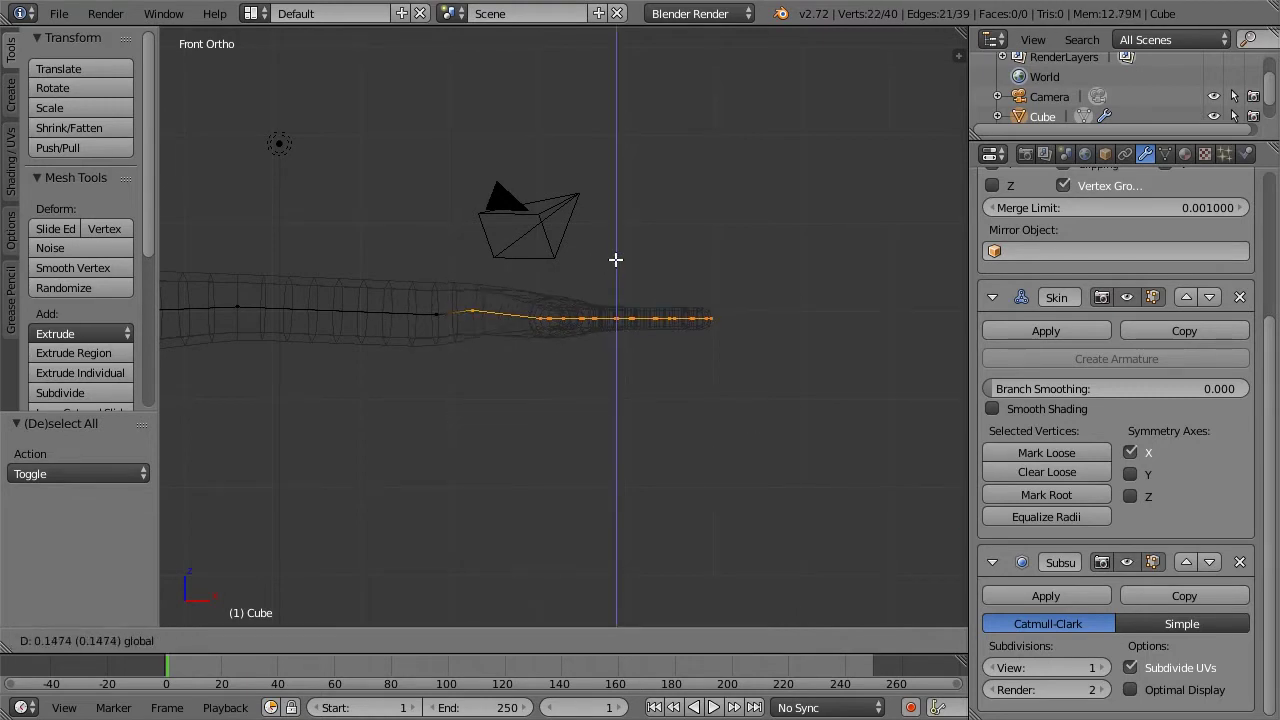
{"action": "left_click", "coordinate": [614, 262]}
{"action": "key", "text": "a"}
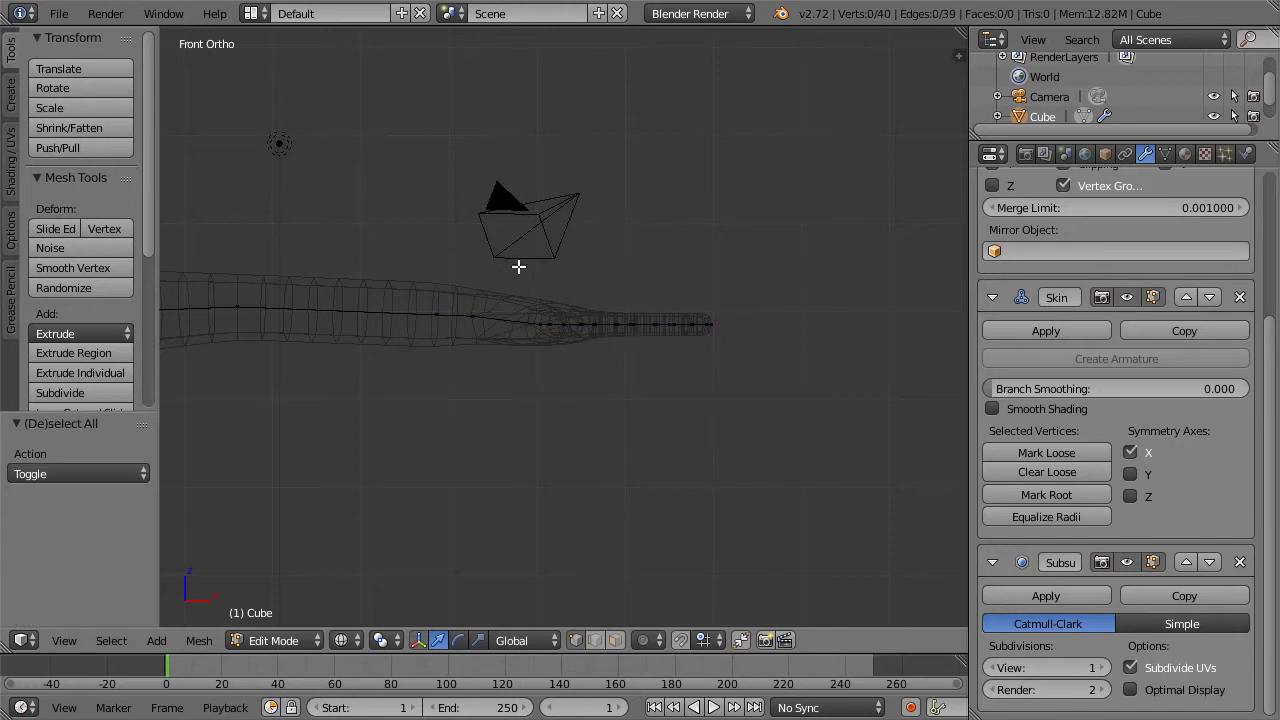
Raise only the hand vertices beyond the wrist slightly along Z and return to solid shading
{"action": "key", "text": "b"}
{"action": "left_click_drag", "start_coordinate": [517, 266], "coordinate": [769, 423]}
{"action": "key", "text": "g"}
{"action": "key", "text": "z"}
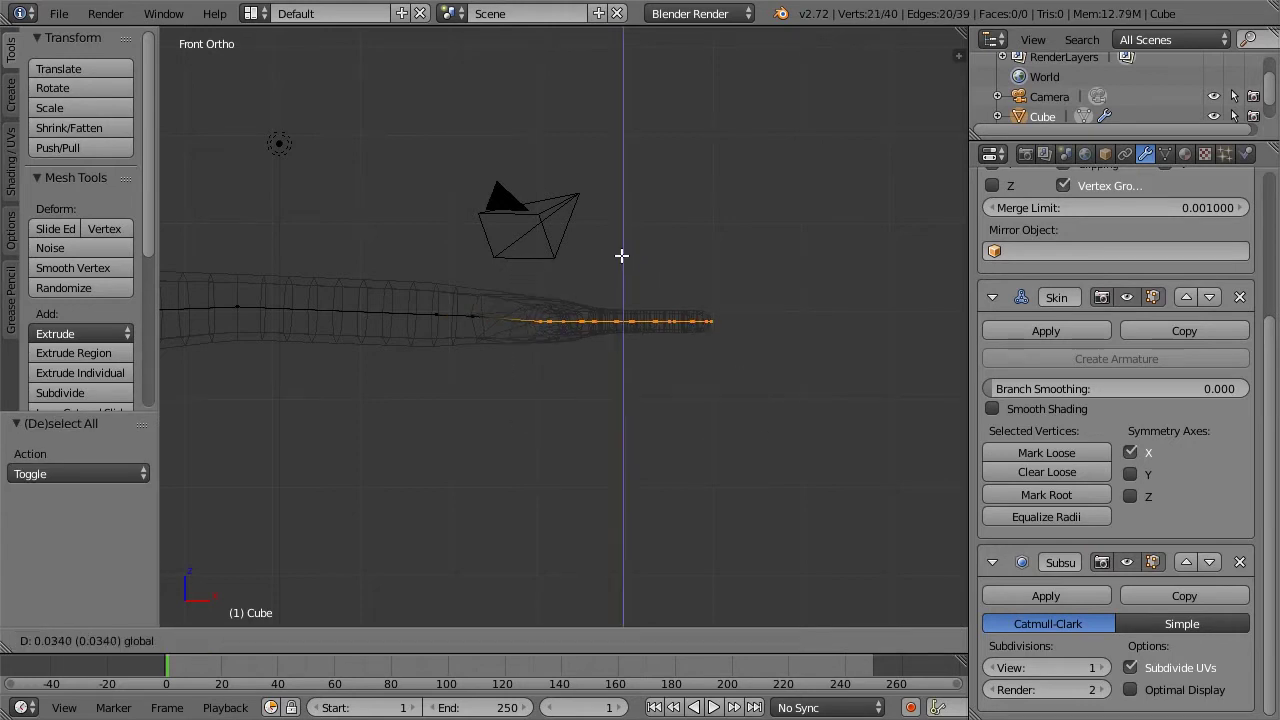
{"action": "left_click", "coordinate": [621, 252]}
{"action": "key", "text": "a"}
{"action": "key", "text": "z"}
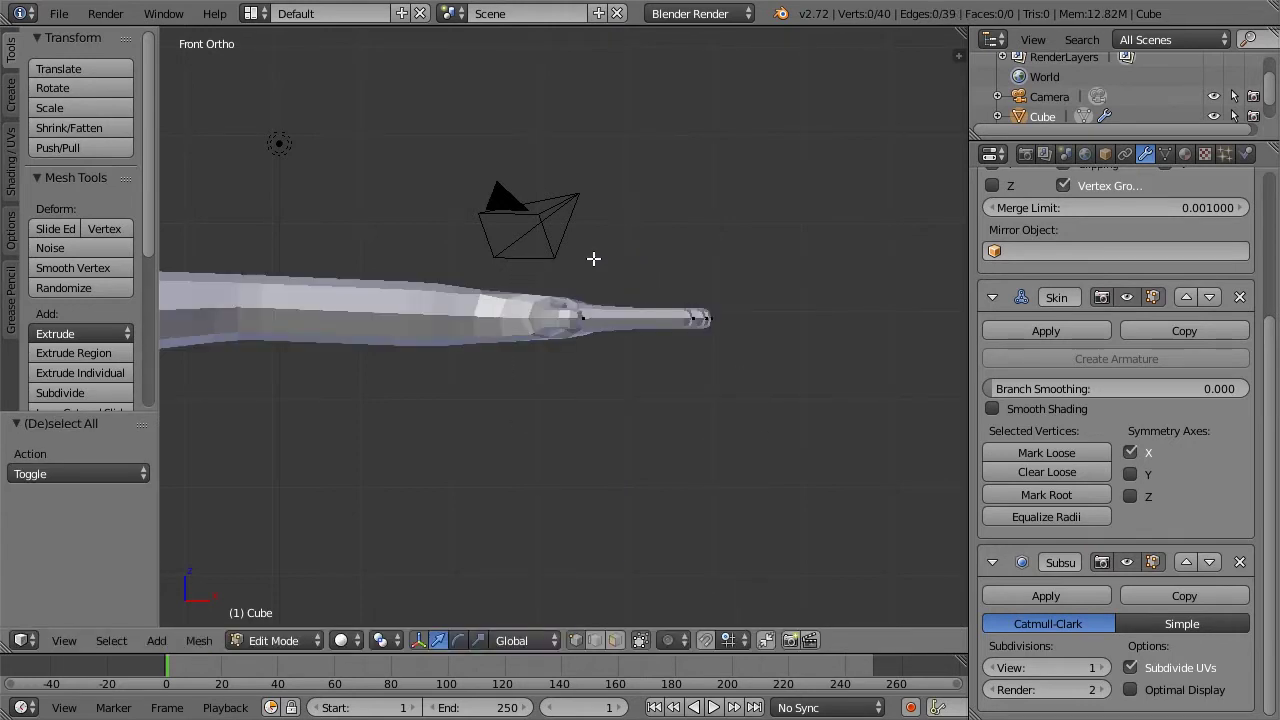
Examine the whole figure's arms and hands from several angles, with the 3D cursor reset to the scene centre
{"action": "middle_click_drag", "start_coordinate": [600, 432], "coordinate": [606, 451]}
{"action": "middle_click_drag", "start_coordinate": [580, 391], "coordinate": [576, 432]}
{"action": "scroll", "coordinate": [576, 432], "scroll_direction": "down", "scroll_amount": 5}
{"action": "scroll", "coordinate": [571, 391], "scroll_direction": "up", "scroll_amount": 5}
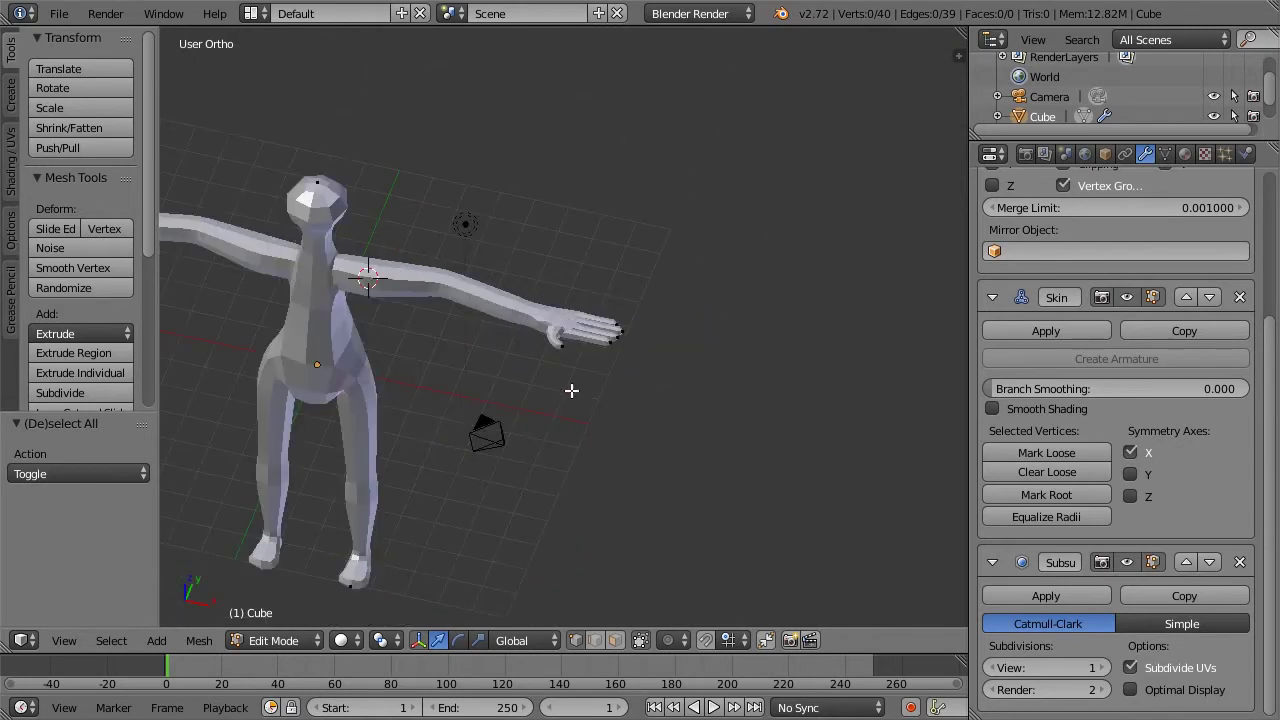
{"action": "key", "text": "KP_1"}
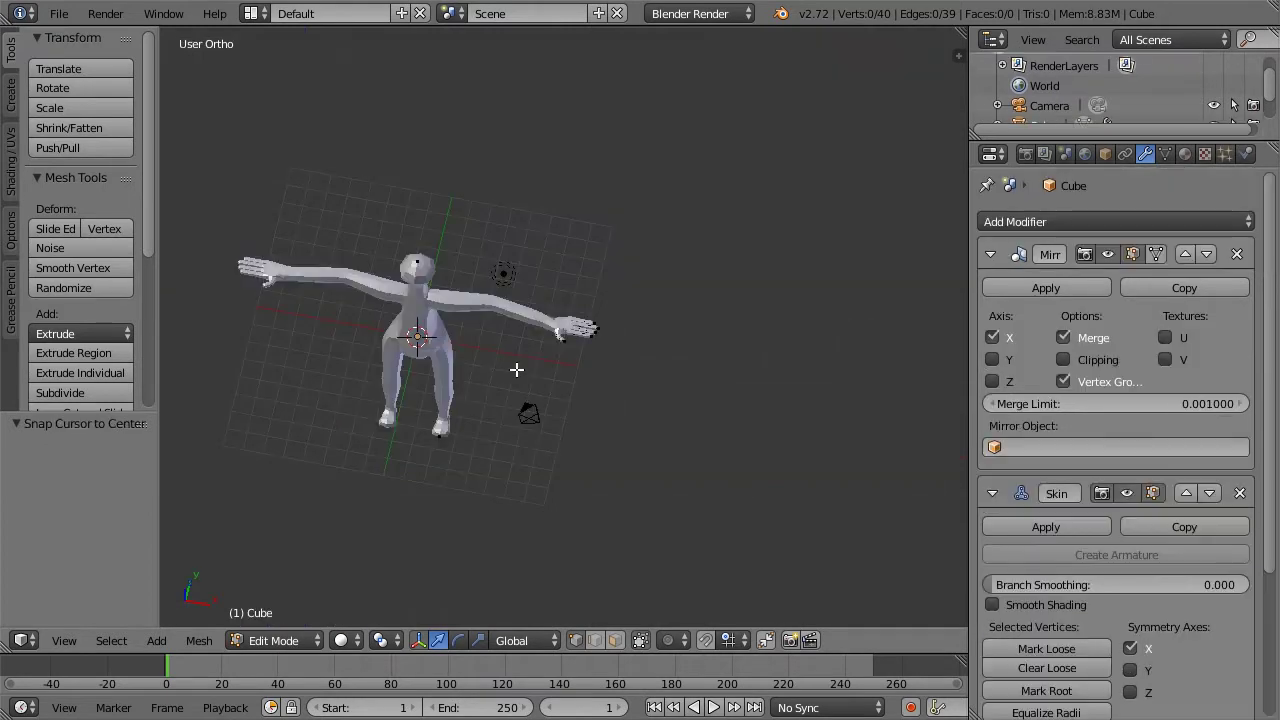
{"action": "middle_click_drag", "start_coordinate": [517, 369], "coordinate": [529, 284]}
{"action": "middle_click_drag", "start_coordinate": [523, 374], "coordinate": [688, 318], "text": "shift"}
{"action": "scroll", "coordinate": [688, 318], "scroll_direction": "up", "scroll_amount": 1}
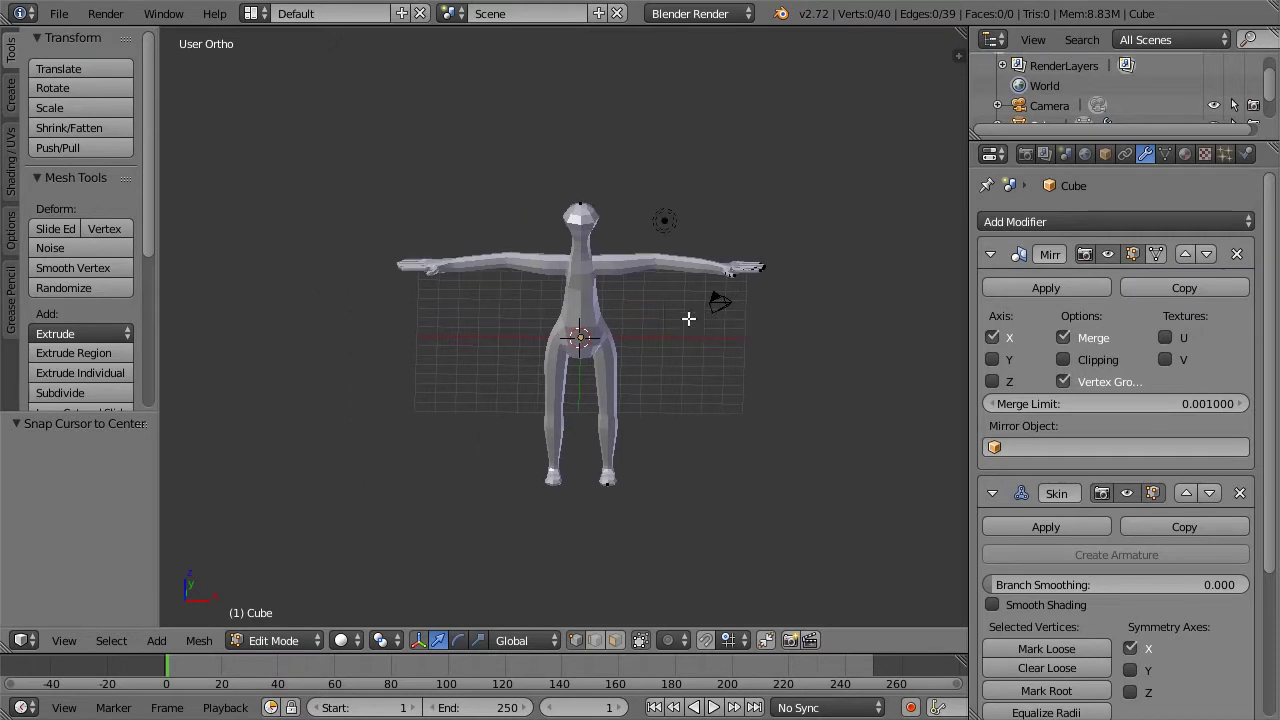
{"action": "scroll", "coordinate": [688, 318], "scroll_direction": "up", "scroll_amount": 3}
{"action": "scroll", "coordinate": [700, 320], "scroll_direction": "down", "scroll_amount": 2}
Enable background images for the 3D view and add an empty background image slot
{"action": "left_click", "coordinate": [874, 121]}
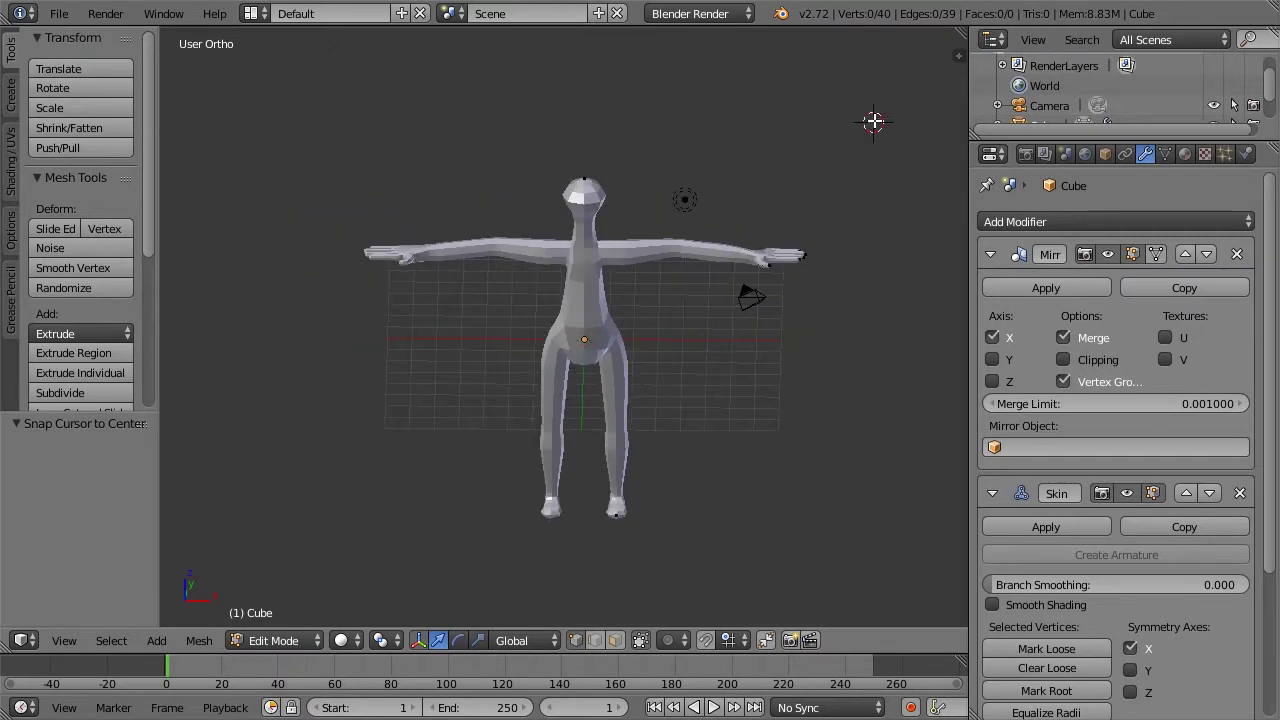
{"action": "key", "text": "n"}
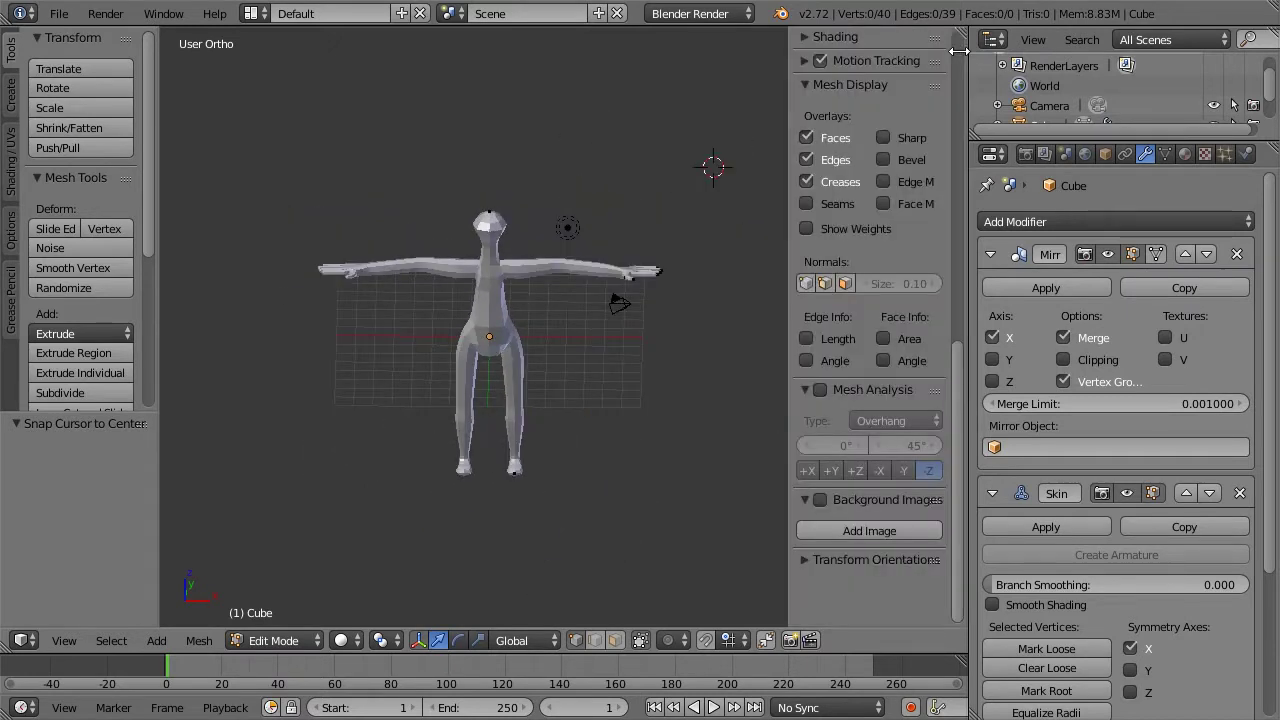
{"action": "scroll", "coordinate": [916, 100], "scroll_direction": "up", "scroll_amount": 15}
{"action": "scroll", "coordinate": [916, 100], "scroll_direction": "down", "scroll_amount": 14}
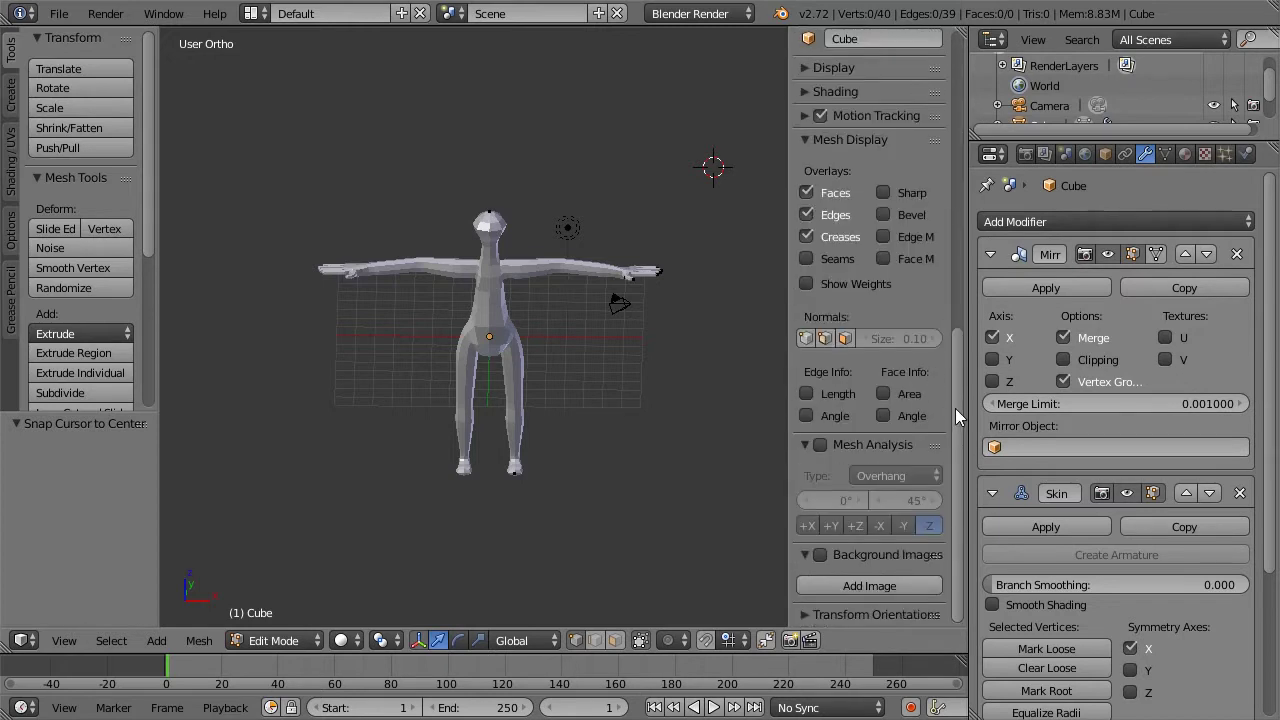
{"action": "left_click", "coordinate": [823, 553]}
{"action": "left_click", "coordinate": [867, 585]}
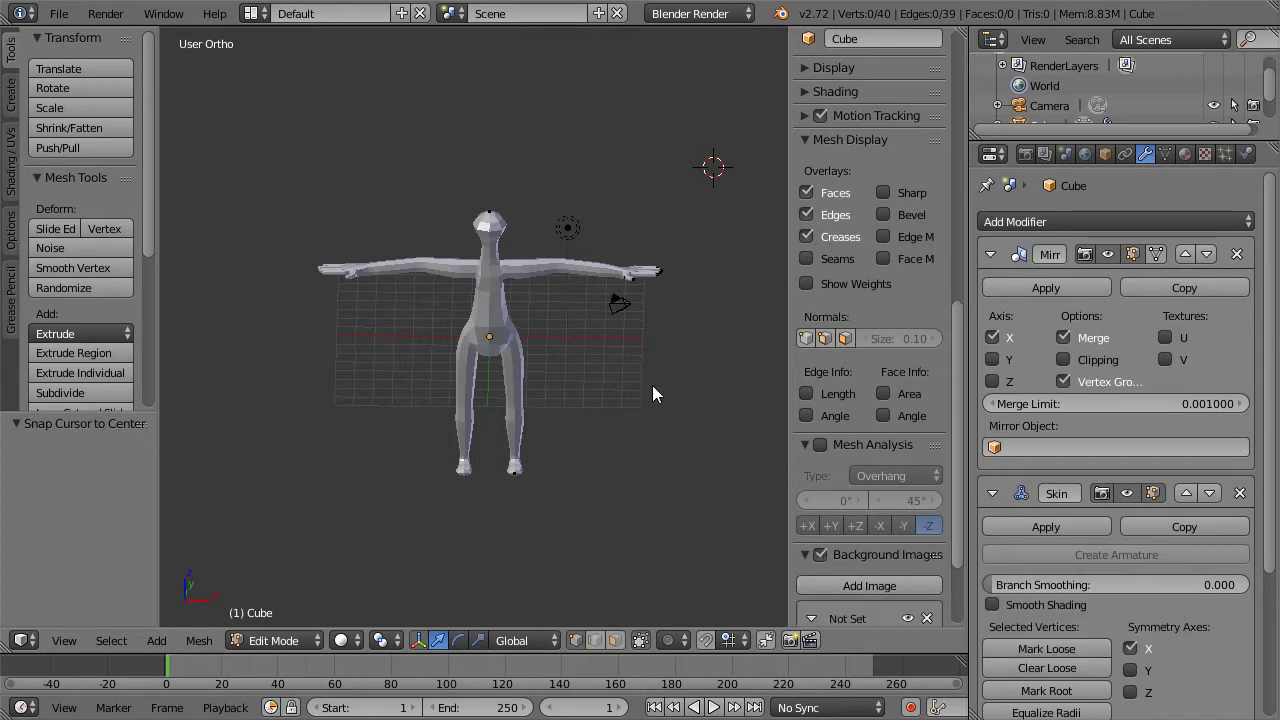
In front view, load template.png from the Referenced Files folder as the background image
{"action": "key", "text": "KP_1"}
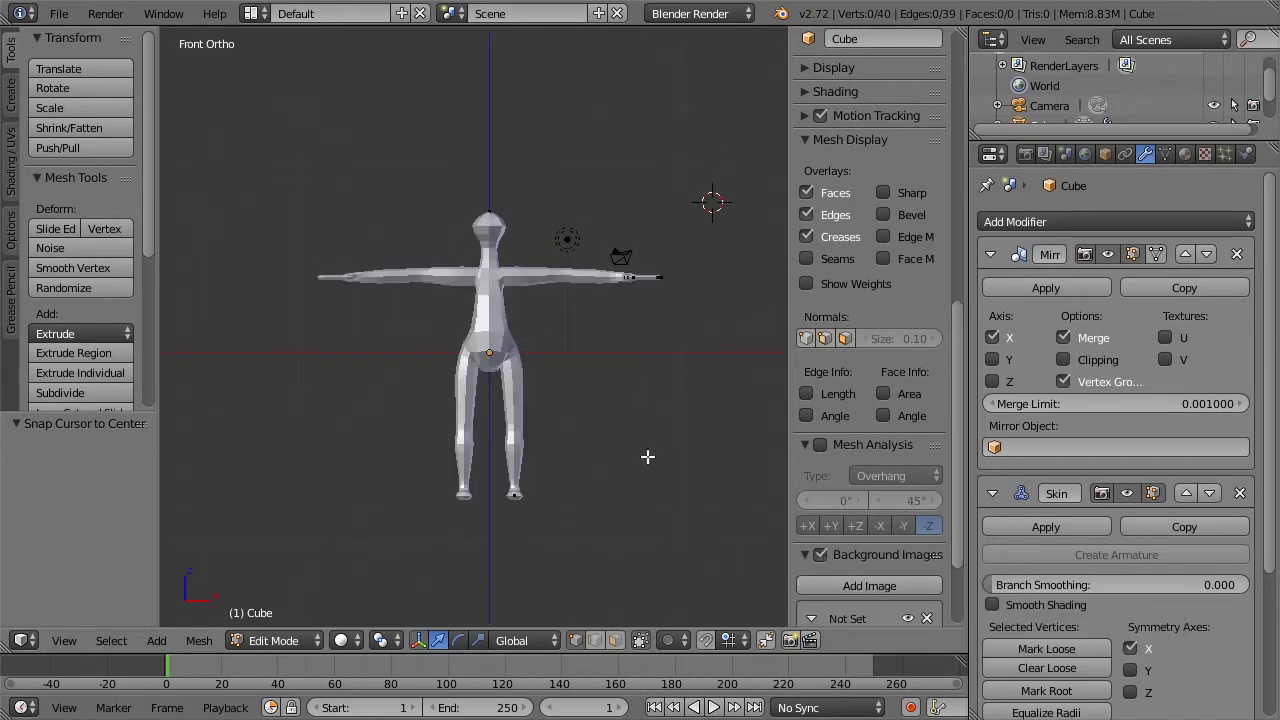
{"action": "scroll", "coordinate": [492, 313], "scroll_direction": "up", "scroll_amount": 2}
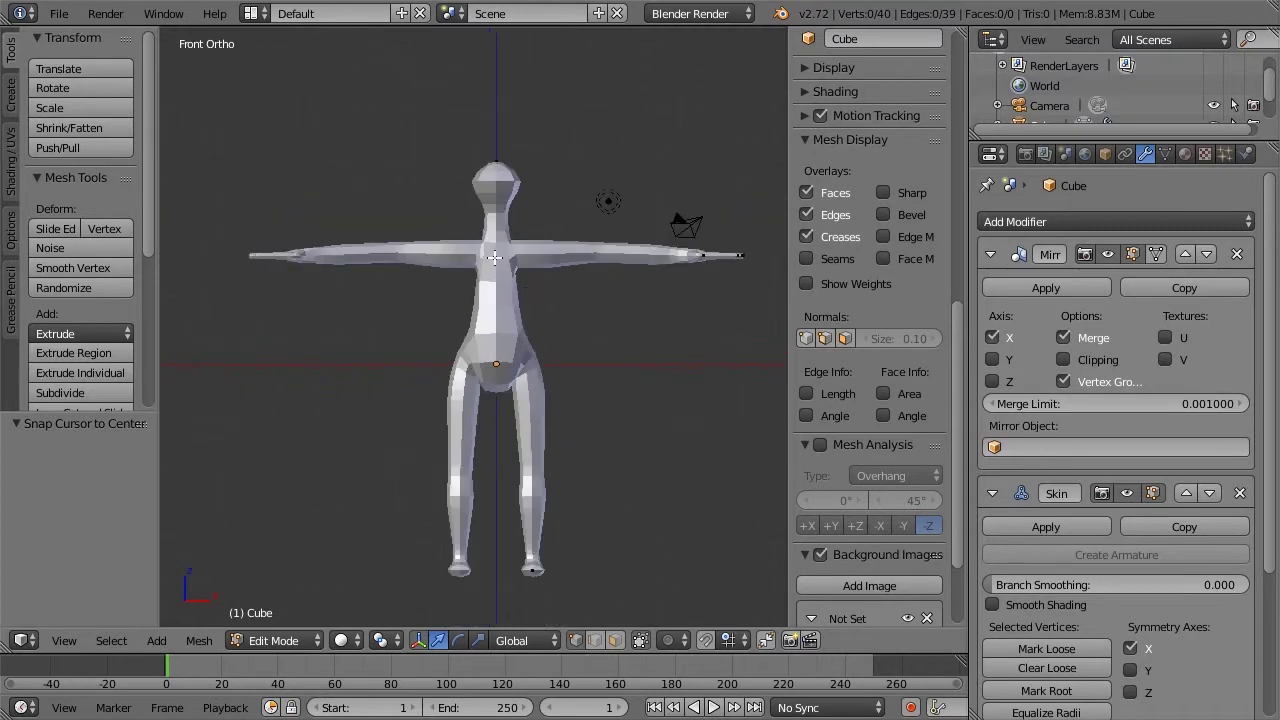
{"action": "scroll", "coordinate": [947, 565], "scroll_direction": "down", "scroll_amount": 3}
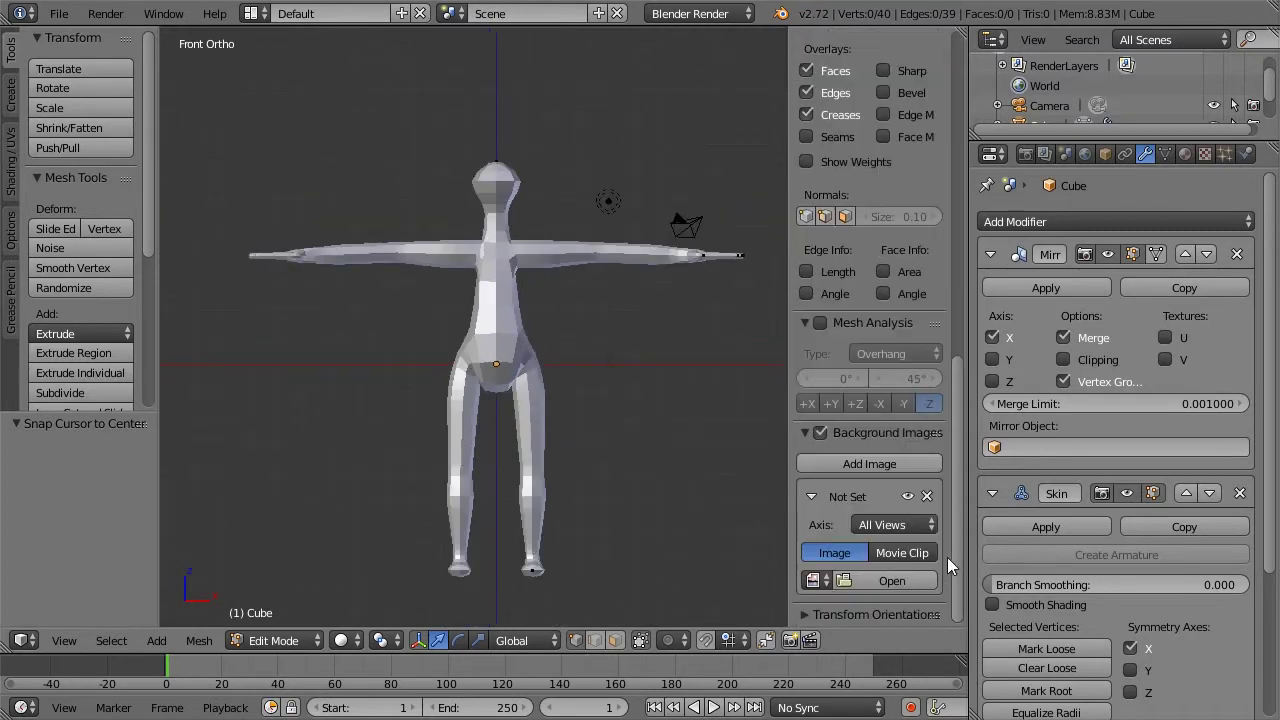
{"action": "left_click", "coordinate": [887, 581]}
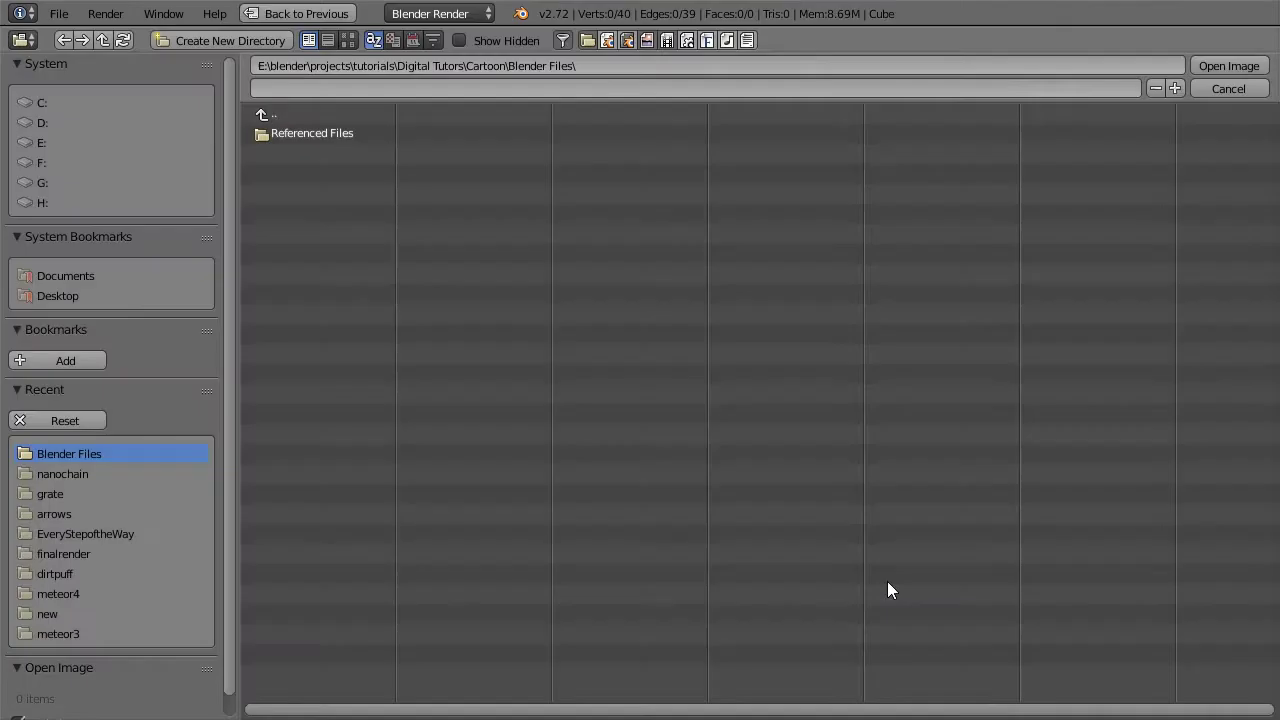
{"action": "left_click", "coordinate": [264, 134]}
{"action": "left_click", "coordinate": [268, 133]}
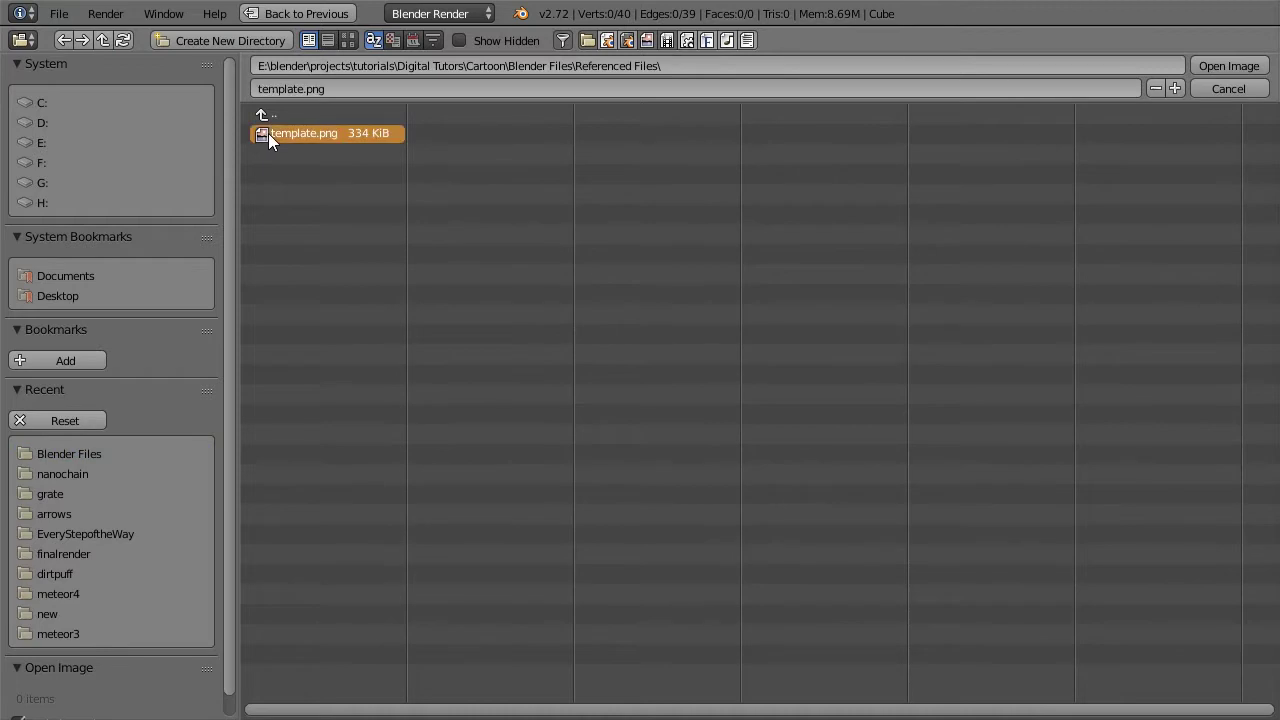
{"action": "left_click", "coordinate": [1211, 67]}
Show the figure in wireframe and enlarge the background template to a size of 9.000 to roughly match its height
{"action": "scroll", "coordinate": [639, 290], "scroll_direction": "up", "scroll_amount": 3}
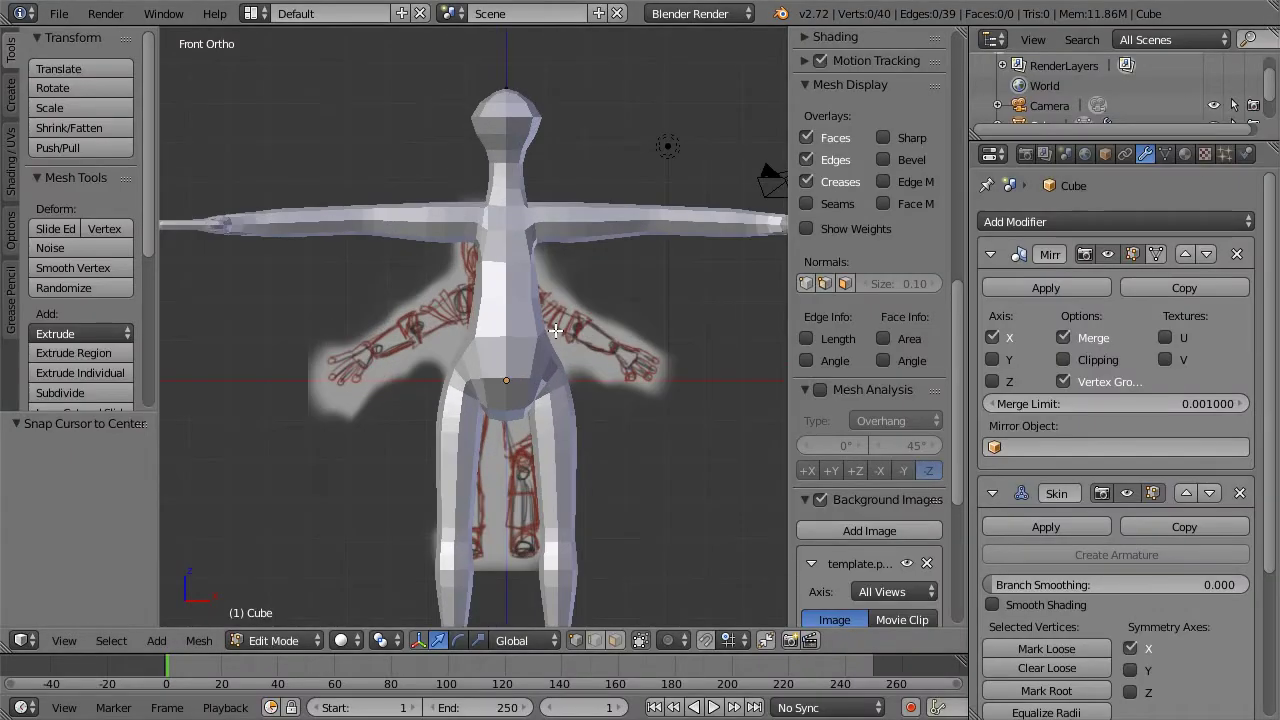
{"action": "scroll", "coordinate": [555, 330], "scroll_direction": "down", "scroll_amount": 3}
{"action": "scroll", "coordinate": [555, 330], "scroll_direction": "up", "scroll_amount": 2}
{"action": "scroll", "coordinate": [919, 538], "scroll_direction": "down", "scroll_amount": 3}
{"action": "scroll", "coordinate": [919, 538], "scroll_direction": "down", "scroll_amount": 6}
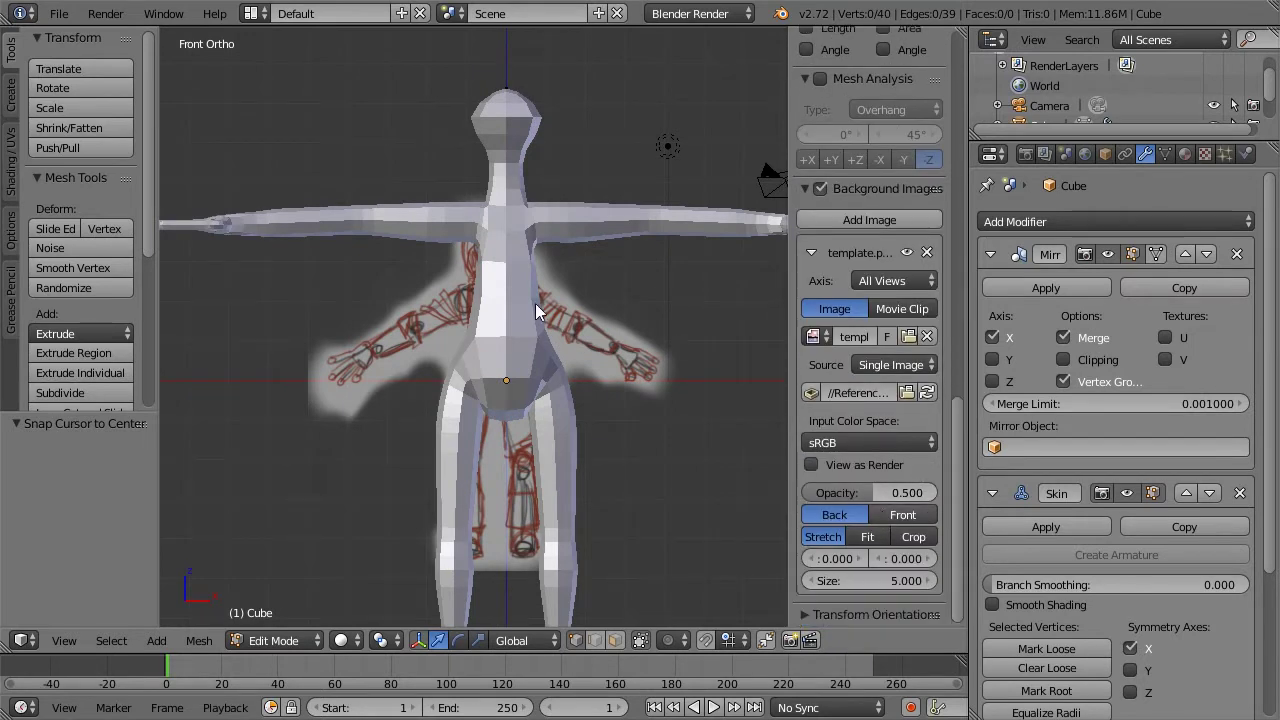
{"action": "key", "text": "z"}
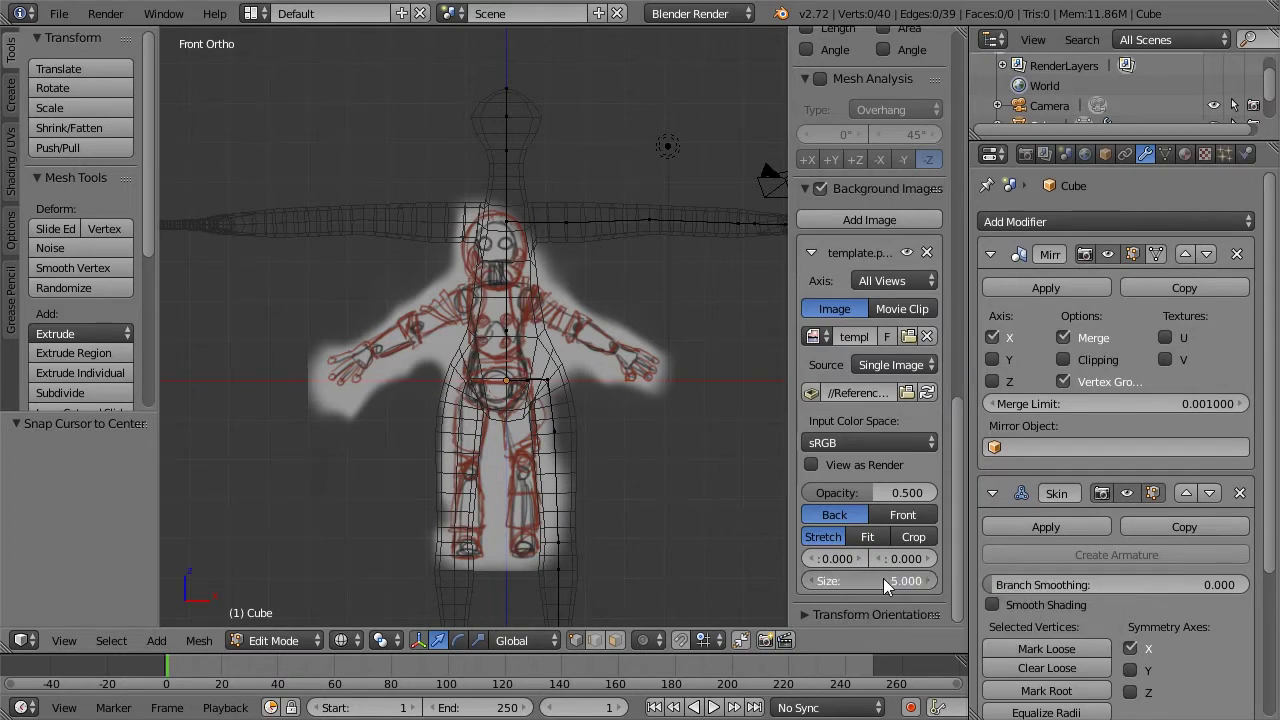
{"action": "left_click_drag", "start_coordinate": [883, 580], "coordinate": [946, 578]}
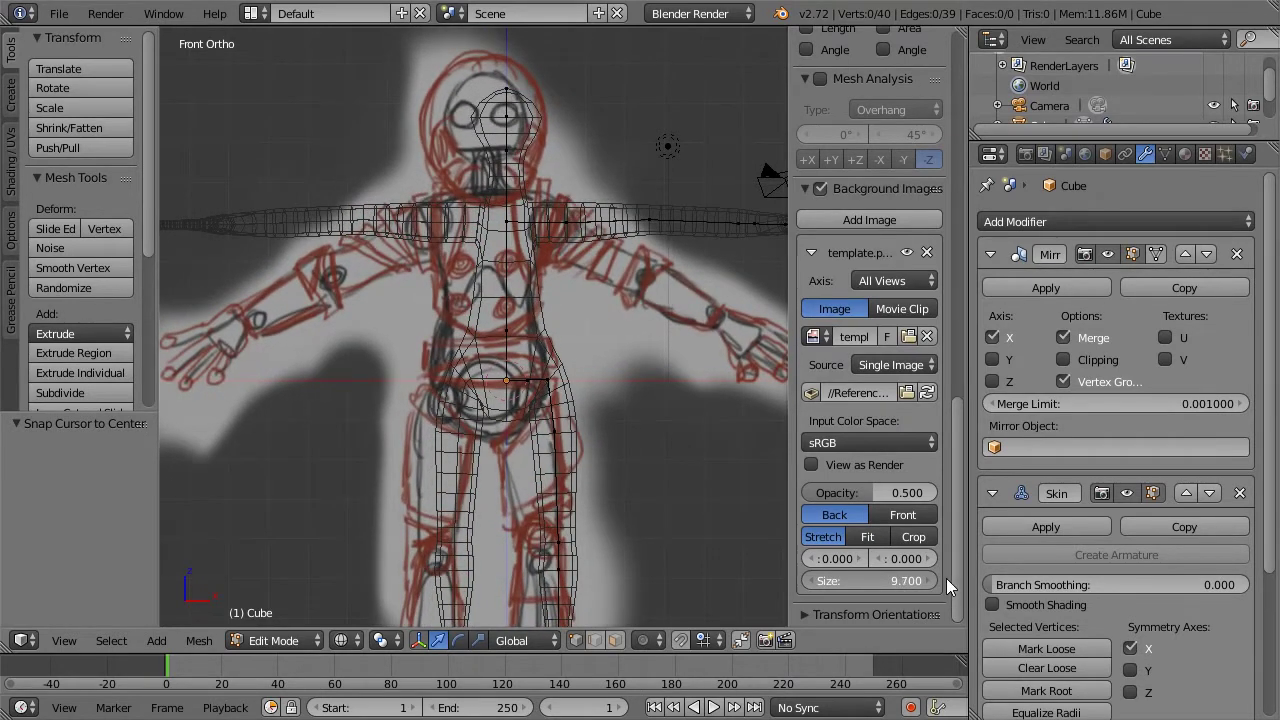
{"action": "scroll", "coordinate": [579, 414], "scroll_direction": "down", "scroll_amount": 2}
{"action": "scroll", "coordinate": [514, 343], "scroll_direction": "up", "scroll_amount": 1}
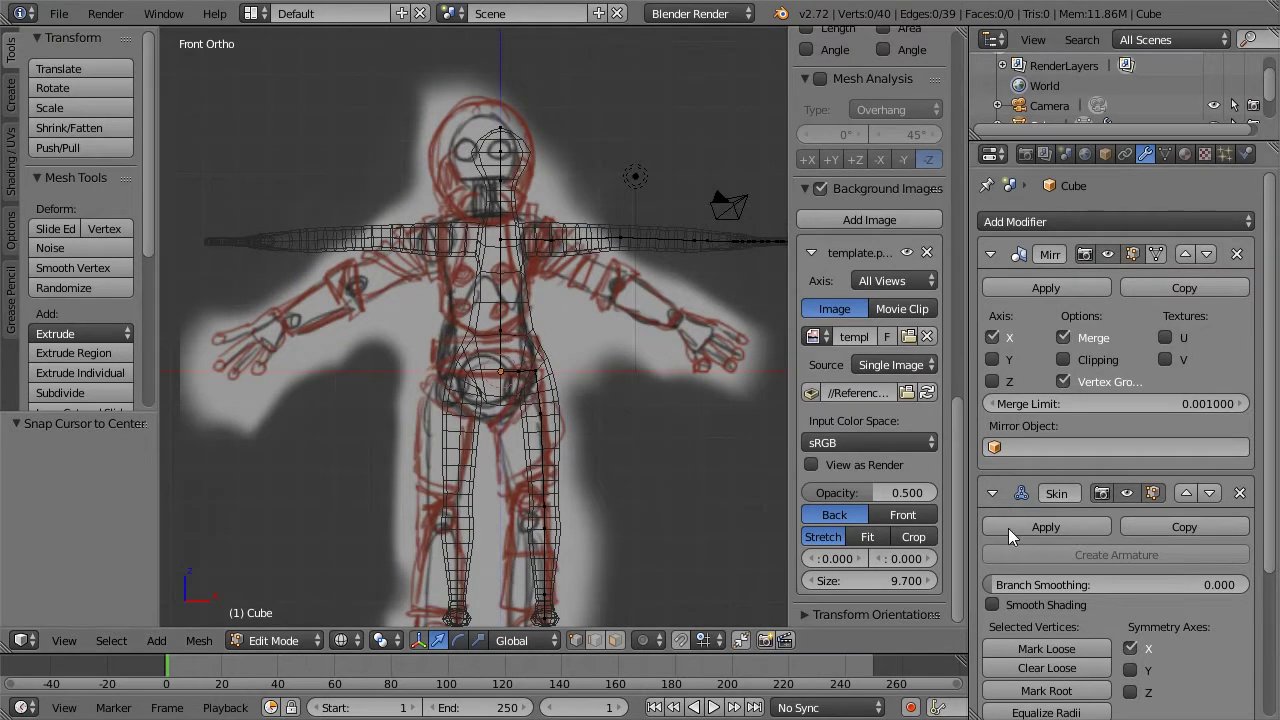
{"action": "left_click_drag", "start_coordinate": [895, 579], "coordinate": [881, 580]}
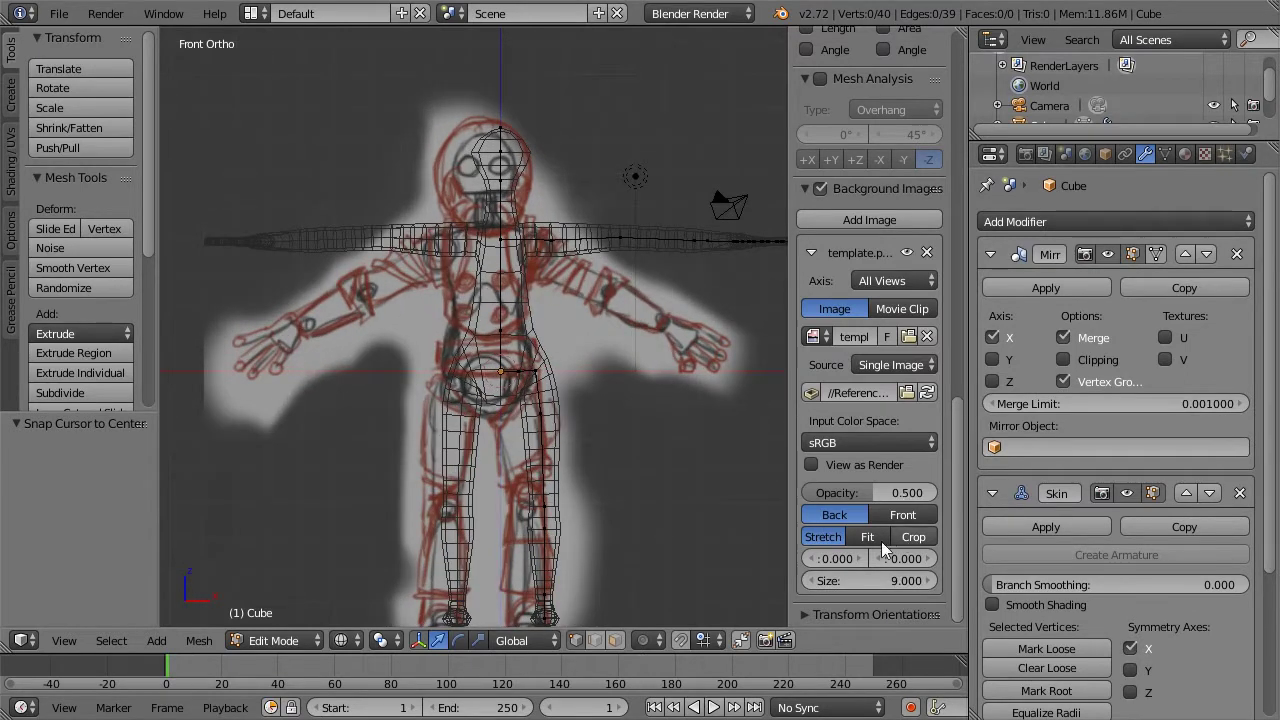
Set the background template's horizontal offset to 0.500 to centre the drawing on the figure
{"action": "left_click", "coordinate": [861, 560]}
{"action": "left_click", "coordinate": [862, 560]}
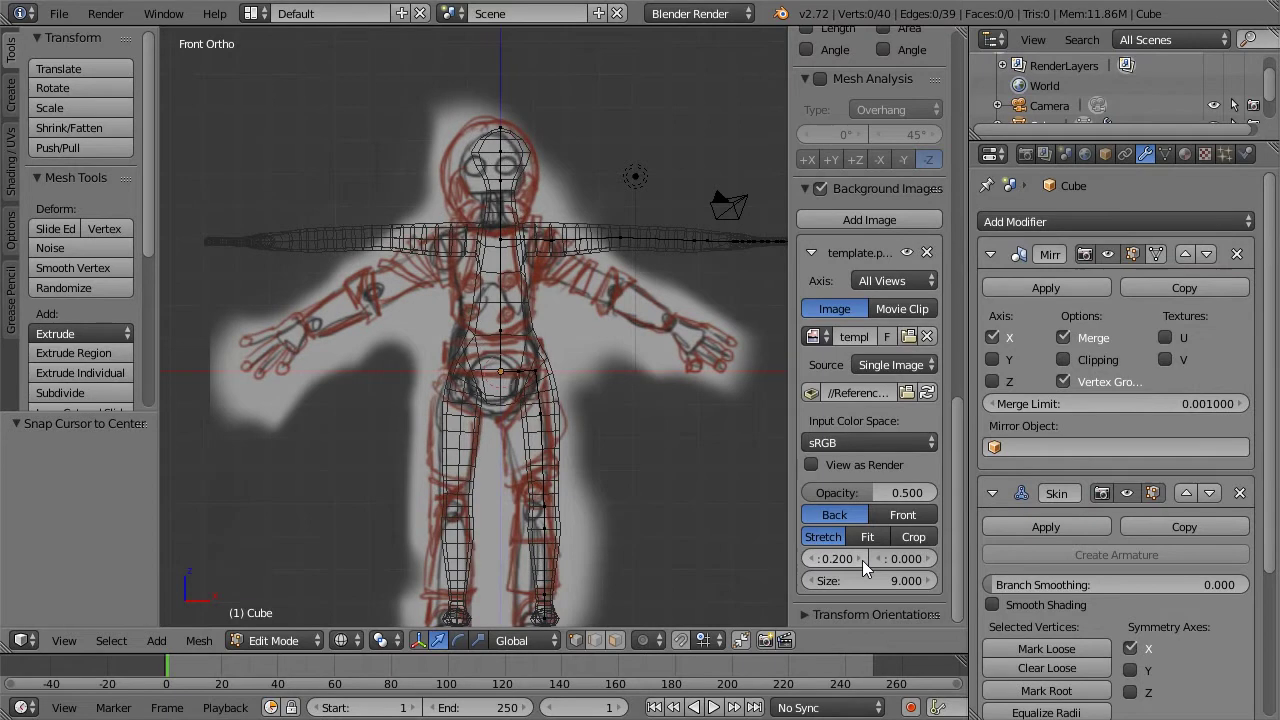
{"action": "left_click", "coordinate": [862, 560]}
{"action": "left_click", "coordinate": [862, 560]}
{"action": "left_click", "coordinate": [862, 560]}
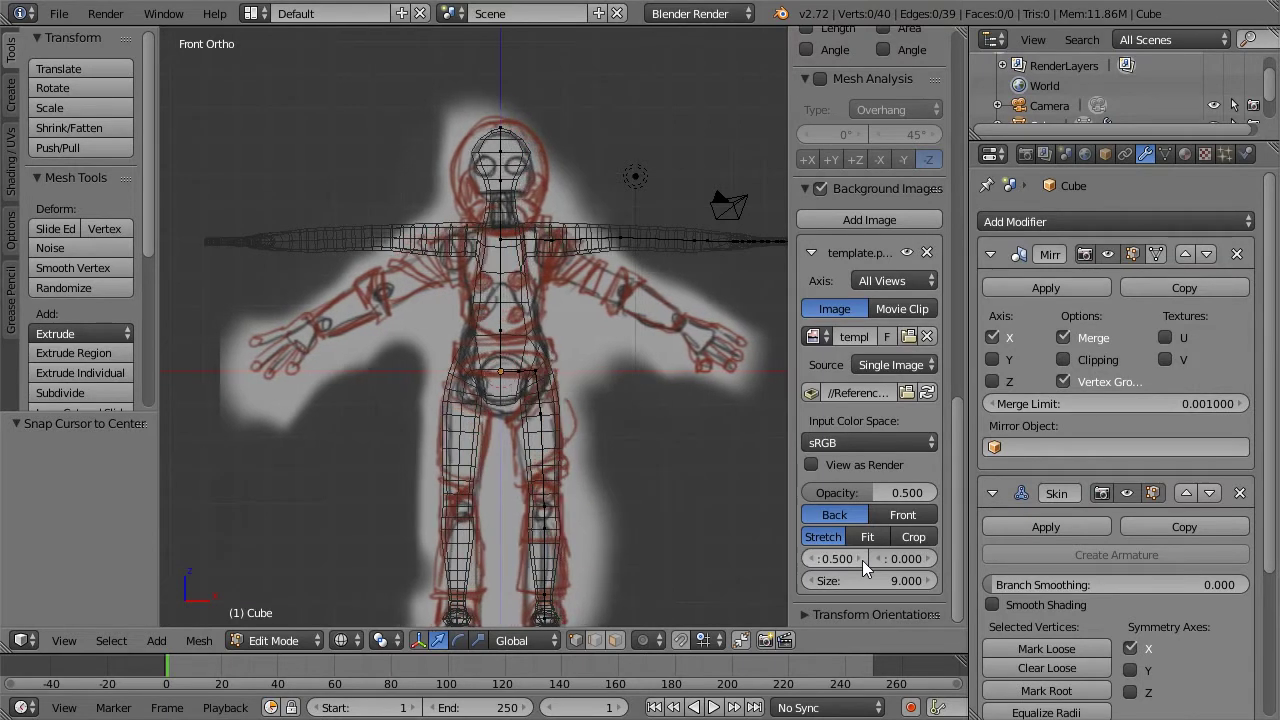
Set the template background image's vertical offset to 0.300
{"action": "left_click", "coordinate": [928, 560]}
{"action": "left_click", "coordinate": [928, 560]}
{"action": "left_click", "coordinate": [928, 560]}
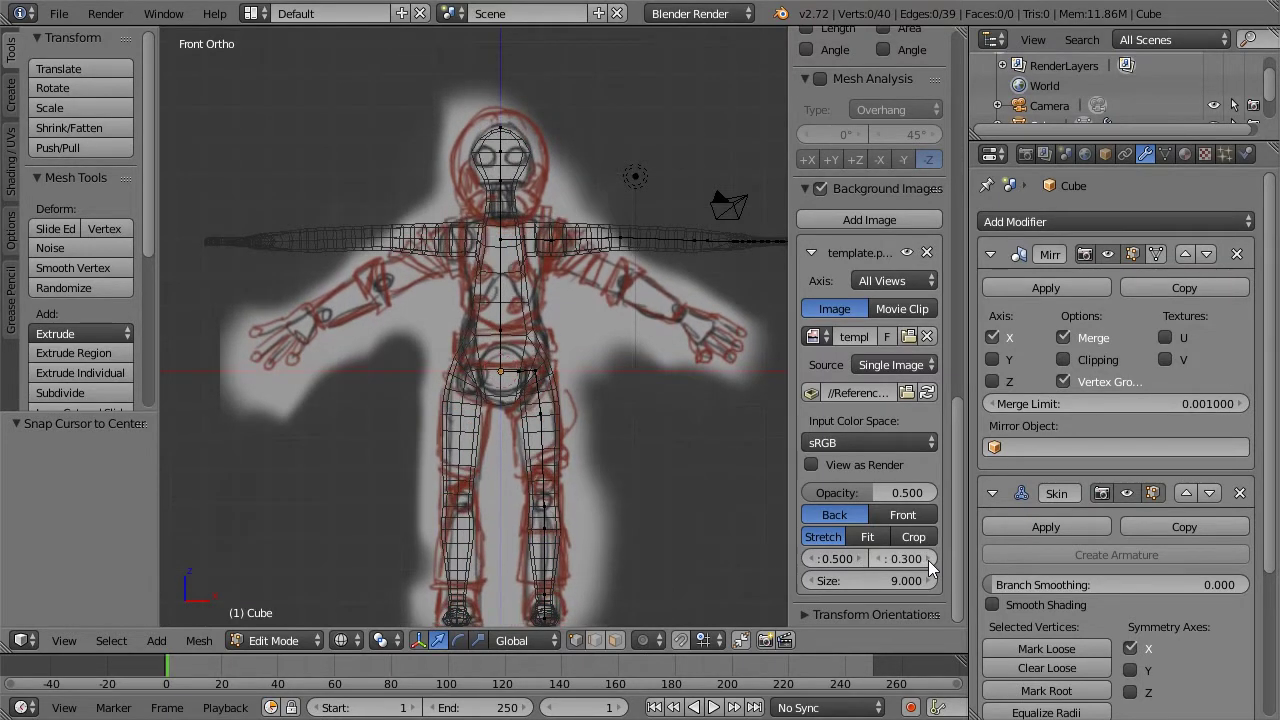
{"action": "left_click", "coordinate": [928, 560]}
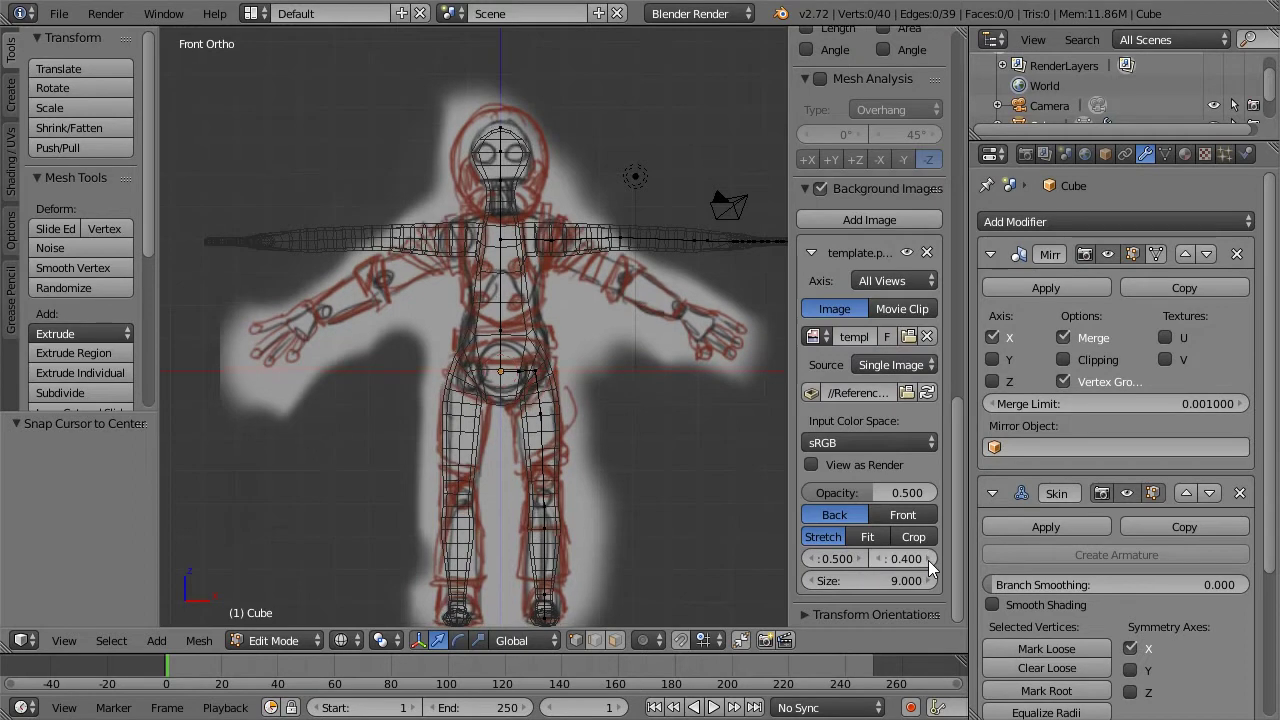
{"action": "left_click", "coordinate": [807, 559]}
{"action": "left_click", "coordinate": [857, 559]}
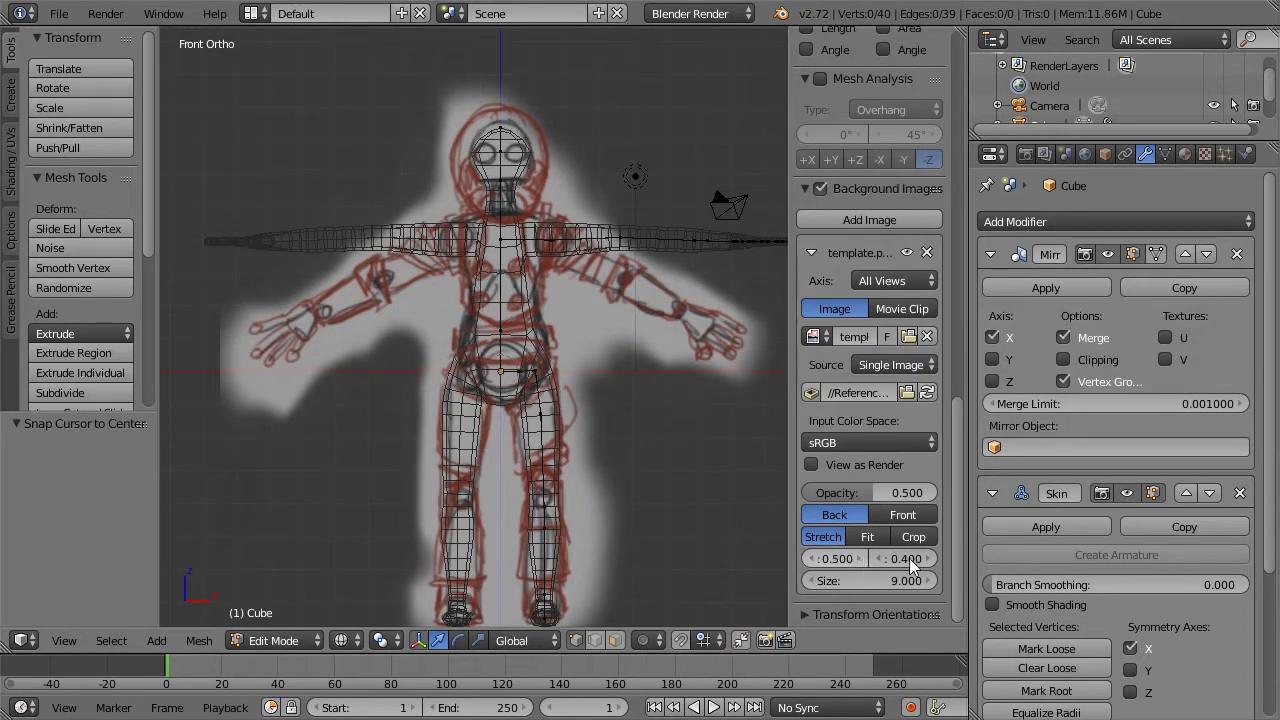
{"action": "left_click", "coordinate": [877, 558]}
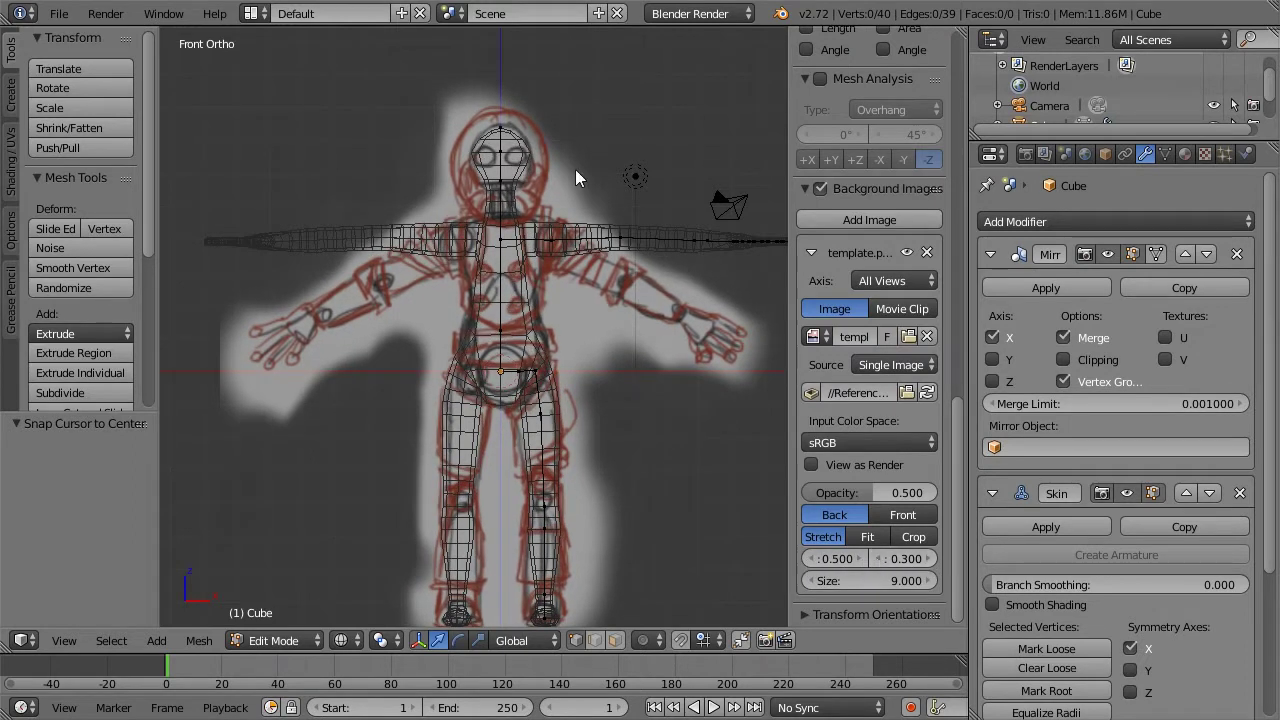
Lower the background image's opacity to about 0.264
{"action": "scroll", "coordinate": [618, 245], "scroll_direction": "up", "scroll_amount": 1}
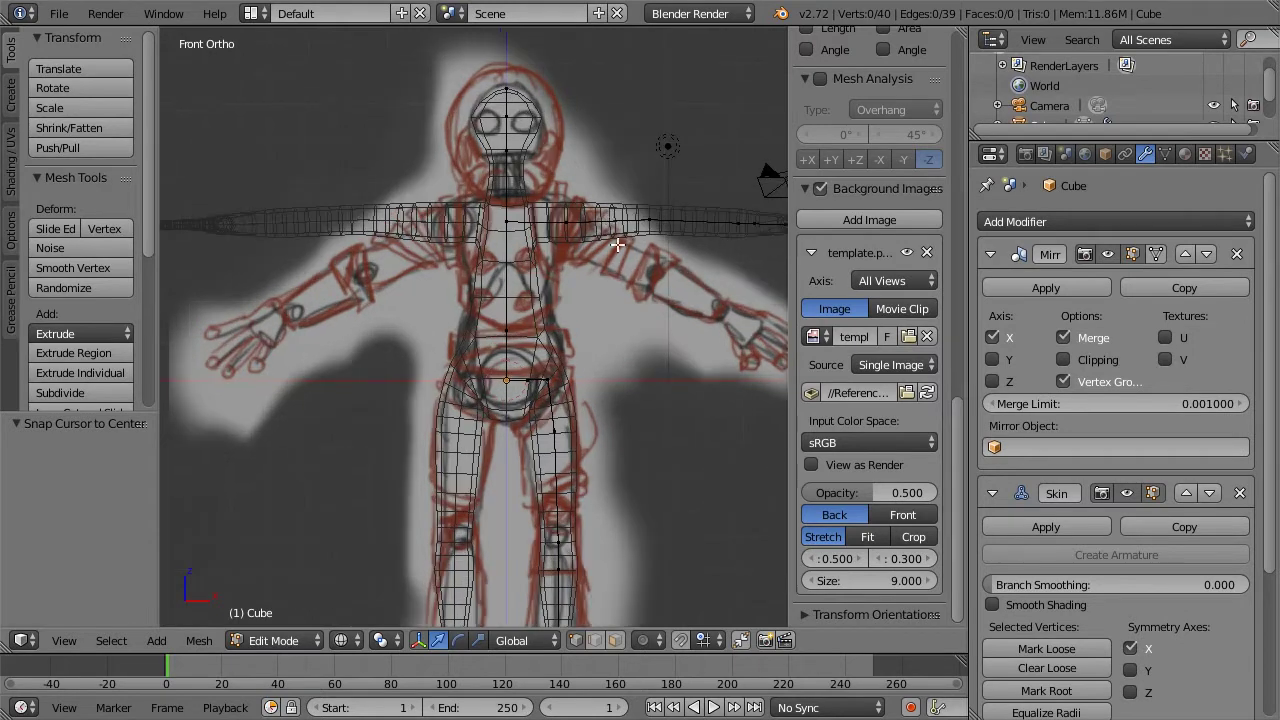
{"action": "left_click_drag", "start_coordinate": [898, 491], "coordinate": [869, 486]}
{"action": "scroll", "coordinate": [522, 275], "scroll_direction": "up", "scroll_amount": 3}
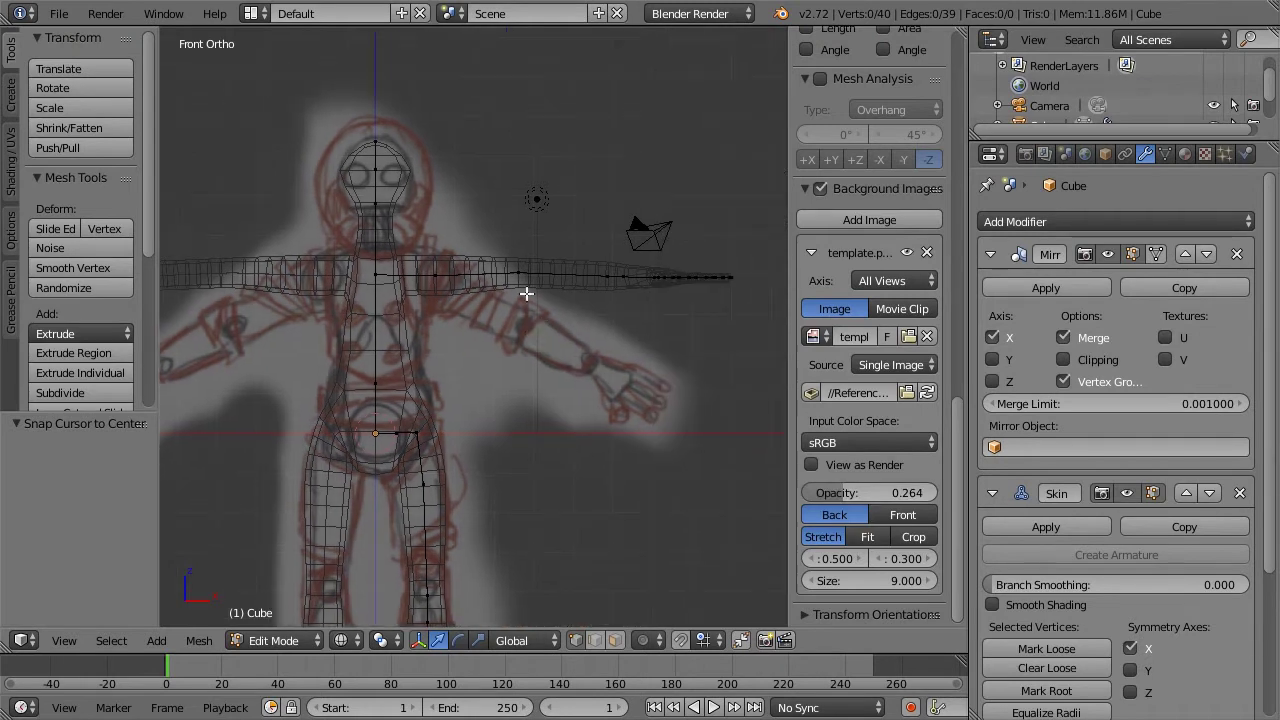
Snap the 3D cursor to the shoulder vertex and set the pivot point to 3D Cursor
{"action": "scroll", "coordinate": [522, 261], "scroll_direction": "down", "scroll_amount": 2}
{"action": "right_click", "coordinate": [452, 271]}
{"action": "key", "text": "b"}
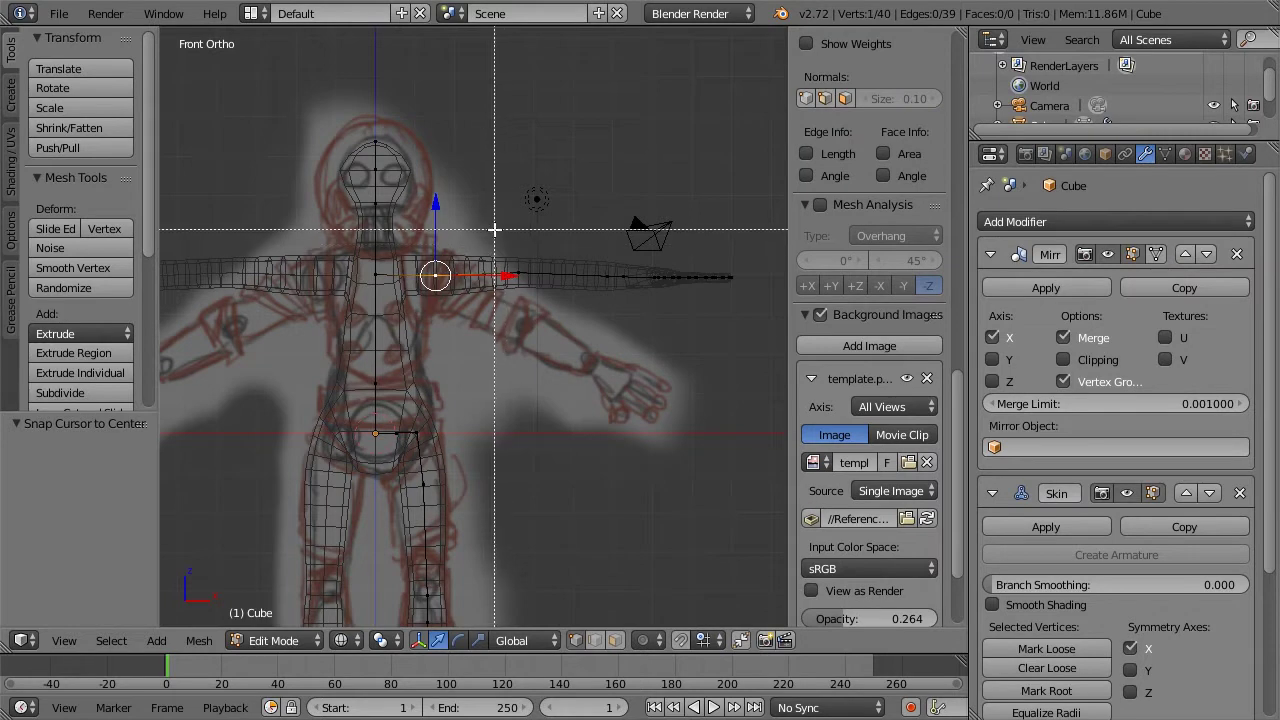
{"action": "left_click_drag", "start_coordinate": [494, 231], "coordinate": [766, 400]}
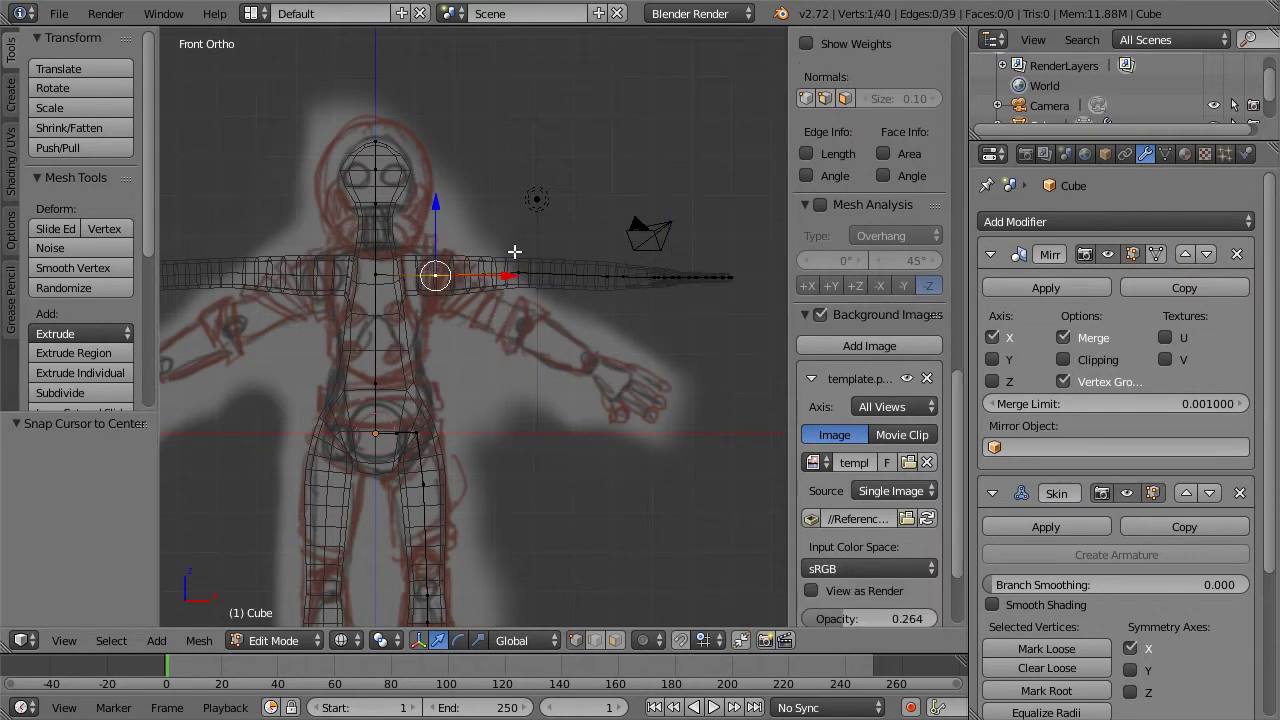
{"action": "scroll", "coordinate": [514, 251], "scroll_direction": "up", "scroll_amount": 2}
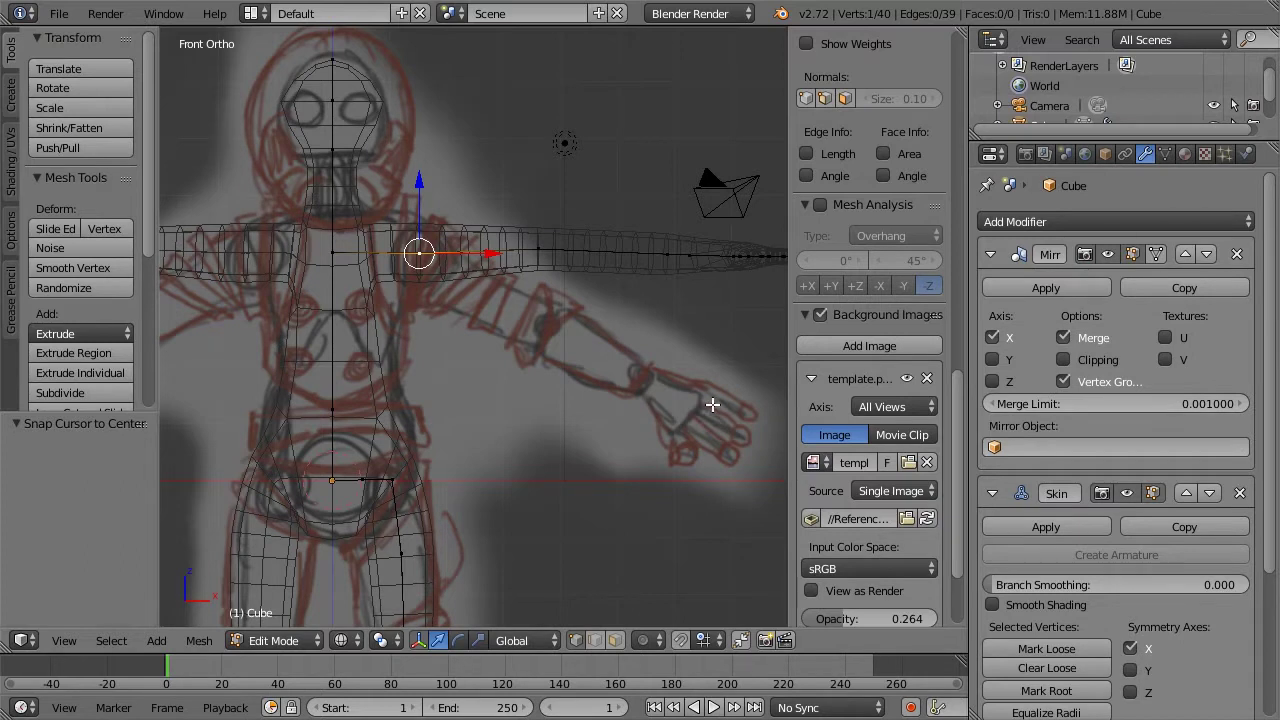
{"action": "key", "text": "shift+s"}
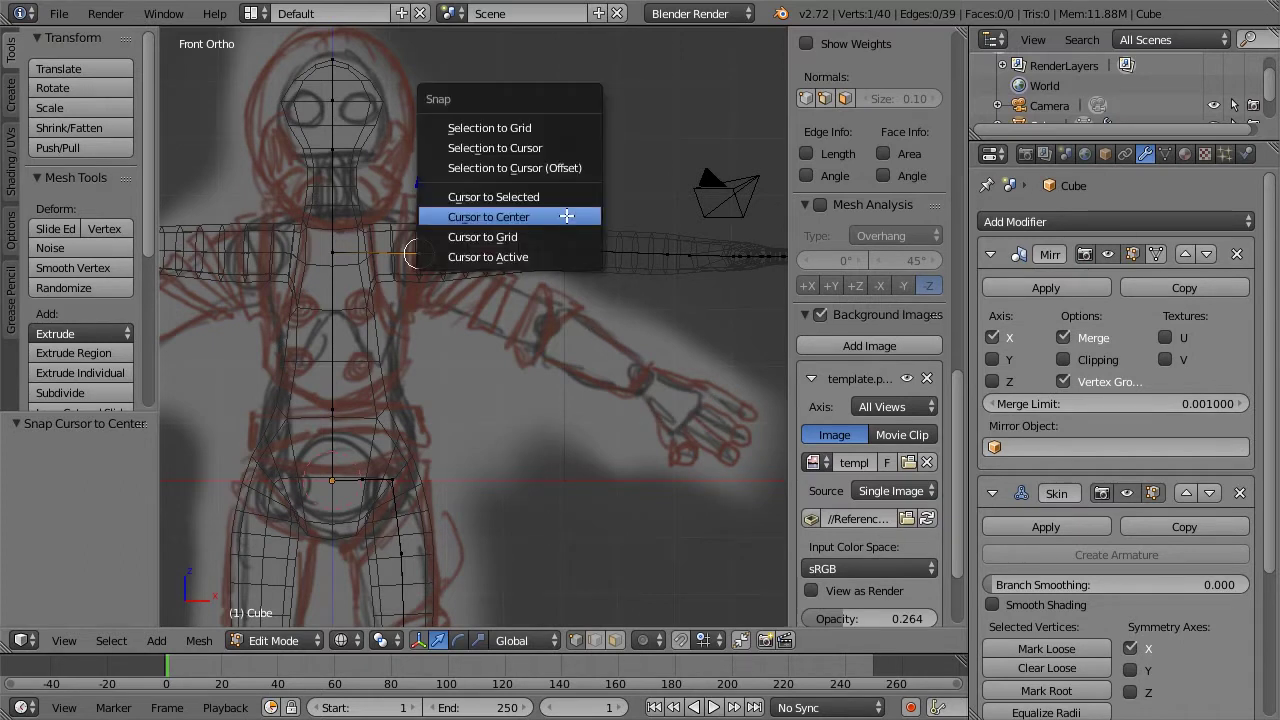
{"action": "left_click", "coordinate": [563, 196]}
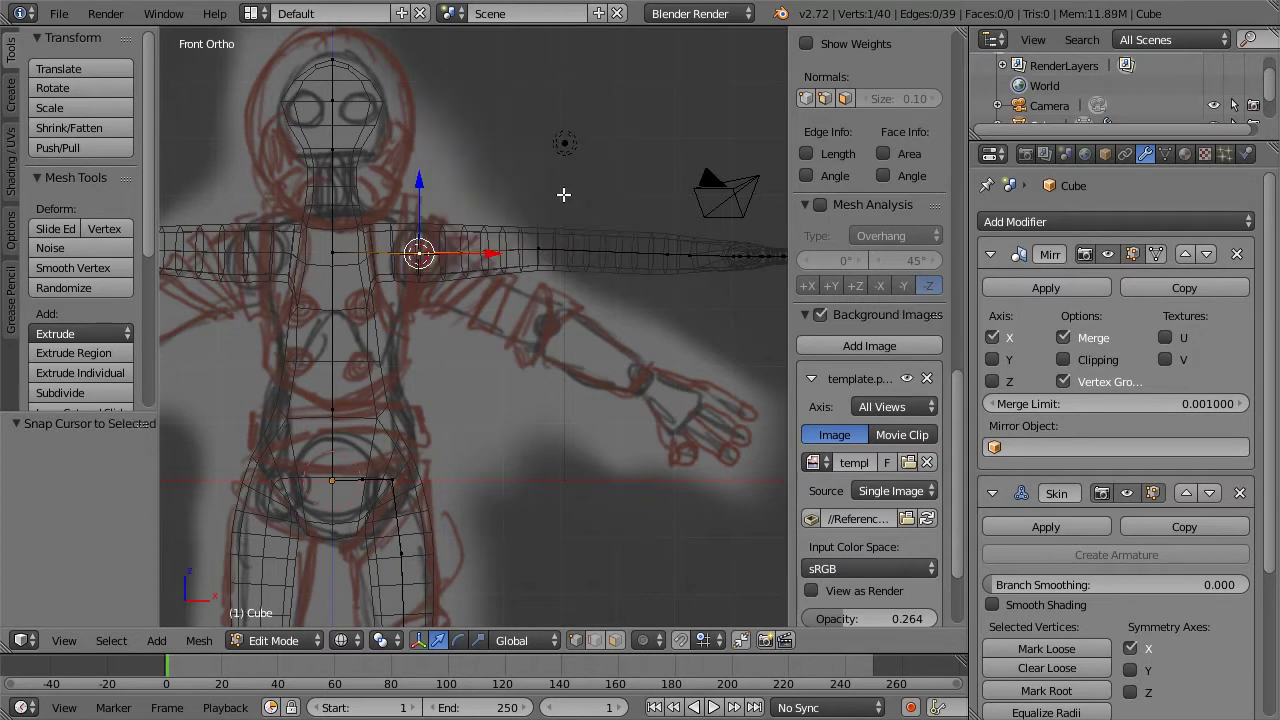
{"action": "left_click", "coordinate": [378, 640]}
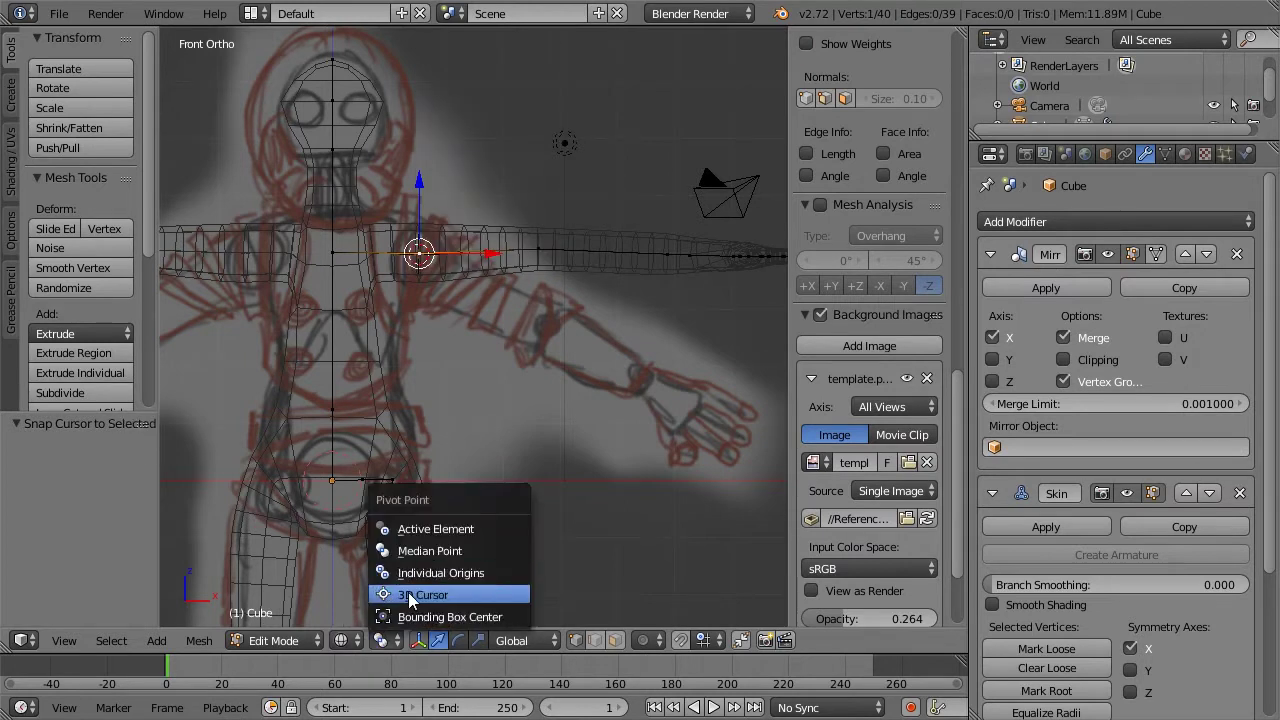
{"action": "left_click", "coordinate": [385, 592]}
Select all arm vertices beyond the shoulder and rotate them down about 30 degrees to match the sketched arm
{"action": "scroll", "coordinate": [551, 439], "scroll_direction": "down", "scroll_amount": 2}
{"action": "key", "text": "a"}
{"action": "key", "text": "b"}
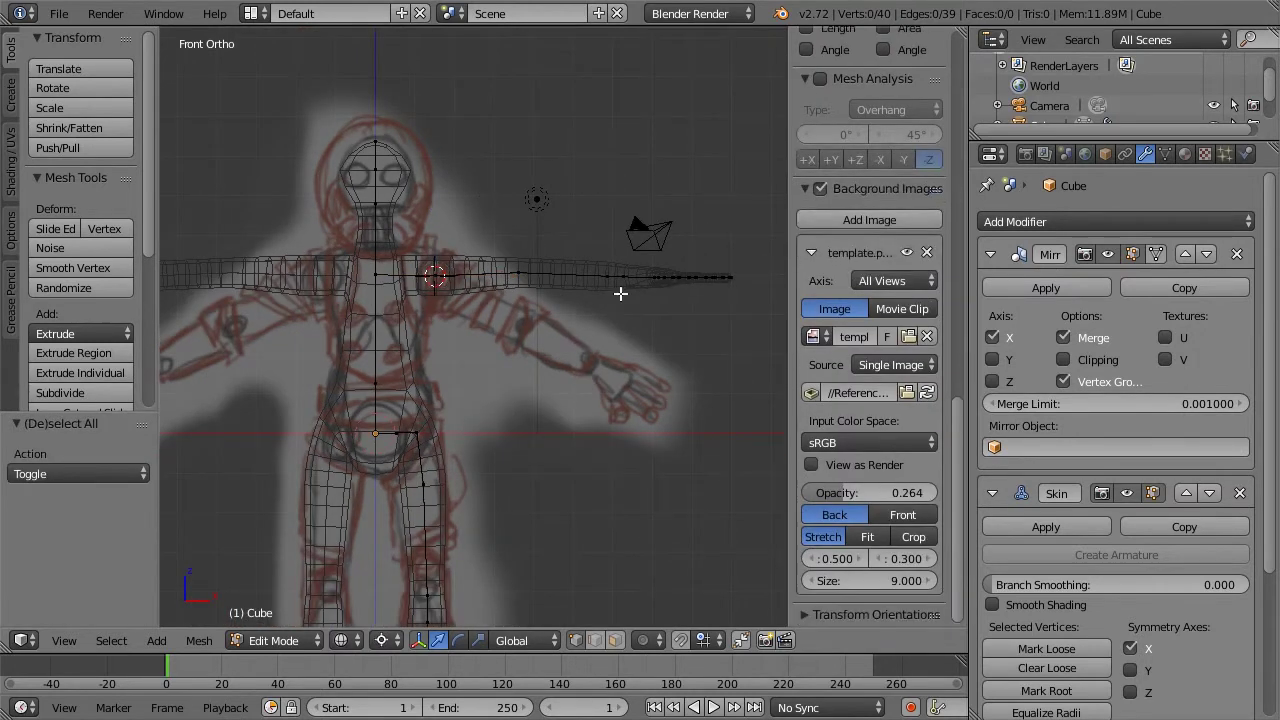
{"action": "left_click_drag", "start_coordinate": [481, 190], "coordinate": [730, 378]}
{"action": "scroll", "coordinate": [660, 210], "scroll_direction": "up", "scroll_amount": 1}
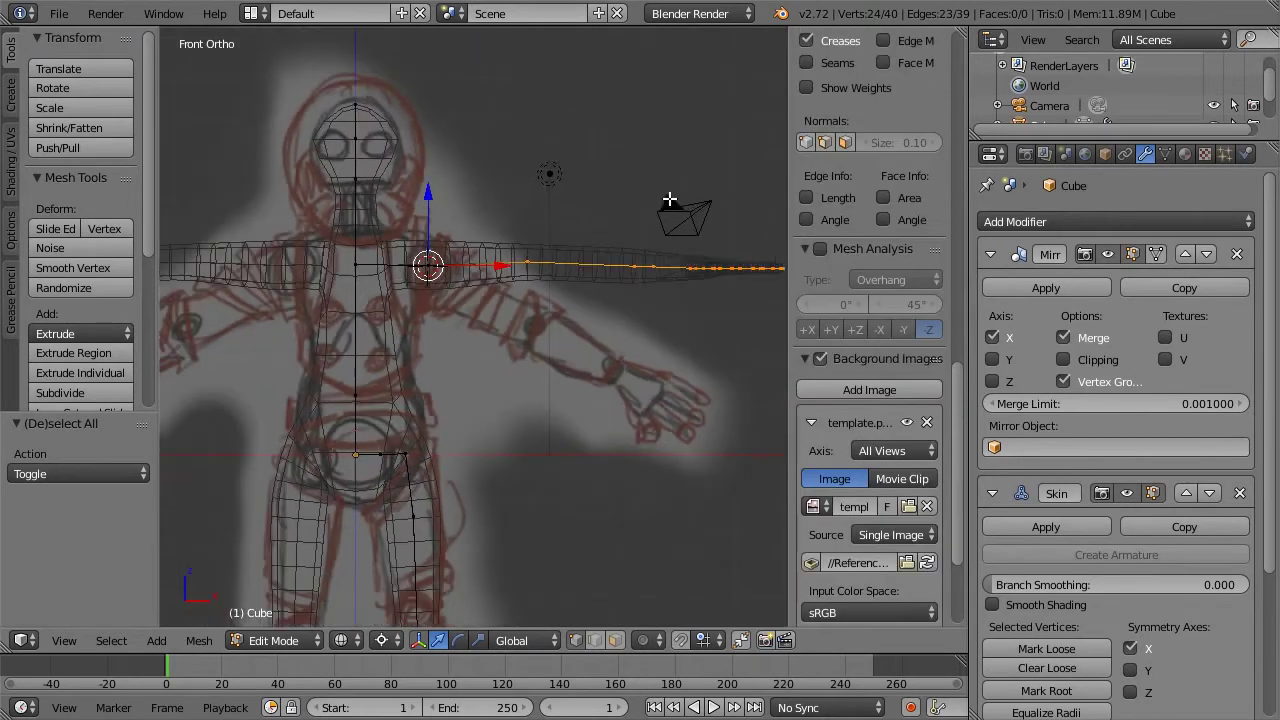
{"action": "key", "text": "r"}
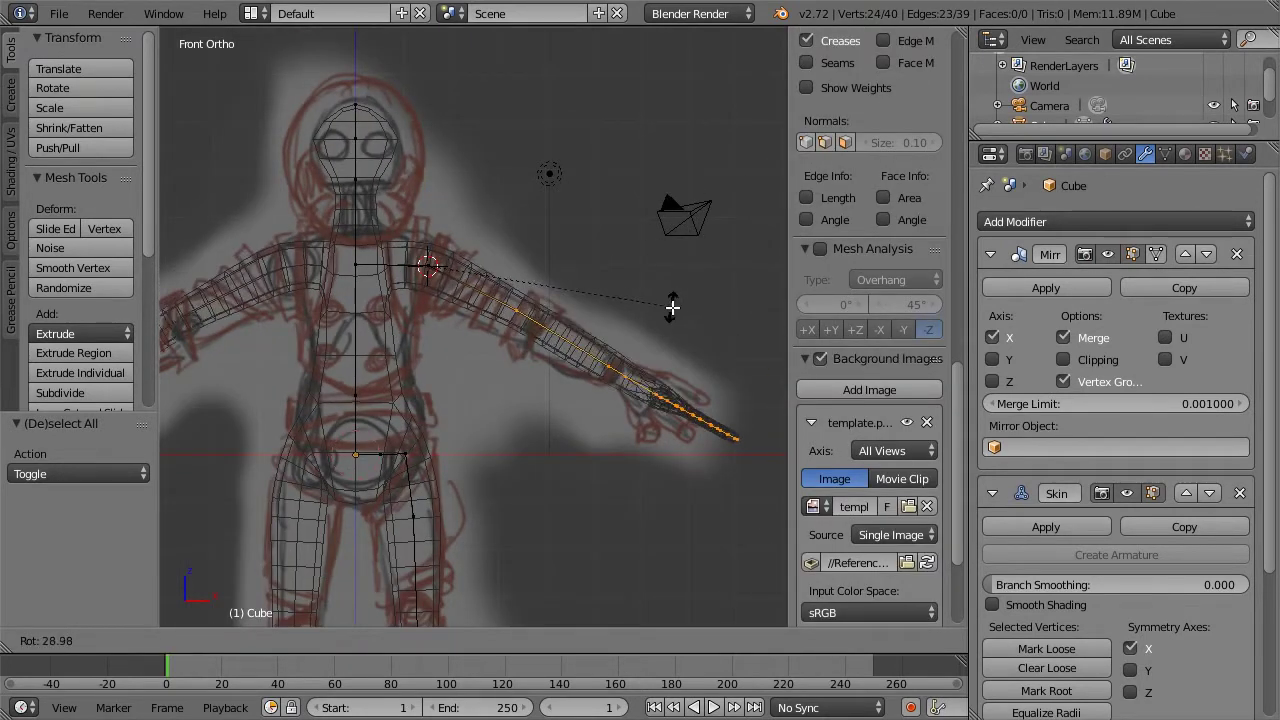
{"action": "left_click", "coordinate": [669, 311]}
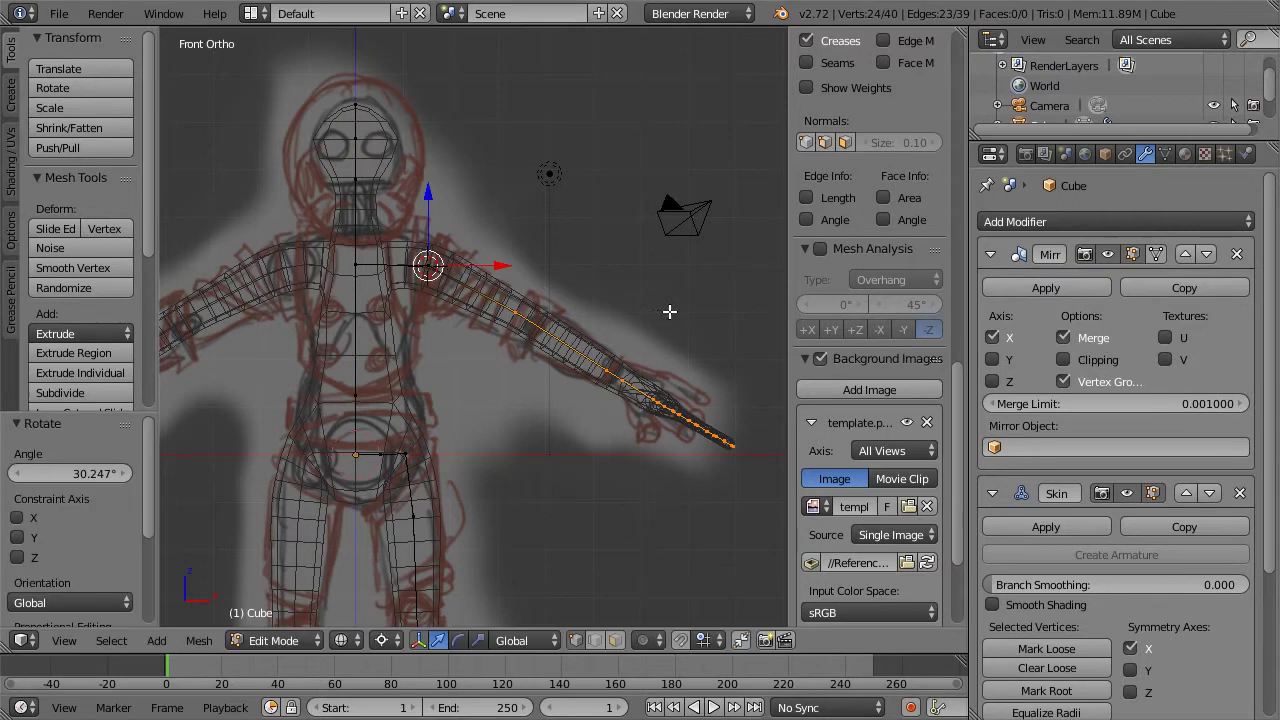
Move the elbow vertex about 0.363 in X and -0.287 in Z onto the sketched elbow joint
{"action": "scroll", "coordinate": [505, 325], "scroll_direction": "up", "scroll_amount": 5}
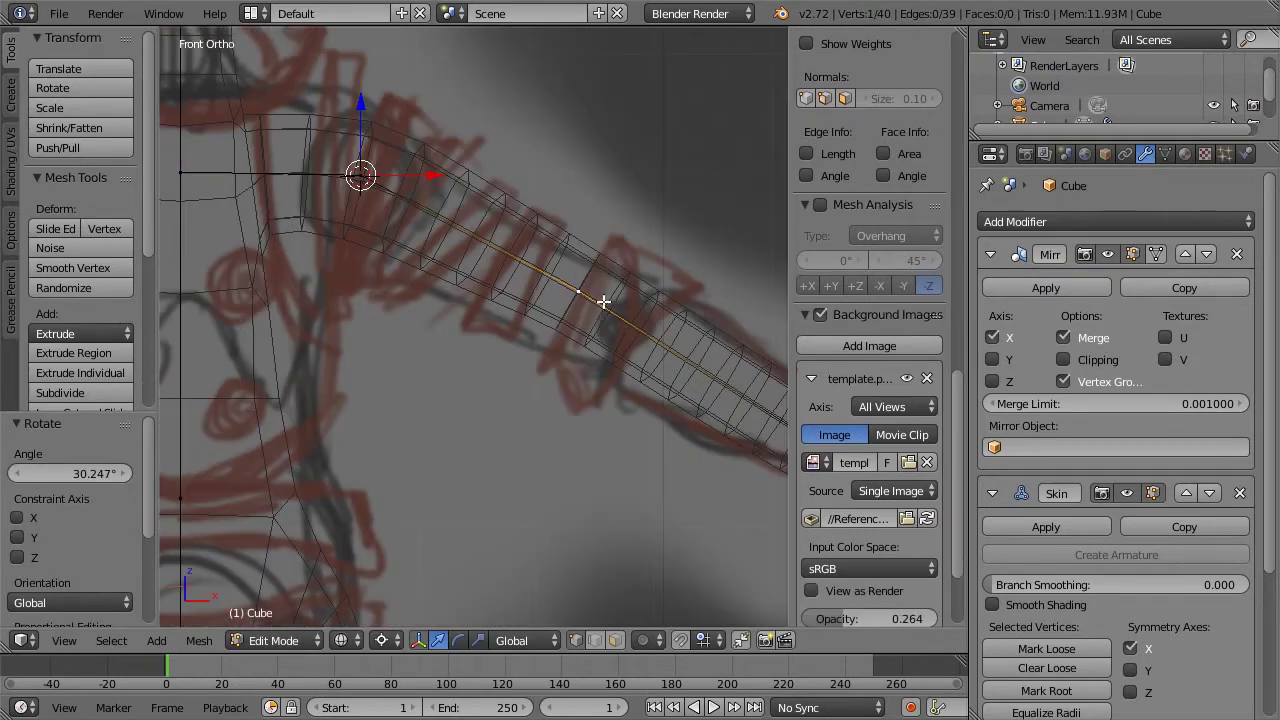
{"action": "right_click", "coordinate": [605, 300]}
{"action": "key", "text": "g"}
{"action": "left_click", "coordinate": [635, 318]}
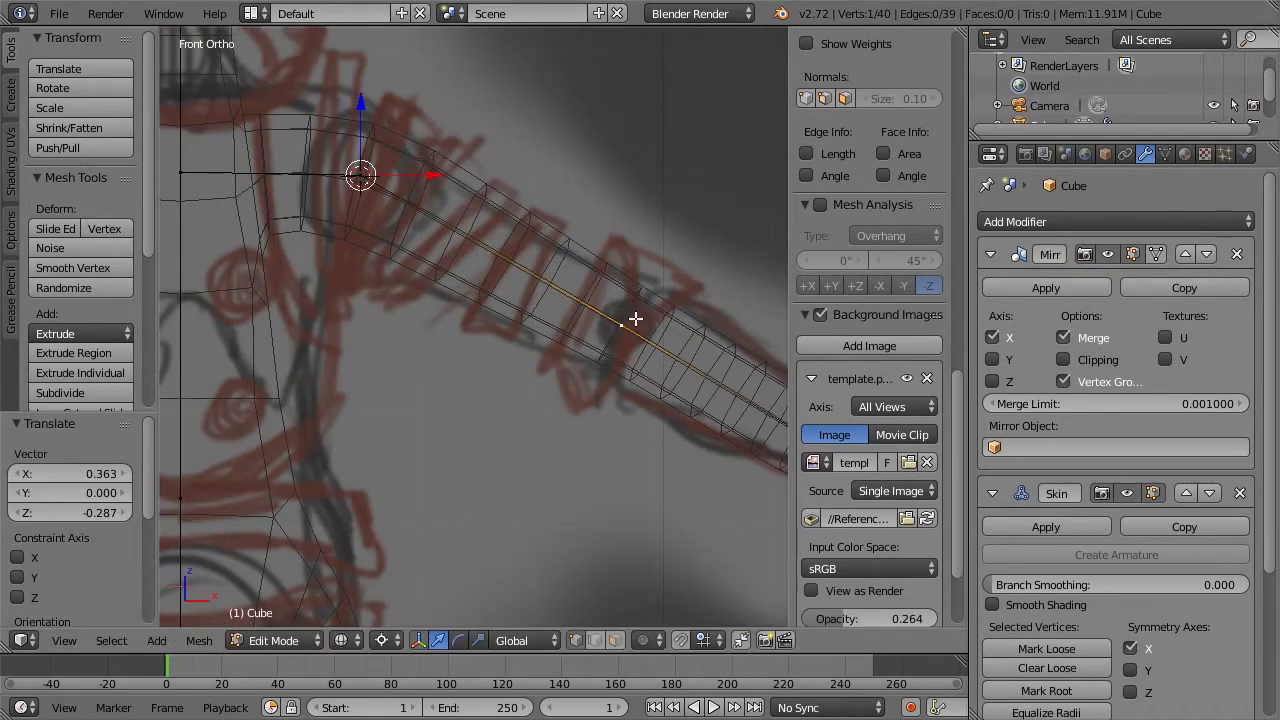
Select the wrist, hand and lower forearm vertices and move them about -0.394 in X and 0.306 in Z towards the elbow
{"action": "scroll", "coordinate": [663, 297], "scroll_direction": "down", "scroll_amount": 4}
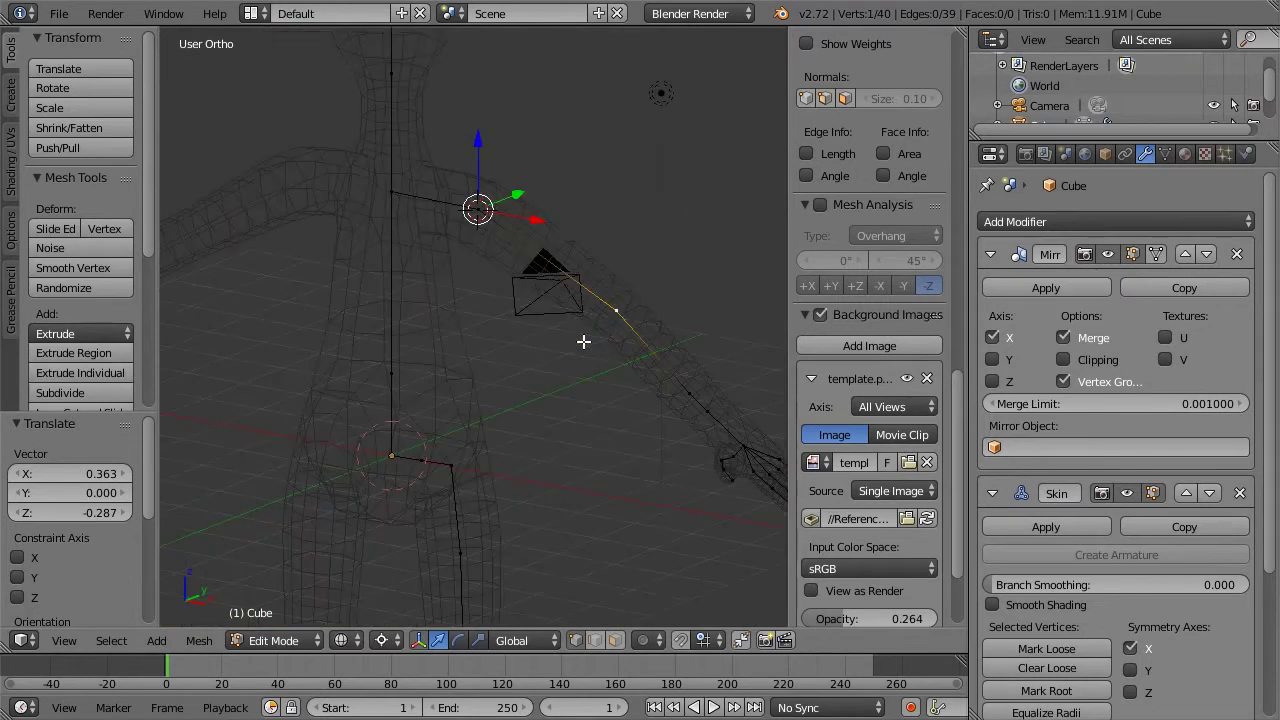
{"action": "middle_click_drag", "start_coordinate": [655, 361], "coordinate": [477, 277], "text": "shift"}
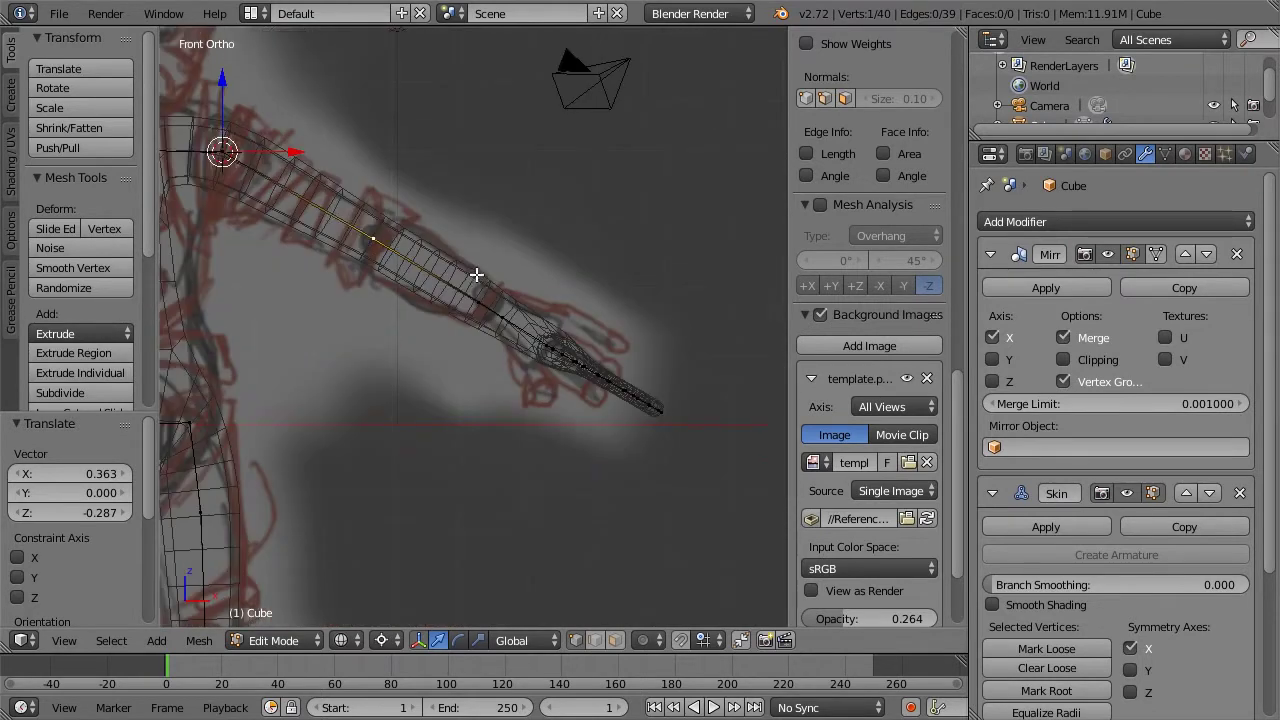
{"action": "key", "text": "a"}
{"action": "key", "text": "b"}
{"action": "left_click_drag", "start_coordinate": [487, 287], "coordinate": [657, 437]}
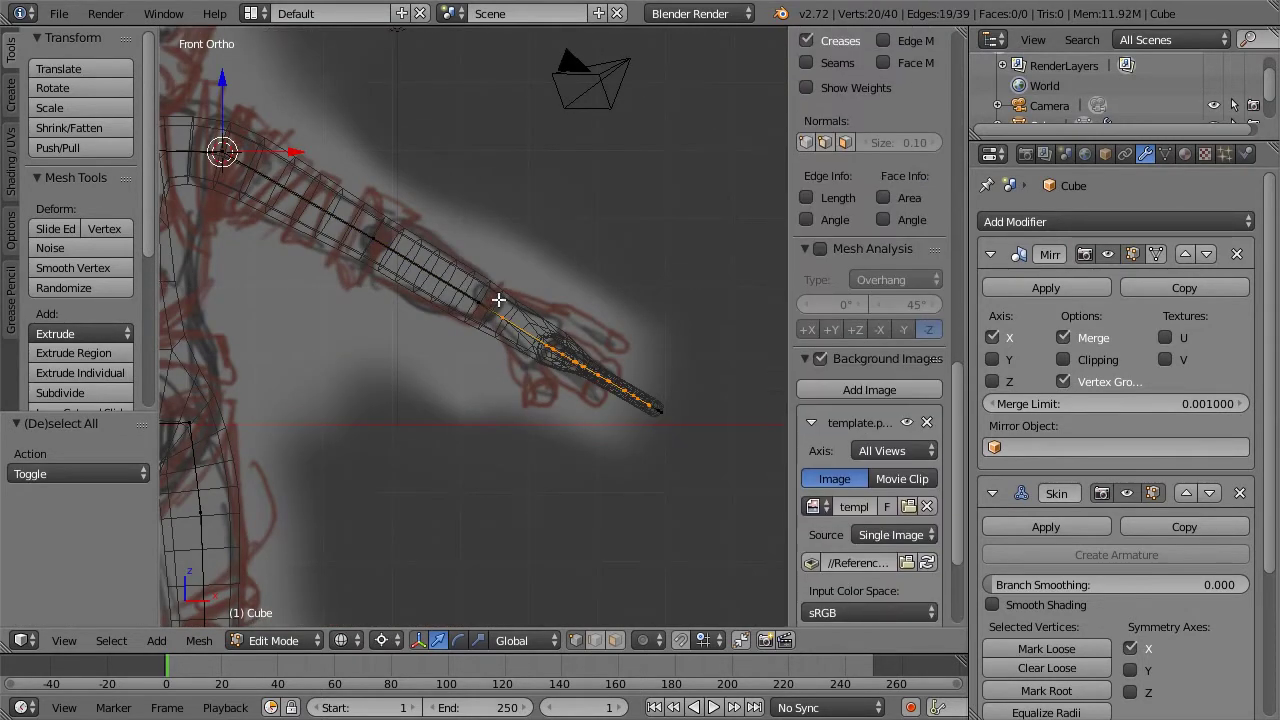
{"action": "key", "text": "g"}
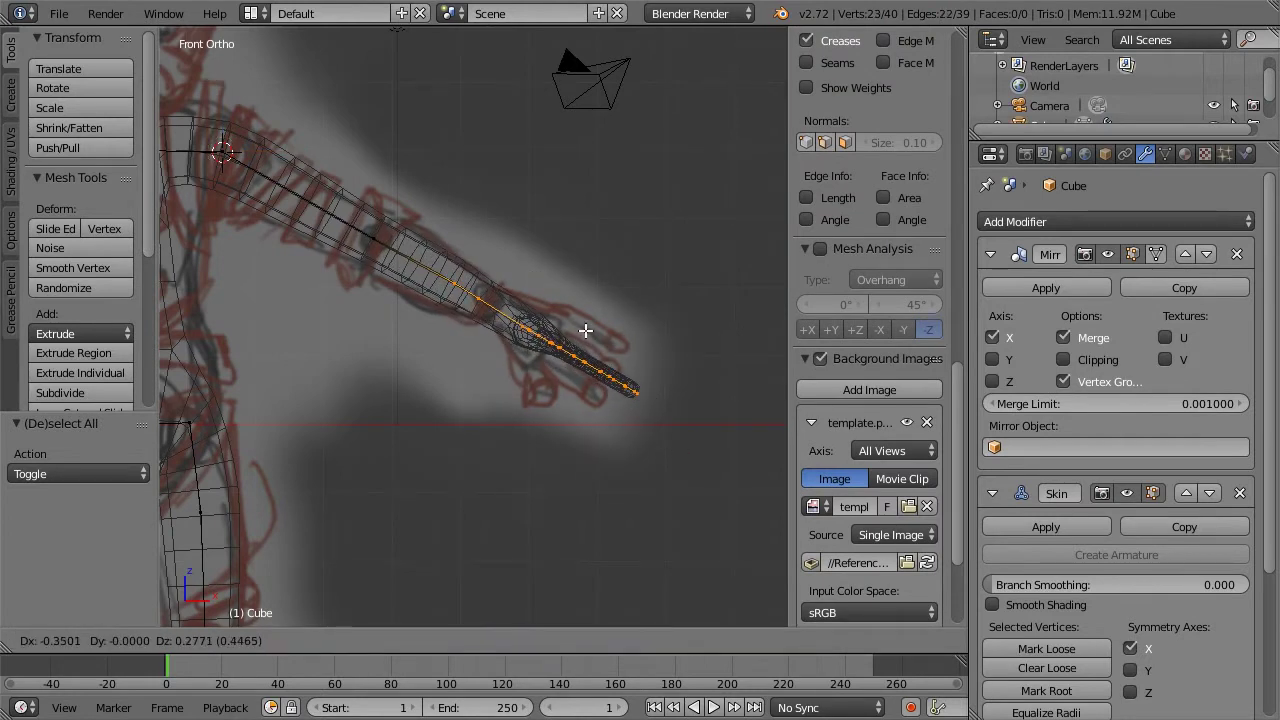
{"action": "left_click", "coordinate": [582, 328]}
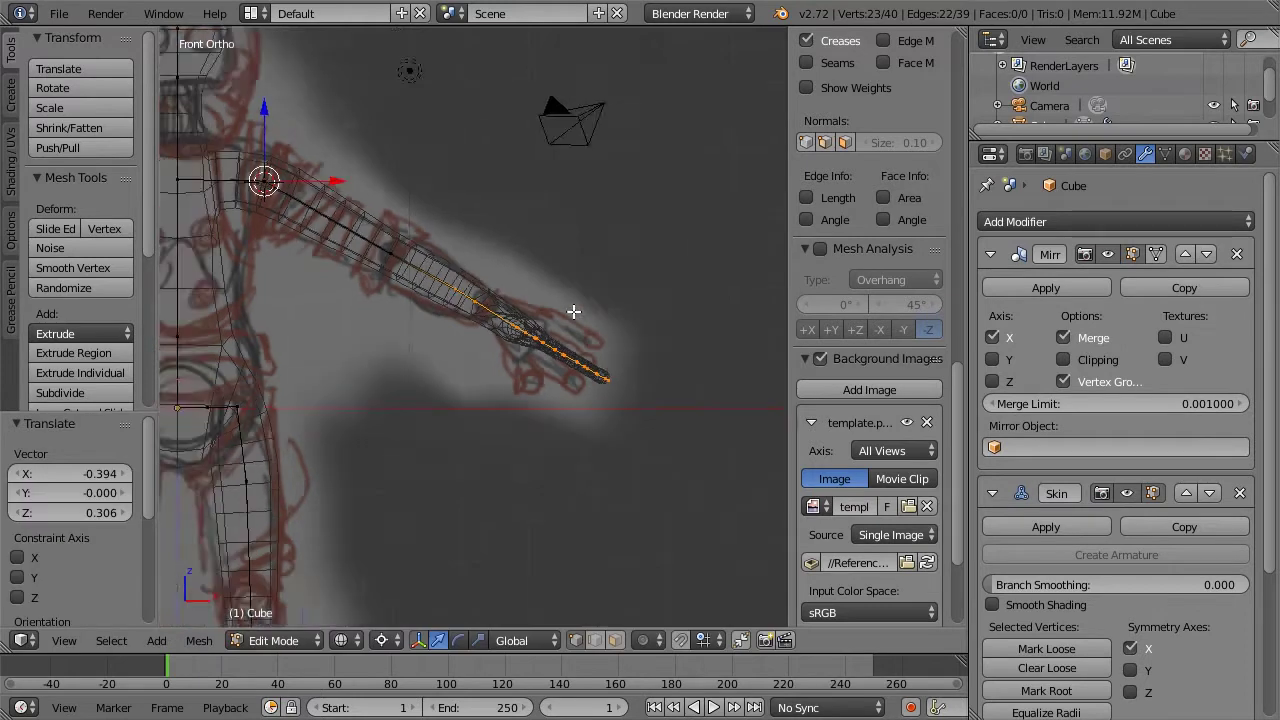
Examine the posed figure from the side in solid shading and return to the front wireframe view
{"action": "scroll", "coordinate": [571, 309], "scroll_direction": "down", "scroll_amount": 5}
{"action": "middle_click_drag", "start_coordinate": [503, 260], "coordinate": [587, 251], "text": "shift"}
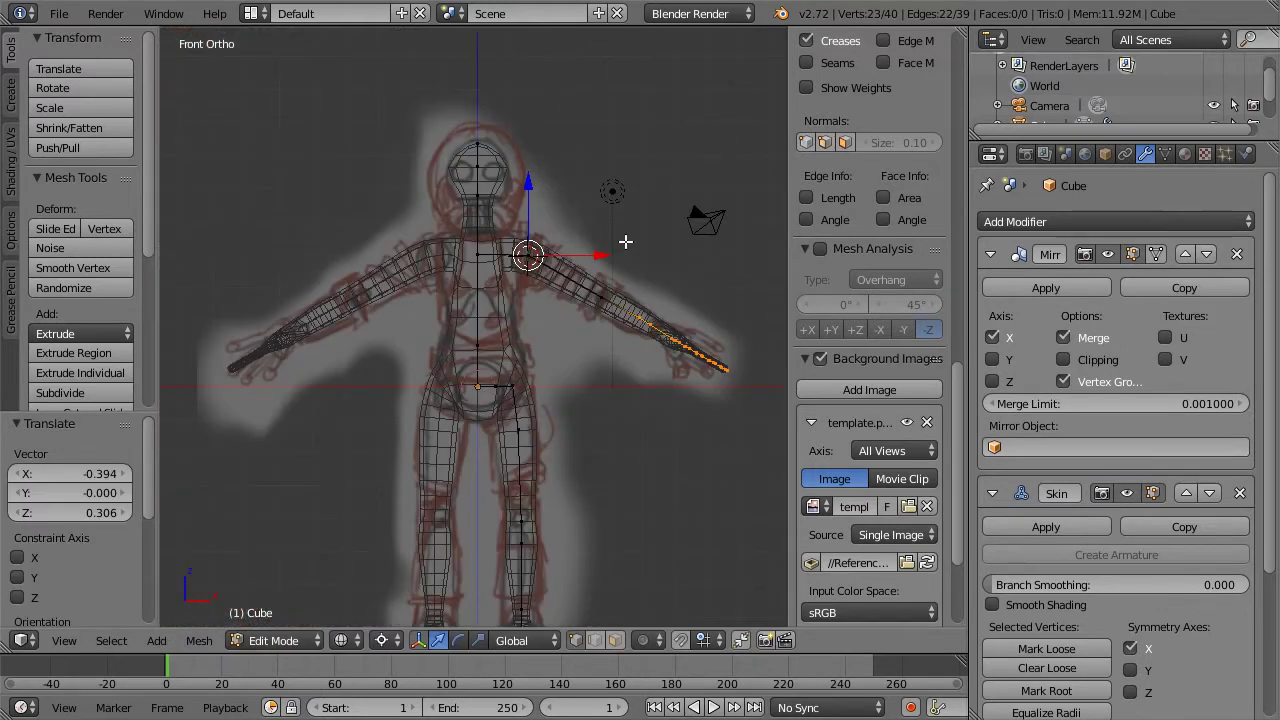
{"action": "mouse_move", "coordinate": [664, 257]}
{"action": "middle_mouse_down"}
{"action": "mouse_move", "coordinate": [531, 391]}
{"action": "mouse_move", "coordinate": [511, 394]}
{"action": "mouse_move", "coordinate": [500, 380]}
{"action": "mouse_move", "coordinate": [449, 380]}
{"action": "mouse_move", "coordinate": [363, 269]}
{"action": "mouse_move", "coordinate": [480, 286]}
{"action": "middle_mouse_up"}
{"action": "key", "text": "z"}
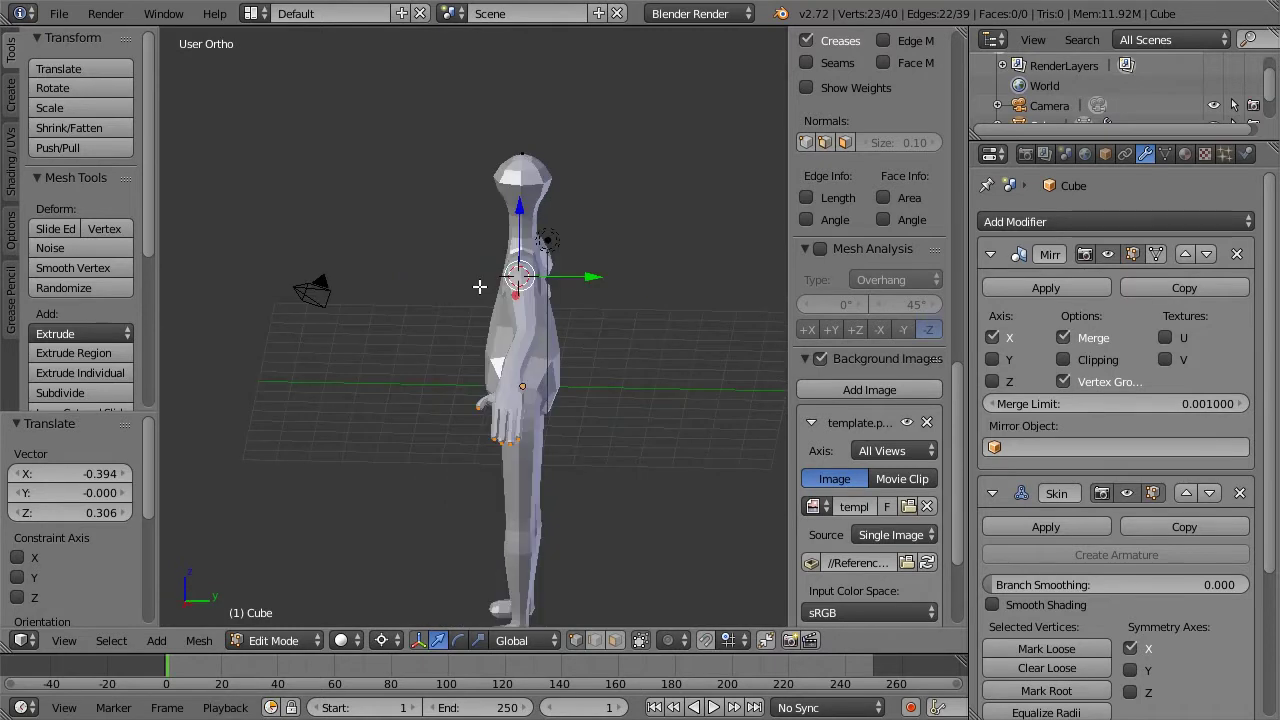
{"action": "key", "text": "KP_1"}
{"action": "key", "text": "z"}
Move the two knee vertices up about 0.648 in Z to line up with the sketched knee
{"action": "middle_click_drag", "start_coordinate": [584, 461], "coordinate": [572, 343], "text": "shift"}
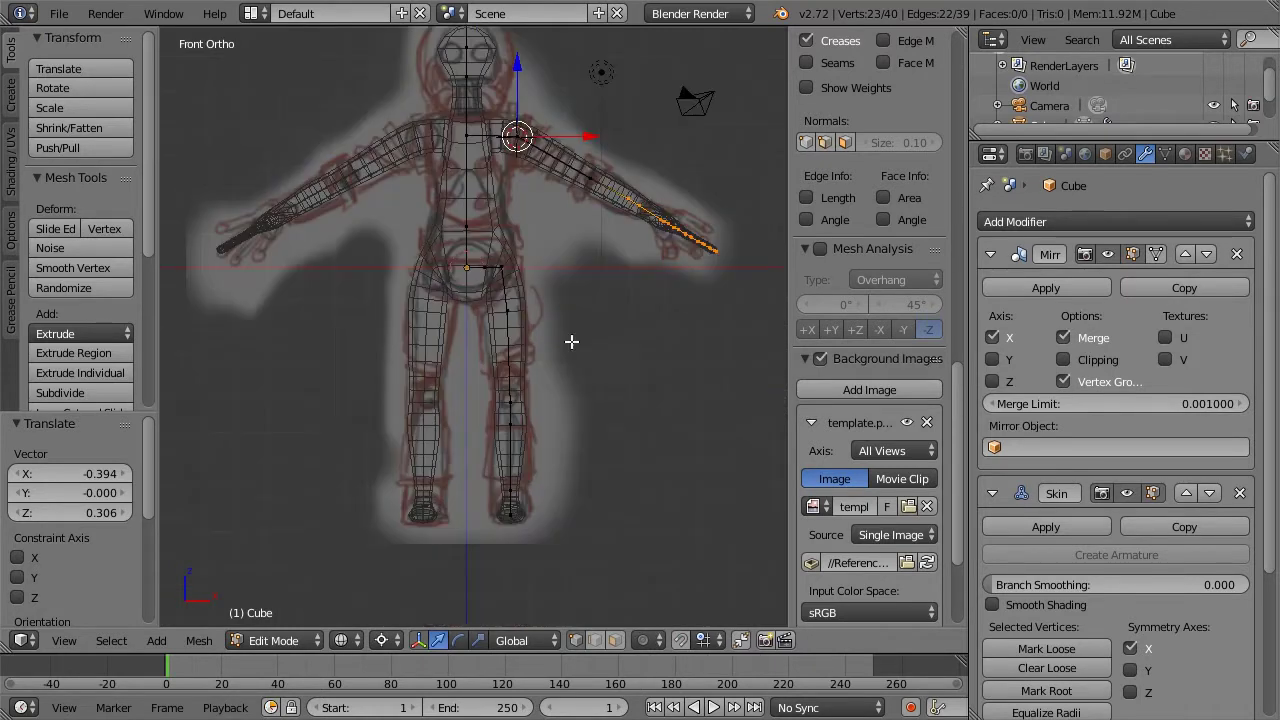
{"action": "scroll", "coordinate": [522, 410], "scroll_direction": "up", "scroll_amount": 3}
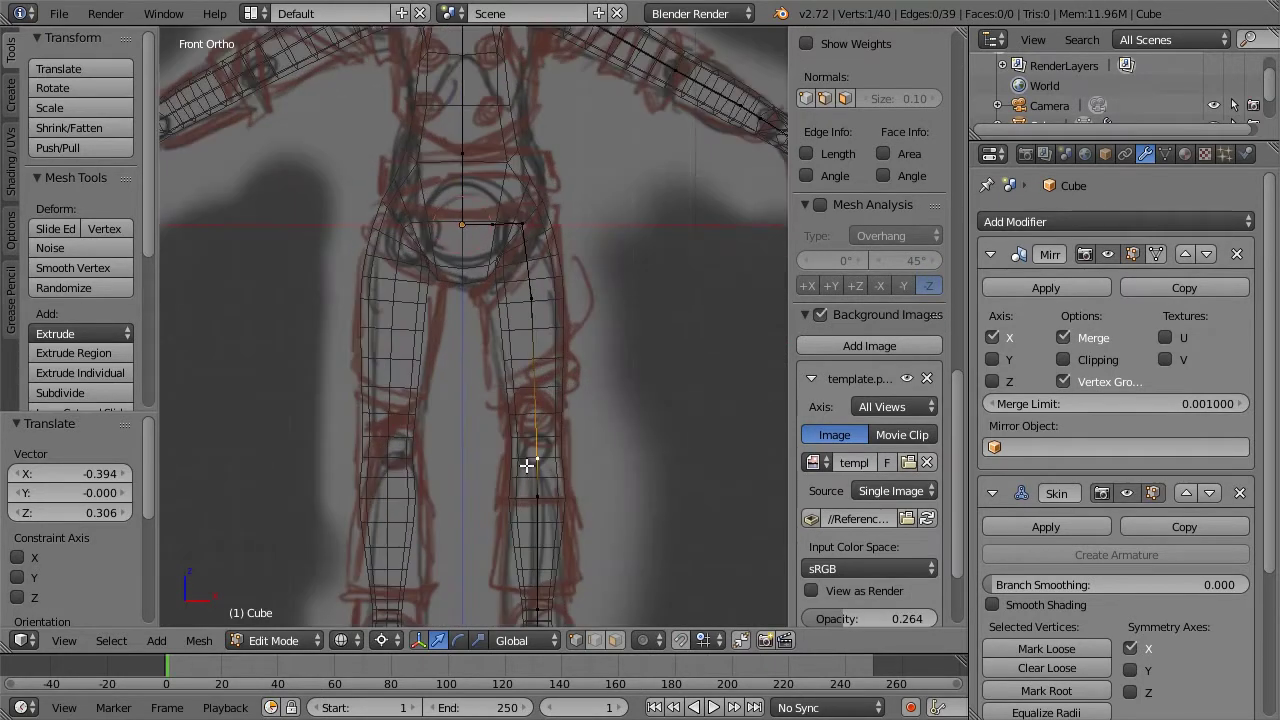
{"action": "right_click", "coordinate": [529, 492]}
{"action": "key", "text": "g"}
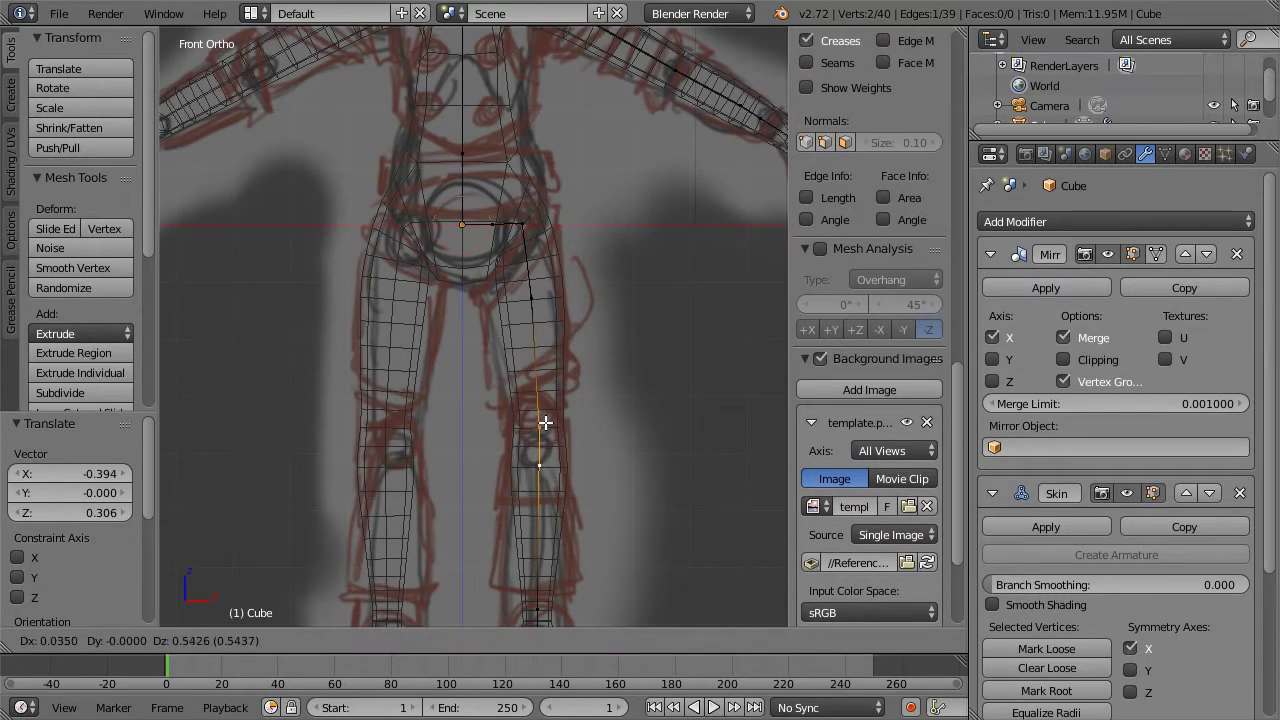
{"action": "left_click", "coordinate": [543, 417]}
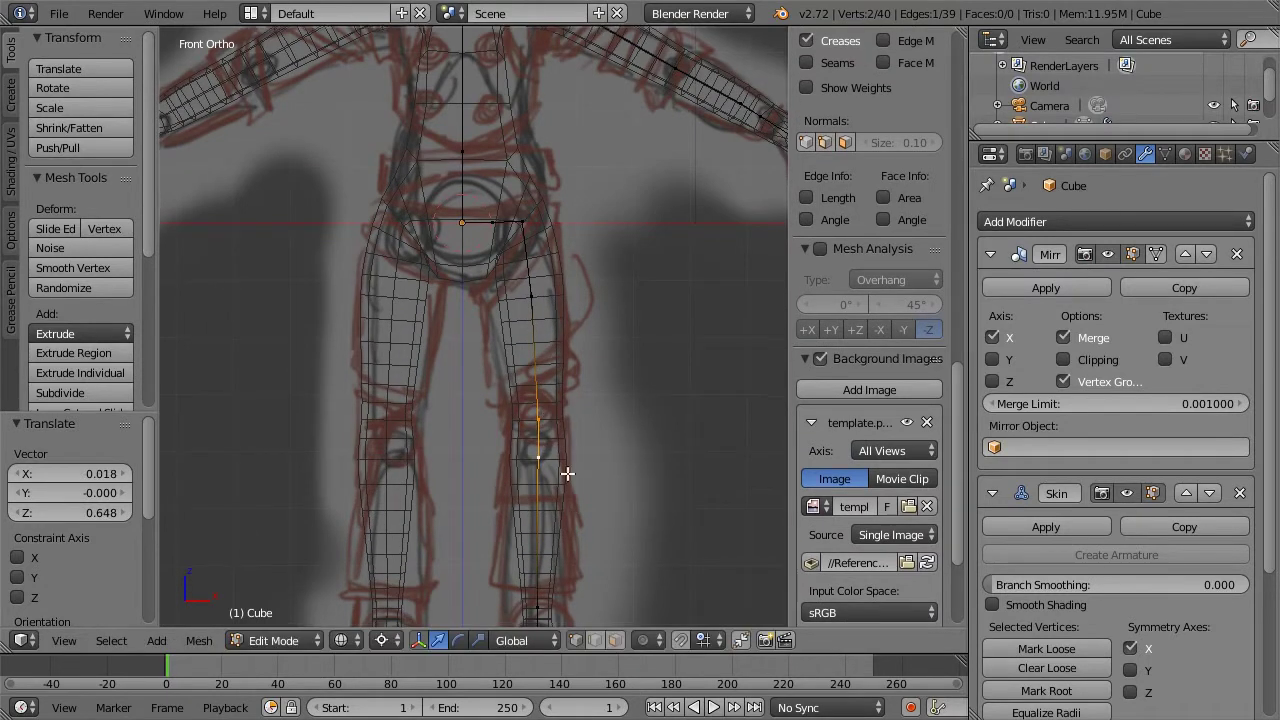
Replace the knee selection with the four ankle and foot vertices at the end of the leg
{"action": "middle_click_drag", "start_coordinate": [563, 477], "coordinate": [554, 379], "text": "shift"}
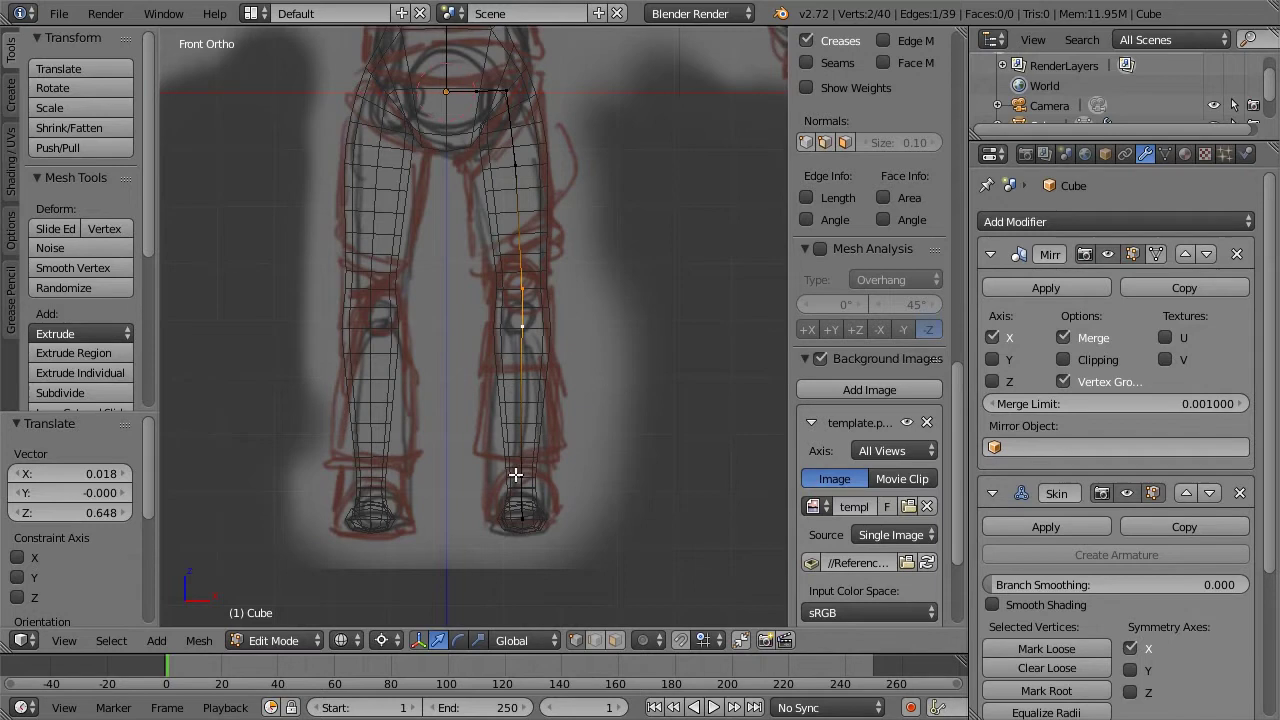
{"action": "right_click", "coordinate": [522, 516], "text": "ctrl"}
{"action": "key", "text": "a"}
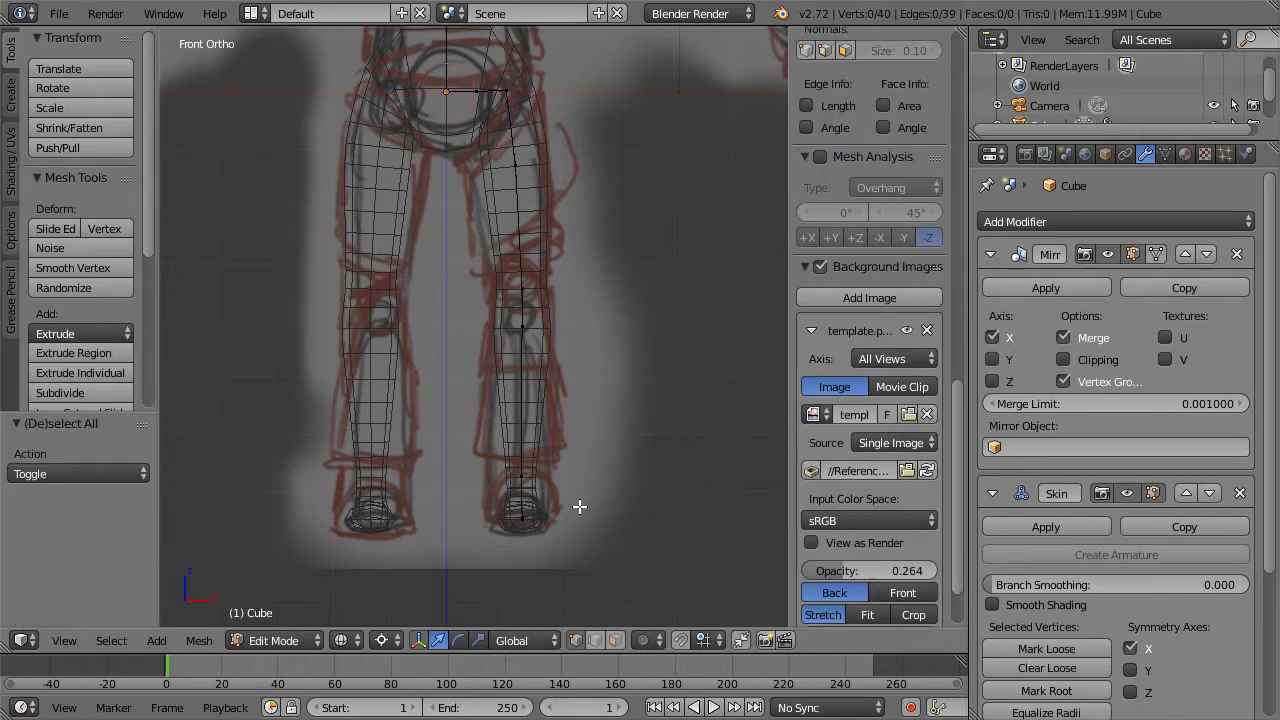
{"action": "right_click", "coordinate": [509, 509]}
{"action": "right_click", "coordinate": [522, 458], "text": "ctrl"}
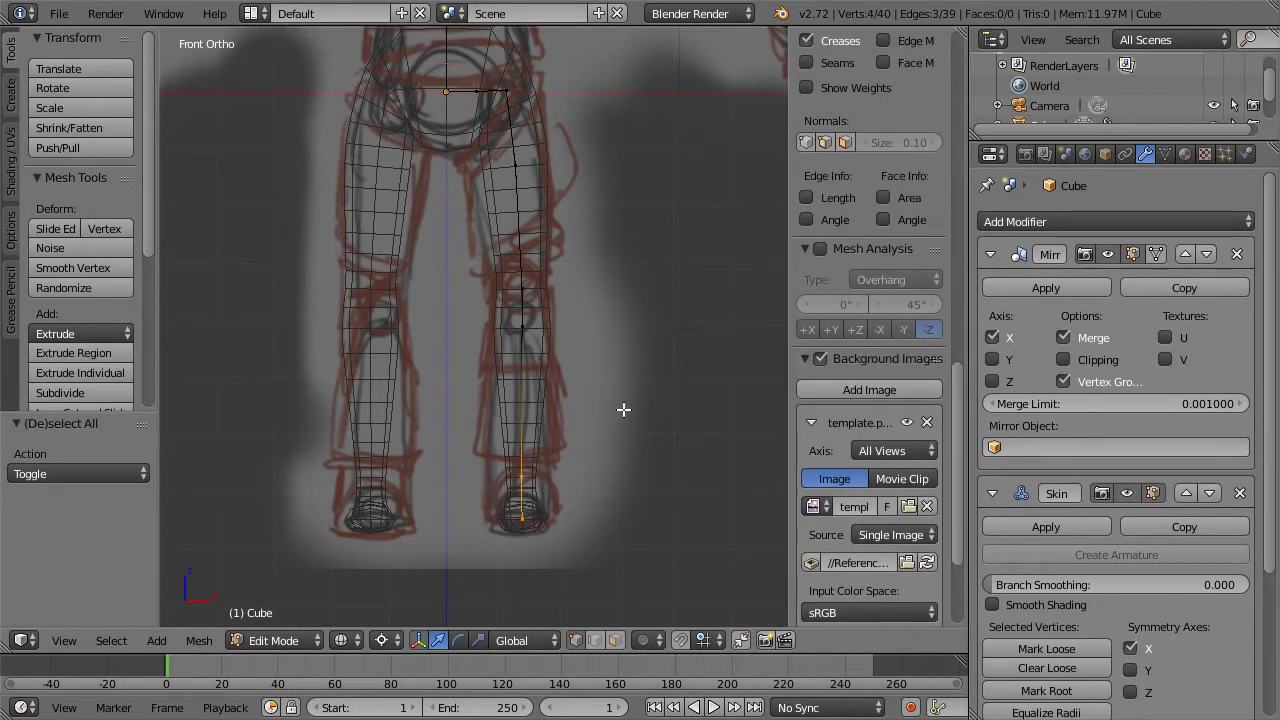
{"action": "scroll", "coordinate": [623, 409], "scroll_direction": "down", "scroll_amount": 4}
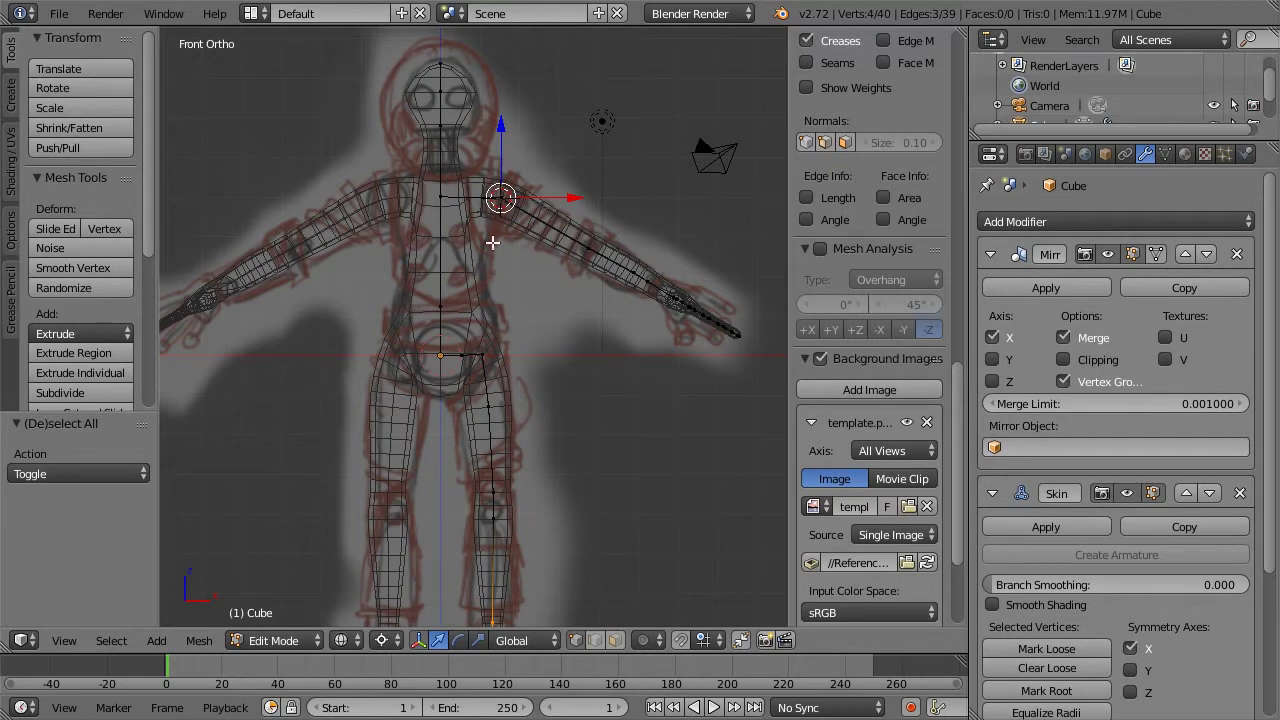
{"action": "scroll", "coordinate": [578, 170], "scroll_direction": "up", "scroll_amount": 3}
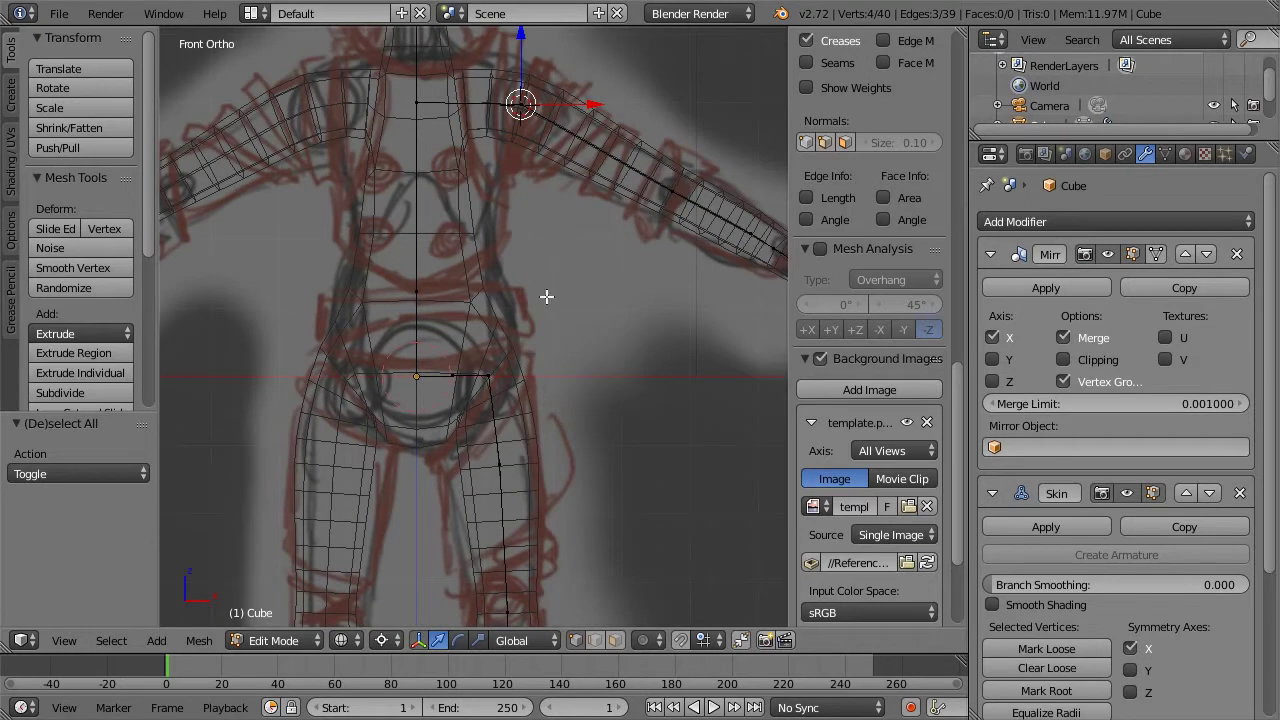
{"action": "scroll", "coordinate": [535, 285], "scroll_direction": "down", "scroll_amount": 1}
{"action": "scroll", "coordinate": [584, 238], "scroll_direction": "down", "scroll_amount": 3}
{"action": "scroll", "coordinate": [586, 211], "scroll_direction": "up", "scroll_amount": 3}
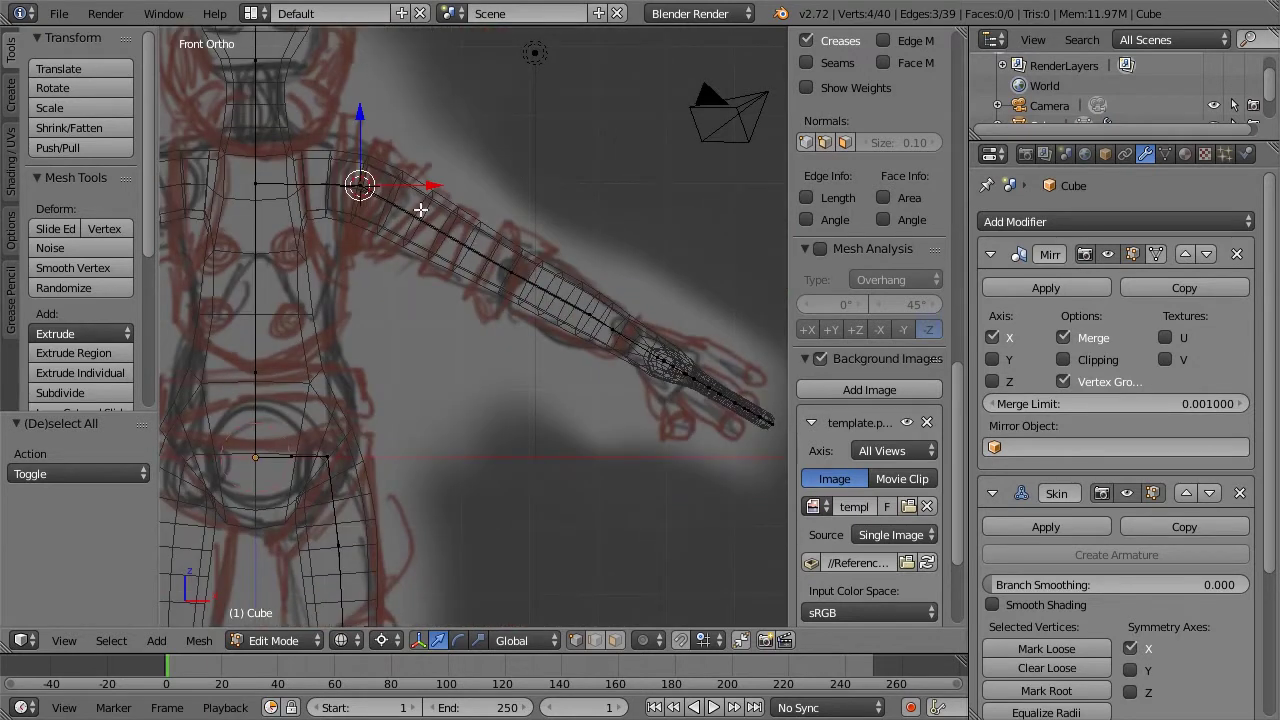
Leave Edit Mode and set the template background image's opacity to 0.5 in the front view
{"action": "key", "text": "z"}
{"action": "key", "text": "z"}
{"action": "scroll", "coordinate": [555, 345], "scroll_direction": "down", "scroll_amount": 4}
{"action": "key", "text": "Tab"}
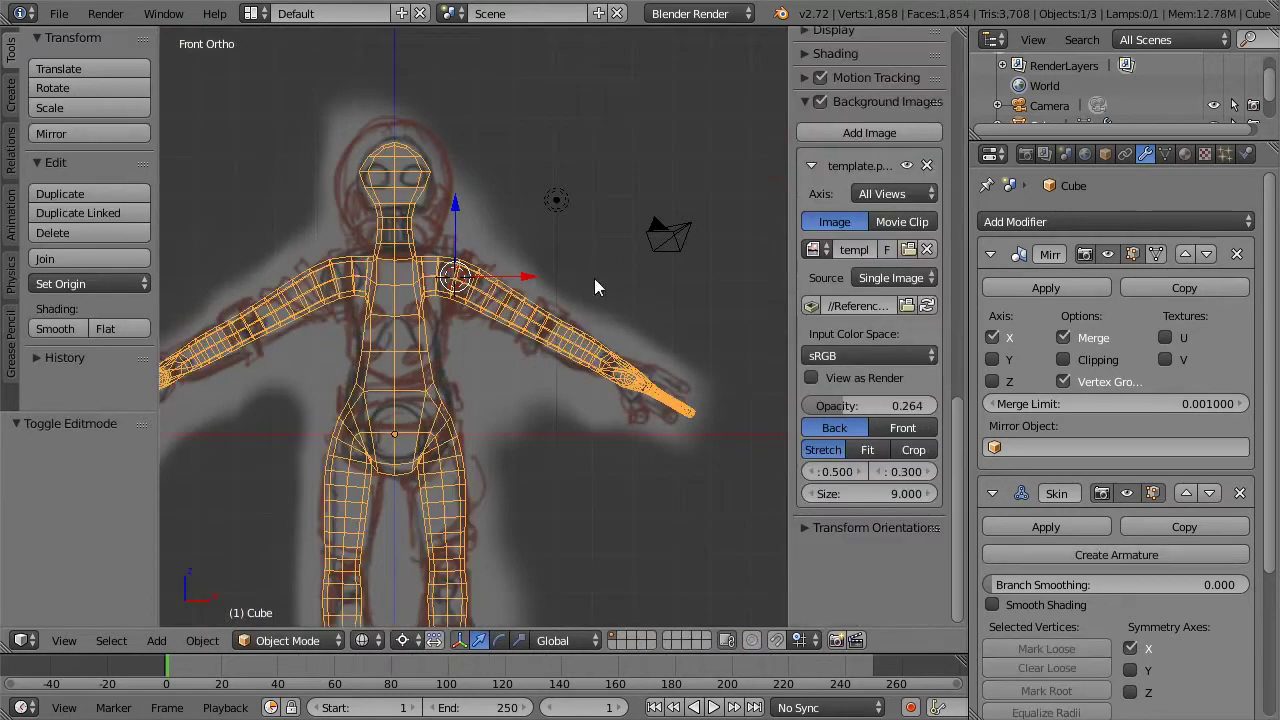
{"action": "middle_click_drag", "start_coordinate": [594, 278], "coordinate": [581, 291]}
{"action": "key", "text": "KP_1"}
{"action": "left_click", "coordinate": [912, 410]}
{"action": "type", "text": "0.5"}
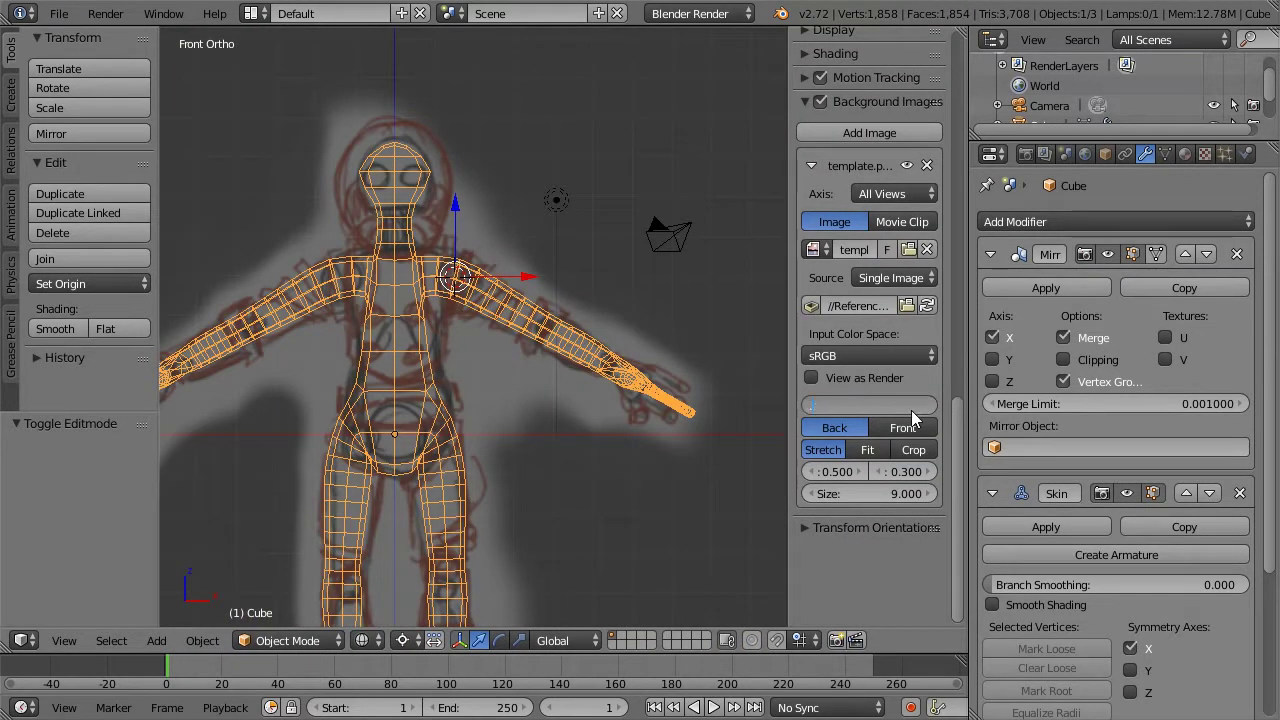
{"action": "key", "text": "Return"}
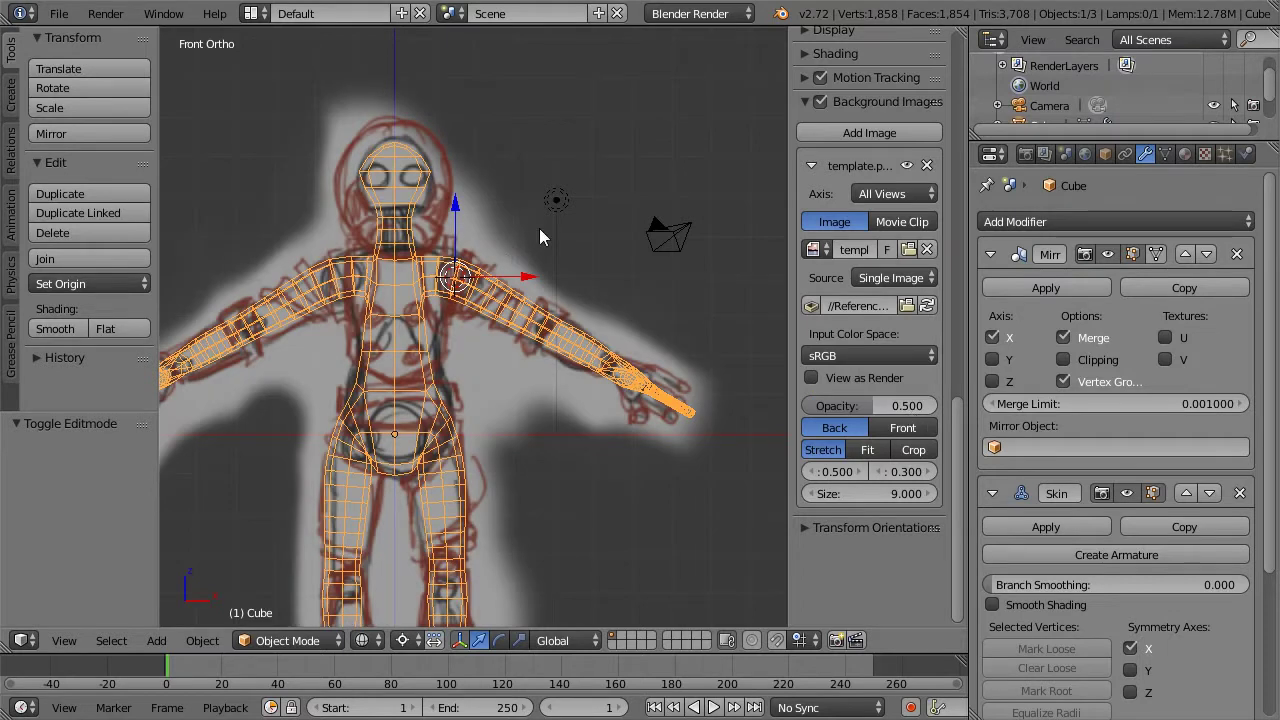
Enter Edit Mode and scale the skin radius of the upper chest's centre vertex by 3.152
{"action": "scroll", "coordinate": [567, 211], "scroll_direction": "up", "scroll_amount": 4}
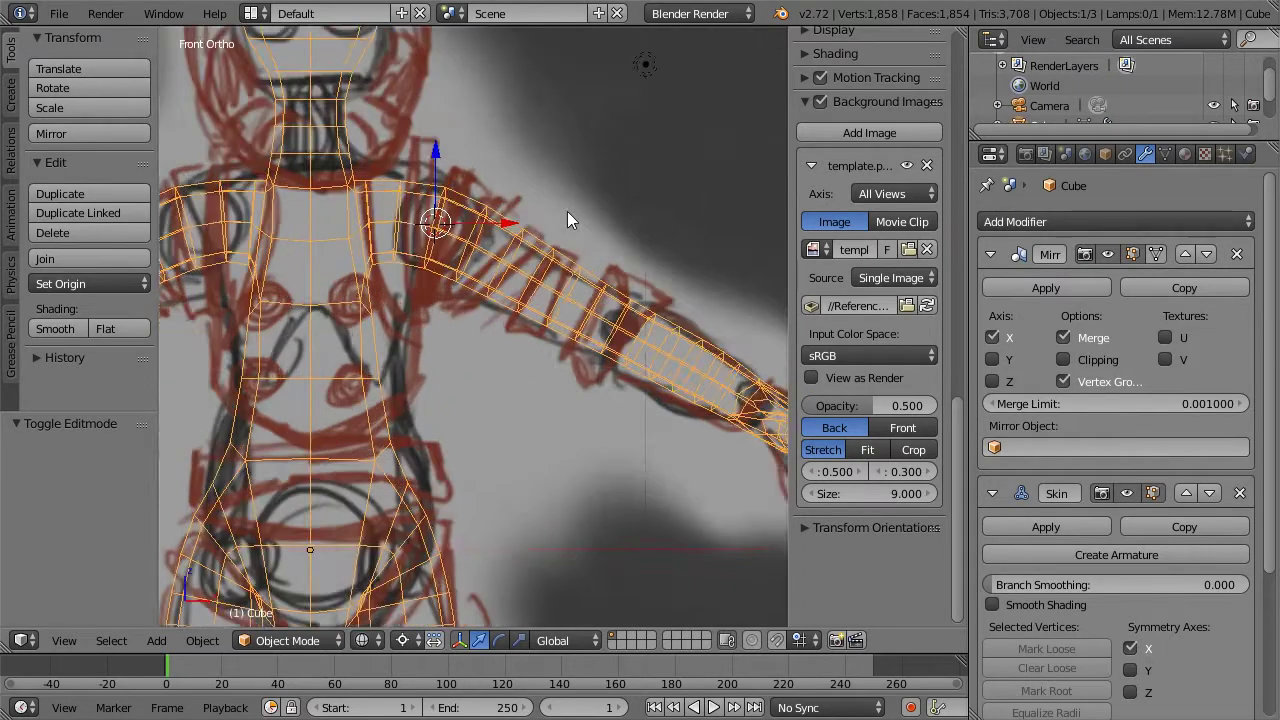
{"action": "key", "text": "Tab"}
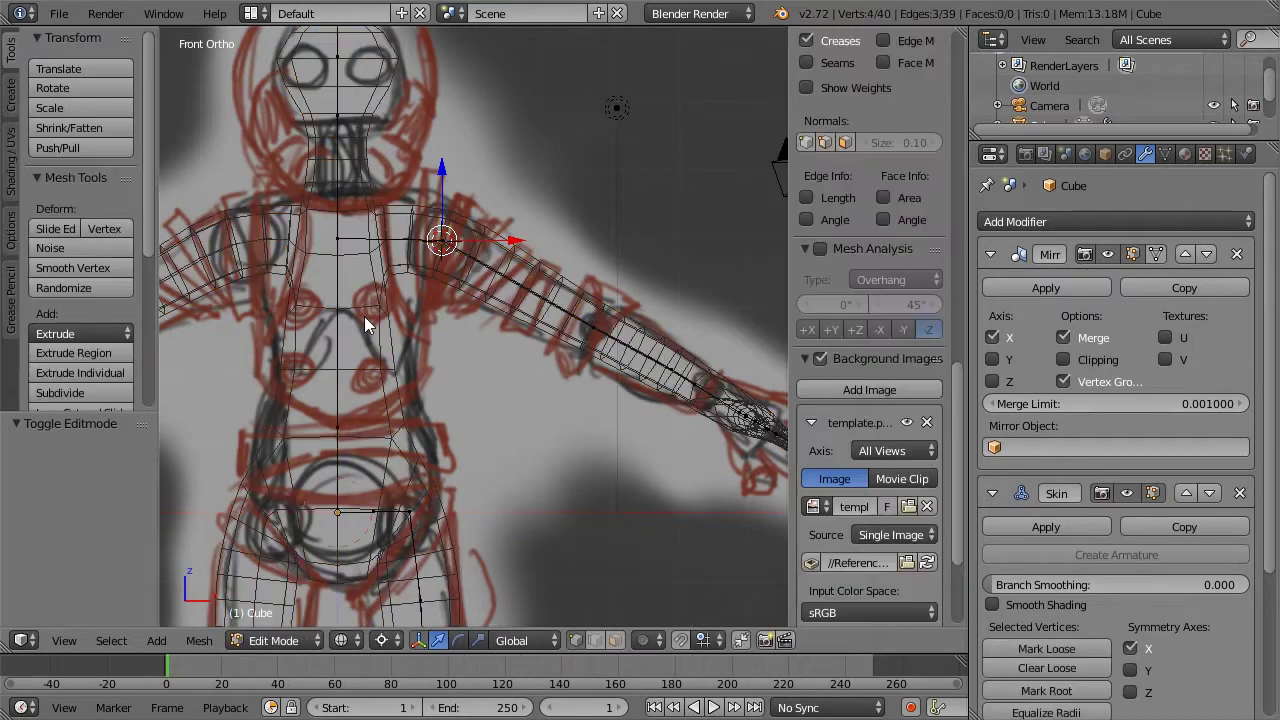
{"action": "right_click", "coordinate": [339, 231]}
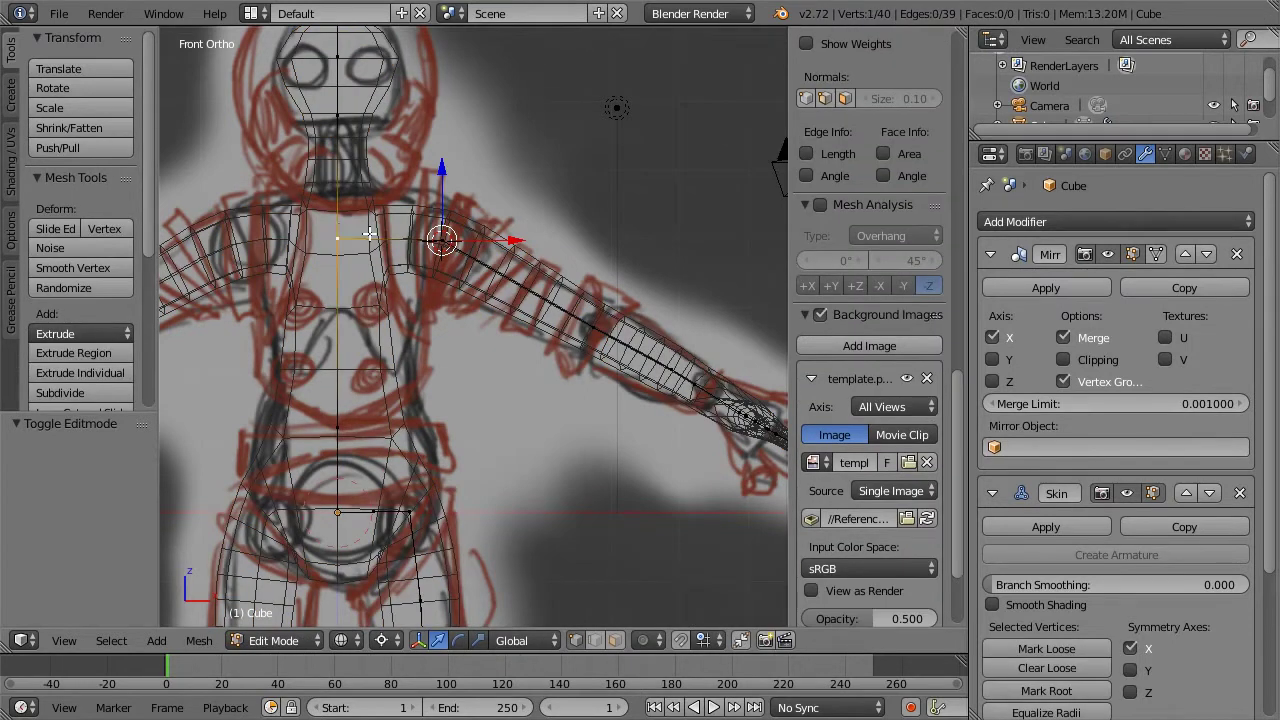
{"action": "key", "text": "ctrl+a"}
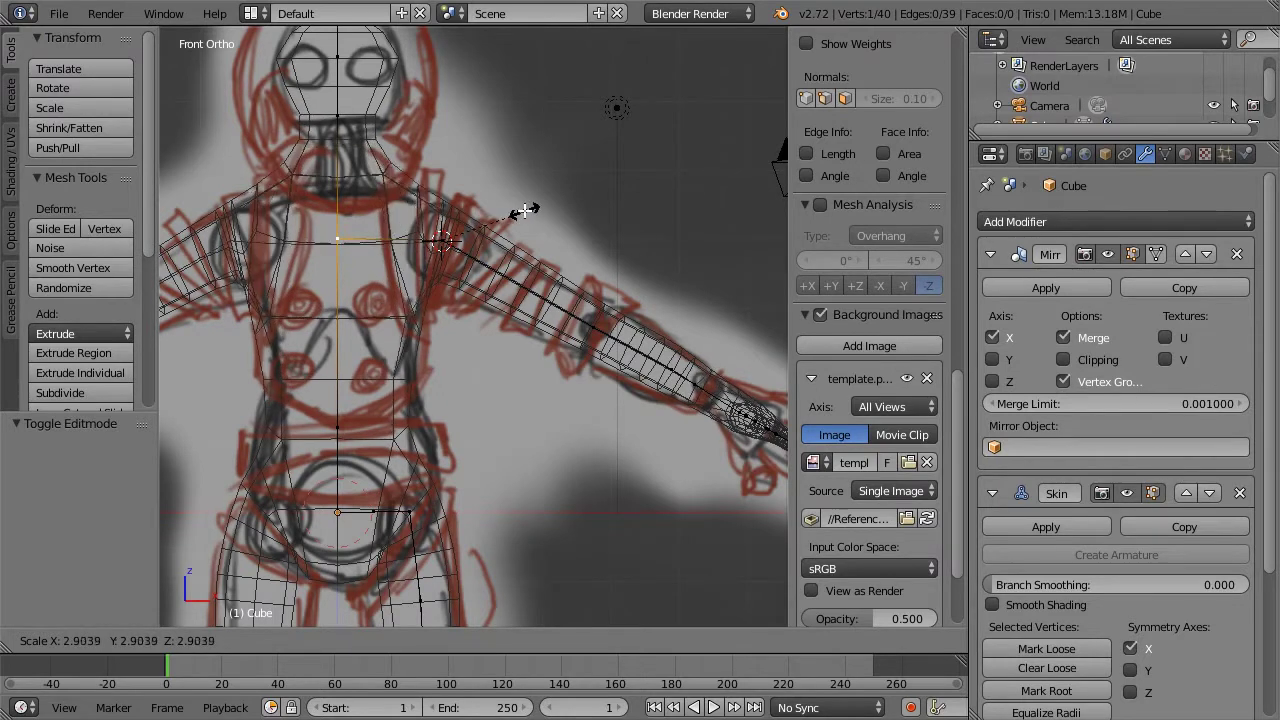
{"action": "left_click", "coordinate": [535, 211]}
Move the shoulder vertex 0.160 in X and -0.073 in Z, and scale its skin radius by 1.321
{"action": "key", "text": "g"}
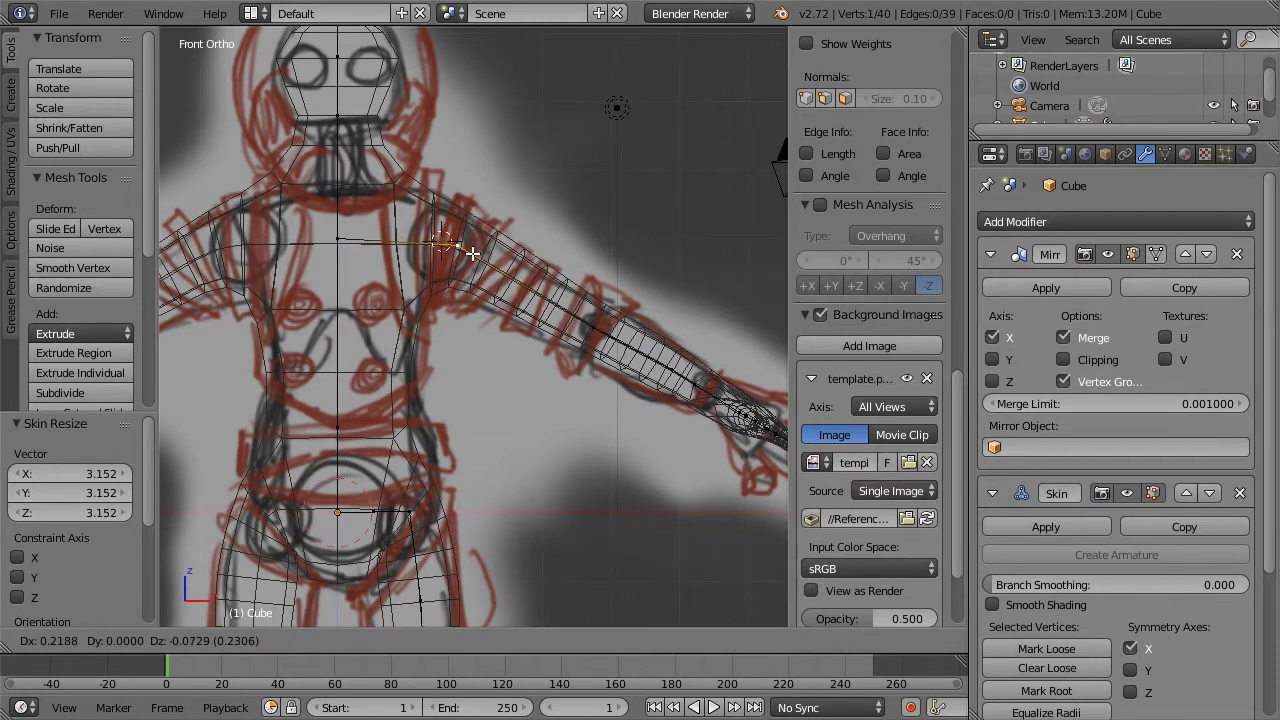
{"action": "left_click", "coordinate": [466, 252]}
{"action": "key", "text": "s"}
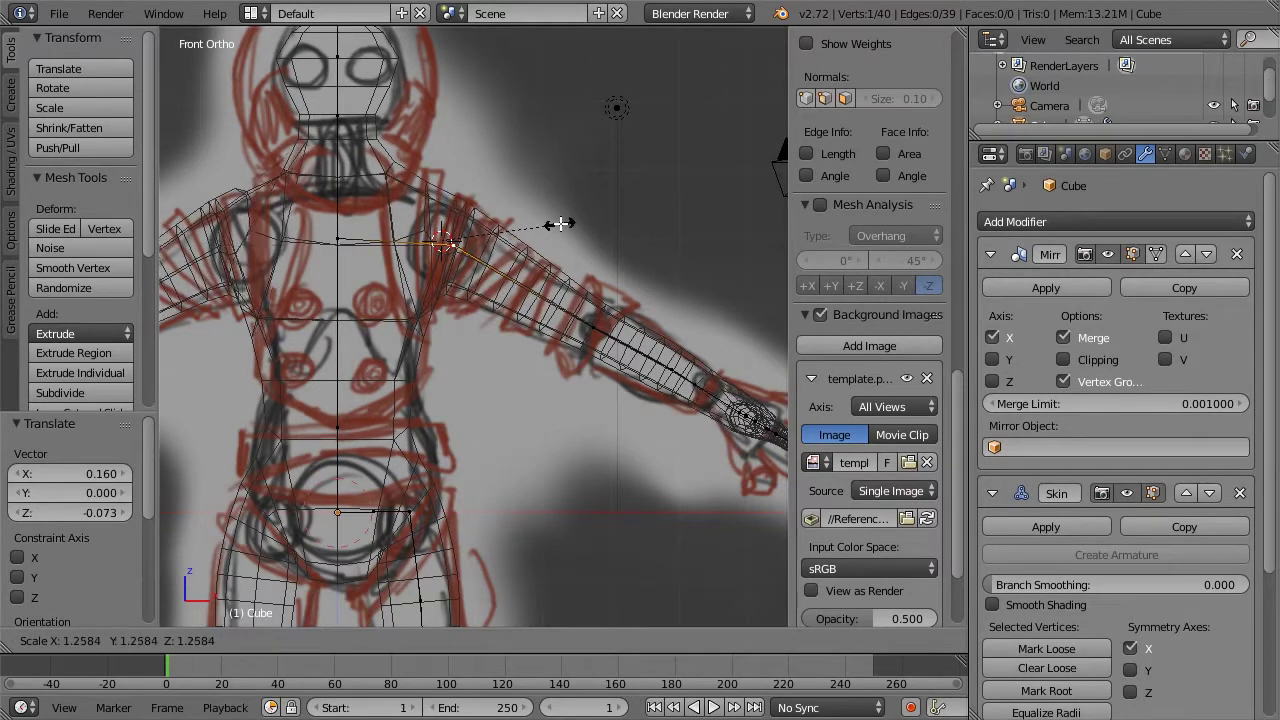
{"action": "left_click", "coordinate": [572, 235]}
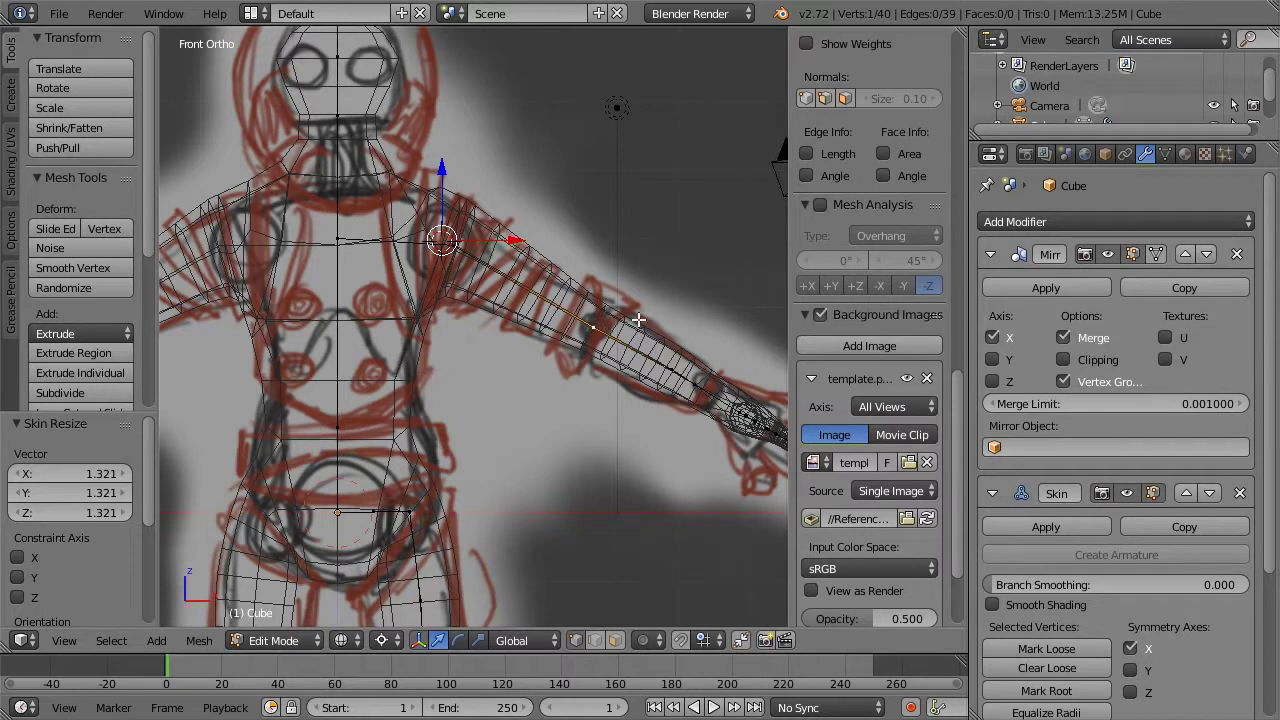
Enlarge the skin radius at the elbow vertex to fill the sketched arm, and clear the selection
{"action": "key", "text": "ctrl+a"}
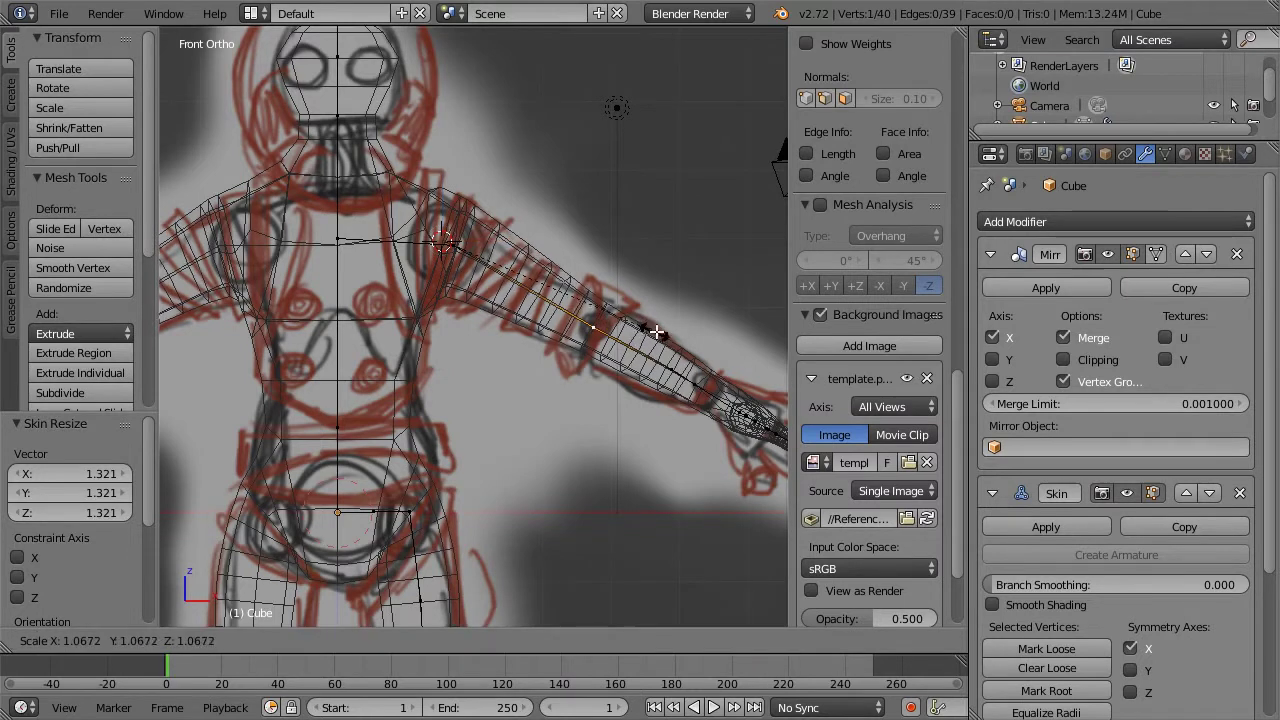
{"action": "left_click", "coordinate": [750, 336]}
{"action": "key", "text": "a"}
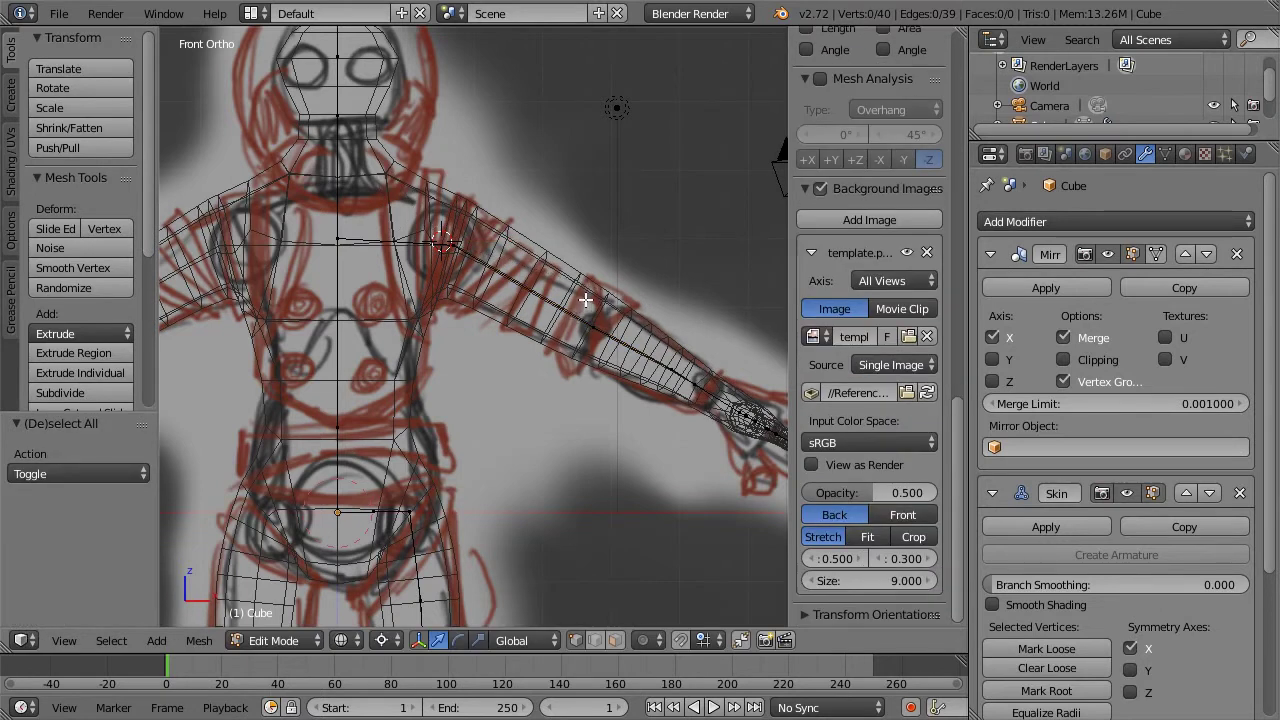
Examine the thickened torso and arms in solid shading, then compare them with the sketch in front wireframe view
{"action": "key", "text": "z"}
{"action": "middle_click_drag", "start_coordinate": [632, 234], "coordinate": [554, 289]}
{"action": "mouse_move", "coordinate": [424, 311]}
{"action": "middle_mouse_down"}
{"action": "mouse_move", "coordinate": [363, 323]}
{"action": "mouse_move", "coordinate": [337, 286]}
{"action": "mouse_move", "coordinate": [571, 266]}
{"action": "middle_mouse_up"}
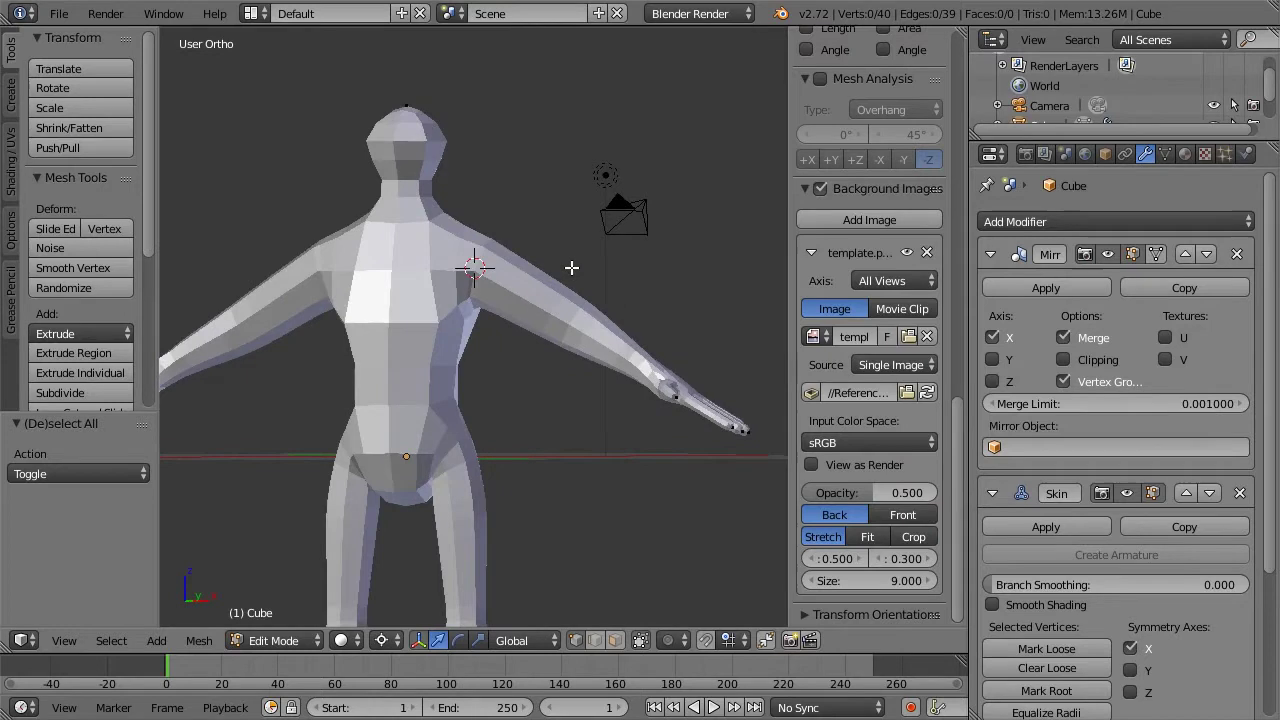
{"action": "key", "text": "KP_1"}
{"action": "key", "text": "z"}
{"action": "scroll", "coordinate": [622, 345], "scroll_direction": "up", "scroll_amount": 4}
{"action": "scroll", "coordinate": [620, 348], "scroll_direction": "down", "scroll_amount": 3, "text": "ctrl"}
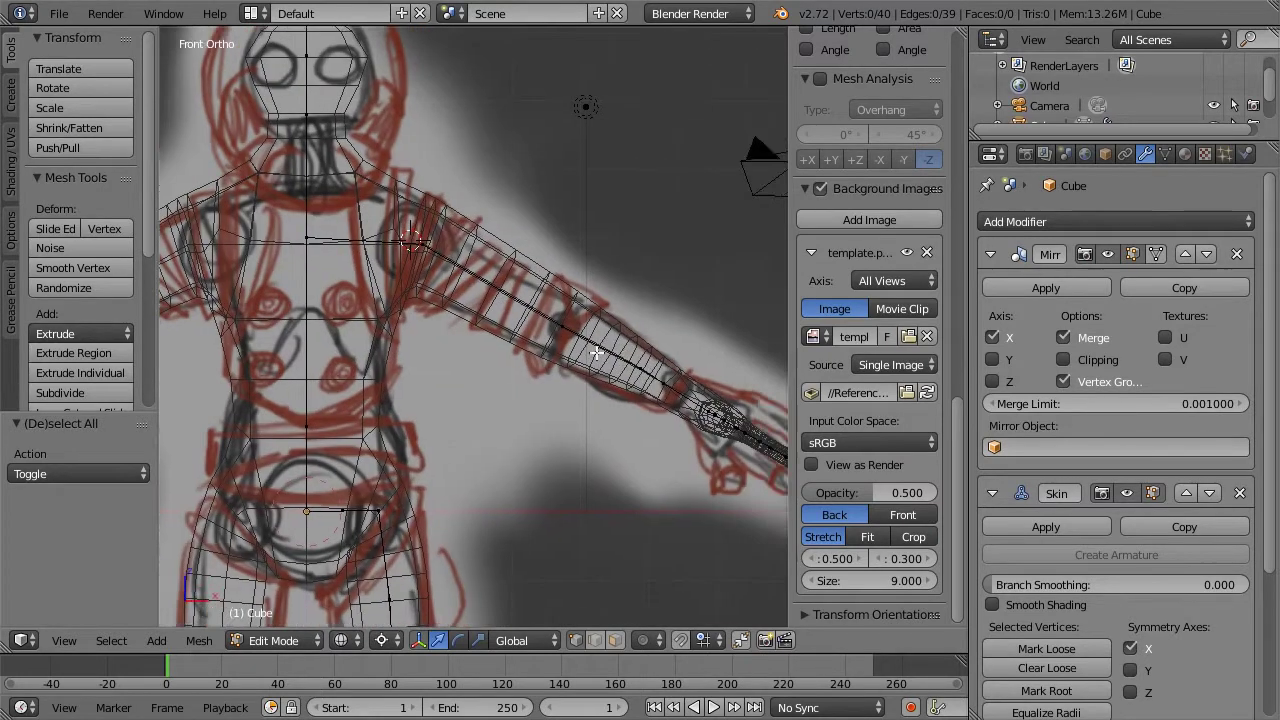
{"action": "scroll", "coordinate": [618, 348], "scroll_direction": "up", "scroll_amount": 3}
{"action": "scroll", "coordinate": [677, 378], "scroll_direction": "down", "scroll_amount": 5}
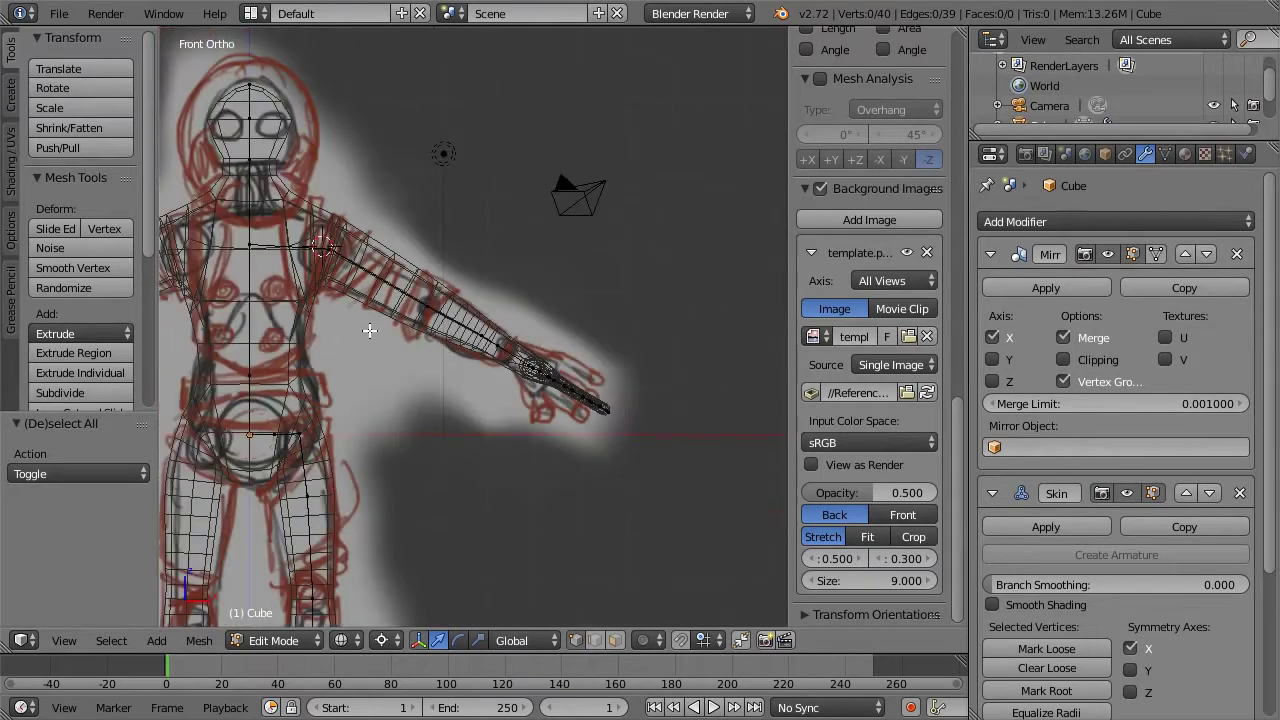
Scale the skin radius of the spine vertex at the waist by 0.954
{"action": "scroll", "coordinate": [369, 331], "scroll_direction": "down", "scroll_amount": 1}
{"action": "scroll", "coordinate": [450, 320], "scroll_direction": "down", "scroll_amount": 4, "text": "ctrl"}
{"action": "scroll", "coordinate": [526, 314], "scroll_direction": "up", "scroll_amount": 4}
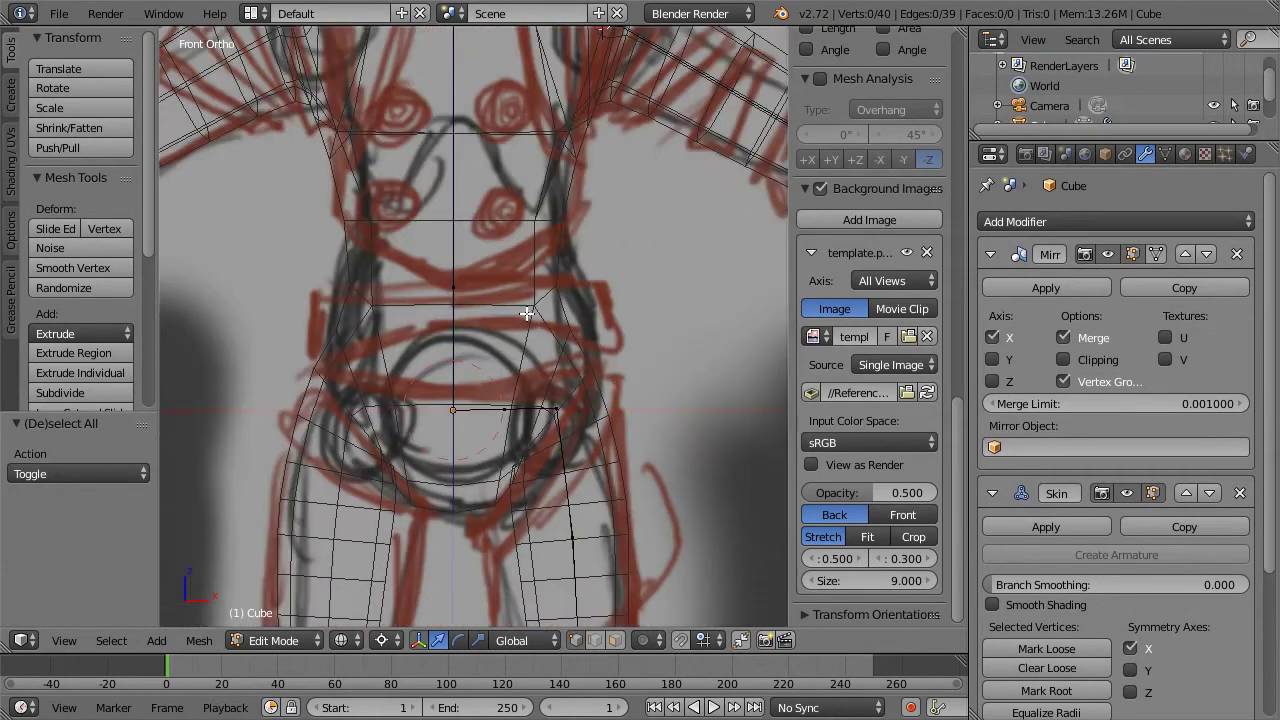
{"action": "right_click", "coordinate": [451, 287]}
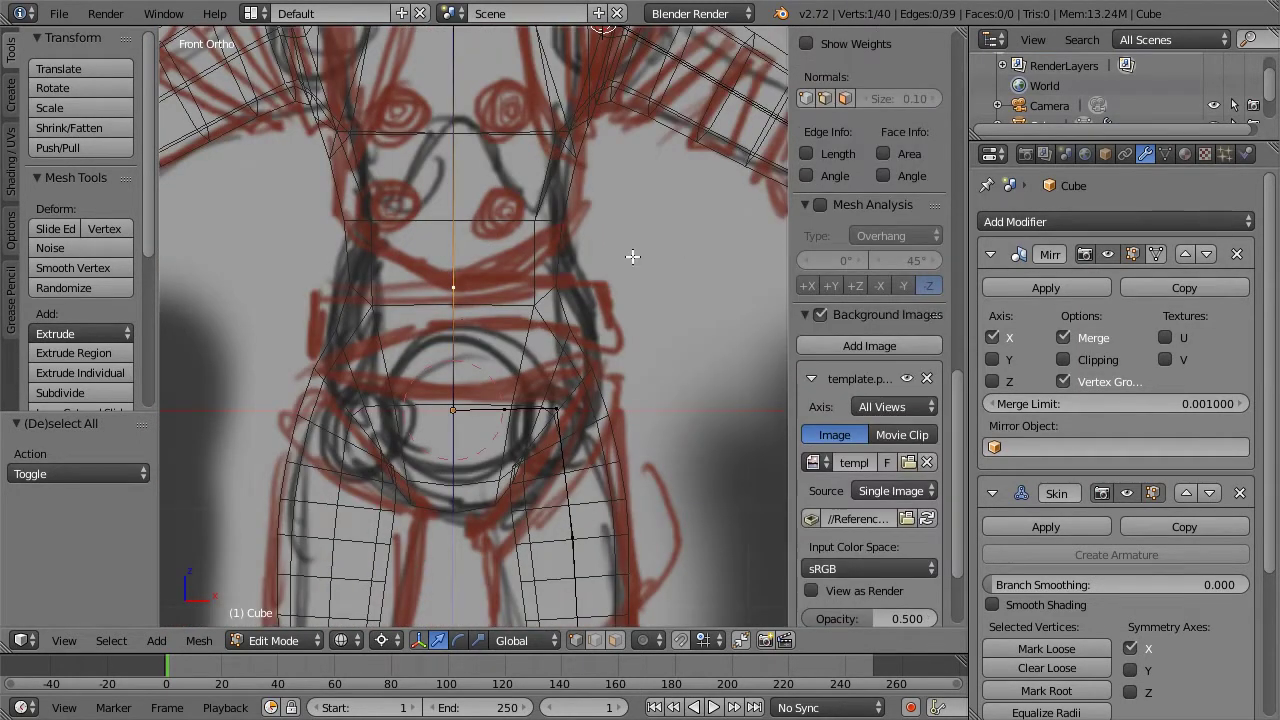
{"action": "key", "text": "s"}
{"action": "right_click", "coordinate": [668, 250]}
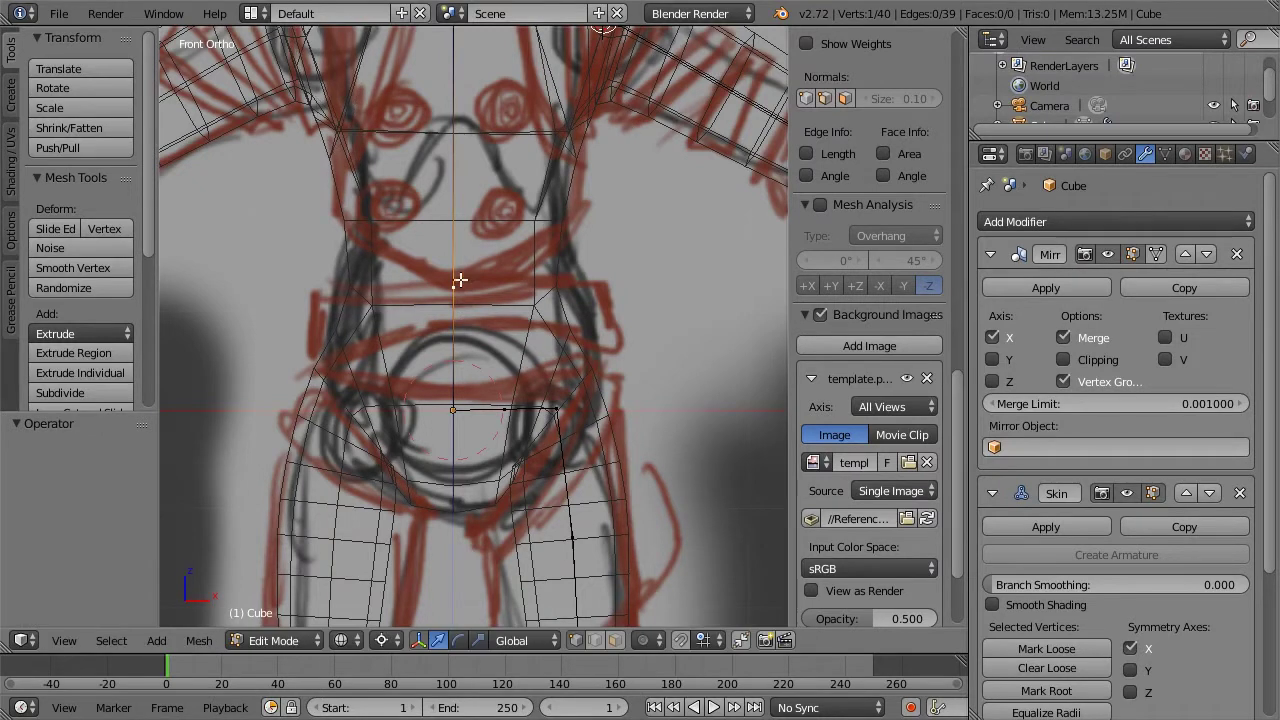
{"action": "key", "text": "a"}
{"action": "right_click", "coordinate": [453, 287]}
{"action": "key", "text": "s"}
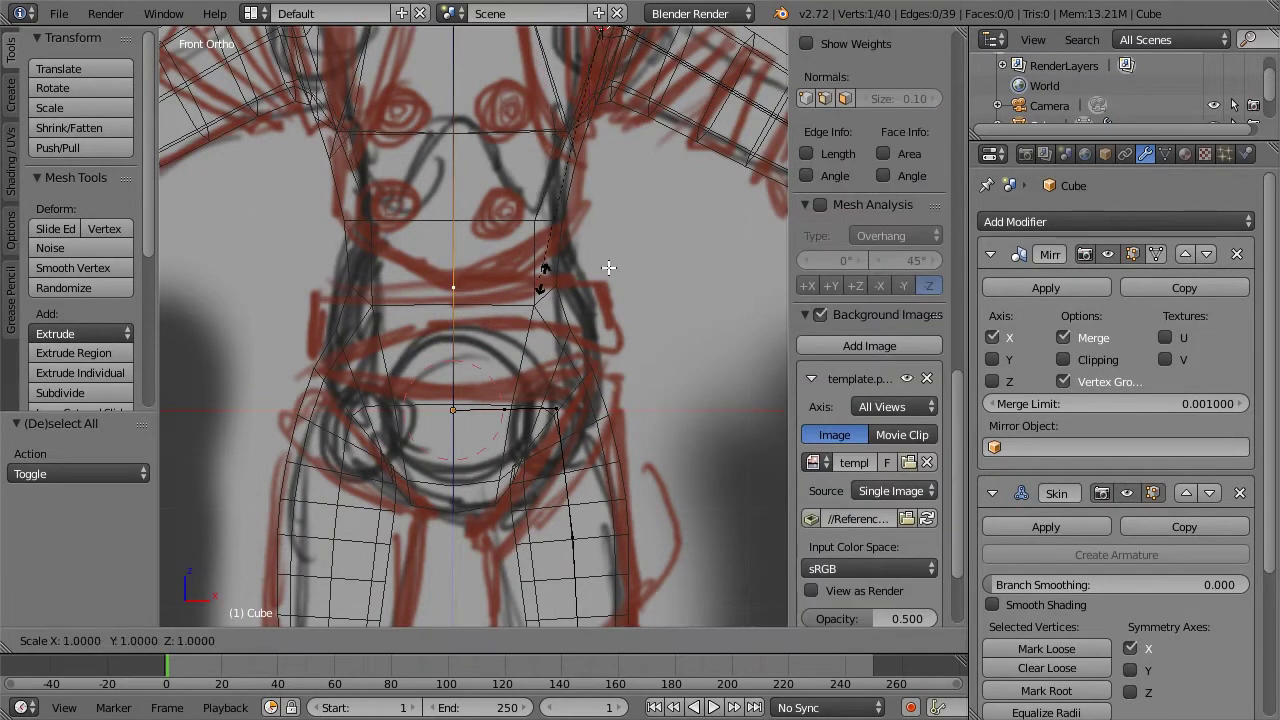
{"action": "left_click", "coordinate": [668, 263]}
{"action": "scroll", "coordinate": [680, 262], "scroll_direction": "down", "scroll_amount": 2}
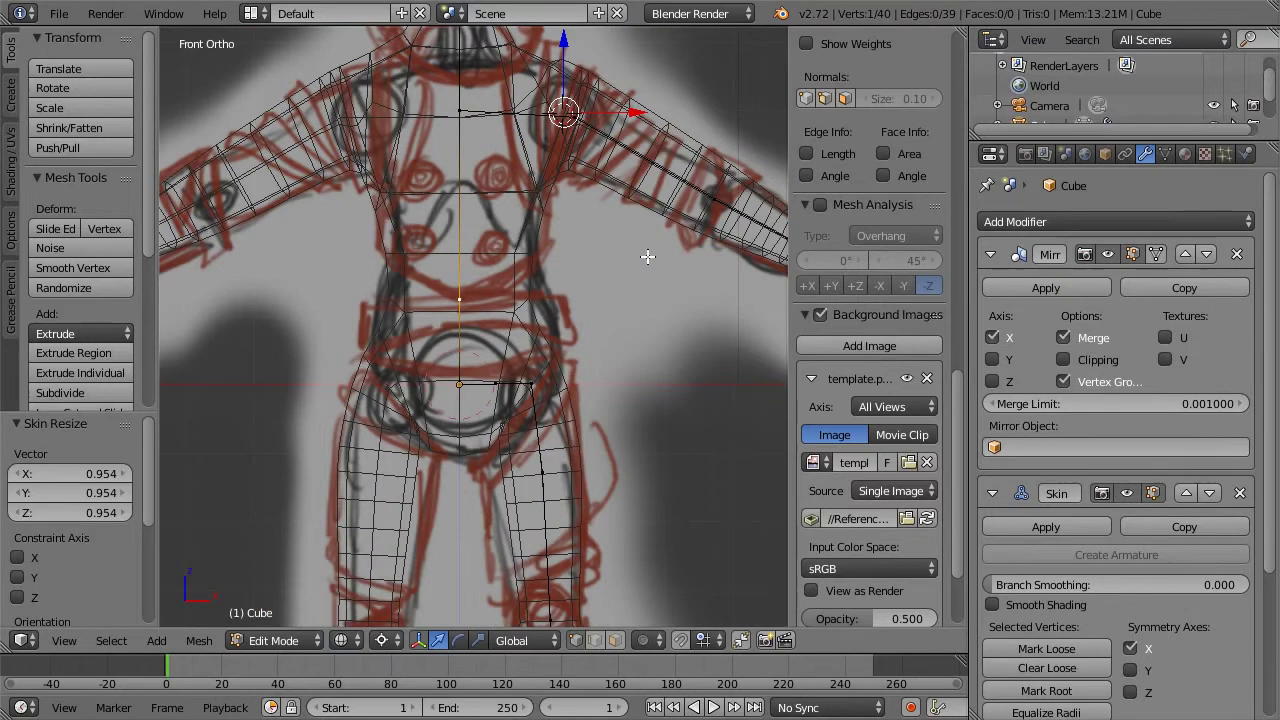
Change the pivot point to Median Point and scale the waist vertex's skin radius by 1.090
{"action": "key", "text": "ctrl+a"}
{"action": "right_click", "coordinate": [686, 263]}
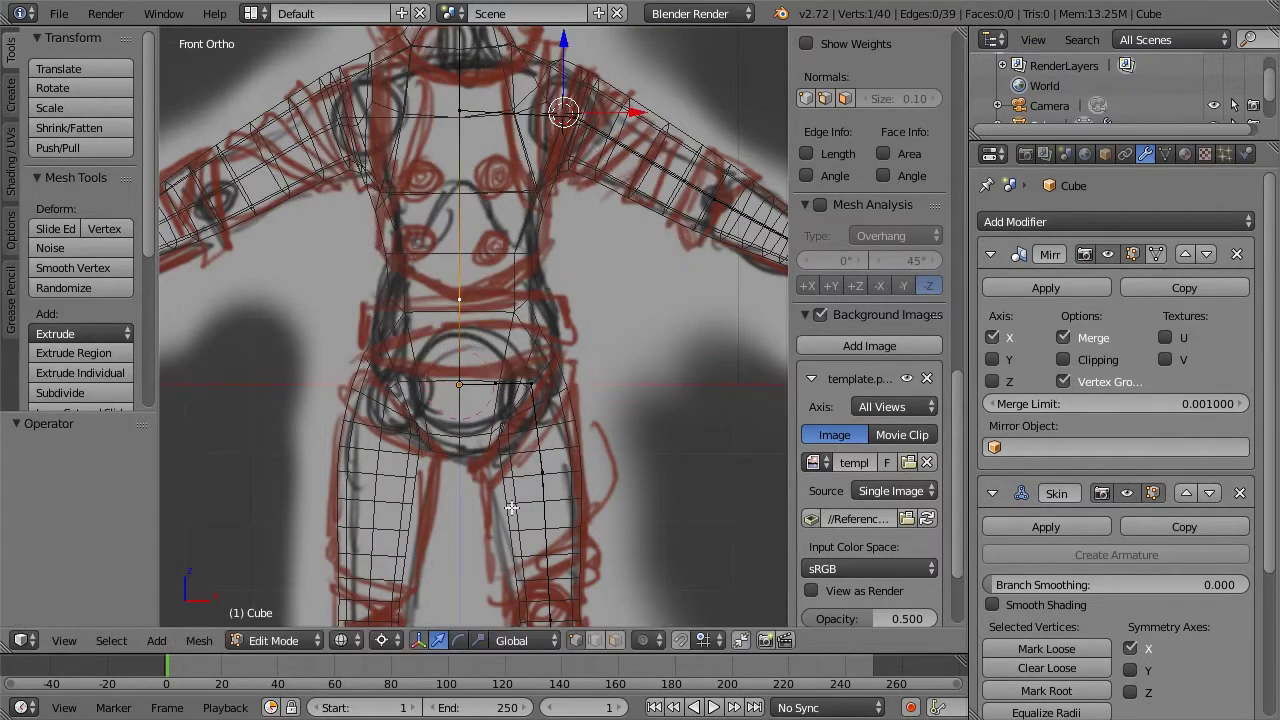
{"action": "left_click", "coordinate": [381, 641]}
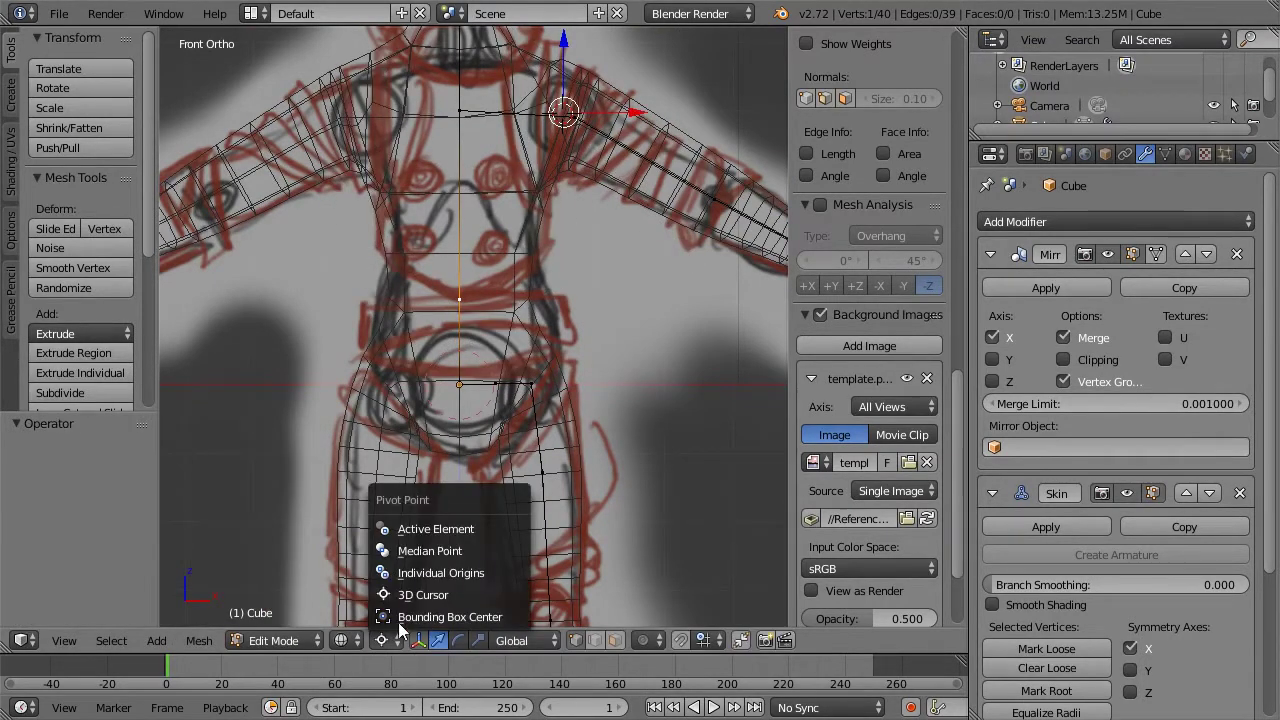
{"action": "left_click", "coordinate": [412, 553]}
{"action": "key", "text": "s"}
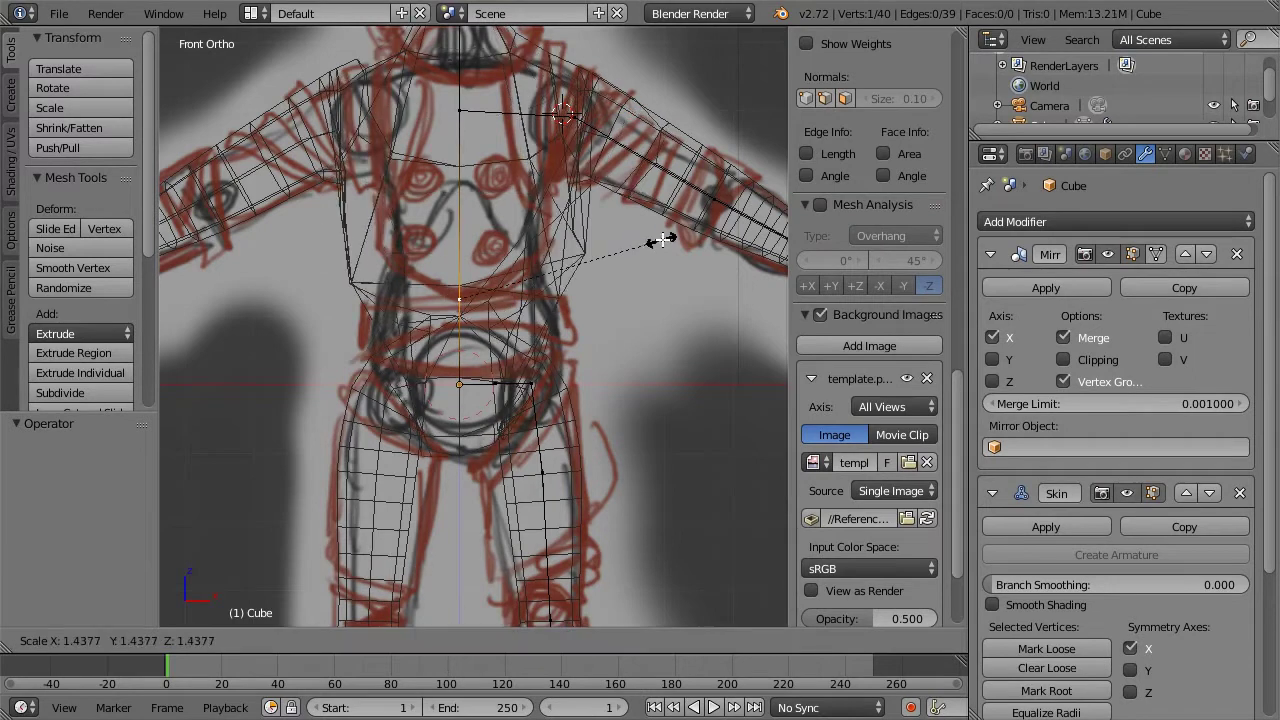
{"action": "left_click", "coordinate": [608, 240]}
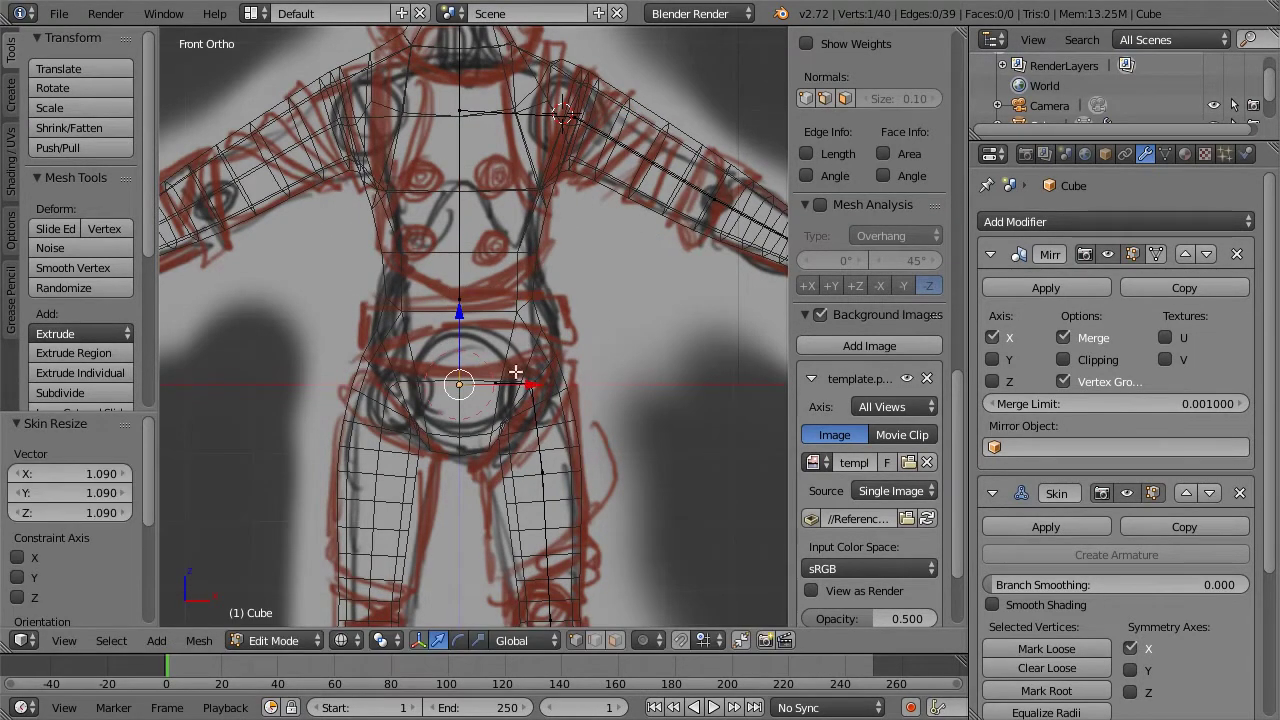
{"action": "right_click", "coordinate": [515, 372], "text": "shift"}
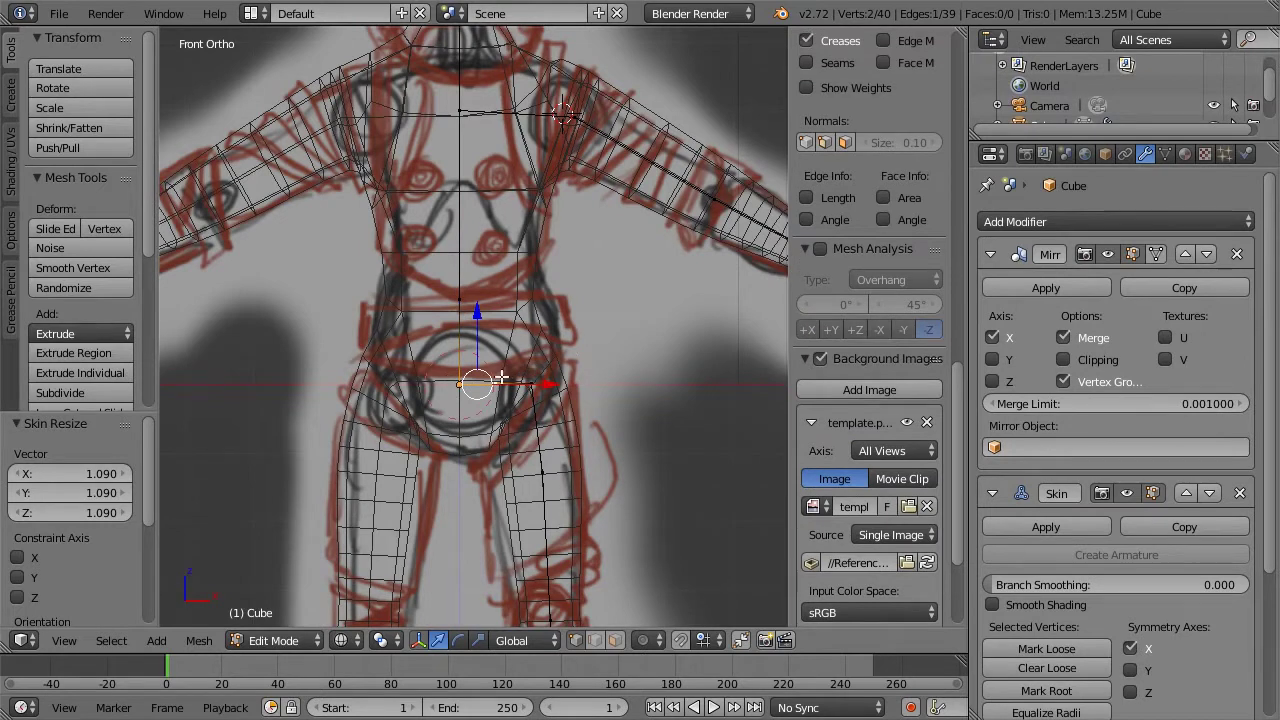
{"action": "key", "text": "ctrl+a"}
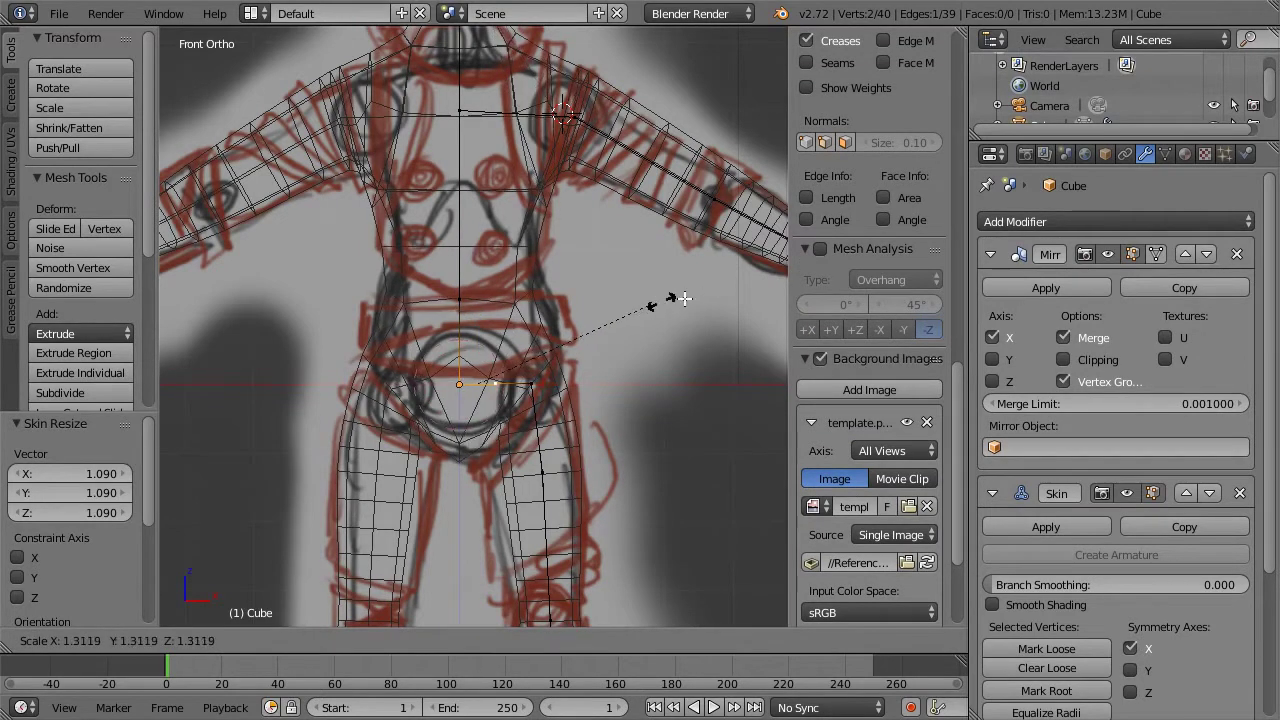
{"action": "right_click", "coordinate": [705, 295]}
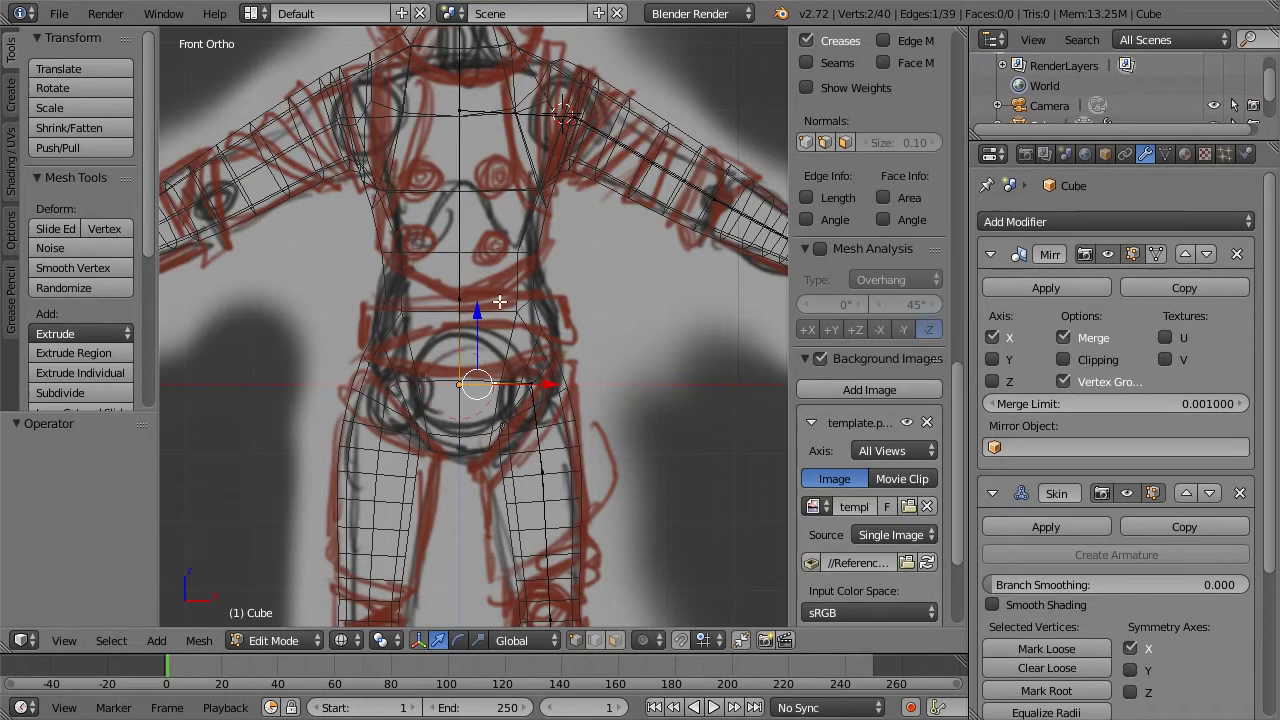
Scale the skin radius of the four ankle and foot vertices by 1.654 and move them up 0.123 in Z
{"action": "scroll", "coordinate": [520, 284], "scroll_direction": "down", "scroll_amount": 2}
{"action": "scroll", "coordinate": [520, 284], "scroll_direction": "down", "scroll_amount": 3}
{"action": "scroll", "coordinate": [570, 290], "scroll_direction": "up", "scroll_amount": 2}
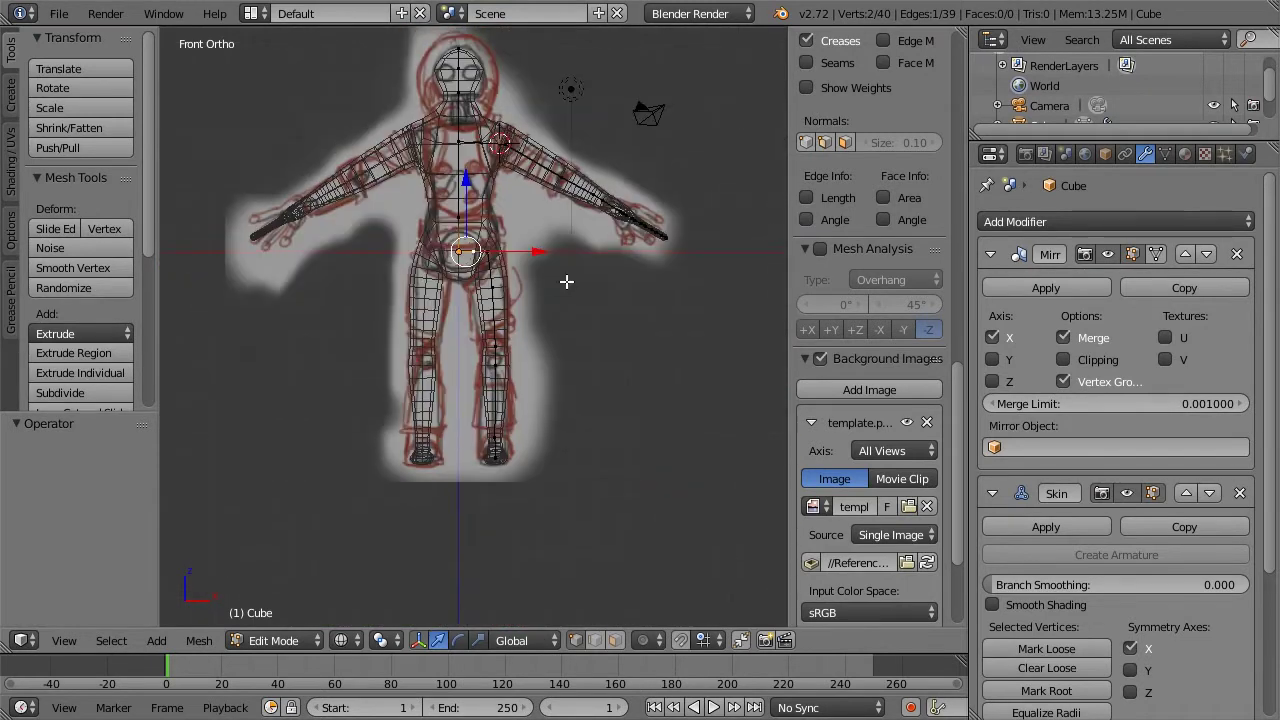
{"action": "scroll", "coordinate": [569, 280], "scroll_direction": "up", "scroll_amount": 3}
{"action": "right_click", "coordinate": [515, 586]}
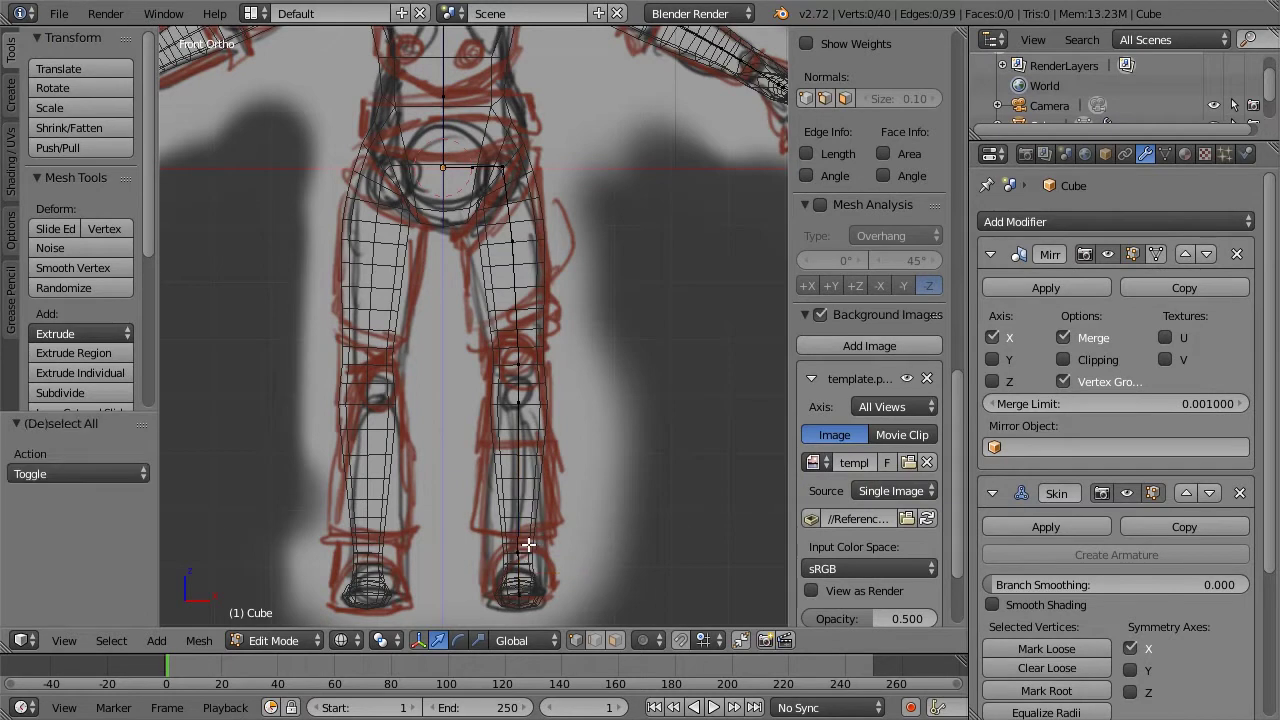
{"action": "key", "text": "a"}
{"action": "right_click", "coordinate": [602, 540], "text": "alt"}
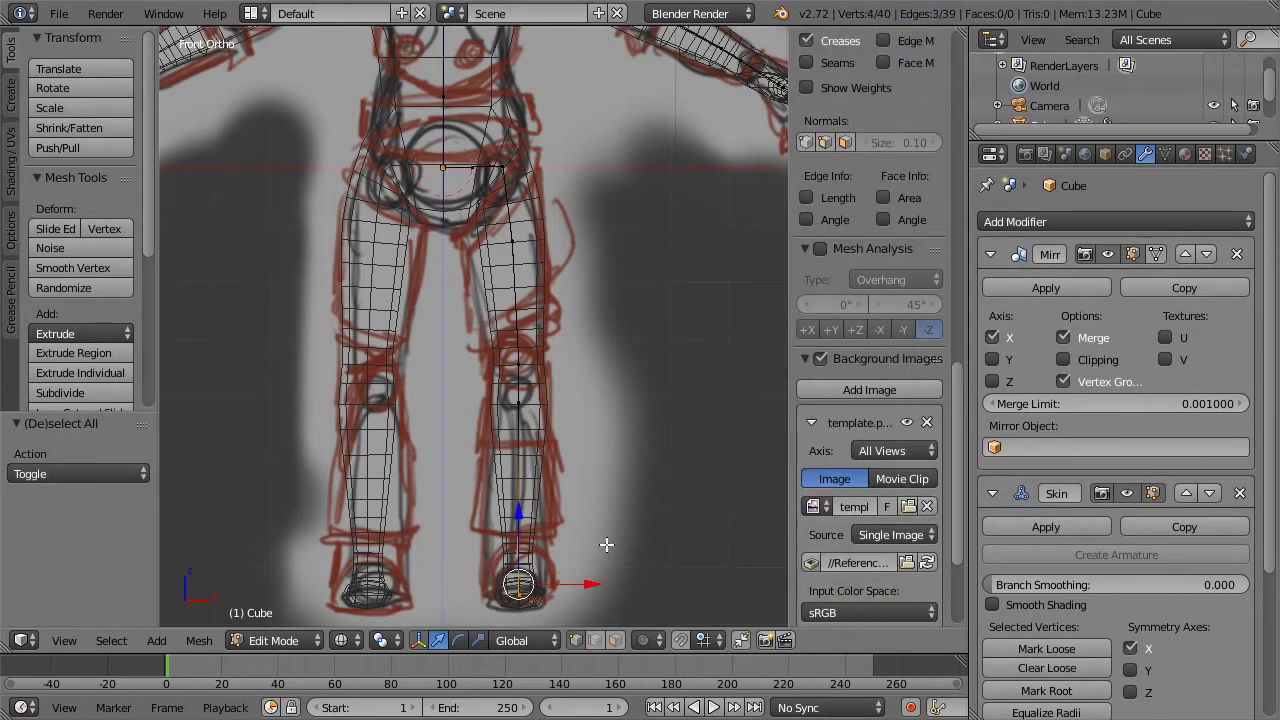
{"action": "key", "text": "ctrl+a"}
{"action": "left_click", "coordinate": [656, 540]}
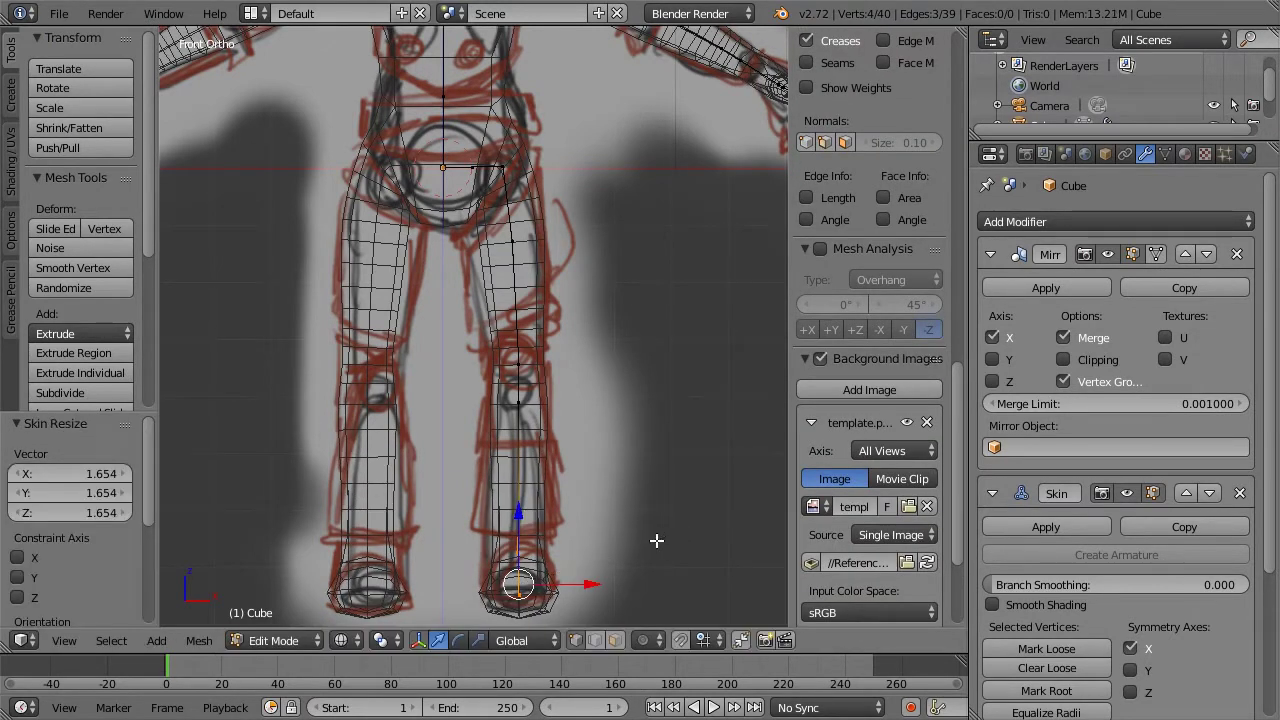
{"action": "key", "text": "g"}
{"action": "left_click", "coordinate": [521, 521]}
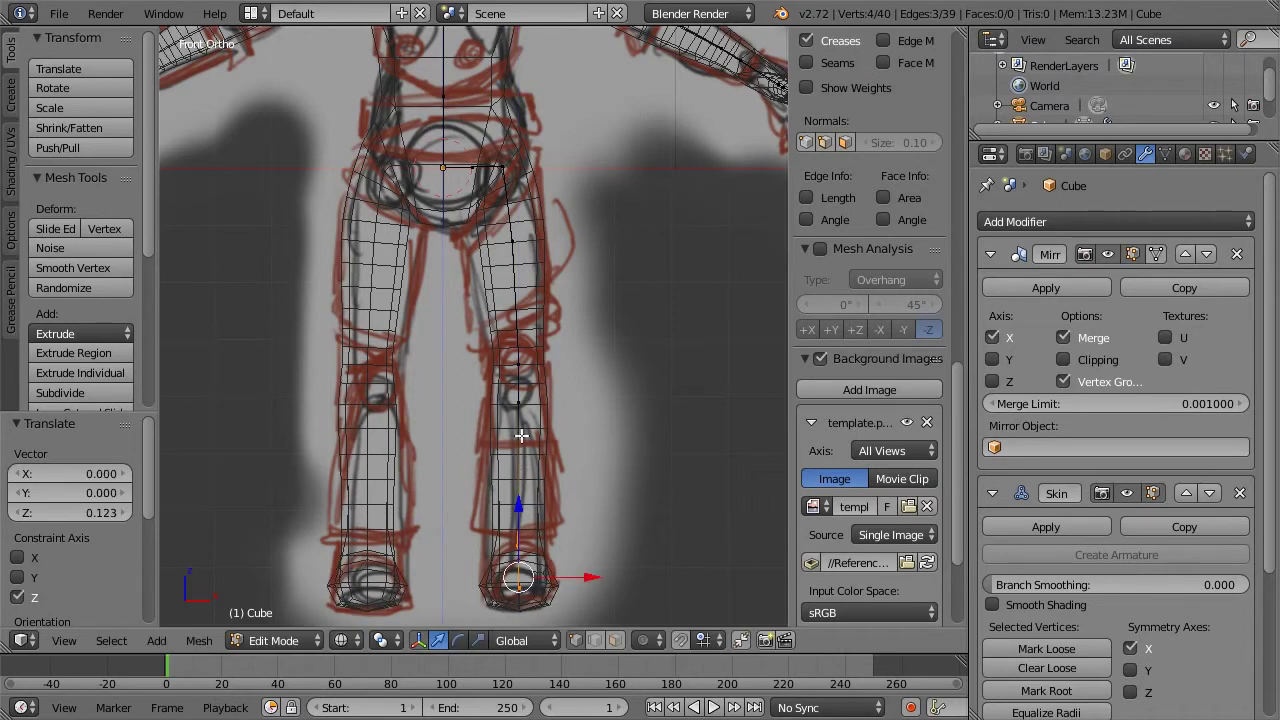
Scale the skin radius of the upper knee vertex by 0.834
{"action": "right_click", "coordinate": [519, 402]}
{"action": "right_click", "coordinate": [520, 362]}
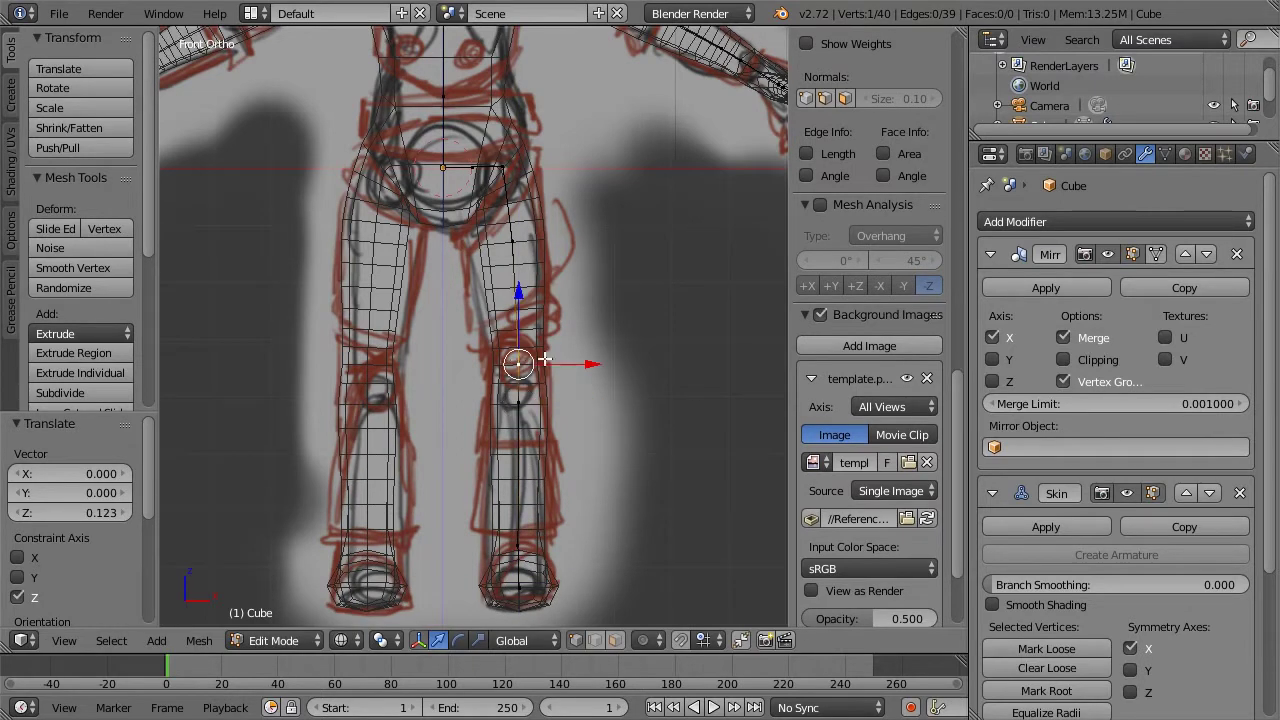
{"action": "key", "text": "ctrl+a"}
{"action": "left_click", "coordinate": [600, 350]}
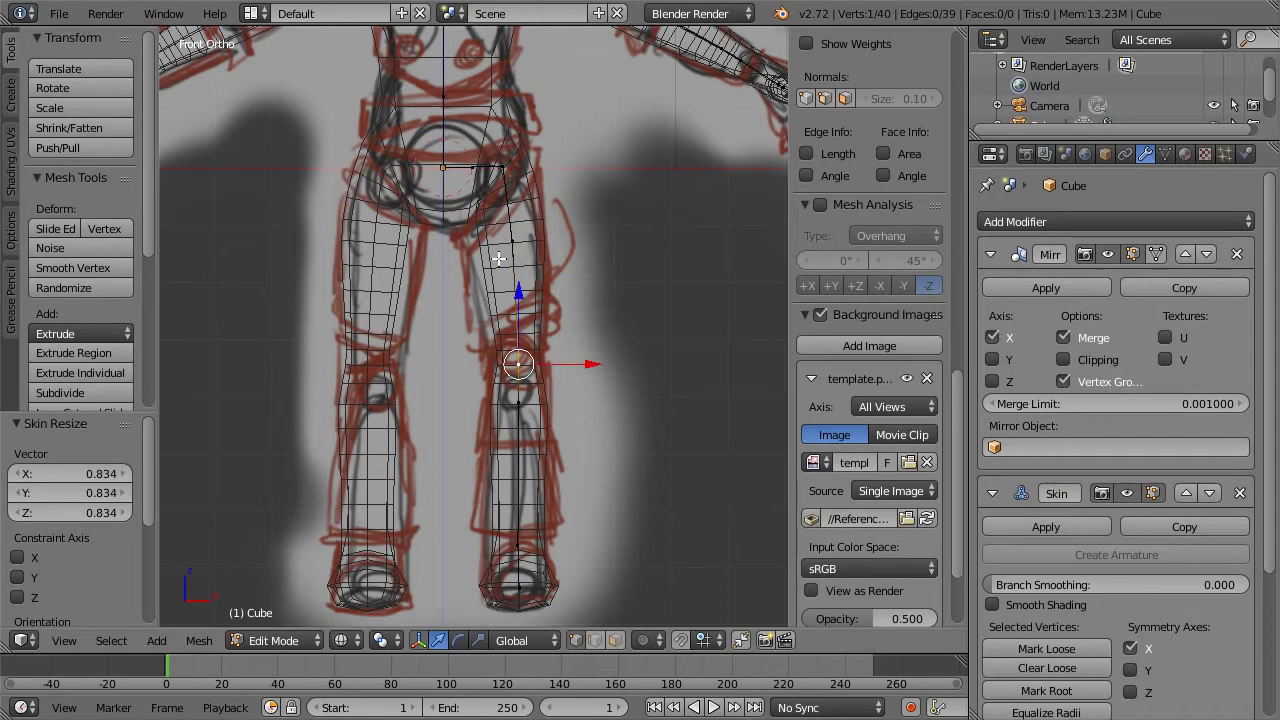
Scale the skin radius of the upper thigh vertex by 1.547
{"action": "right_click", "coordinate": [502, 228]}
{"action": "key", "text": "ctrl+a"}
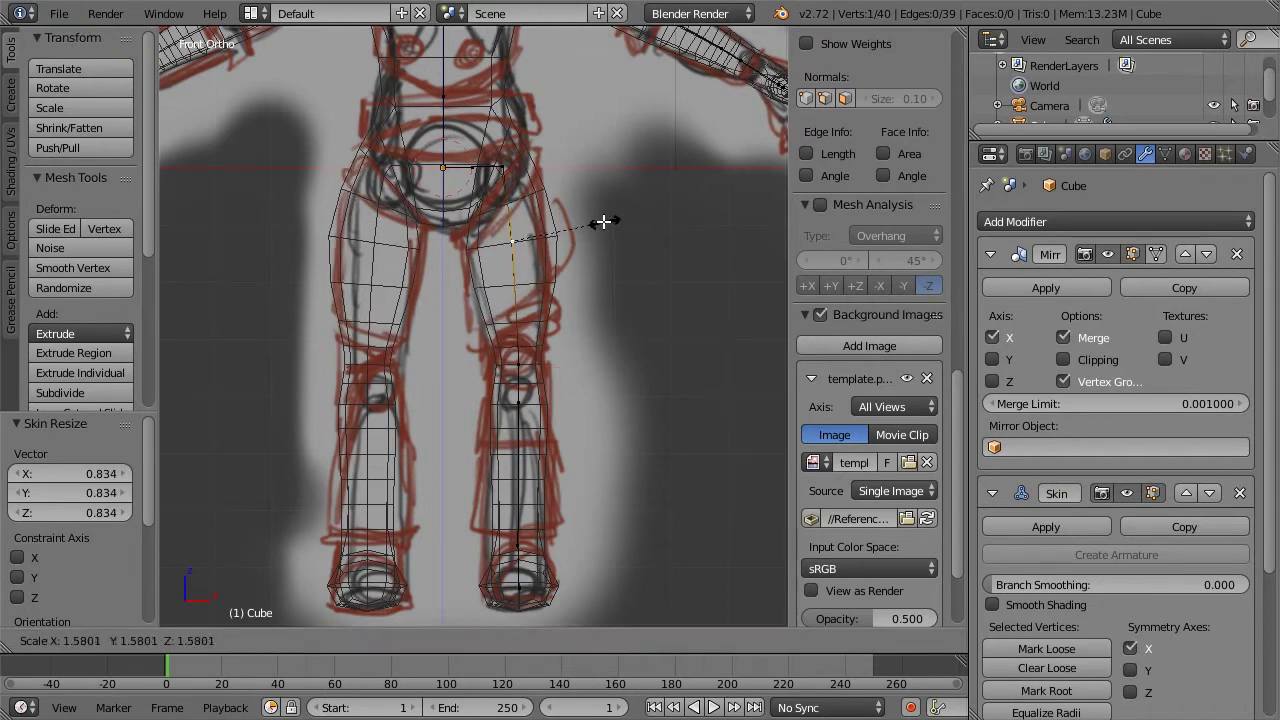
{"action": "left_click", "coordinate": [580, 316]}
Move the ankle vertex up 0.175 in Z and scale its skin radius by 1.453
{"action": "right_click", "coordinate": [534, 551]}
{"action": "key", "text": "g"}
{"action": "key", "text": "z"}
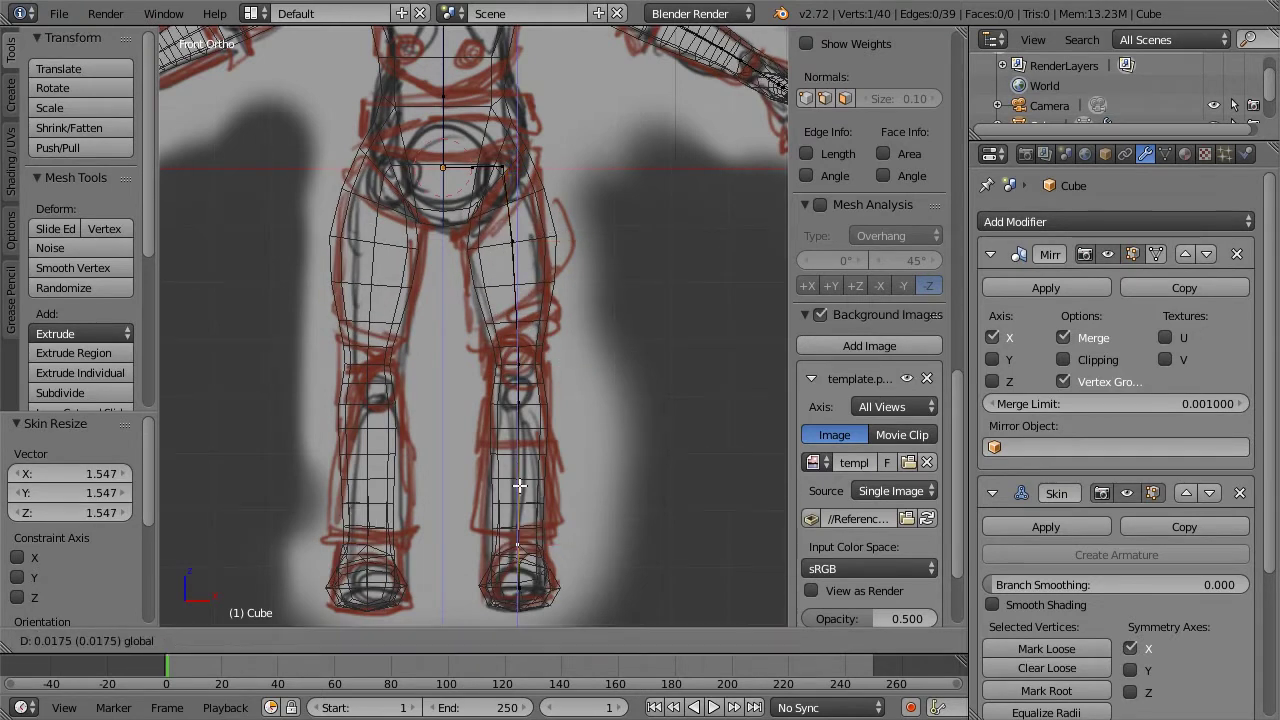
{"action": "left_click", "coordinate": [551, 490]}
{"action": "key", "text": "s"}
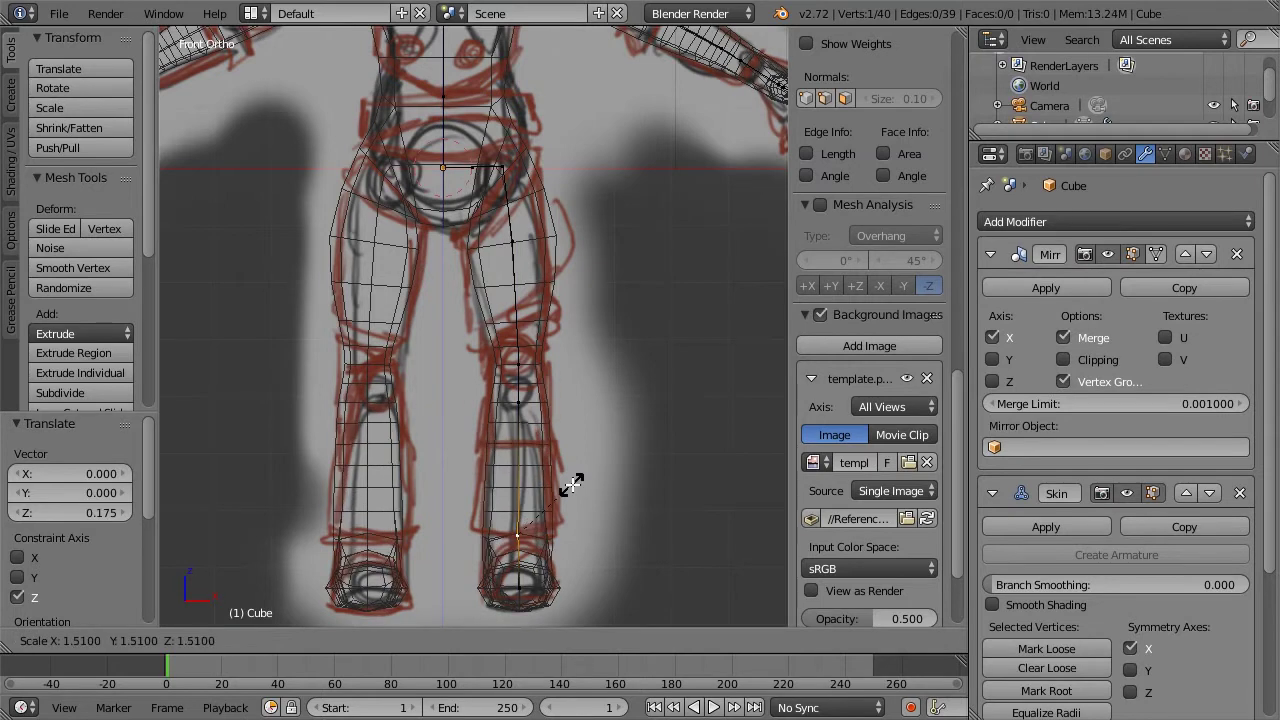
{"action": "left_click", "coordinate": [565, 488]}
Check the legs in solid shading and scale the ankle vertex's skin radius by 0.834
{"action": "key", "text": "z"}
{"action": "middle_click_drag", "start_coordinate": [606, 490], "coordinate": [454, 509]}
{"action": "scroll", "coordinate": [555, 497], "scroll_direction": "down", "scroll_amount": 2}
{"action": "key", "text": "KP_1"}
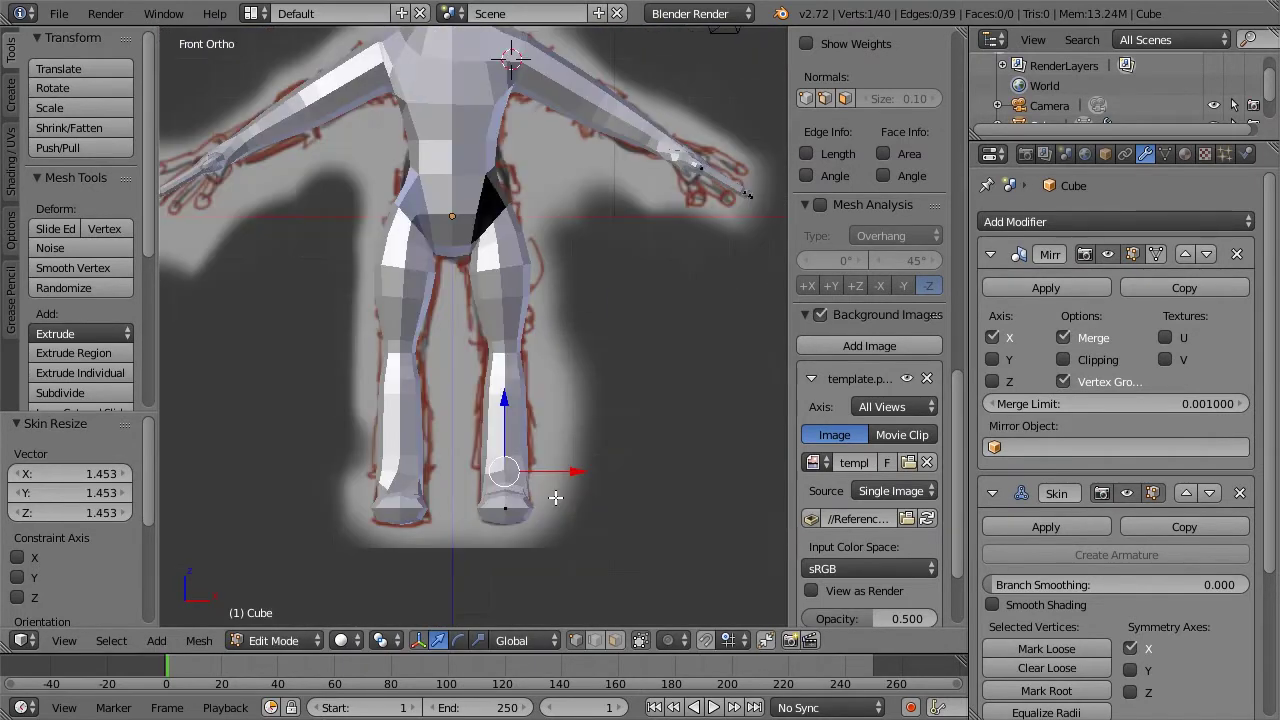
{"action": "key", "text": "ctrl+a"}
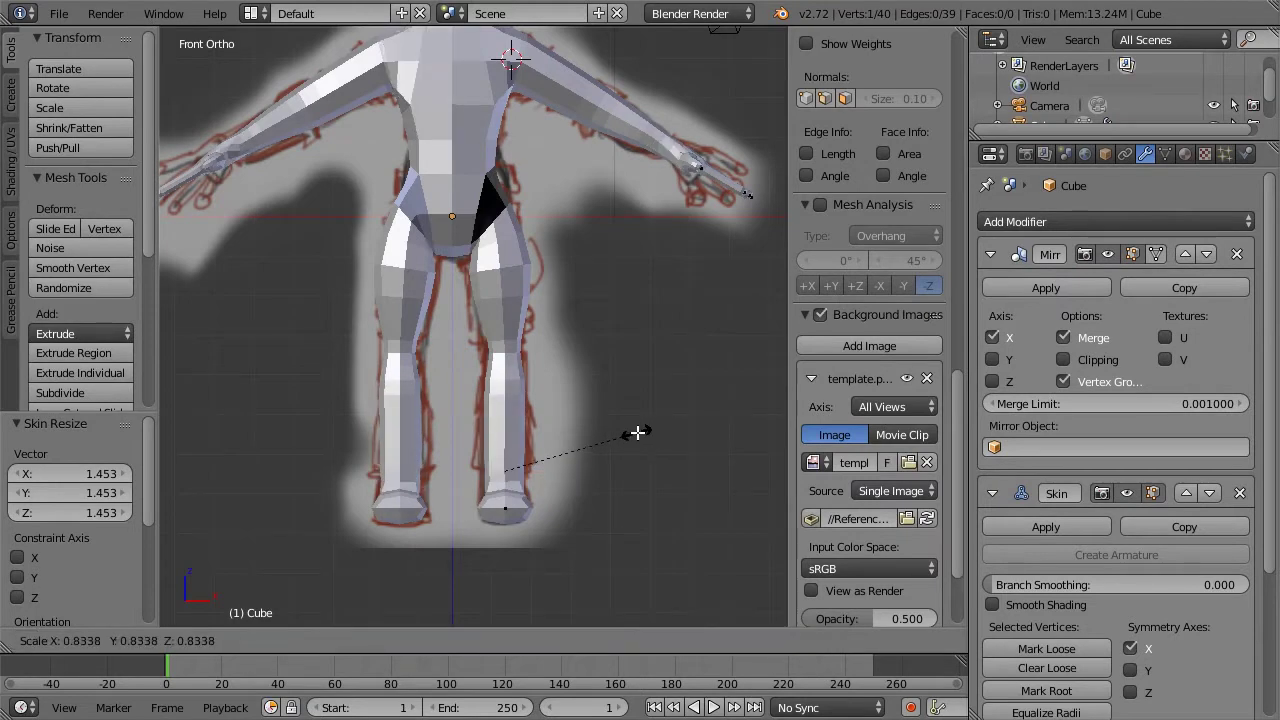
{"action": "left_click", "coordinate": [637, 432]}
Move the heel vertex backward 0.385 in Y in the side view
{"action": "middle_click_drag", "start_coordinate": [556, 437], "coordinate": [414, 437]}
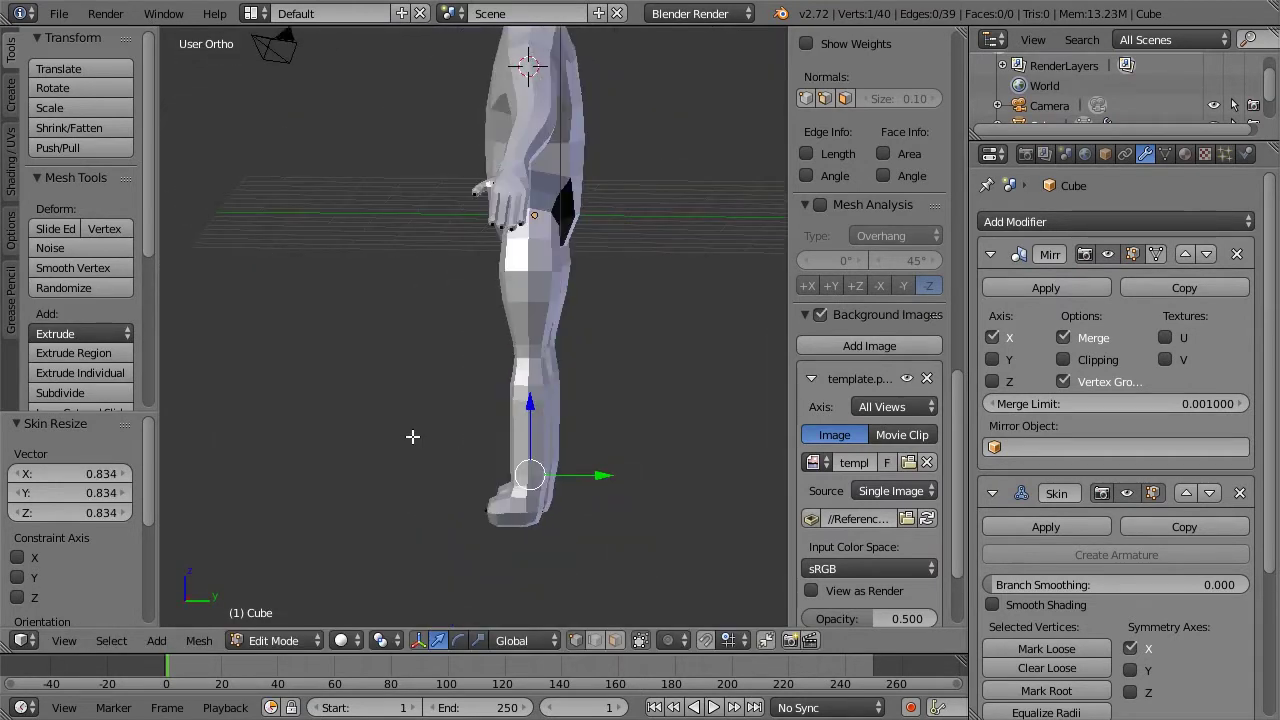
{"action": "key", "text": "KP_3"}
{"action": "key", "text": "z"}
{"action": "scroll", "coordinate": [505, 472], "scroll_direction": "up", "scroll_amount": 2}
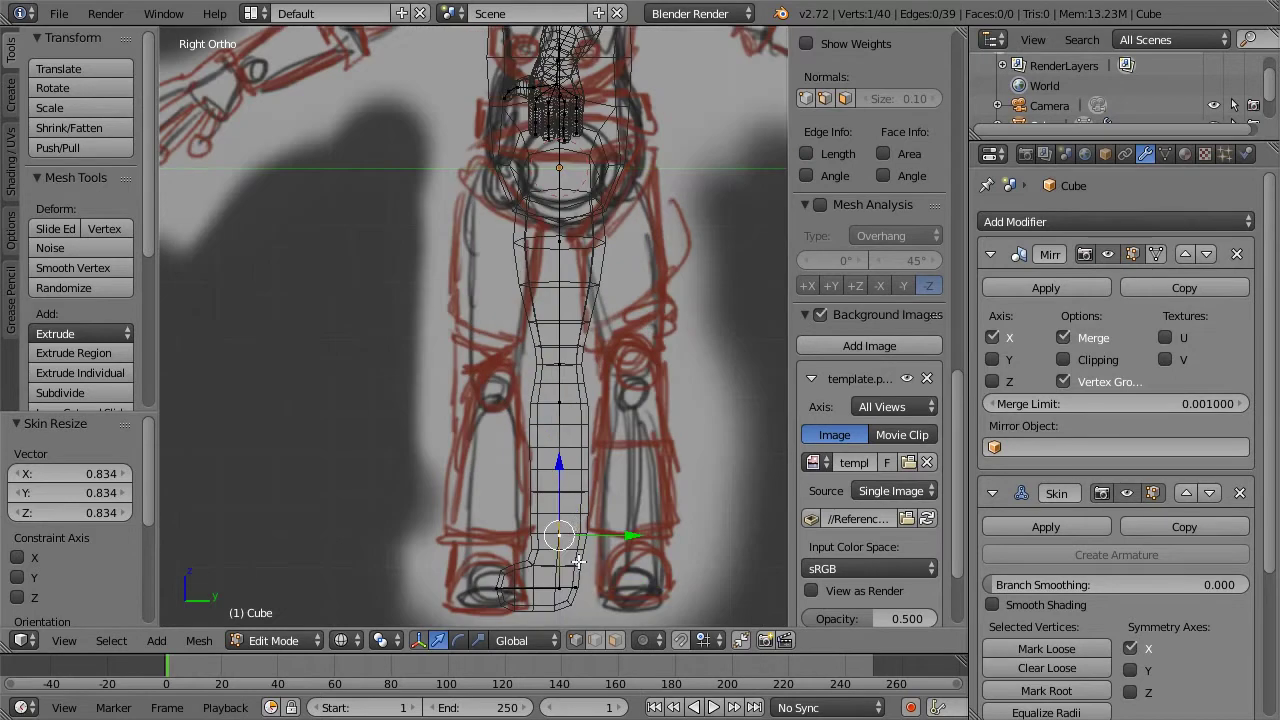
{"action": "key", "text": "g"}
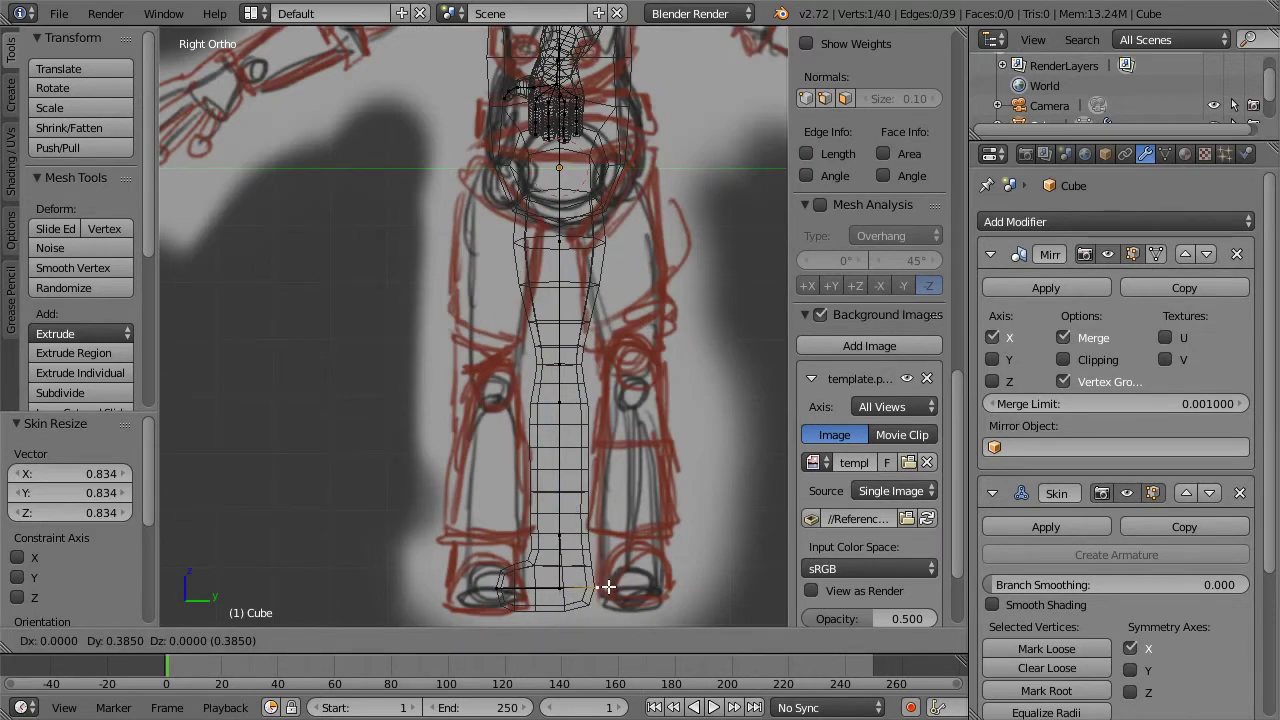
{"action": "left_click", "coordinate": [609, 582]}
Examine the legs, pelvis and overall body shape in solid shading from several angles
{"action": "key", "text": "z"}
{"action": "scroll", "coordinate": [620, 502], "scroll_direction": "down", "scroll_amount": 3}
{"action": "middle_click_drag", "start_coordinate": [425, 290], "coordinate": [720, 277]}
{"action": "middle_click_drag", "start_coordinate": [515, 258], "coordinate": [348, 296]}
{"action": "scroll", "coordinate": [515, 255], "scroll_direction": "up", "scroll_amount": 2}
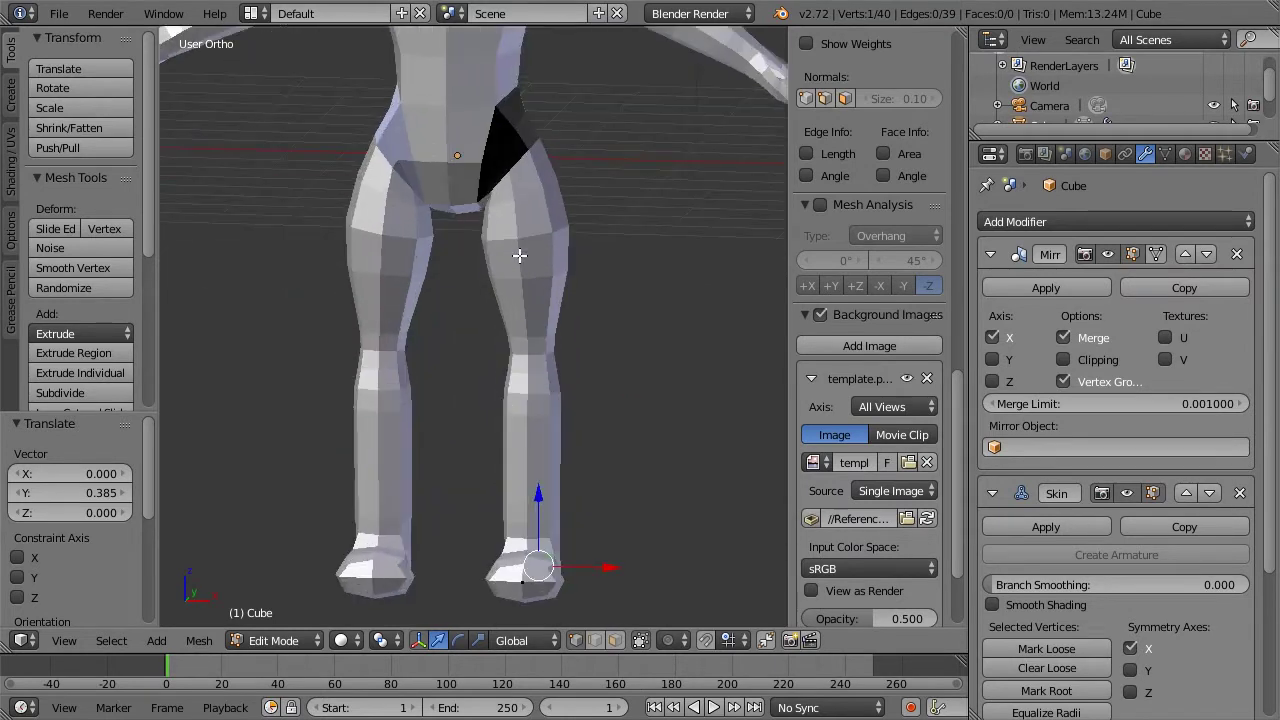
{"action": "scroll", "coordinate": [528, 227], "scroll_direction": "up", "scroll_amount": 3}
{"action": "middle_click_drag", "start_coordinate": [526, 177], "coordinate": [589, 337], "text": "shift"}
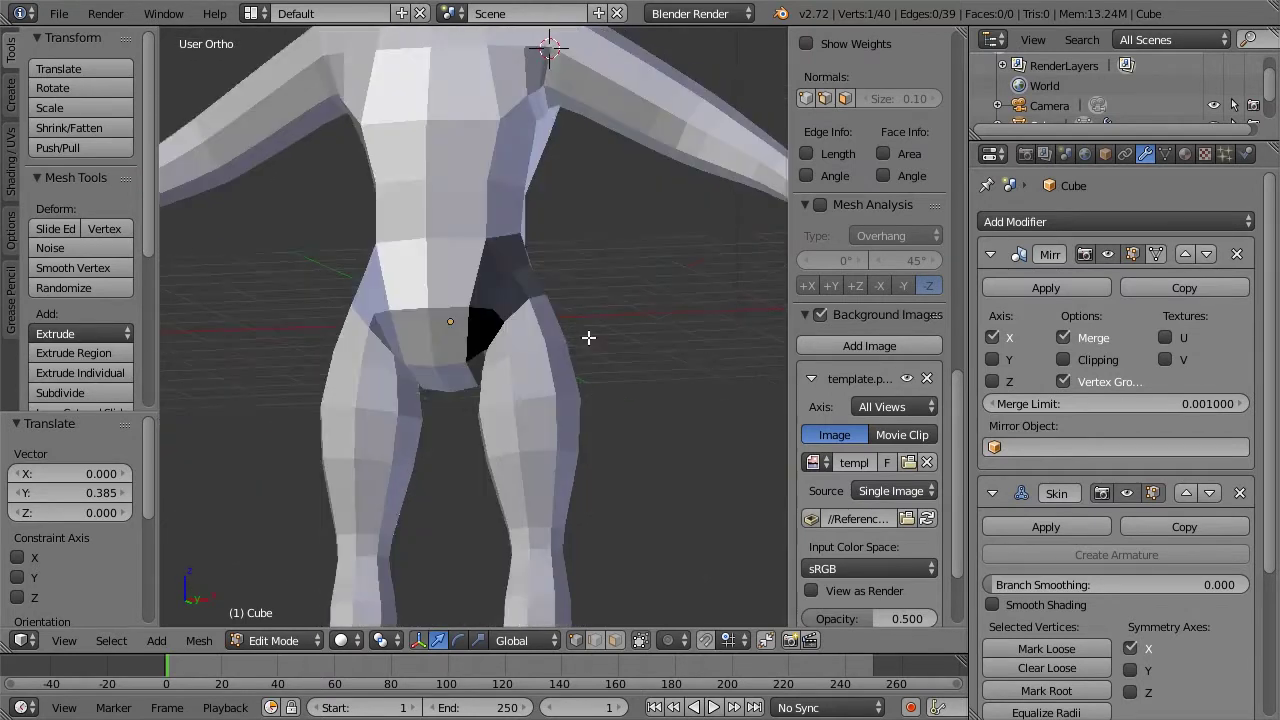
{"action": "key", "text": "Tab"}
{"action": "scroll", "coordinate": [523, 253], "scroll_direction": "down", "scroll_amount": 3}
{"action": "key", "text": "Tab"}
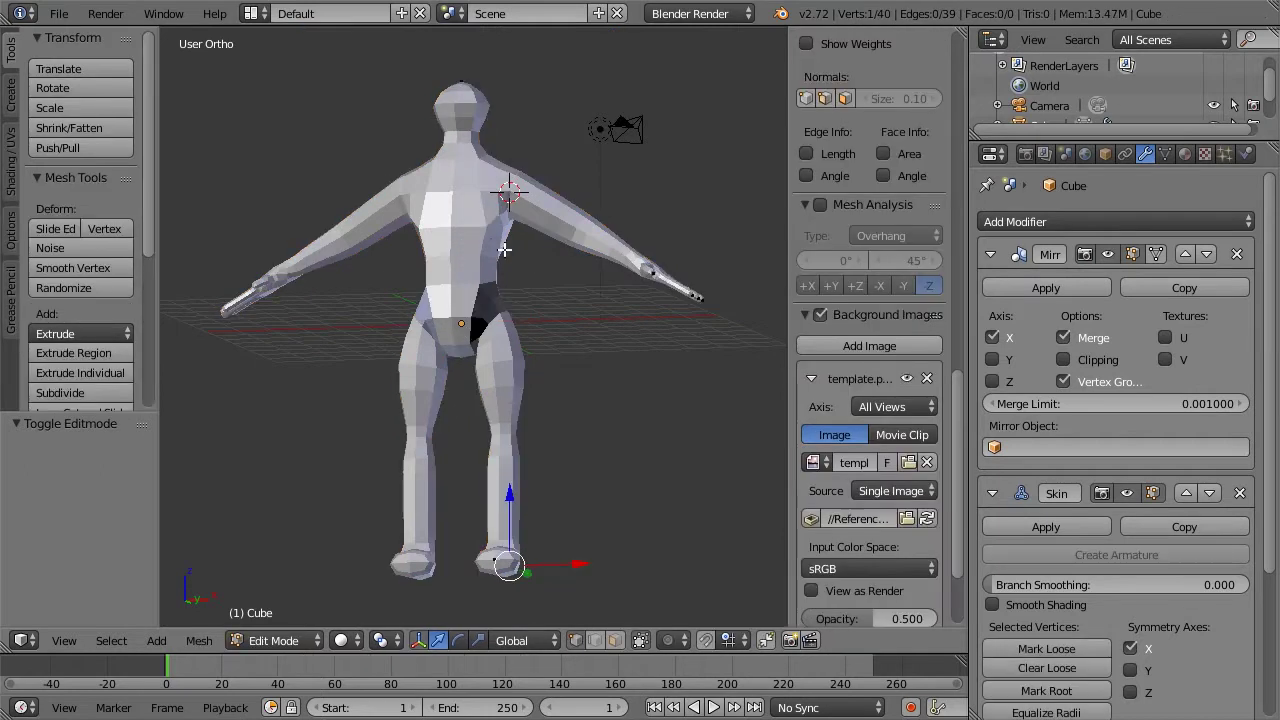
Move the shoulder vertex 0.132 in X and 0.284 in Z in the front view
{"action": "key", "text": "KP_1"}
{"action": "key", "text": "Tab"}
{"action": "key", "text": "z"}
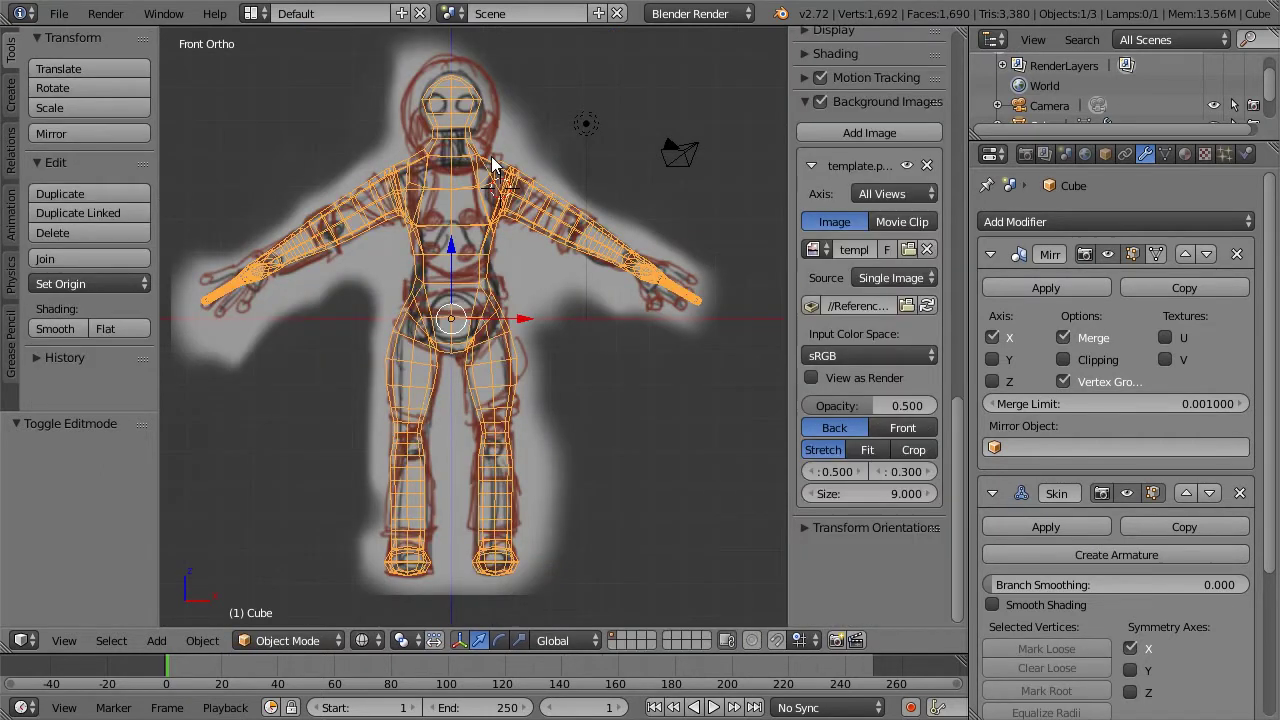
{"action": "scroll", "coordinate": [497, 230], "scroll_direction": "up", "scroll_amount": 7}
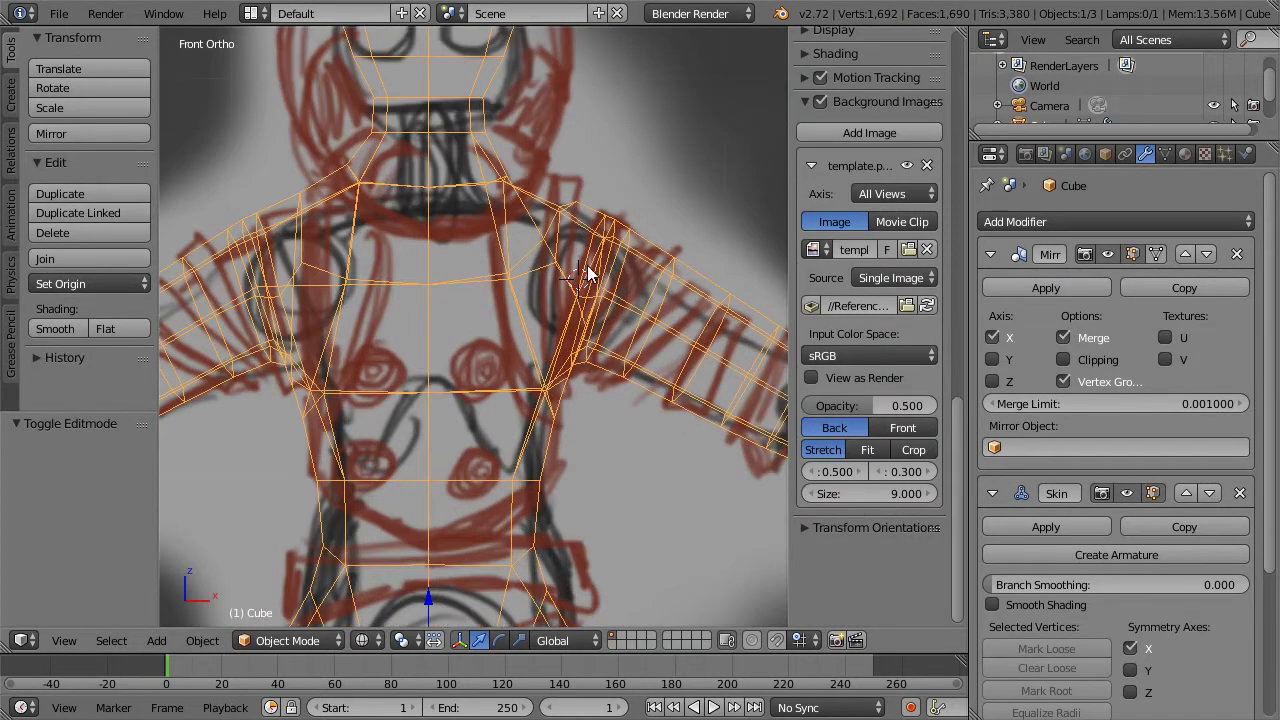
{"action": "key", "text": "g"}
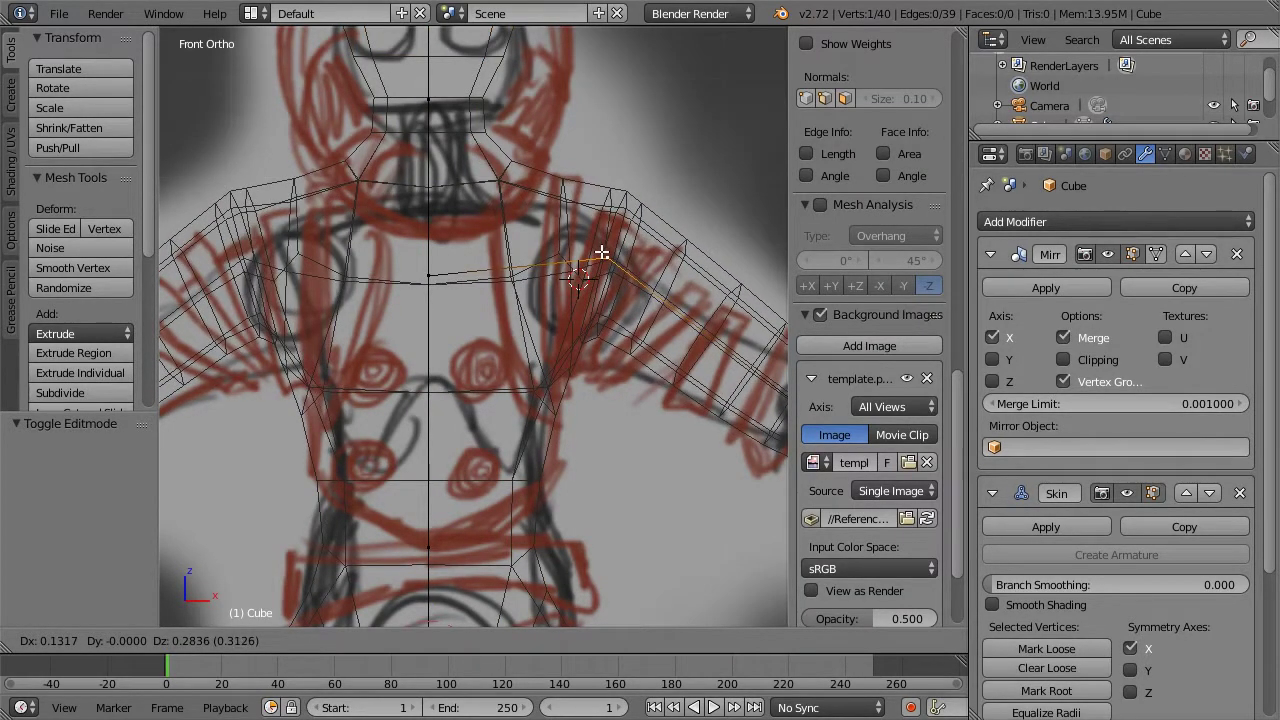
{"action": "left_click", "coordinate": [601, 253]}
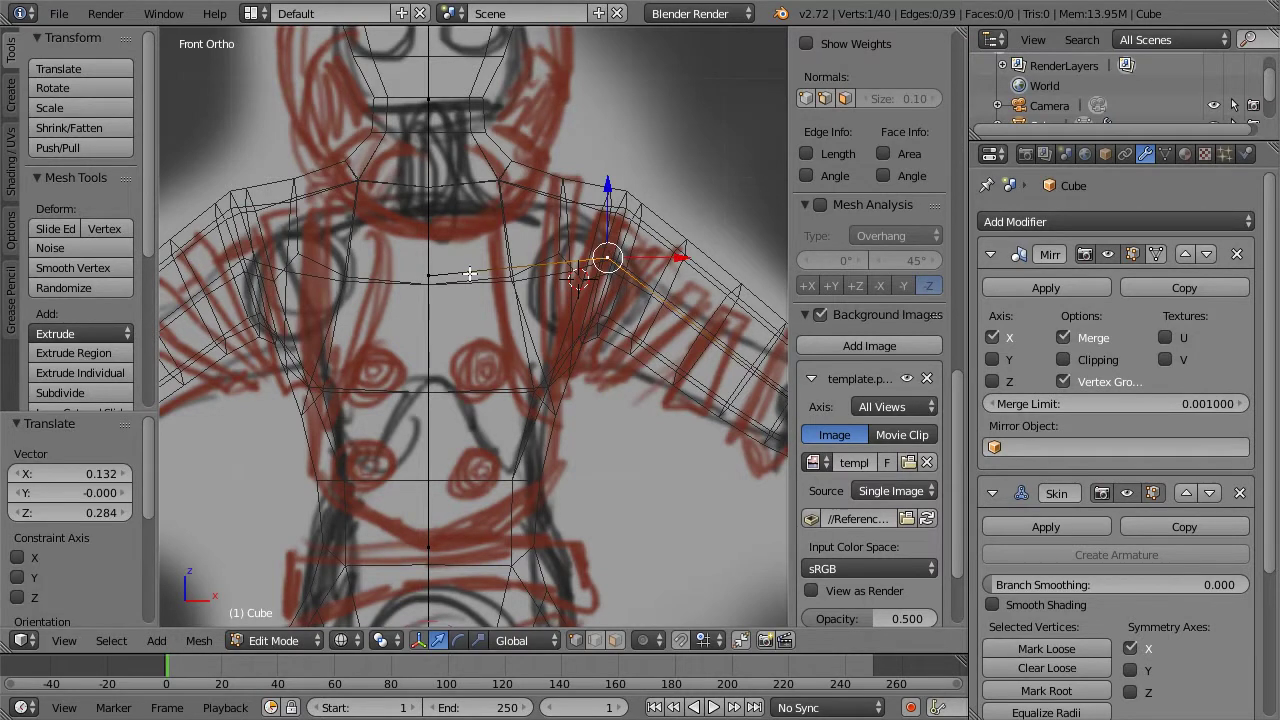
Subdivide the spine edge between the upper chest vertex and the vertex at the top of the neck with one cut
{"action": "scroll", "coordinate": [553, 246], "scroll_direction": "down", "scroll_amount": 2}
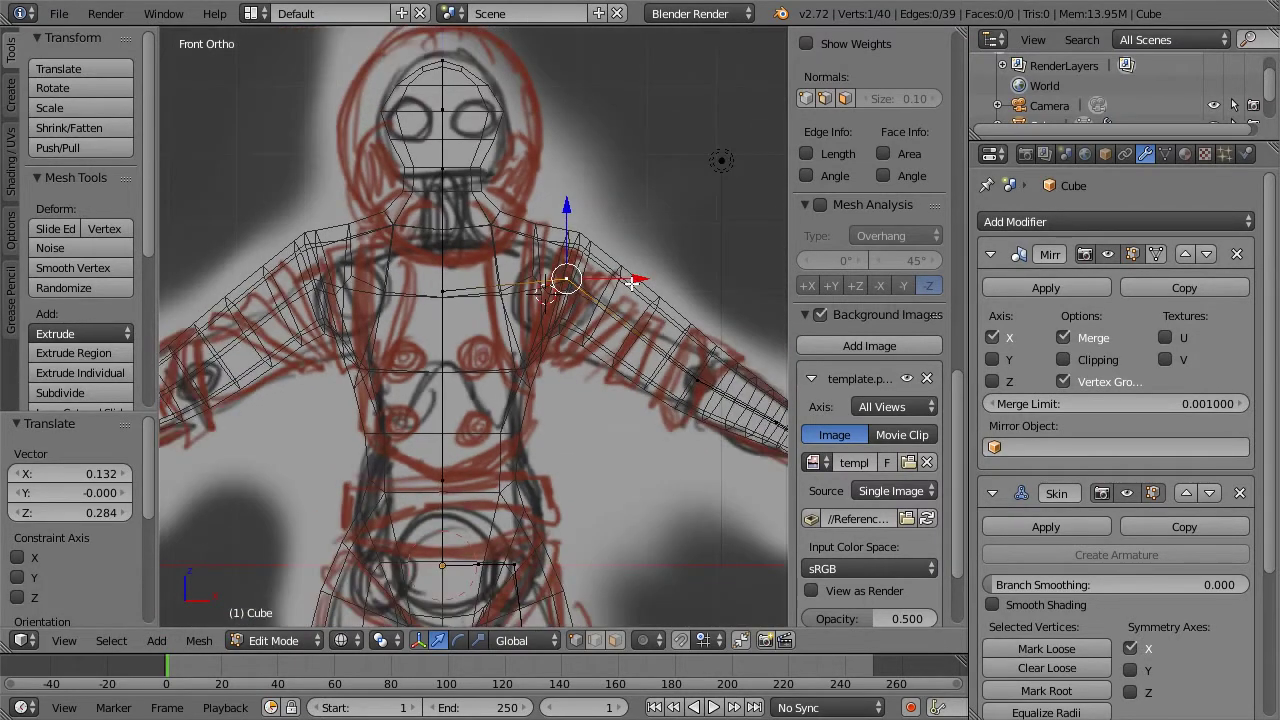
{"action": "key", "text": "z"}
{"action": "scroll", "coordinate": [630, 286], "scroll_direction": "down", "scroll_amount": 3}
{"action": "scroll", "coordinate": [571, 262], "scroll_direction": "up", "scroll_amount": 3}
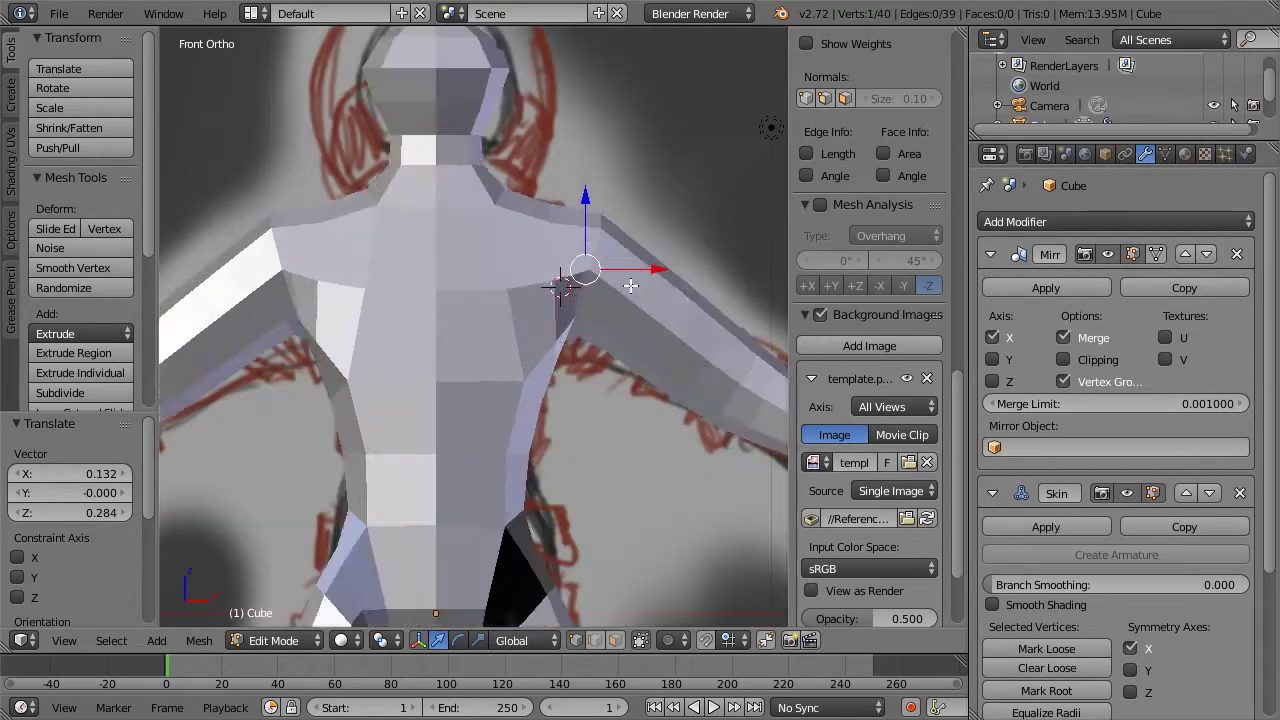
{"action": "key", "text": "z"}
{"action": "middle_click_drag", "start_coordinate": [583, 228], "coordinate": [594, 342], "text": "shift"}
{"action": "right_click", "coordinate": [456, 259]}
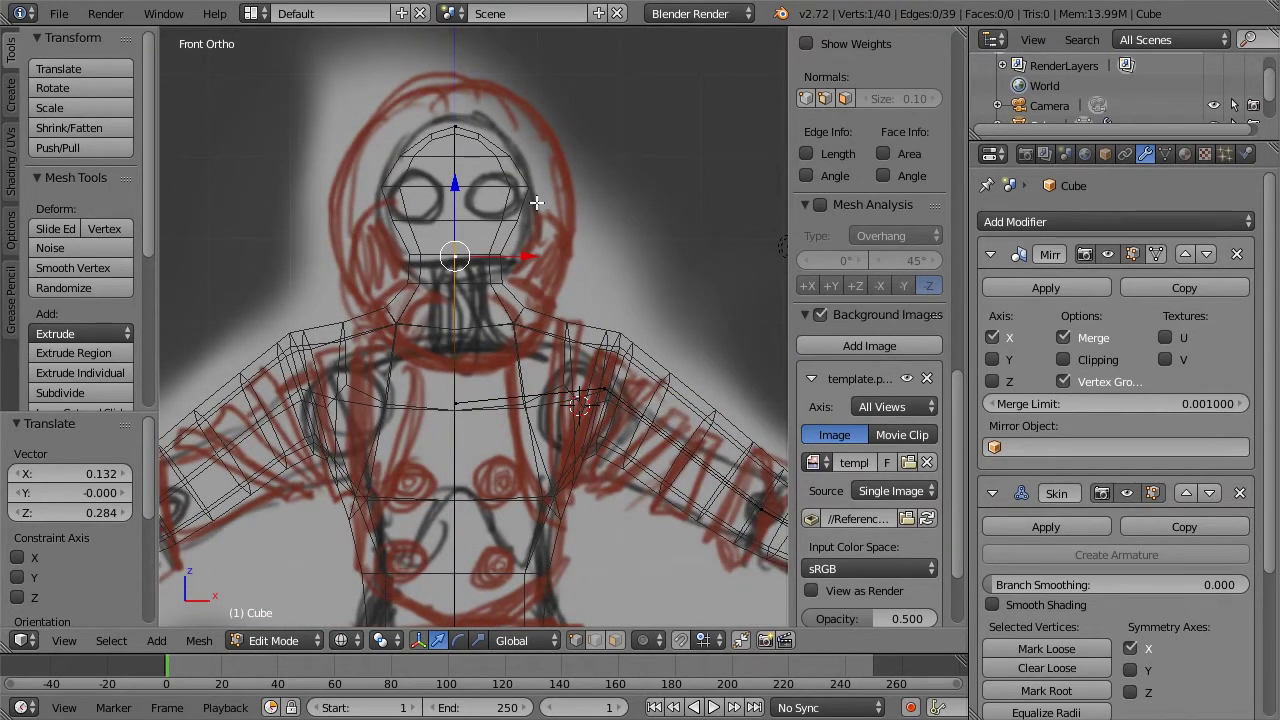
{"action": "key", "text": "a"}
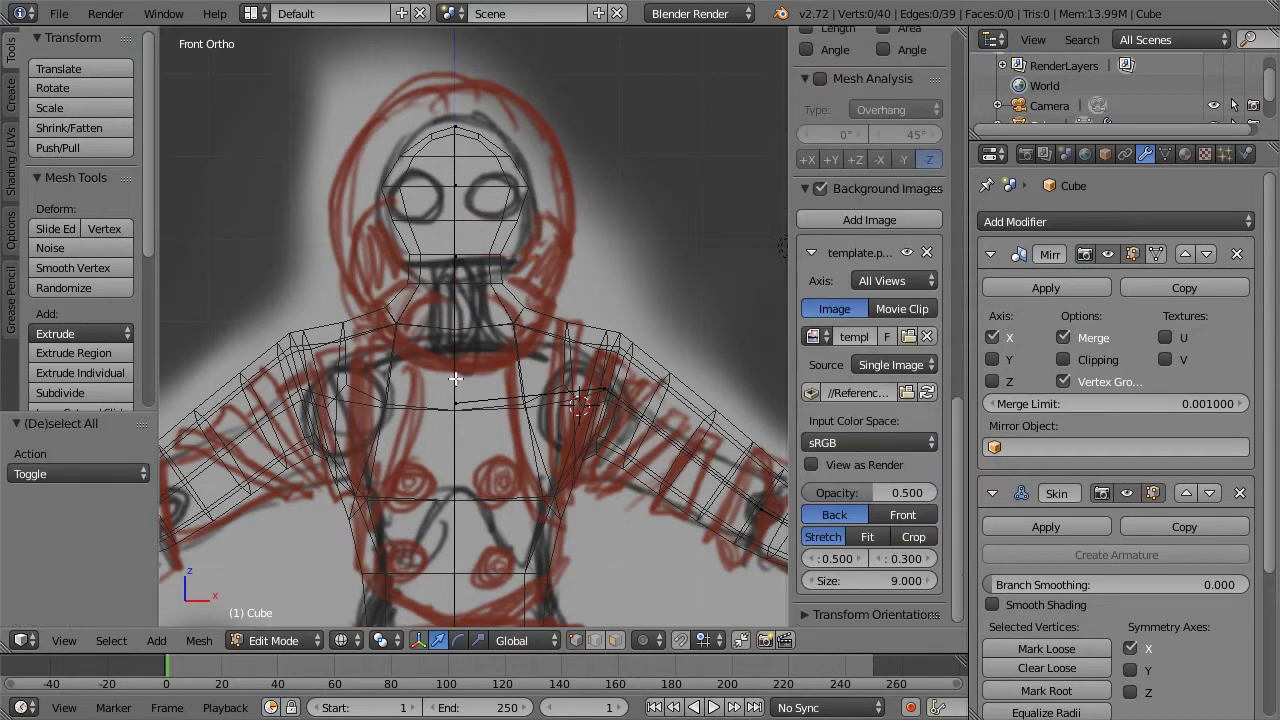
{"action": "right_click", "coordinate": [455, 380]}
{"action": "right_click", "coordinate": [458, 263], "text": "shift"}
{"action": "key", "text": "w"}
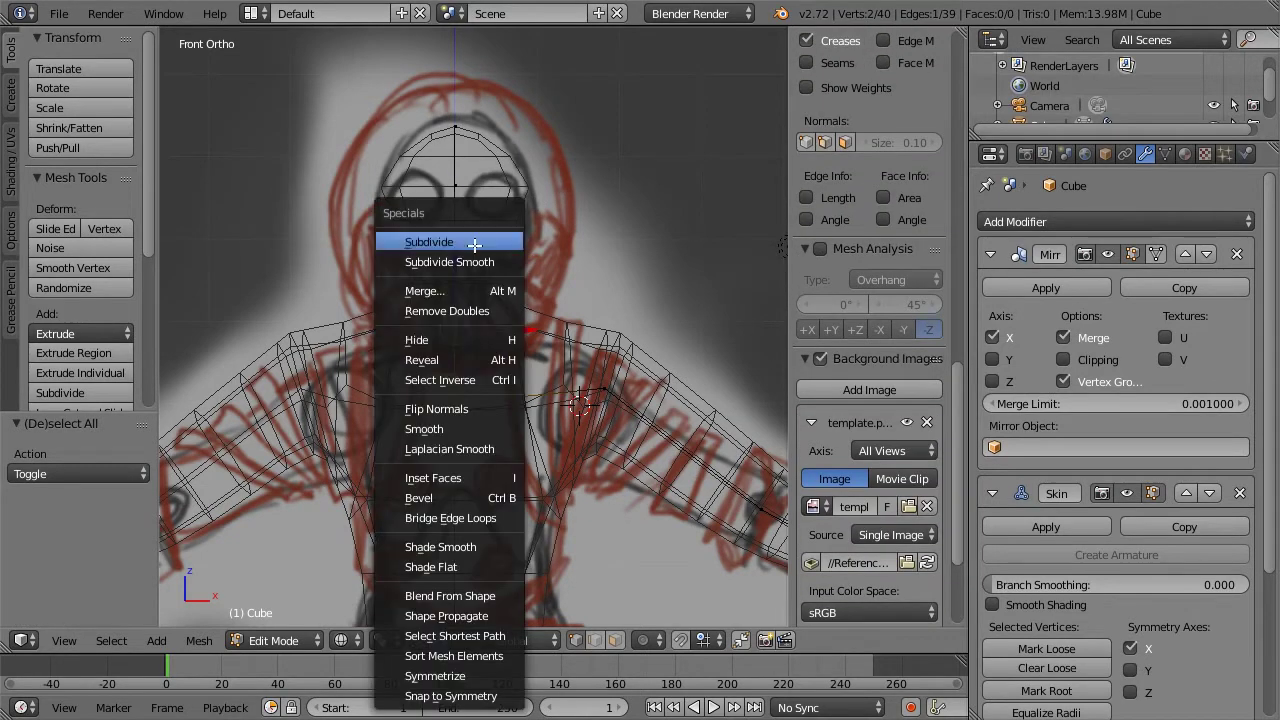
{"action": "left_click", "coordinate": [474, 245]}
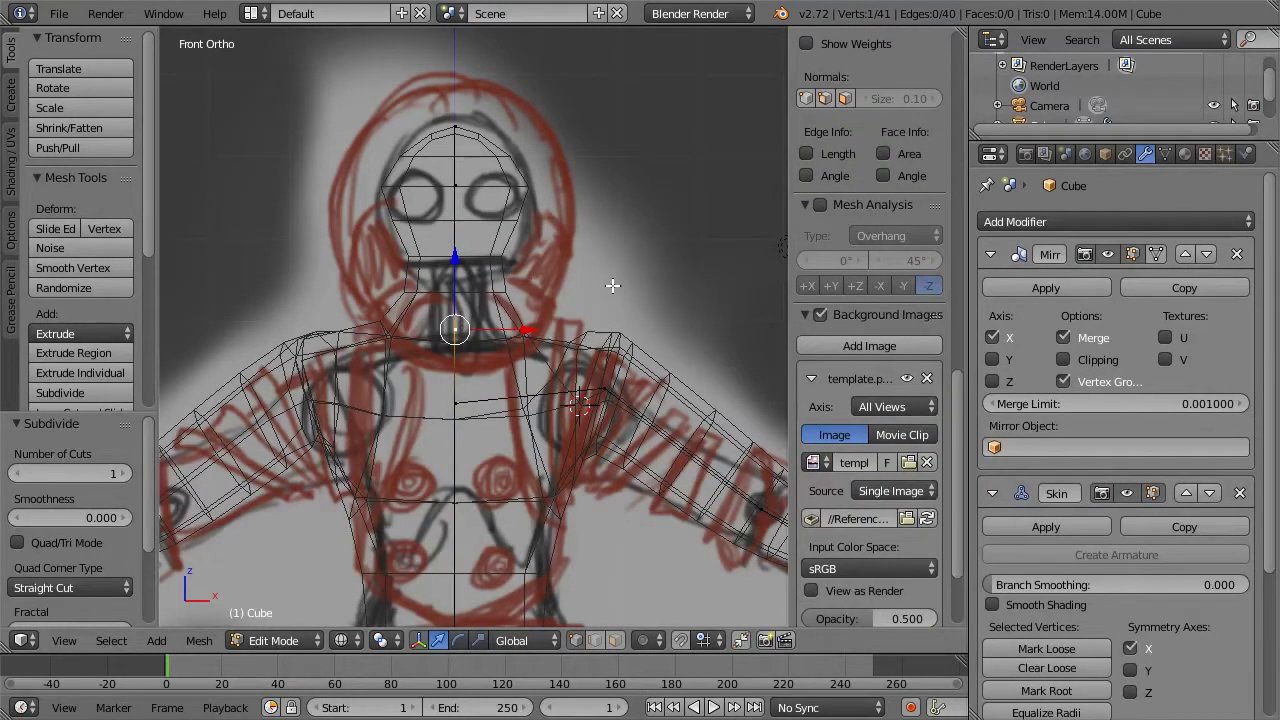
Scale the skin radius of the new neck-base vertex by 0.568 and check the shoulders against the template
{"action": "key", "text": "s"}
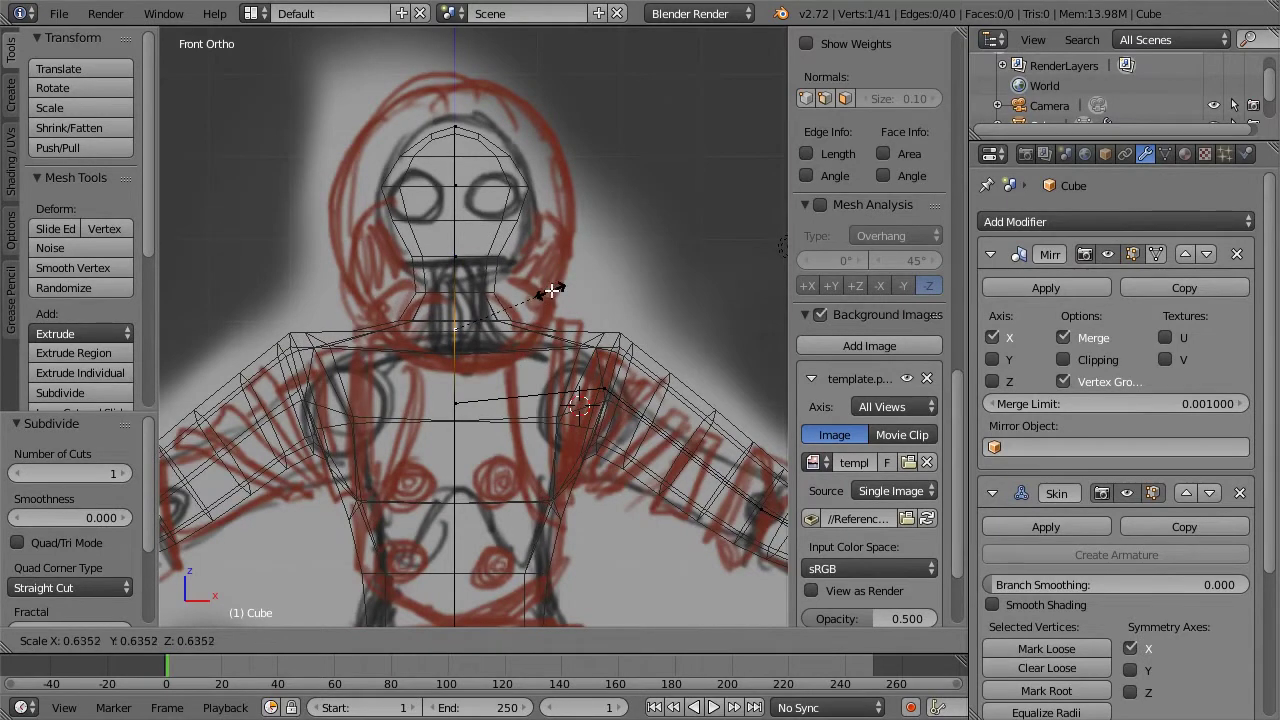
{"action": "left_click", "coordinate": [541, 289]}
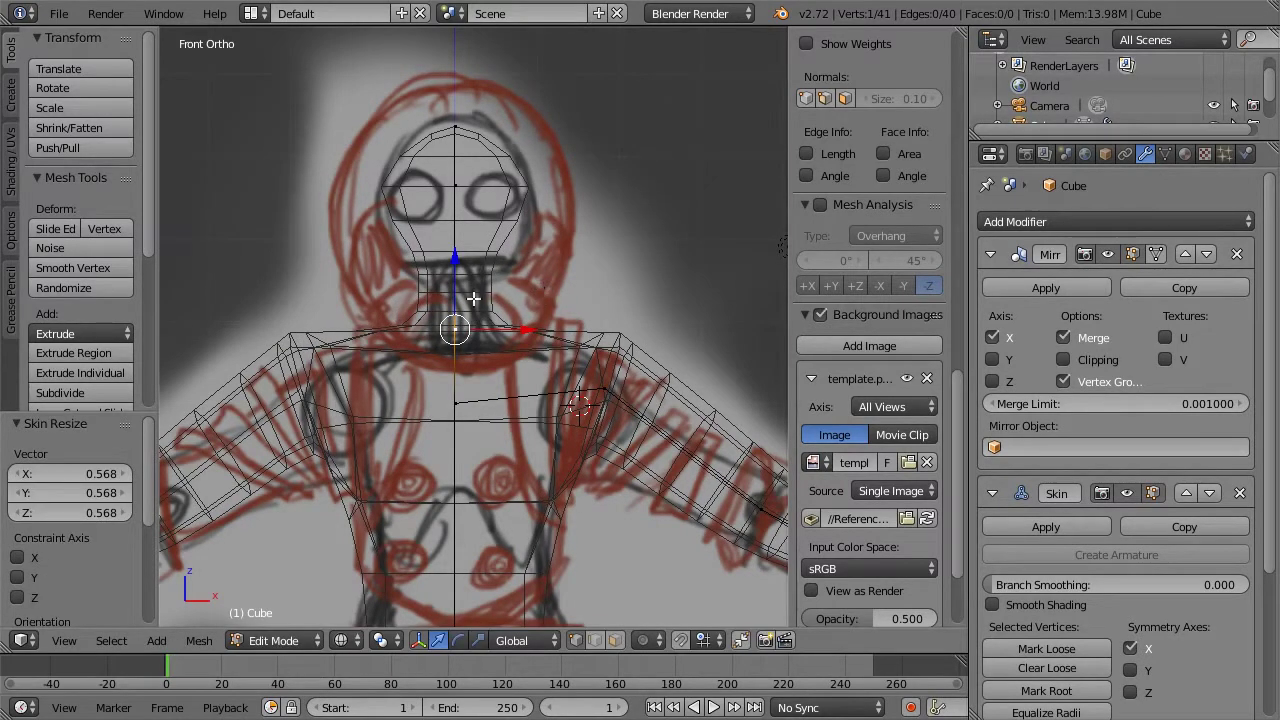
{"action": "key", "text": "z"}
{"action": "mouse_move", "coordinate": [557, 272]}
{"action": "middle_mouse_down"}
{"action": "mouse_move", "coordinate": [453, 313]}
{"action": "mouse_move", "coordinate": [499, 303]}
{"action": "middle_mouse_up"}
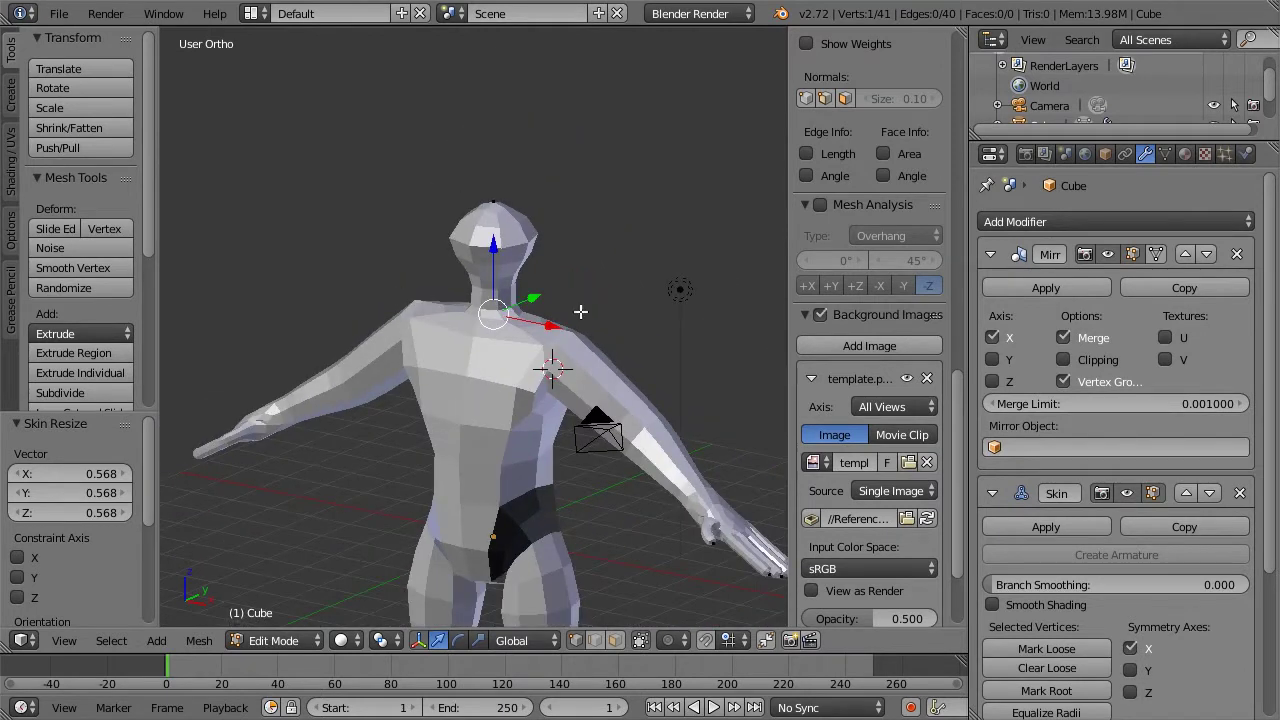
{"action": "key", "text": "KP_1"}
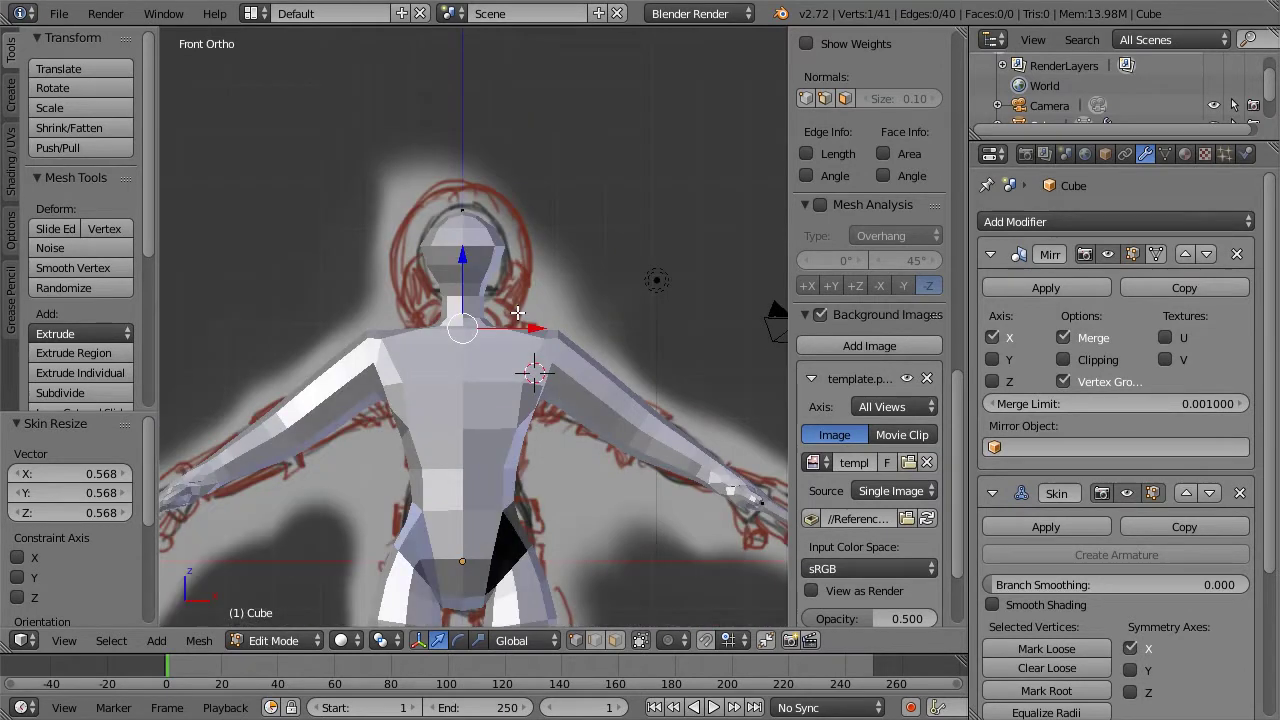
{"action": "key", "text": "z"}
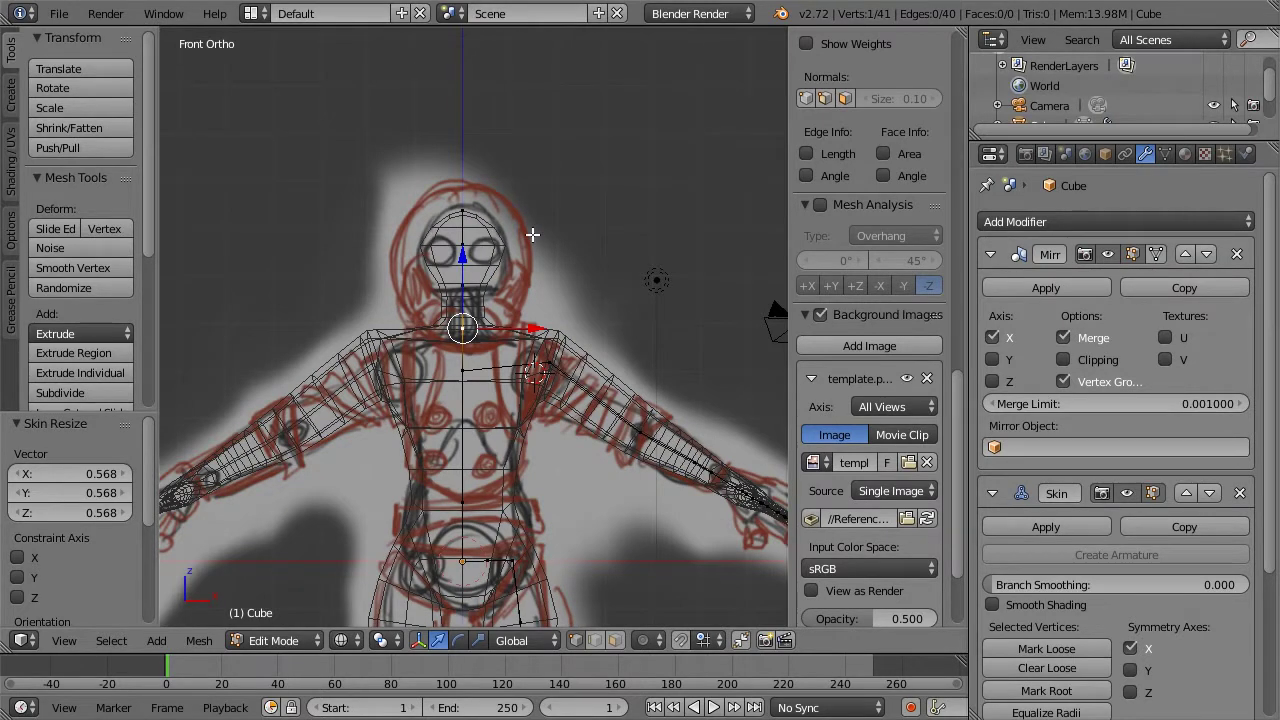
{"action": "scroll", "coordinate": [534, 250], "scroll_direction": "down", "scroll_amount": 4}
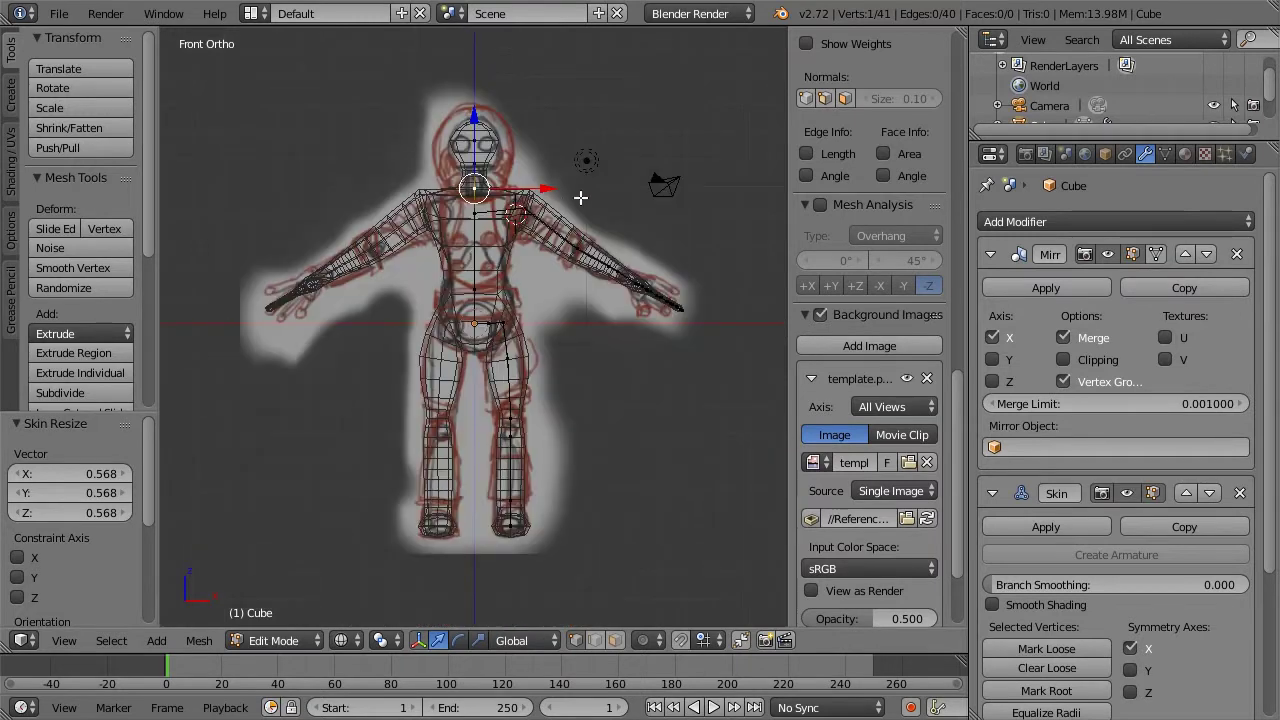
Delete the four vertices of the little finger, farthest from the thumb, in the top view of the hand
{"action": "scroll", "coordinate": [600, 240], "scroll_direction": "up", "scroll_amount": 4}
{"action": "scroll", "coordinate": [626, 290], "scroll_direction": "down", "scroll_amount": 3, "text": "shift"}
{"action": "middle_click_drag", "start_coordinate": [390, 268], "coordinate": [601, 319], "text": "shift"}
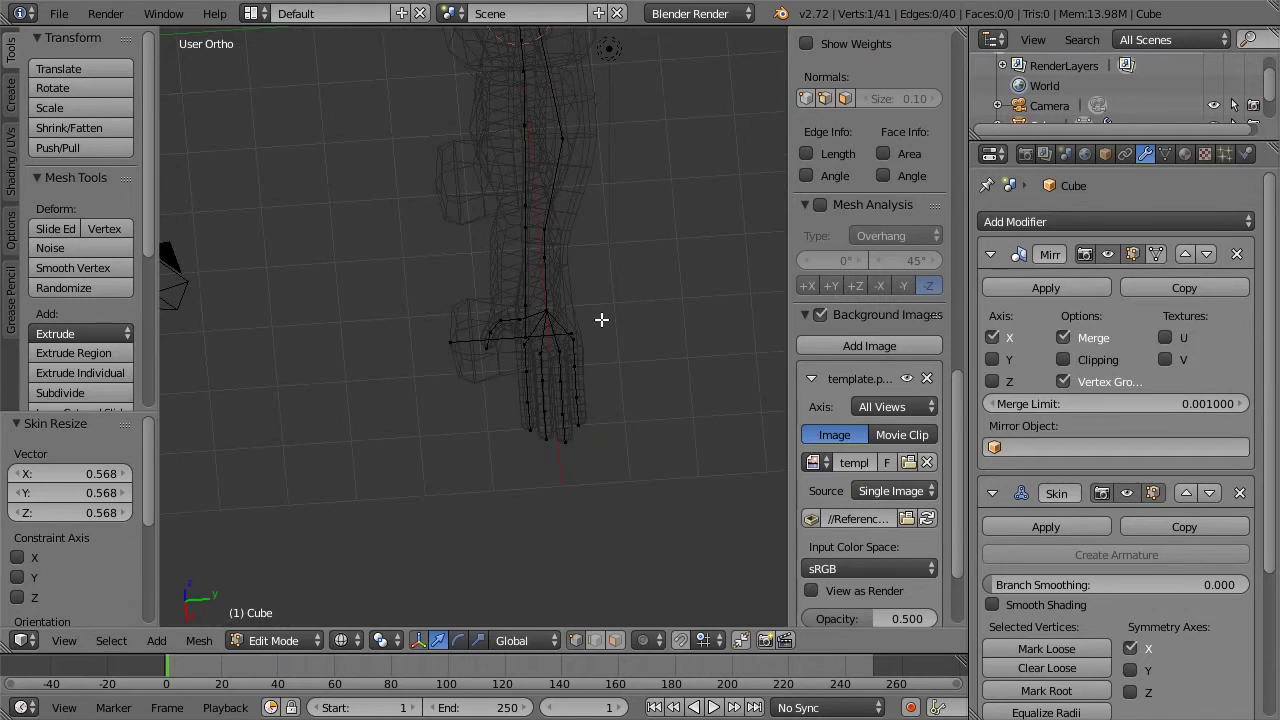
{"action": "key", "text": "KP_7"}
{"action": "scroll", "coordinate": [677, 206], "scroll_direction": "up", "scroll_amount": 5}
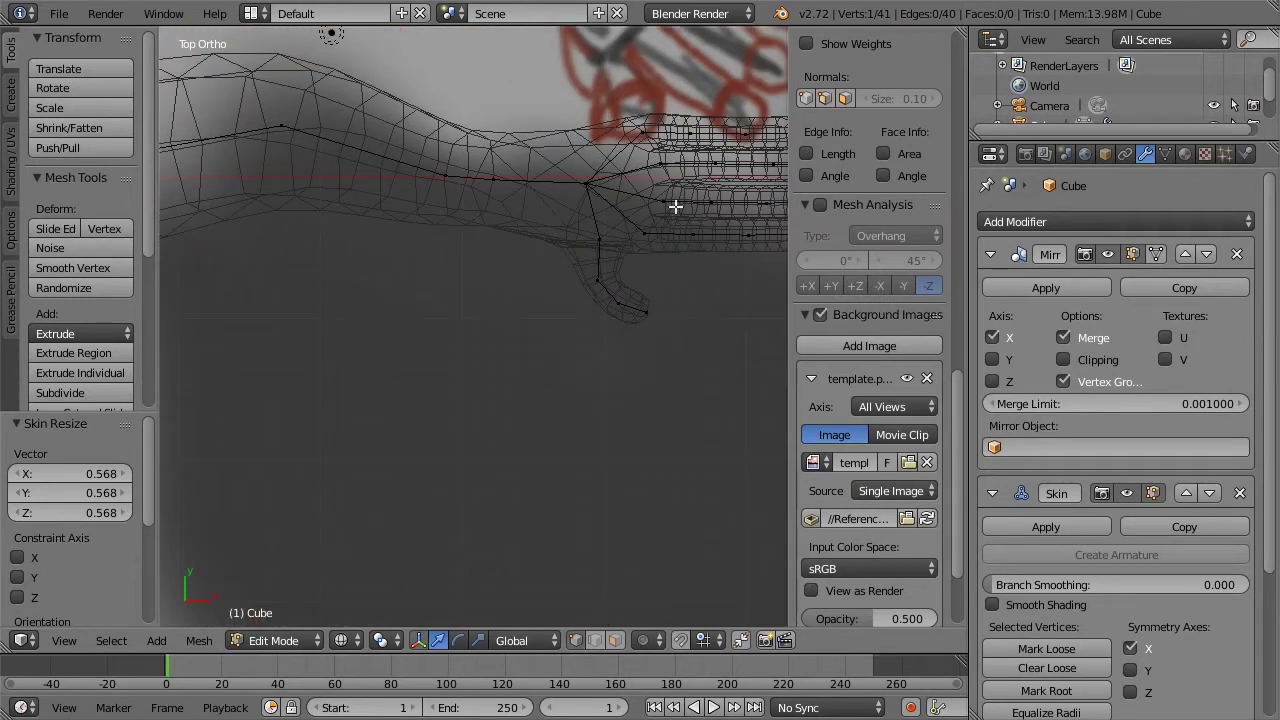
{"action": "scroll", "coordinate": [521, 325], "scroll_direction": "down", "scroll_amount": 4}
{"action": "key", "text": "z"}
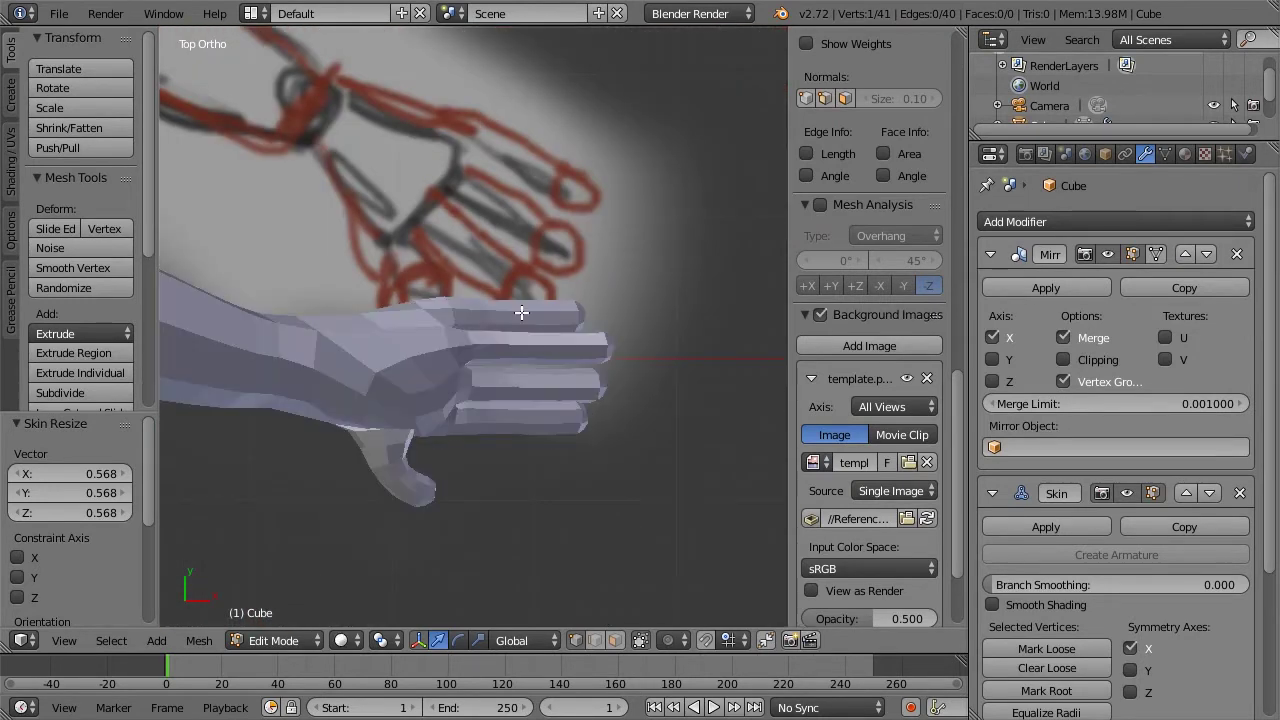
{"action": "key", "text": "z"}
{"action": "right_click", "coordinate": [432, 312]}
{"action": "right_click", "coordinate": [533, 315]}
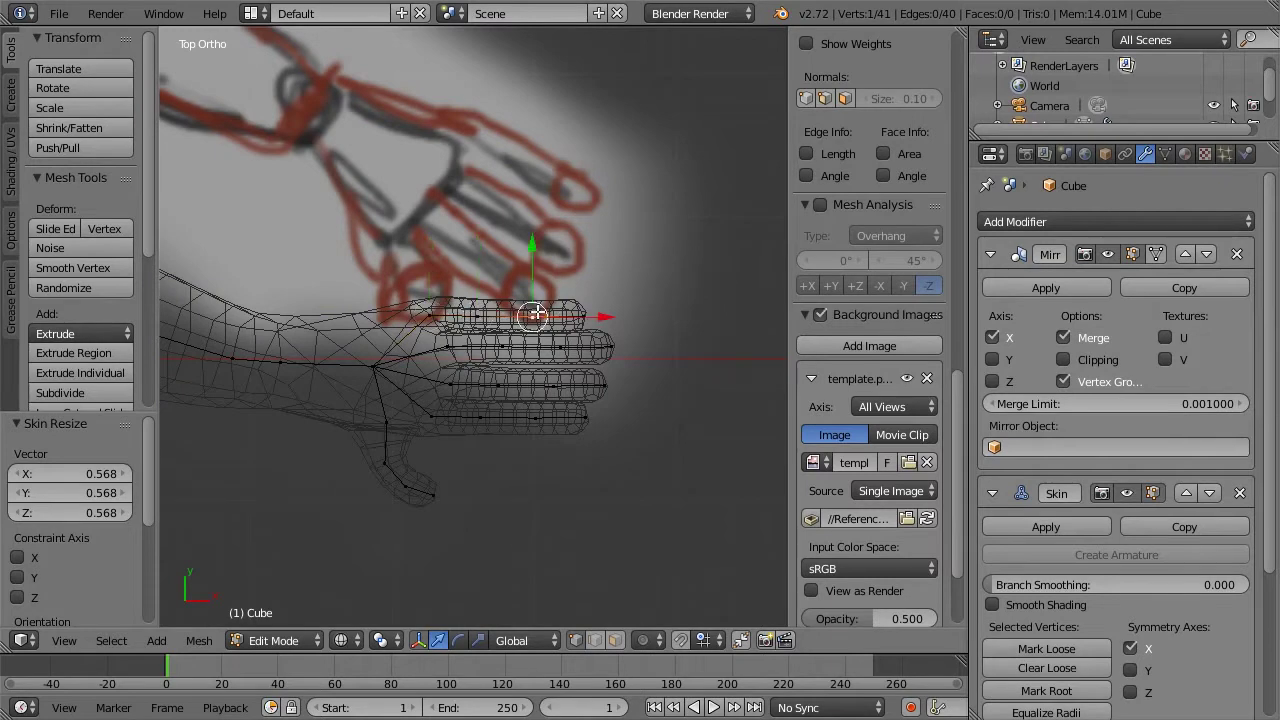
{"action": "right_click", "coordinate": [424, 311], "text": "ctrl"}
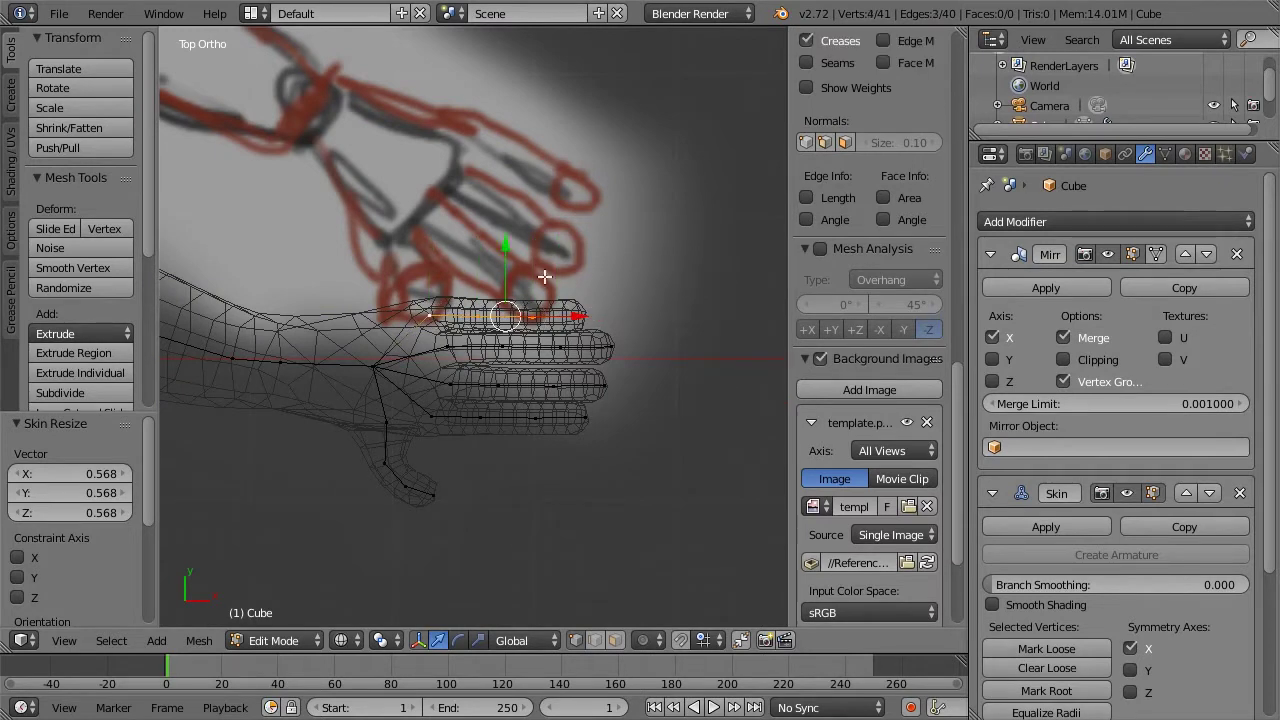
{"action": "key", "text": "x"}
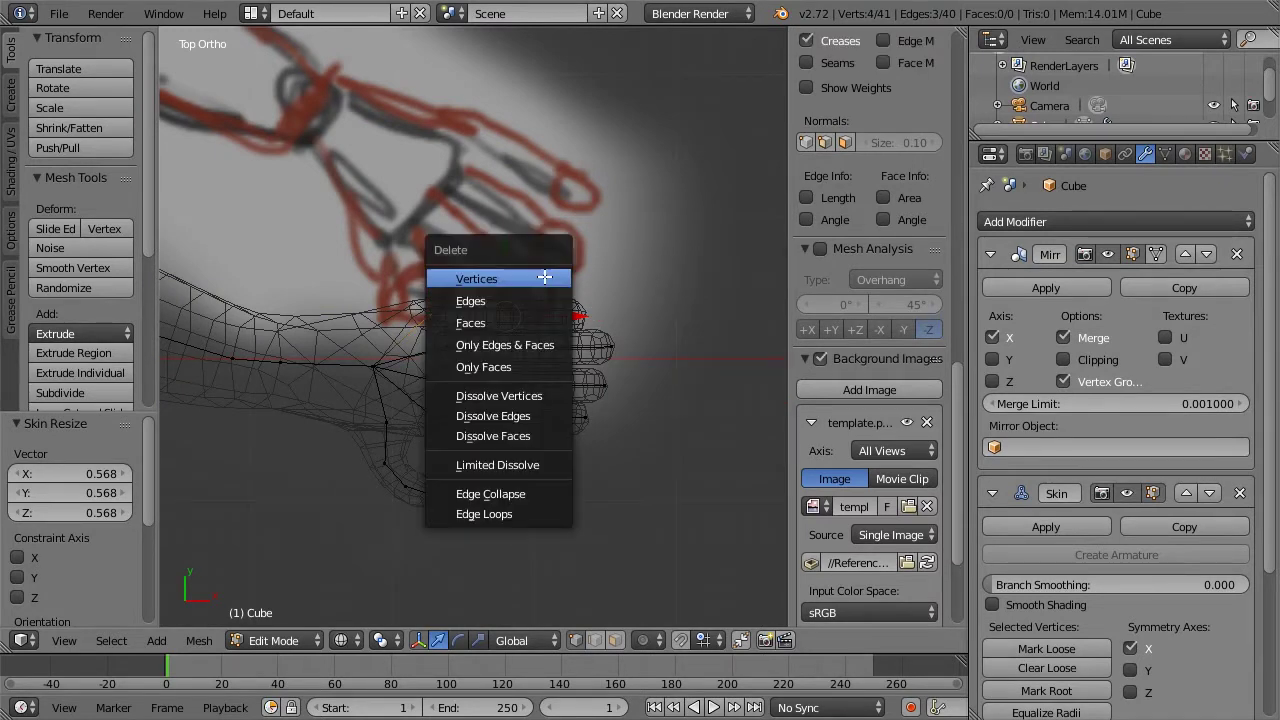
{"action": "left_click", "coordinate": [544, 276]}
Select the four vertices of the outermost finger opposite the thumb and move them about -0.127 in X and 0.106 in Y
{"action": "right_click", "coordinate": [452, 344]}
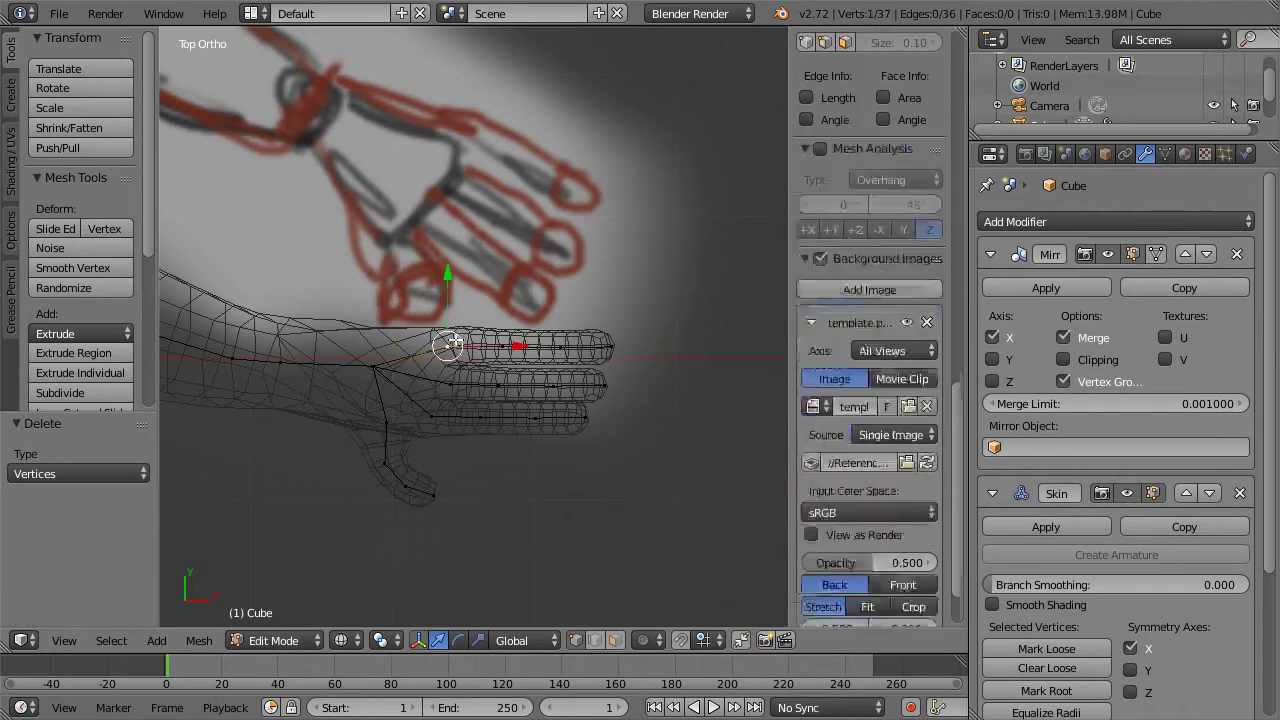
{"action": "right_click", "coordinate": [502, 348], "text": "shift"}
{"action": "right_click", "coordinate": [607, 348], "text": "ctrl"}
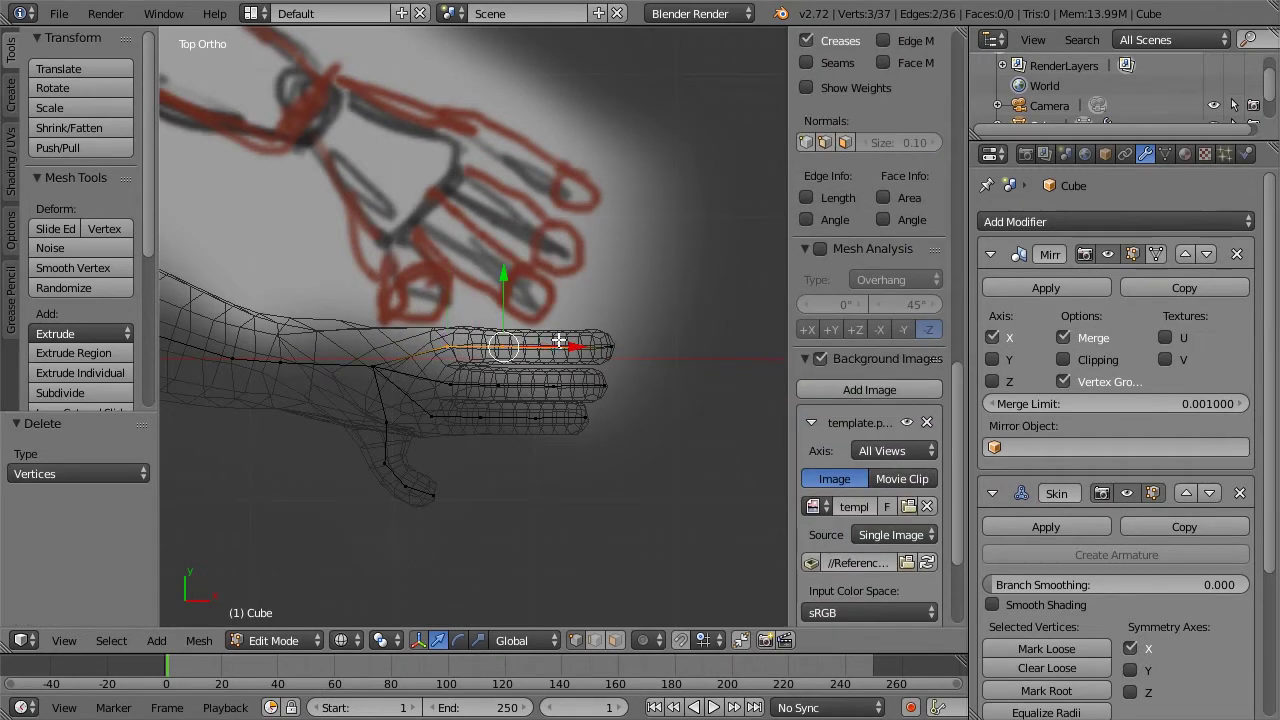
{"action": "key", "text": "g"}
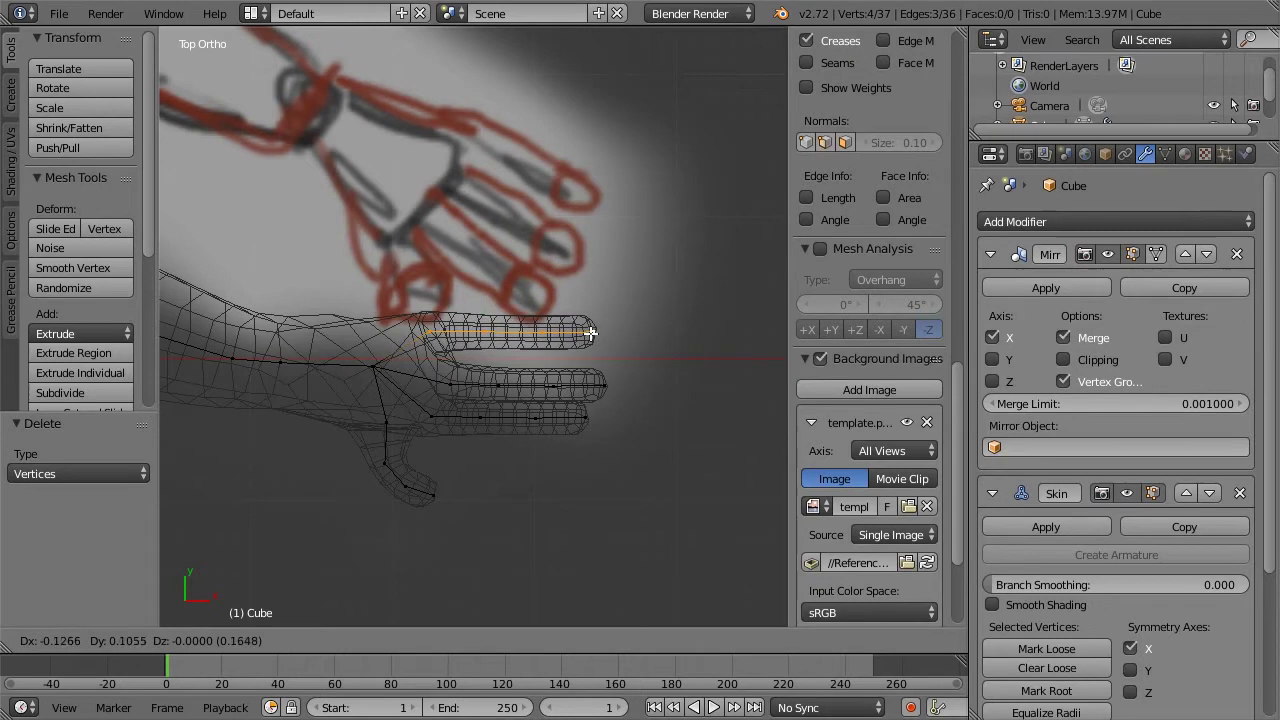
{"action": "left_click", "coordinate": [585, 333]}
Shorten the outermost finger by pulling its joints toward the palm, moving the tip vertex -0.190 in X and 0.014 in Y
{"action": "right_click", "coordinate": [590, 332]}
{"action": "key", "text": "g"}
{"action": "left_click", "coordinate": [567, 334]}
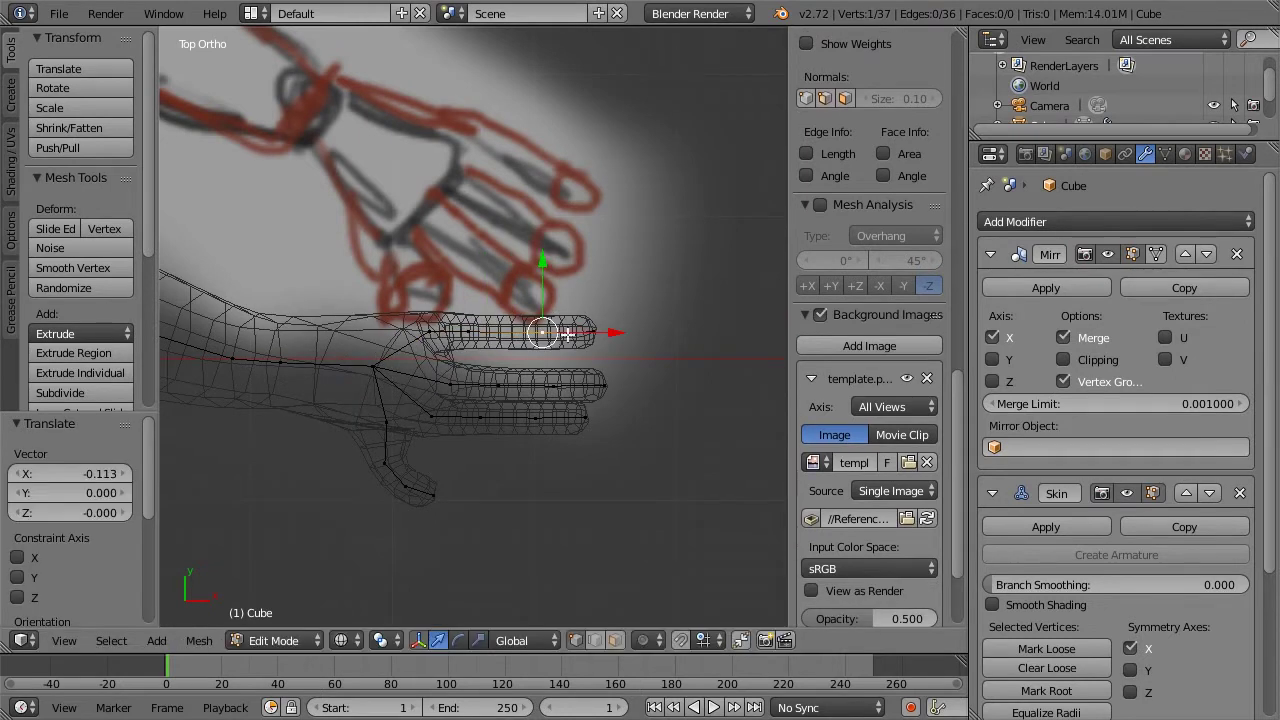
{"action": "key", "text": "g"}
{"action": "left_click", "coordinate": [583, 333]}
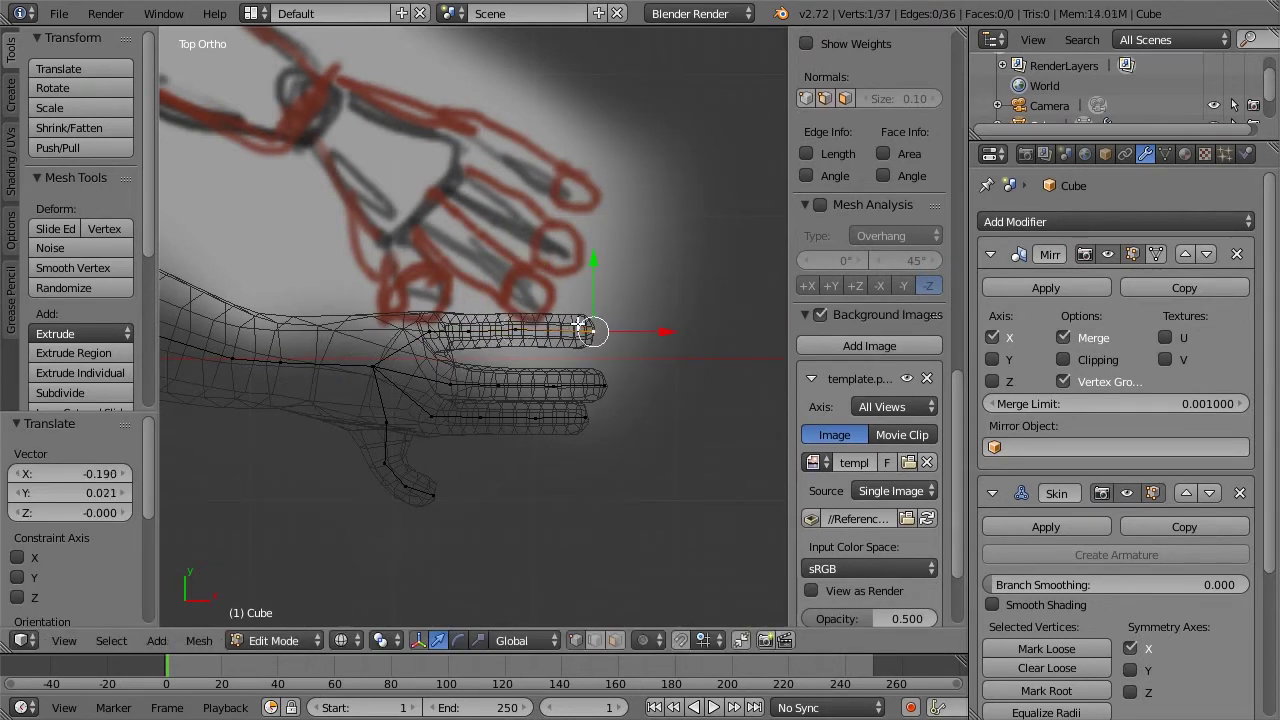
{"action": "key", "text": "g"}
{"action": "left_click", "coordinate": [551, 323]}
Move the whole shortened outer finger 0.070 in X and -0.070 in Y
{"action": "right_click", "coordinate": [531, 327], "text": "alt"}
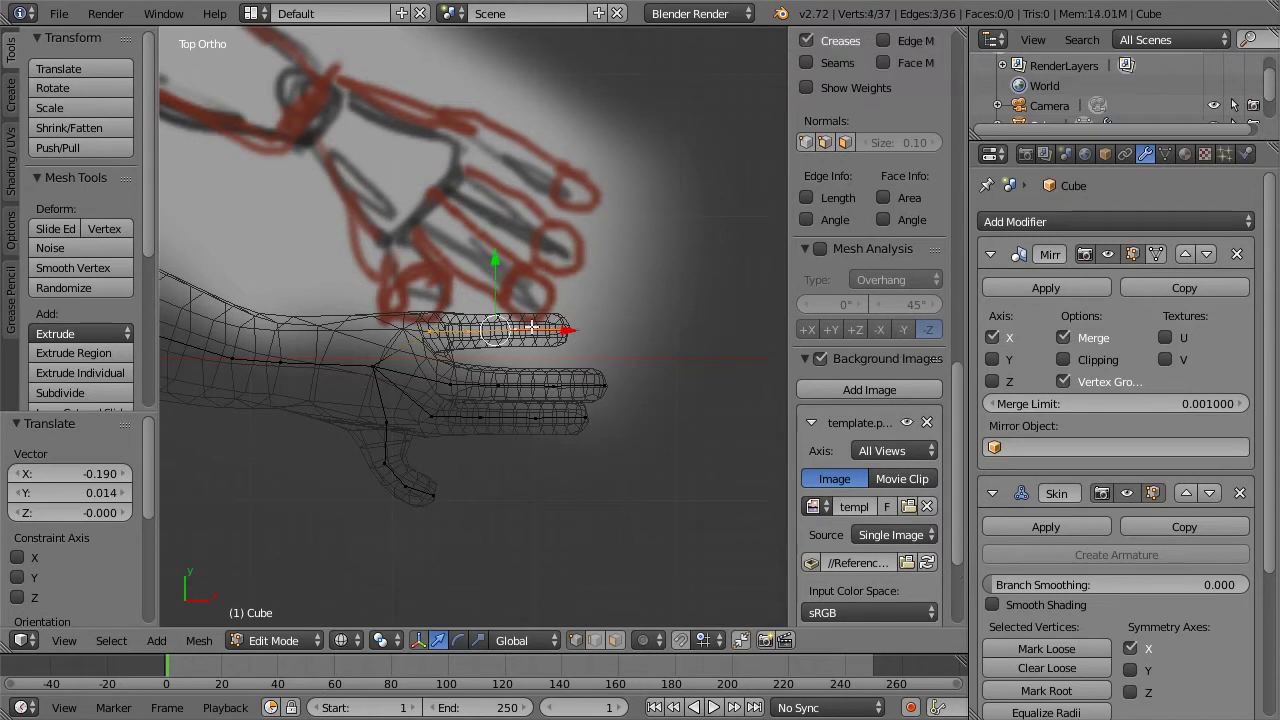
{"action": "key", "text": "g"}
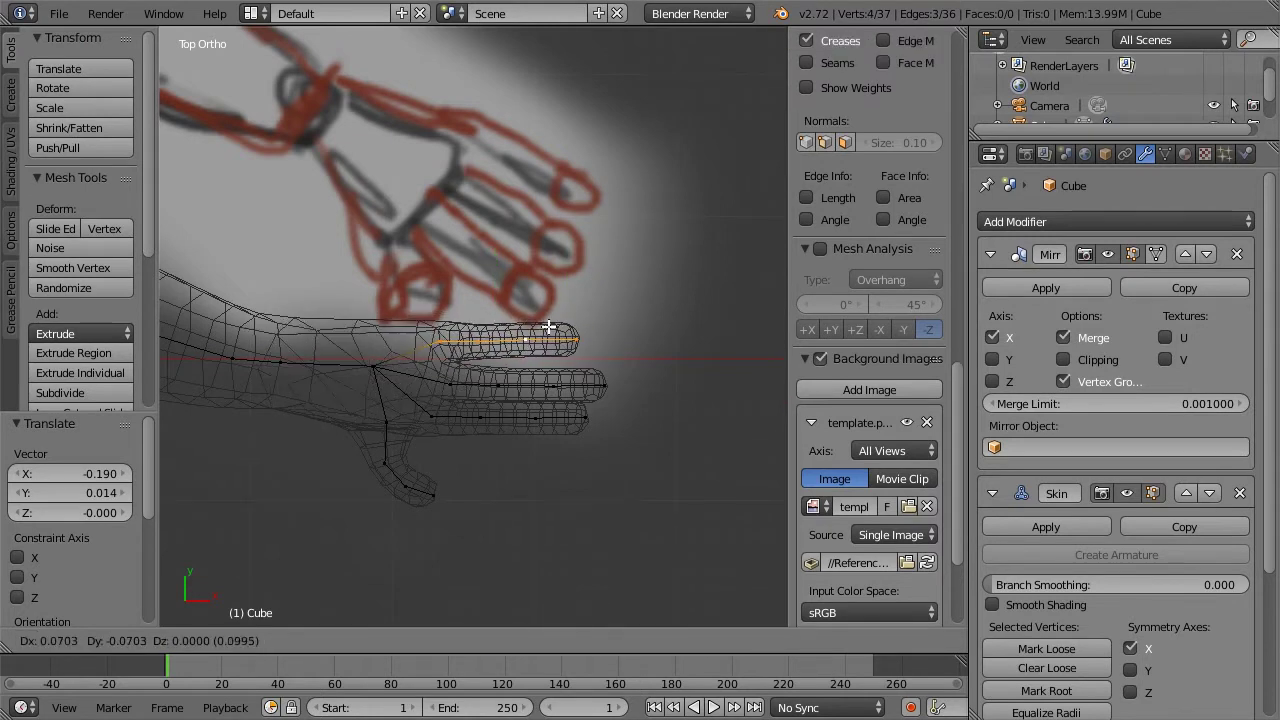
{"action": "left_click", "coordinate": [501, 365]}
Rotate the four vertices of the finger nearest the thumb by 6.539° in the top view
{"action": "right_click", "coordinate": [501, 372], "text": "alt"}
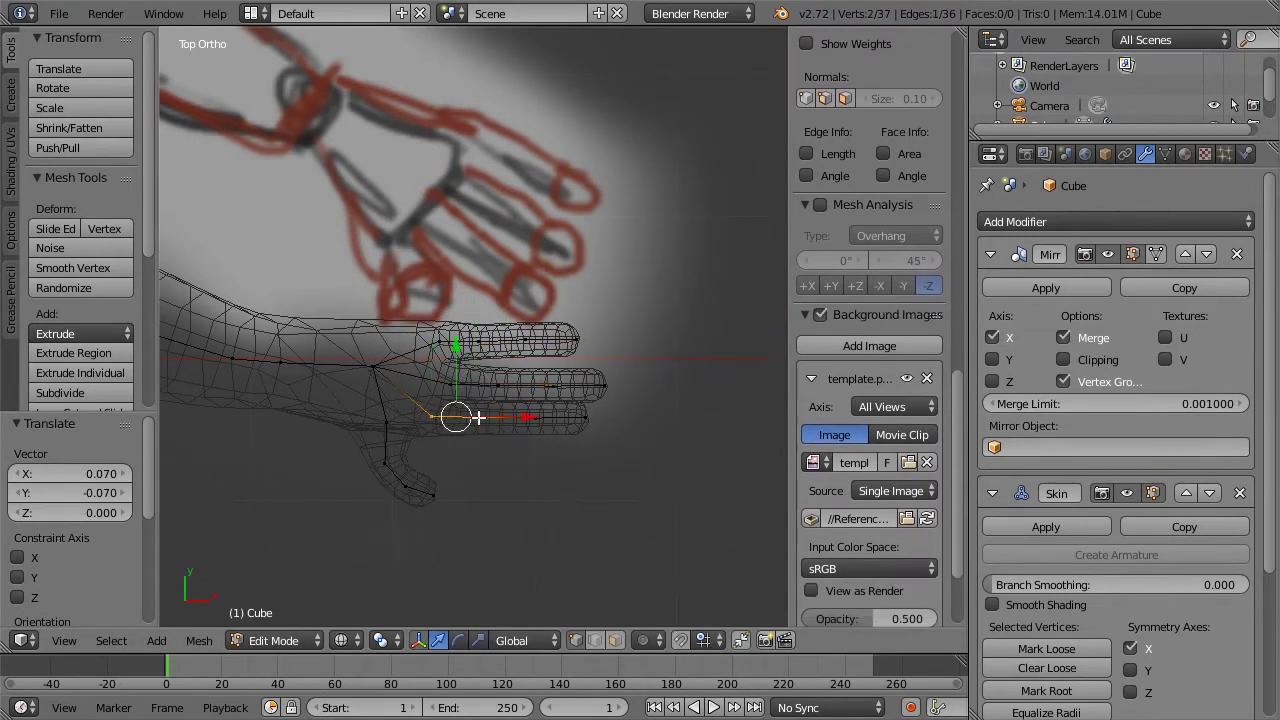
{"action": "right_click", "coordinate": [551, 417], "text": "alt"}
{"action": "right_click", "coordinate": [590, 420], "text": "shift"}
{"action": "key", "text": "r"}
{"action": "left_click", "coordinate": [614, 431]}
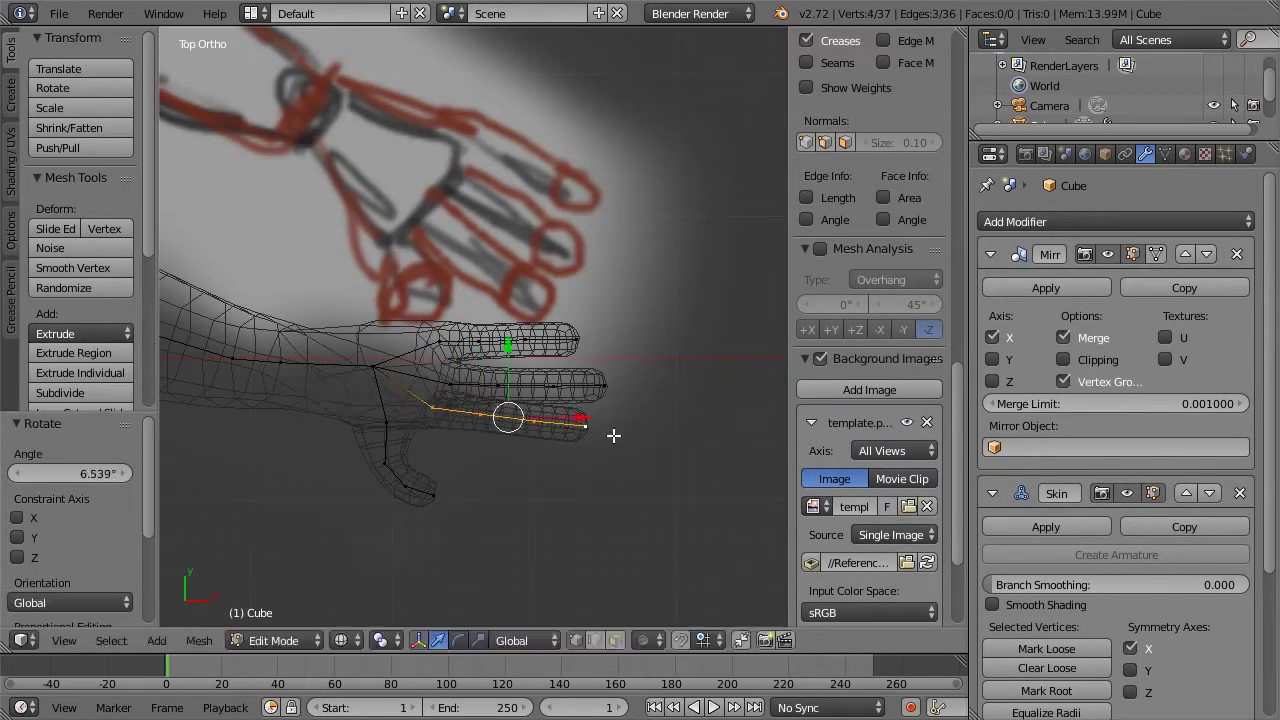
Move the rotated finger 0.028 in X and -0.127 in Y, with a final -0.007 nudge in X
{"action": "key", "text": "g"}
{"action": "left_click", "coordinate": [614, 451]}
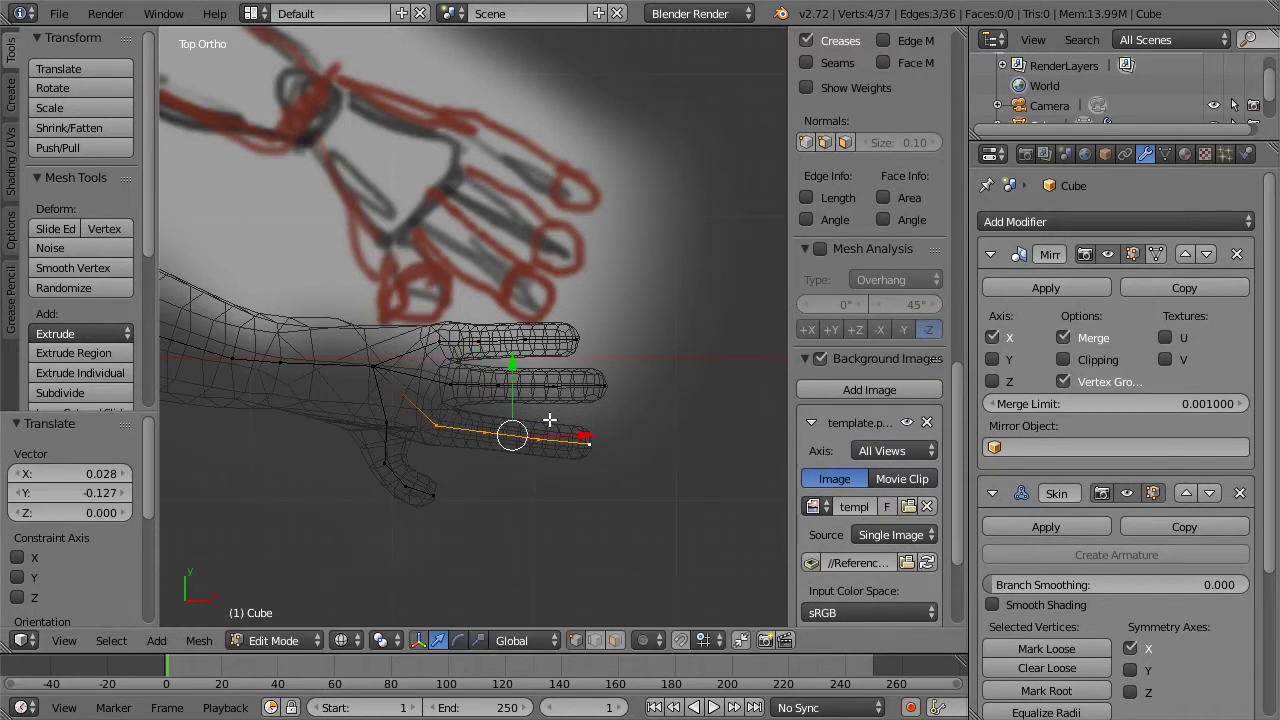
{"action": "key", "text": "g"}
{"action": "left_click", "coordinate": [586, 420]}
Move the four vertices of the middle finger 0.014 in both X and Y to space it between its neighbours
{"action": "right_click", "coordinate": [452, 380]}
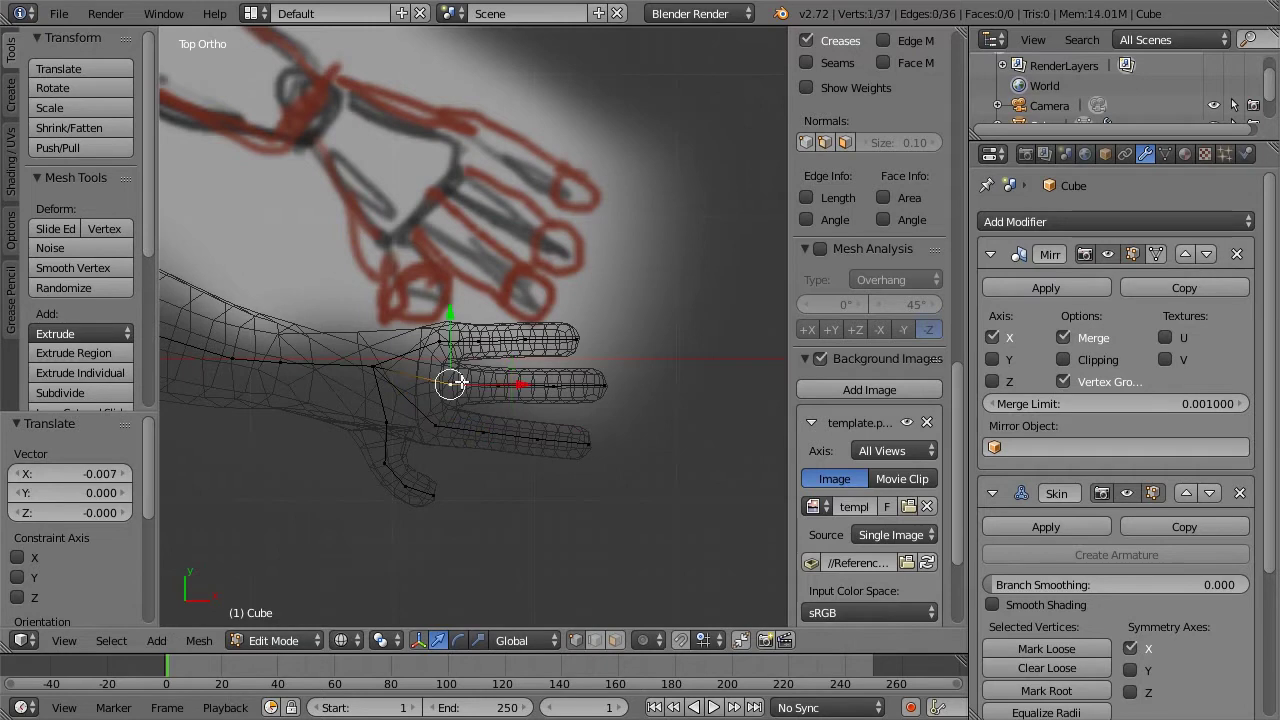
{"action": "right_click", "coordinate": [592, 385], "text": "shift"}
{"action": "key", "text": "g"}
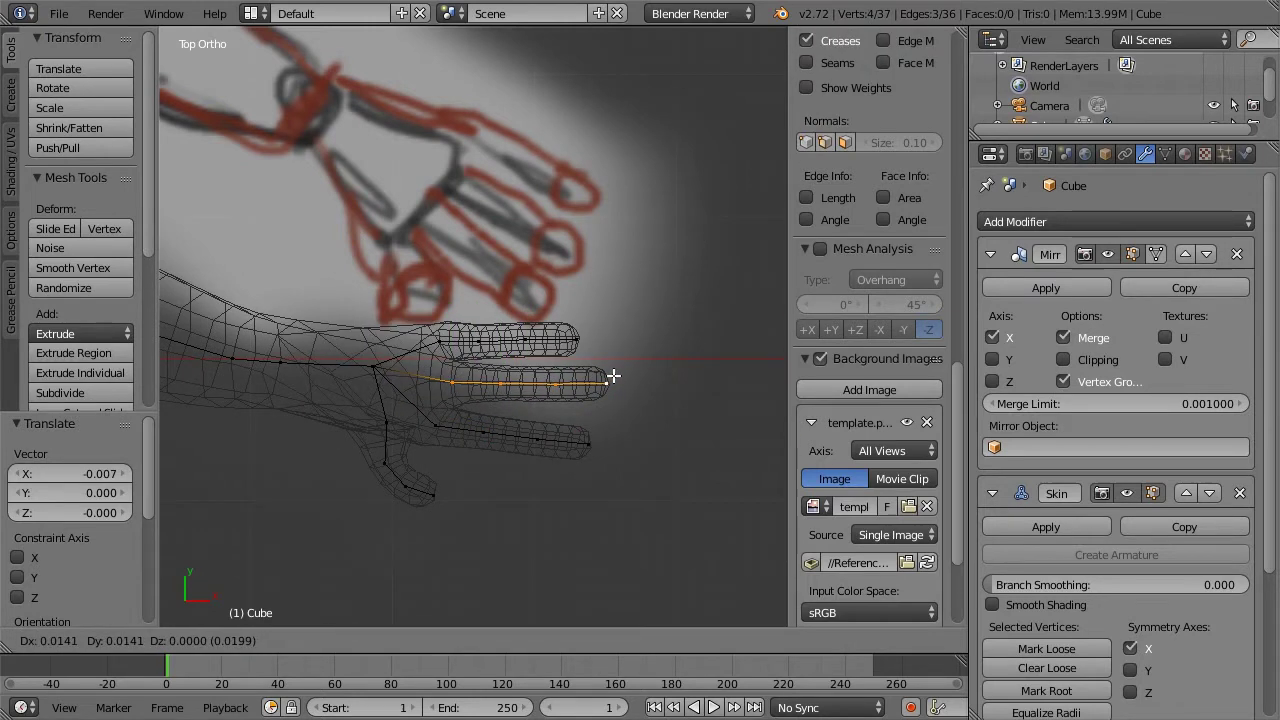
{"action": "left_click", "coordinate": [612, 376]}
Examine the three-fingered hand and the whole body in solid shading, and compare the body with the template in the front view
{"action": "key", "text": "z"}
{"action": "mouse_move", "coordinate": [566, 409]}
{"action": "middle_mouse_down"}
{"action": "mouse_move", "coordinate": [418, 355]}
{"action": "mouse_move", "coordinate": [330, 250]}
{"action": "middle_mouse_up"}
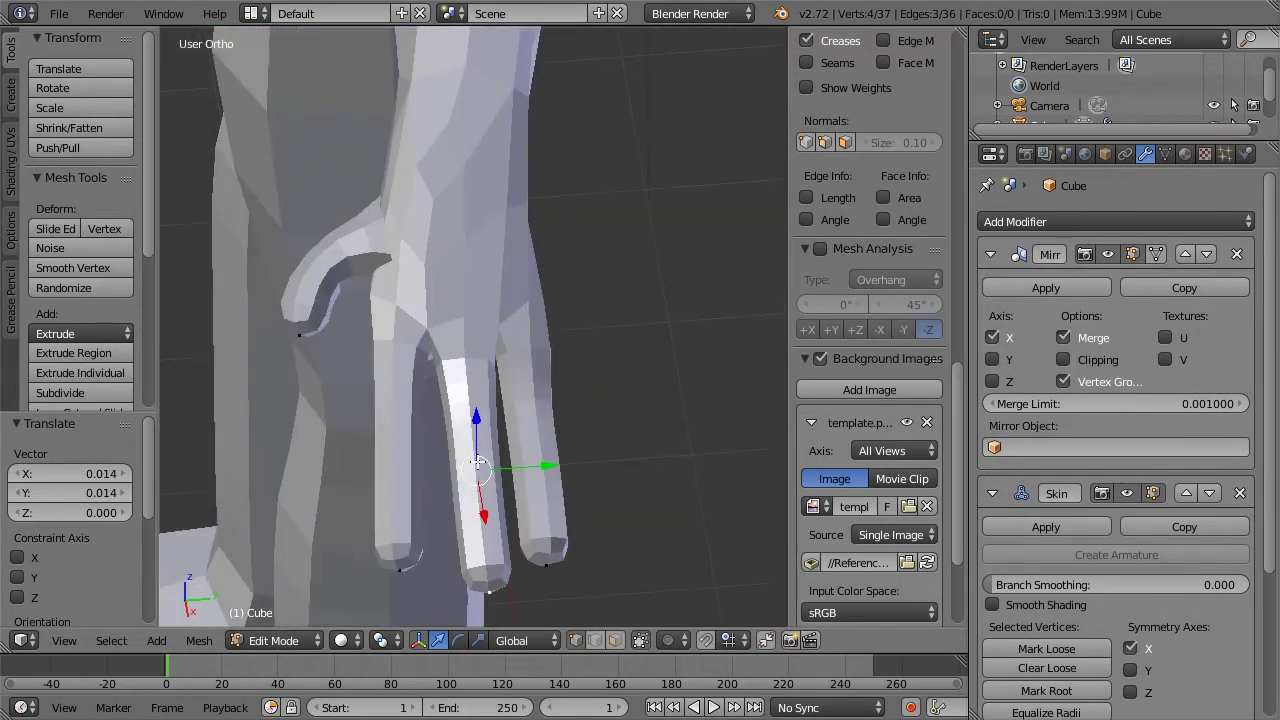
{"action": "middle_click_drag", "start_coordinate": [549, 307], "coordinate": [463, 208]}
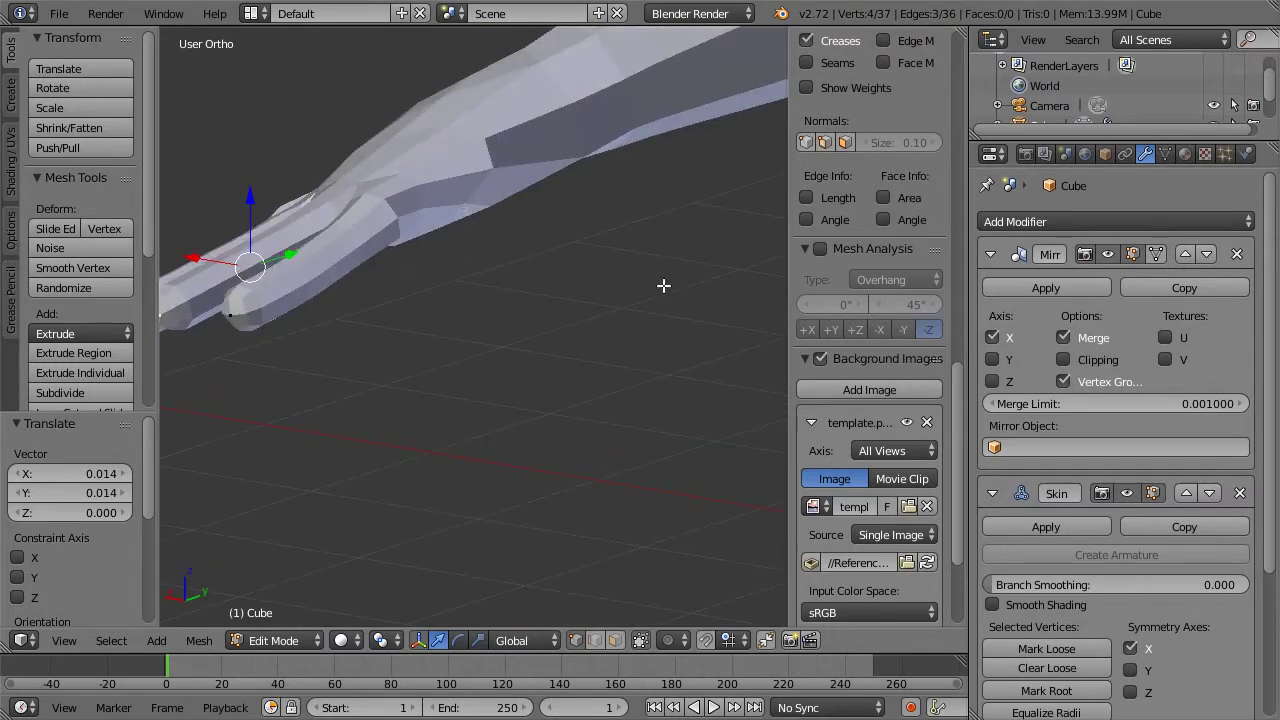
{"action": "scroll", "coordinate": [663, 285], "scroll_direction": "down", "scroll_amount": 8}
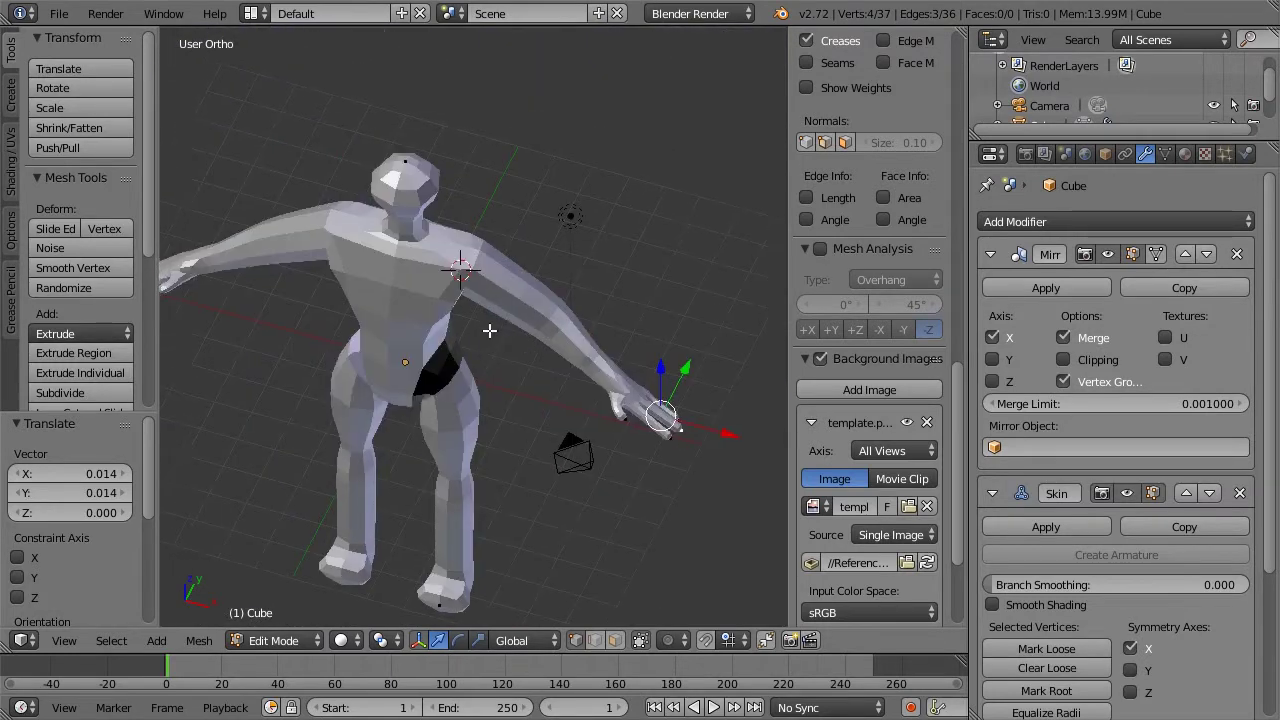
{"action": "key", "text": "KP_1"}
{"action": "scroll", "coordinate": [523, 240], "scroll_direction": "down", "scroll_amount": 2}
{"action": "middle_click_drag", "start_coordinate": [523, 240], "coordinate": [610, 347]}
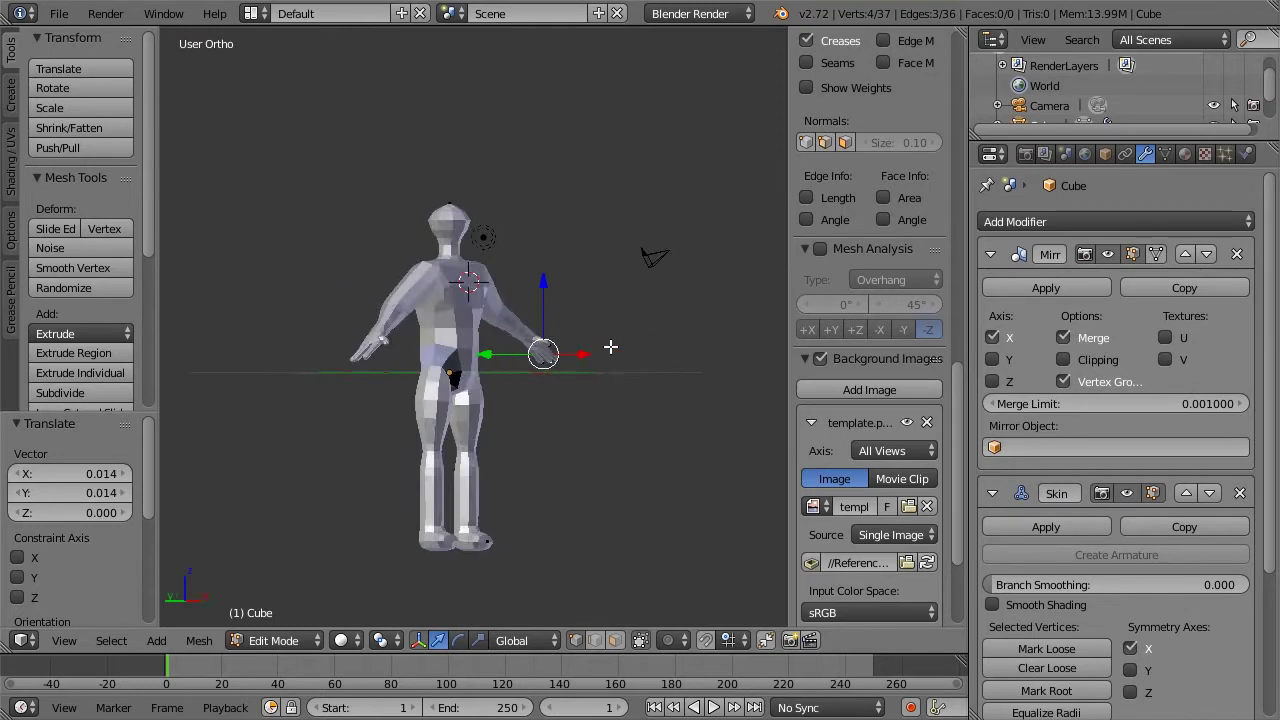
{"action": "key", "text": "KP_1"}
{"action": "key", "text": "z"}
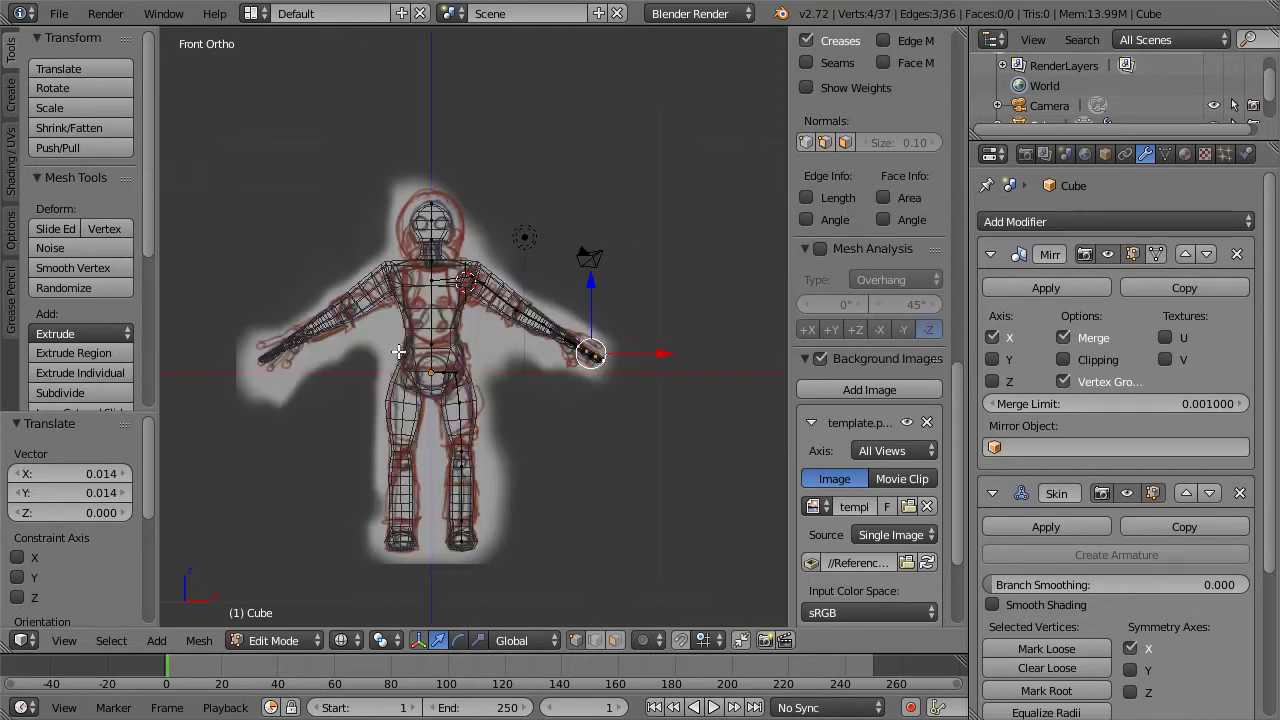
{"action": "scroll", "coordinate": [396, 352], "scroll_direction": "up", "scroll_amount": 4}
{"action": "middle_click_drag", "start_coordinate": [506, 380], "coordinate": [525, 340], "text": "shift"}
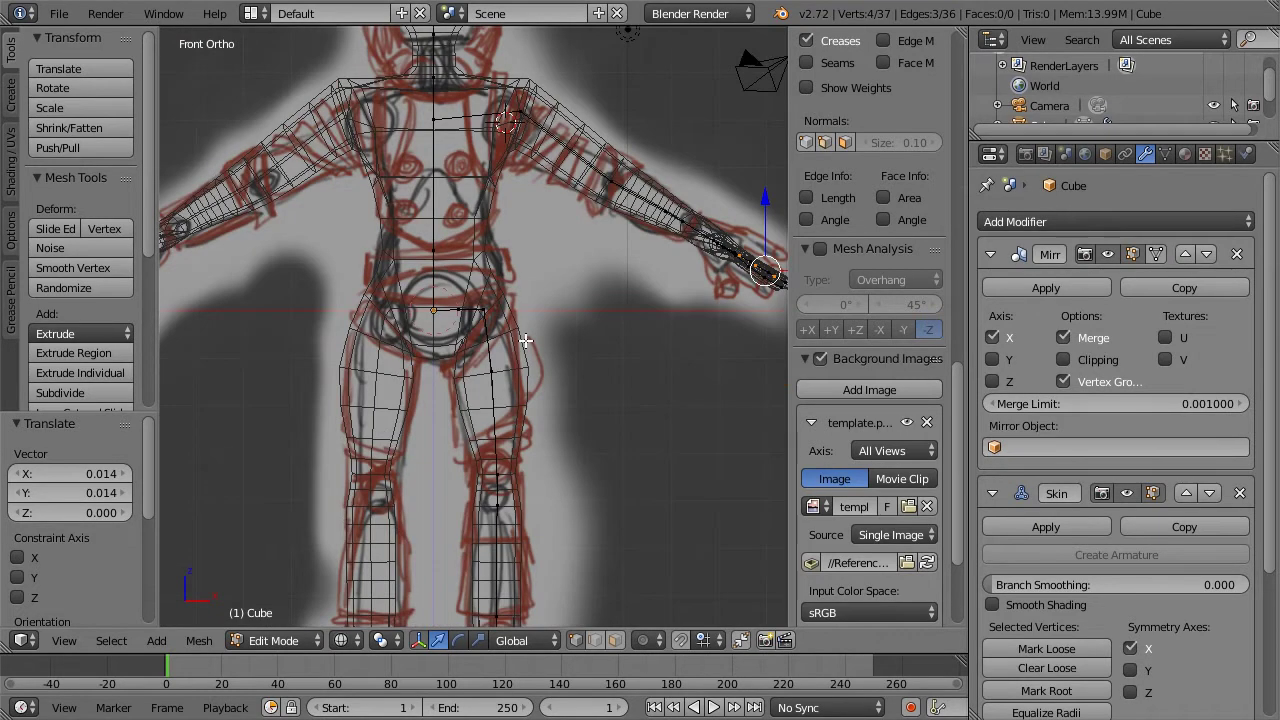
{"action": "key", "text": "z"}
{"action": "scroll", "coordinate": [565, 326], "scroll_direction": "down", "scroll_amount": 1}
{"action": "middle_click_drag", "start_coordinate": [565, 288], "coordinate": [594, 411], "text": "shift"}
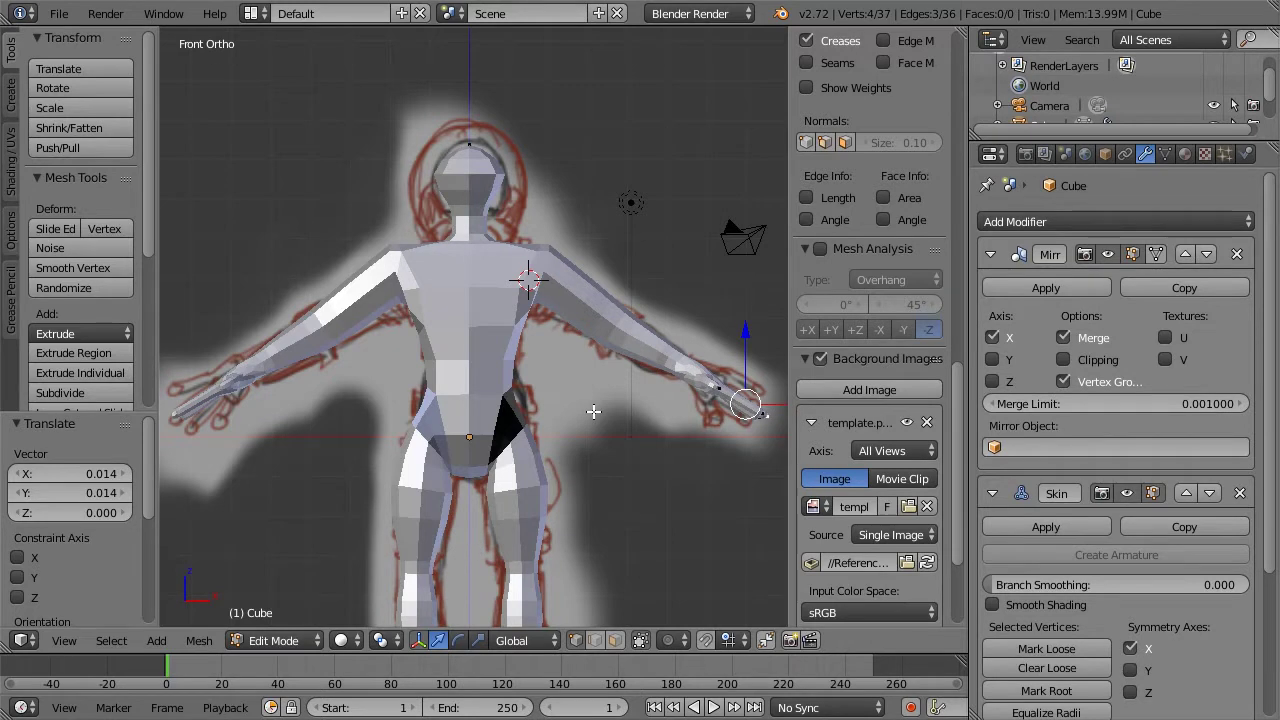
Examine the shape of the chest and shoulders from an angle and from the front, including in Object Mode
{"action": "mouse_move", "coordinate": [502, 202]}
{"action": "middle_mouse_down"}
{"action": "mouse_move", "coordinate": [529, 271]}
{"action": "mouse_move", "coordinate": [523, 294]}
{"action": "mouse_move", "coordinate": [586, 200]}
{"action": "mouse_move", "coordinate": [523, 226]}
{"action": "mouse_move", "coordinate": [334, 200]}
{"action": "middle_mouse_up"}
{"action": "scroll", "coordinate": [531, 263], "scroll_direction": "up", "scroll_amount": 3}
{"action": "key", "text": "z"}
{"action": "scroll", "coordinate": [334, 200], "scroll_direction": "up", "scroll_amount": 4}
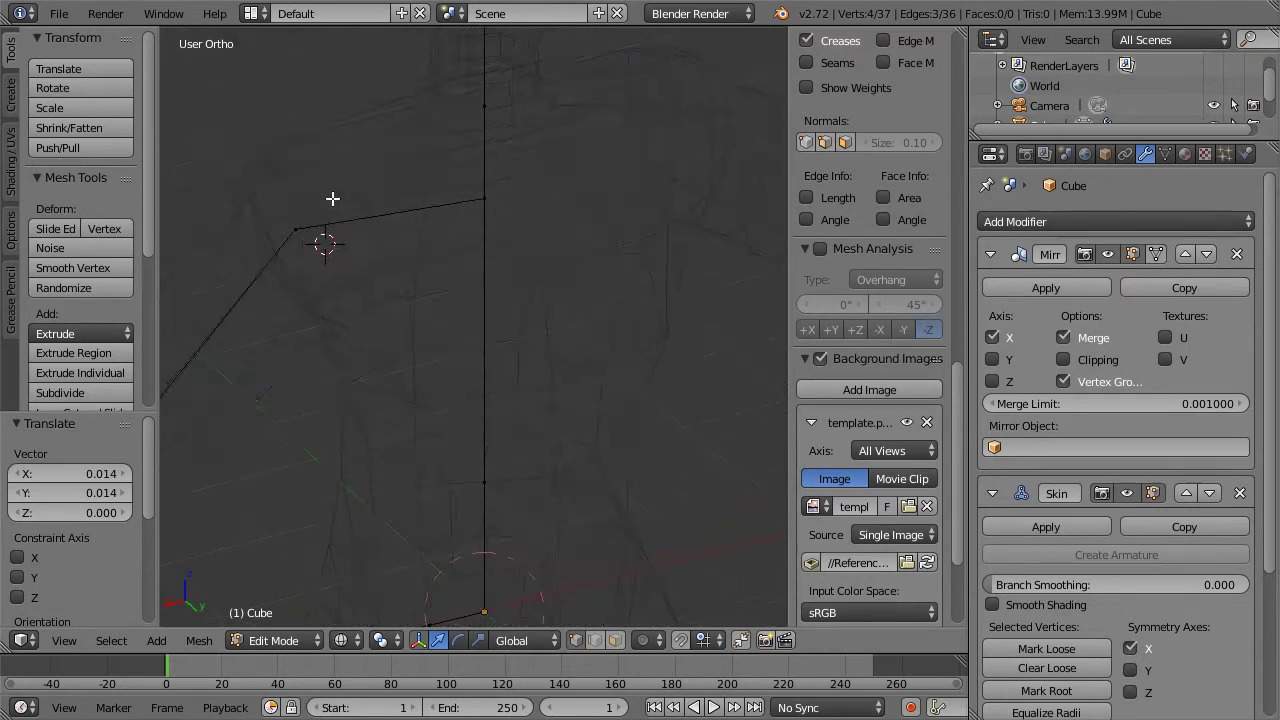
{"action": "key", "text": "z"}
{"action": "scroll", "coordinate": [360, 183], "scroll_direction": "down", "scroll_amount": 3}
{"action": "key", "text": "Tab"}
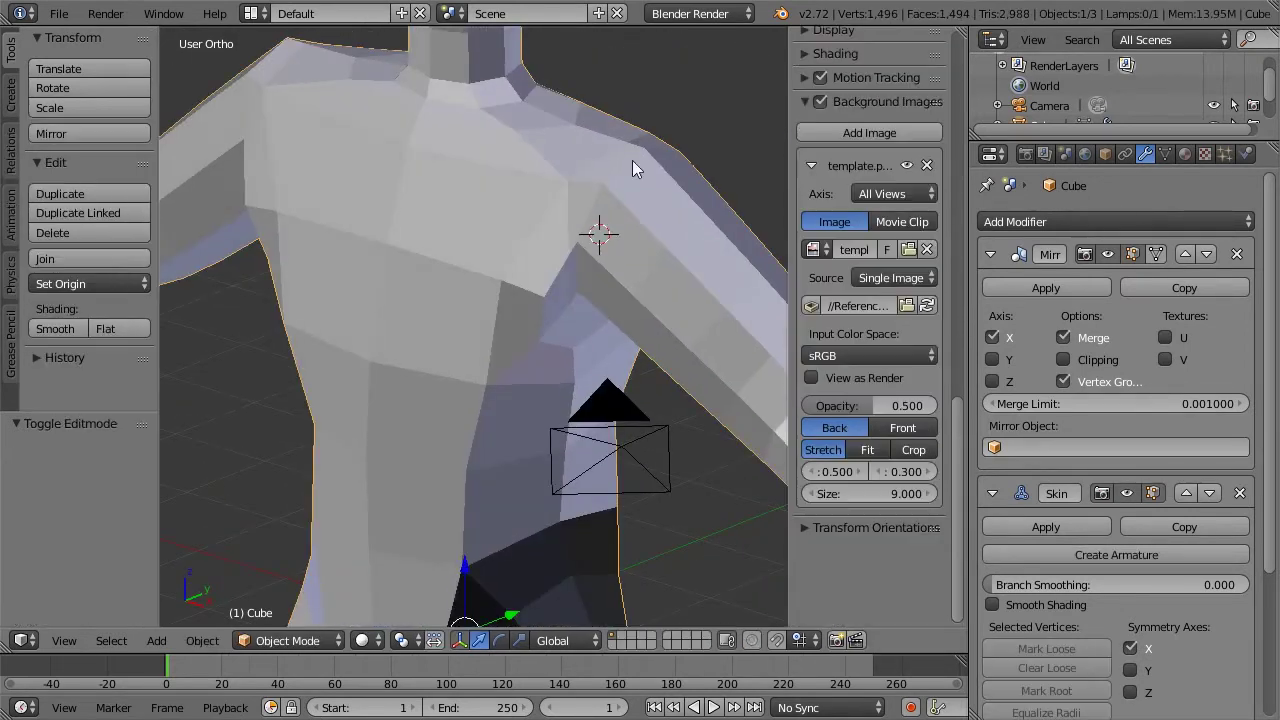
{"action": "key", "text": "z"}
{"action": "key", "text": "KP_1"}
{"action": "key", "text": "z"}
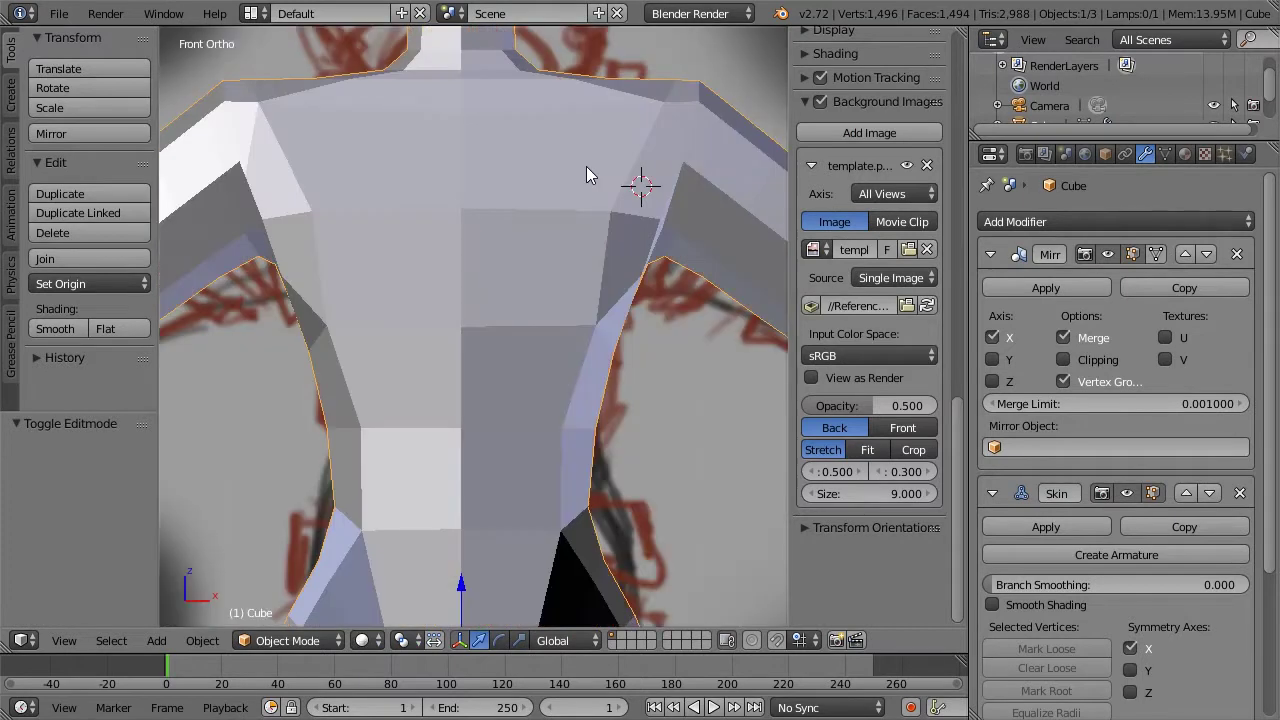
Subdivide the edge between the upper chest vertex and the shoulder vertex with one cut
{"action": "key", "text": "Tab"}
{"action": "key", "text": "z"}
{"action": "right_click", "coordinate": [463, 181]}
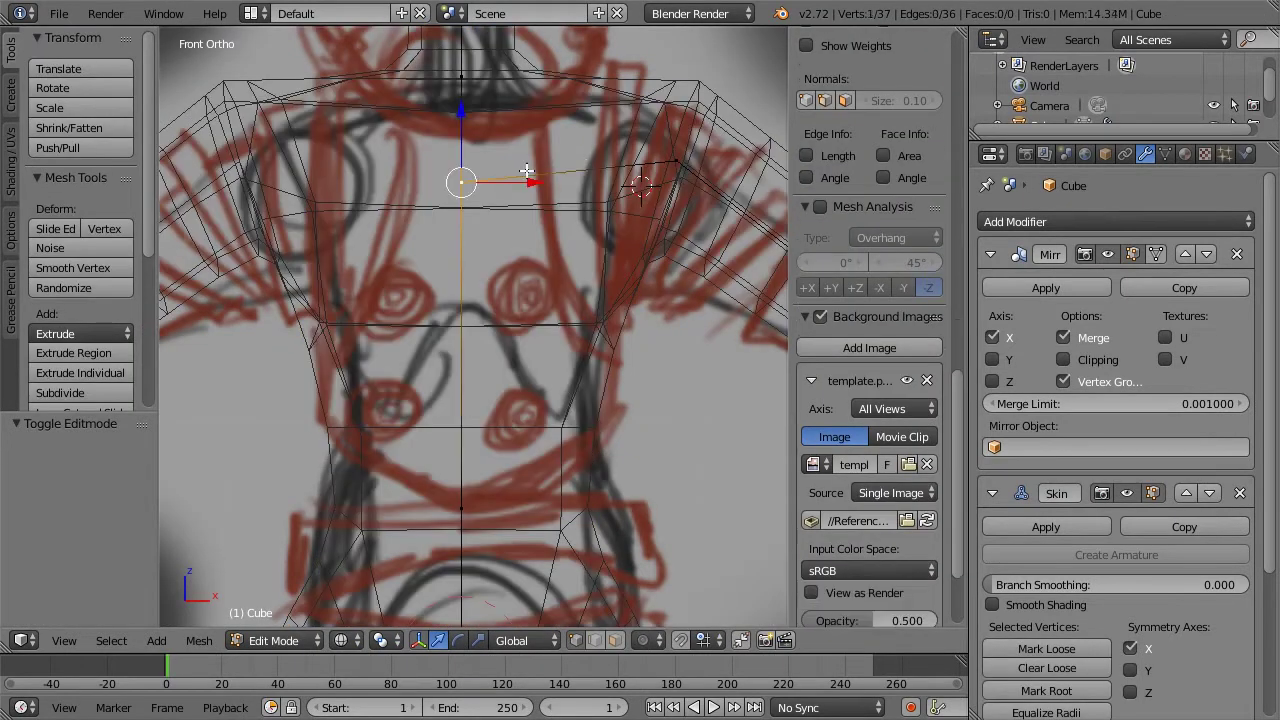
{"action": "right_click", "coordinate": [677, 158]}
{"action": "right_click", "coordinate": [476, 177]}
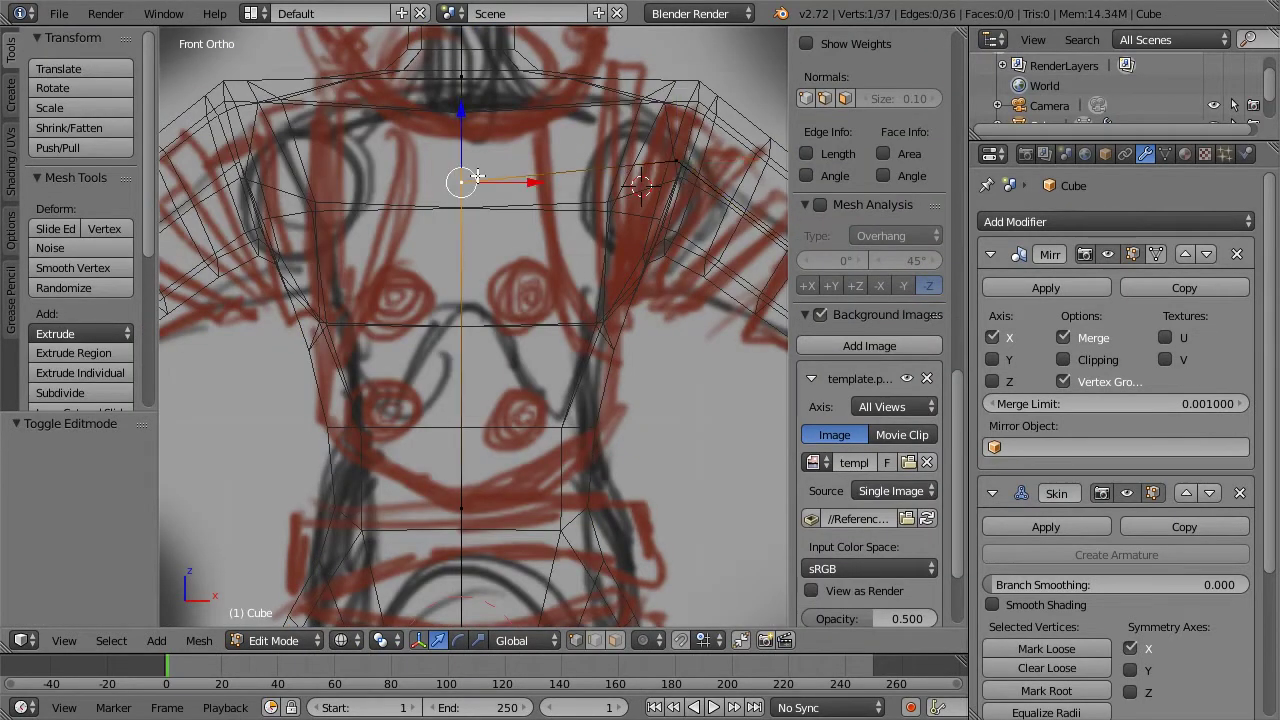
{"action": "right_click", "coordinate": [676, 163], "text": "shift"}
{"action": "key", "text": "w"}
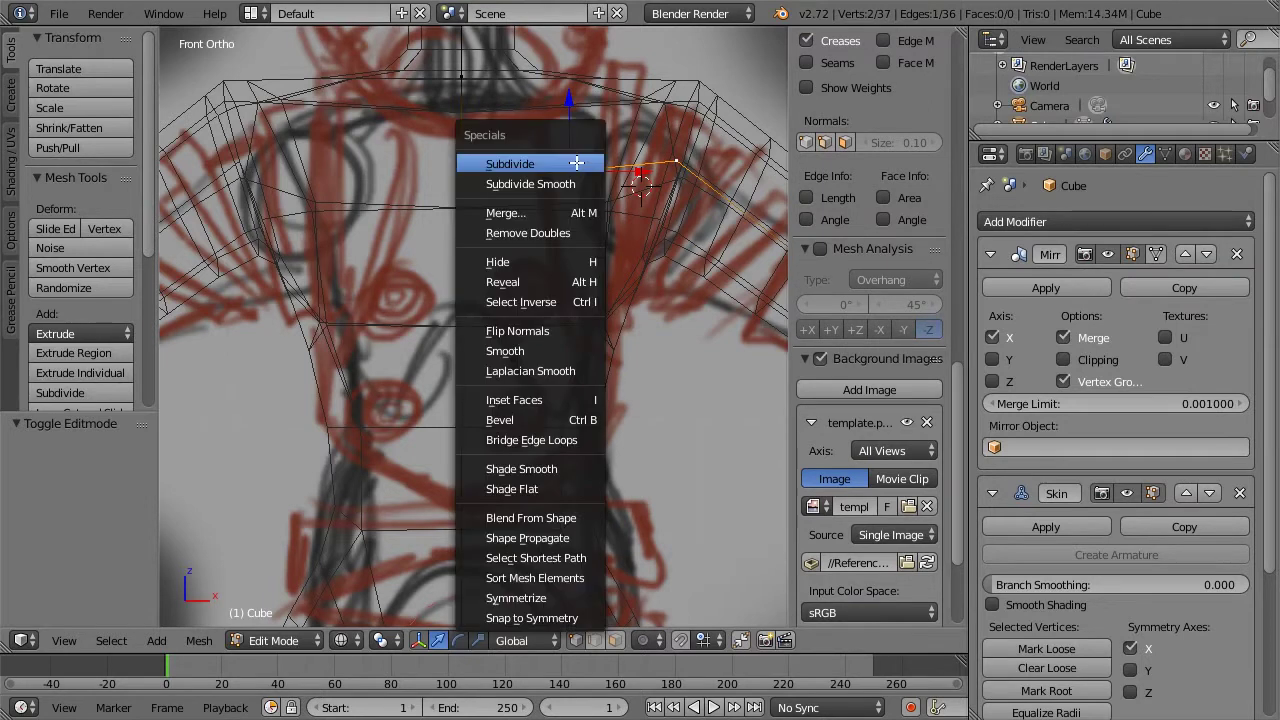
{"action": "left_click", "coordinate": [568, 162]}
Compare the subdivided shoulders with the template in wireframe and solid shading
{"action": "scroll", "coordinate": [566, 165], "scroll_direction": "down", "scroll_amount": 2}
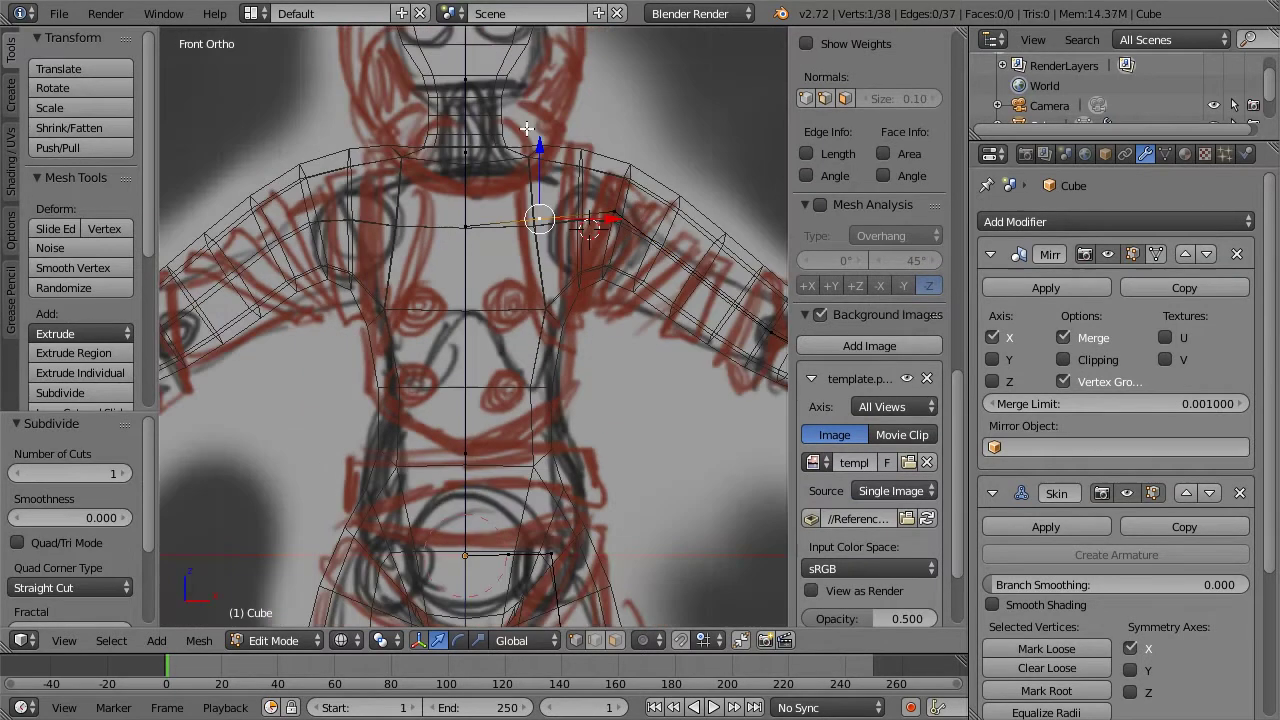
{"action": "key", "text": "z"}
{"action": "scroll", "coordinate": [630, 212], "scroll_direction": "down", "scroll_amount": 2}
{"action": "key", "text": "z"}
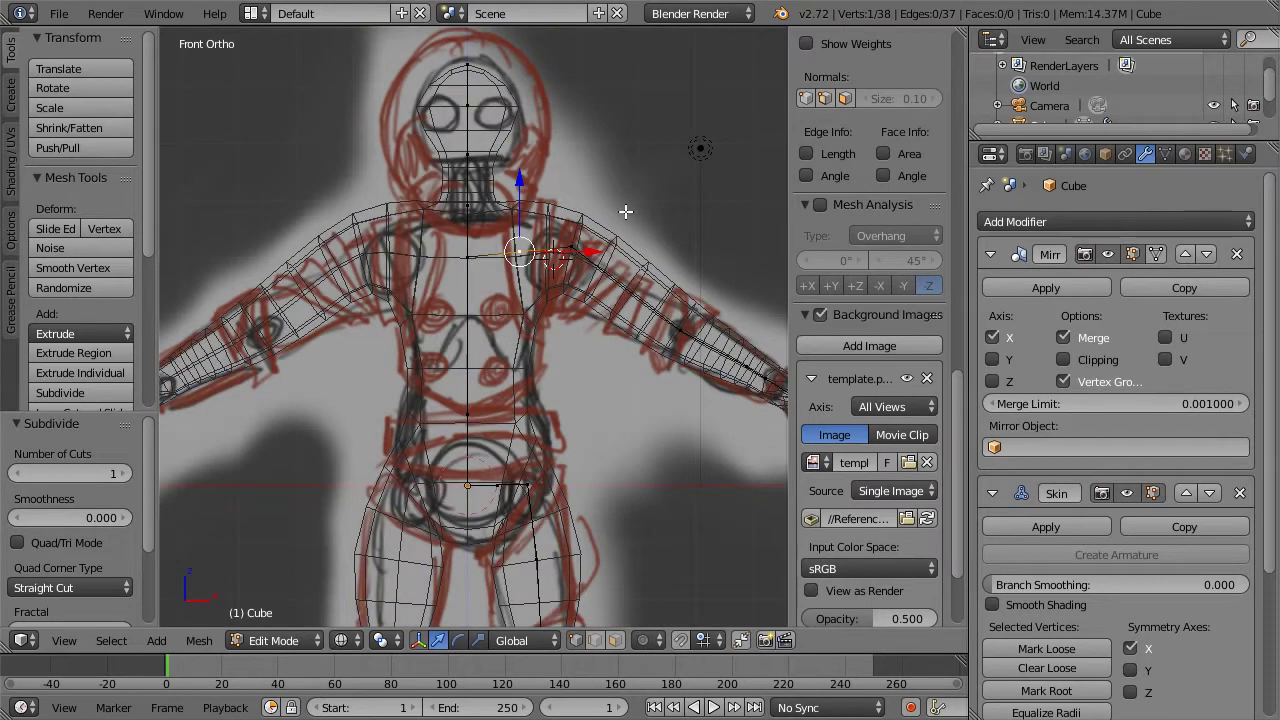
{"action": "scroll", "coordinate": [570, 205], "scroll_direction": "up", "scroll_amount": 2}
{"action": "scroll", "coordinate": [567, 202], "scroll_direction": "down", "scroll_amount": 2}
{"action": "key", "text": "z"}
{"action": "scroll", "coordinate": [483, 226], "scroll_direction": "up", "scroll_amount": 2}
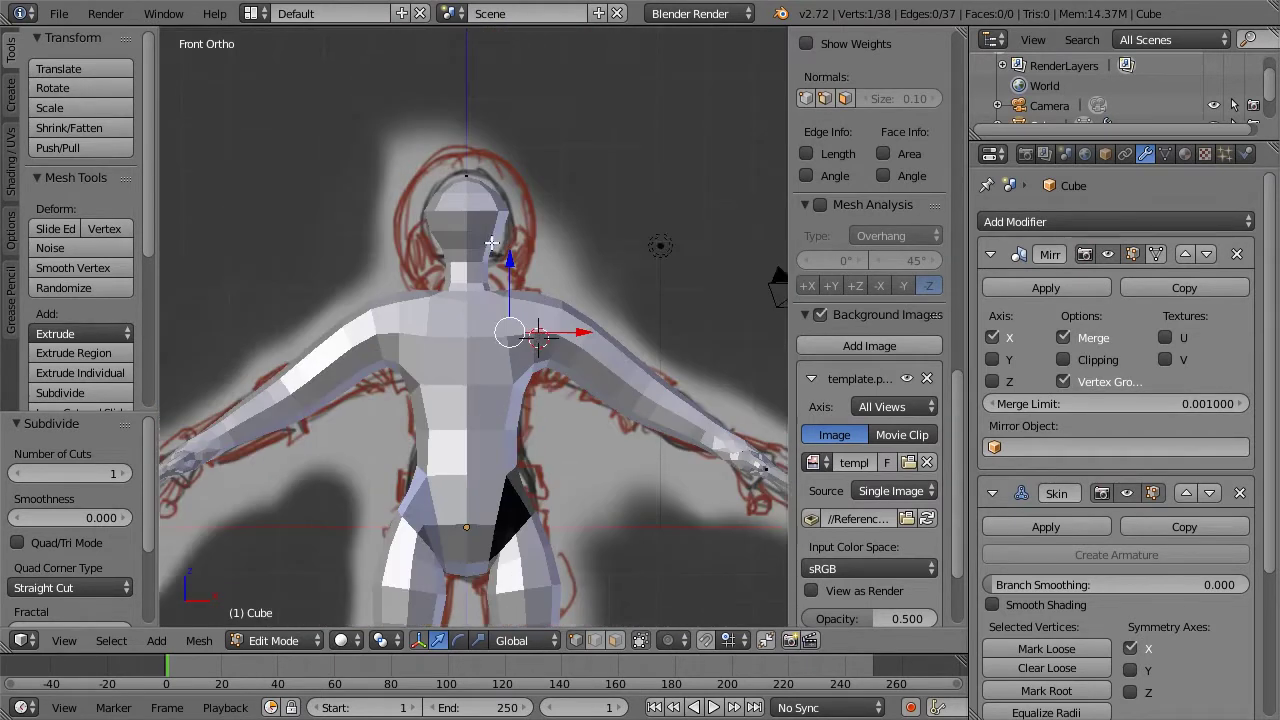
Move the top-of-neck vertex -0.182 in Z and scale its skin radius by 1.383
{"action": "key", "text": "z"}
{"action": "right_click", "coordinate": [461, 173]}
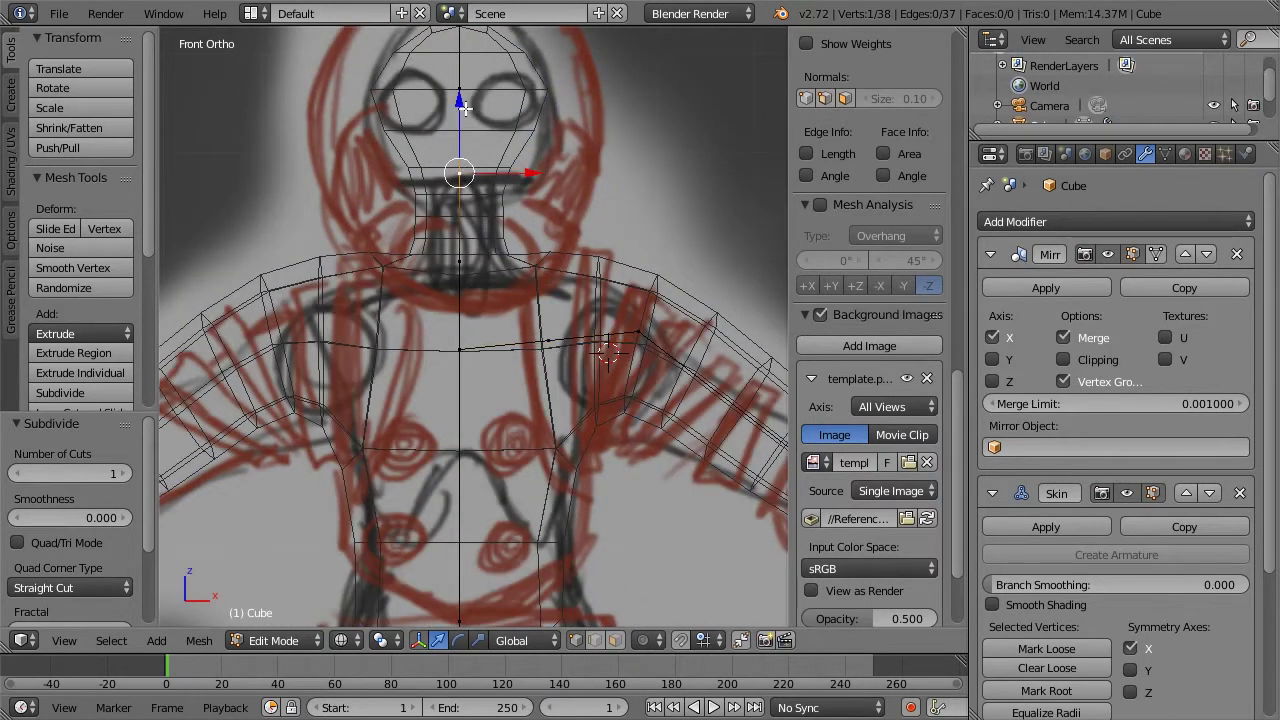
{"action": "key", "text": "g"}
{"action": "key", "text": "z"}
{"action": "left_click", "coordinate": [504, 147]}
{"action": "key", "text": "s"}
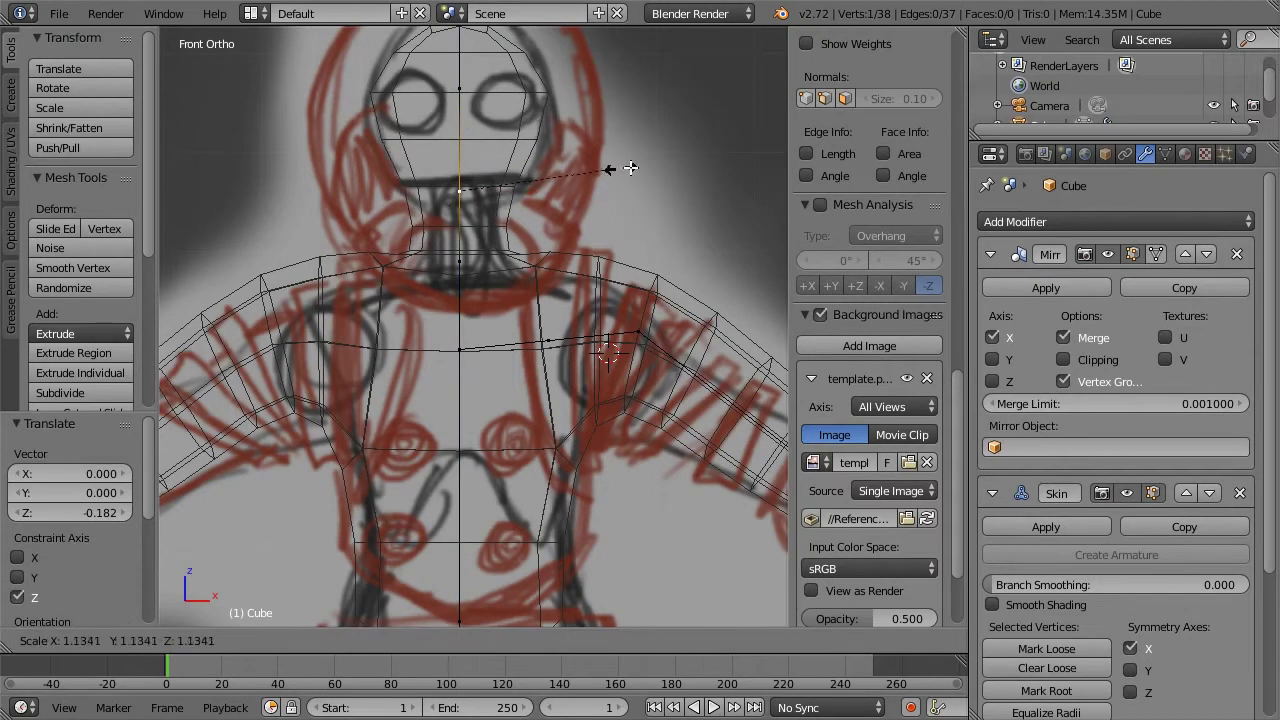
{"action": "left_click", "coordinate": [662, 166]}
Move the neck-base vertex 0.233 in Z and scale its skin radius by 0.597
{"action": "right_click", "coordinate": [451, 256]}
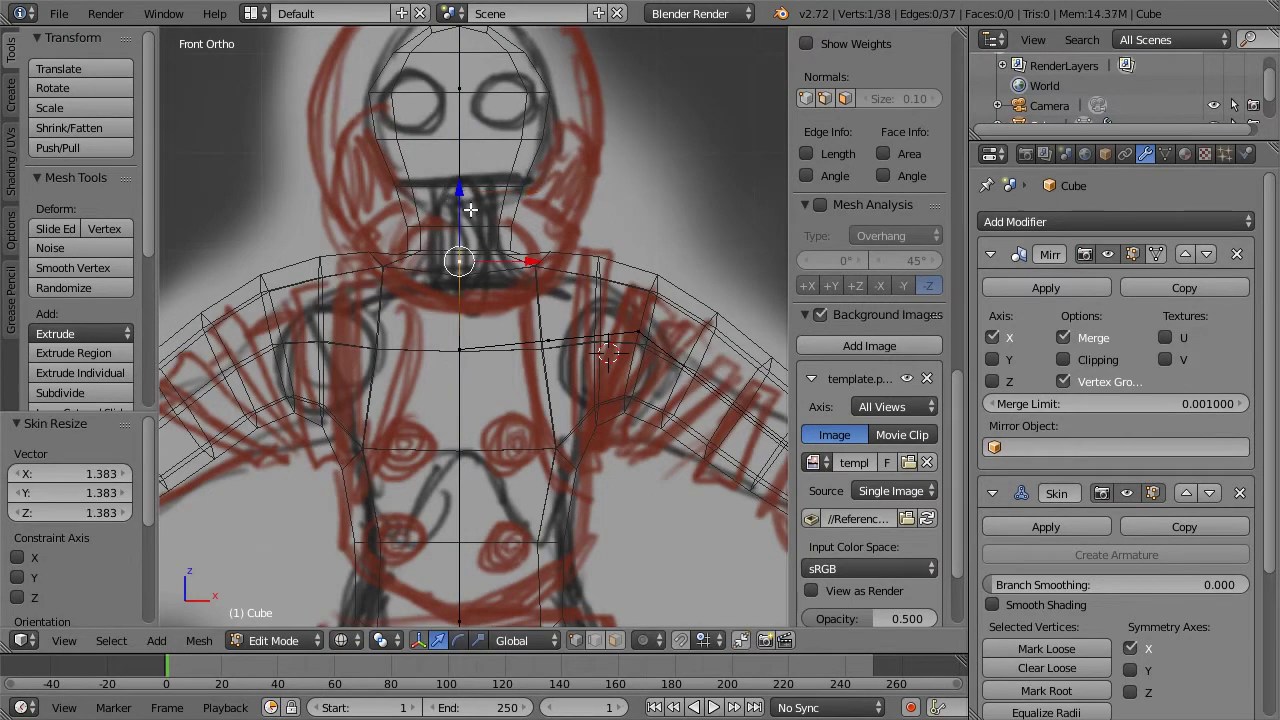
{"action": "left_click", "coordinate": [466, 205]}
{"action": "key", "text": "g"}
{"action": "key", "text": "z"}
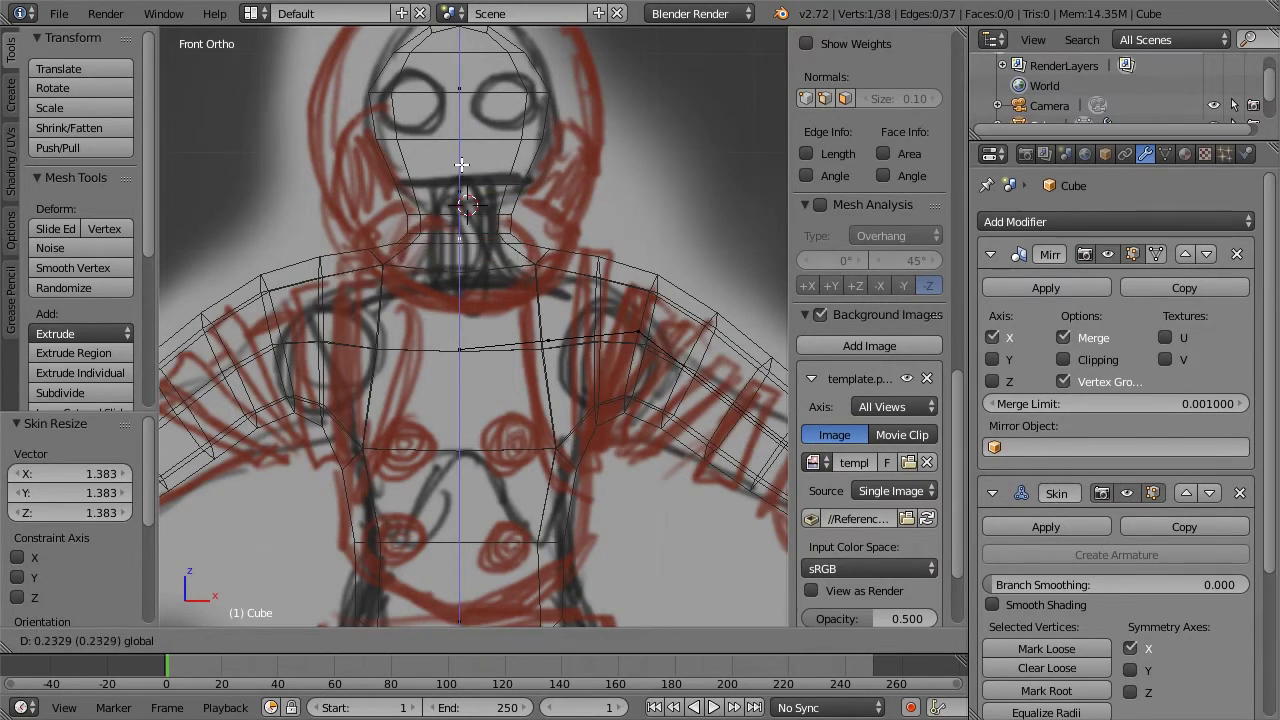
{"action": "left_click", "coordinate": [460, 172]}
{"action": "key", "text": "s"}
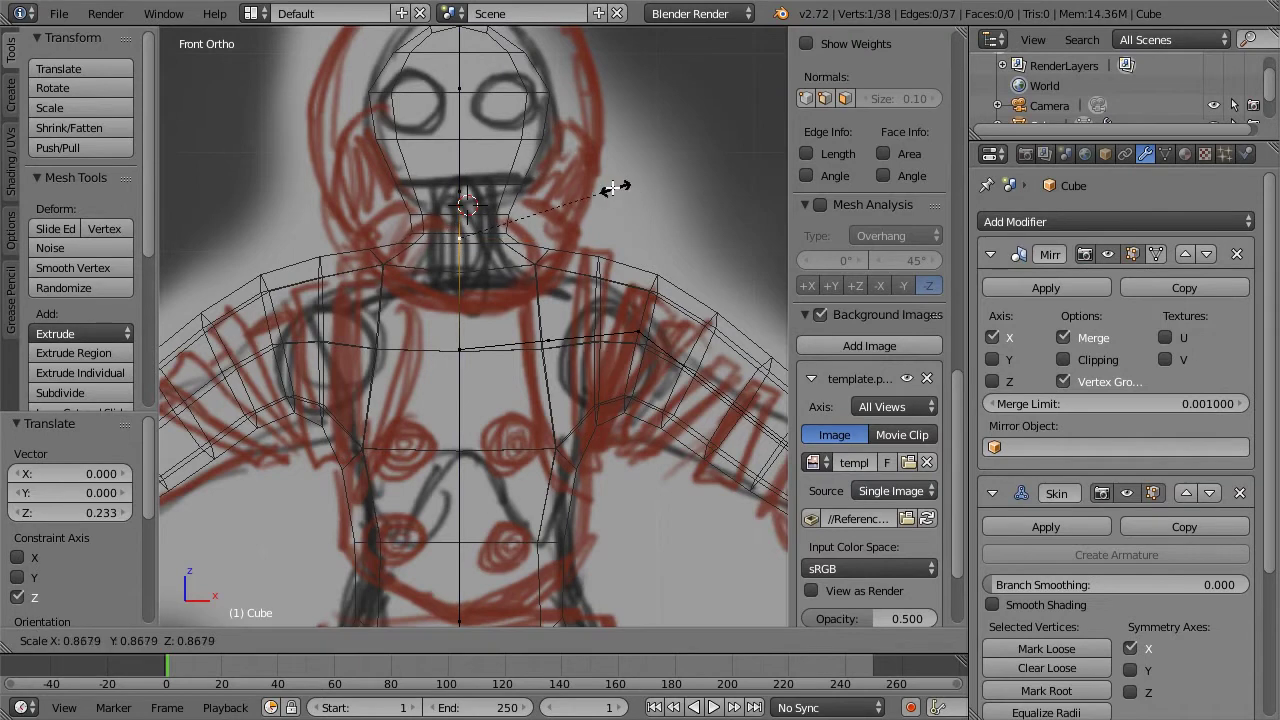
{"action": "left_click", "coordinate": [560, 184]}
Check the narrowed neck base in solid shading from the front, from an angle and from the side
{"action": "key", "text": "z"}
{"action": "scroll", "coordinate": [643, 274], "scroll_direction": "down", "scroll_amount": 4}
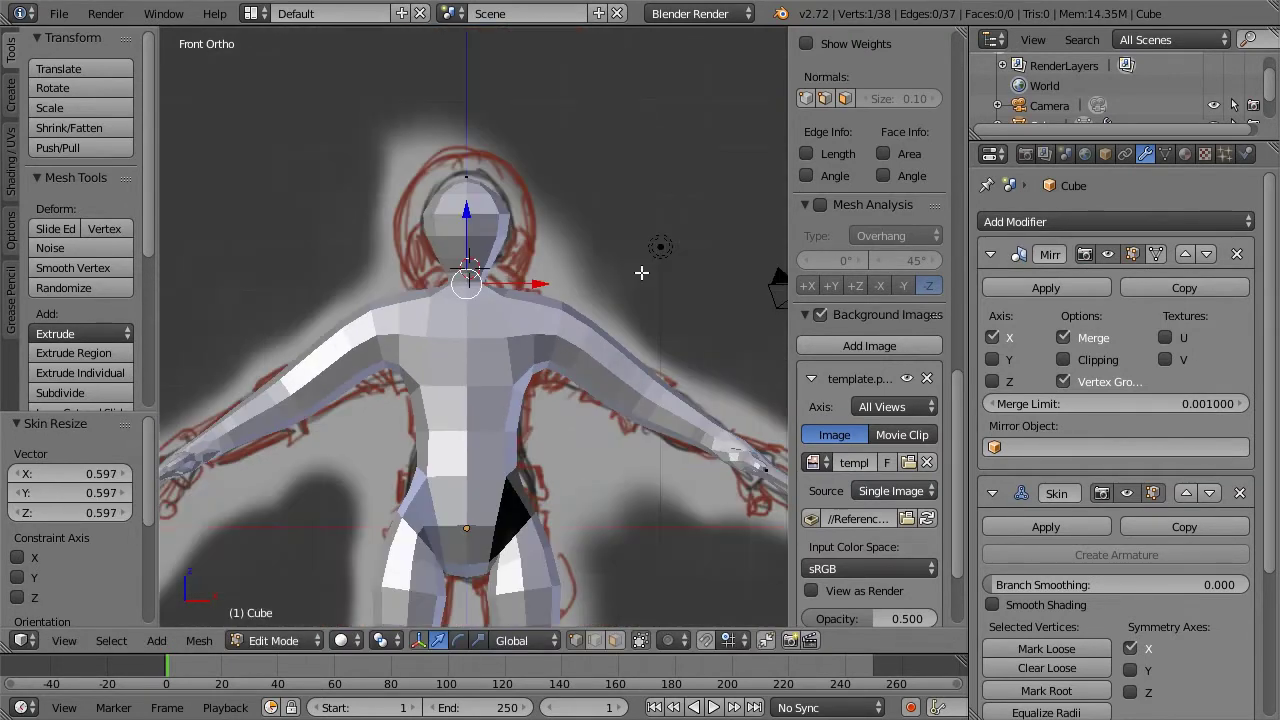
{"action": "middle_click_drag", "start_coordinate": [643, 274], "coordinate": [406, 265]}
{"action": "key", "text": "KP_1"}
{"action": "key", "text": "KP_3"}
{"action": "key", "text": "z"}
Try to curve the spine by moving the waist vertex -0.357 in Y, checking the torso in solid shading
{"action": "middle_click_drag", "start_coordinate": [473, 508], "coordinate": [480, 460]}
{"action": "right_click", "coordinate": [469, 466]}
{"action": "key", "text": "KP_1"}
{"action": "key", "text": "KP_3"}
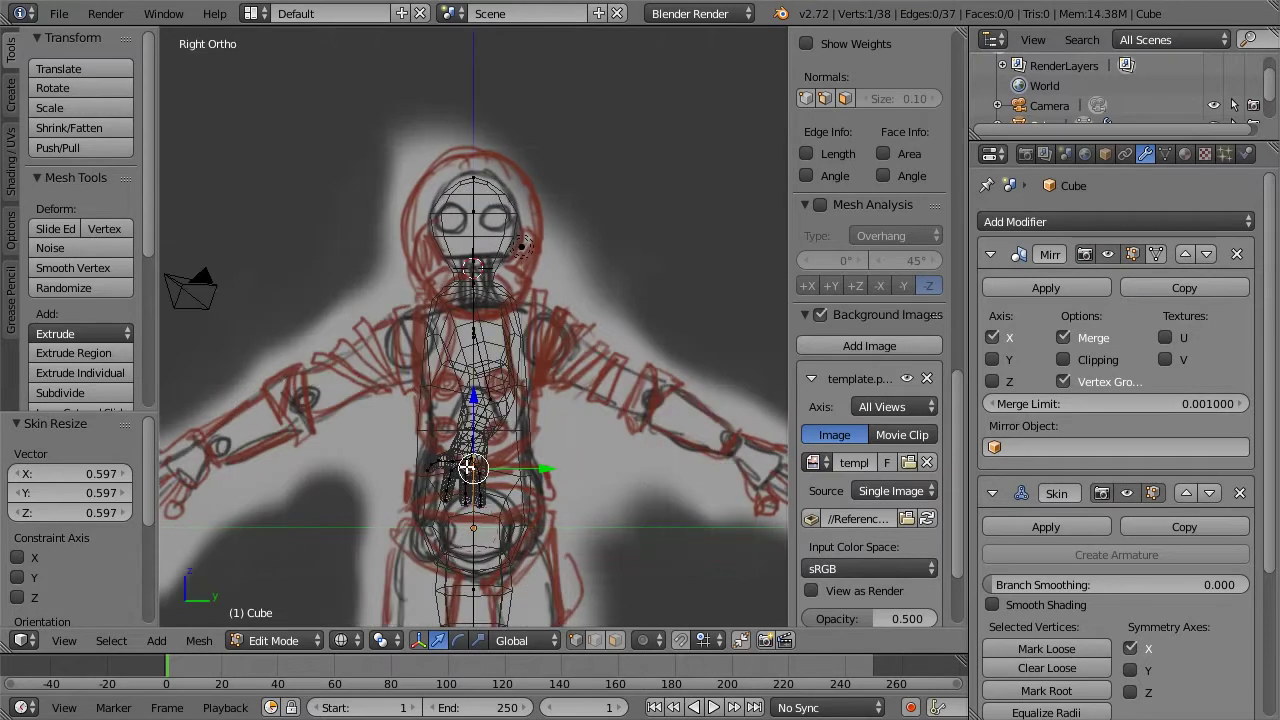
{"action": "left_click_drag", "start_coordinate": [537, 473], "coordinate": [519, 474]}
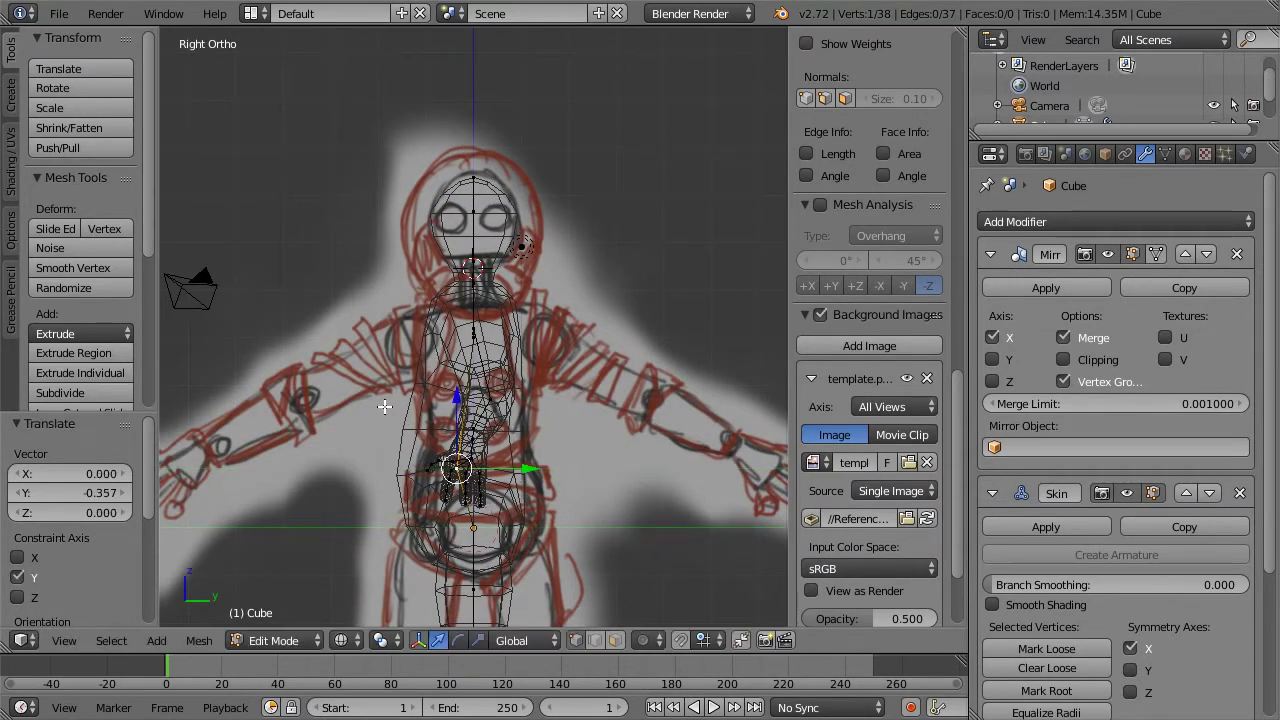
{"action": "key", "text": "z"}
{"action": "middle_click_drag", "start_coordinate": [519, 474], "coordinate": [573, 420]}
{"action": "key", "text": "z"}
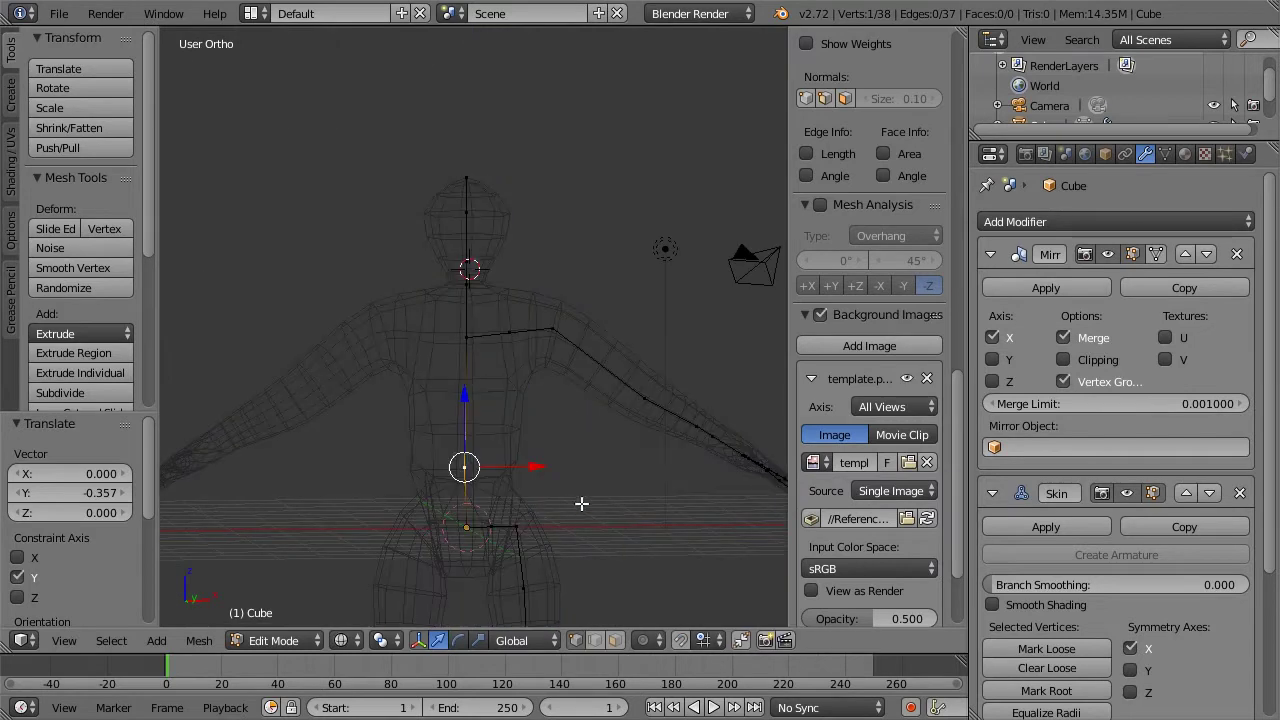
{"action": "mouse_move", "coordinate": [580, 503]}
{"action": "middle_mouse_down"}
{"action": "mouse_move", "coordinate": [500, 526]}
{"action": "mouse_move", "coordinate": [494, 580]}
{"action": "mouse_move", "coordinate": [566, 534]}
{"action": "middle_mouse_up"}
{"action": "key", "text": "z"}
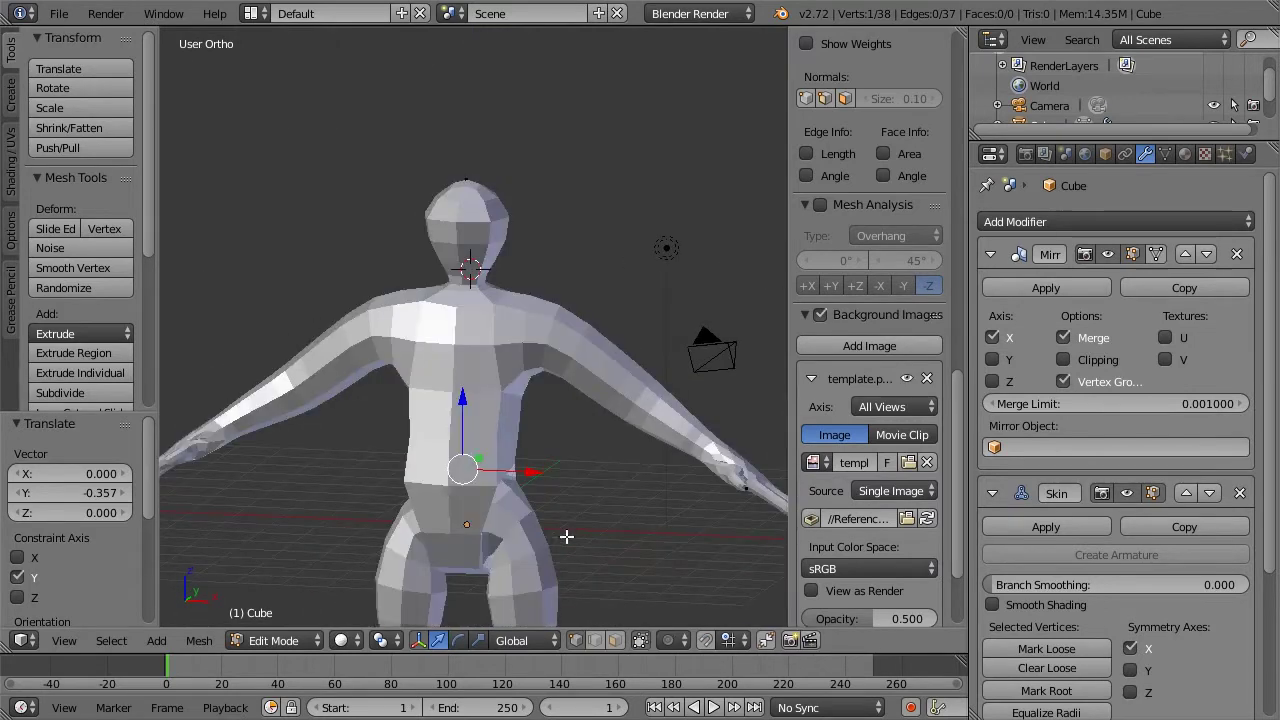
{"action": "middle_click_drag", "start_coordinate": [592, 476], "coordinate": [567, 467]}
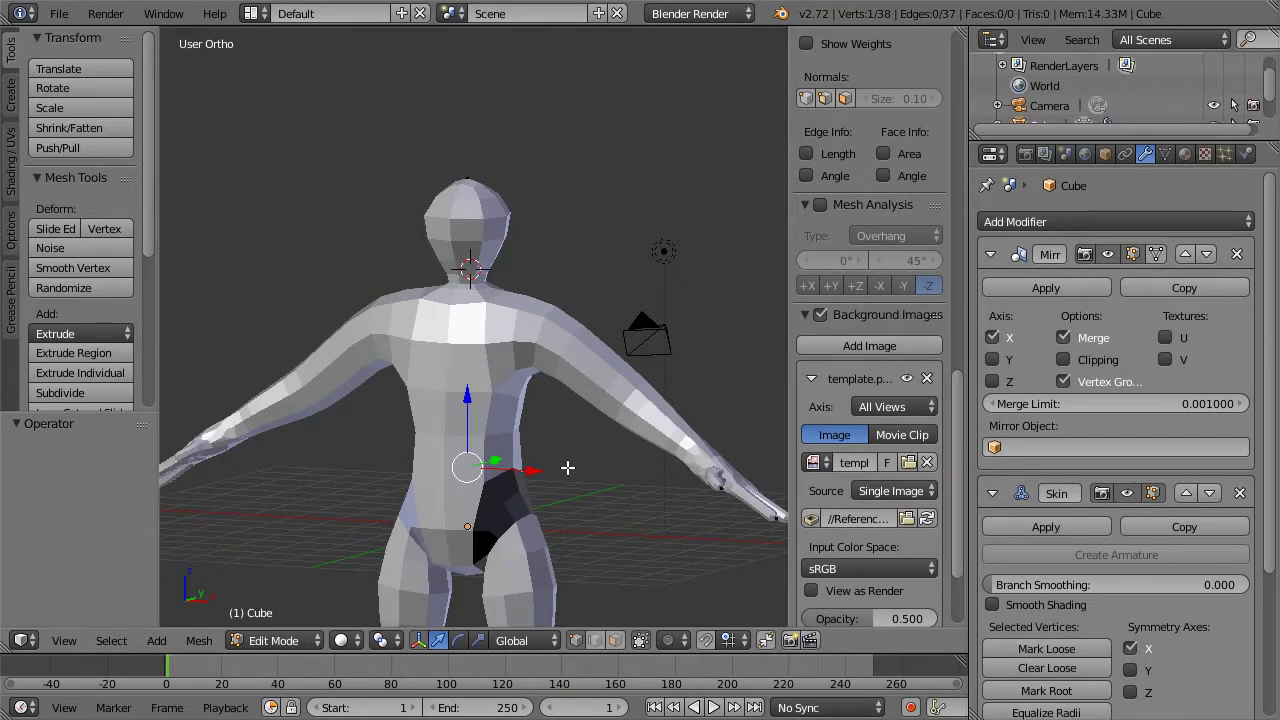
Compare the whole figure with the template from the front, in solid and wireframe shading
{"action": "scroll", "coordinate": [620, 437], "scroll_direction": "down", "scroll_amount": 3}
{"action": "middle_click_drag", "start_coordinate": [569, 414], "coordinate": [644, 379]}
{"action": "key", "text": "KP_1"}
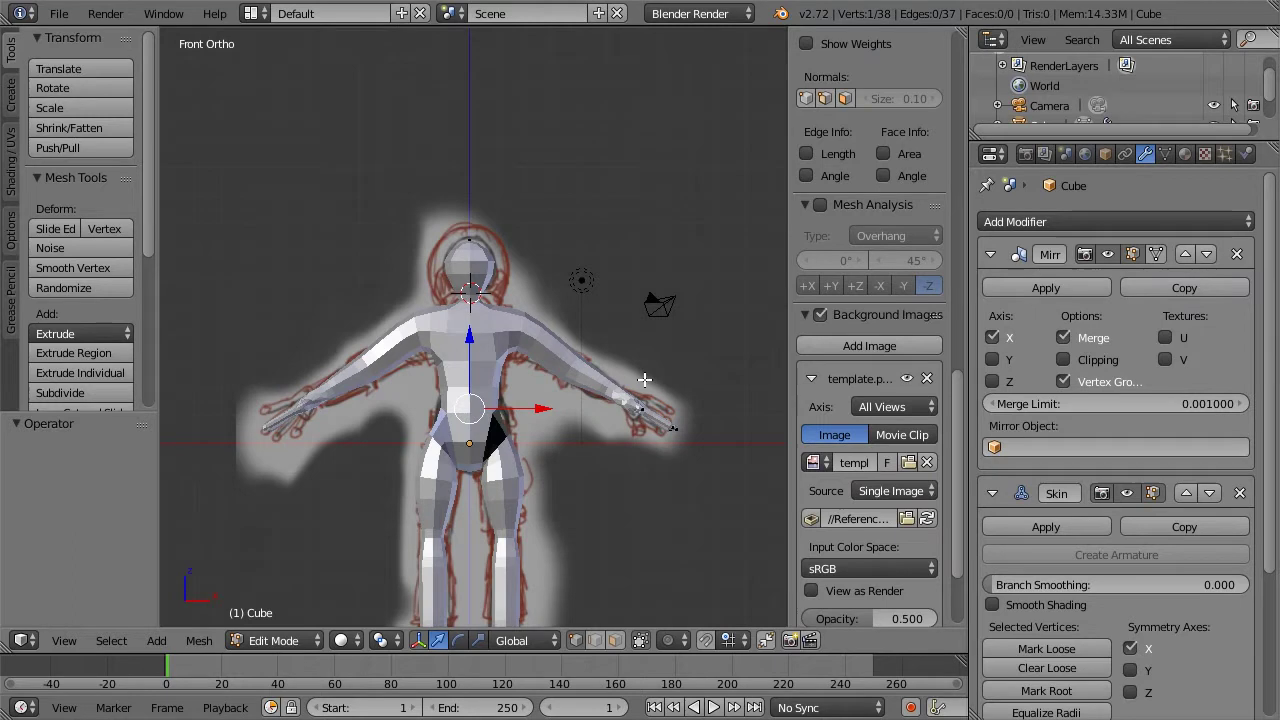
{"action": "scroll", "coordinate": [644, 379], "scroll_direction": "up", "scroll_amount": 2}
{"action": "key", "text": "Tab"}
{"action": "key", "text": "z"}
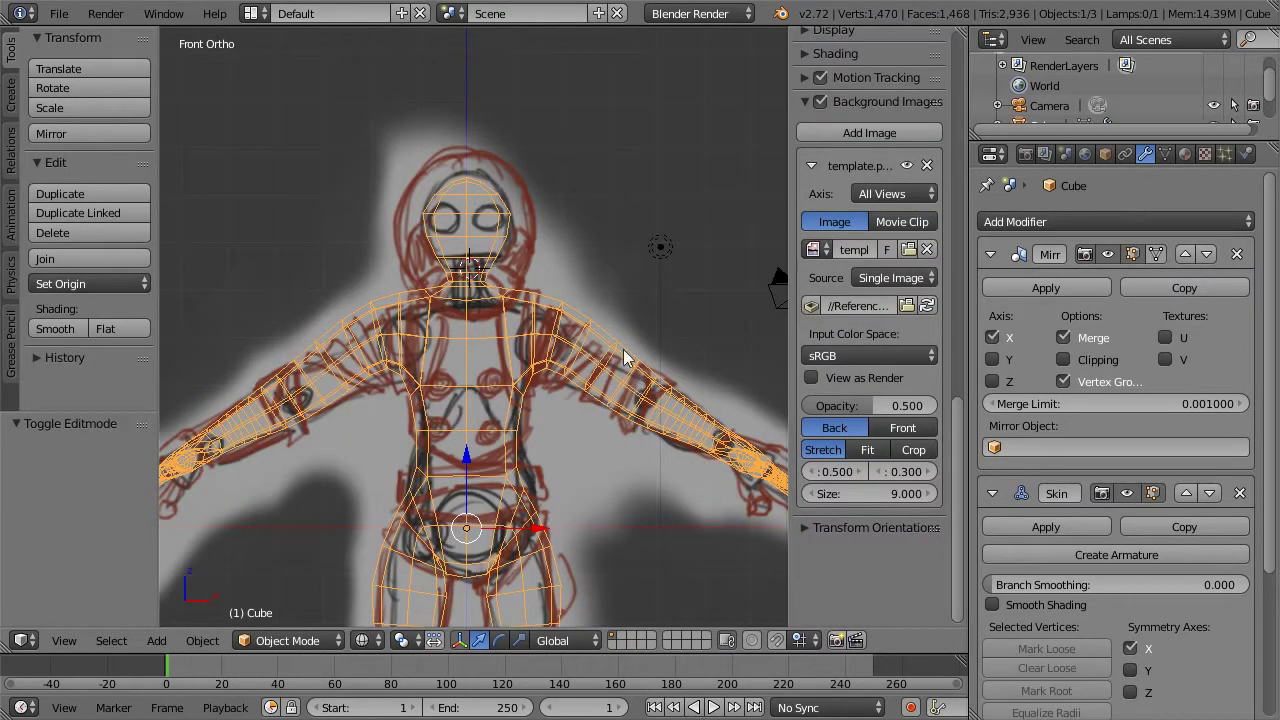
In edit mode, snap the 3D cursor to the shoulder vertex and set the pivot point to 3D Cursor
{"action": "key", "text": "Tab"}
{"action": "right_click", "coordinate": [553, 330]}
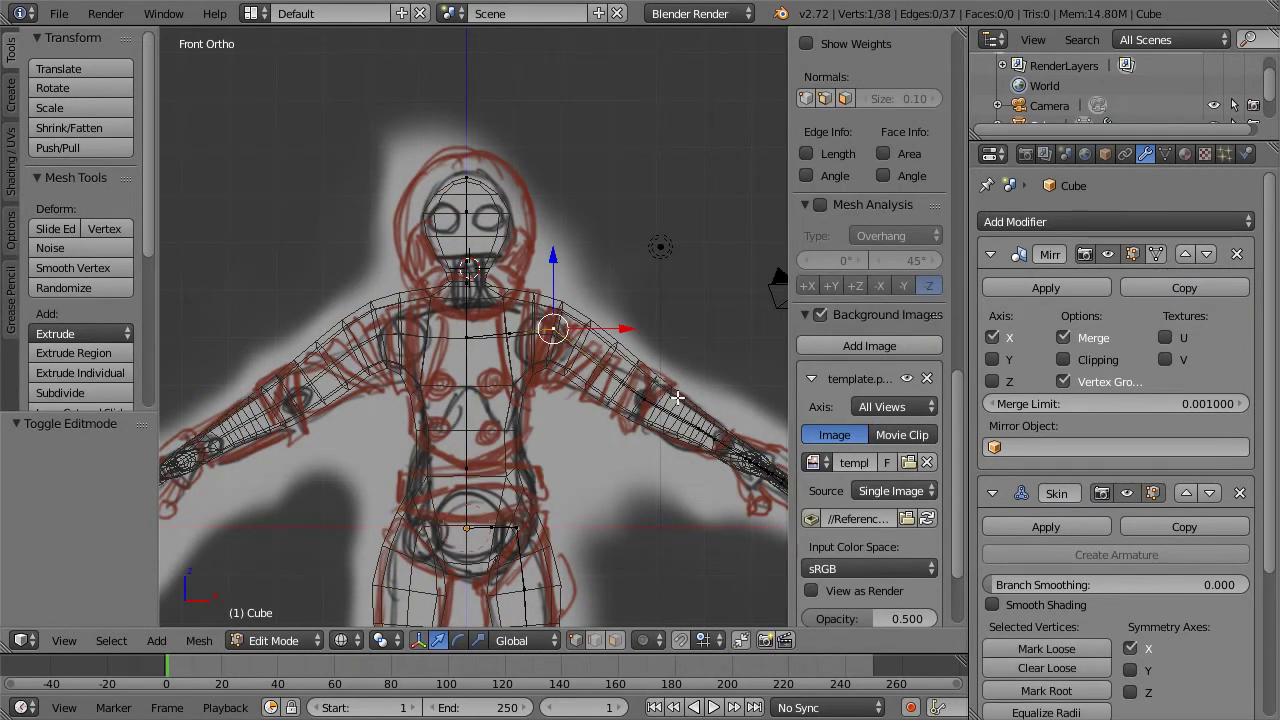
{"action": "middle_click_drag", "start_coordinate": [672, 392], "coordinate": [544, 350], "text": "shift"}
{"action": "key", "text": "b"}
{"action": "left_click_drag", "start_coordinate": [435, 280], "coordinate": [704, 508]}
{"action": "right_click", "coordinate": [413, 295]}
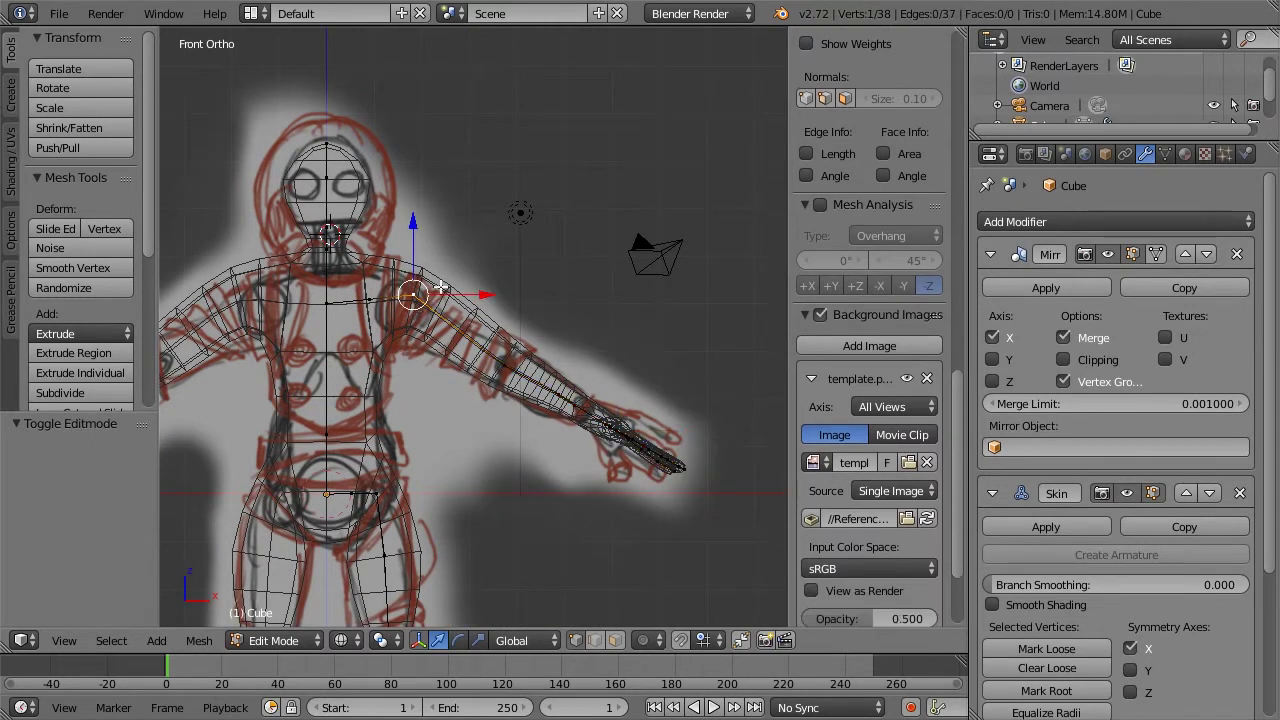
{"action": "key", "text": "shift+s"}
{"action": "left_click", "coordinate": [510, 248]}
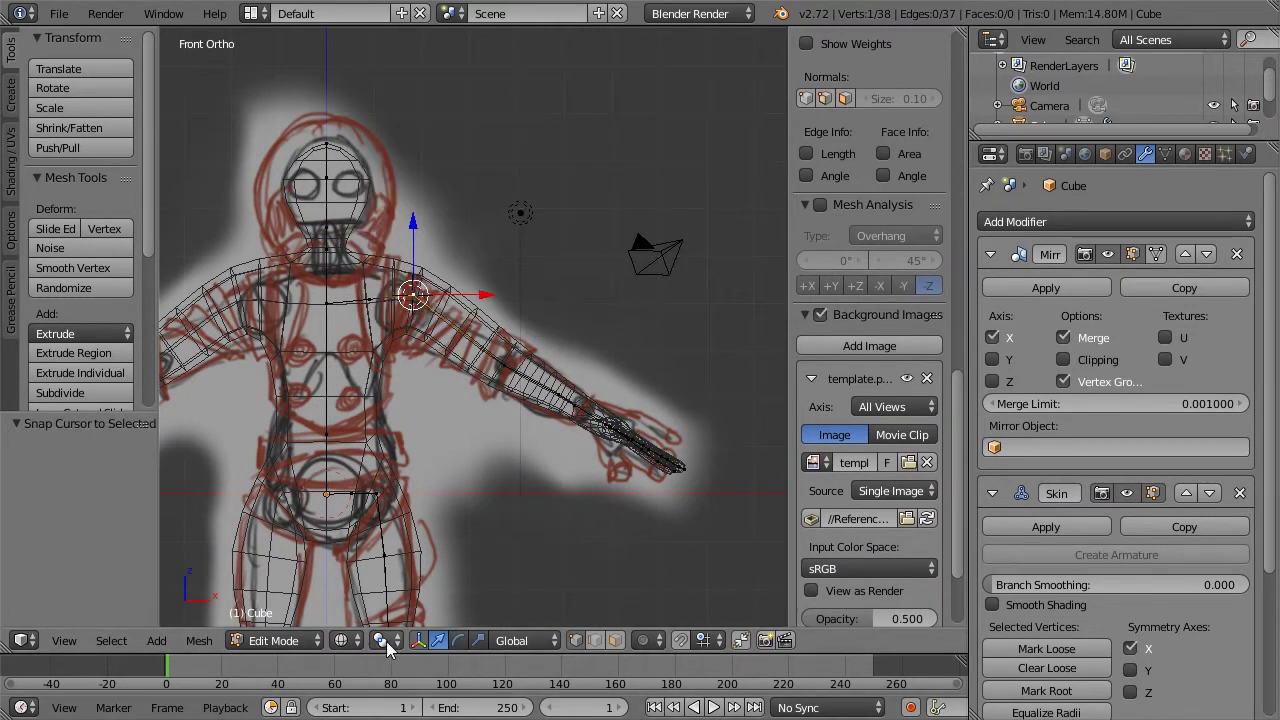
{"action": "left_click", "coordinate": [386, 641]}
{"action": "left_click", "coordinate": [415, 594]}
Rotate all arm and hand vertices -35° about the shoulder in front view to raise the arms into a T-pose
{"action": "key", "text": "a"}
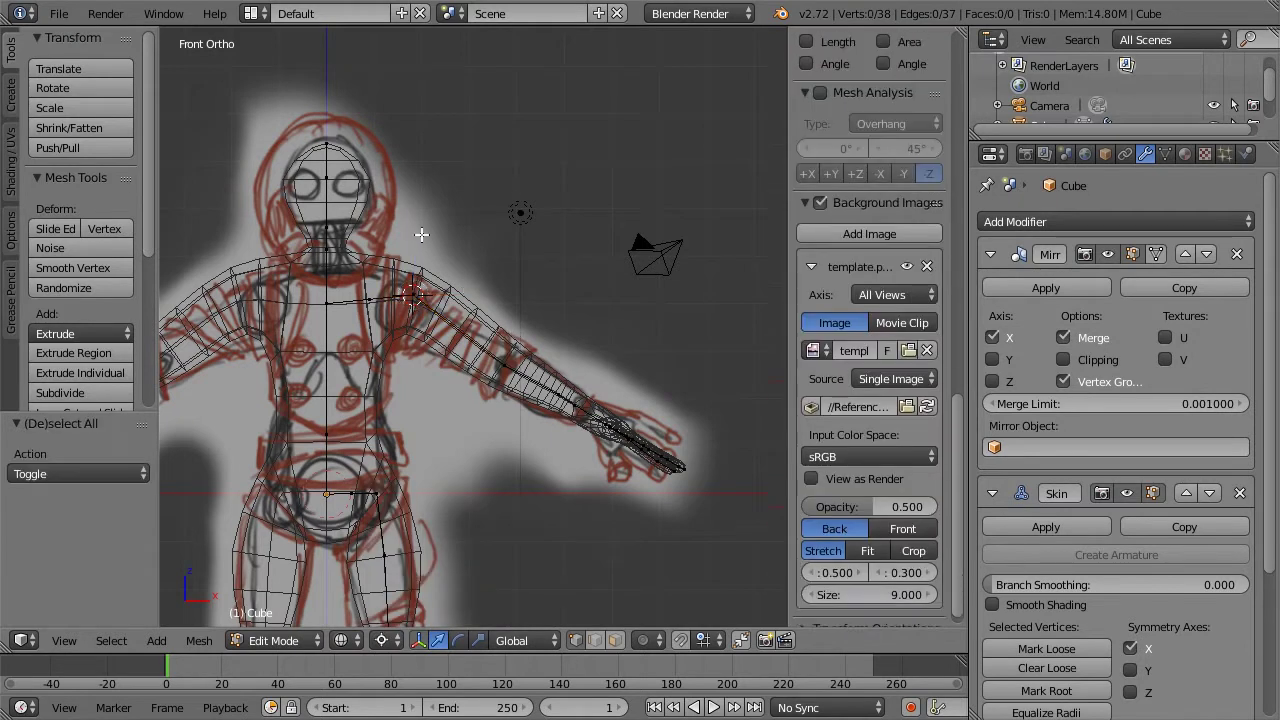
{"action": "key", "text": "b"}
{"action": "left_click_drag", "start_coordinate": [410, 220], "coordinate": [728, 518]}
{"action": "key", "text": "r"}
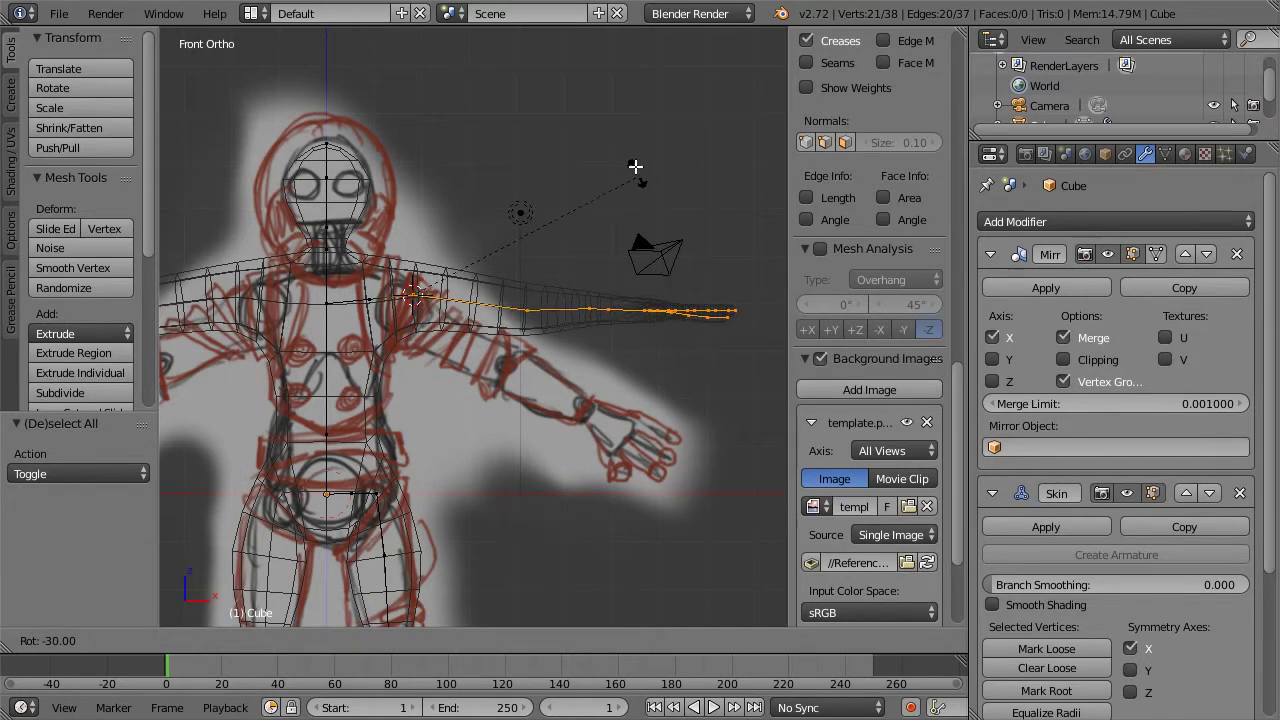
{"action": "left_click", "coordinate": [621, 146]}
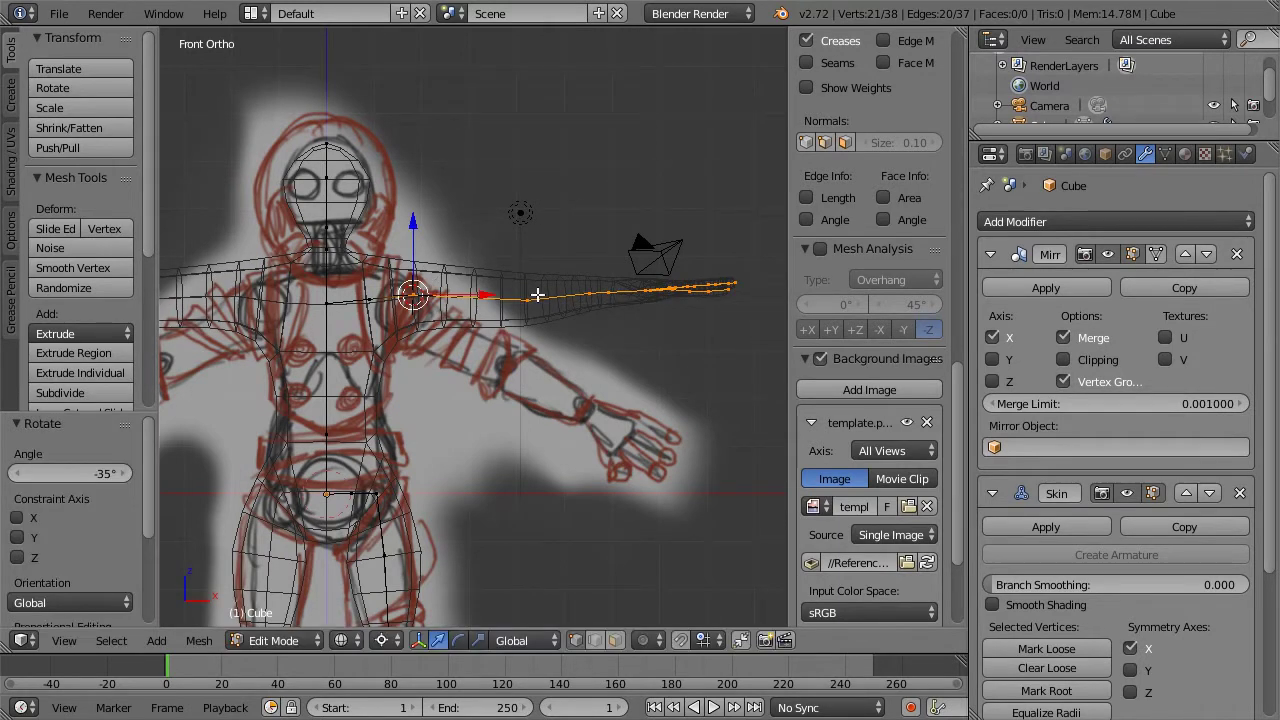
Examine the T-posed arms and shoulders from several angles and against the template in solid and wireframe shading
{"action": "key", "text": "a"}
{"action": "key", "text": "z"}
{"action": "middle_click", "coordinate": [594, 229]}
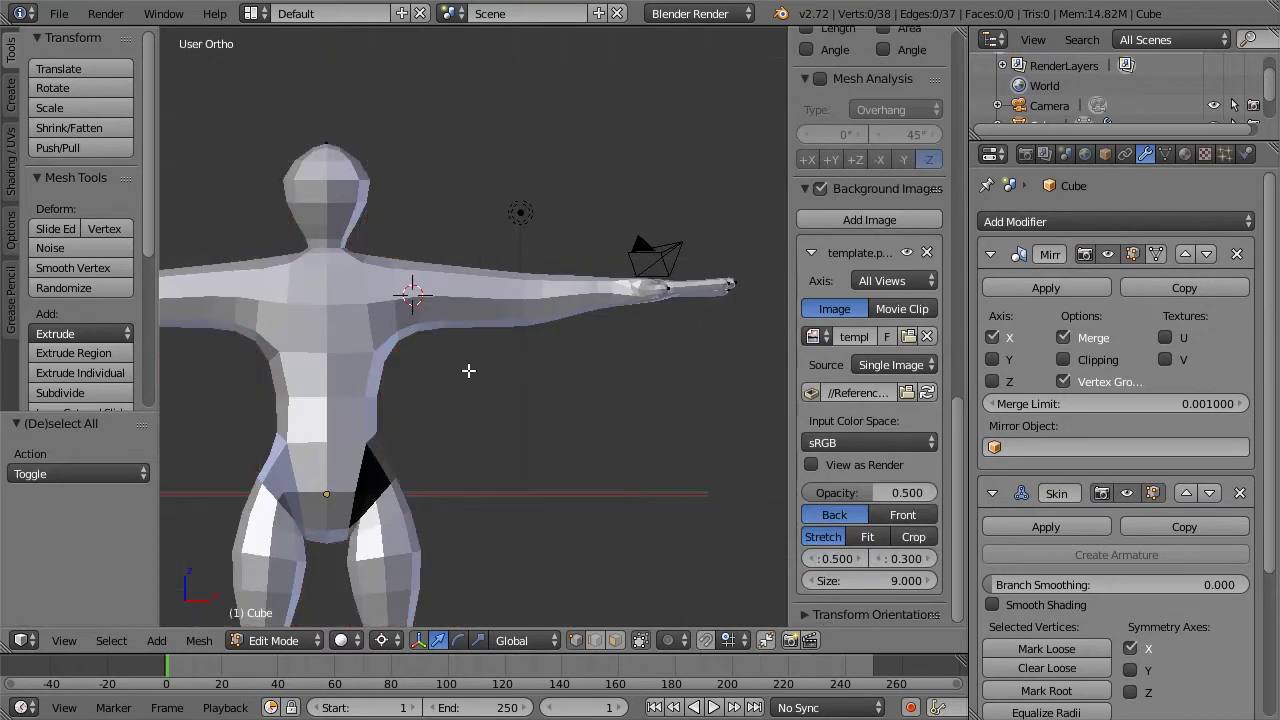
{"action": "middle_click_drag", "start_coordinate": [468, 370], "coordinate": [482, 258]}
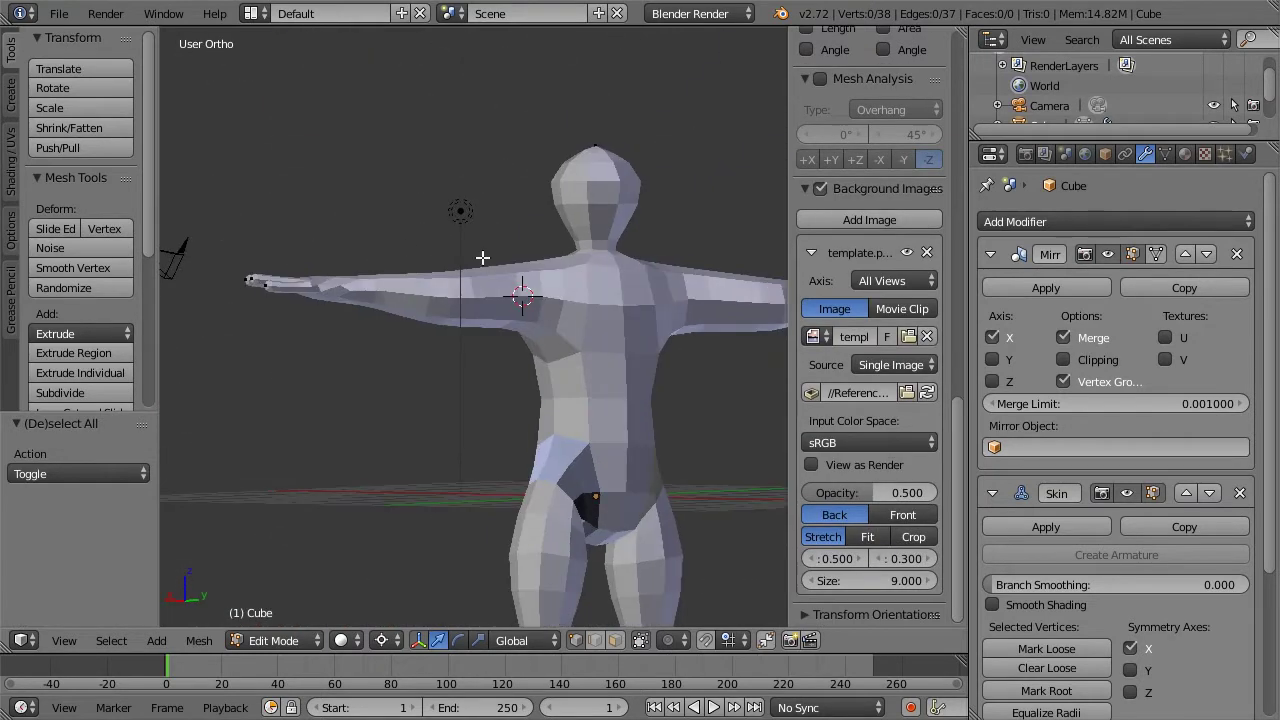
{"action": "middle_click_drag", "start_coordinate": [621, 256], "coordinate": [529, 191]}
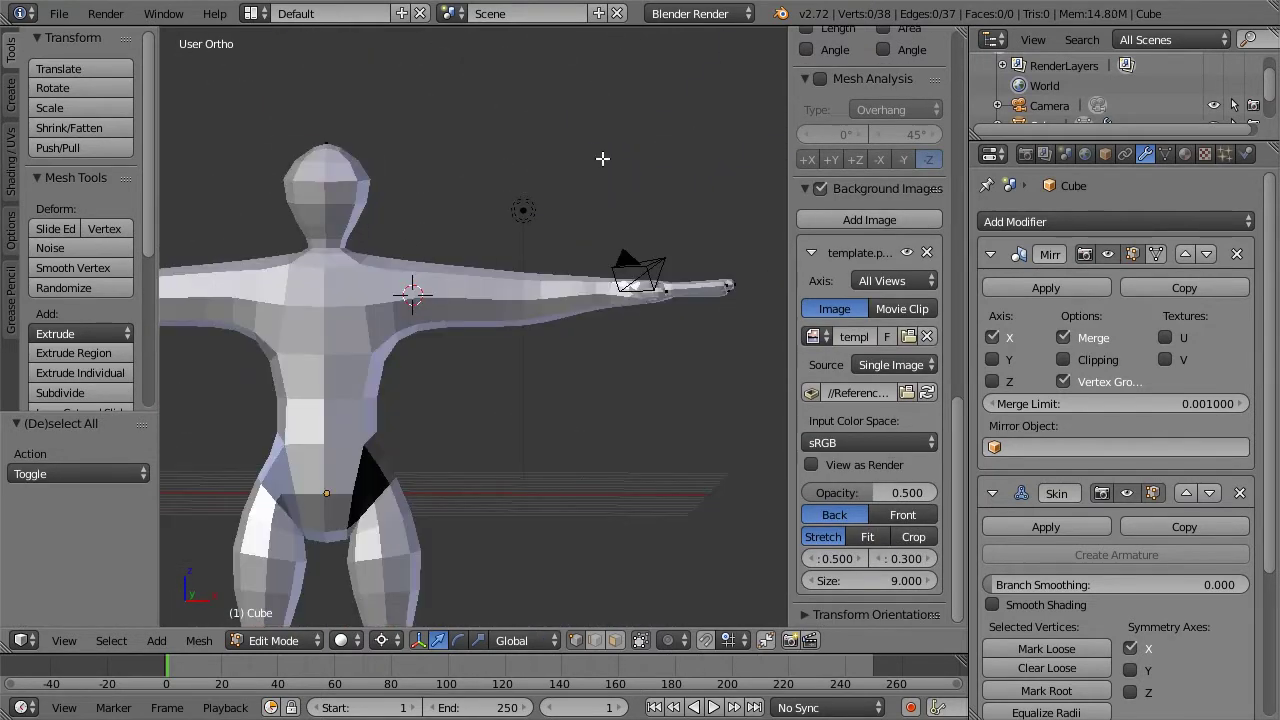
{"action": "middle_click_drag", "start_coordinate": [602, 158], "coordinate": [478, 320]}
{"action": "scroll", "coordinate": [573, 298], "scroll_direction": "down", "scroll_amount": 3}
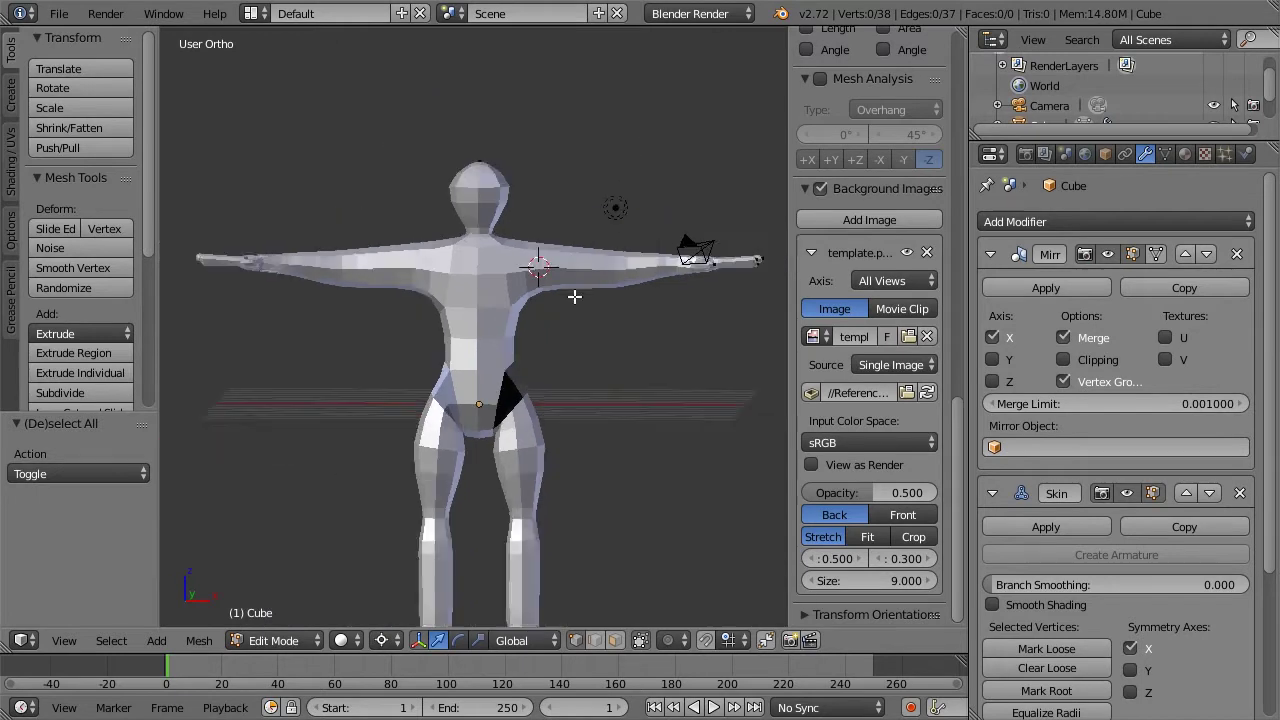
{"action": "key", "text": "KP_1"}
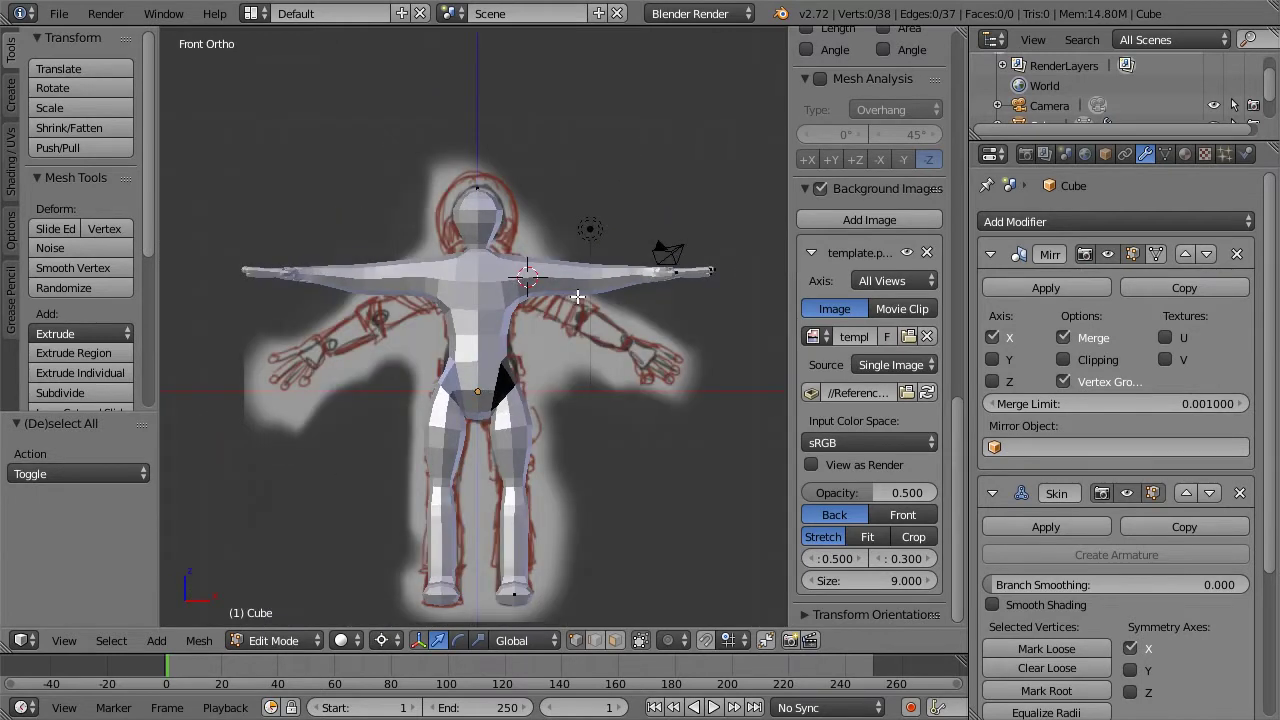
{"action": "key", "text": "z"}
{"action": "scroll", "coordinate": [577, 296], "scroll_direction": "up", "scroll_amount": 3}
{"action": "scroll", "coordinate": [640, 227], "scroll_direction": "down", "scroll_amount": 2}
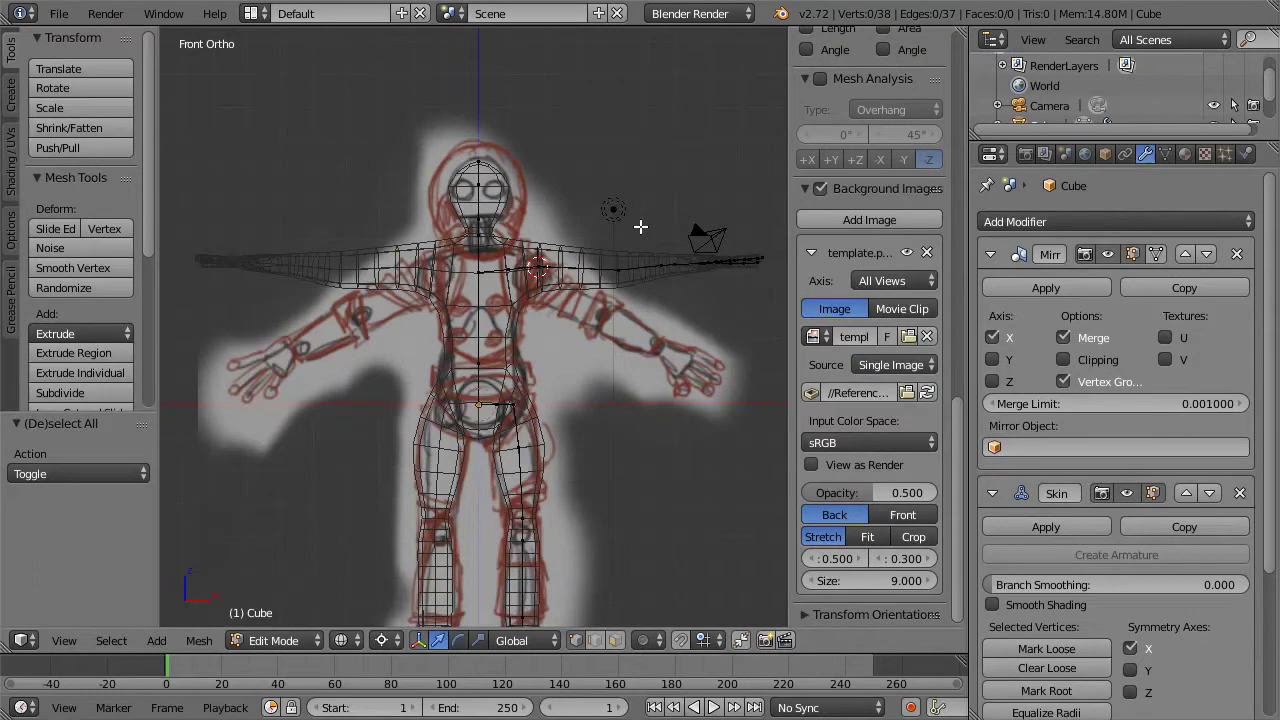
{"action": "scroll", "coordinate": [640, 227], "scroll_direction": "down", "scroll_amount": 1}
{"action": "scroll", "coordinate": [640, 227], "scroll_direction": "up", "scroll_amount": 2}
{"action": "key", "text": "z"}
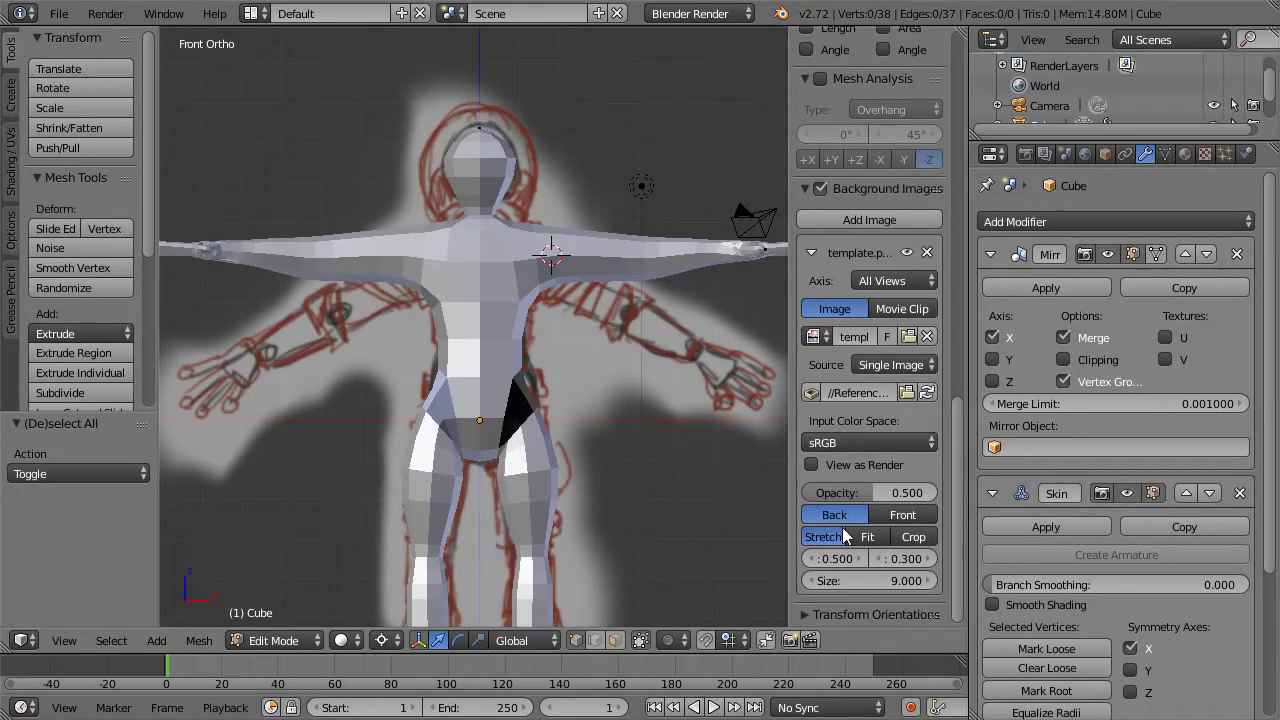
Turn off the display of background images in the viewport
{"action": "scroll", "coordinate": [780, 515], "scroll_direction": "down", "scroll_amount": 1}
{"action": "scroll", "coordinate": [891, 512], "scroll_direction": "up", "scroll_amount": 5}
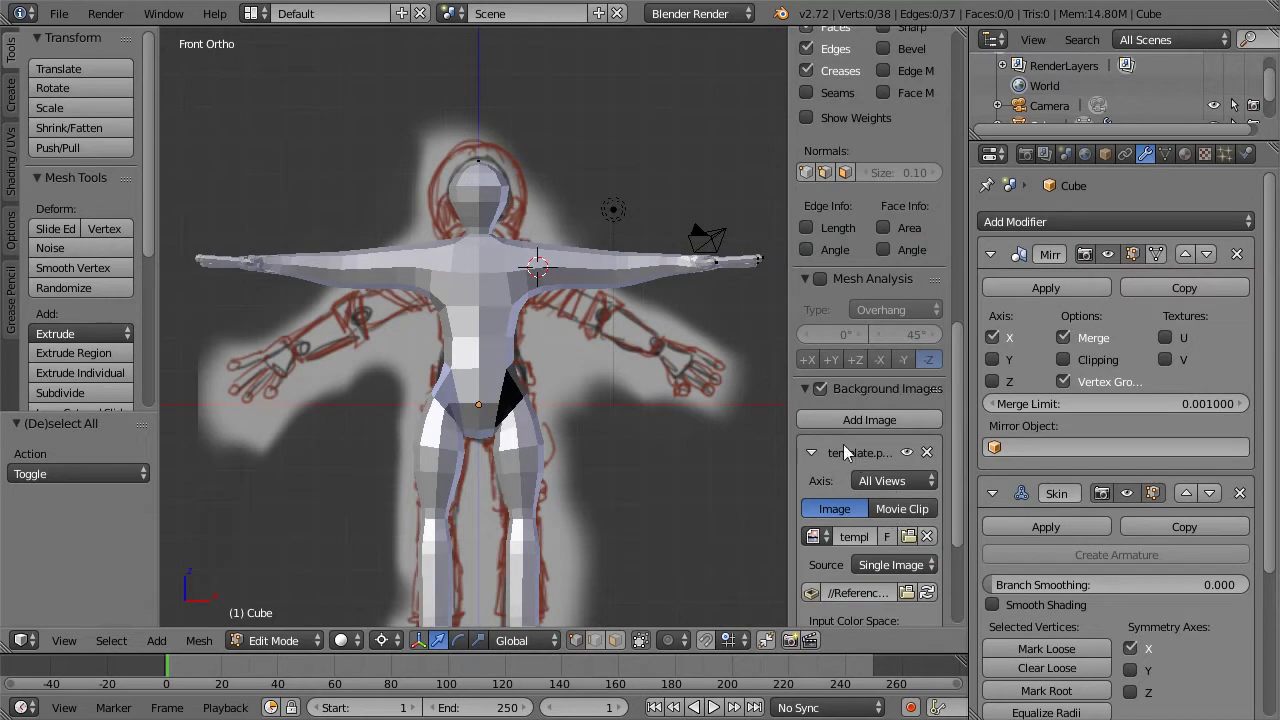
{"action": "left_click", "coordinate": [819, 388]}
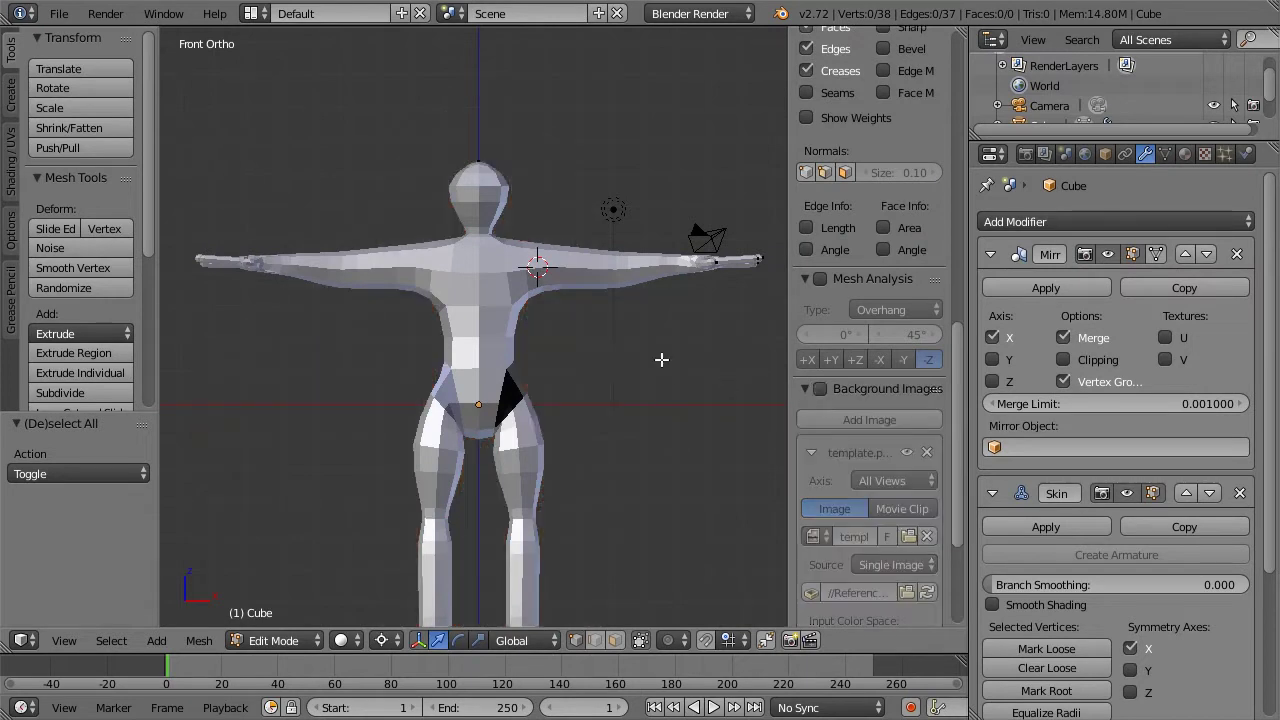
{"action": "right_click", "coordinate": [532, 268]}
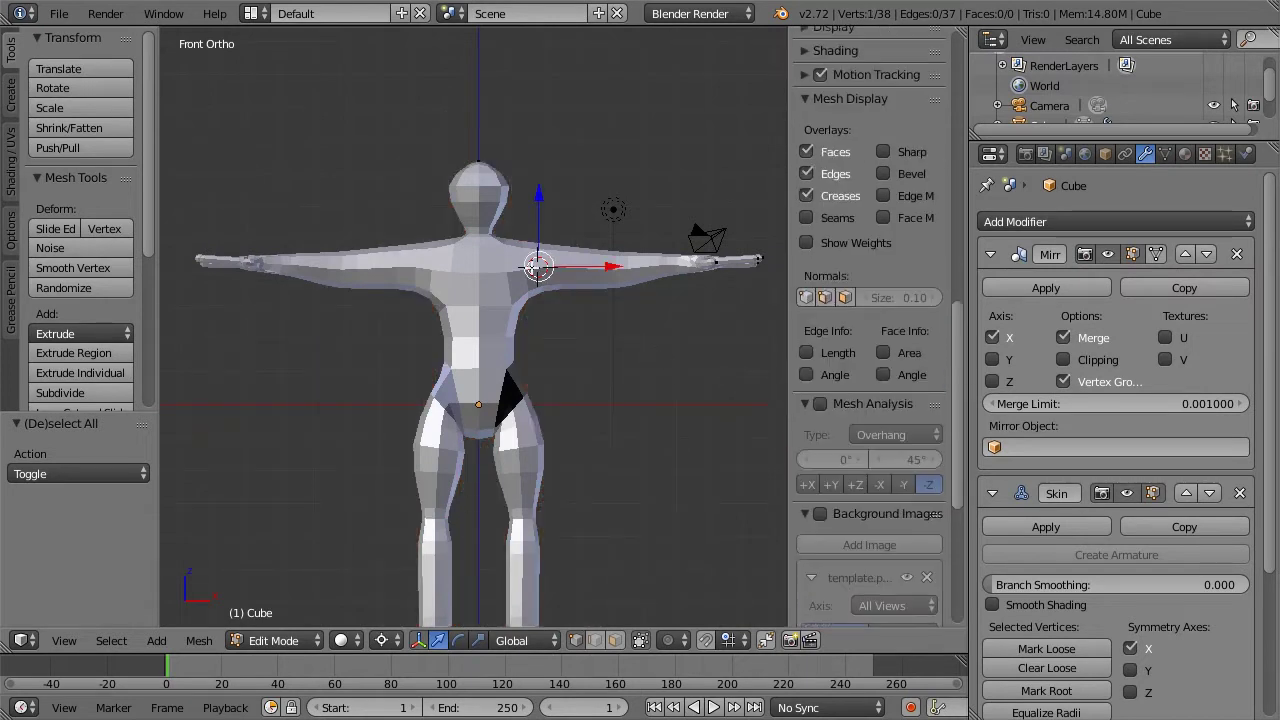
In object mode, apply the character's Mirror, Skin and Subsurf modifiers in stack order
{"action": "key", "text": "Tab"}
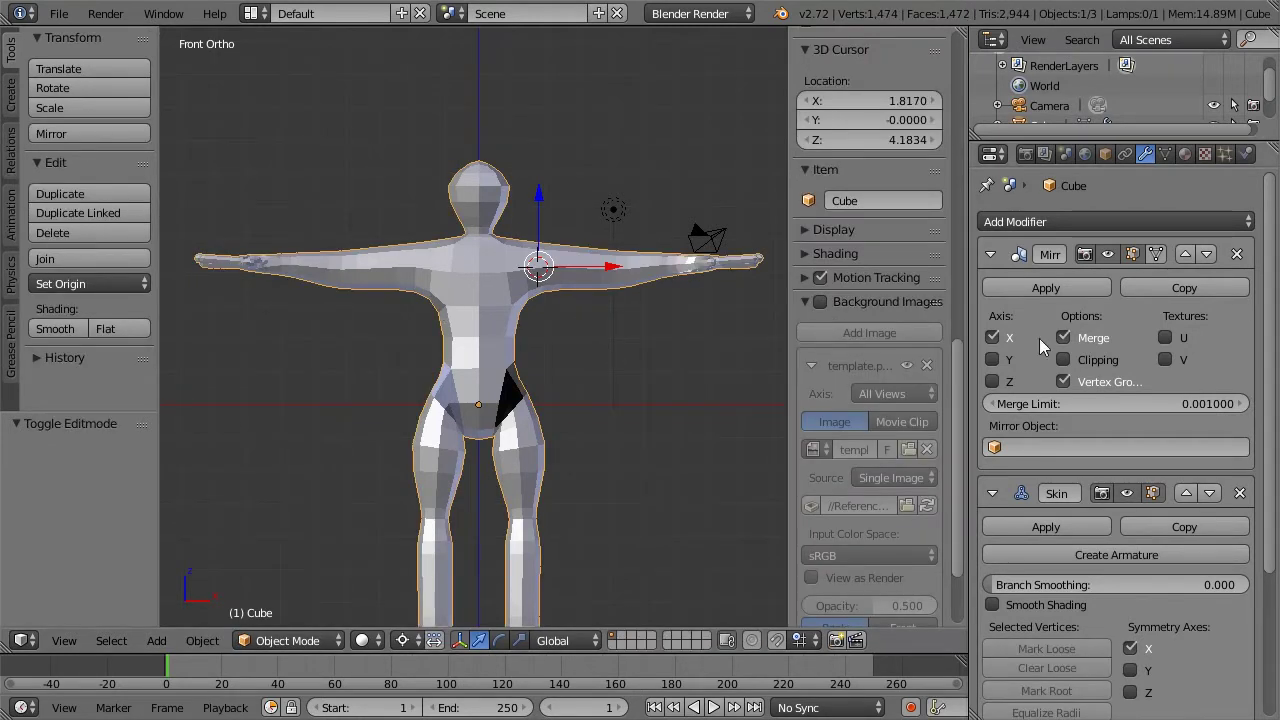
{"action": "scroll", "coordinate": [1127, 335], "scroll_direction": "down", "scroll_amount": 5}
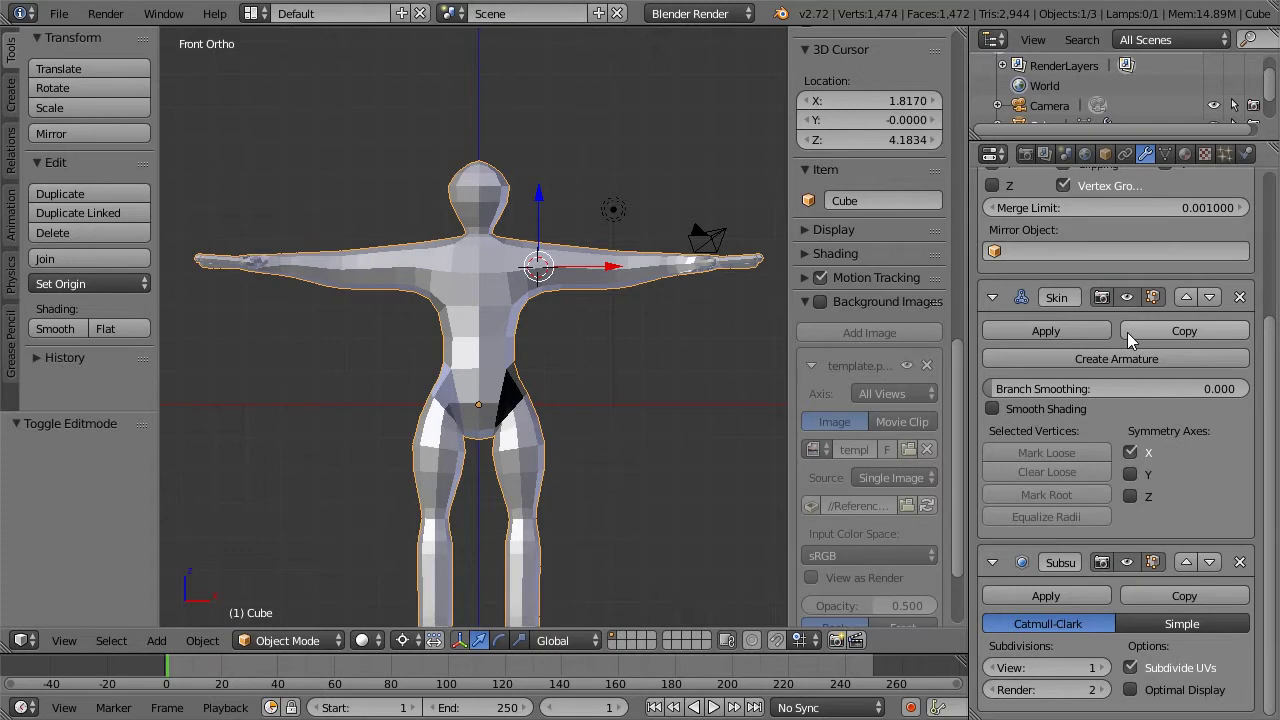
{"action": "scroll", "coordinate": [1127, 332], "scroll_direction": "up", "scroll_amount": 5}
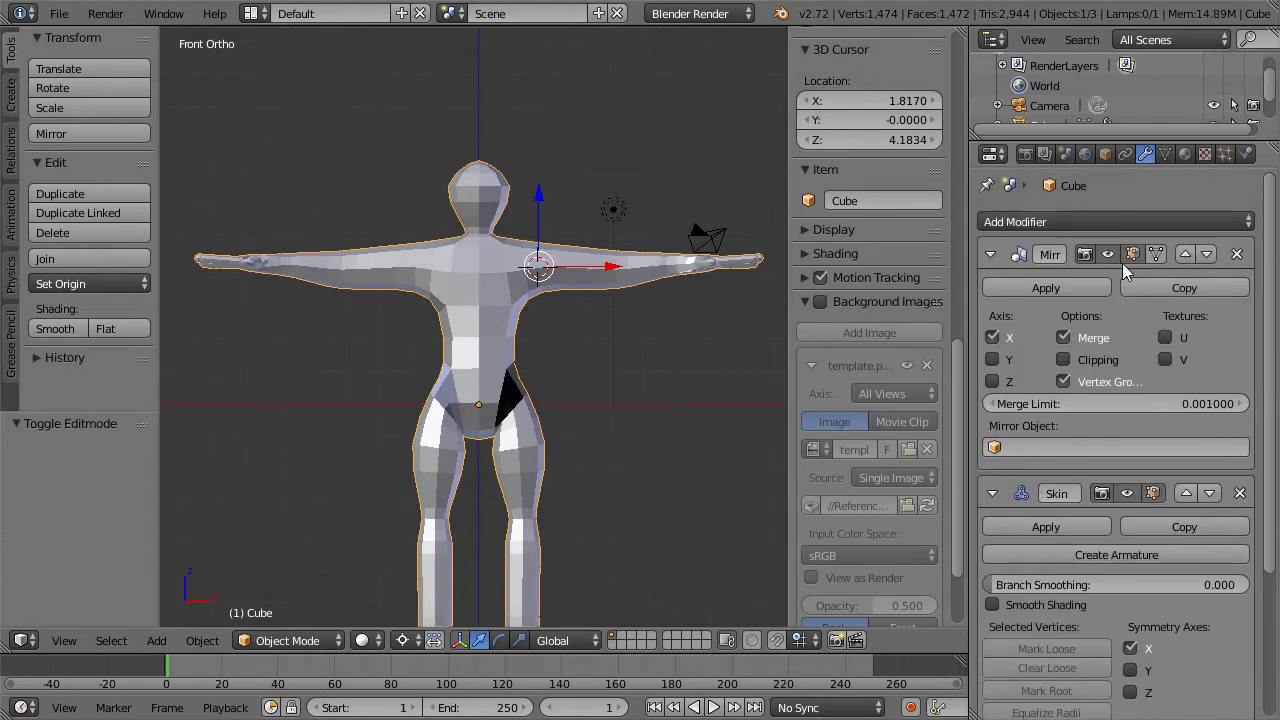
{"action": "left_click", "coordinate": [1054, 284]}
{"action": "left_click", "coordinate": [1054, 284]}
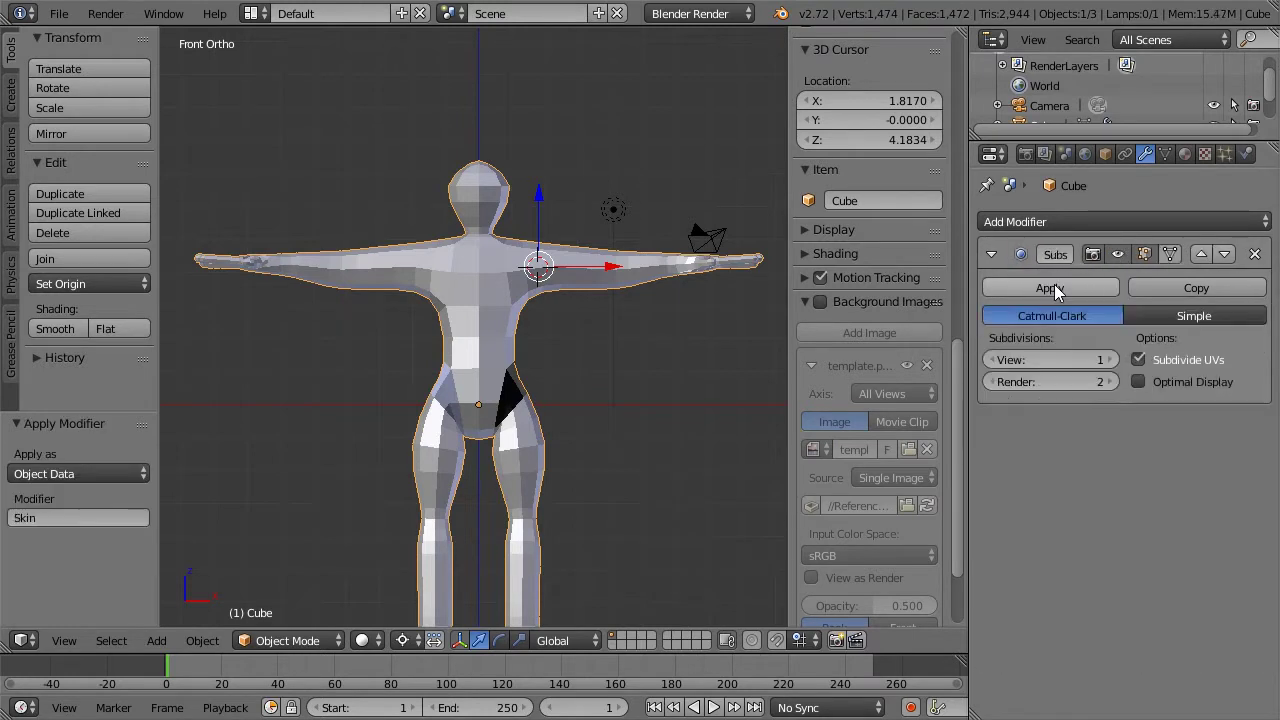
{"action": "left_click", "coordinate": [1050, 288]}
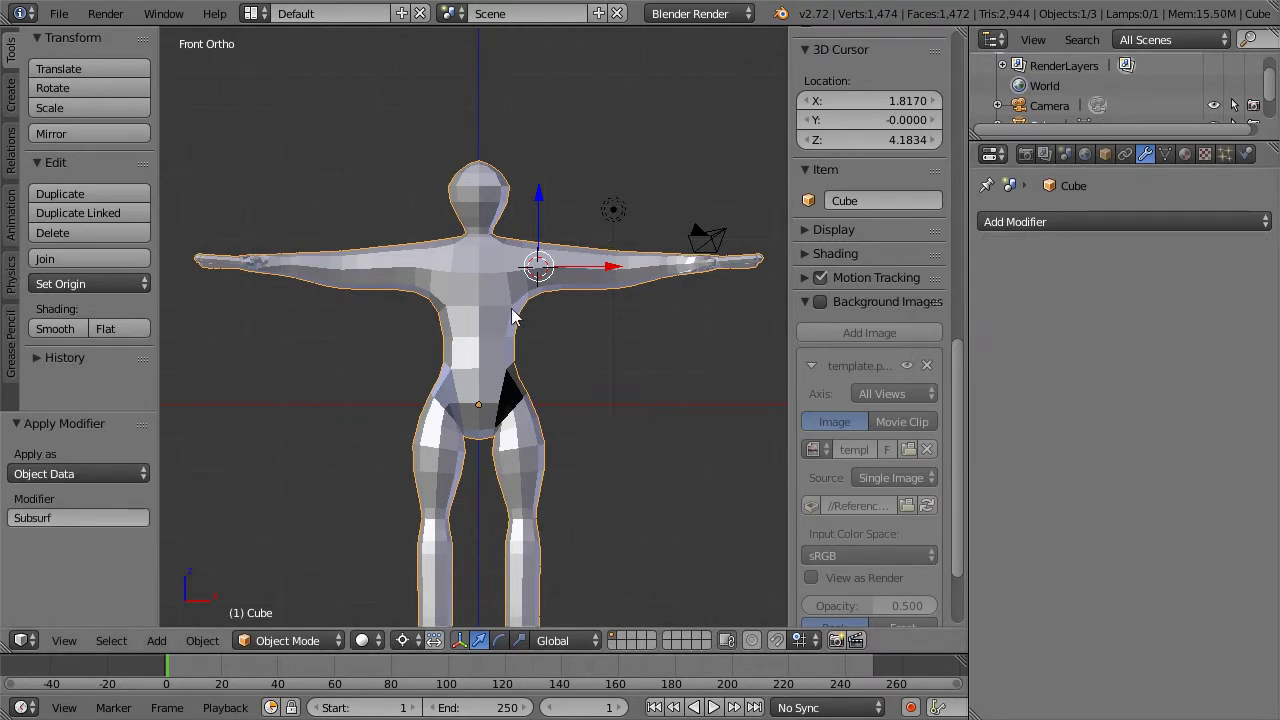
Inspect the applied mesh's topology in edit mode, closing in on the wrist, thumb and fingers
{"action": "key", "text": "Tab"}
{"action": "middle_click_drag", "start_coordinate": [508, 314], "coordinate": [375, 361]}
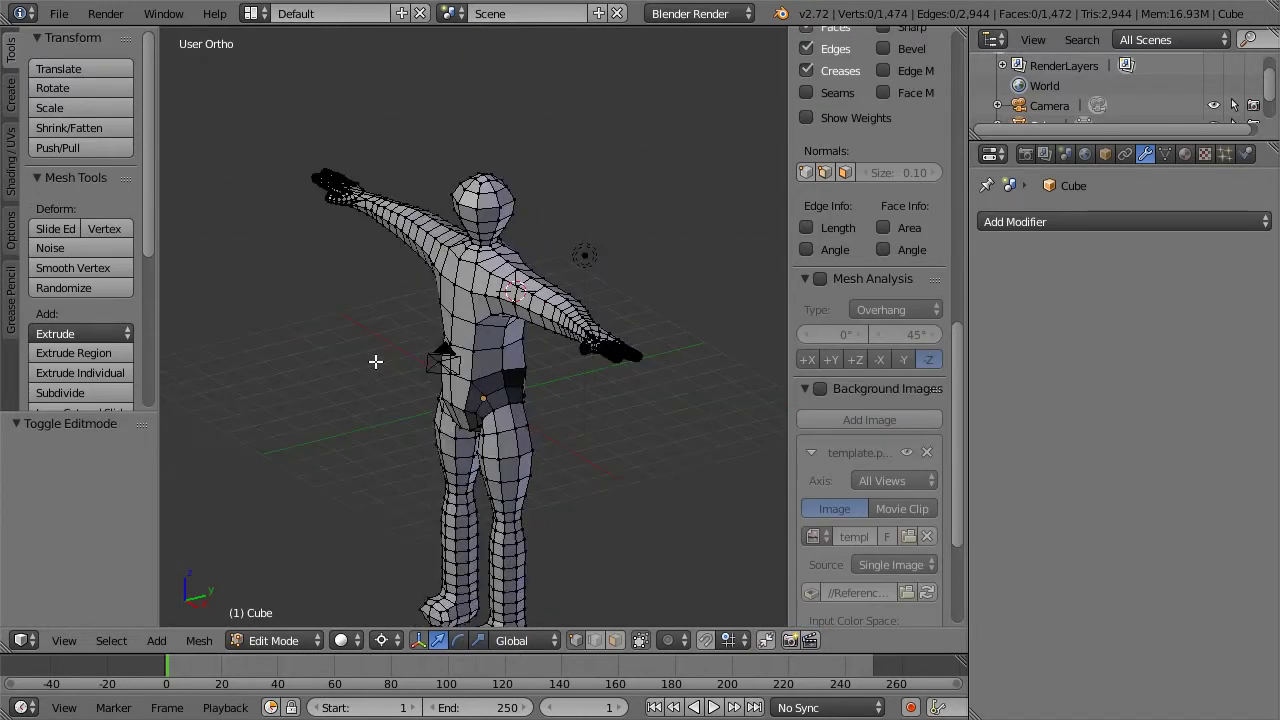
{"action": "scroll", "coordinate": [375, 361], "scroll_direction": "up", "scroll_amount": 5}
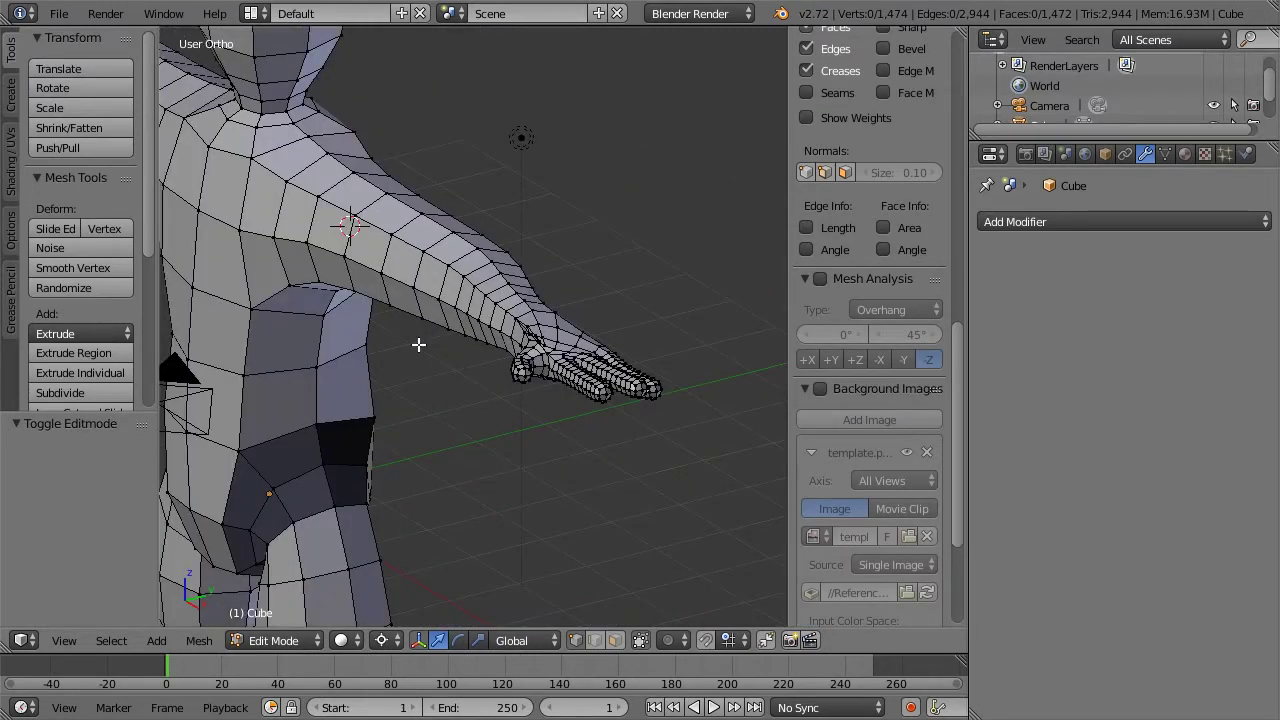
{"action": "key", "text": "KP_7"}
{"action": "scroll", "coordinate": [440, 341], "scroll_direction": "down", "scroll_amount": 3, "text": "shift"}
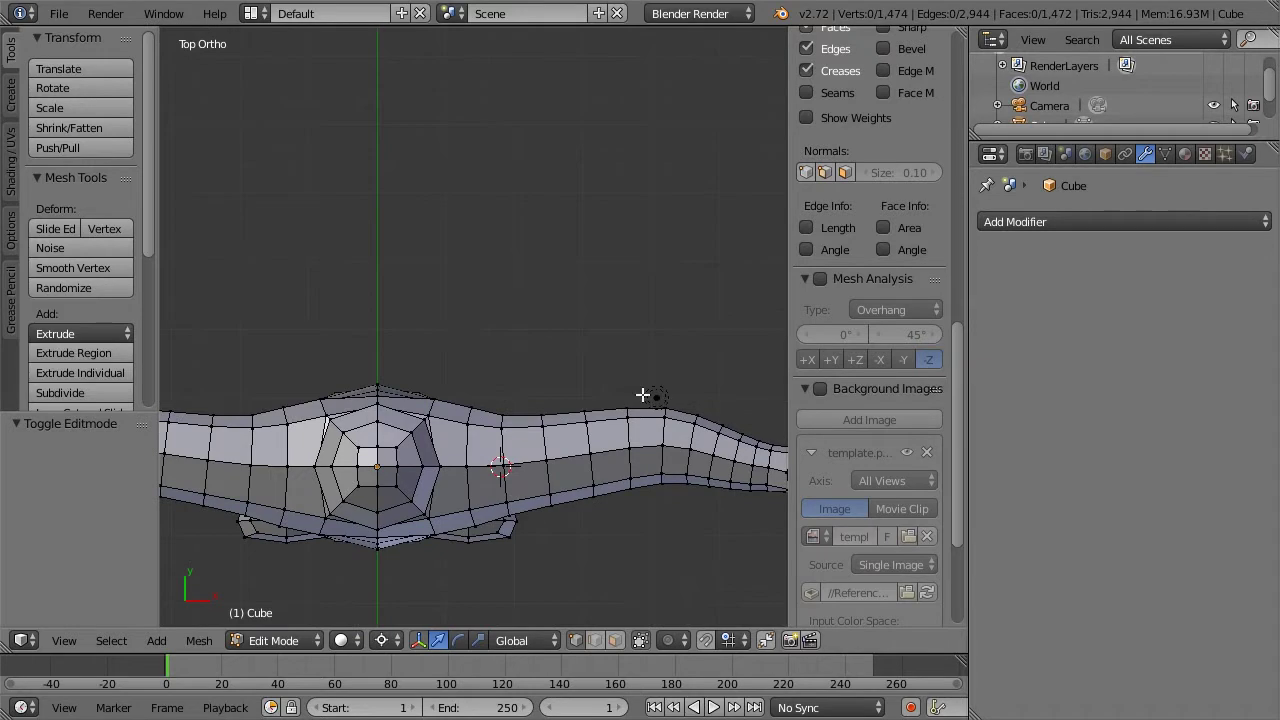
{"action": "scroll", "coordinate": [320, 322], "scroll_direction": "down", "scroll_amount": 5, "text": "ctrl"}
{"action": "scroll", "coordinate": [560, 372], "scroll_direction": "up", "scroll_amount": 3}
{"action": "middle_click_drag", "start_coordinate": [570, 396], "coordinate": [551, 348]}
{"action": "middle_click_drag", "start_coordinate": [514, 400], "coordinate": [528, 292]}
{"action": "key", "text": "Home"}
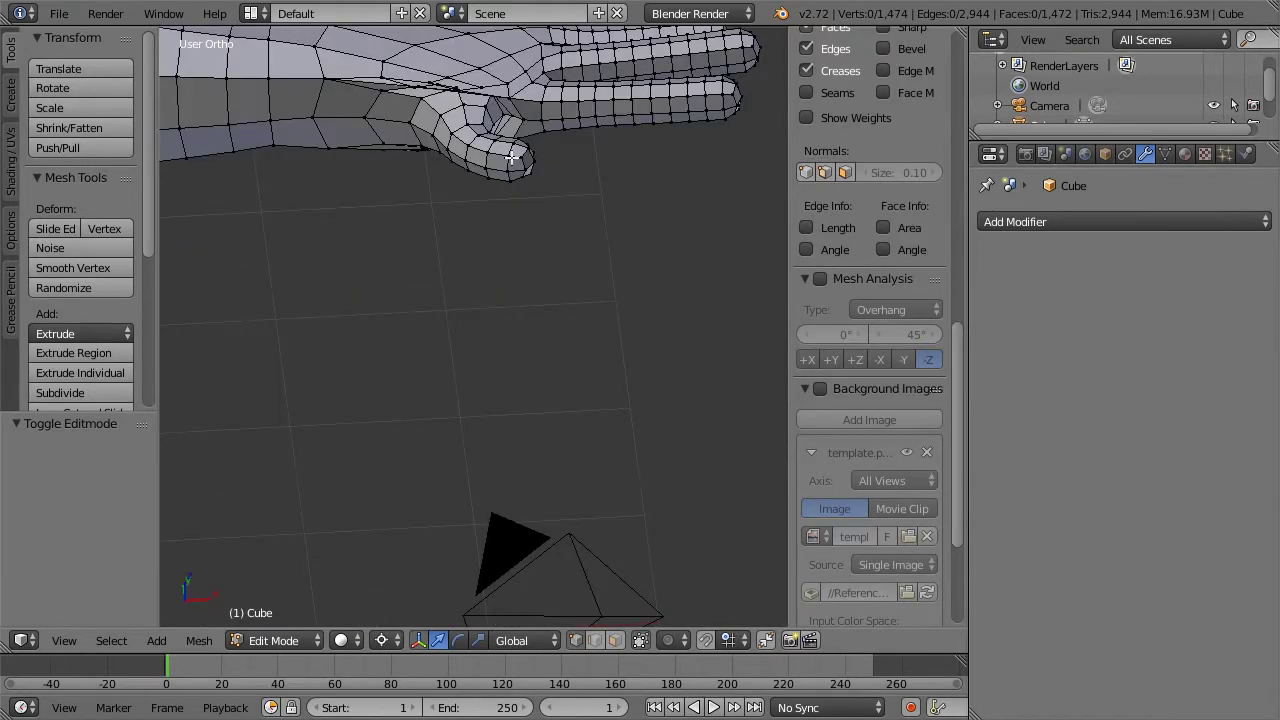
{"action": "right_click", "coordinate": [456, 86]}
{"action": "key", "text": "KP_Decimal"}
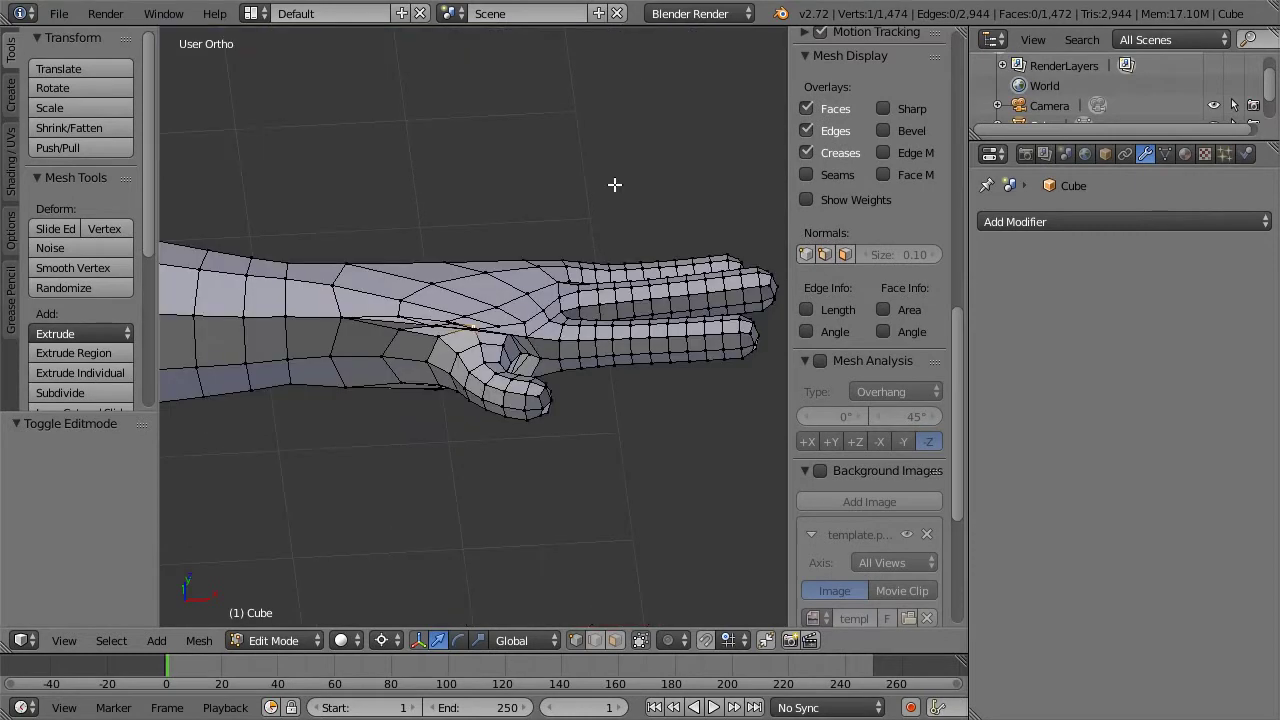
{"action": "middle_click_drag", "start_coordinate": [585, 222], "coordinate": [624, 197]}
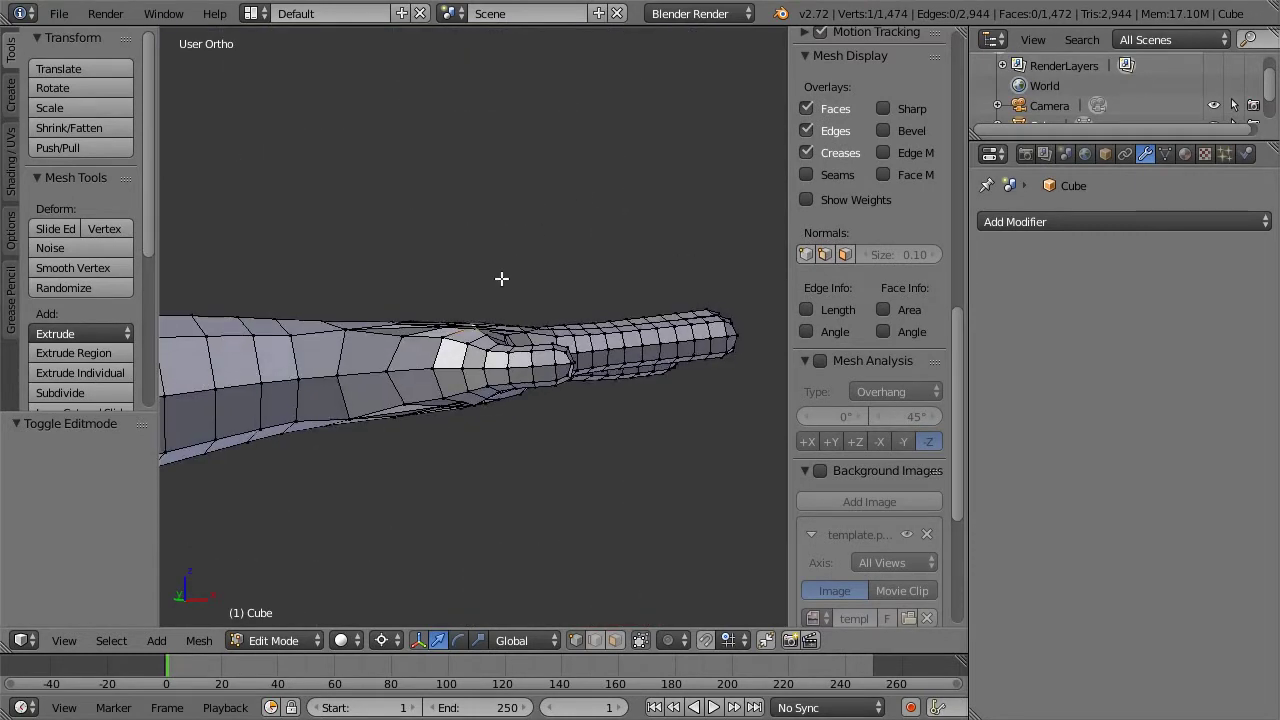
Inspect the applied mesh's topology around the hand and arm and across the whole body
{"action": "middle_click_drag", "start_coordinate": [502, 278], "coordinate": [495, 325]}
{"action": "scroll", "coordinate": [495, 330], "scroll_direction": "up", "scroll_amount": 8}
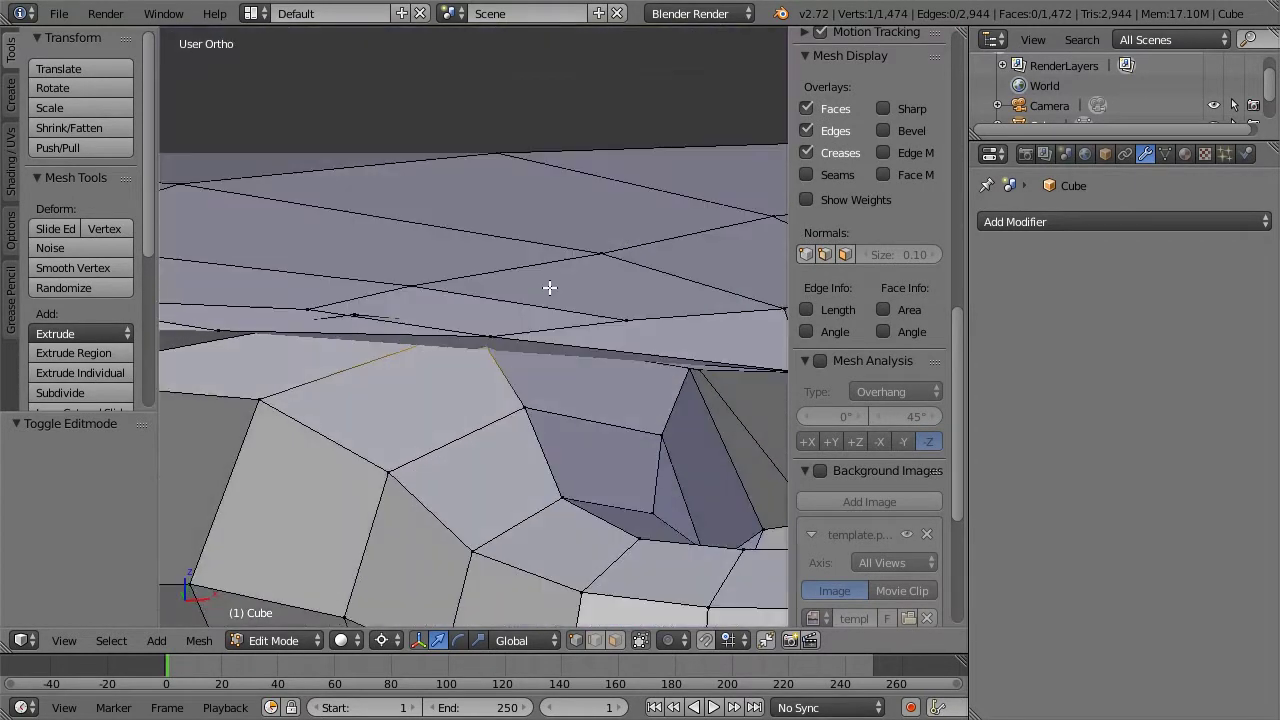
{"action": "scroll", "coordinate": [549, 288], "scroll_direction": "down", "scroll_amount": 10}
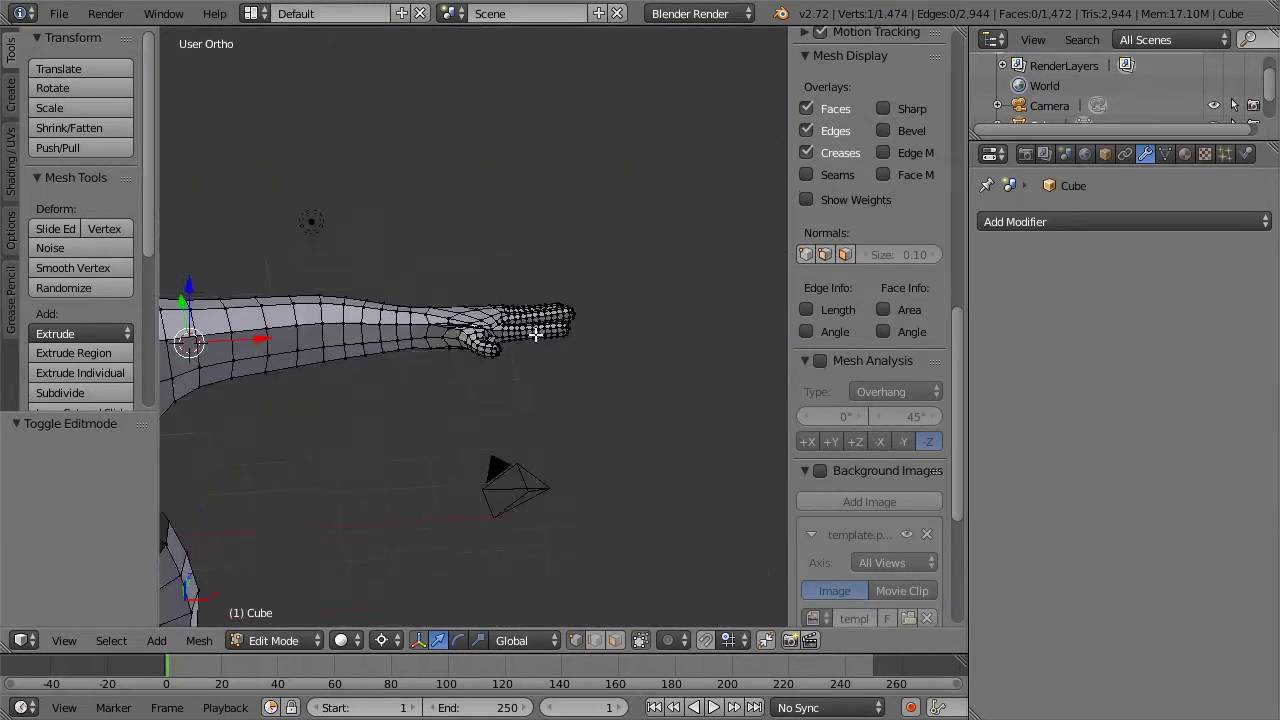
{"action": "scroll", "coordinate": [535, 334], "scroll_direction": "down", "scroll_amount": 1}
{"action": "middle_click_drag", "start_coordinate": [373, 278], "coordinate": [612, 303]}
{"action": "scroll", "coordinate": [470, 338], "scroll_direction": "up", "scroll_amount": 5}
{"action": "scroll", "coordinate": [470, 340], "scroll_direction": "down", "scroll_amount": 5}
{"action": "scroll", "coordinate": [470, 338], "scroll_direction": "down", "scroll_amount": 5}
{"action": "scroll", "coordinate": [612, 303], "scroll_direction": "up", "scroll_amount": 2}
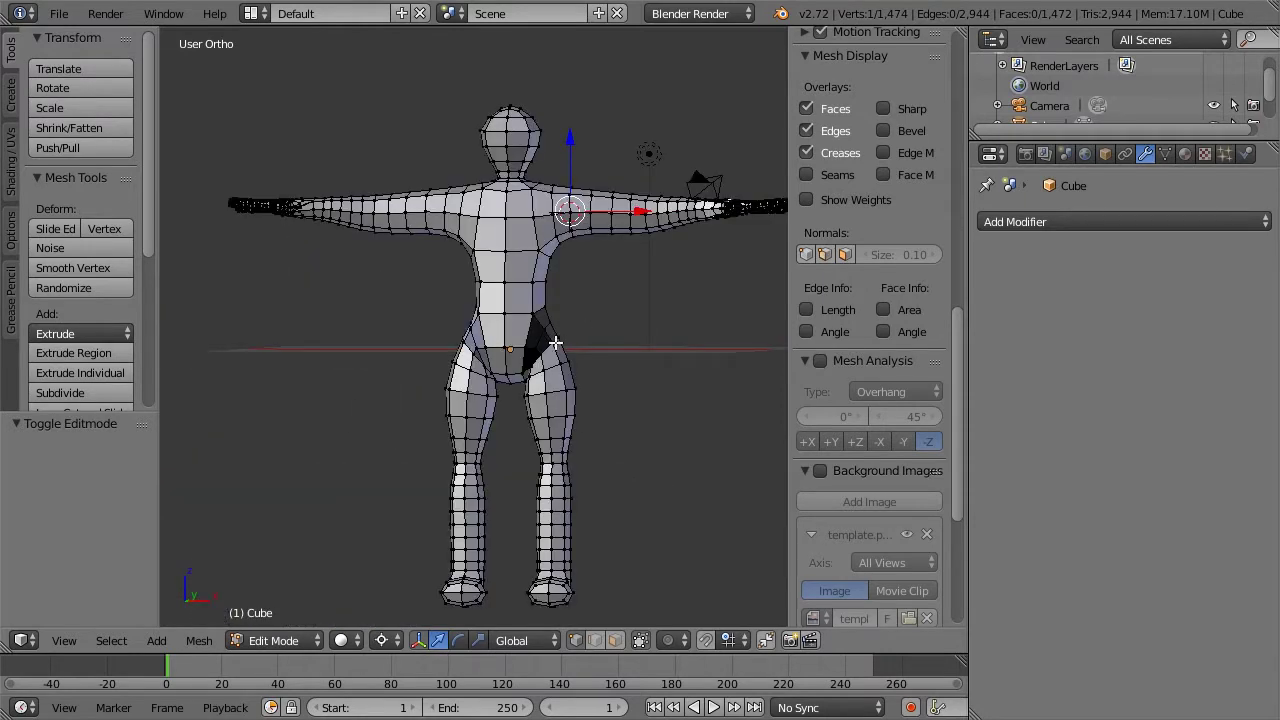
Recalculate the normals of the whole mesh outward to correct the dark faces at the hip, and clear the selection
{"action": "scroll", "coordinate": [557, 343], "scroll_direction": "up", "scroll_amount": 6}
{"action": "scroll", "coordinate": [637, 330], "scroll_direction": "down", "scroll_amount": 2}
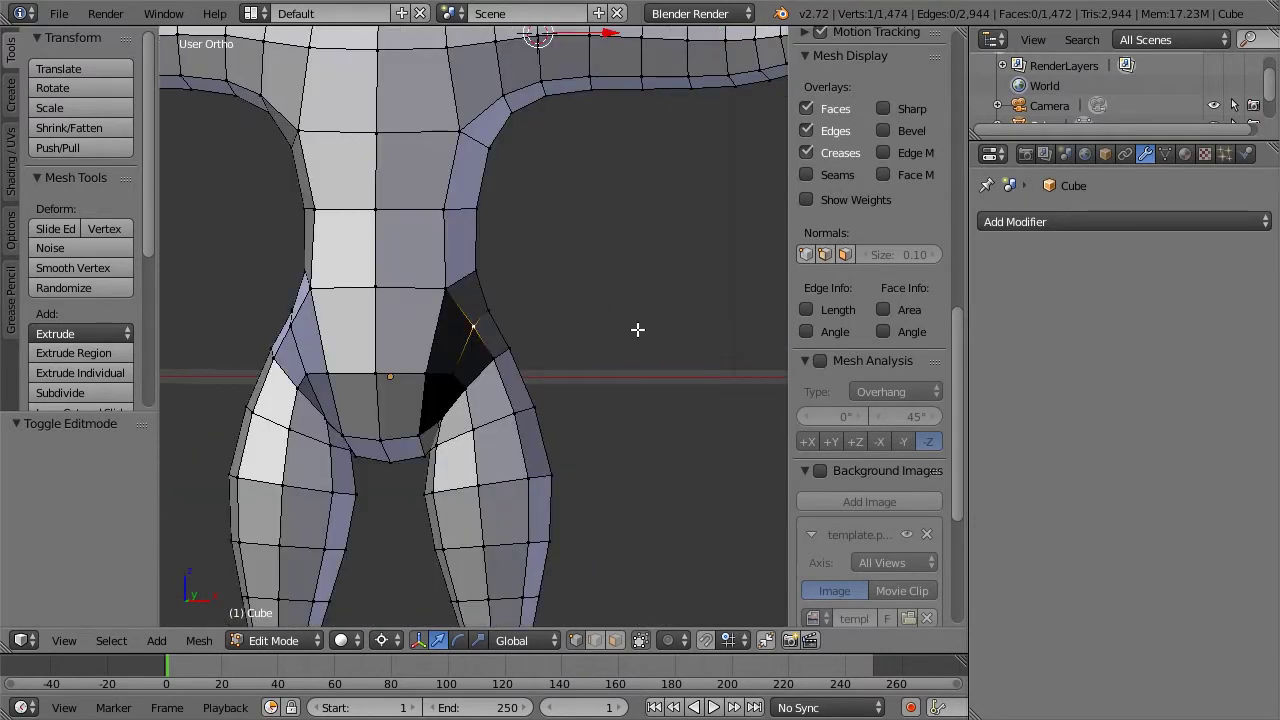
{"action": "middle_click_drag", "start_coordinate": [534, 329], "coordinate": [646, 331]}
{"action": "scroll", "coordinate": [644, 331], "scroll_direction": "down", "scroll_amount": 2}
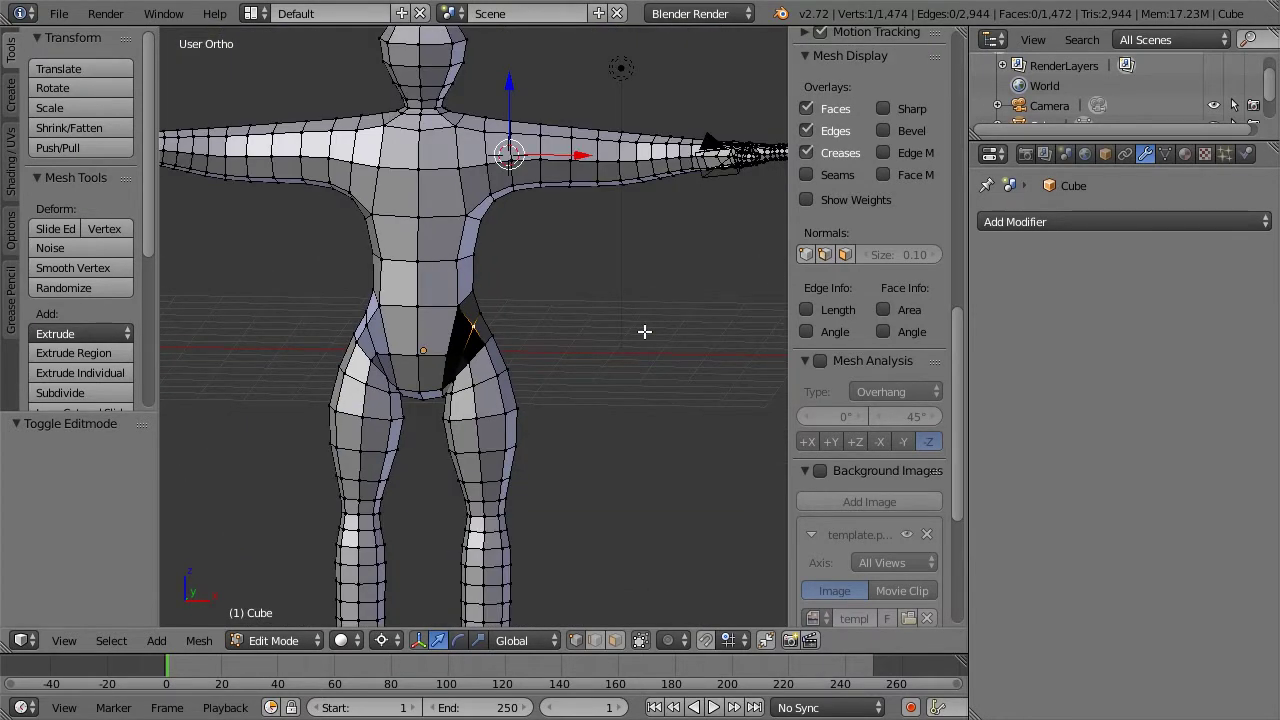
{"action": "key", "text": "a"}
{"action": "key", "text": "ctrl+n"}
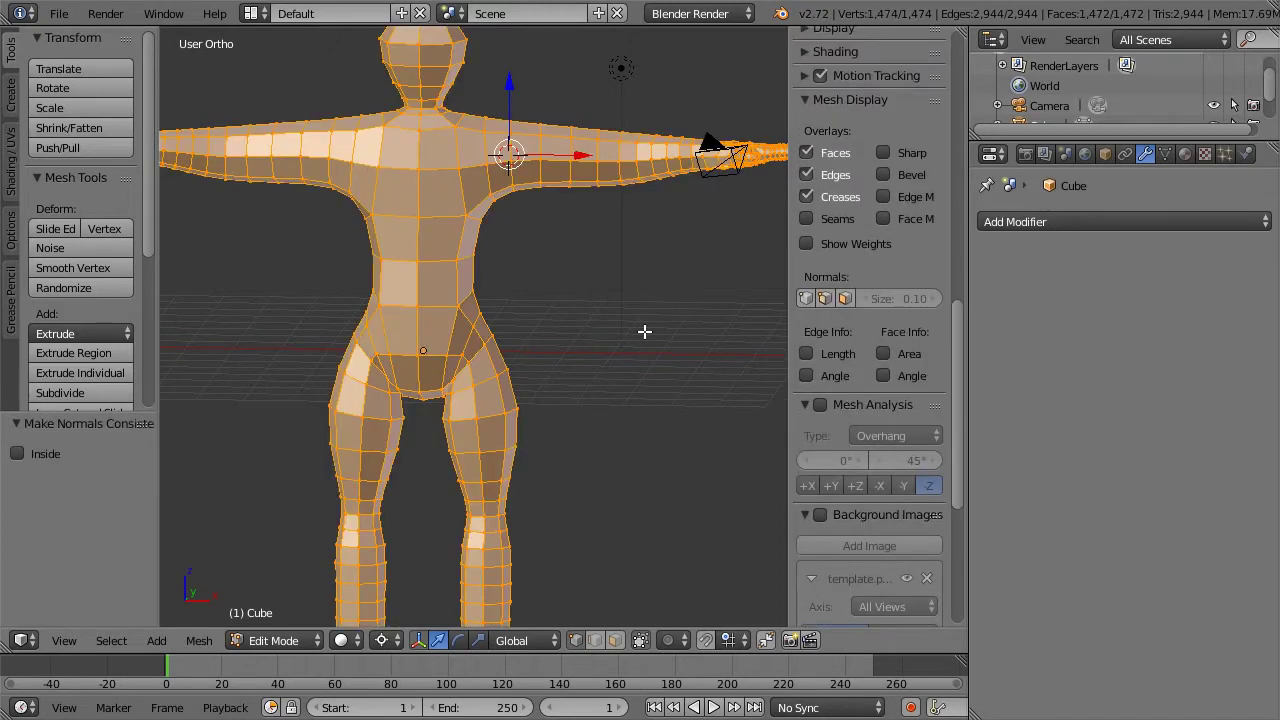
{"action": "key", "text": "a"}
Examine the hip and crotch topology from several angles in wireframe and solid shading
{"action": "key", "text": "z"}
{"action": "scroll", "coordinate": [520, 330], "scroll_direction": "up", "scroll_amount": 7}
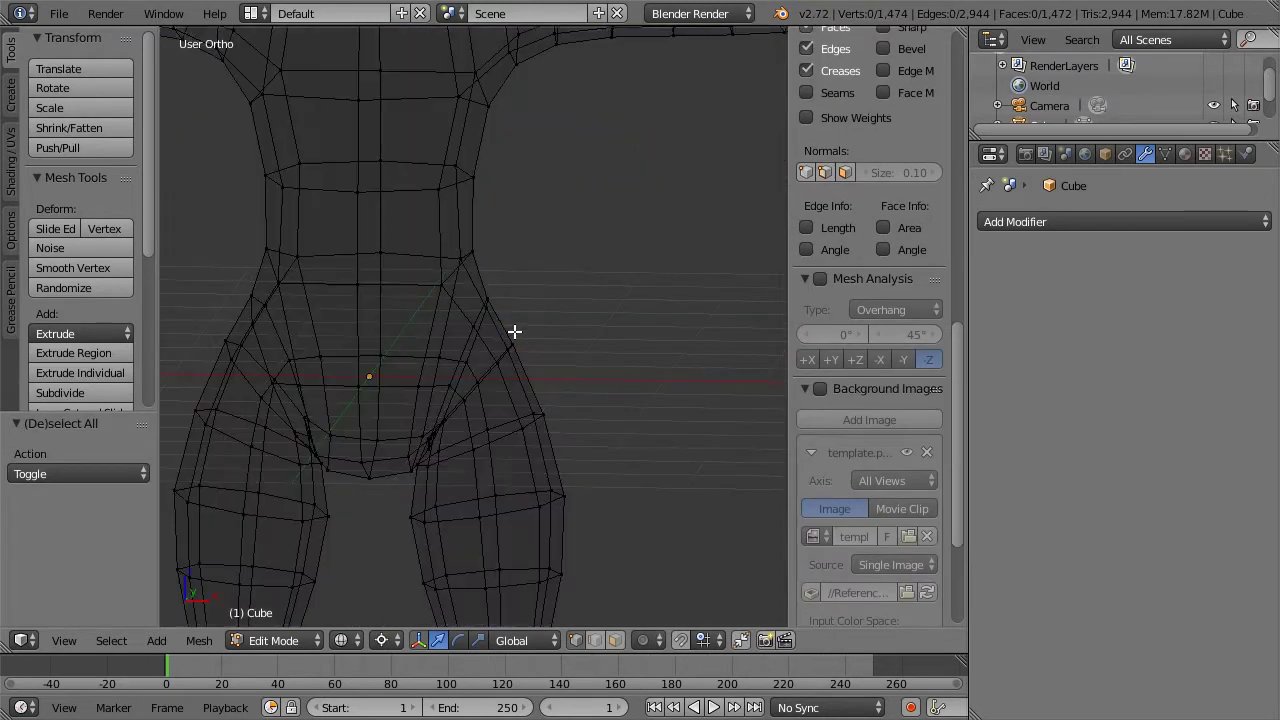
{"action": "middle_click_drag", "start_coordinate": [454, 364], "coordinate": [559, 347]}
{"action": "key", "text": "z"}
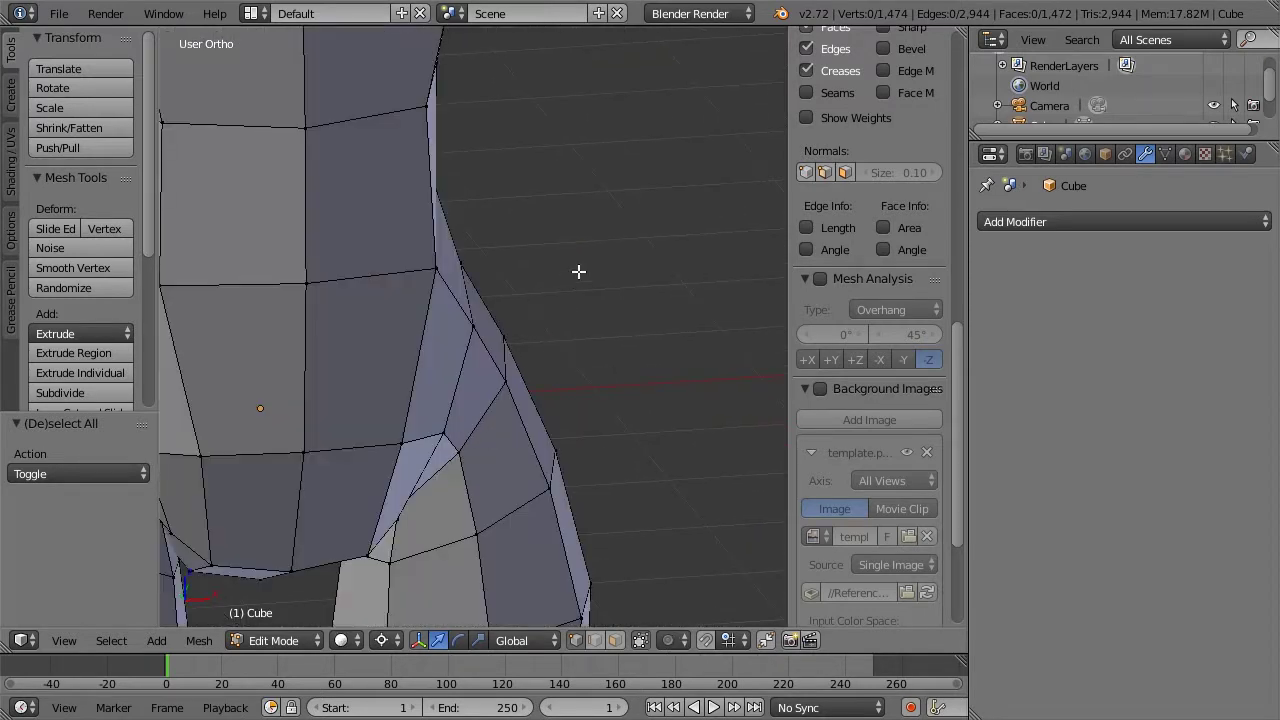
{"action": "mouse_move", "coordinate": [578, 271]}
{"action": "middle_mouse_down"}
{"action": "mouse_move", "coordinate": [574, 393]}
{"action": "mouse_move", "coordinate": [543, 303]}
{"action": "middle_mouse_up"}
{"action": "key", "text": "z"}
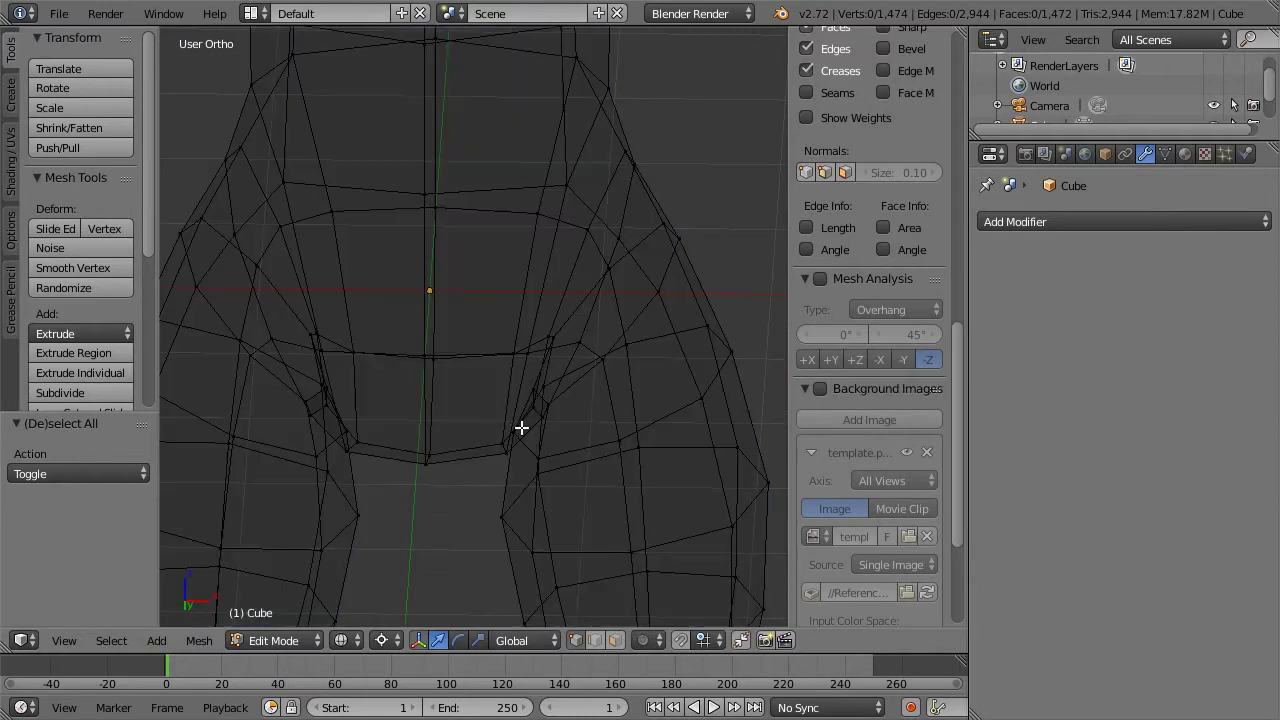
{"action": "key", "text": "z"}
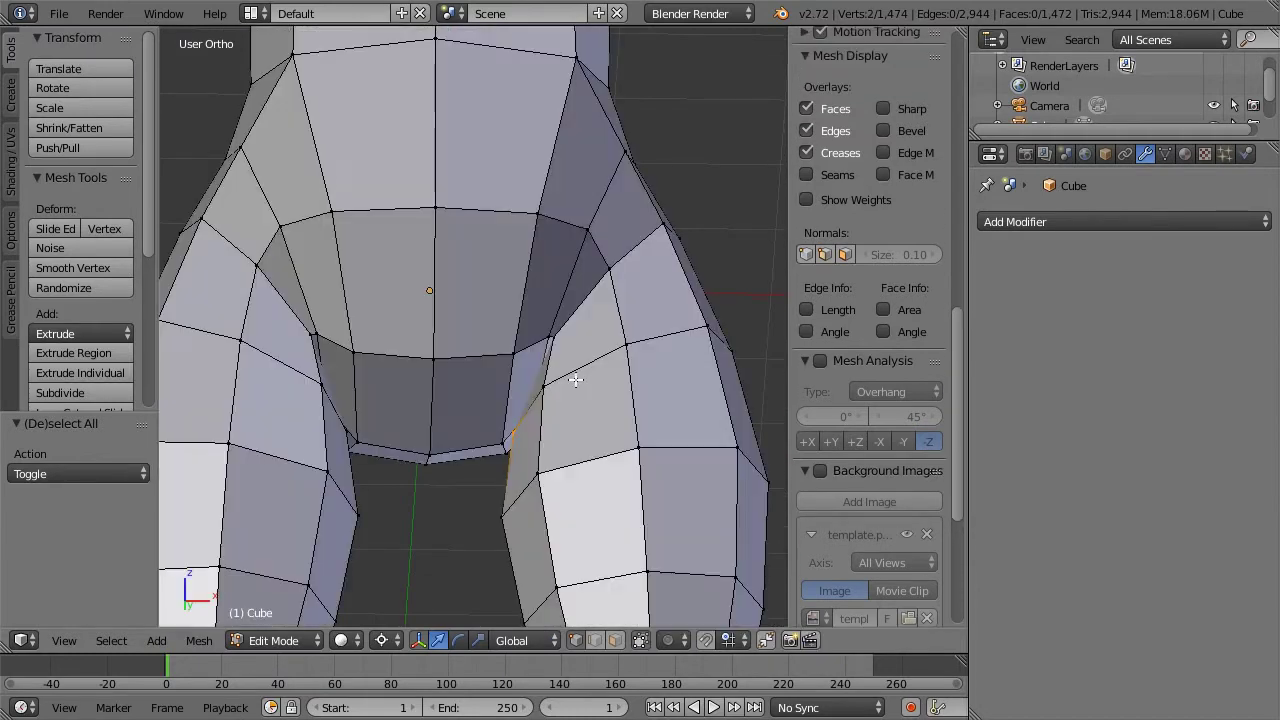
{"action": "scroll", "coordinate": [577, 379], "scroll_direction": "down", "scroll_amount": 6}
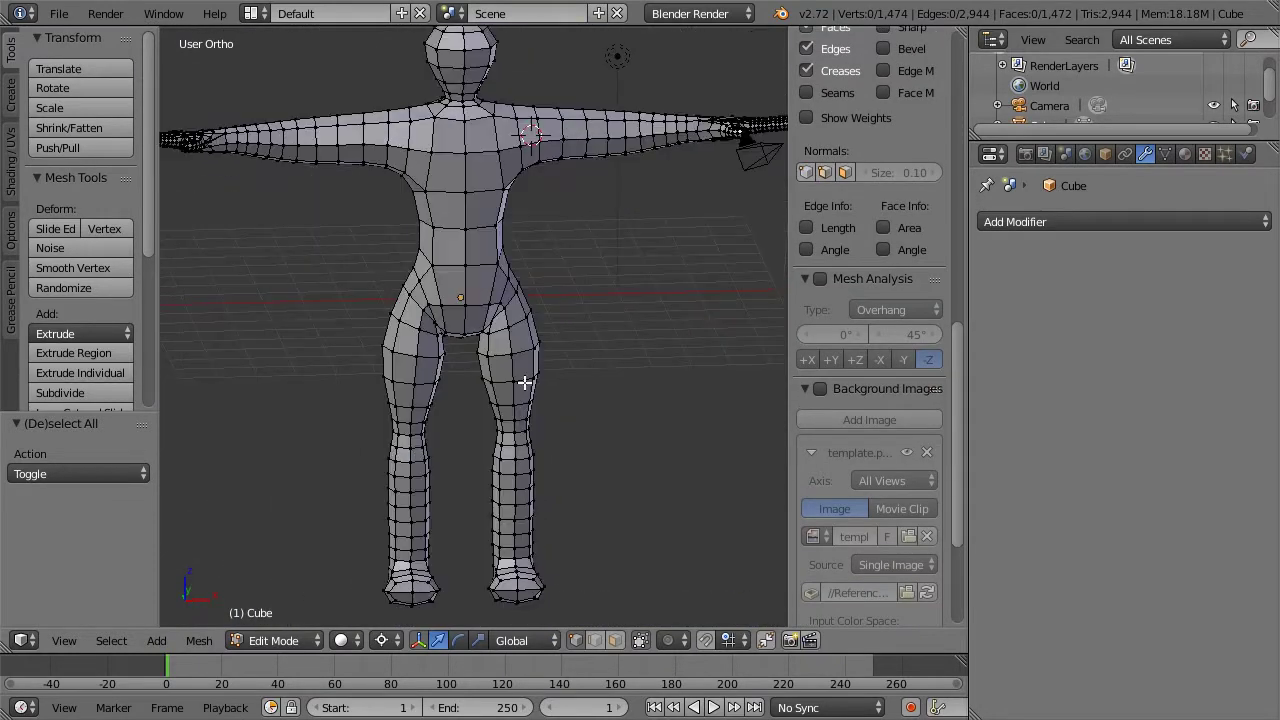
In front view with wireframe shading, delete all vertices of the body half on the negative X side, keeping the centre line
{"action": "key", "text": "KP_1"}
{"action": "scroll", "coordinate": [515, 383], "scroll_direction": "down", "scroll_amount": 3}
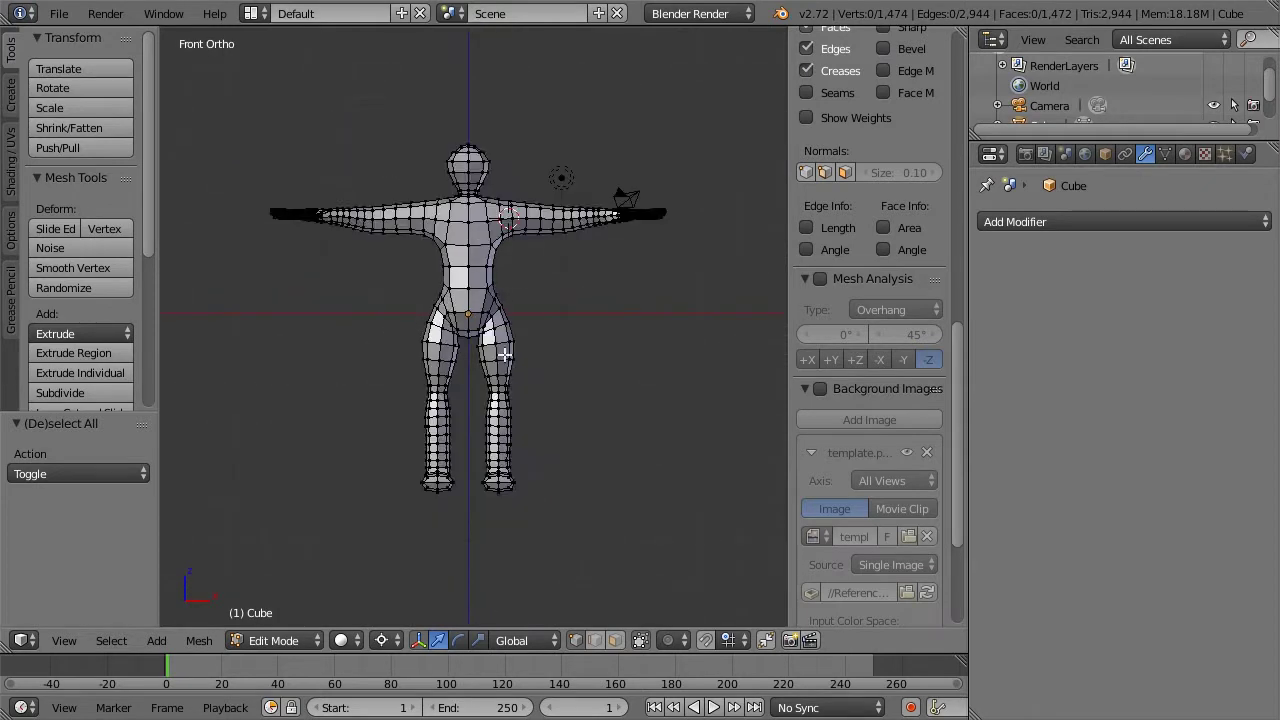
{"action": "key", "text": "a"}
{"action": "key", "text": "a"}
{"action": "key", "text": "b"}
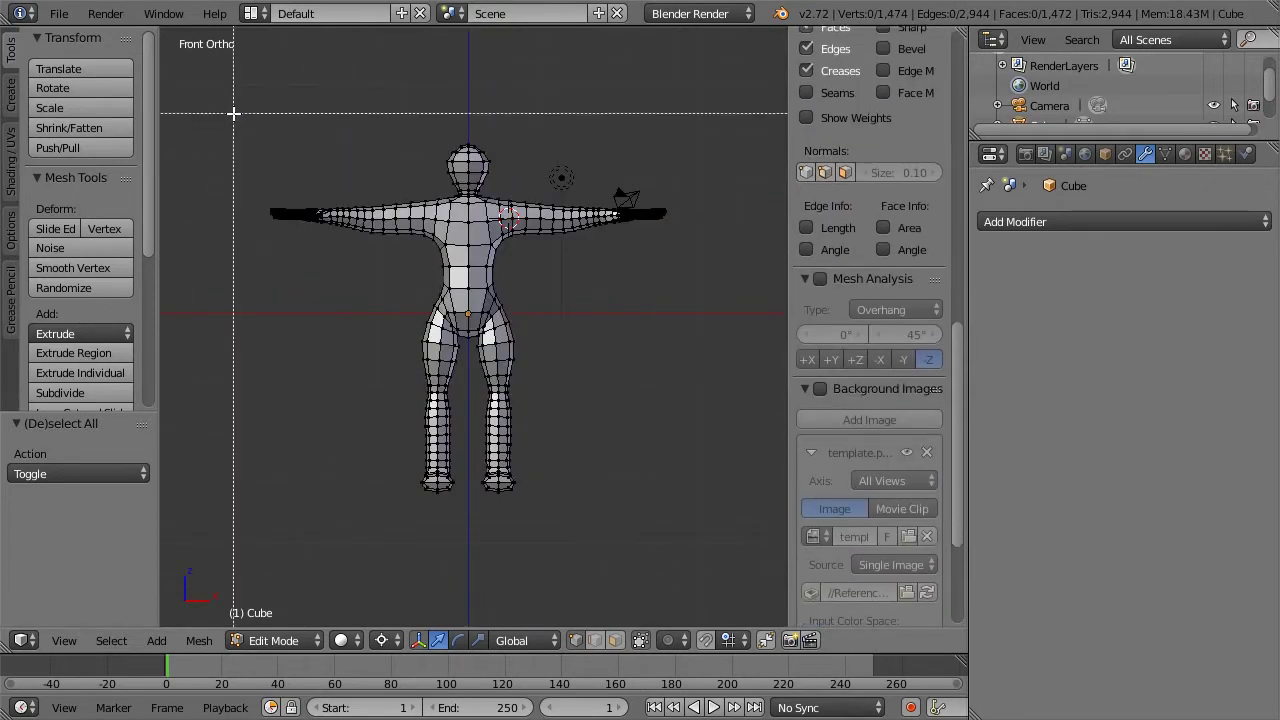
{"action": "key", "text": "Escape"}
{"action": "key", "text": "z"}
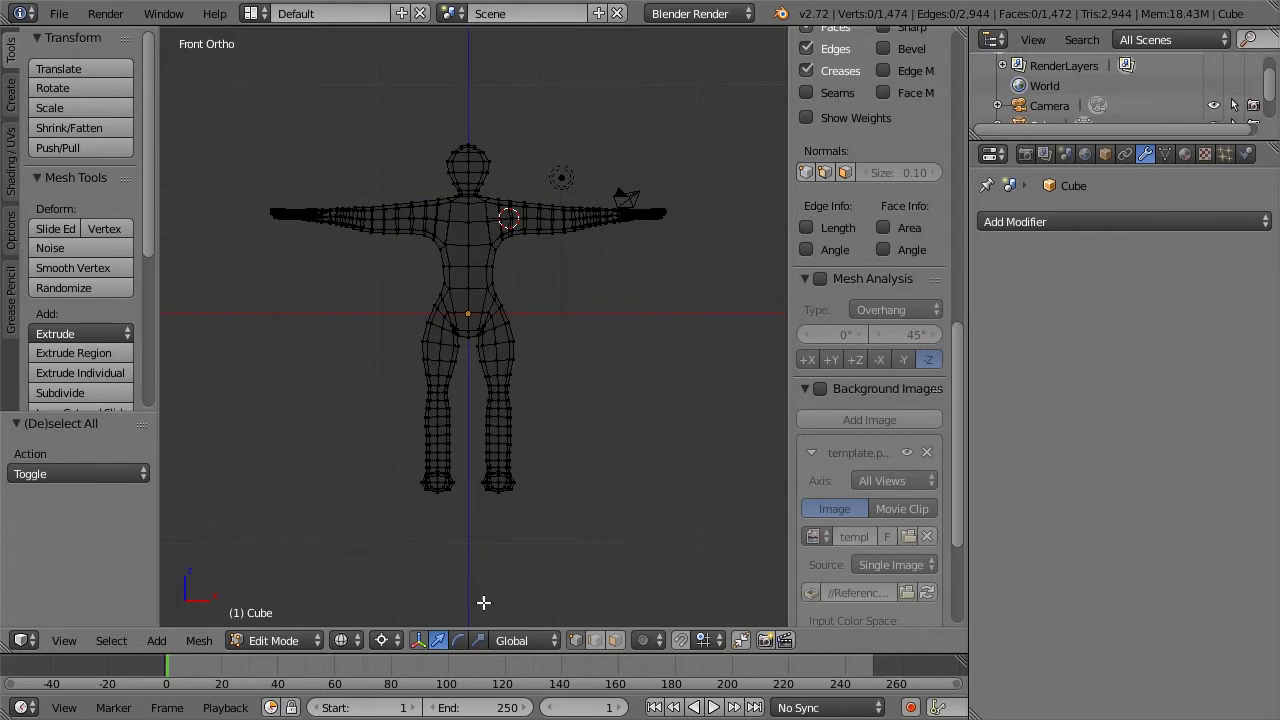
{"action": "key", "text": "b"}
{"action": "left_click_drag", "start_coordinate": [226, 107], "coordinate": [465, 595]}
{"action": "key", "text": "x"}
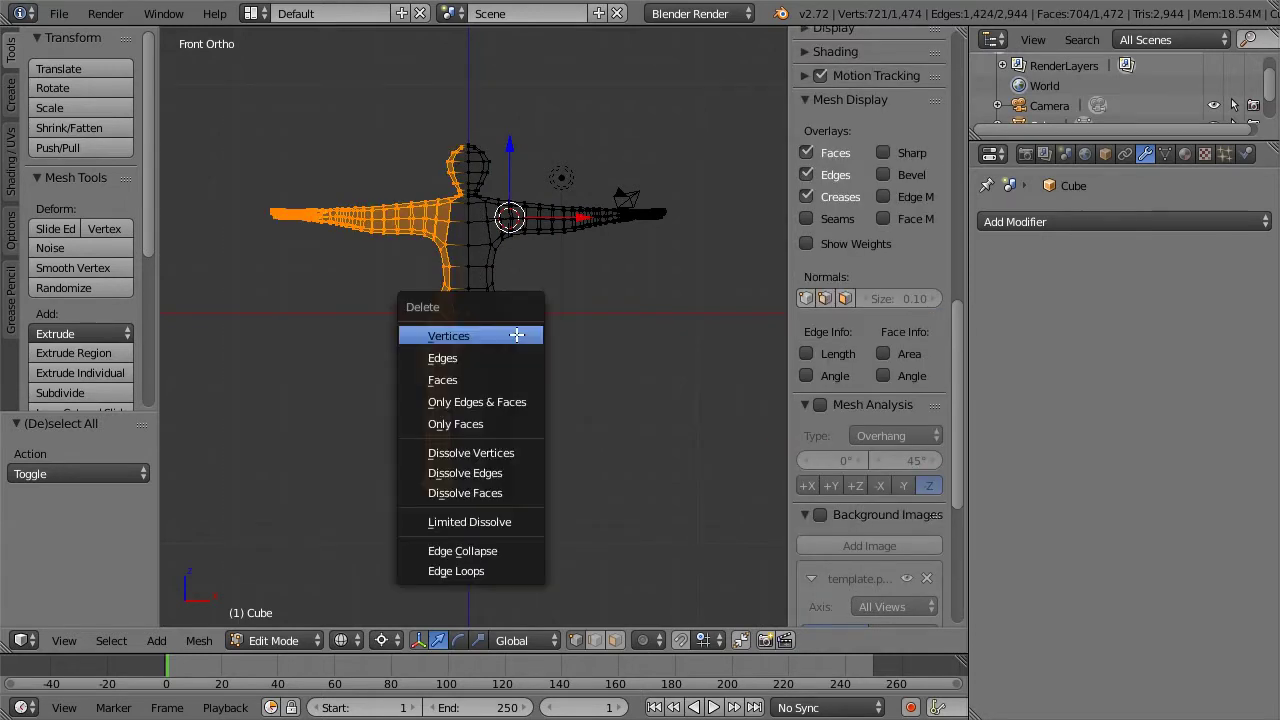
{"action": "left_click", "coordinate": [516, 333]}
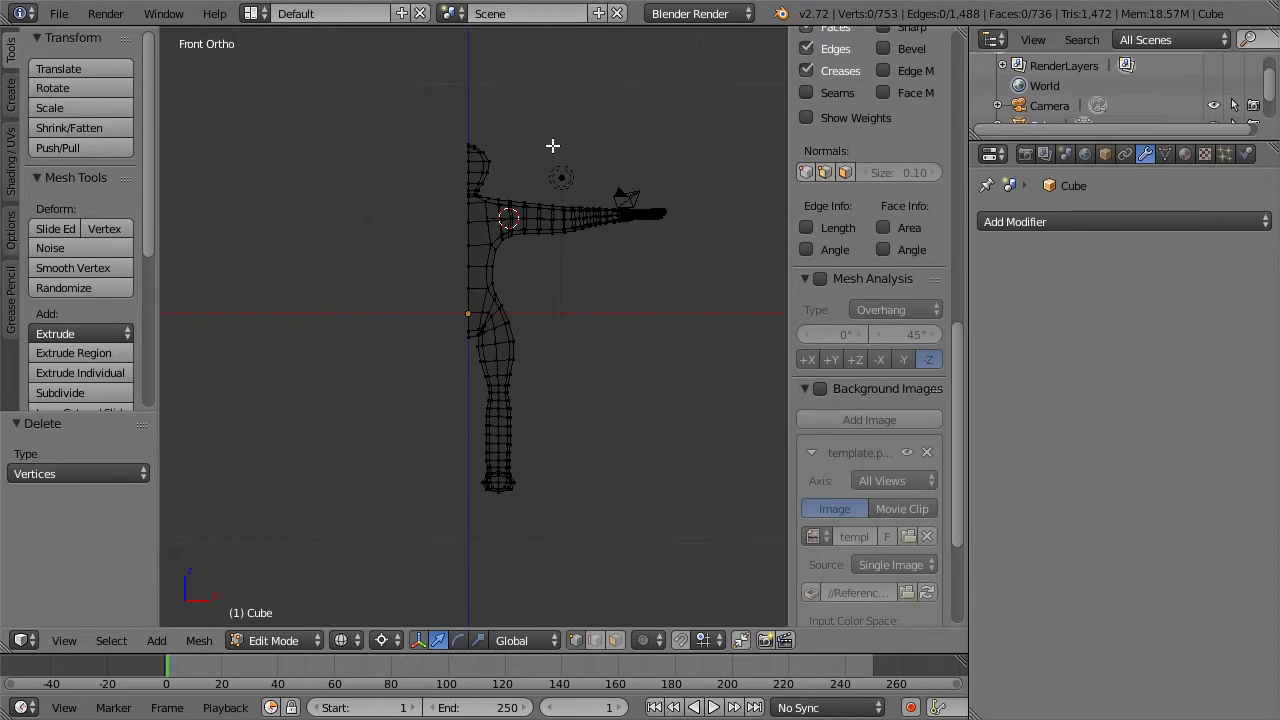
Add a Mirror modifier on the X axis to the remaining half of the character
{"action": "left_click", "coordinate": [1077, 222]}
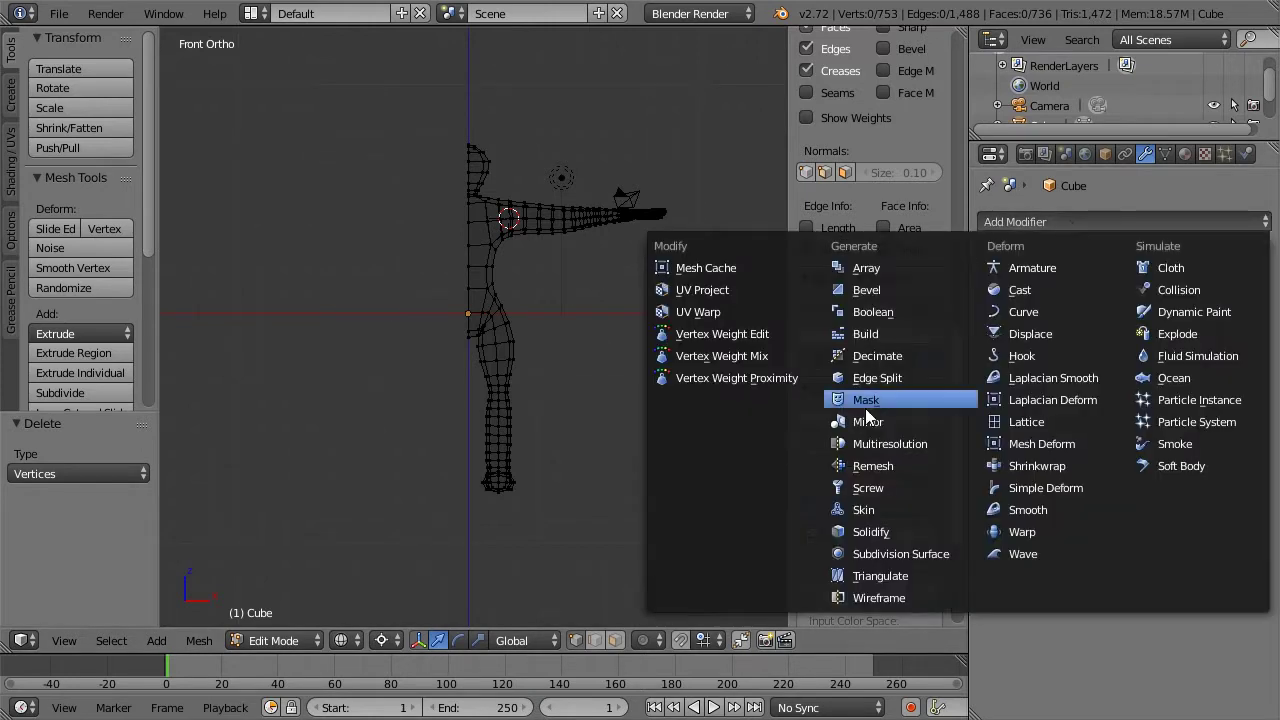
{"action": "left_click", "coordinate": [895, 421]}
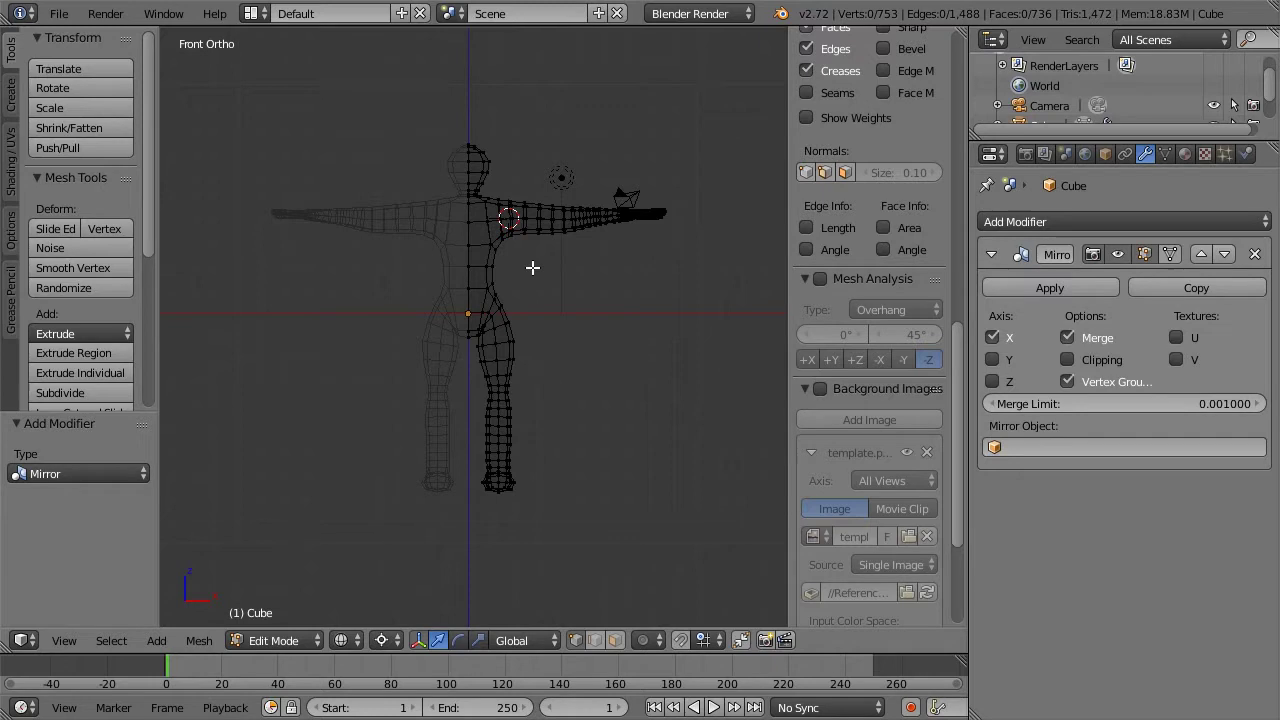
{"action": "scroll", "coordinate": [490, 235], "scroll_direction": "up", "scroll_amount": 4}
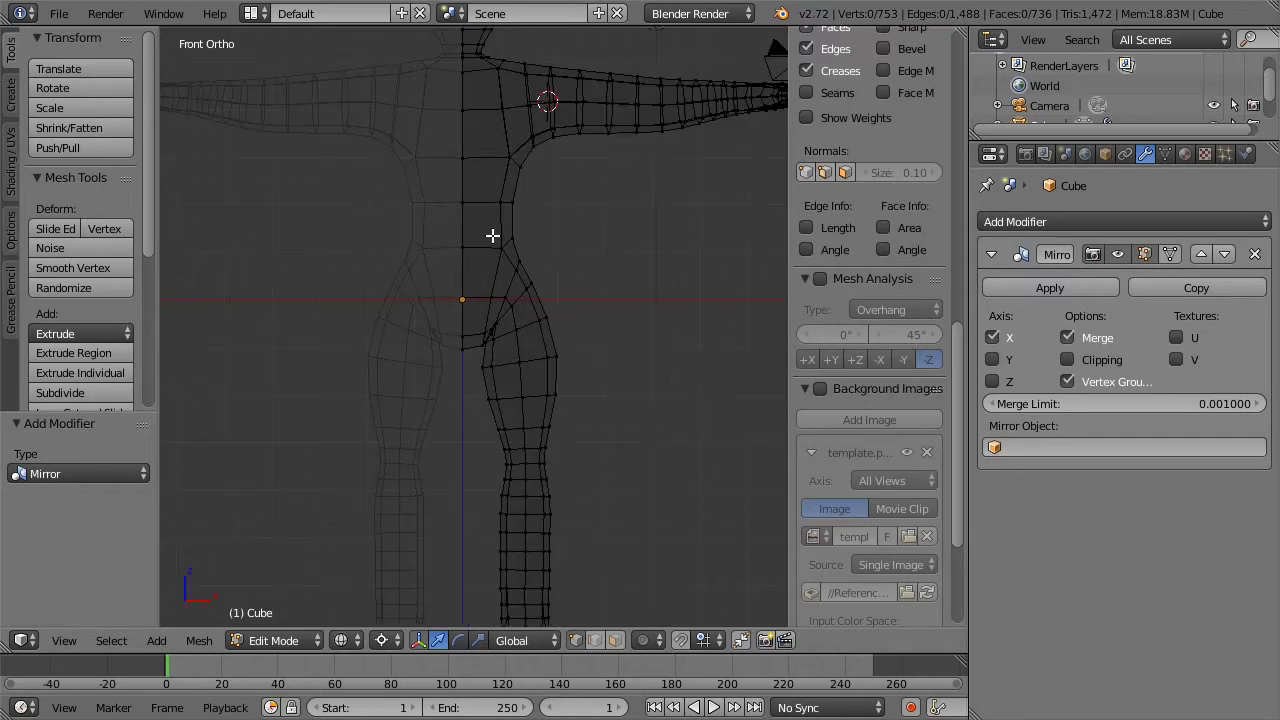
{"action": "scroll", "coordinate": [490, 220], "scroll_direction": "down", "scroll_amount": 1}
{"action": "scroll", "coordinate": [465, 140], "scroll_direction": "down", "scroll_amount": 1}
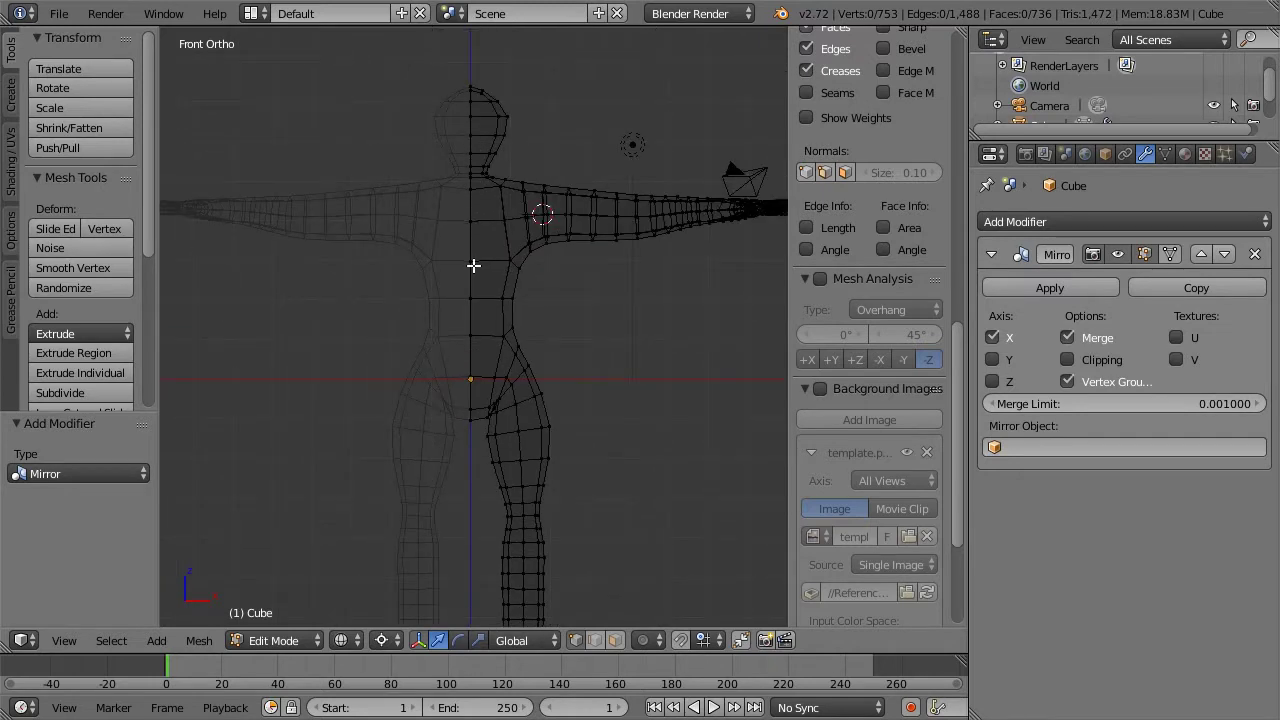
Enable Clipping on the Mirror modifier and move the centre-line vertices along X to snap them onto the mirror plane
{"action": "key", "text": "b"}
{"action": "left_click_drag", "start_coordinate": [433, 70], "coordinate": [478, 448]}
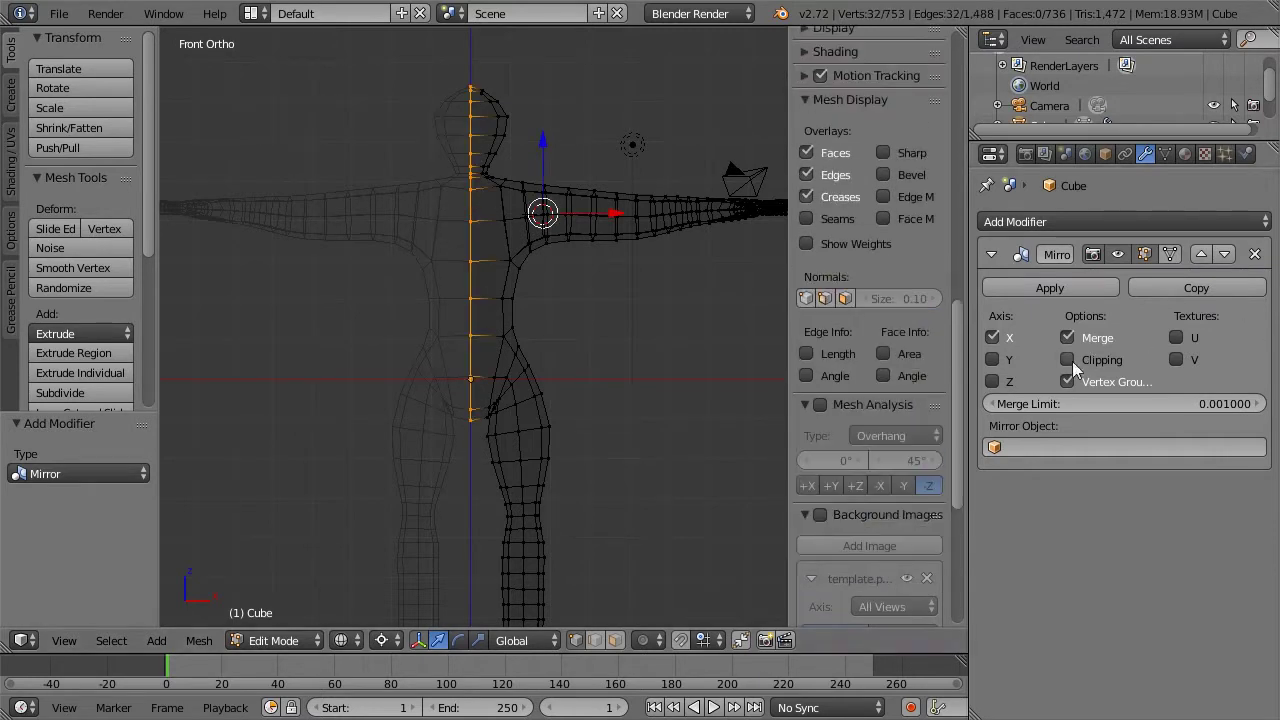
{"action": "key", "text": "g"}
{"action": "key", "text": "x"}
{"action": "left_click", "coordinate": [560, 212]}
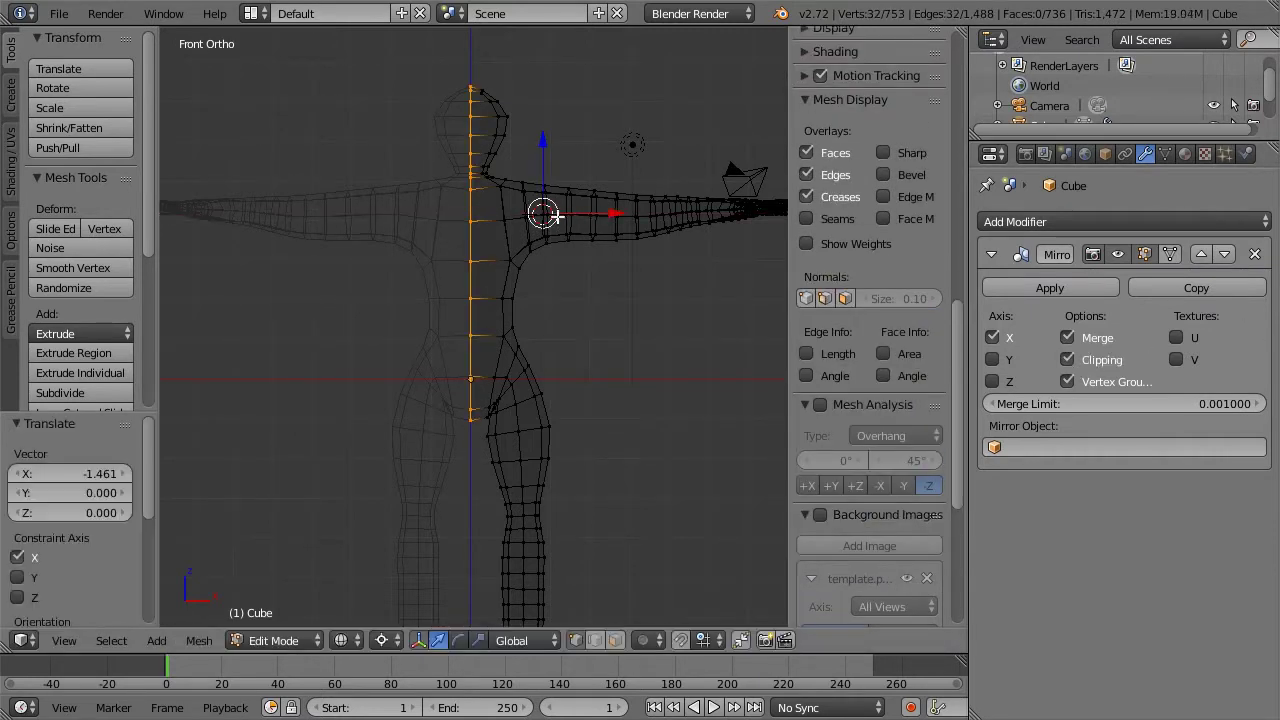
{"action": "key", "text": "g"}
{"action": "key", "text": "x"}
{"action": "left_click", "coordinate": [625, 218]}
{"action": "key", "text": "a"}
{"action": "key", "text": "z"}
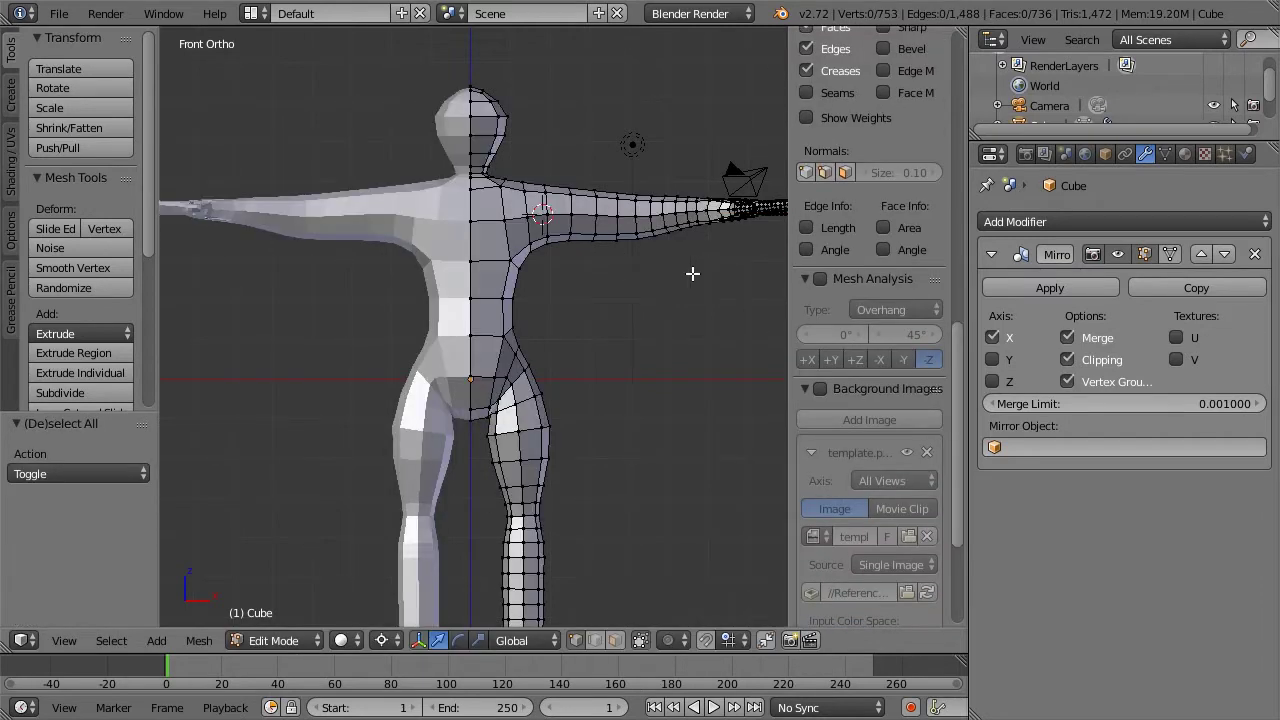
Recalculate the normals of the remaining half outward, check it in front and side view, and deselect everything
{"action": "middle_click_drag", "start_coordinate": [691, 277], "coordinate": [666, 277]}
{"action": "key", "text": "a"}
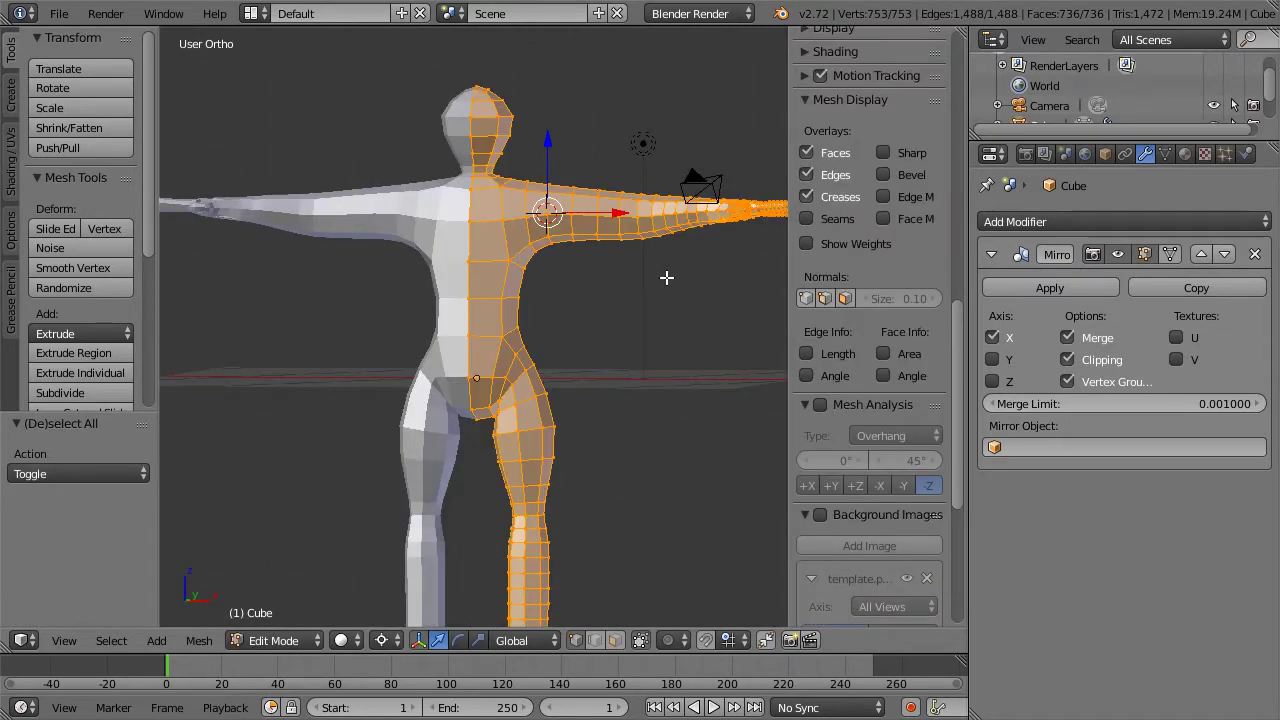
{"action": "key", "text": "ctrl+n"}
{"action": "scroll", "coordinate": [667, 277], "scroll_direction": "down", "scroll_amount": 4}
{"action": "scroll", "coordinate": [667, 277], "scroll_direction": "up", "scroll_amount": 5}
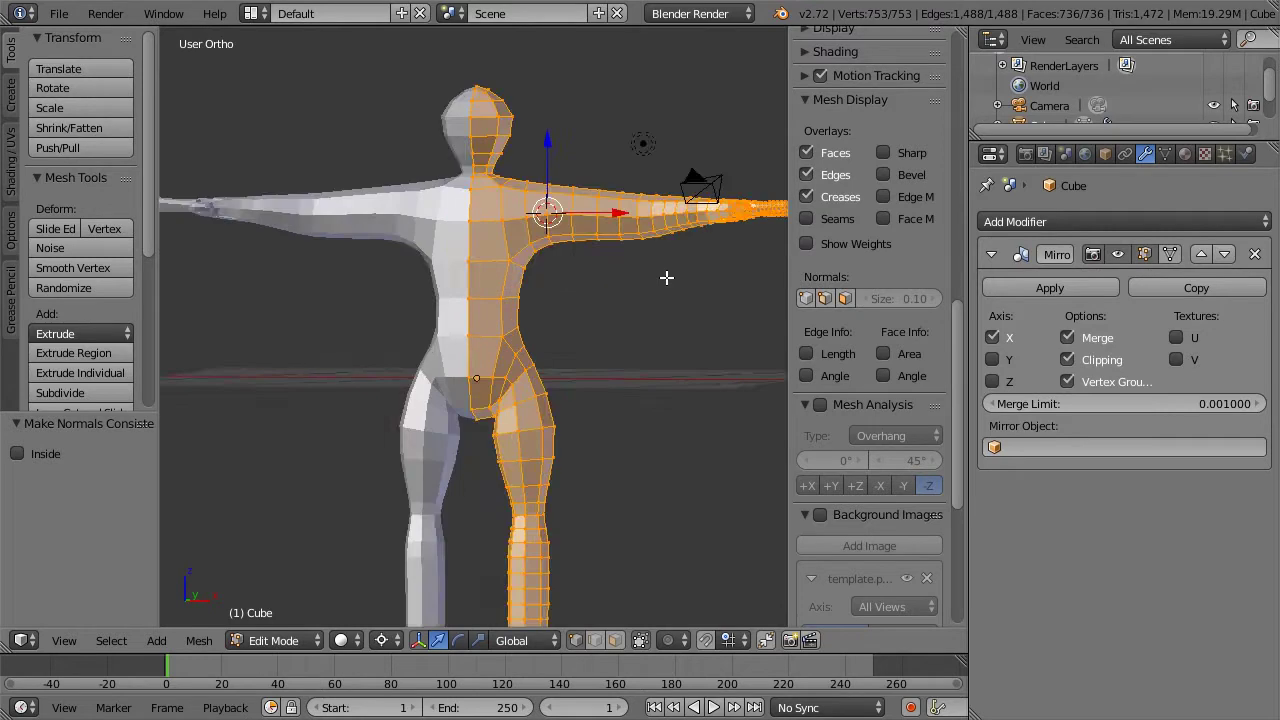
{"action": "scroll", "coordinate": [667, 277], "scroll_direction": "down", "scroll_amount": 3}
{"action": "key", "text": "KP_1"}
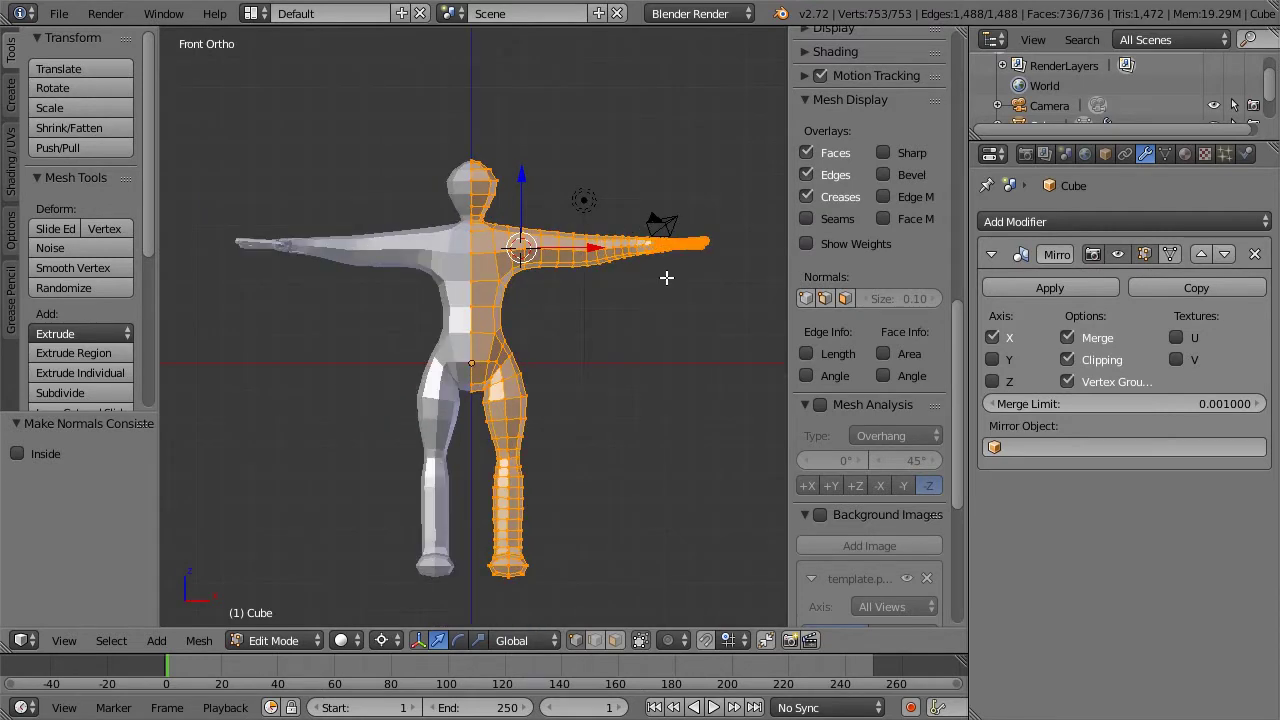
{"action": "key", "text": "KP_3"}
{"action": "key", "text": "a"}
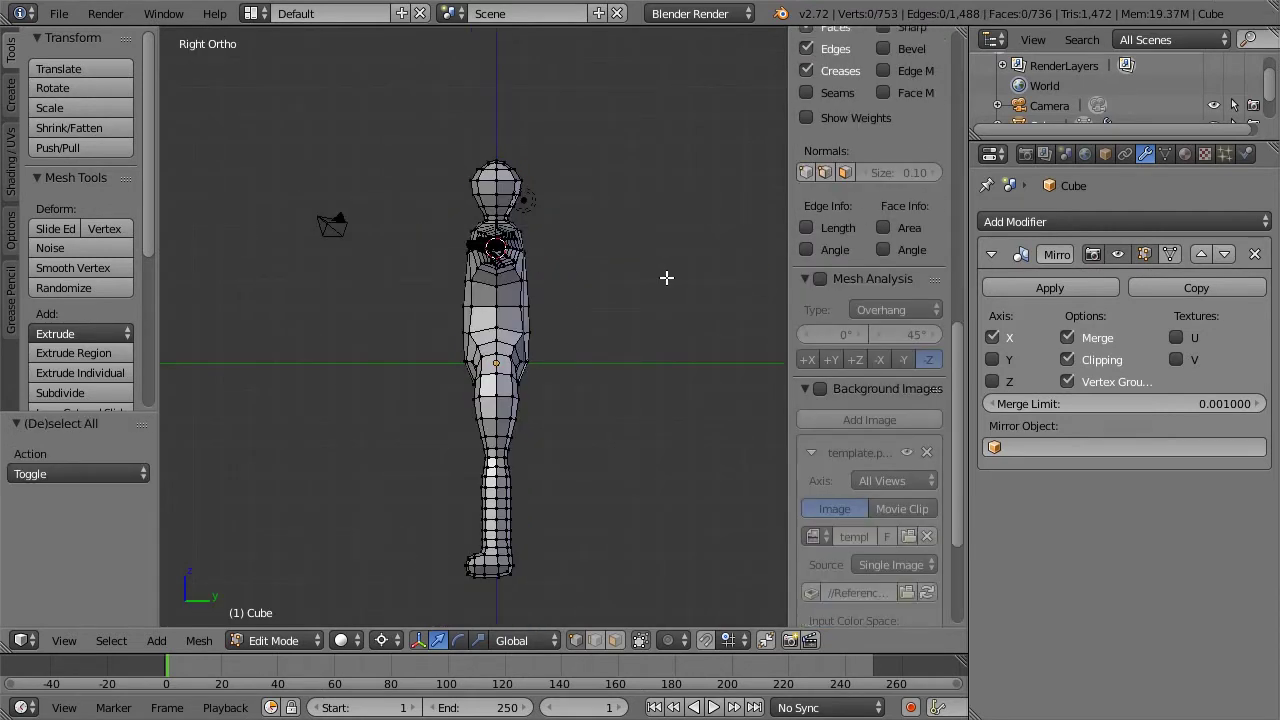
Turn the background images display back on in front view
{"action": "key", "text": "KP_1"}
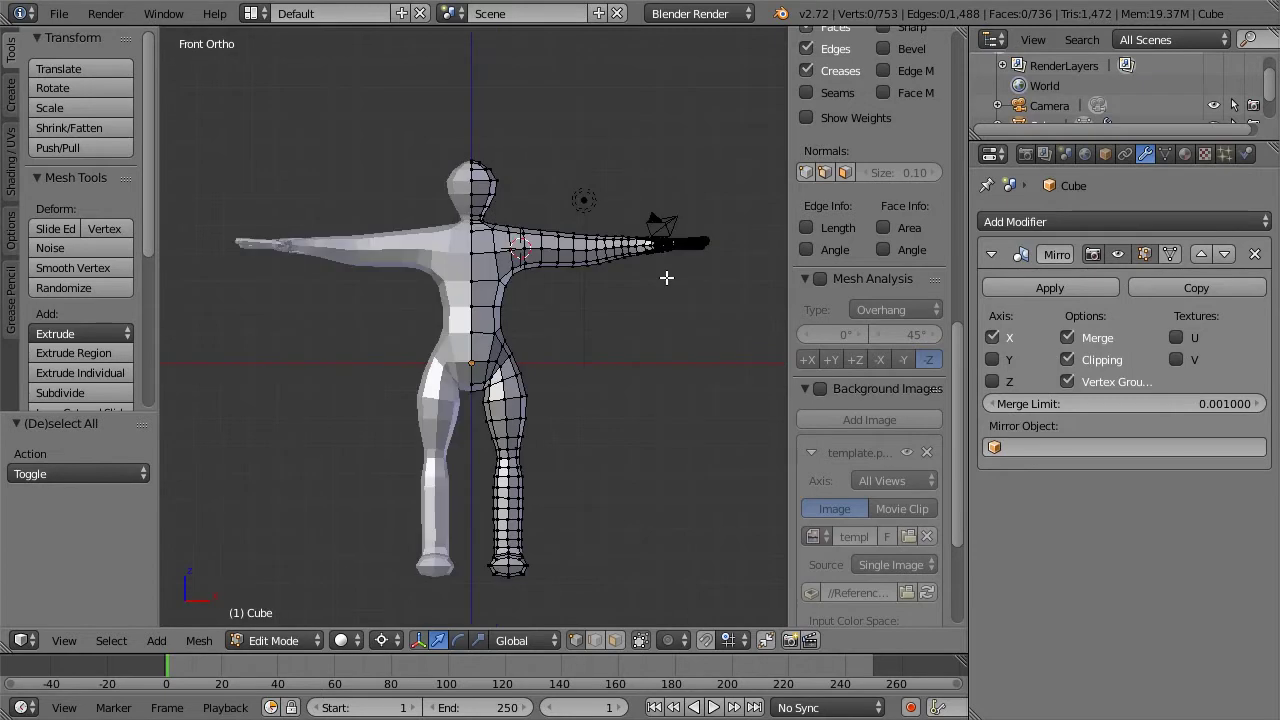
{"action": "scroll", "coordinate": [667, 277], "scroll_direction": "up", "scroll_amount": 3}
{"action": "scroll", "coordinate": [892, 542], "scroll_direction": "down", "scroll_amount": 5}
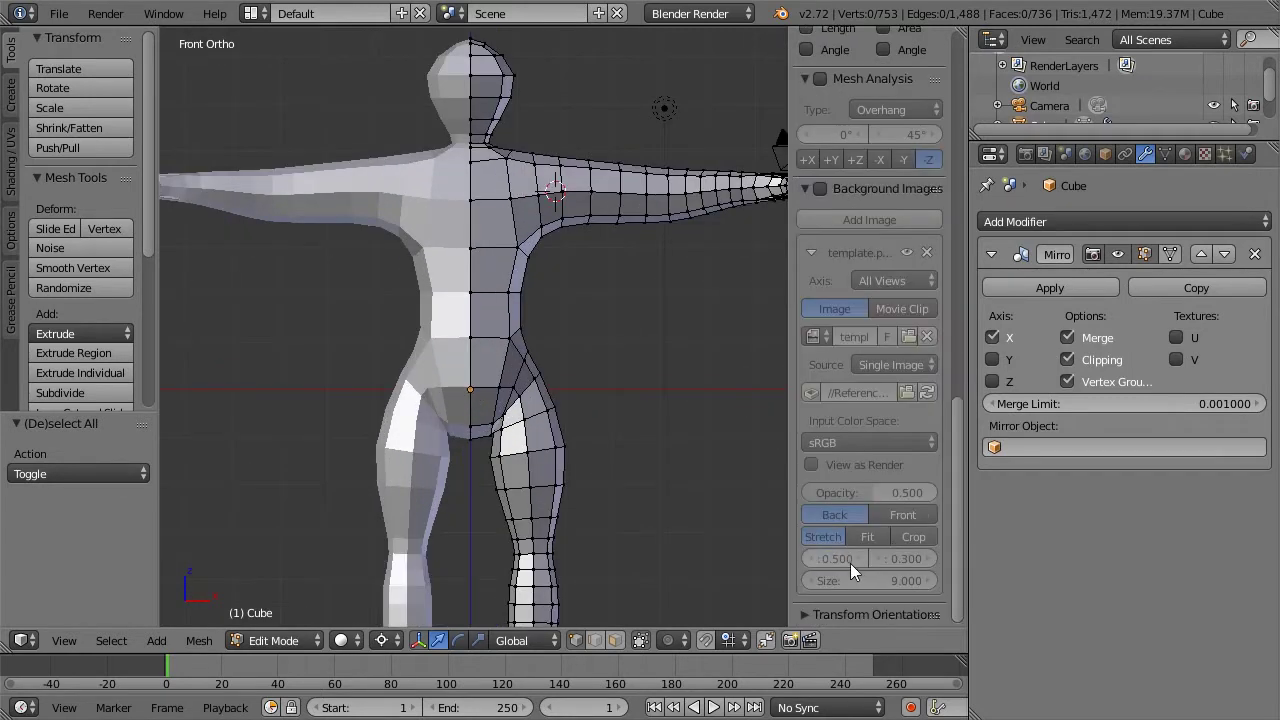
{"action": "scroll", "coordinate": [829, 412], "scroll_direction": "up", "scroll_amount": 6}
{"action": "left_click", "coordinate": [819, 428]}
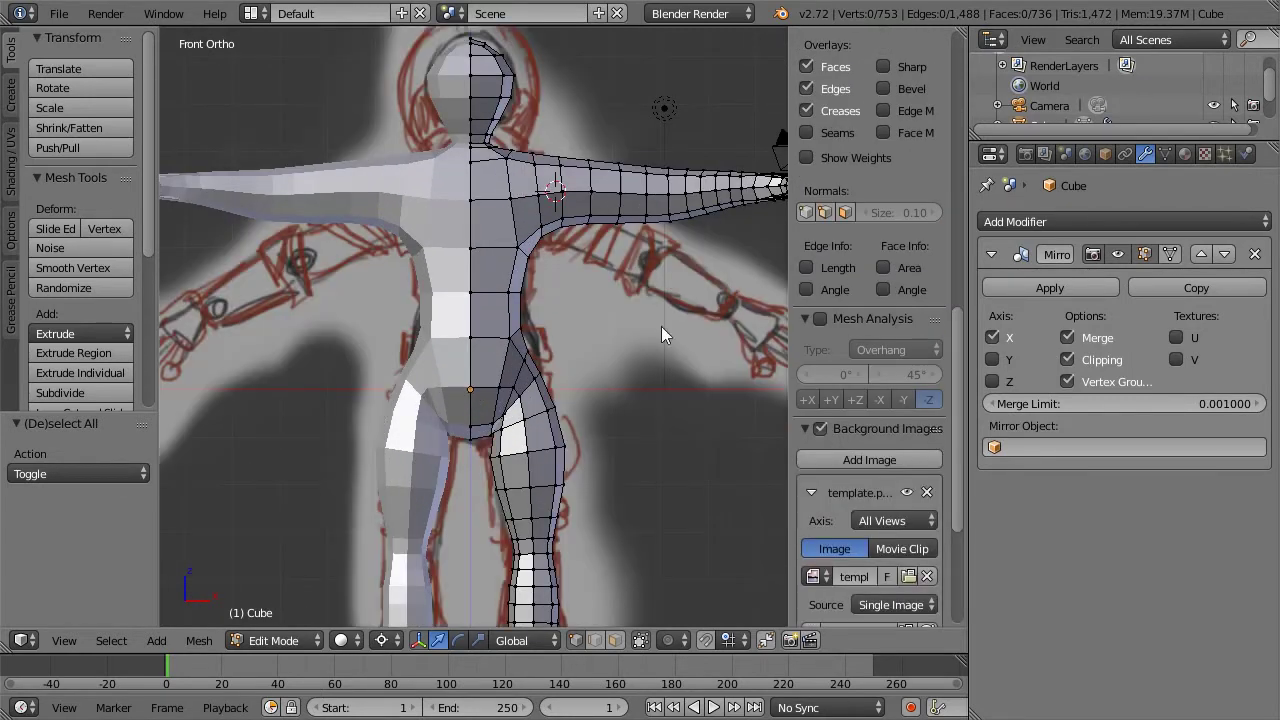
Compare the mesh's shoulders and arms with the front template by switching between wireframe and solid display
{"action": "key", "text": "z"}
{"action": "key", "text": "z"}
{"action": "key", "text": "z"}
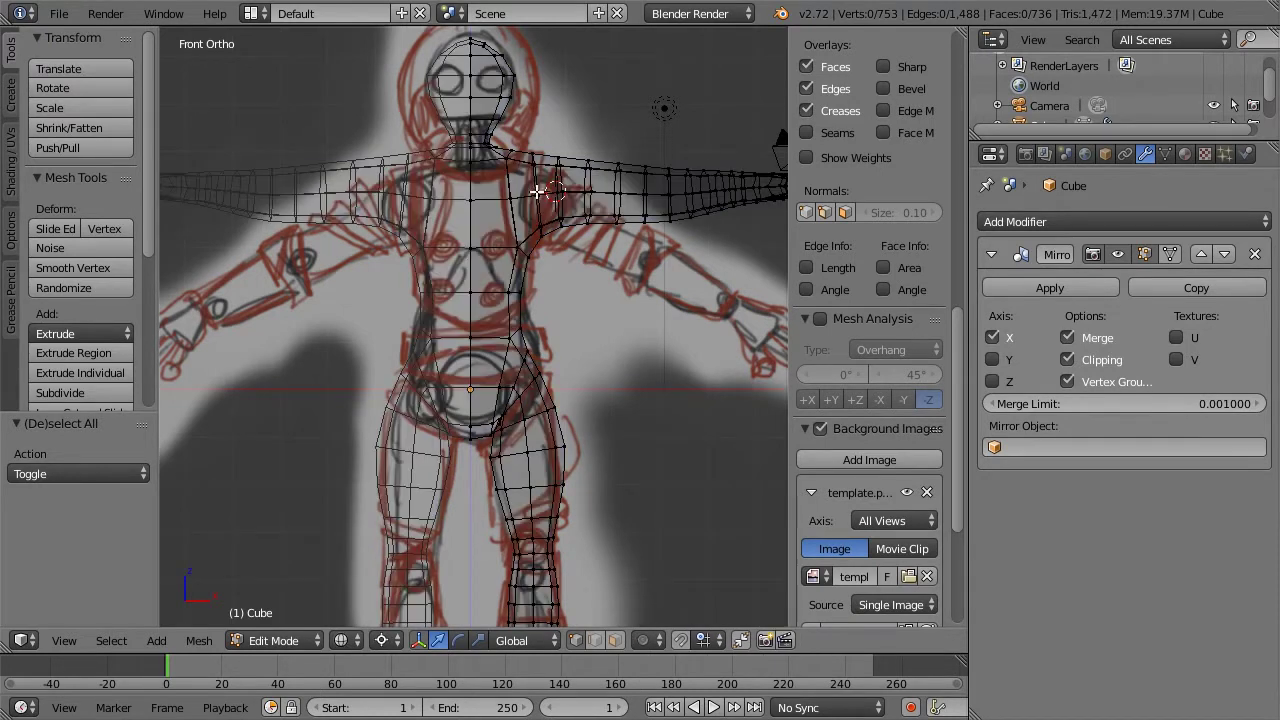
{"action": "key", "text": "z"}
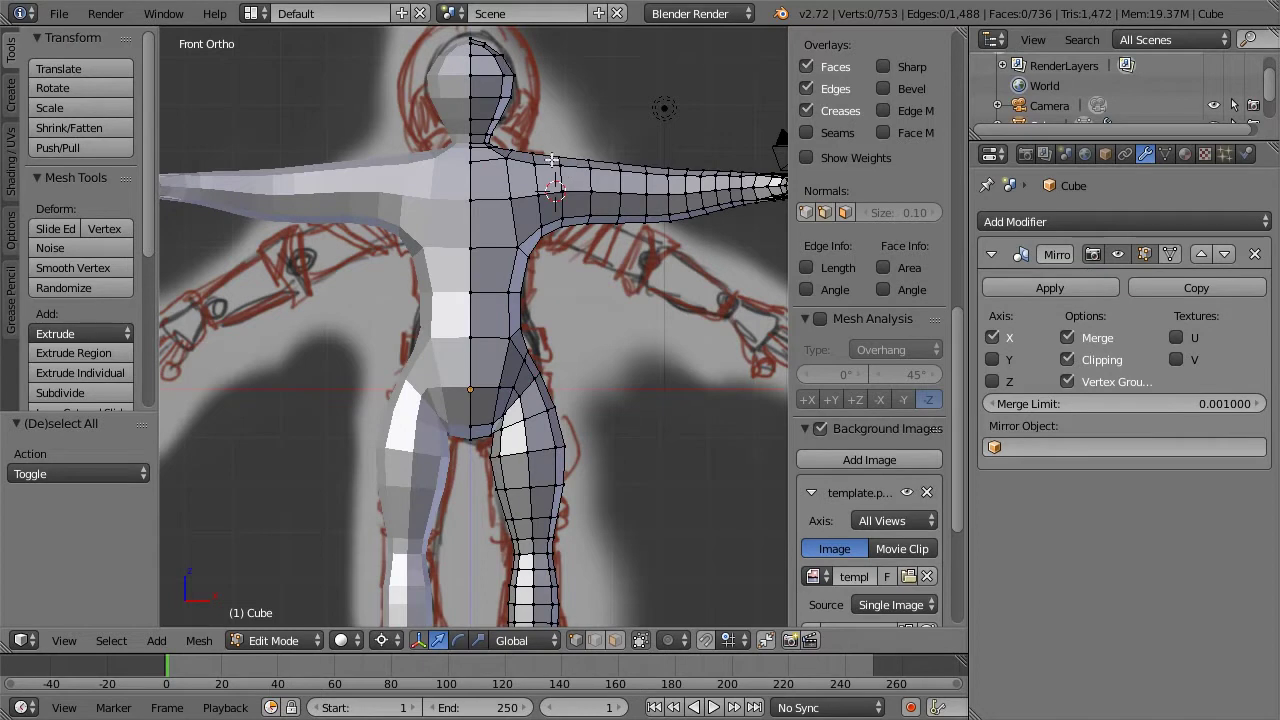
{"action": "key", "text": "z"}
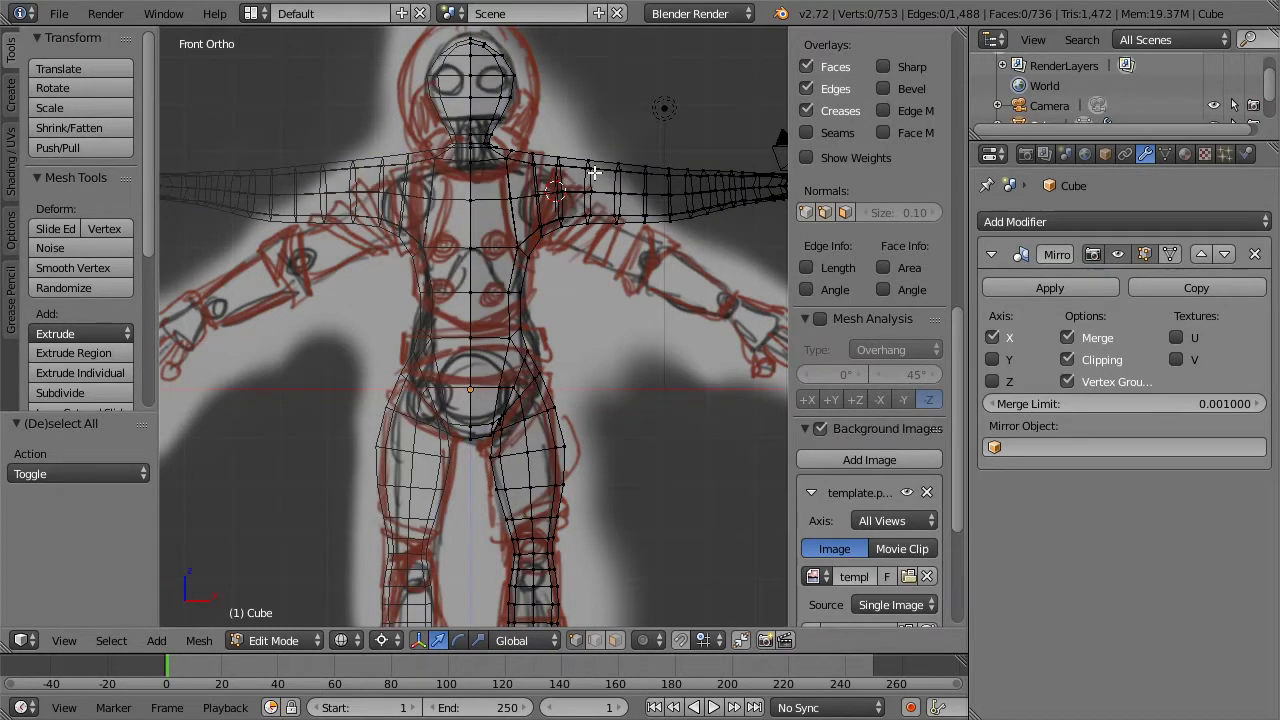
{"action": "key", "text": "z"}
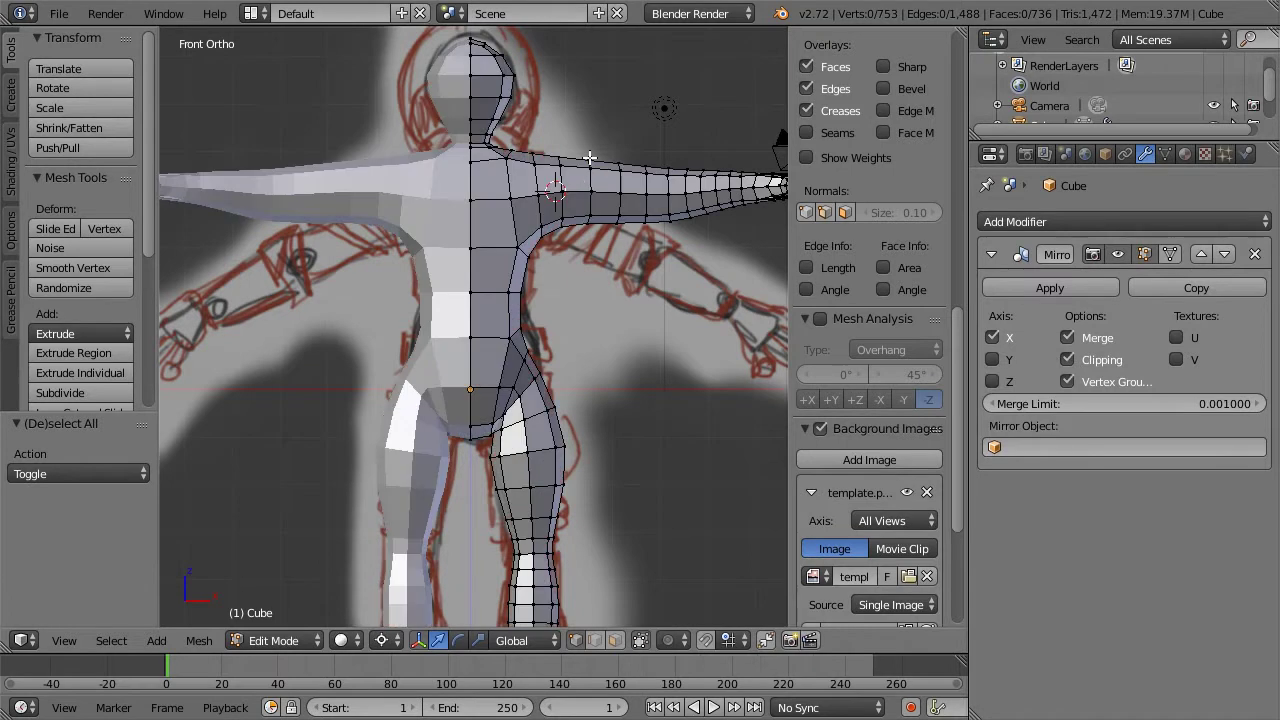
Select a vertex on the top edge of the upper arm and set the pivot point to Median Point
{"action": "right_click", "coordinate": [589, 158]}
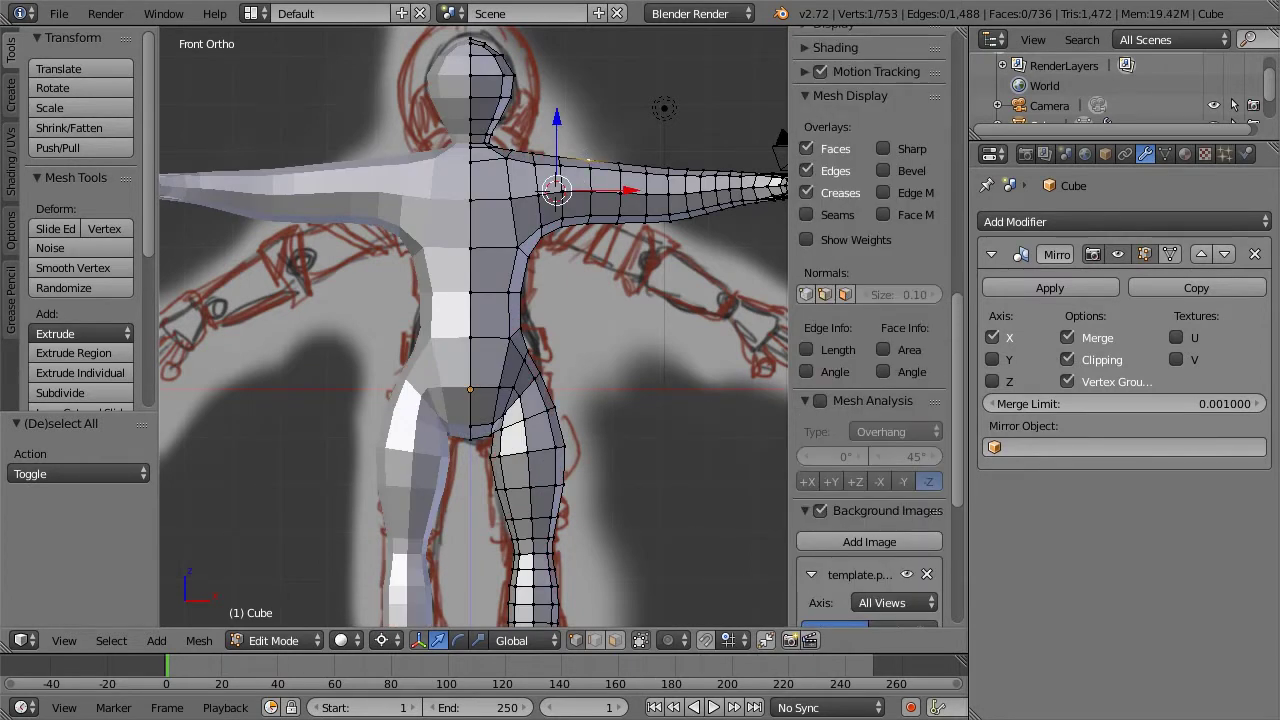
{"action": "left_click", "coordinate": [385, 640]}
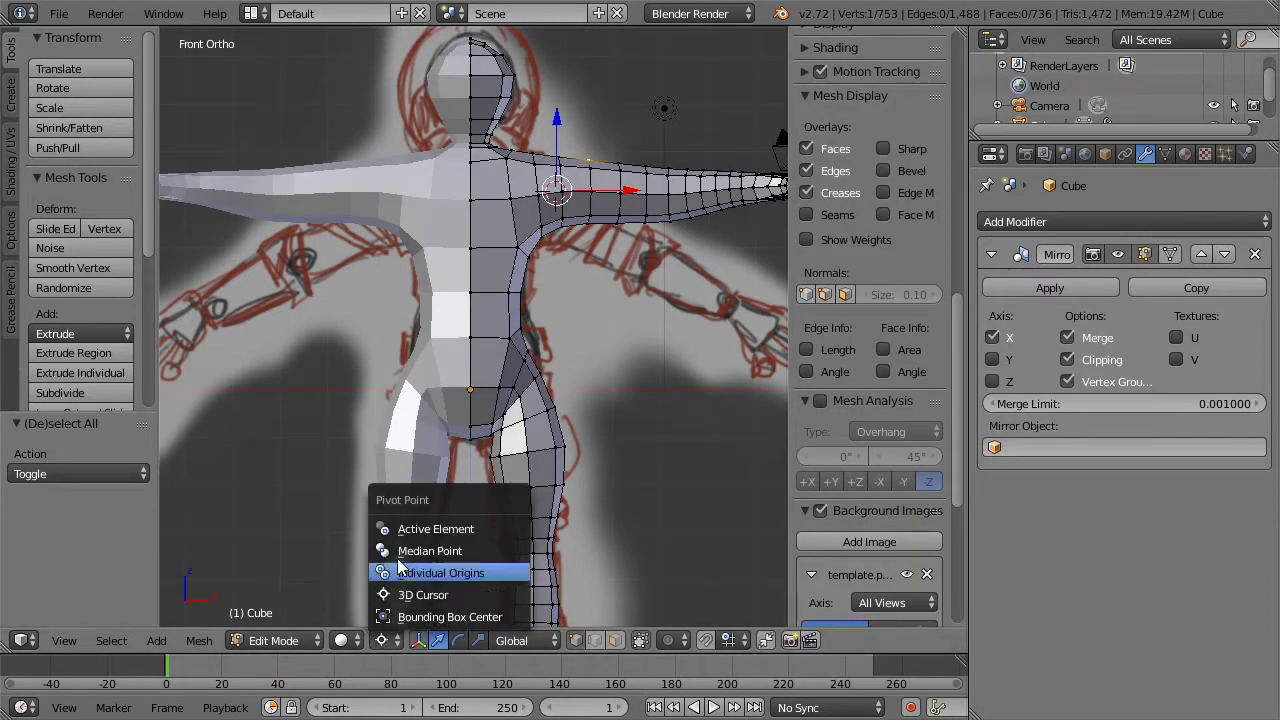
{"action": "left_click", "coordinate": [397, 551]}
Extend the selection to three adjacent vertices across the top of the upper arm and show them in front wireframe view
{"action": "middle_click_drag", "start_coordinate": [545, 235], "coordinate": [689, 158]}
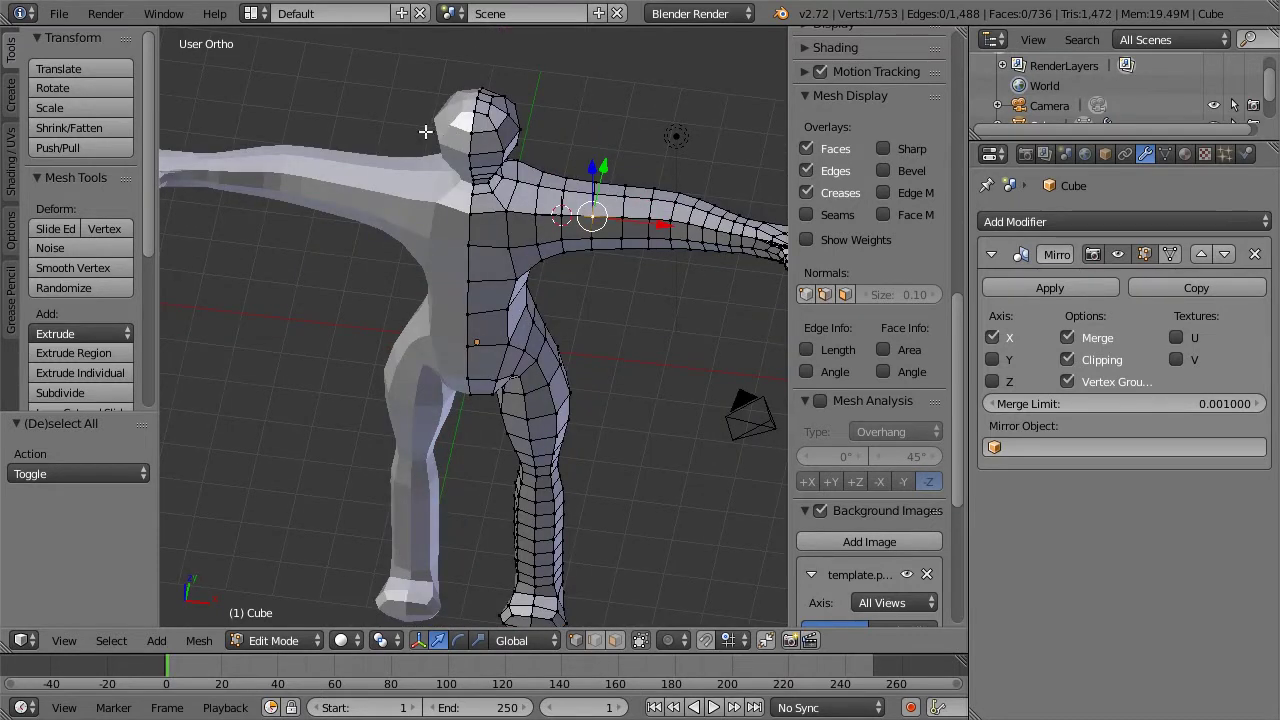
{"action": "key", "text": "KP_9"}
{"action": "scroll", "coordinate": [457, 256], "scroll_direction": "up", "scroll_amount": 4}
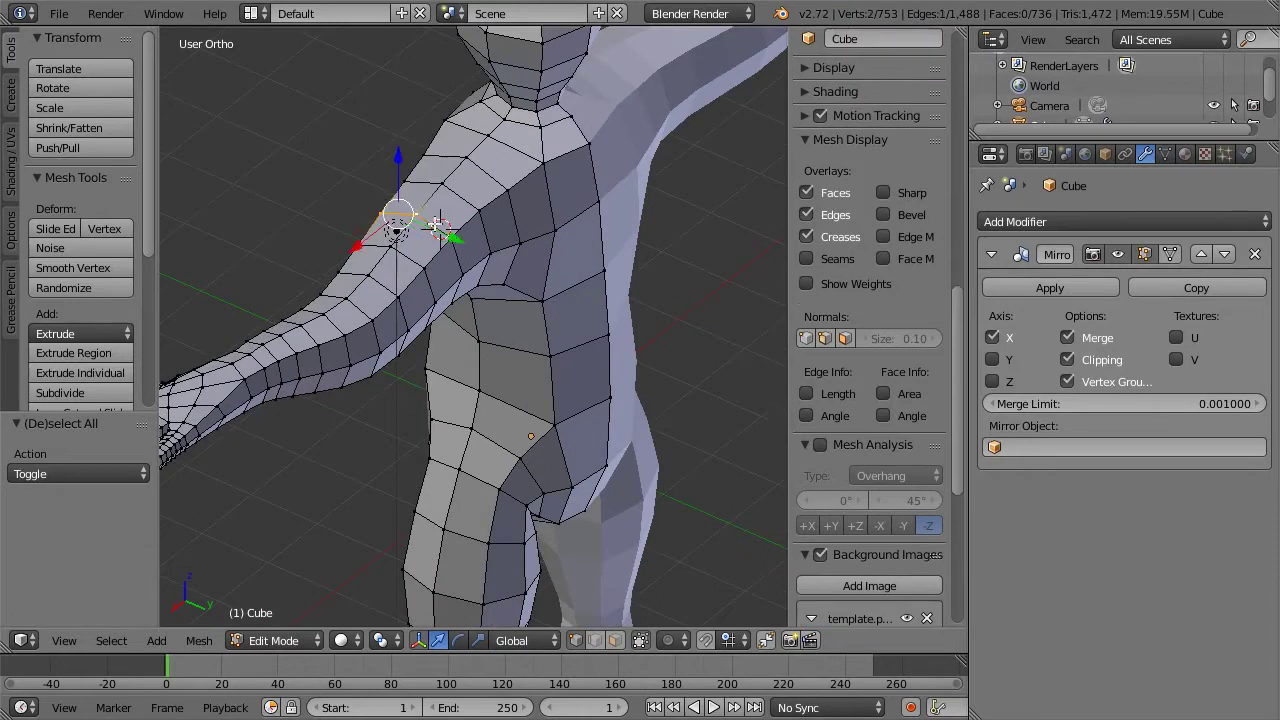
{"action": "left_click", "coordinate": [453, 242], "text": "ctrl"}
{"action": "key", "text": "KP_1"}
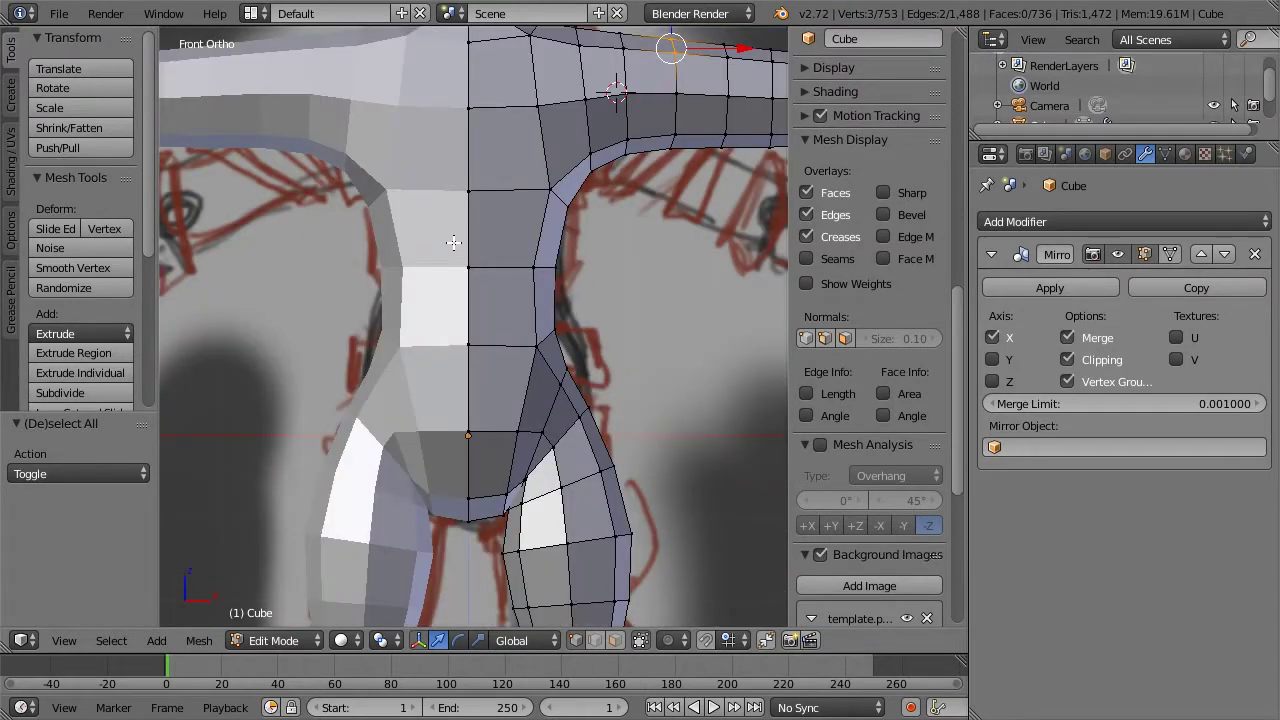
{"action": "scroll", "coordinate": [453, 242], "scroll_direction": "down", "scroll_amount": 6}
{"action": "key", "text": "z"}
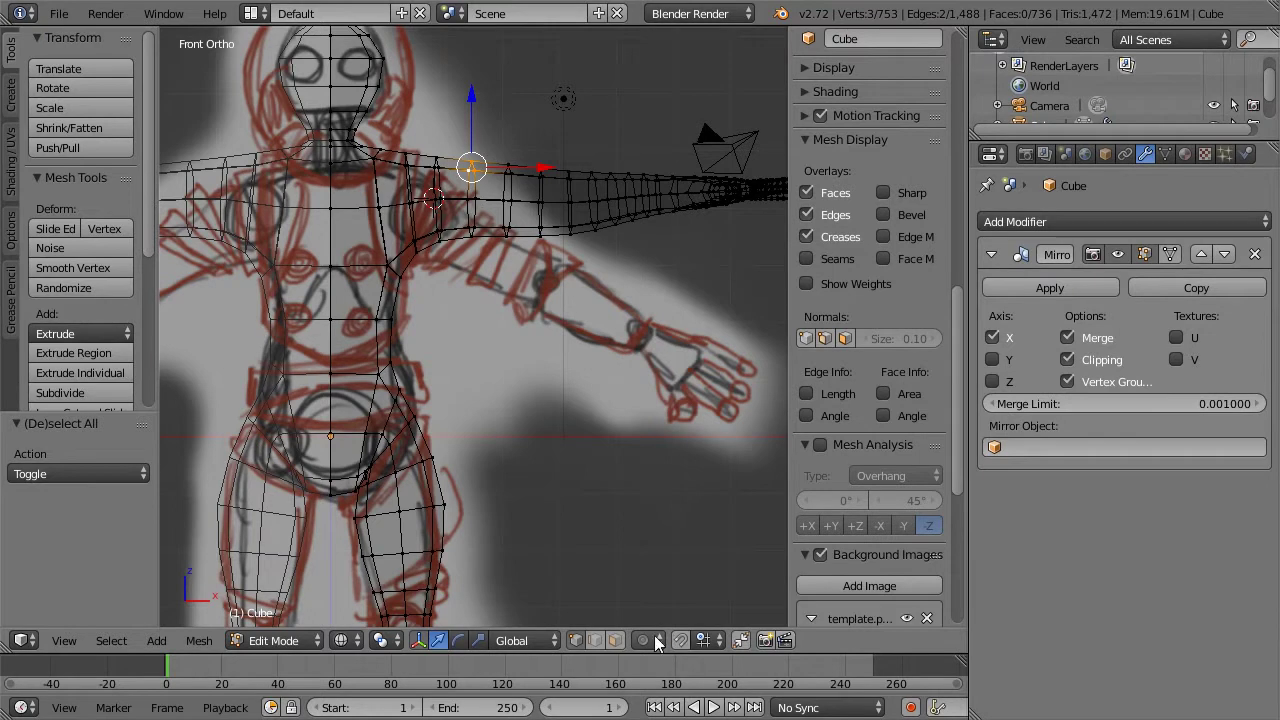
Enable proportional editing and lower the selected upper-arm vertices about 0.157 along Z with a proportional size of 1.95
{"action": "key", "text": "o"}
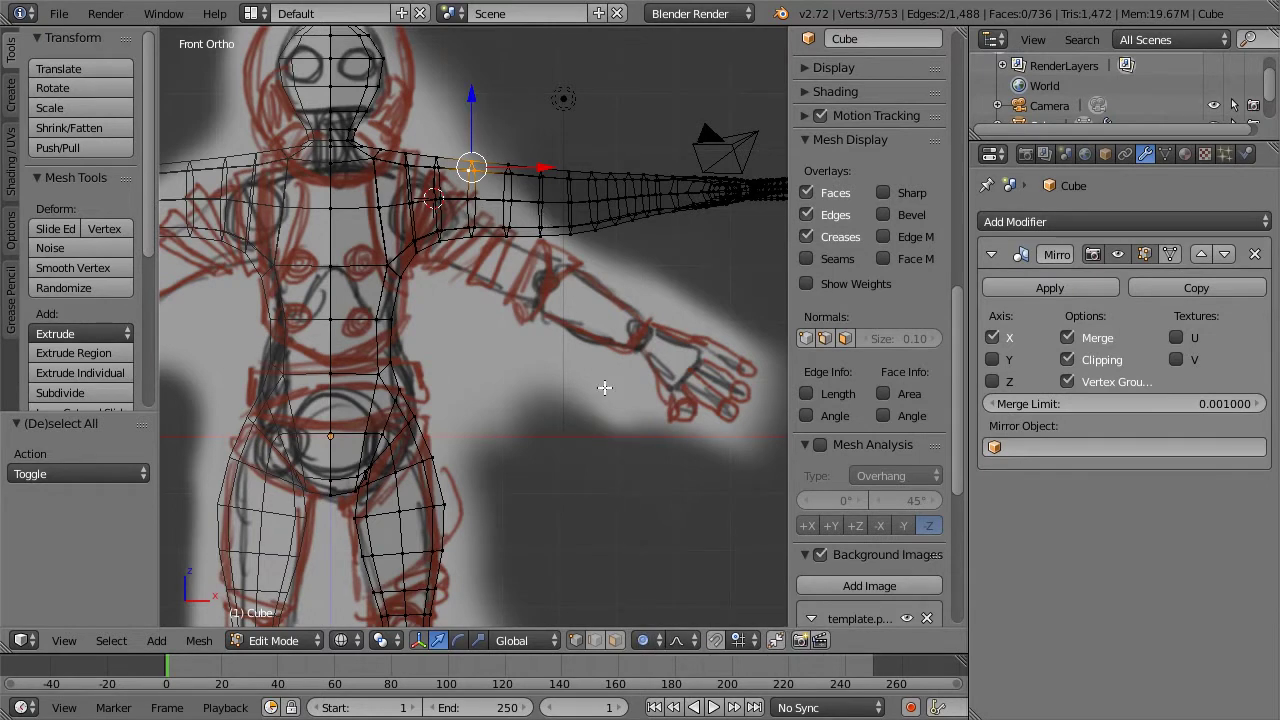
{"action": "left_click", "coordinate": [647, 640]}
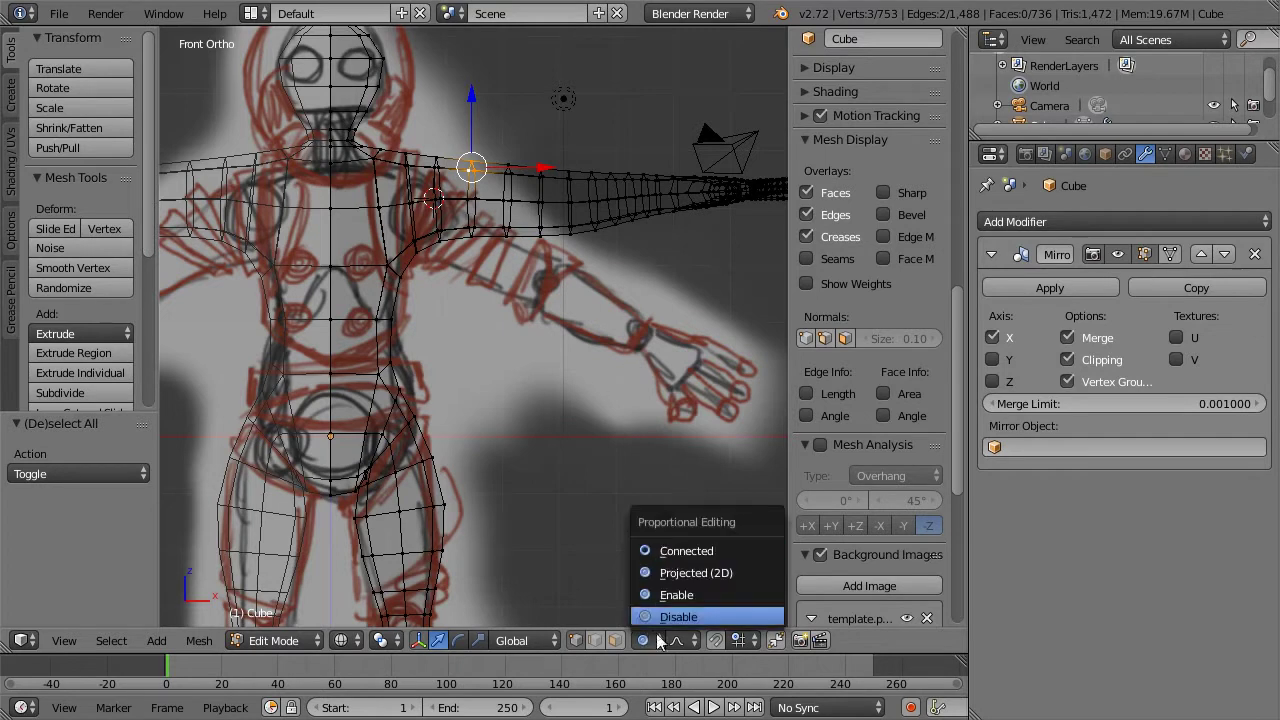
{"action": "key", "text": "g"}
{"action": "key", "text": "z"}
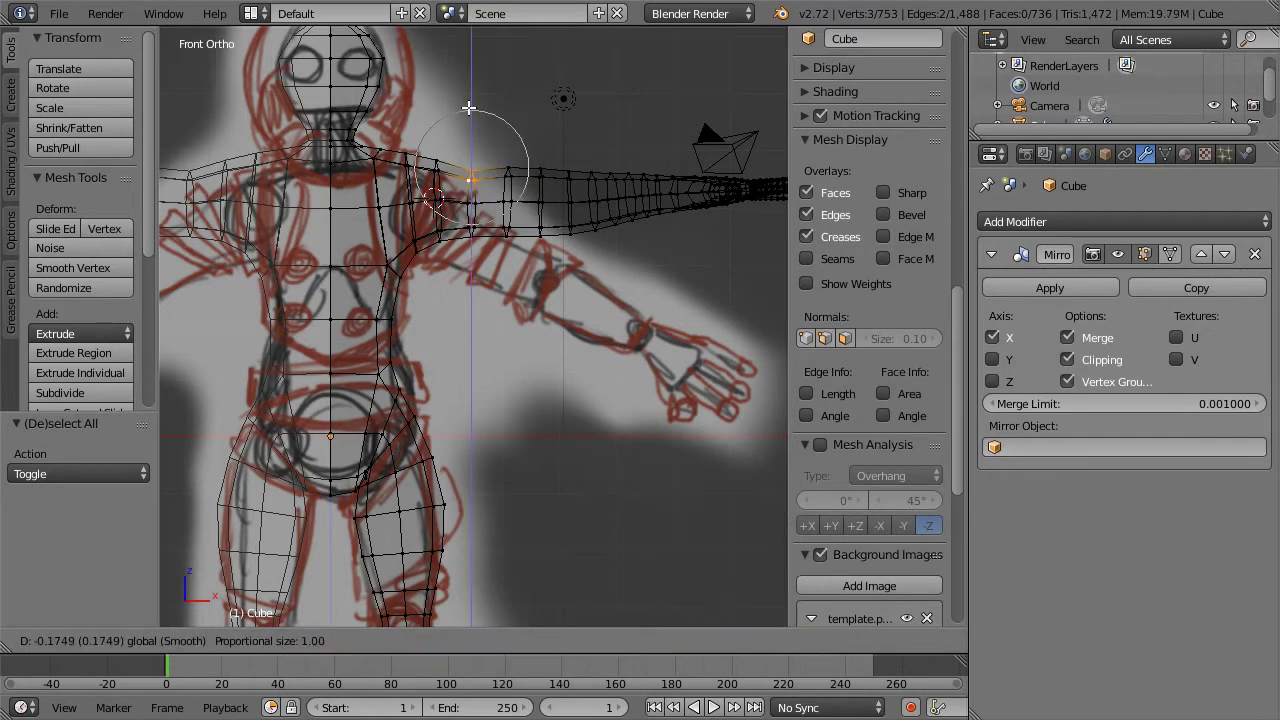
{"action": "scroll", "coordinate": [466, 100], "scroll_direction": "down", "scroll_amount": 6}
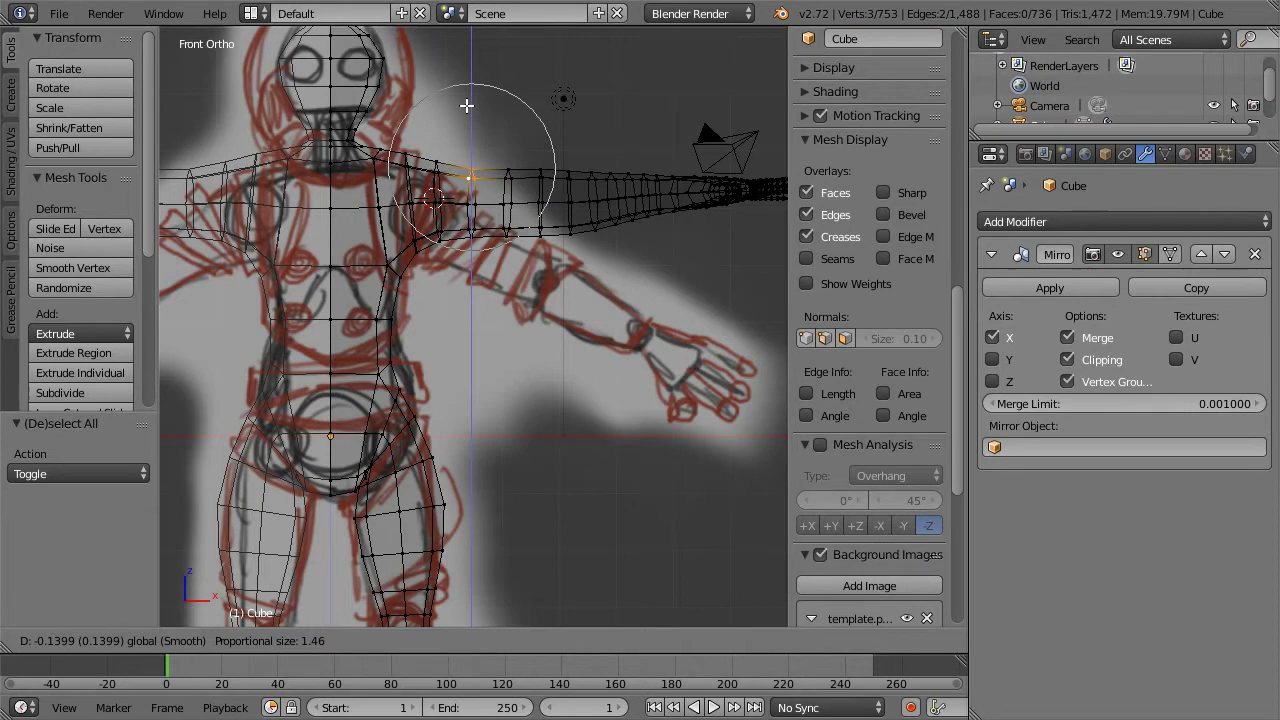
{"action": "scroll", "coordinate": [466, 95], "scroll_direction": "up", "scroll_amount": 1}
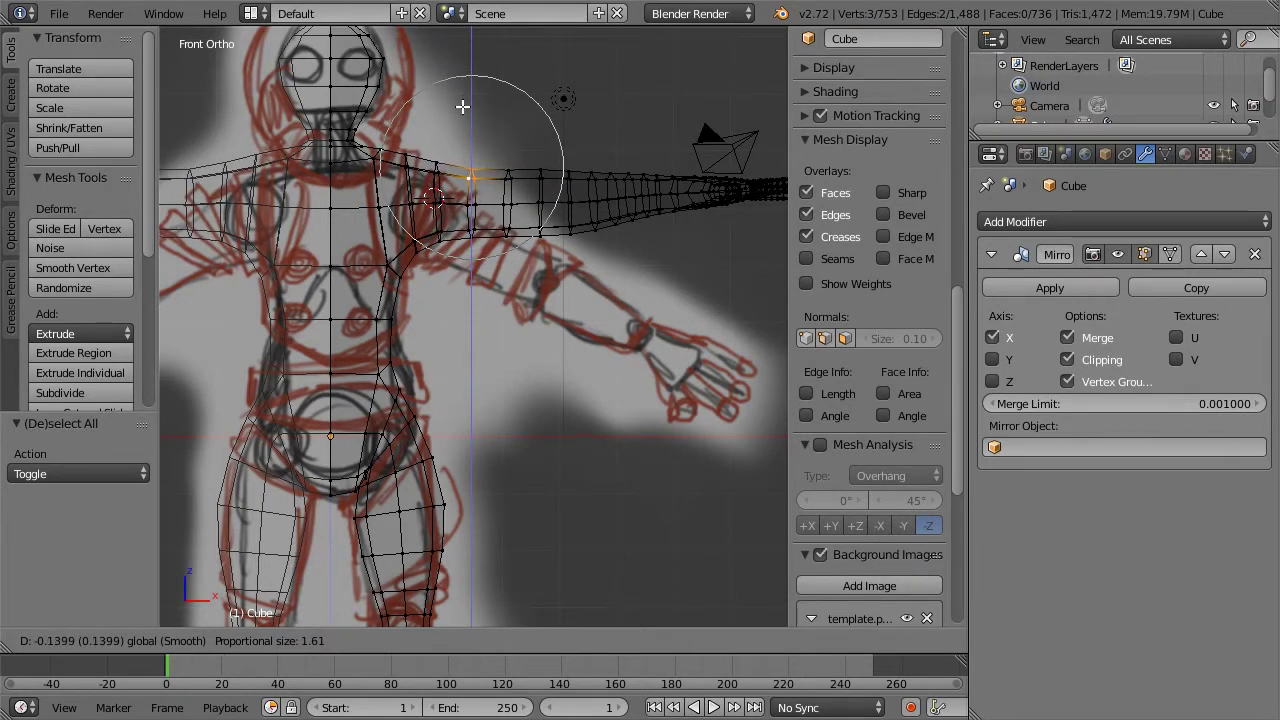
{"action": "scroll", "coordinate": [462, 106], "scroll_direction": "down", "scroll_amount": 1}
{"action": "scroll", "coordinate": [462, 106], "scroll_direction": "down", "scroll_amount": 1}
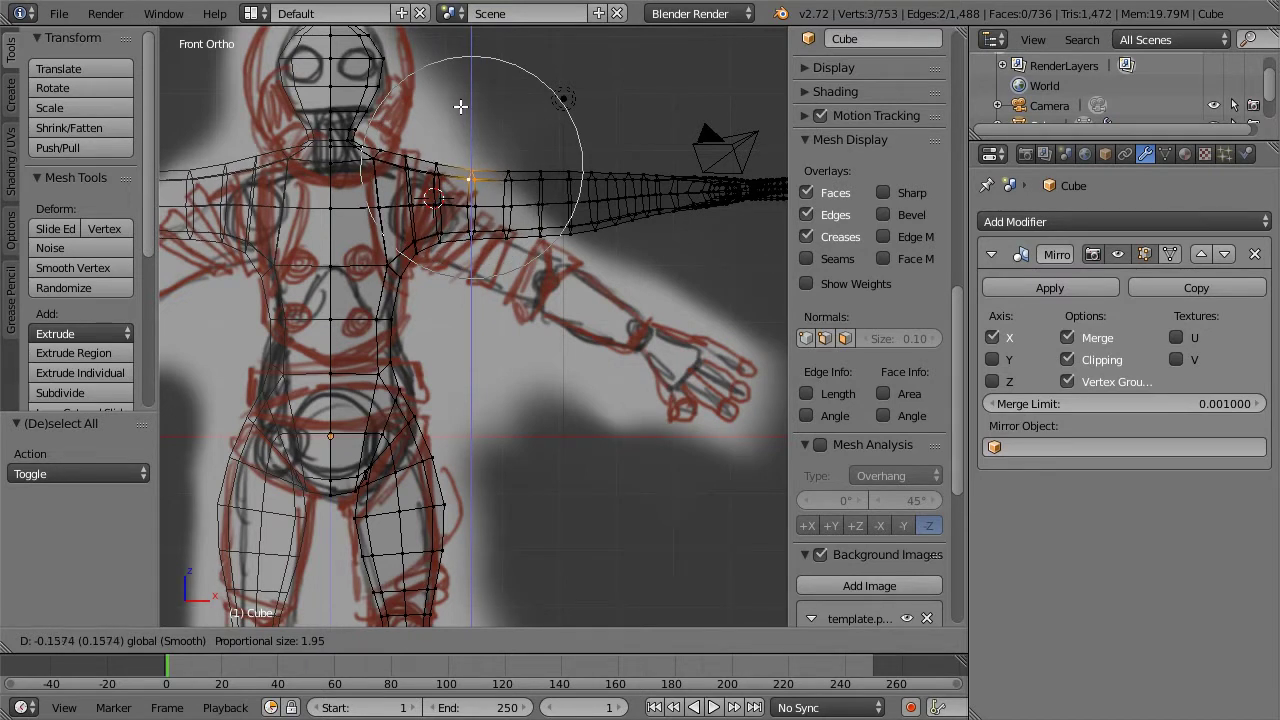
{"action": "left_click", "coordinate": [459, 106]}
Select the two top shoulder vertices nearer the neck and lower them about 0.19 along Z with proportional editing
{"action": "scroll", "coordinate": [426, 167], "scroll_direction": "up", "scroll_amount": 1}
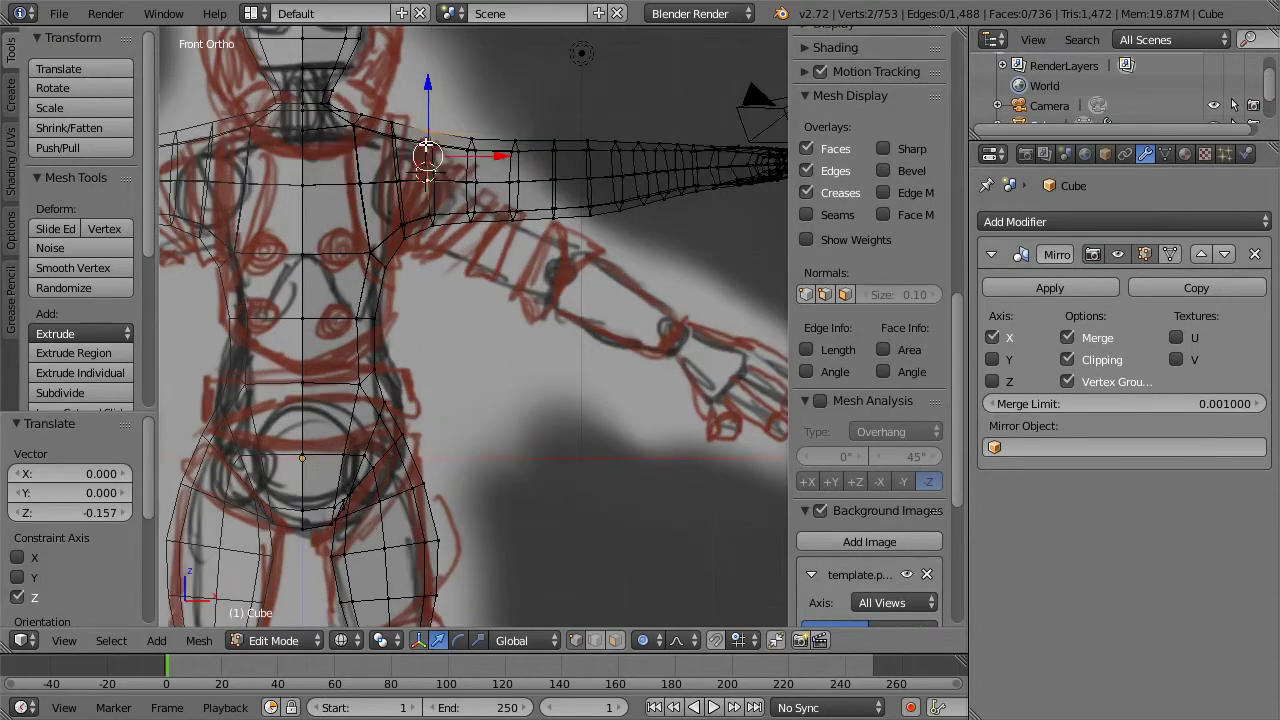
{"action": "right_click", "coordinate": [426, 130], "text": "shift"}
{"action": "right_click", "coordinate": [426, 130], "text": "shift"}
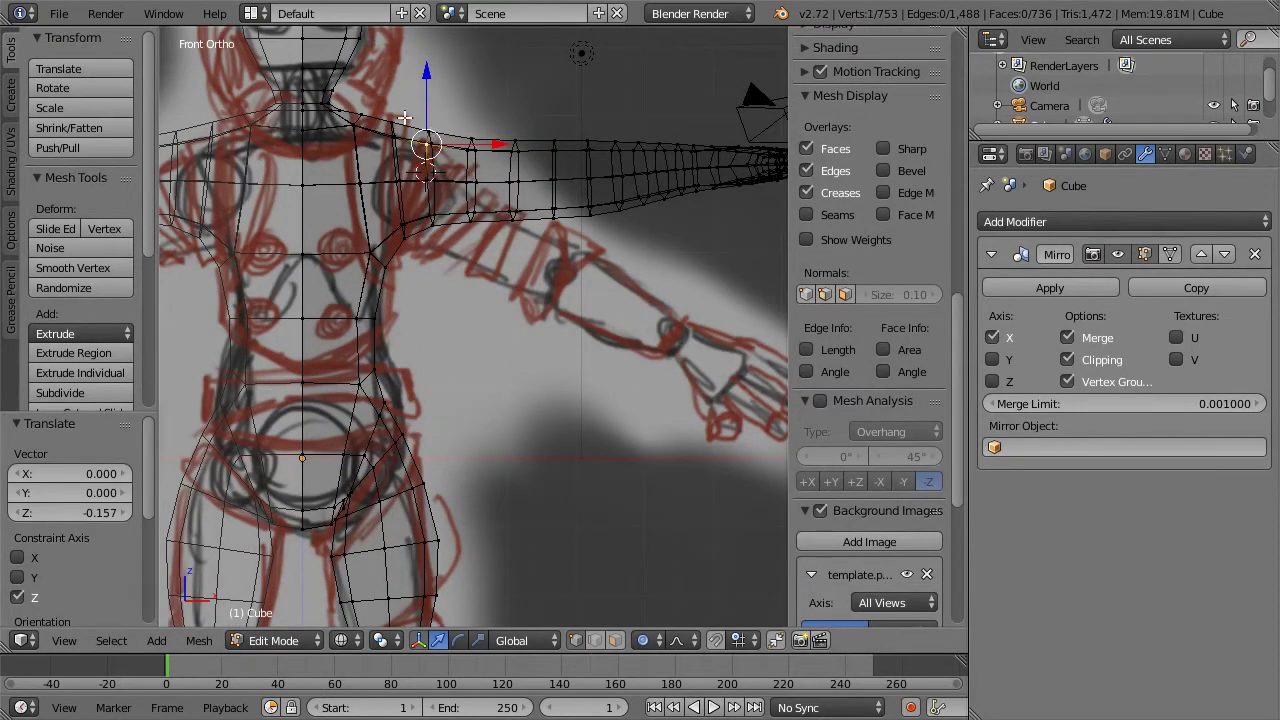
{"action": "right_click", "coordinate": [393, 129]}
{"action": "right_click", "coordinate": [393, 129], "text": "shift"}
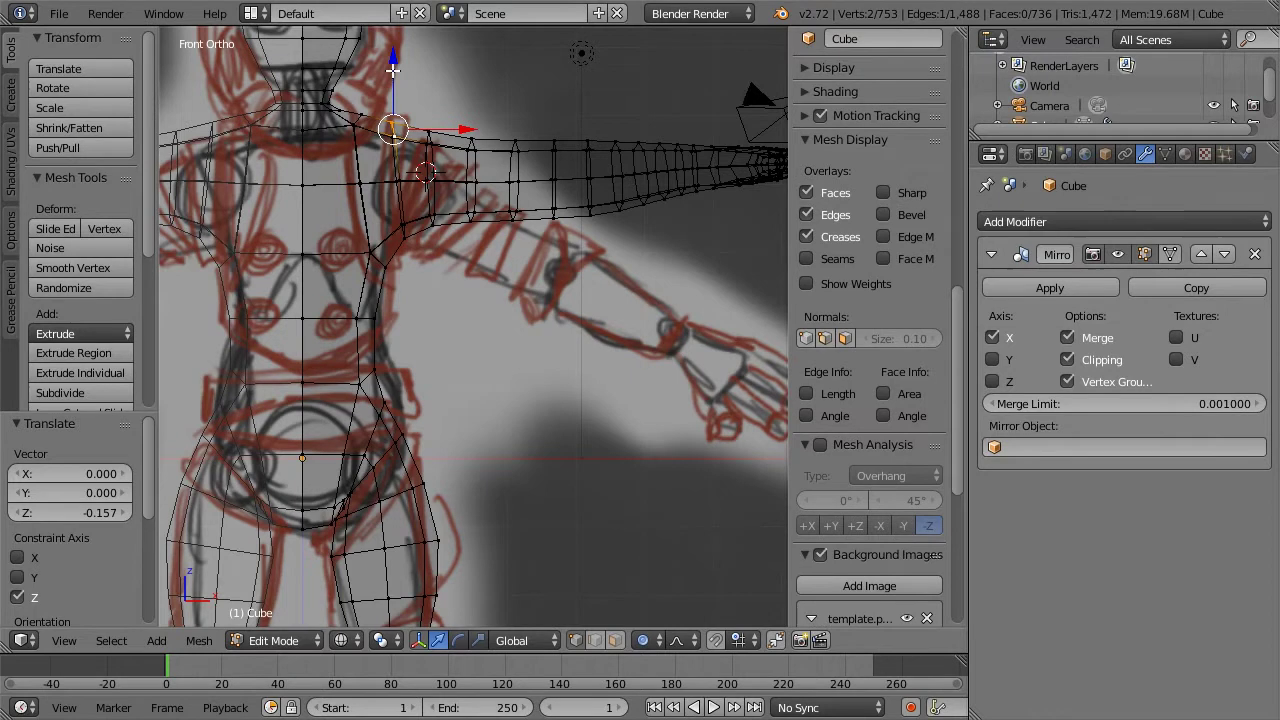
{"action": "key", "text": "g"}
{"action": "key", "text": "z"}
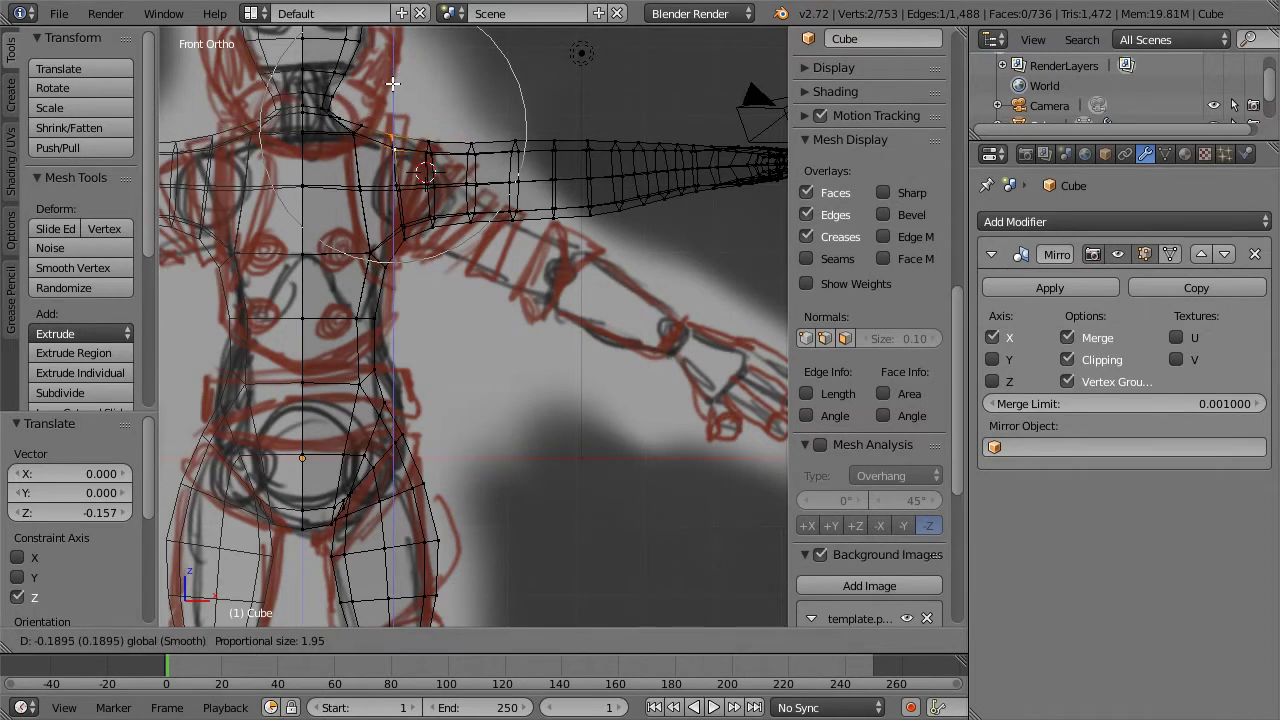
{"action": "left_click", "coordinate": [398, 90]}
Select the three vertices on top of the outer shoulder and raise them about 0.248 along Z with a proportional size of 1.10
{"action": "right_click", "coordinate": [428, 150]}
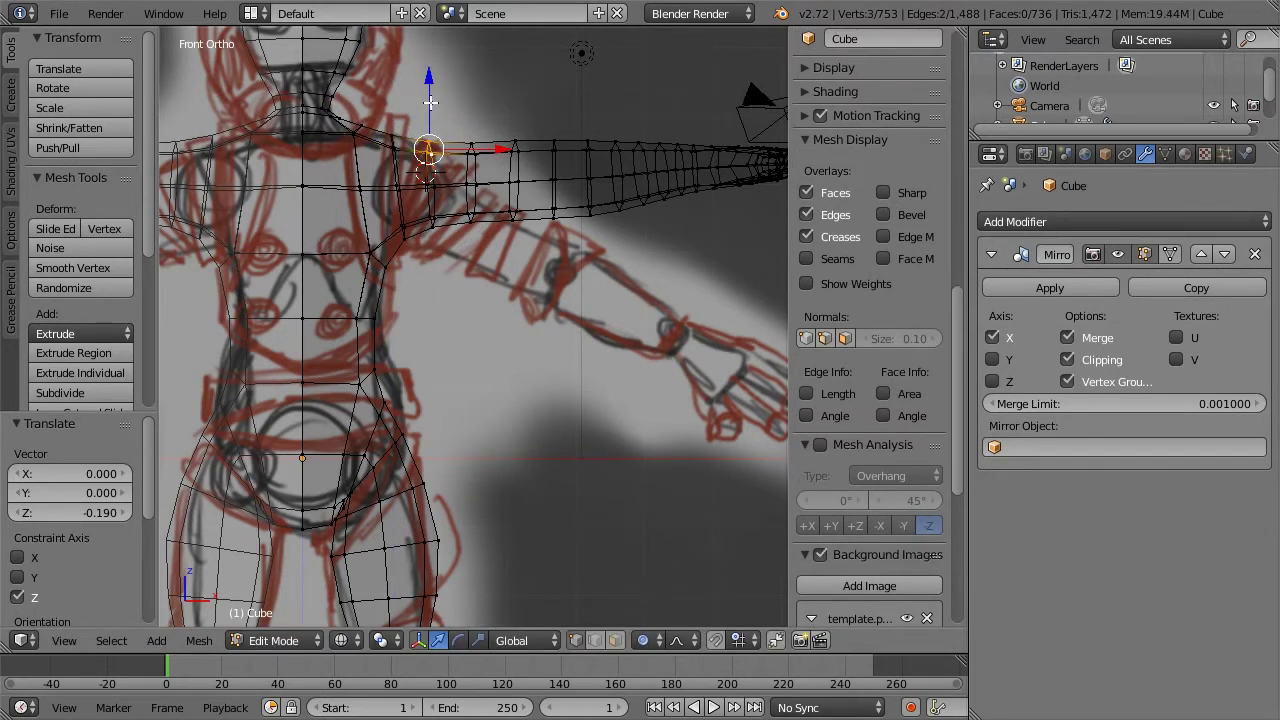
{"action": "key", "text": "g"}
{"action": "key", "text": "z"}
{"action": "scroll", "coordinate": [431, 90], "scroll_direction": "up", "scroll_amount": 1}
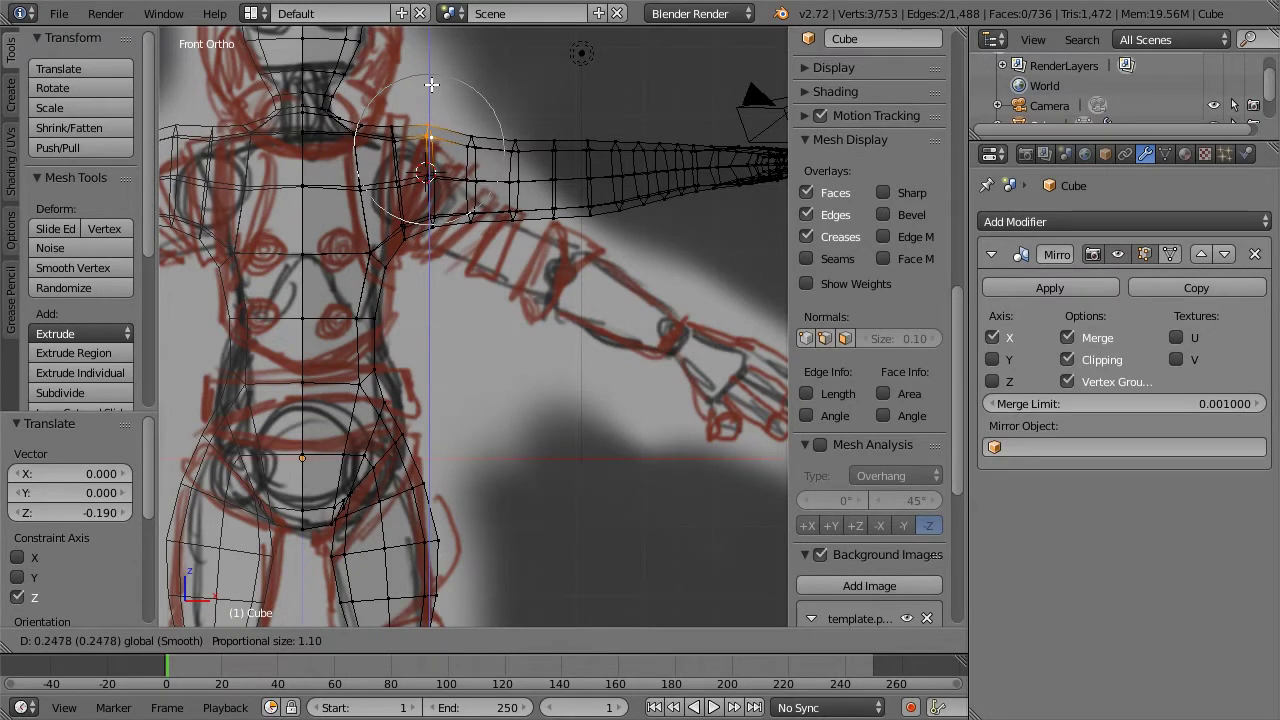
{"action": "left_click", "coordinate": [431, 85]}
Check the reshaped shoulder in solid display from several angles and outside Edit Mode
{"action": "key", "text": "z"}
{"action": "scroll", "coordinate": [545, 134], "scroll_direction": "down", "scroll_amount": 2}
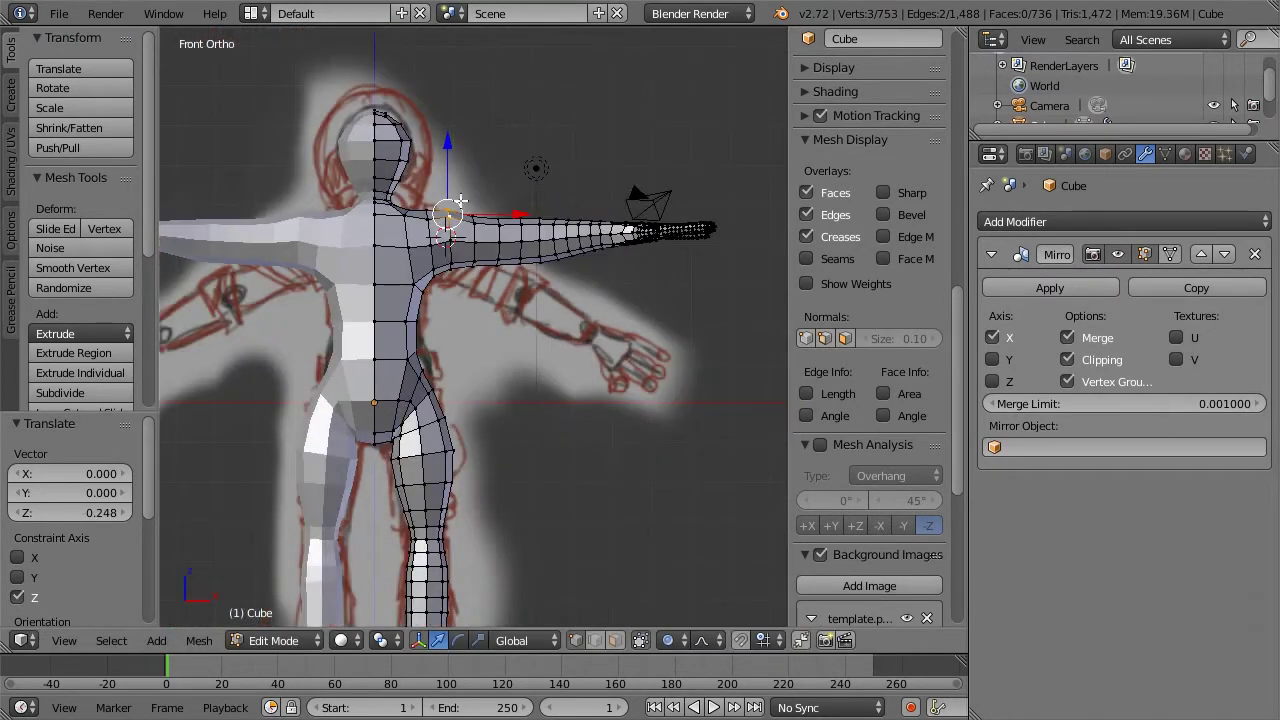
{"action": "middle_click_drag", "start_coordinate": [460, 200], "coordinate": [637, 205]}
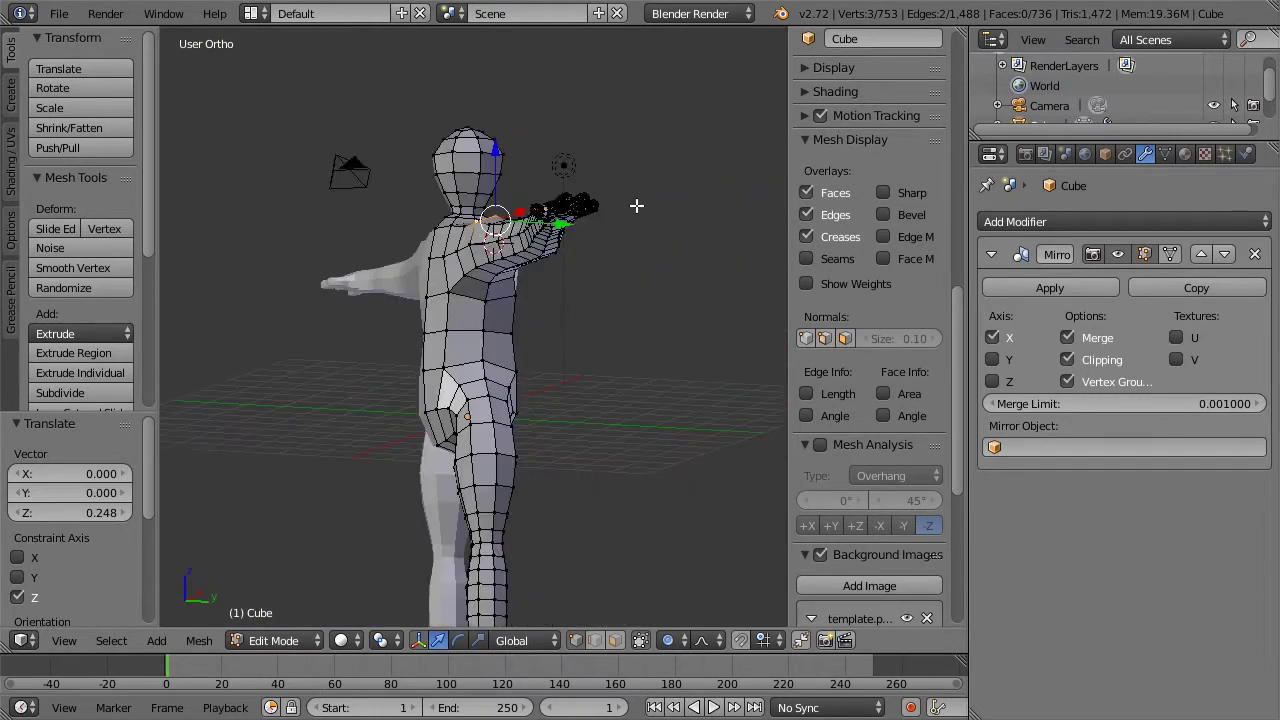
{"action": "key", "text": "KP_1"}
{"action": "key", "text": "Tab"}
{"action": "key", "text": "Tab"}
{"action": "scroll", "coordinate": [582, 234], "scroll_direction": "up", "scroll_amount": 5}
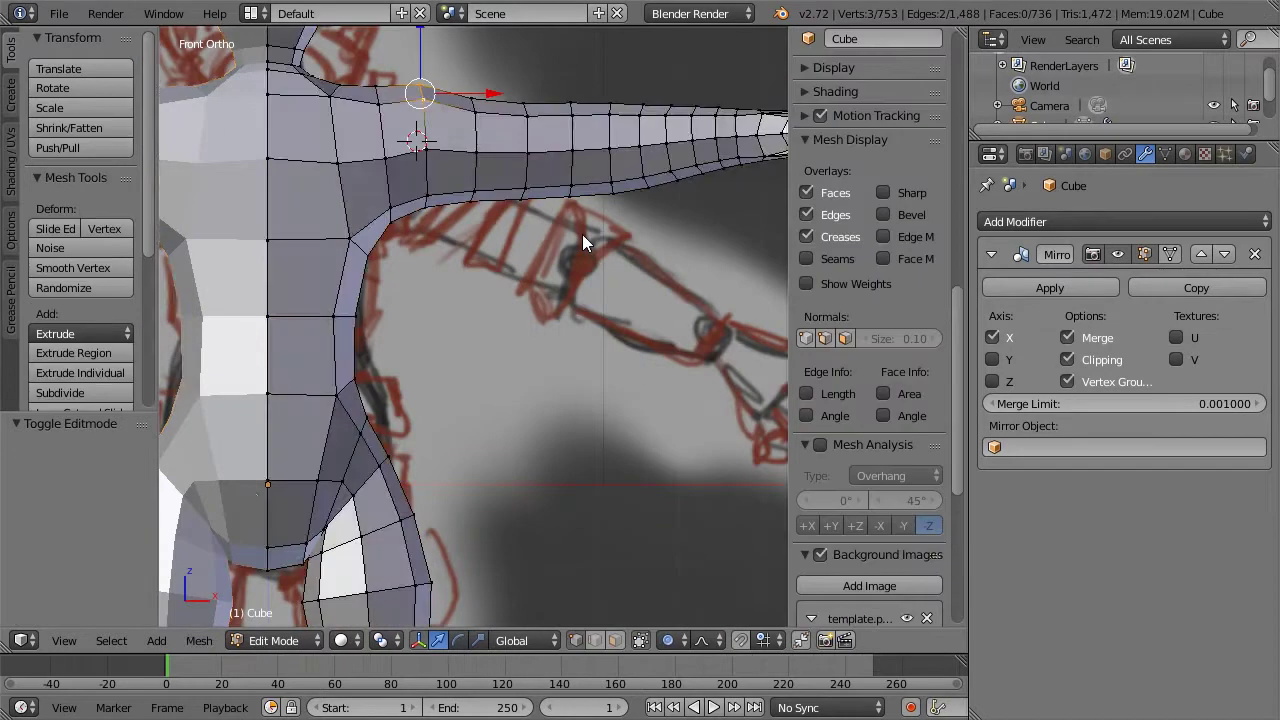
Select the edge loop around the arm at the elbow in wireframe and scale it to about 0.77 with proportional editing
{"action": "key", "text": "z"}
{"action": "scroll", "coordinate": [571, 206], "scroll_direction": "down", "scroll_amount": 2}
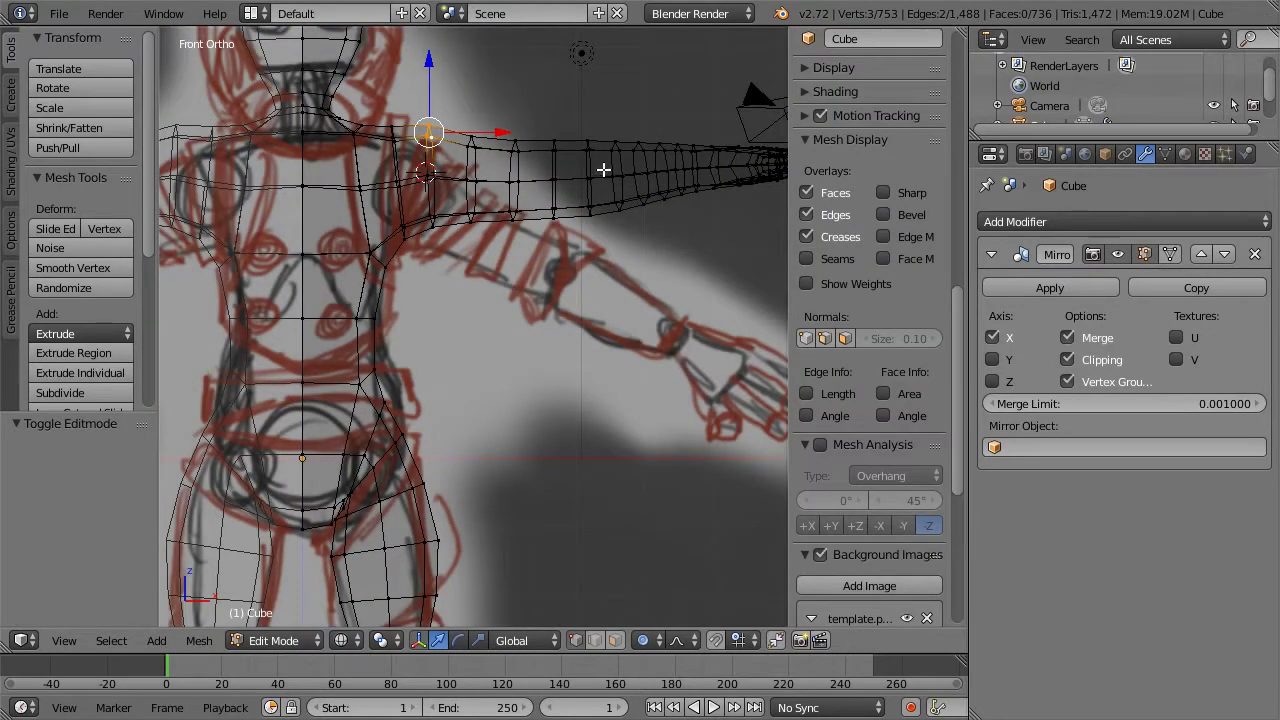
{"action": "scroll", "coordinate": [603, 171], "scroll_direction": "down", "scroll_amount": 2}
{"action": "key", "text": "a"}
{"action": "right_click", "coordinate": [536, 192], "text": "alt"}
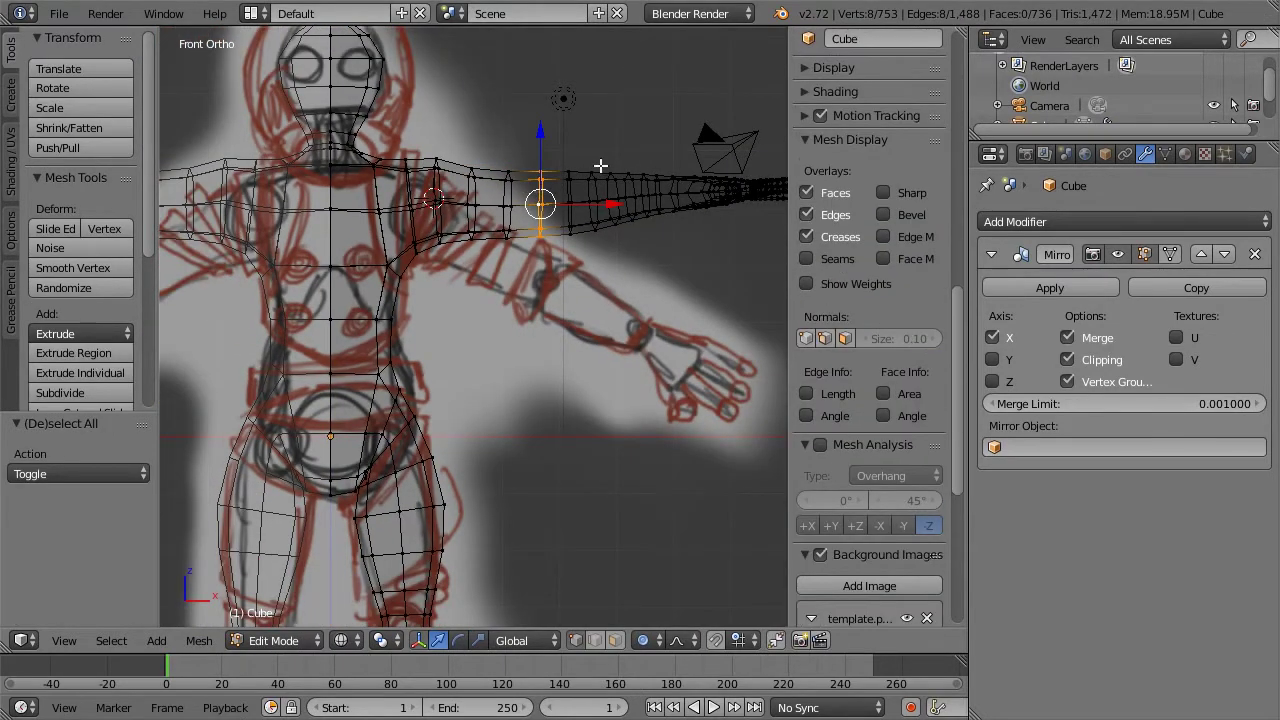
{"action": "key", "text": "s"}
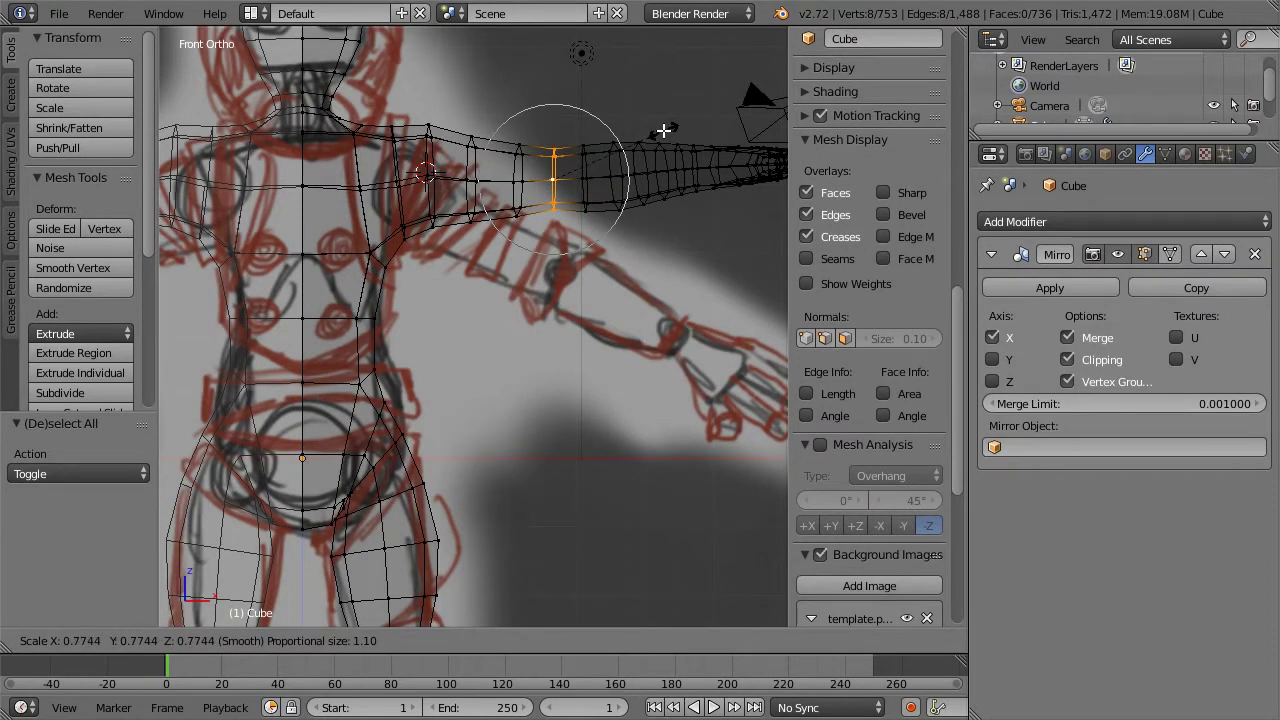
{"action": "left_click", "coordinate": [660, 127]}
Scale the edge loop just beyond the elbow to about 1.15 and check the arm's shape in solid display
{"action": "key", "text": "a"}
{"action": "right_click", "coordinate": [584, 167], "text": "alt"}
{"action": "key", "text": "s"}
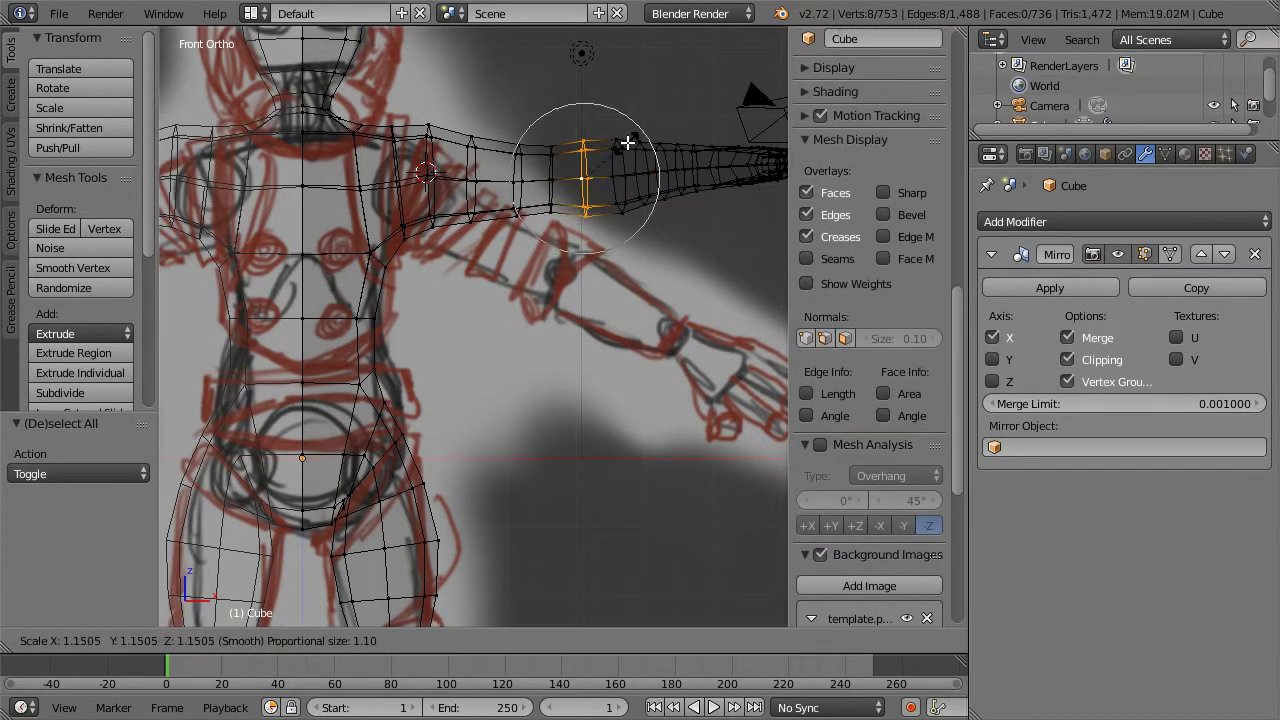
{"action": "left_click", "coordinate": [627, 143]}
{"action": "key", "text": "a"}
{"action": "key", "text": "z"}
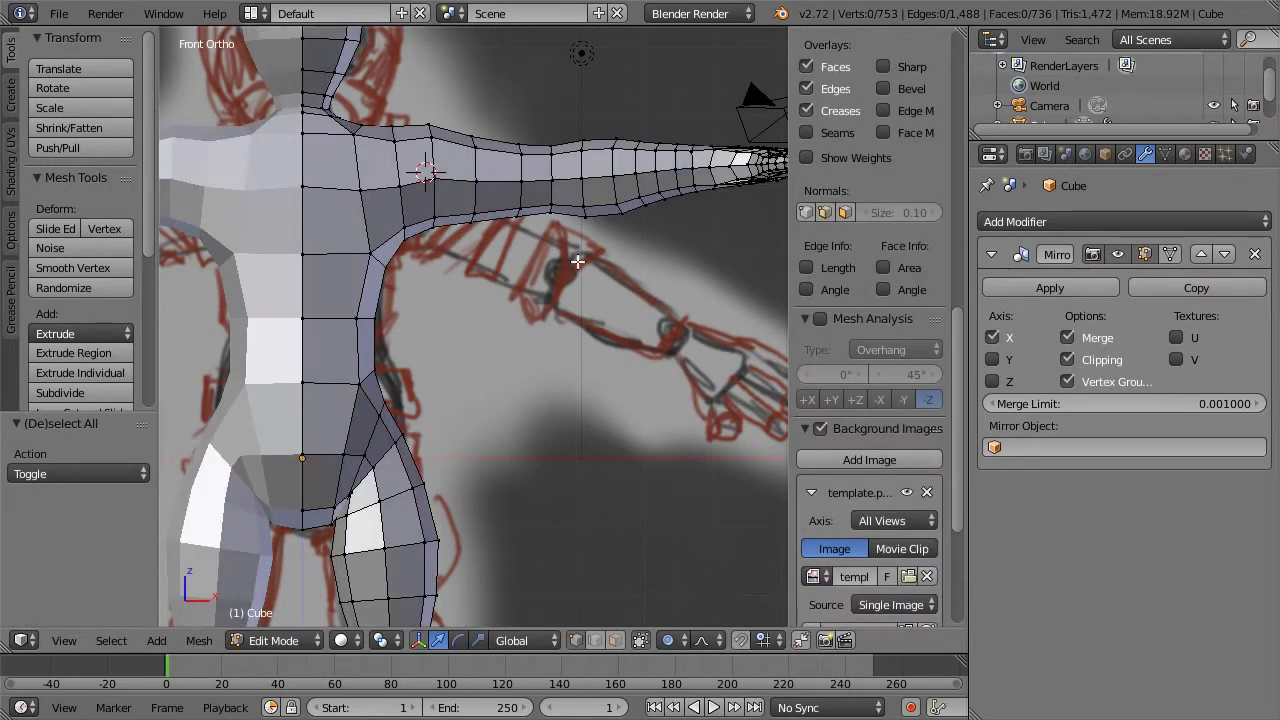
{"action": "mouse_move", "coordinate": [531, 313]}
{"action": "middle_mouse_down"}
{"action": "mouse_move", "coordinate": [544, 314]}
{"action": "mouse_move", "coordinate": [471, 303]}
{"action": "mouse_move", "coordinate": [409, 271]}
{"action": "mouse_move", "coordinate": [448, 235]}
{"action": "middle_mouse_up"}
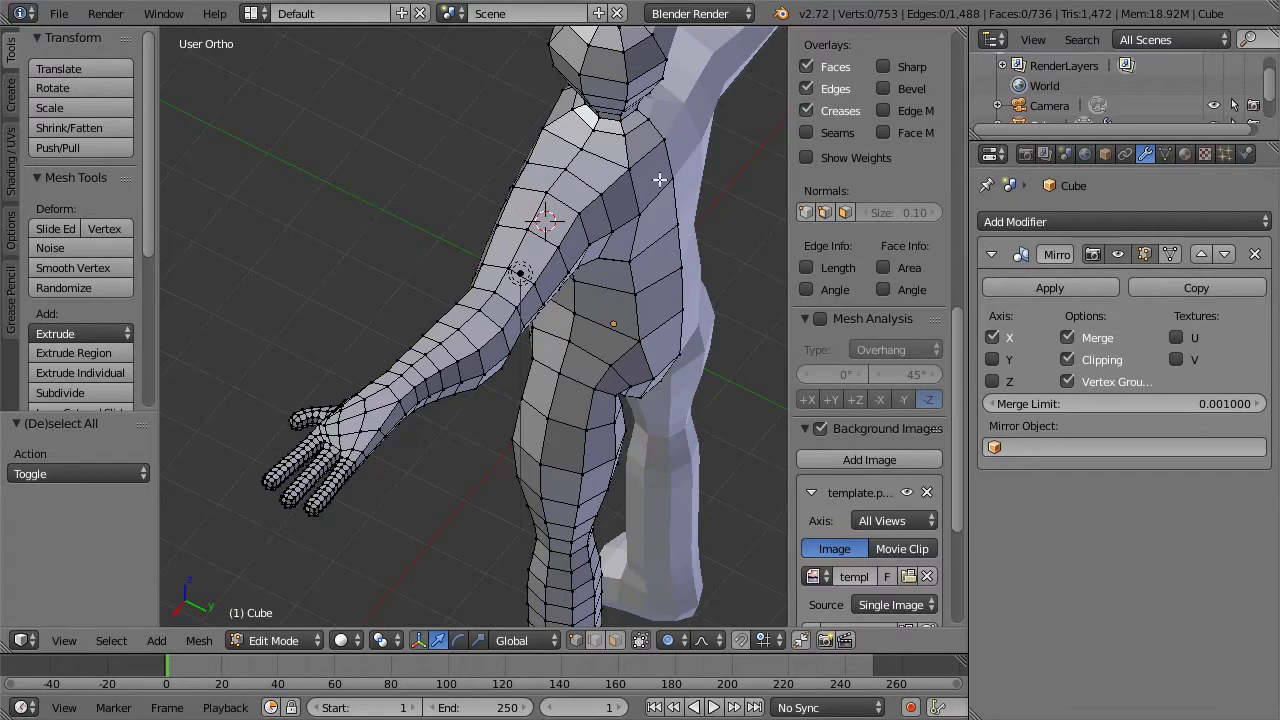
{"action": "key", "text": "KP_1"}
{"action": "key", "text": "KP_8"}
{"action": "key", "text": "KP_1"}
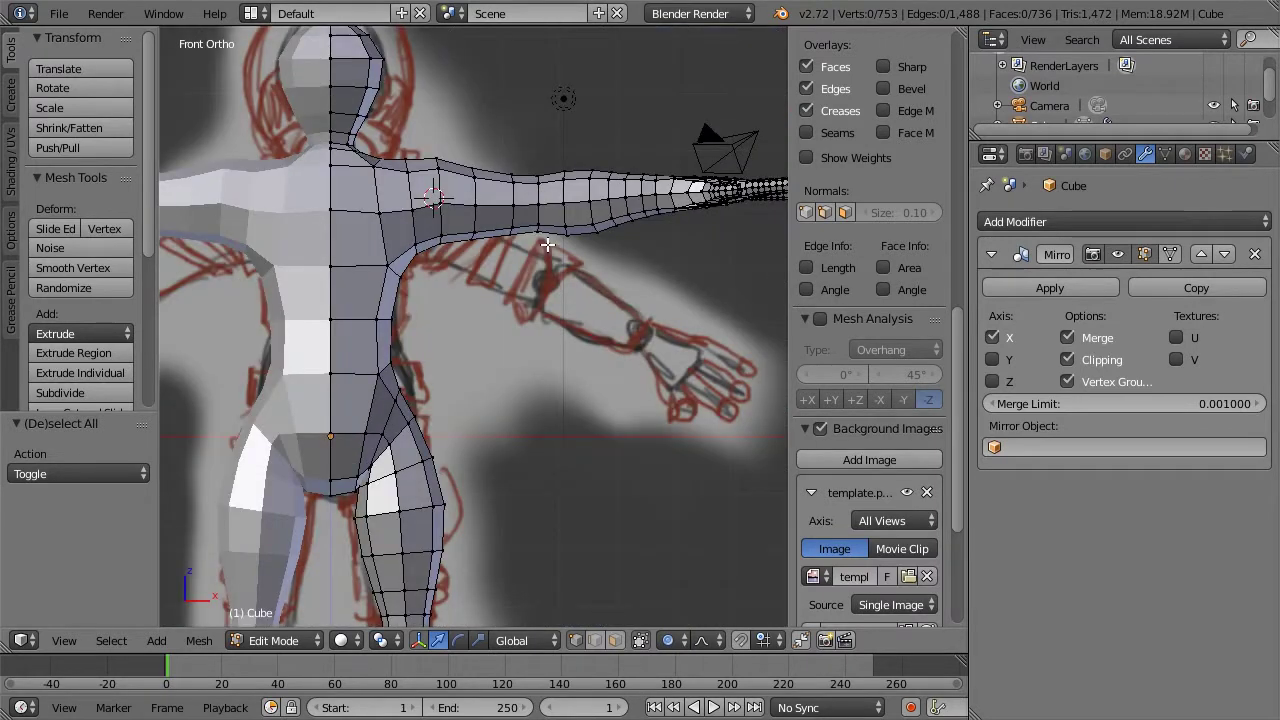
In right-side wireframe view, box-select the vertices at the front of the torso and move them about 0.131 along Y
{"action": "key", "text": "KP_3"}
{"action": "key", "text": "z"}
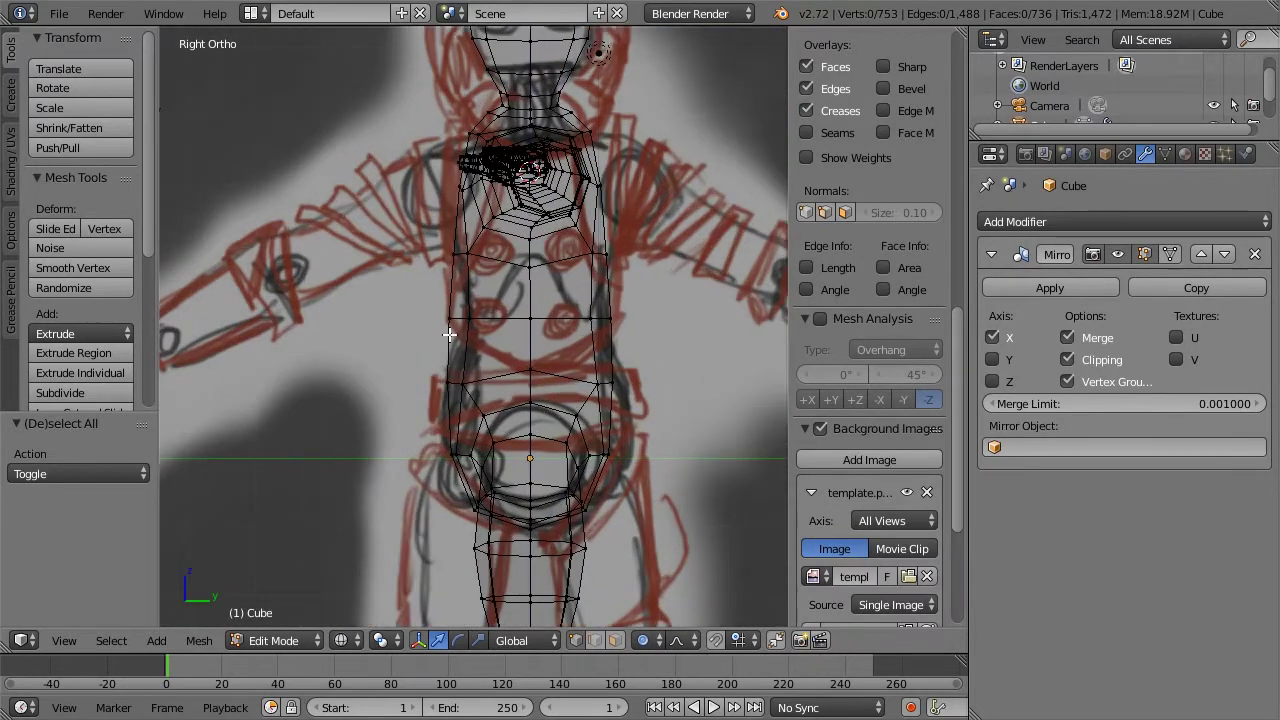
{"action": "key", "text": "a"}
{"action": "key", "text": "a"}
{"action": "key", "text": "b"}
{"action": "left_click_drag", "start_coordinate": [429, 303], "coordinate": [505, 314]}
Select the vertices at the front of the lower belly and move them about -0.17 along Y with proportional editing in right-side view
{"action": "middle_click_drag", "start_coordinate": [505, 314], "coordinate": [455, 292]}
{"action": "right_click", "coordinate": [408, 443], "text": "shift"}
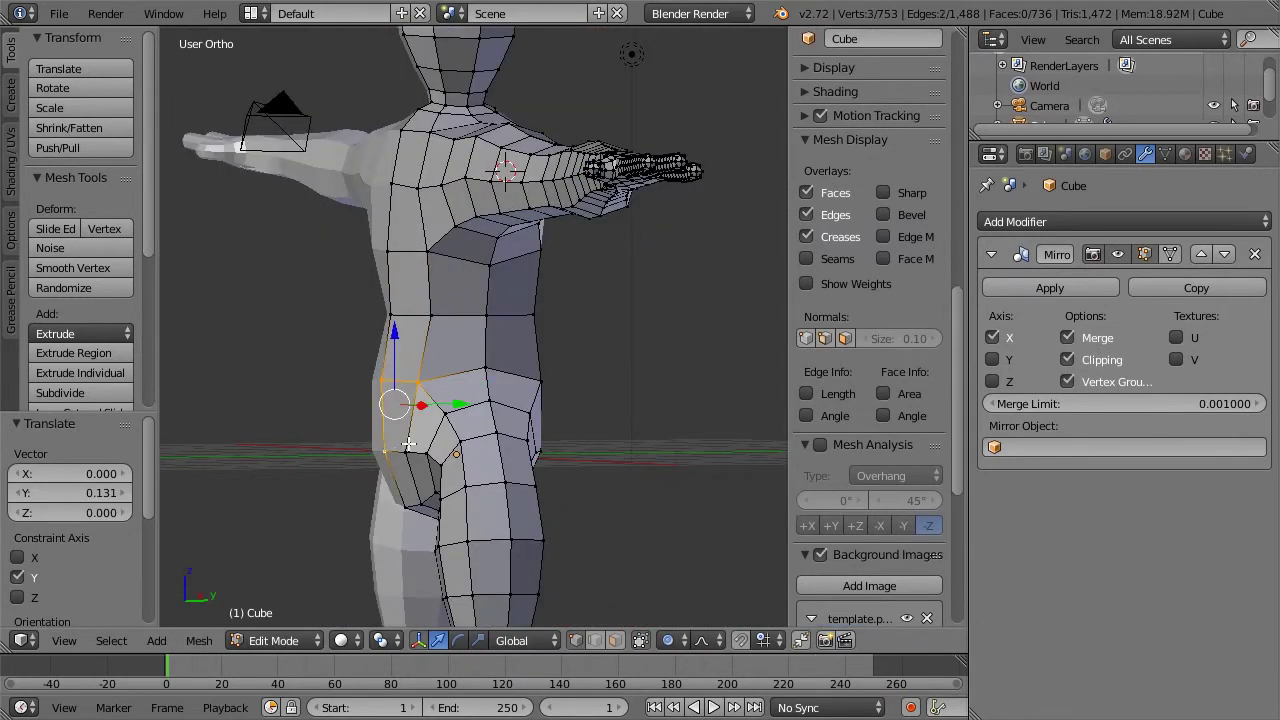
{"action": "key", "text": "KP_3"}
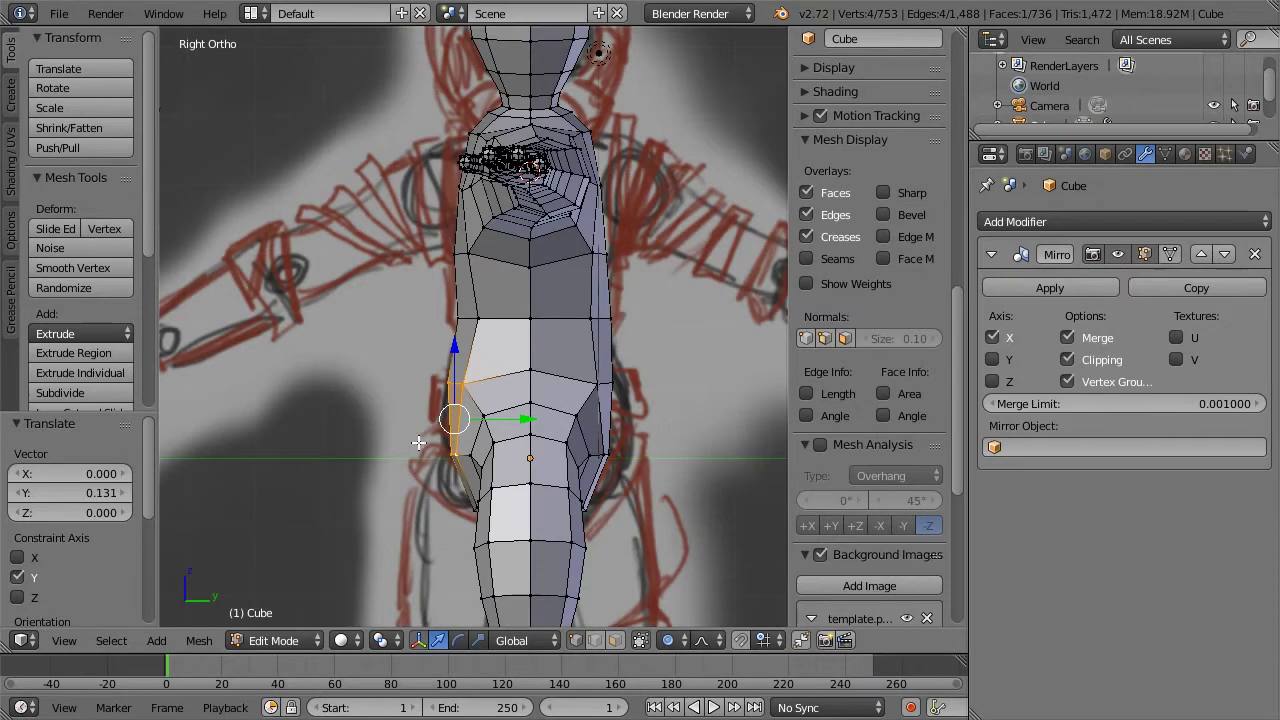
{"action": "left_click_drag", "start_coordinate": [511, 426], "coordinate": [499, 425]}
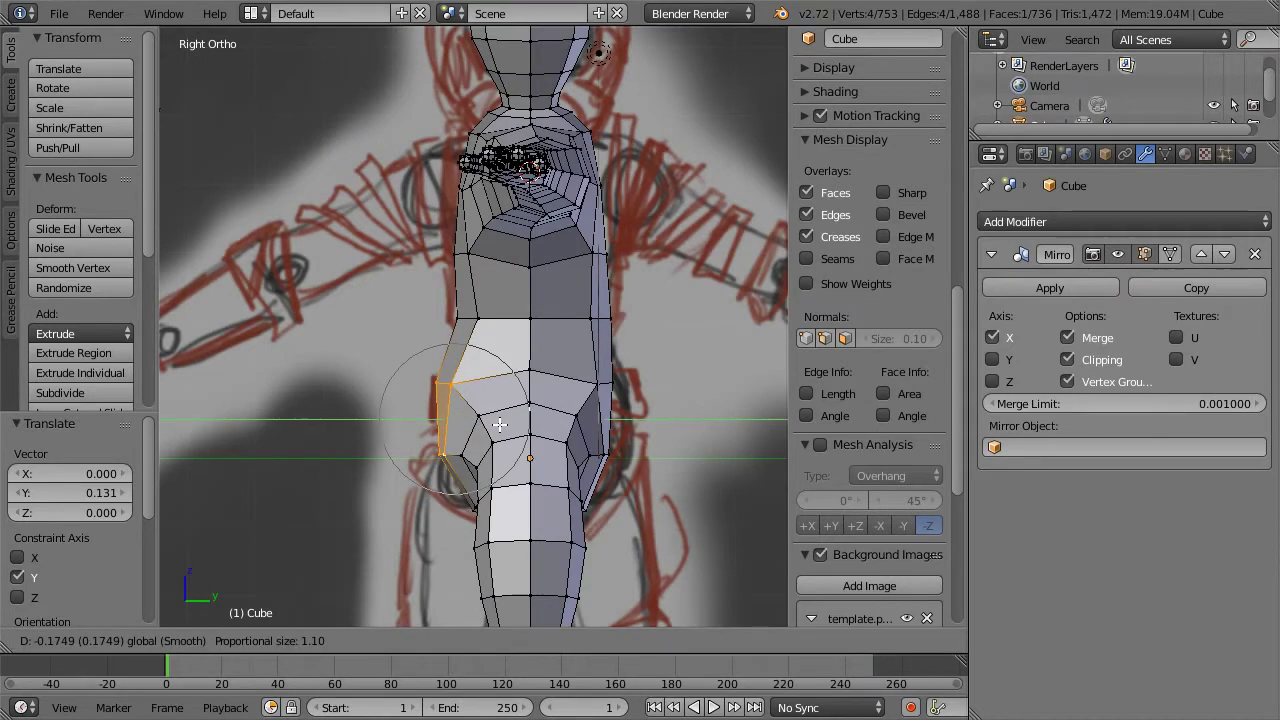
{"action": "left_click", "coordinate": [499, 425]}
{"action": "key", "text": "a"}
{"action": "key", "text": "z"}
Examine the reshaped belly in wireframe and solid display from the side, at an angle and from the front
{"action": "scroll", "coordinate": [383, 344], "scroll_direction": "down", "scroll_amount": 3}
{"action": "key", "text": "Tab"}
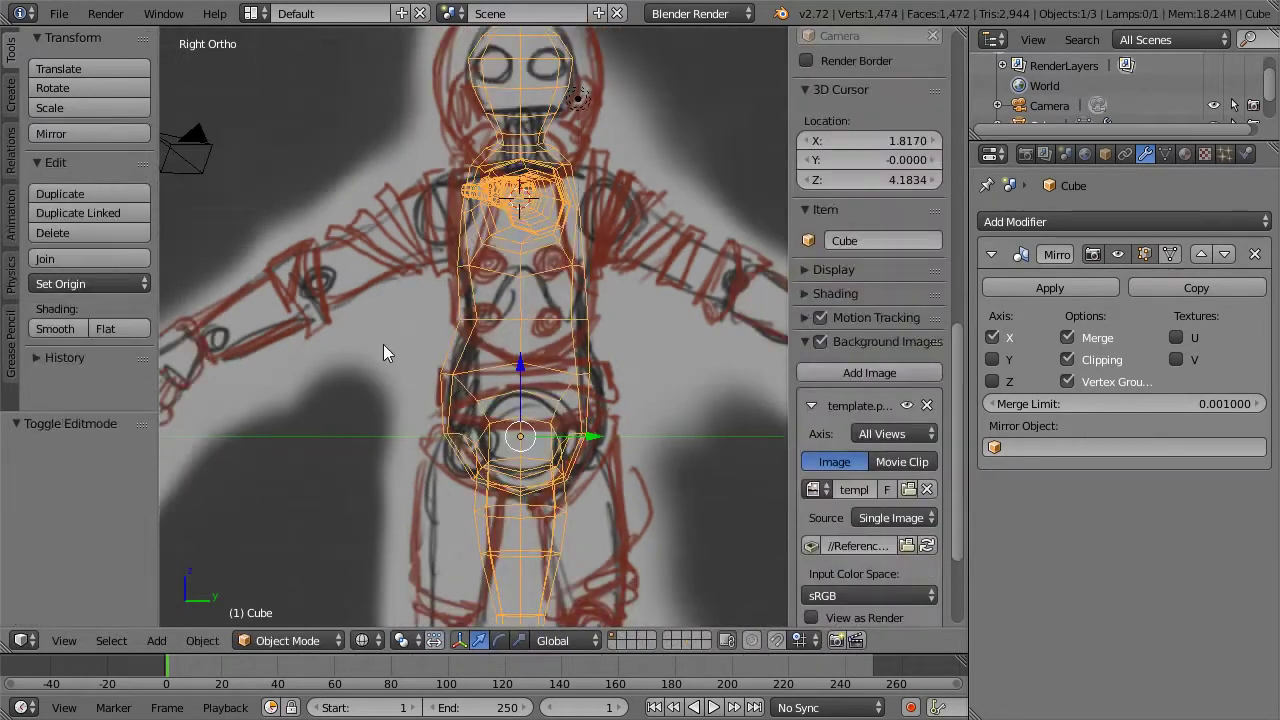
{"action": "key", "text": "Tab"}
{"action": "key", "text": "KP_4"}
{"action": "key", "text": "KP_4"}
{"action": "key", "text": "KP_4"}
{"action": "key", "text": "KP_4"}
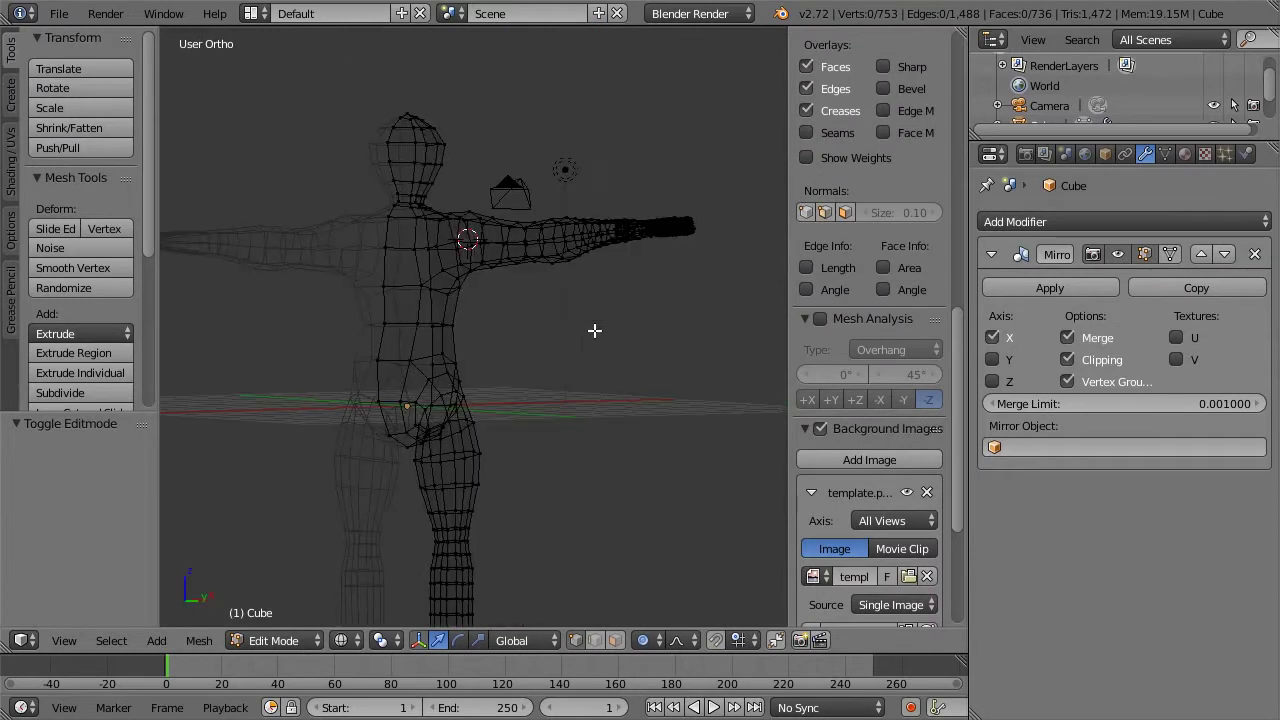
{"action": "key", "text": "z"}
{"action": "key", "text": "KP_4"}
{"action": "key", "text": "KP_4"}
{"action": "key", "text": "KP_8"}
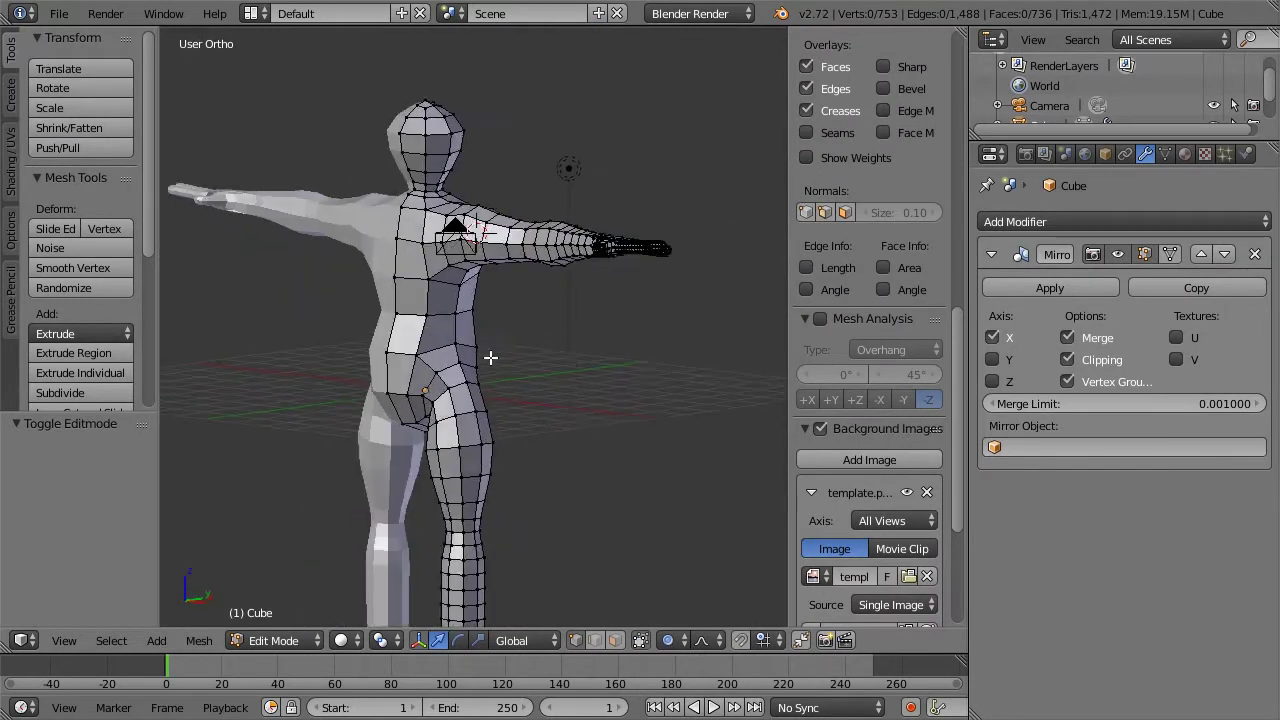
{"action": "key", "text": "KP_8"}
{"action": "key", "text": "KP_4"}
{"action": "key", "text": "KP_1"}
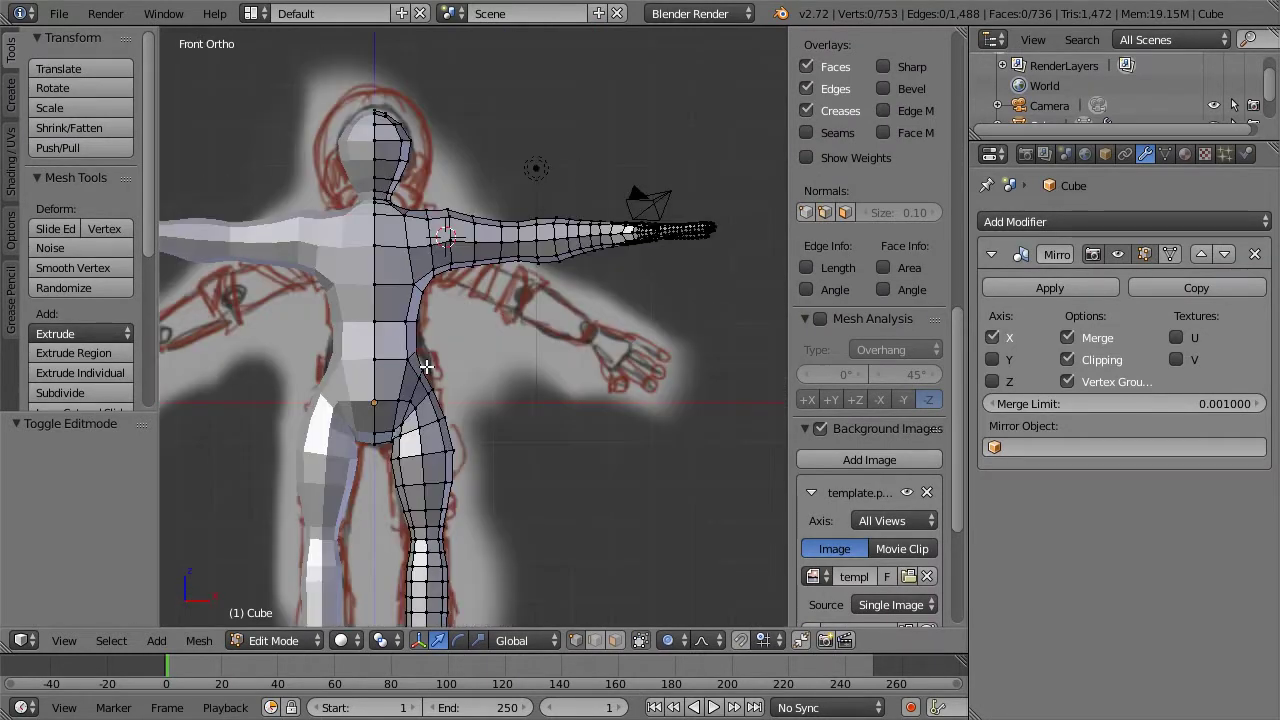
In front wireframe view, select the edges at the side of the waist just above the hip and move them outward along X
{"action": "scroll", "coordinate": [425, 367], "scroll_direction": "up", "scroll_amount": 4}
{"action": "scroll", "coordinate": [425, 367], "scroll_direction": "up", "scroll_amount": 1}
{"action": "key", "text": "a"}
{"action": "key", "text": "a"}
{"action": "key", "text": "z"}
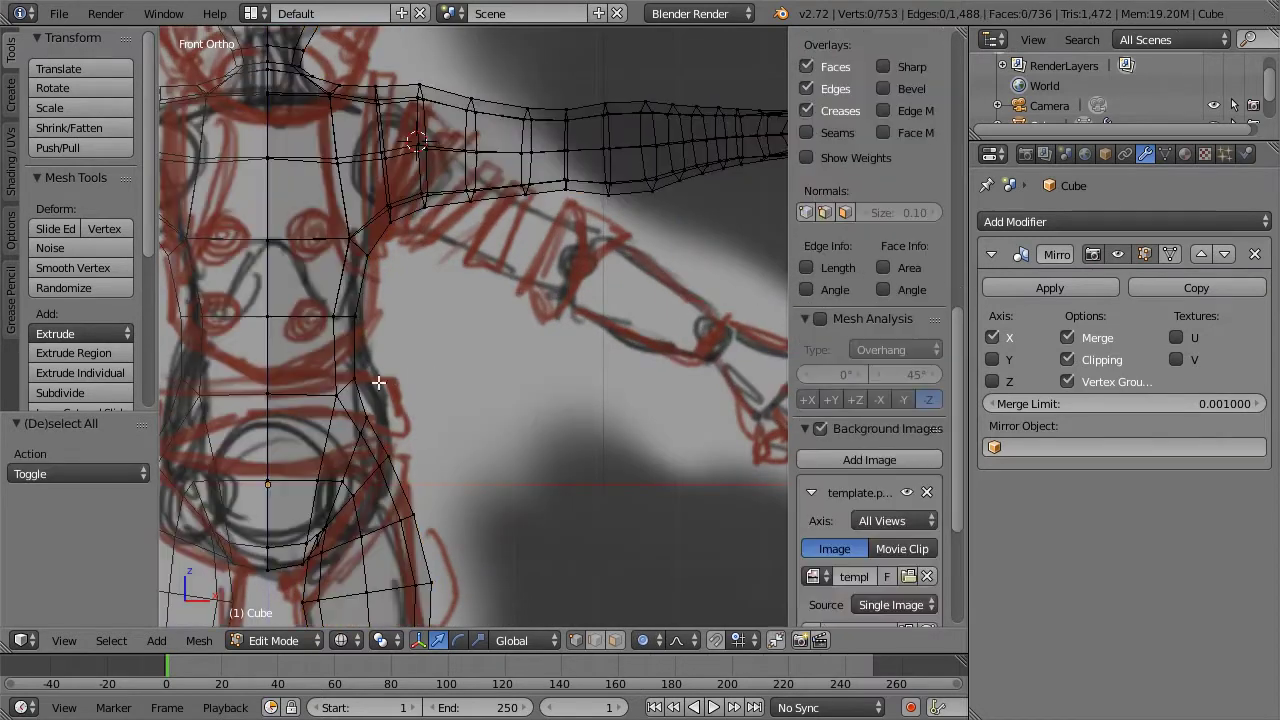
{"action": "right_click", "coordinate": [332, 400]}
{"action": "right_click", "coordinate": [350, 412], "text": "shift"}
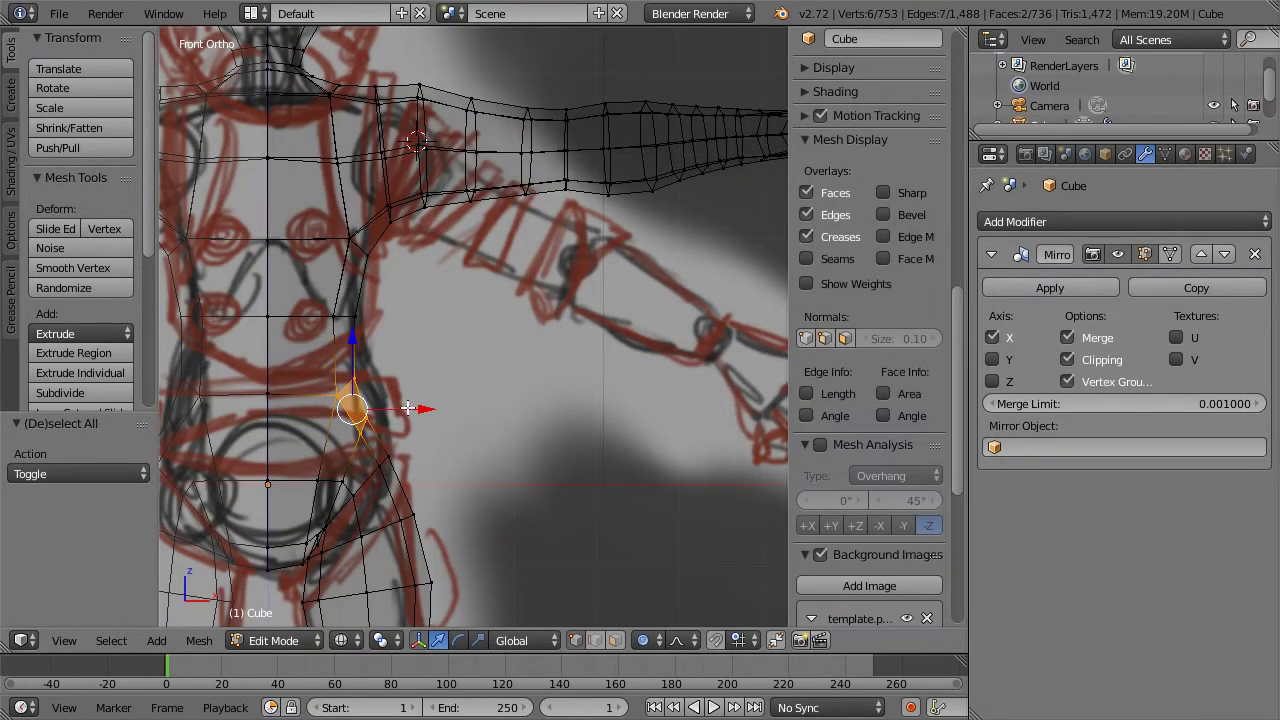
{"action": "key", "text": "g"}
{"action": "left_click", "coordinate": [419, 407]}
In solid display, move the outer waist vertex slightly outward and up to smooth the transition into the hip
{"action": "key", "text": "z"}
{"action": "right_click", "coordinate": [356, 393]}
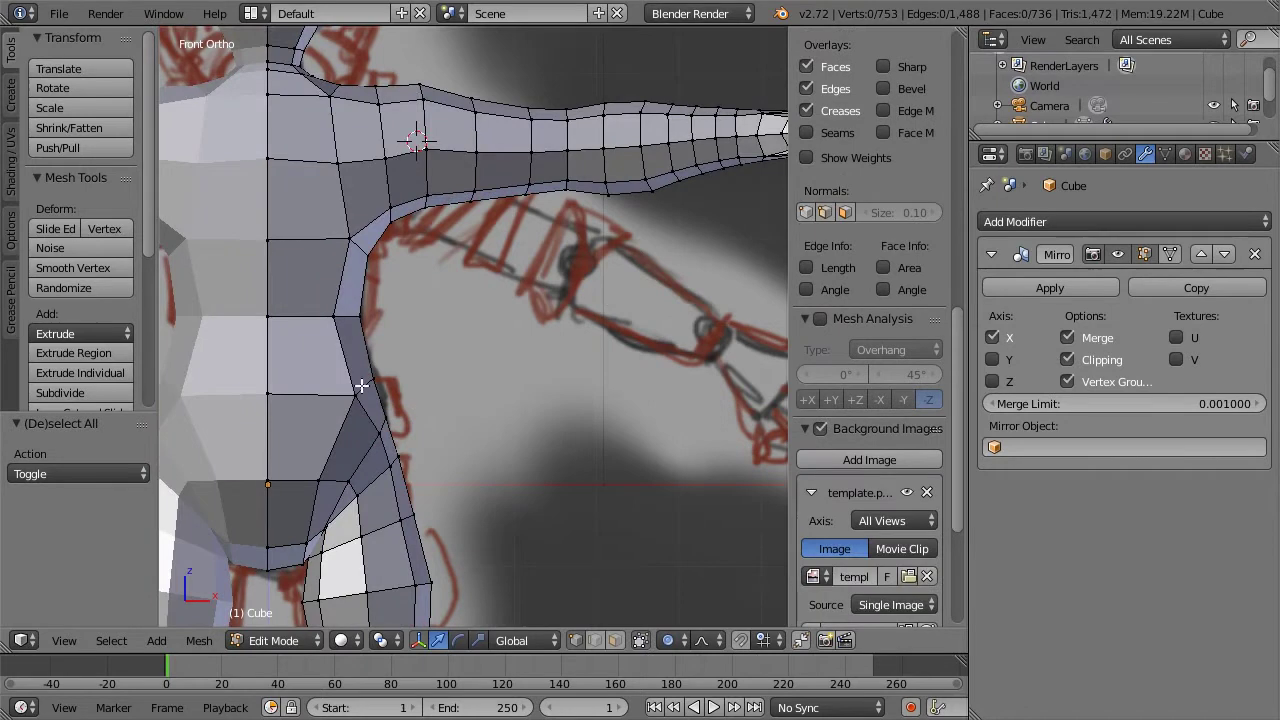
{"action": "key", "text": "g"}
{"action": "left_click", "coordinate": [343, 380]}
{"action": "key", "text": "a"}
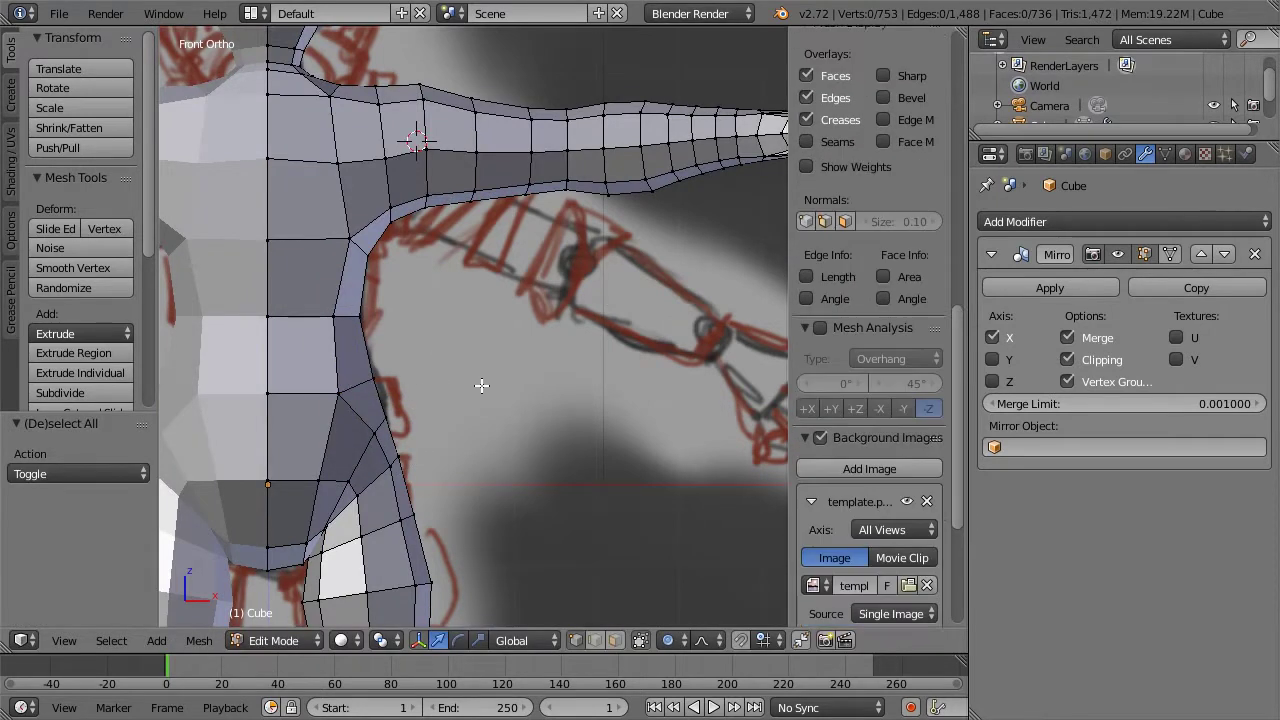
From a rear angle, select the vertices at the middle of the buttocks and move them 0.188 along Y
{"action": "scroll", "coordinate": [558, 365], "scroll_direction": "down", "scroll_amount": 2}
{"action": "scroll", "coordinate": [558, 365], "scroll_direction": "down", "scroll_amount": 3}
{"action": "mouse_move", "coordinate": [420, 378]}
{"action": "middle_mouse_down"}
{"action": "mouse_move", "coordinate": [306, 379]}
{"action": "mouse_move", "coordinate": [400, 375]}
{"action": "middle_mouse_up"}
{"action": "scroll", "coordinate": [482, 366], "scroll_direction": "up", "scroll_amount": 2}
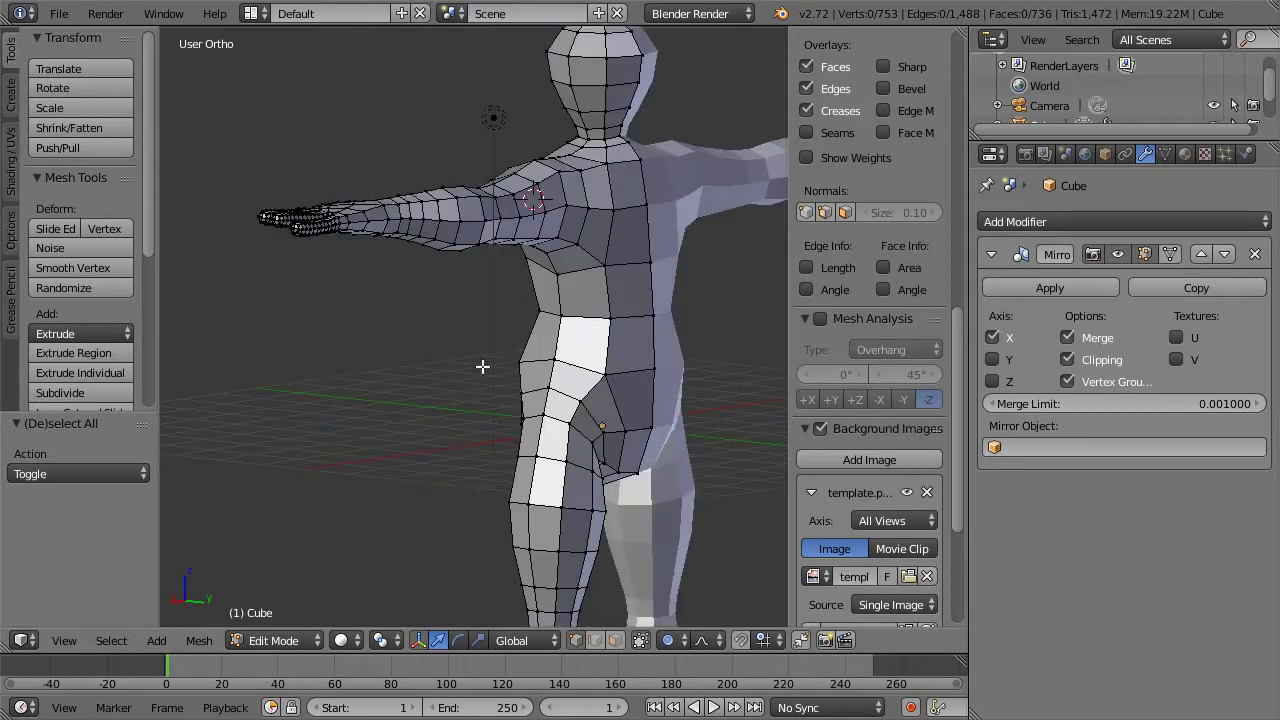
{"action": "right_click", "coordinate": [632, 455]}
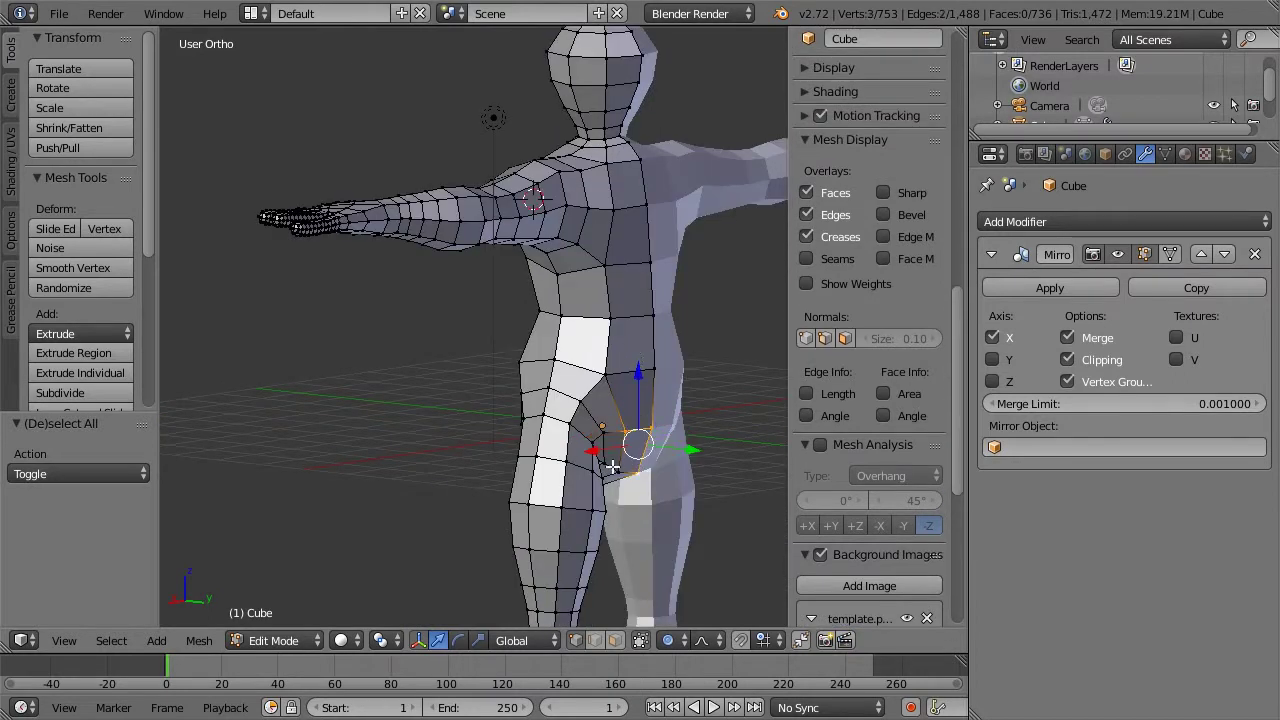
{"action": "key", "text": "g"}
{"action": "left_click", "coordinate": [681, 456]}
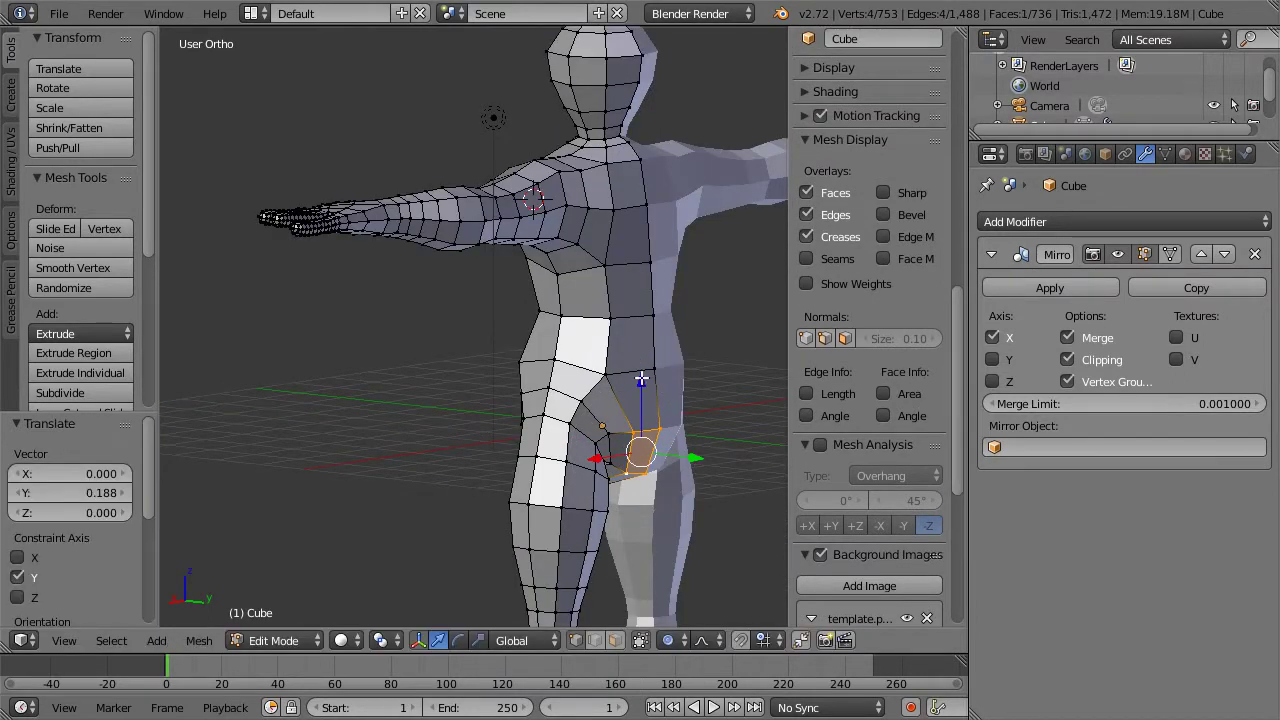
Move the centre vertex of the lower back 0.190 along Y and the vertex beside it 0.144 along Y
{"action": "right_click", "coordinate": [635, 369]}
{"action": "key", "text": "g"}
{"action": "left_click", "coordinate": [656, 370]}
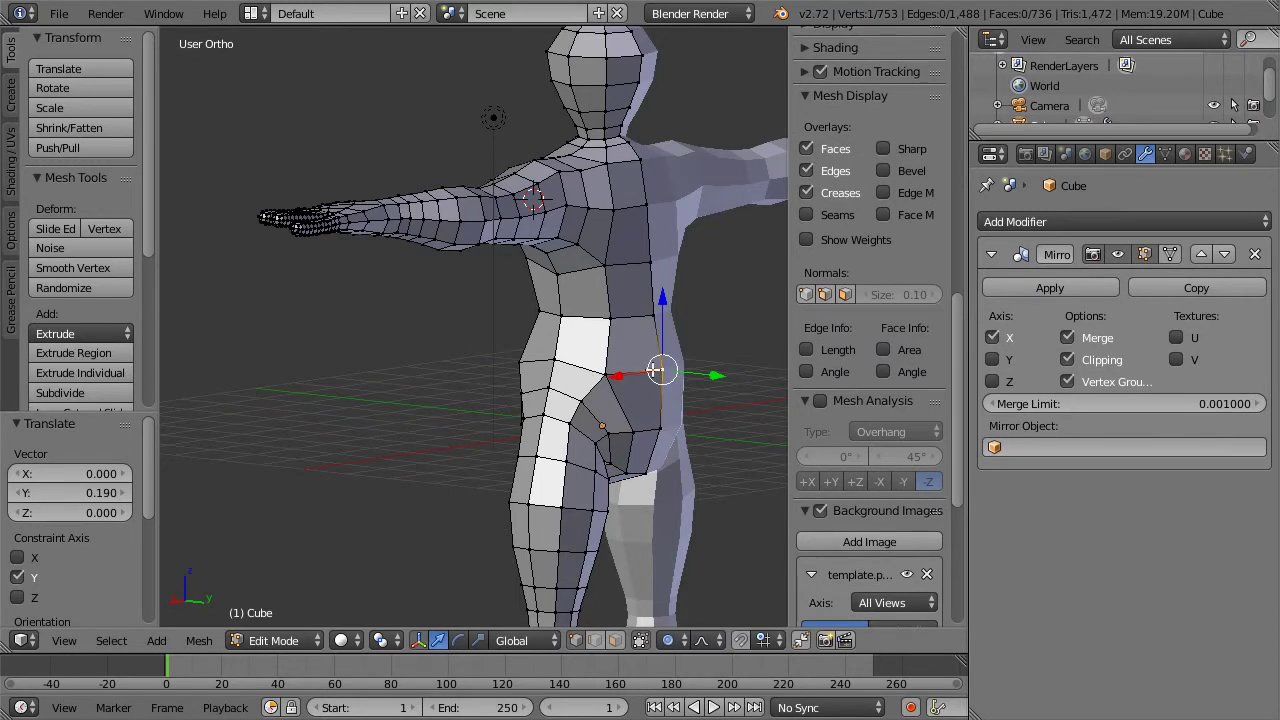
{"action": "key", "text": "g"}
{"action": "left_click", "coordinate": [657, 372]}
{"action": "right_click", "coordinate": [605, 373]}
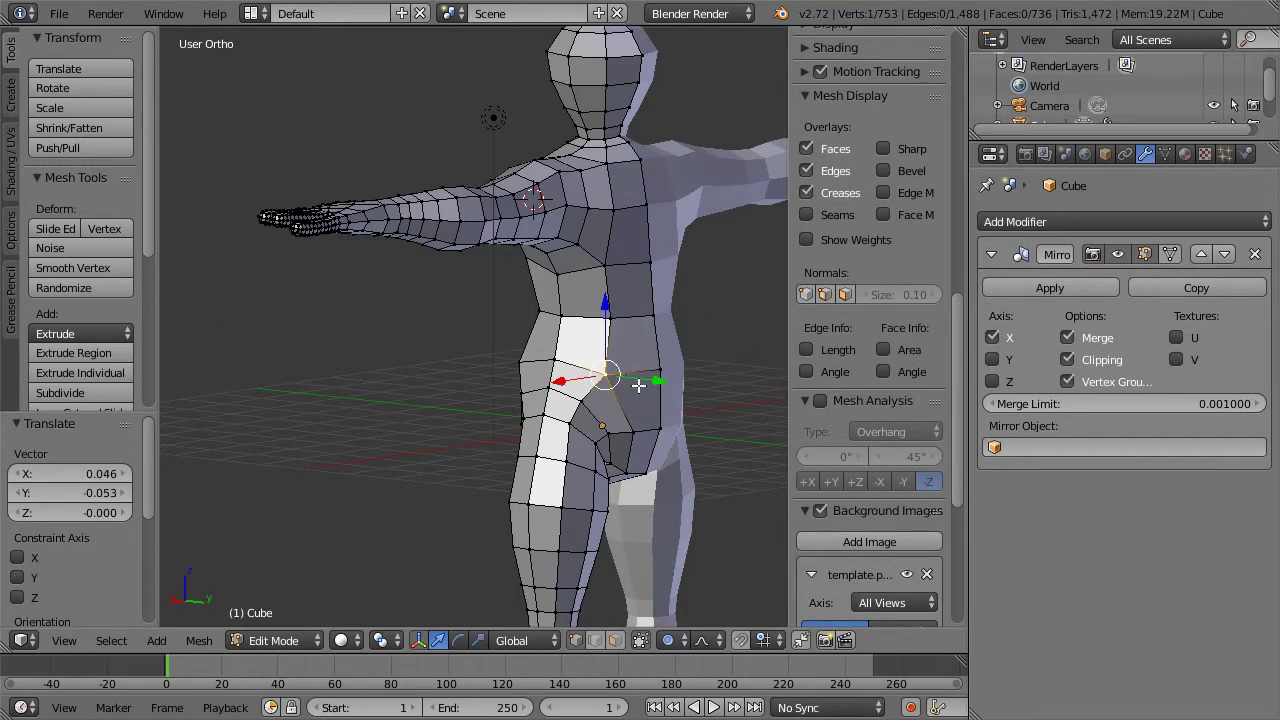
{"action": "key", "text": "g"}
{"action": "left_click", "coordinate": [644, 388]}
Inspect the whole body outside Edit Mode from behind, the side and the front to judge the torso and hip shape
{"action": "scroll", "coordinate": [644, 388], "scroll_direction": "down", "scroll_amount": 2}
{"action": "middle_click_drag", "start_coordinate": [608, 356], "coordinate": [669, 337]}
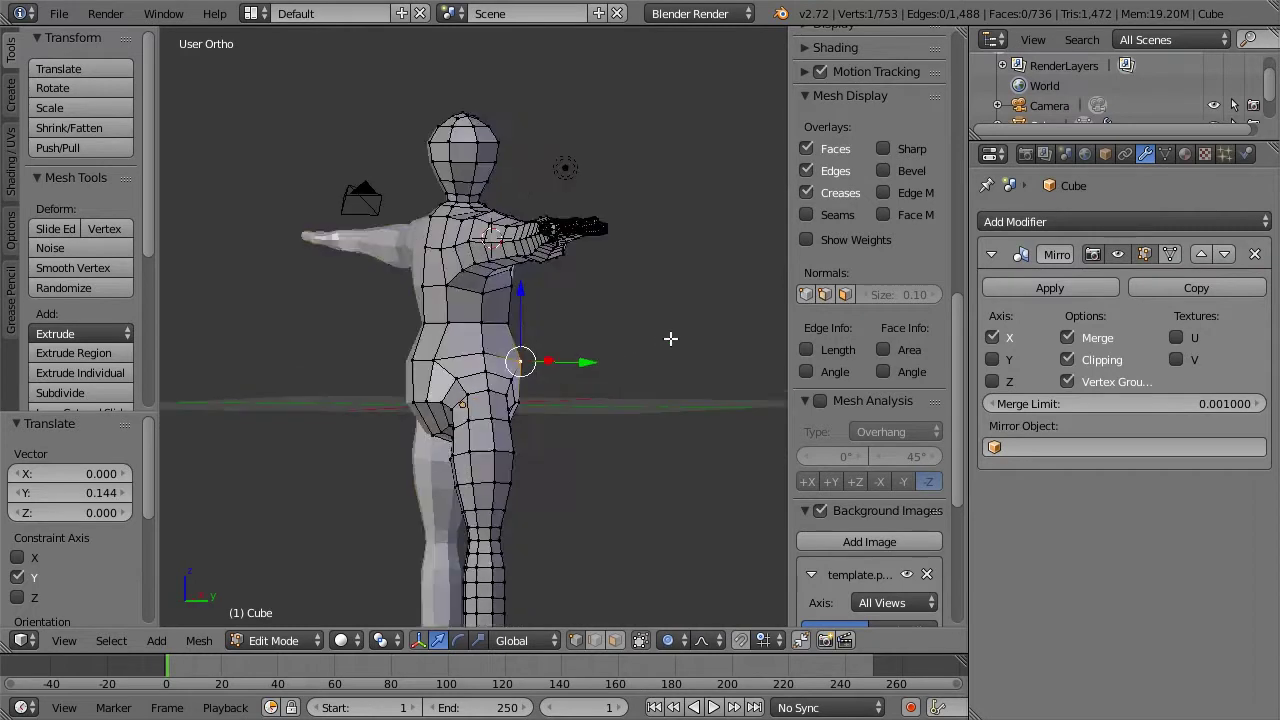
{"action": "key", "text": "Tab"}
{"action": "middle_click_drag", "start_coordinate": [430, 364], "coordinate": [376, 372]}
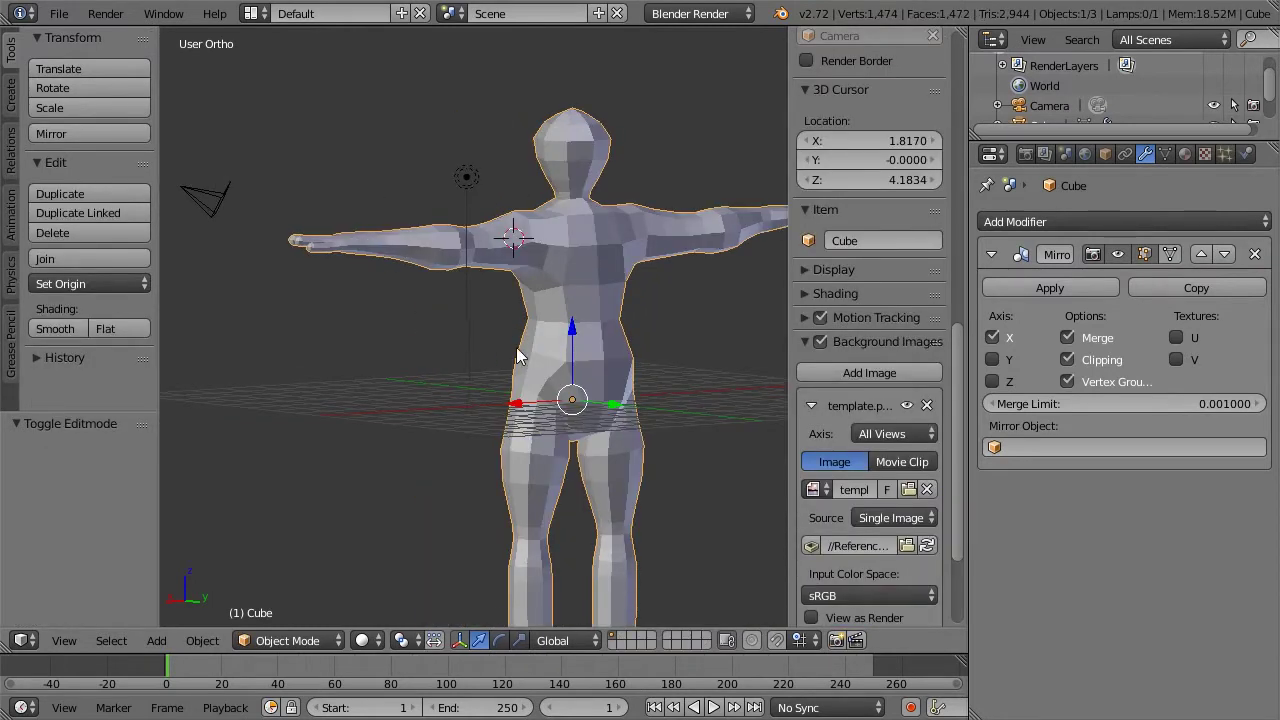
{"action": "middle_click_drag", "start_coordinate": [518, 346], "coordinate": [376, 352]}
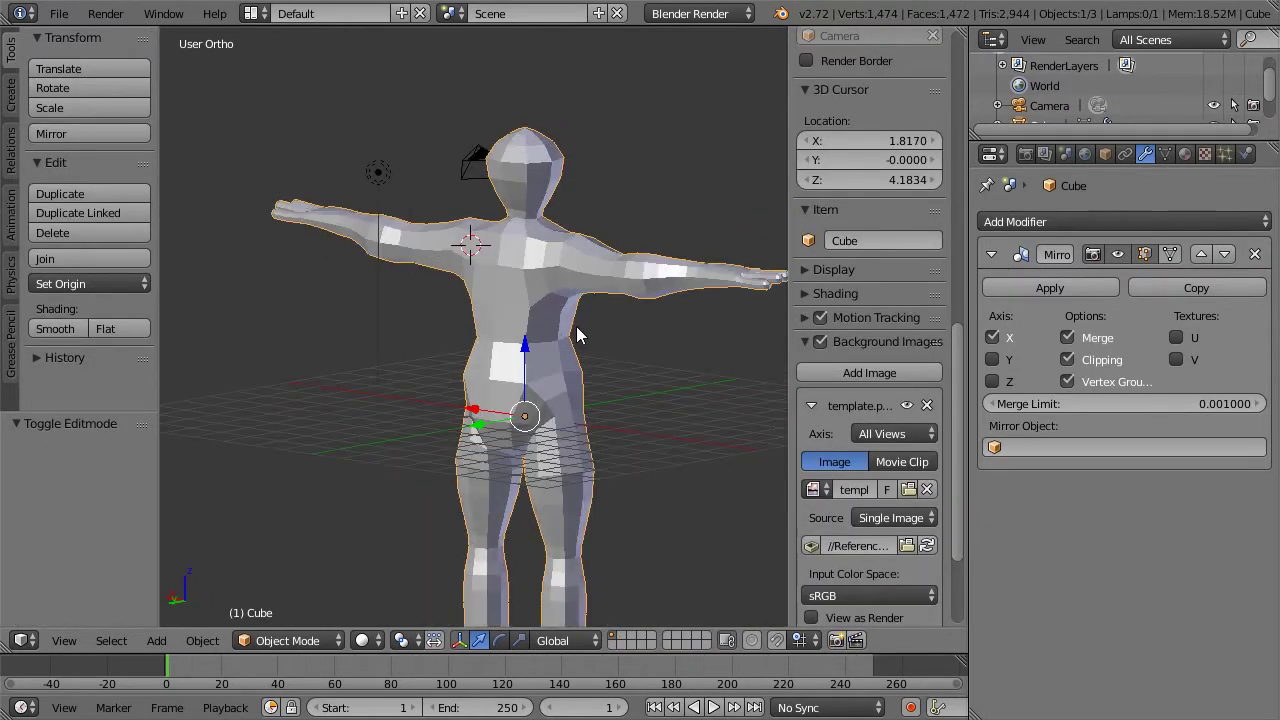
{"action": "middle_click_drag", "start_coordinate": [576, 335], "coordinate": [628, 332]}
{"action": "key", "text": "KP_3"}
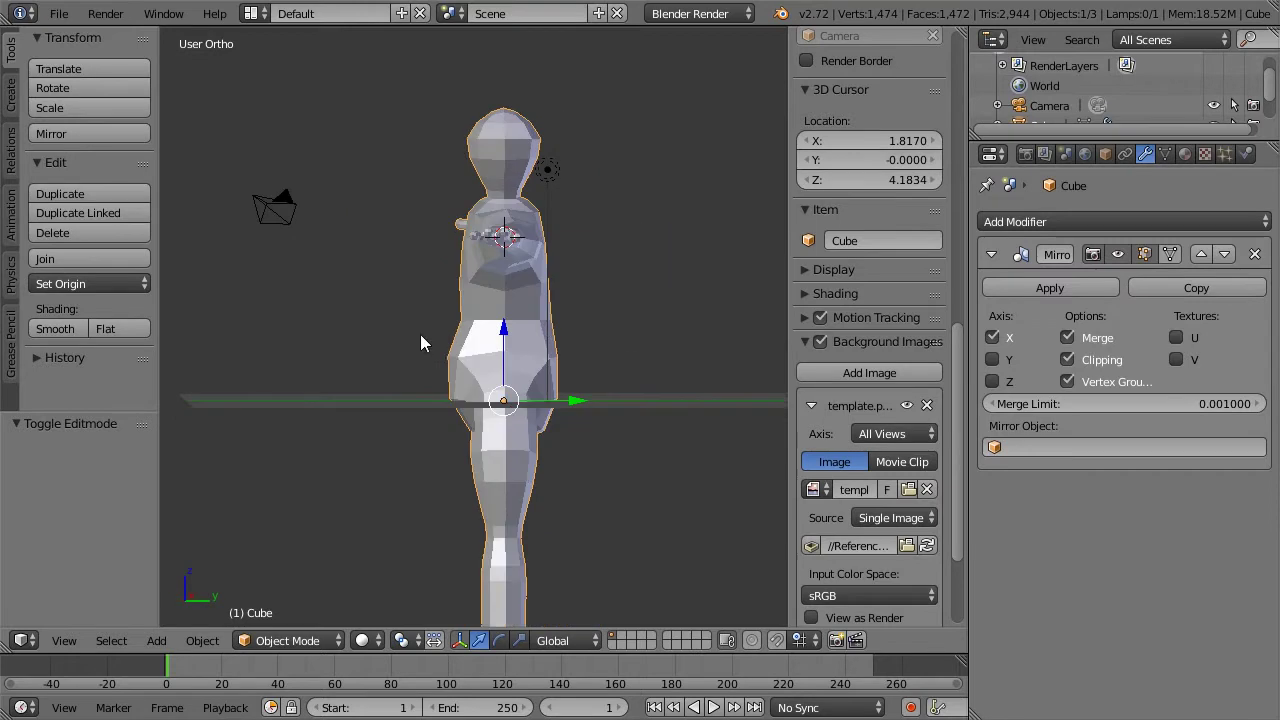
{"action": "middle_click_drag", "start_coordinate": [420, 334], "coordinate": [535, 302]}
{"action": "key", "text": "KP_1"}
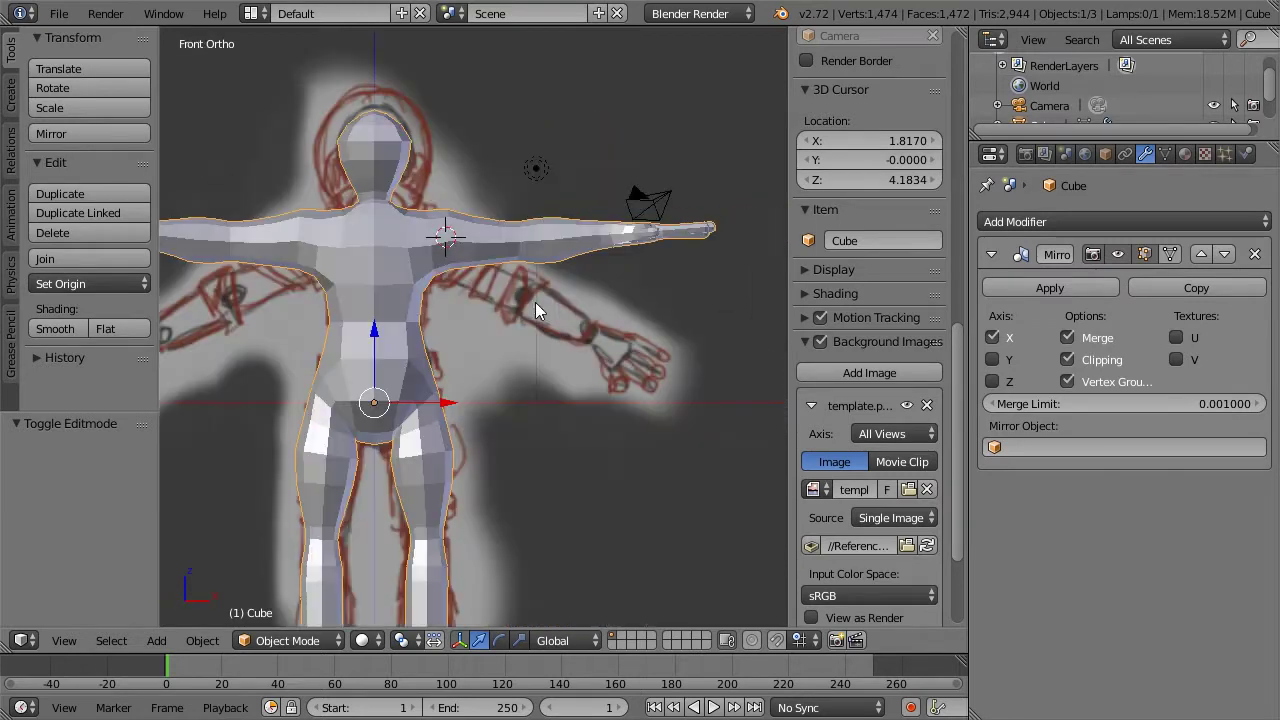
Compare the body with the reference drawing in front view, alternating wireframe and solid display
{"action": "scroll", "coordinate": [535, 310], "scroll_direction": "up", "scroll_amount": 3}
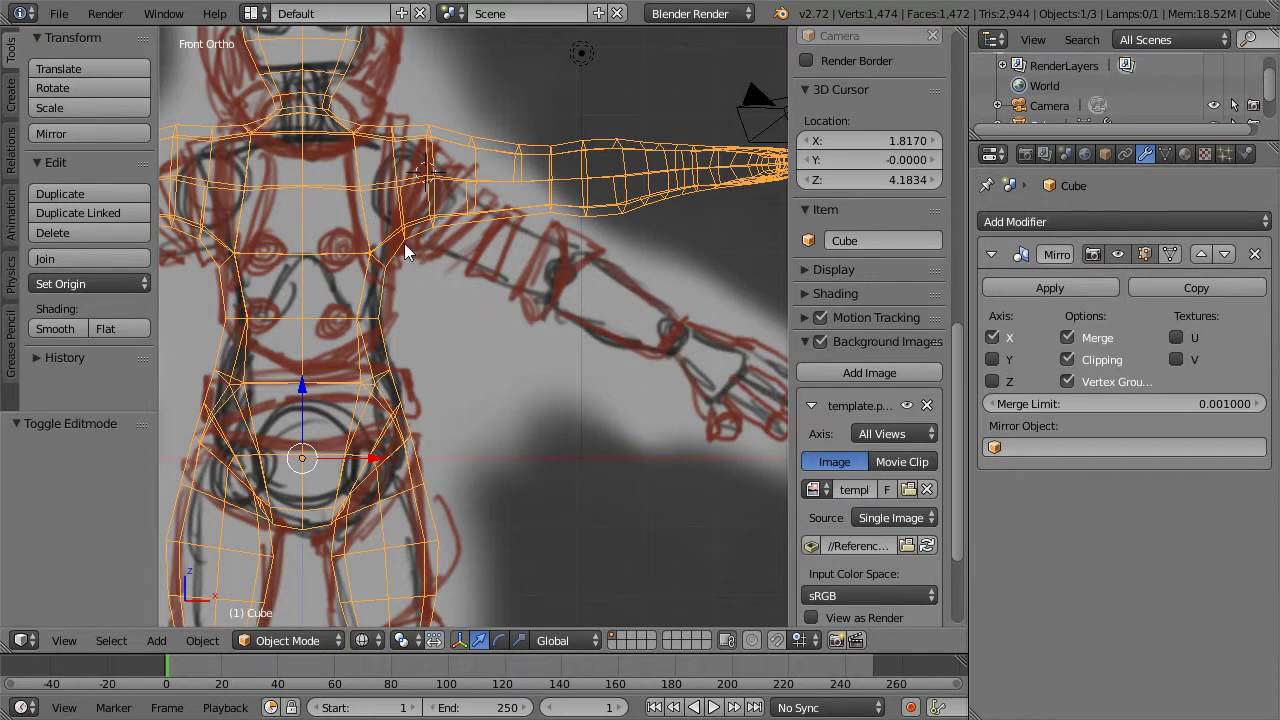
{"action": "key", "text": "z"}
{"action": "key", "text": "z"}
{"action": "scroll", "coordinate": [525, 193], "scroll_direction": "down", "scroll_amount": 3}
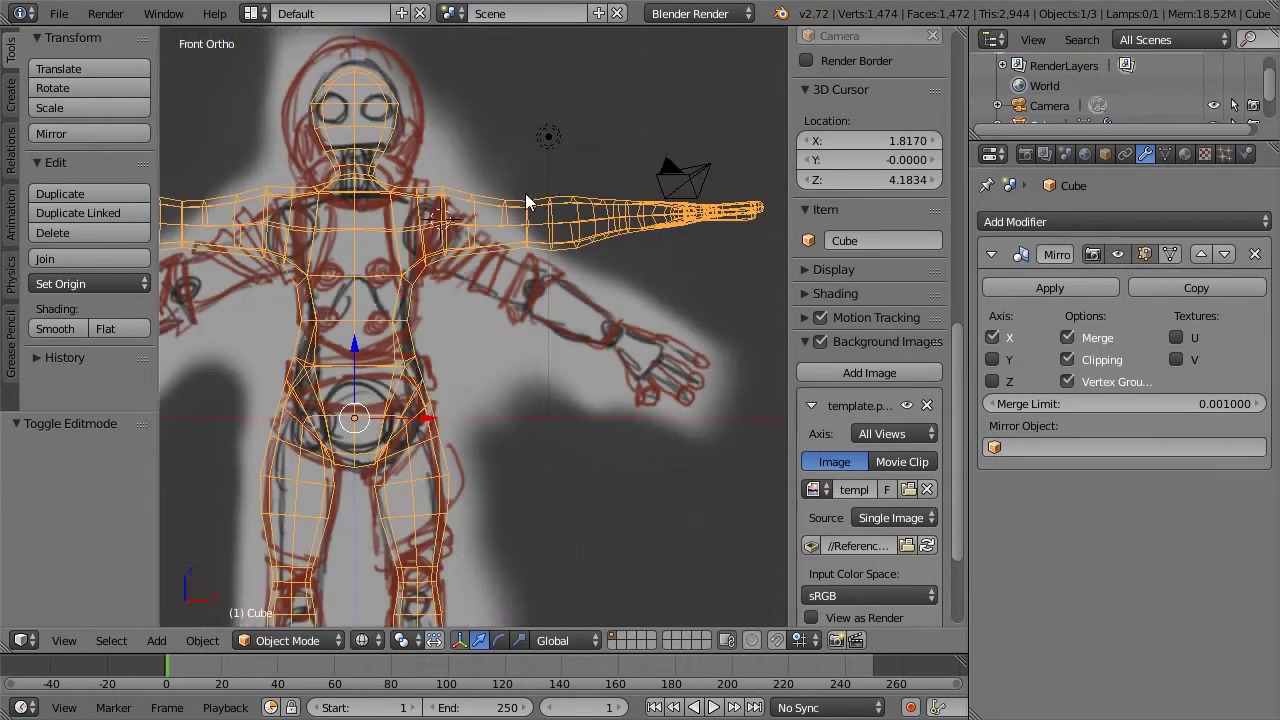
{"action": "key", "text": "z"}
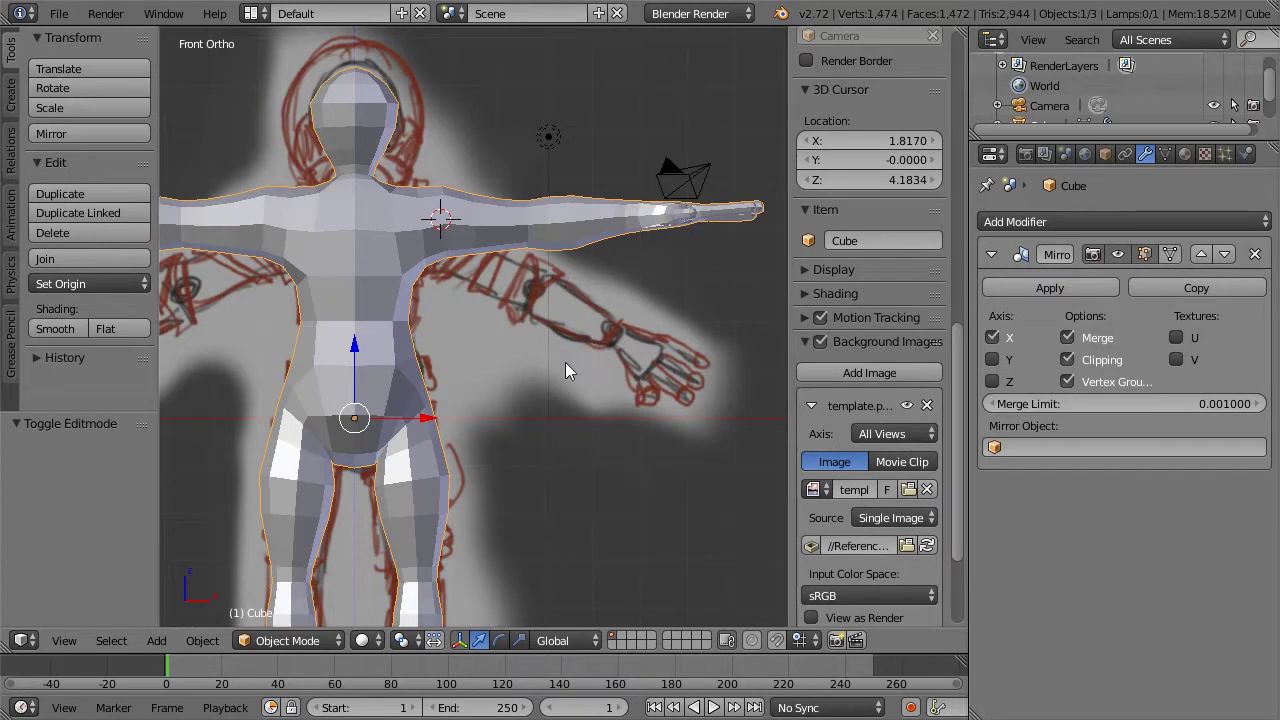
{"action": "middle_click_drag", "start_coordinate": [565, 366], "coordinate": [415, 302]}
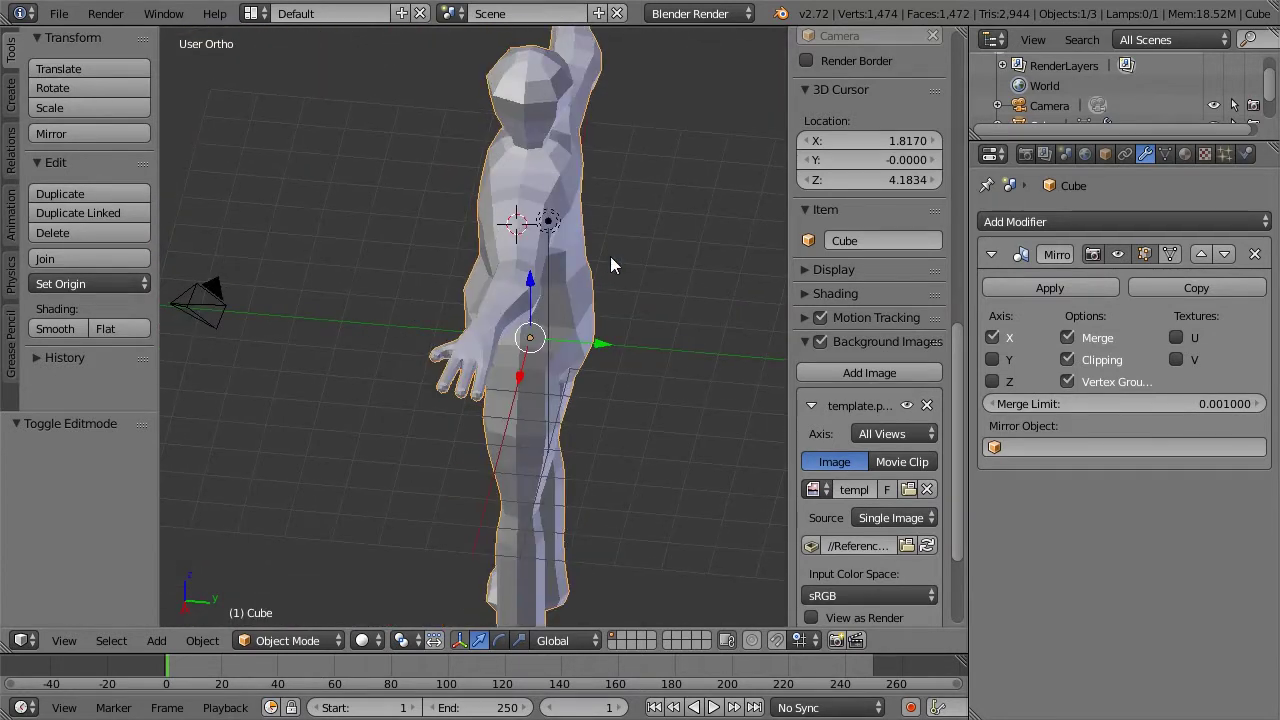
{"action": "key", "text": "KP_1"}
{"action": "scroll", "coordinate": [529, 325], "scroll_direction": "down", "scroll_amount": 3}
{"action": "key", "text": "z"}
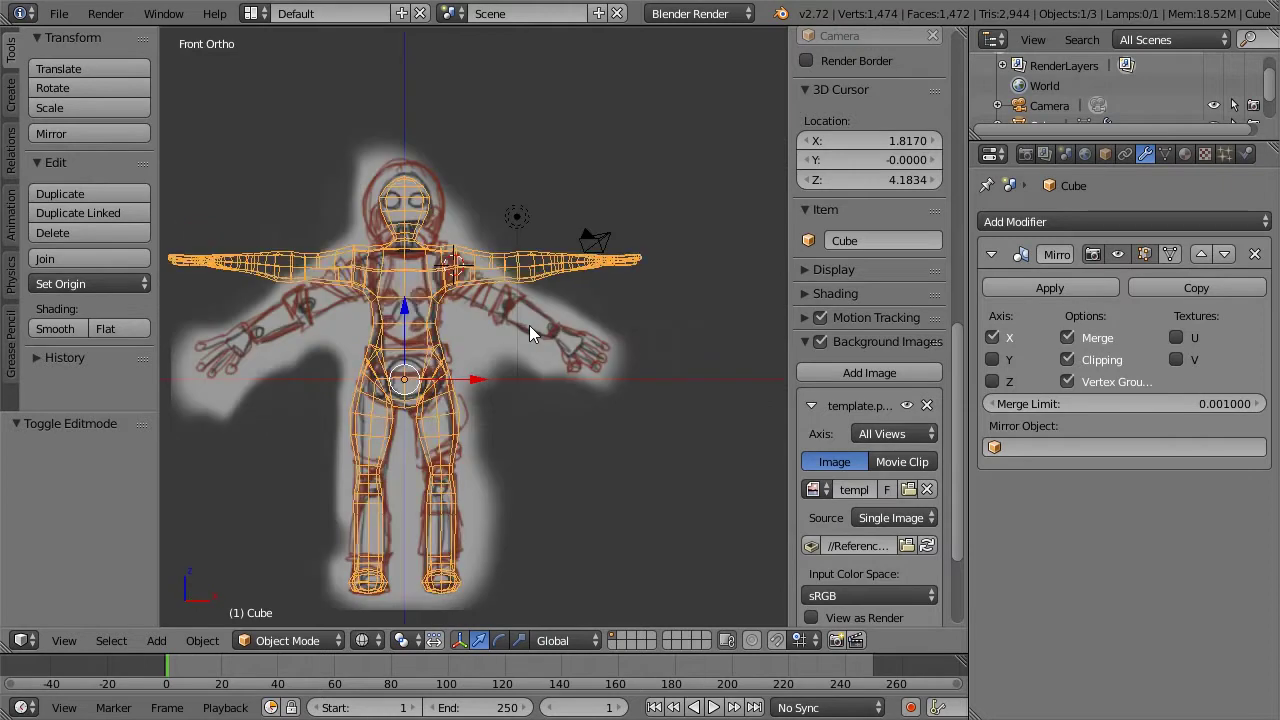
{"action": "key", "text": "z"}
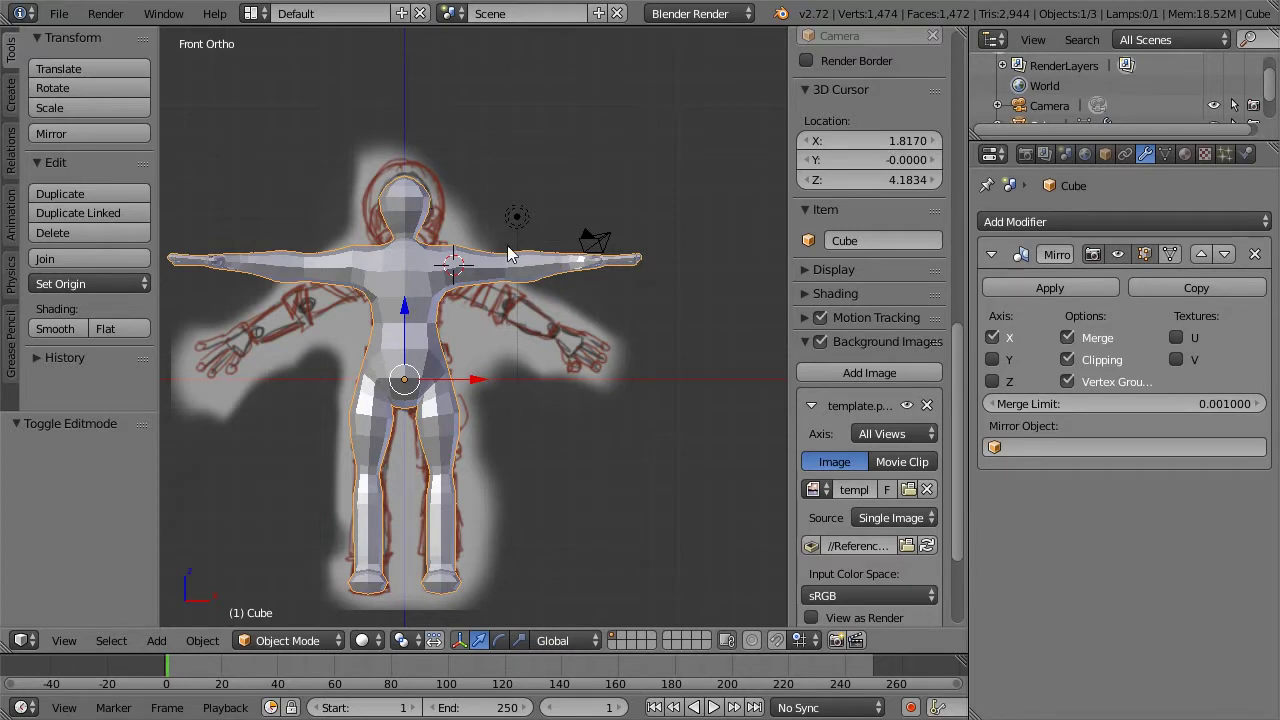
In front wireframe view, select the outer hip edge, move it 0.219 along X with proportional editing and check the figure outside Edit Mode
{"action": "scroll", "coordinate": [487, 425], "scroll_direction": "up", "scroll_amount": 3}
{"action": "middle_click_drag", "start_coordinate": [501, 345], "coordinate": [526, 266], "text": "shift"}
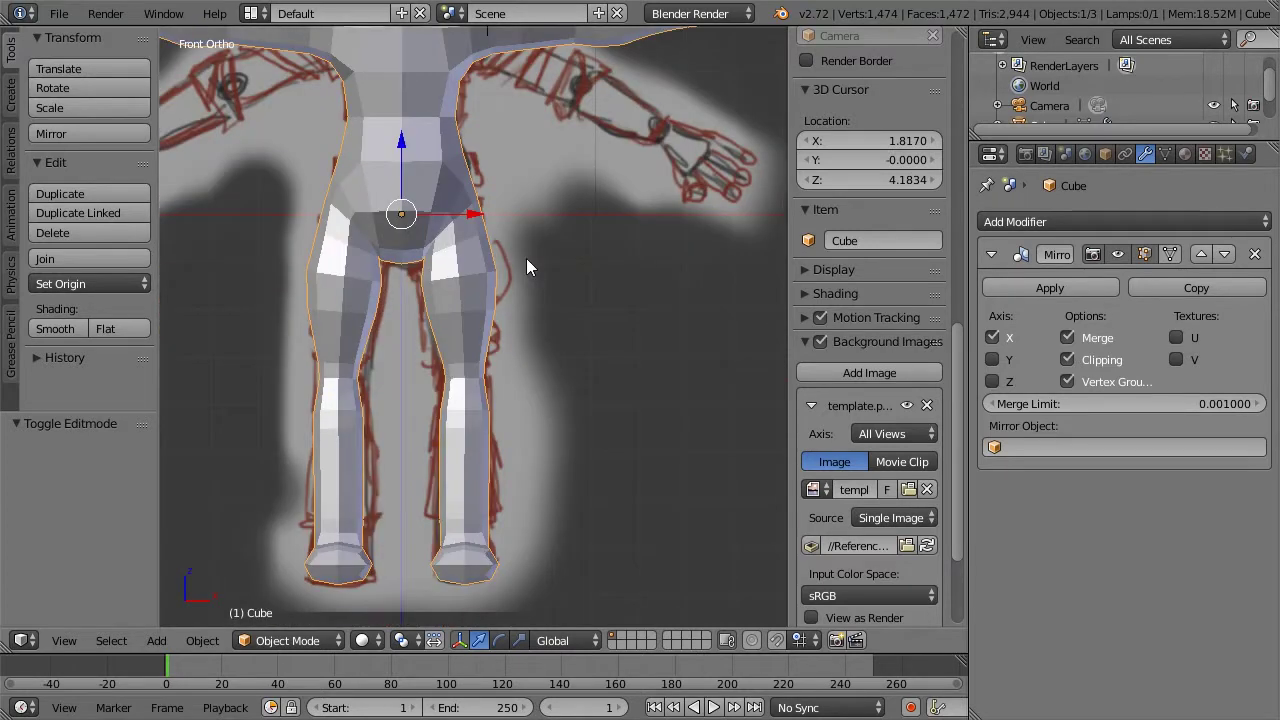
{"action": "scroll", "coordinate": [484, 273], "scroll_direction": "up", "scroll_amount": 2}
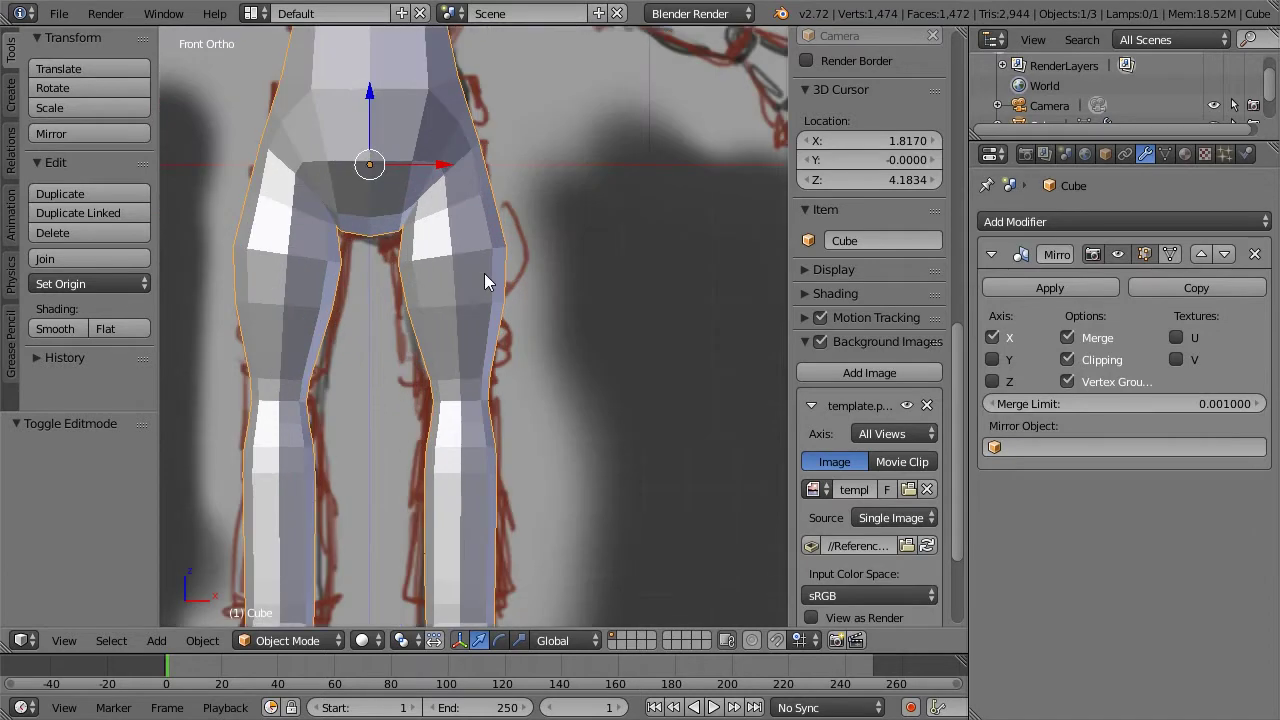
{"action": "key", "text": "z"}
{"action": "middle_click_drag", "start_coordinate": [500, 163], "coordinate": [516, 246], "text": "shift"}
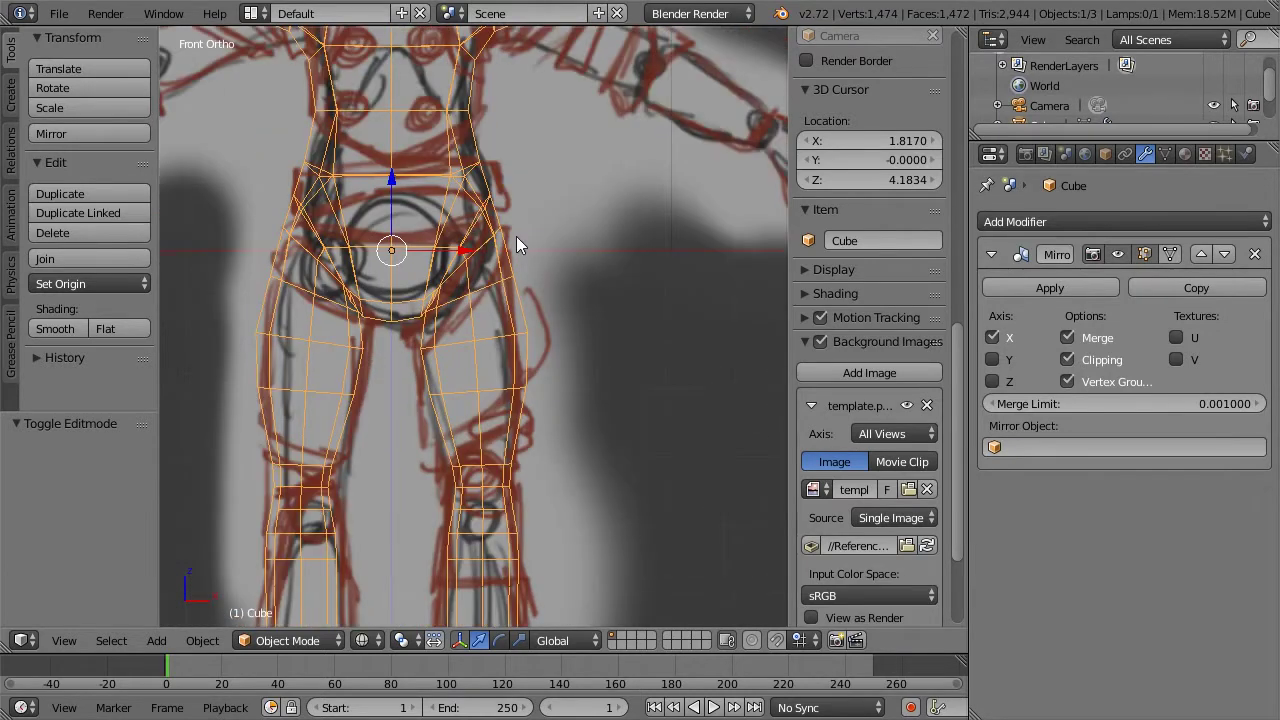
{"action": "key", "text": "Tab"}
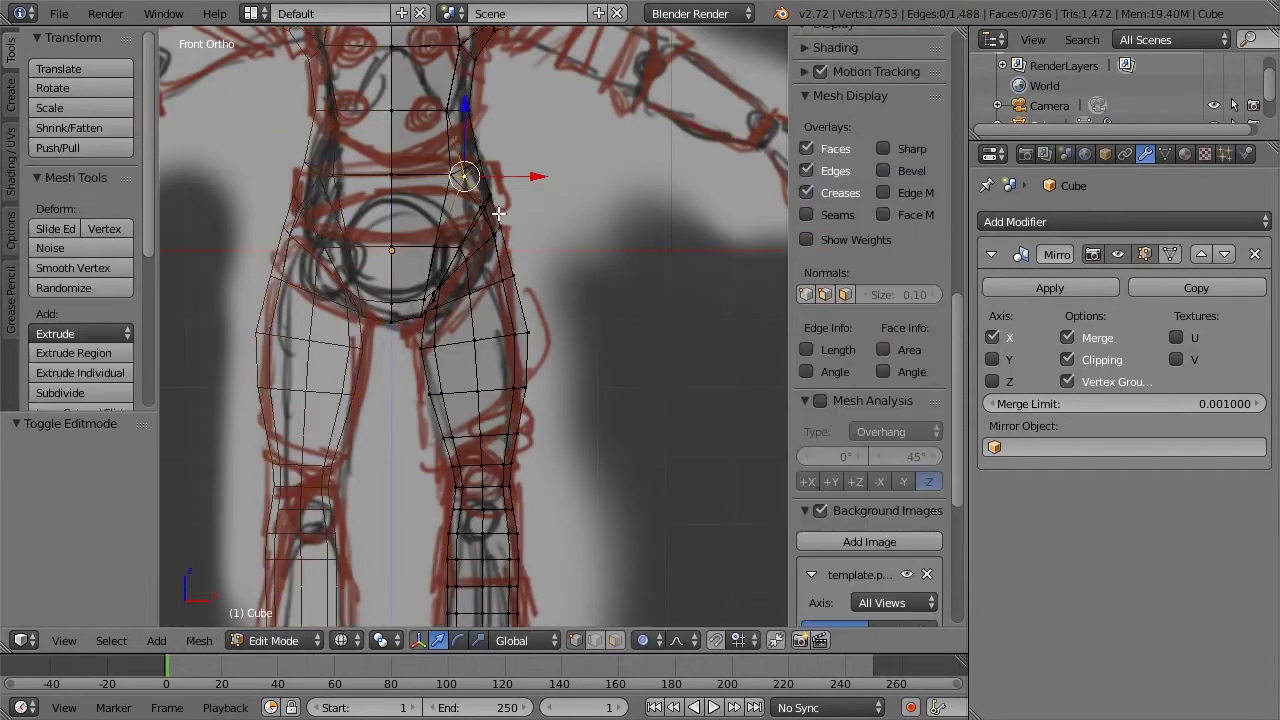
{"action": "right_click", "coordinate": [491, 206]}
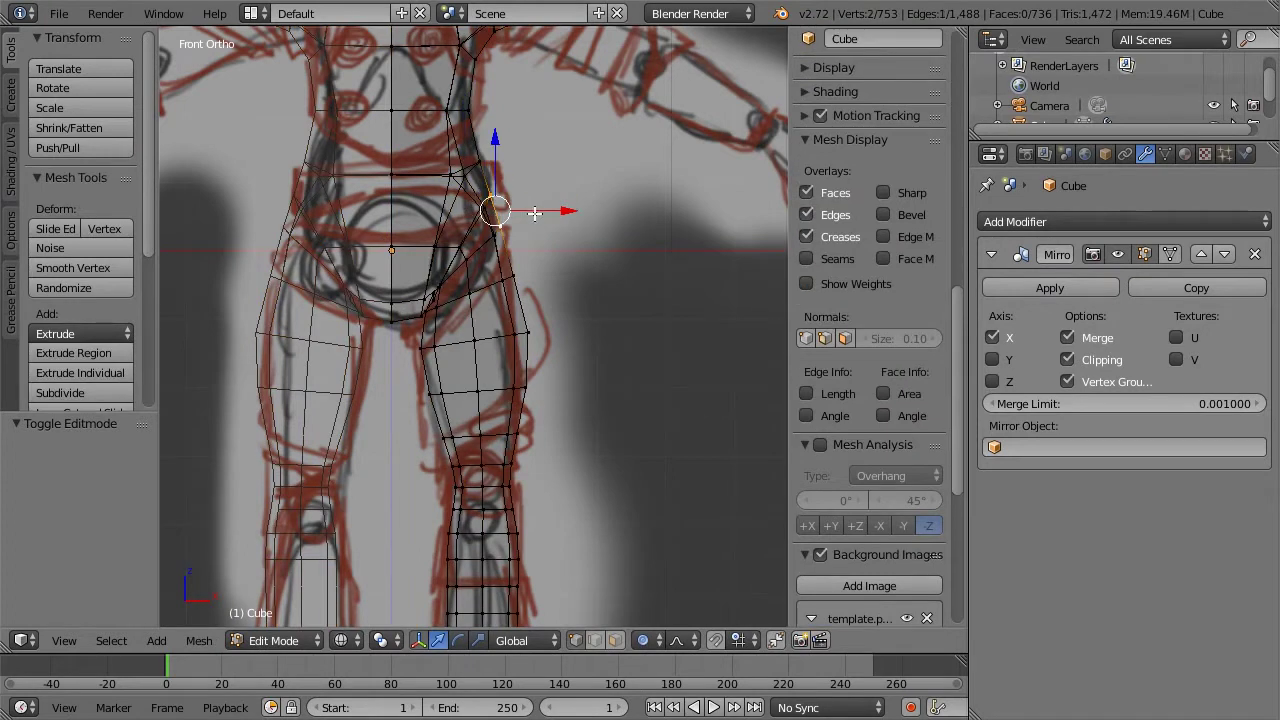
{"action": "key", "text": "g"}
{"action": "scroll", "coordinate": [544, 213], "scroll_direction": "down", "scroll_amount": 3}
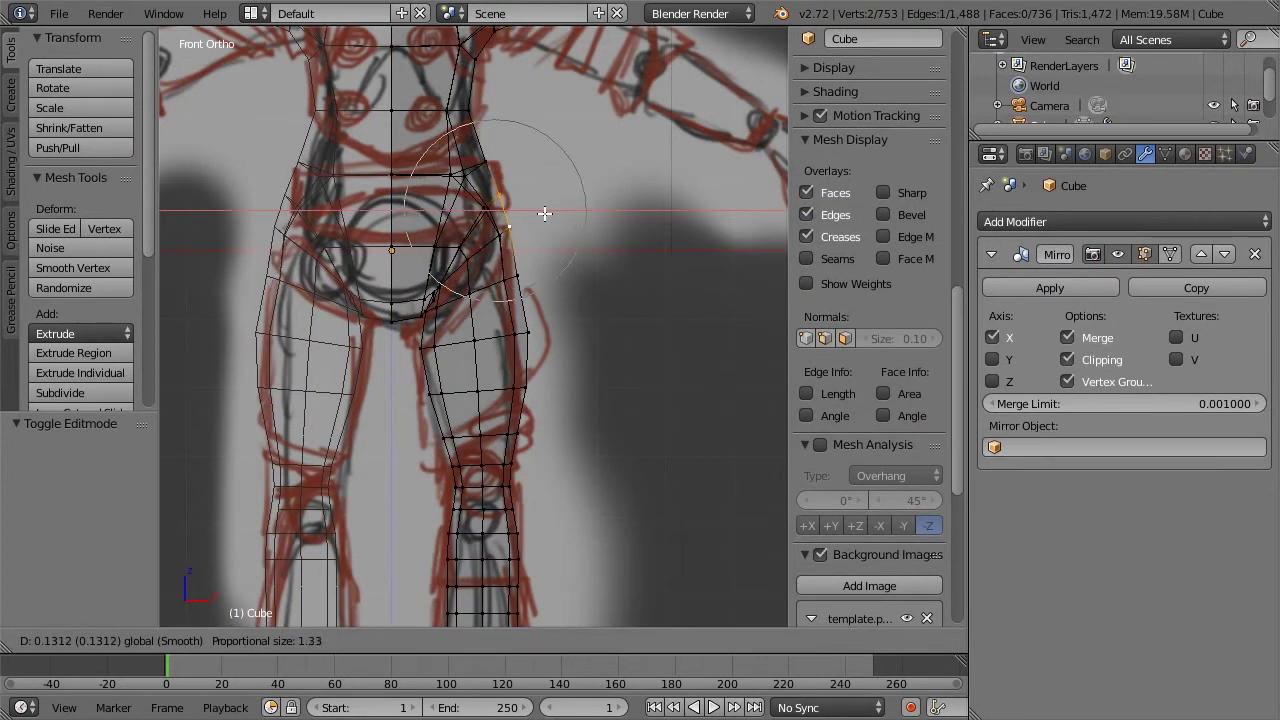
{"action": "left_click", "coordinate": [550, 213]}
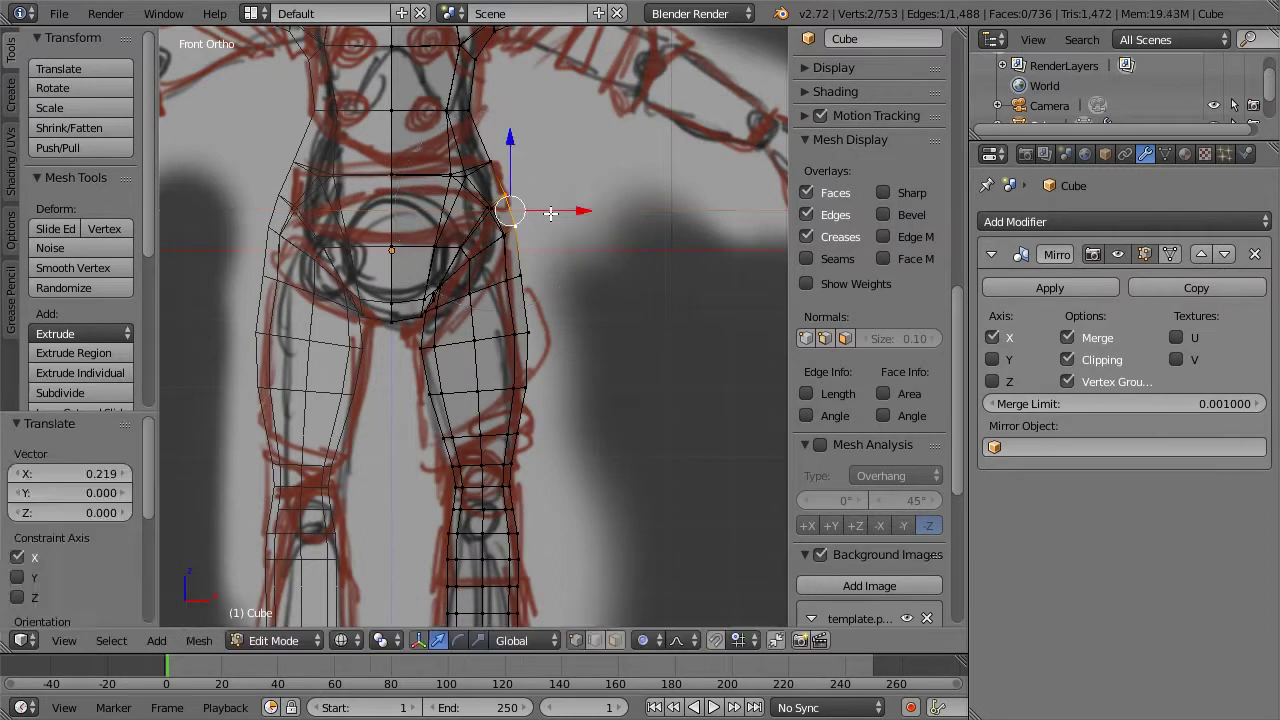
{"action": "key", "text": "Tab"}
{"action": "scroll", "coordinate": [550, 213], "scroll_direction": "down", "scroll_amount": 3}
{"action": "middle_click_drag", "start_coordinate": [550, 213], "coordinate": [564, 220]}
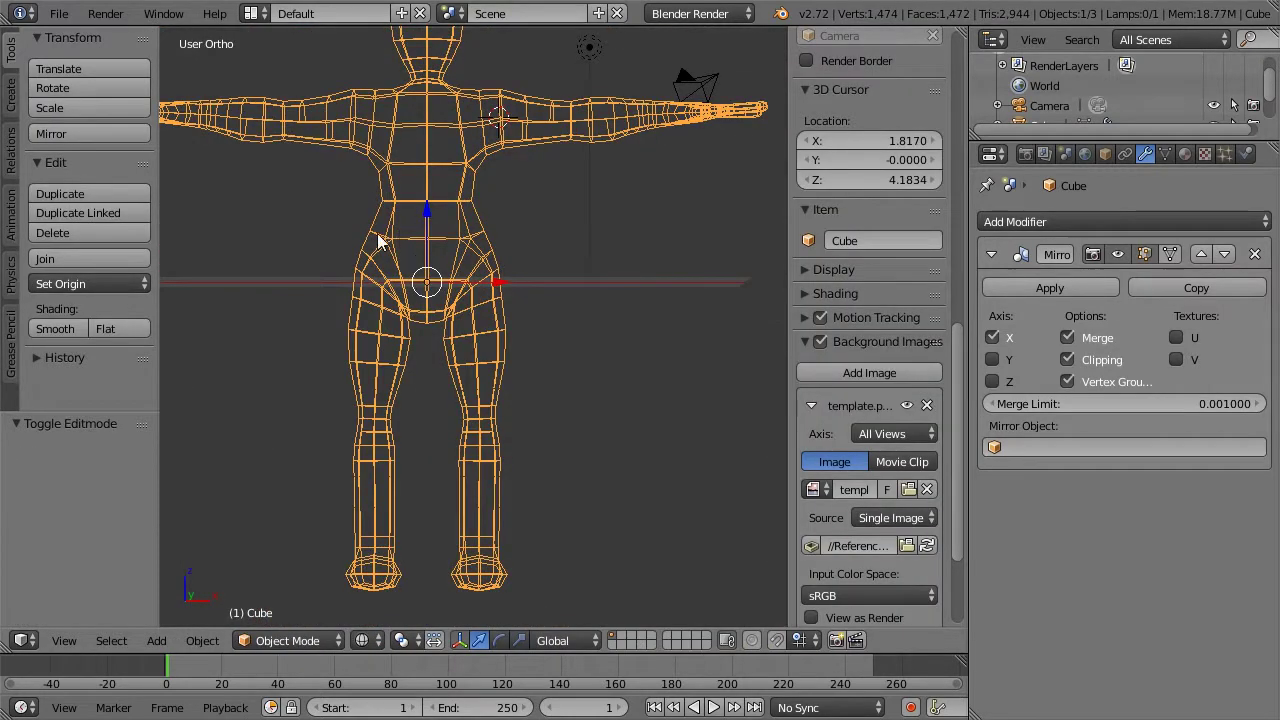
Inspect the hips and thighs in solid display from the side and the front, and return to front wireframe view
{"action": "middle_click_drag", "start_coordinate": [380, 243], "coordinate": [319, 232]}
{"action": "key", "text": "z"}
{"action": "scroll", "coordinate": [385, 258], "scroll_direction": "up", "scroll_amount": 4}
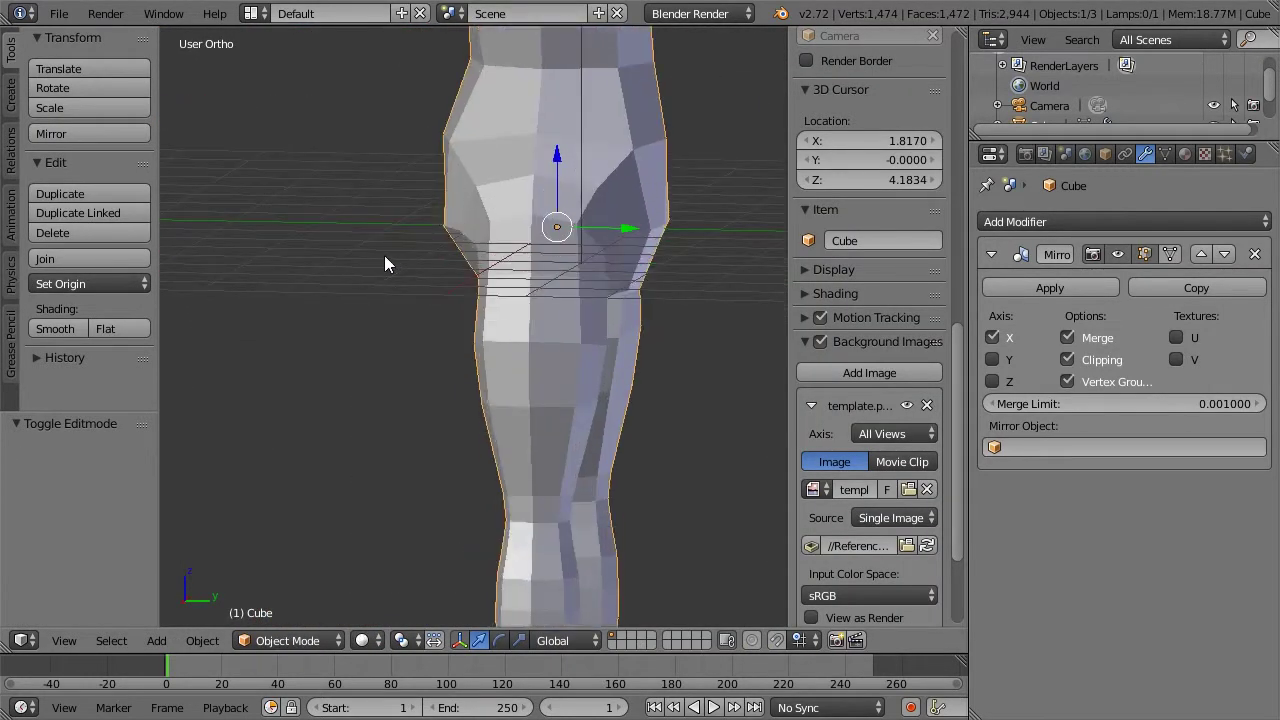
{"action": "middle_click_drag", "start_coordinate": [425, 235], "coordinate": [603, 230]}
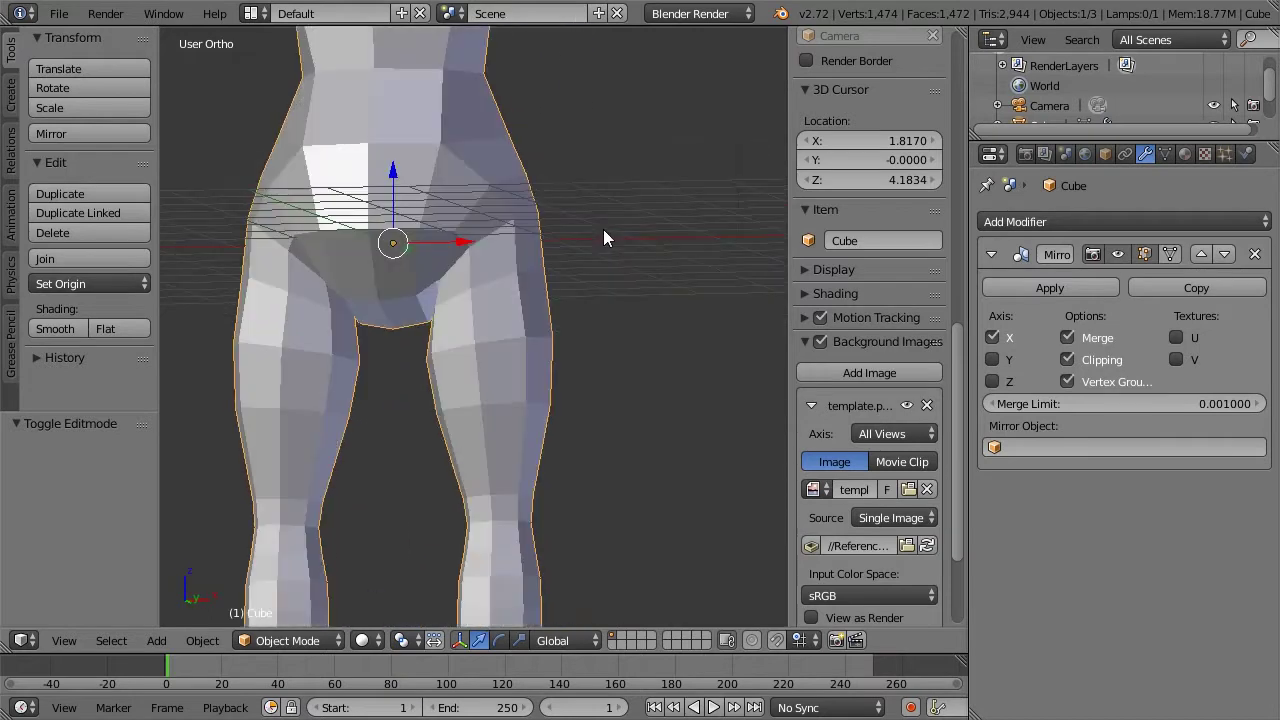
{"action": "key", "text": "KP_1"}
{"action": "key", "text": "z"}
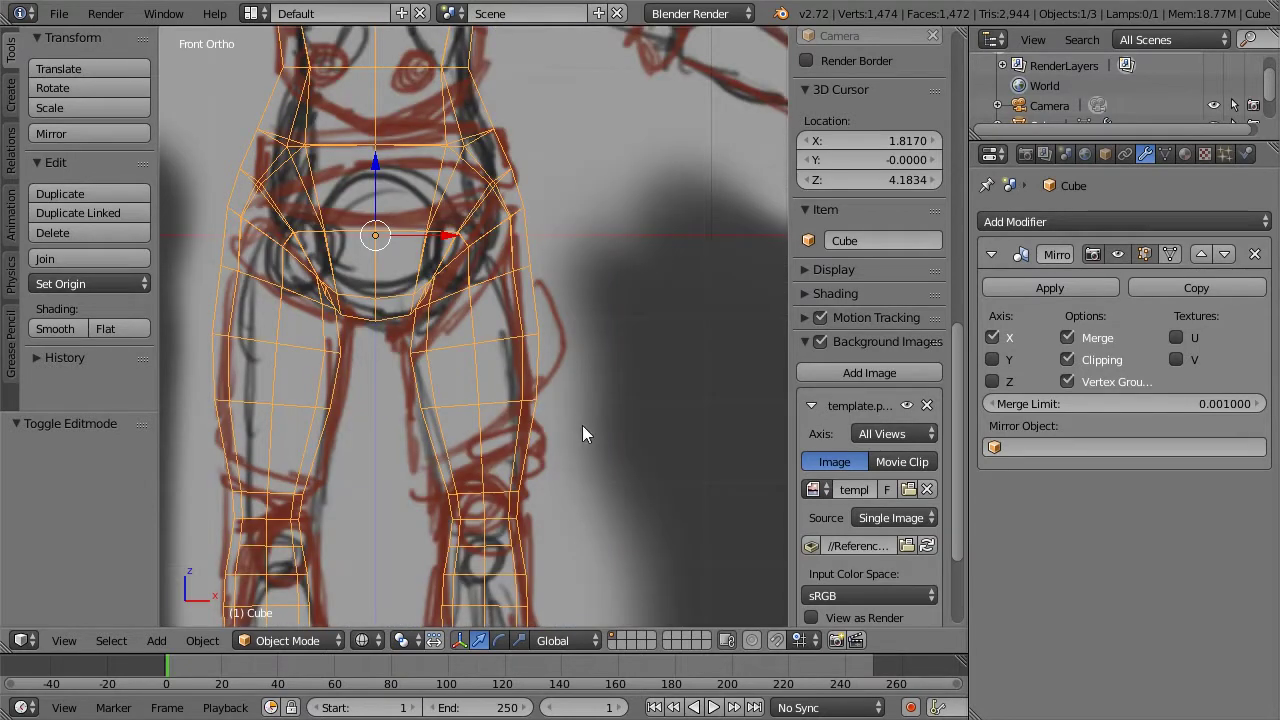
In Edit Mode, select the inner knee vertices and move them about -0.109 along X with proportional editing
{"action": "middle_click_drag", "start_coordinate": [582, 425], "coordinate": [628, 286], "text": "shift"}
{"action": "scroll", "coordinate": [514, 363], "scroll_direction": "up", "scroll_amount": 1}
{"action": "key", "text": "Tab"}
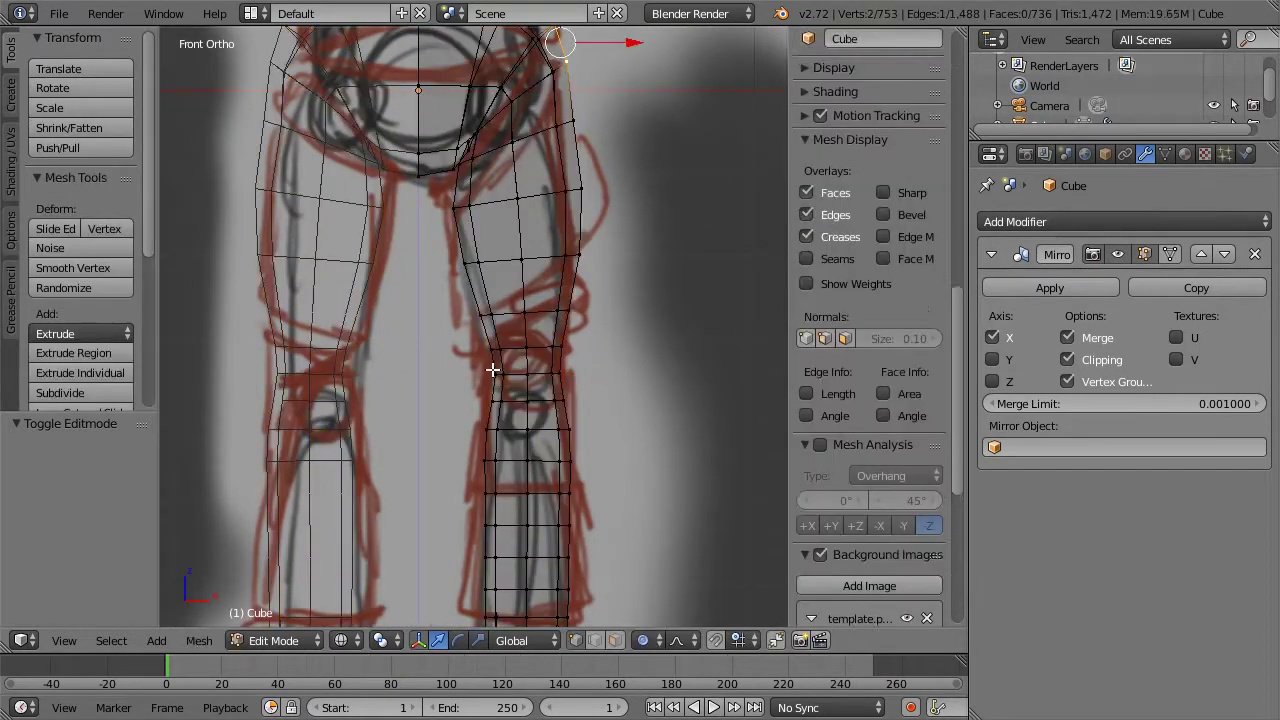
{"action": "left_click", "coordinate": [493, 370]}
{"action": "key", "text": "a"}
{"action": "left_click", "coordinate": [497, 375]}
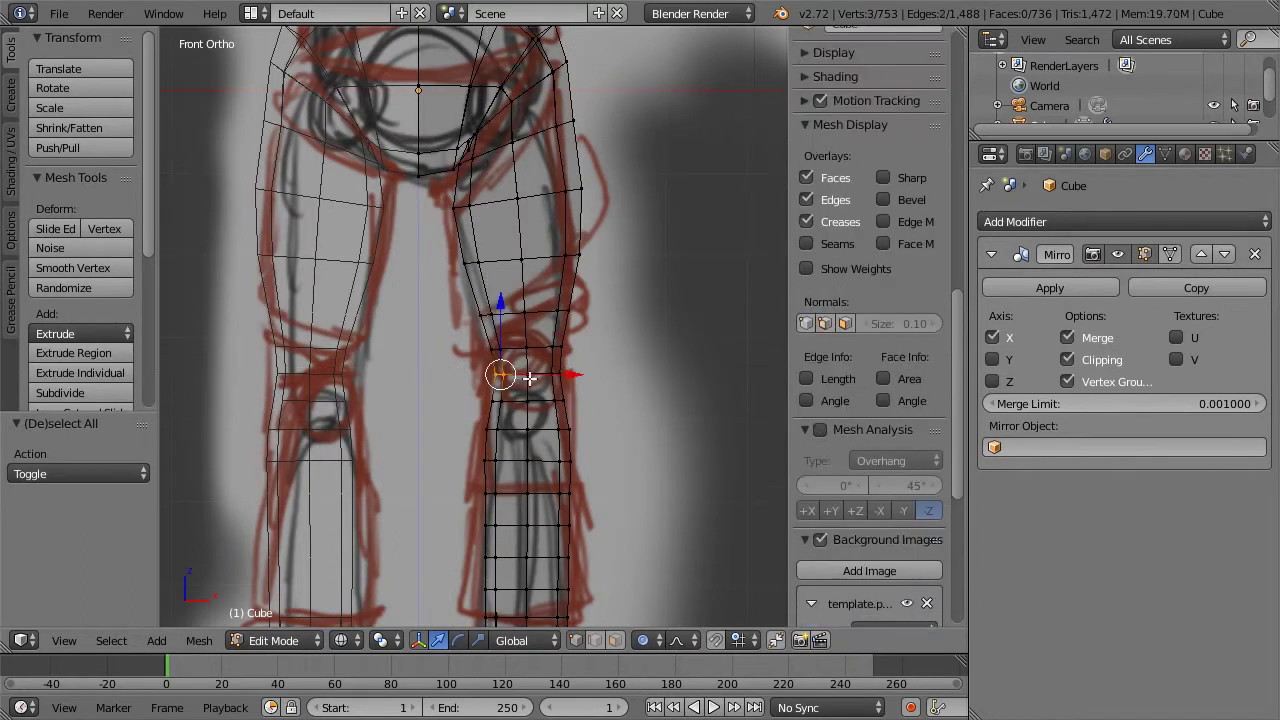
{"action": "key", "text": "g"}
{"action": "key", "text": "x"}
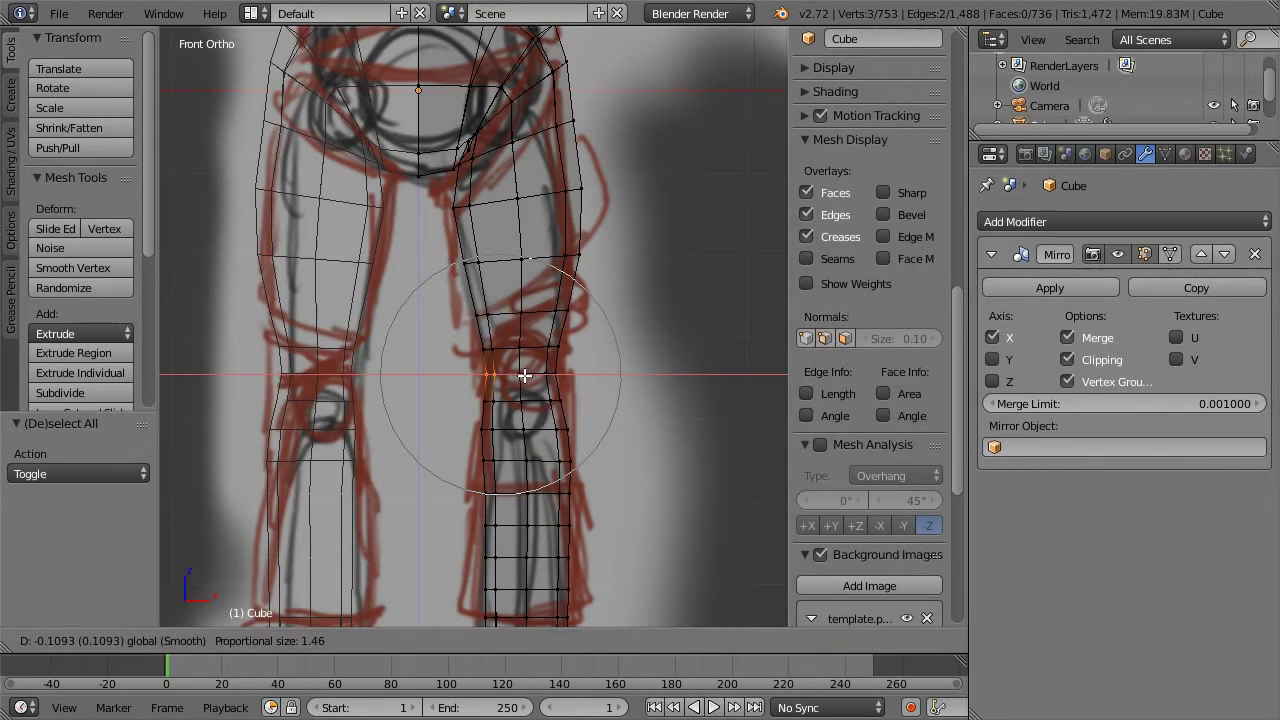
{"action": "left_click", "coordinate": [524, 375]}
Move the outer knee vertices about 0.122 along X with proportional editing and check the legs in solid display
{"action": "right_click", "coordinate": [556, 373]}
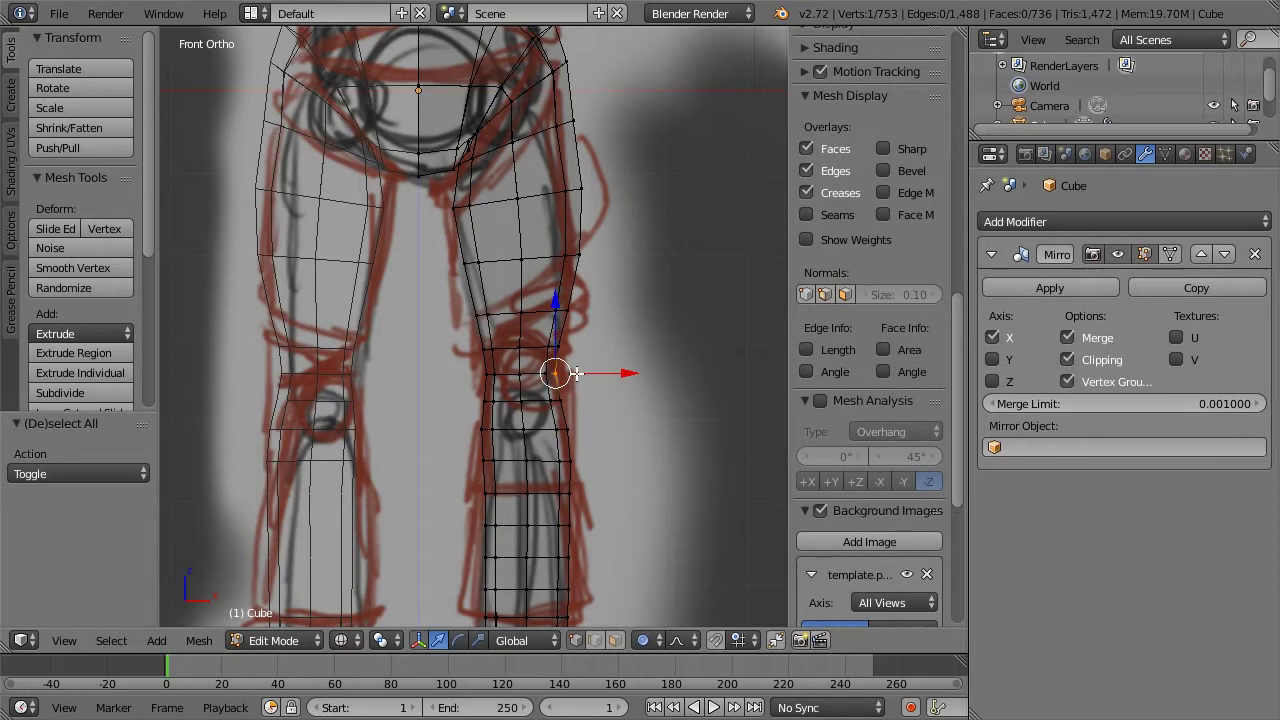
{"action": "key", "text": "ctrl+z"}
{"action": "key", "text": "g"}
{"action": "key", "text": "x"}
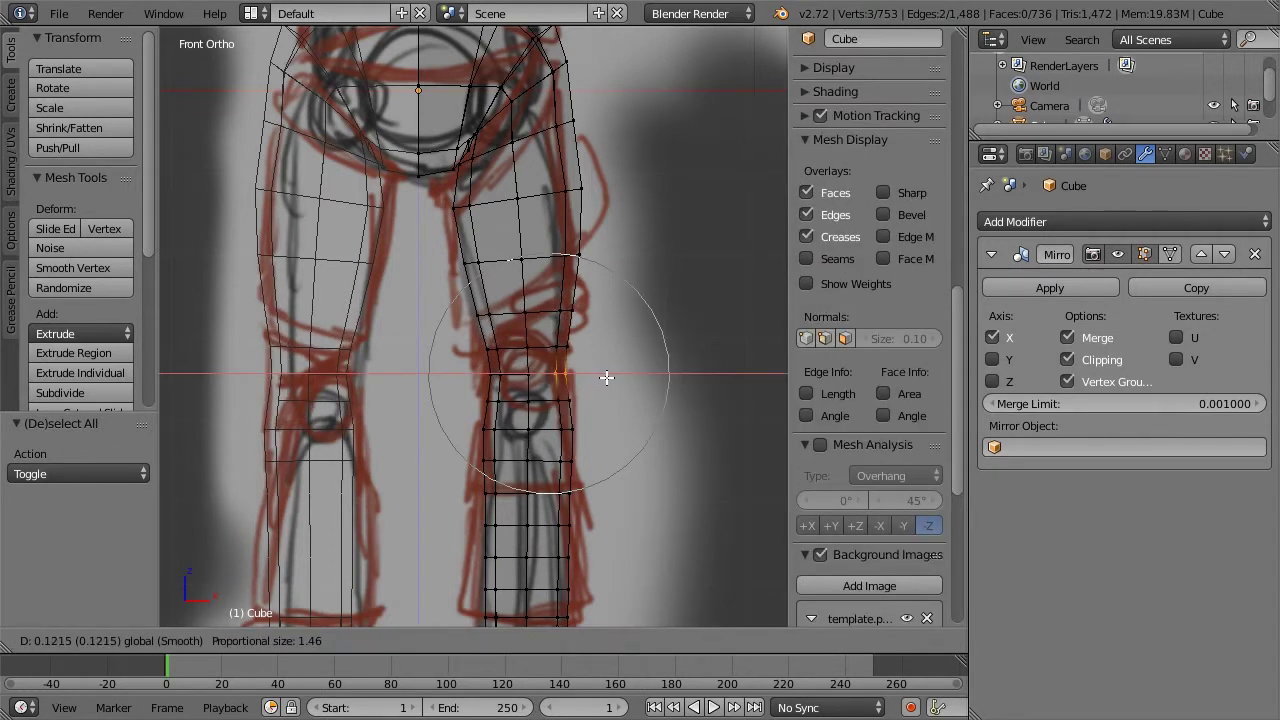
{"action": "left_click", "coordinate": [606, 377]}
{"action": "key", "text": "z"}
{"action": "scroll", "coordinate": [612, 383], "scroll_direction": "down", "scroll_amount": 3}
{"action": "scroll", "coordinate": [611, 405], "scroll_direction": "up", "scroll_amount": 3}
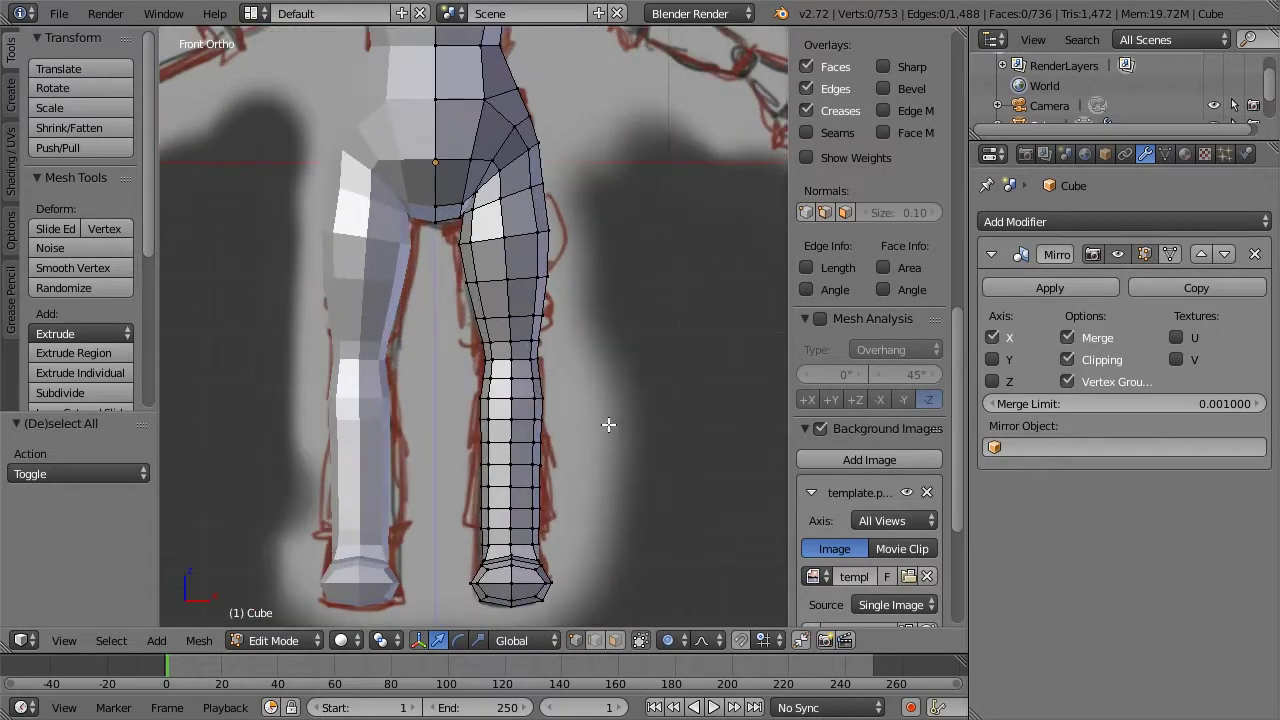
{"action": "key", "text": "z"}
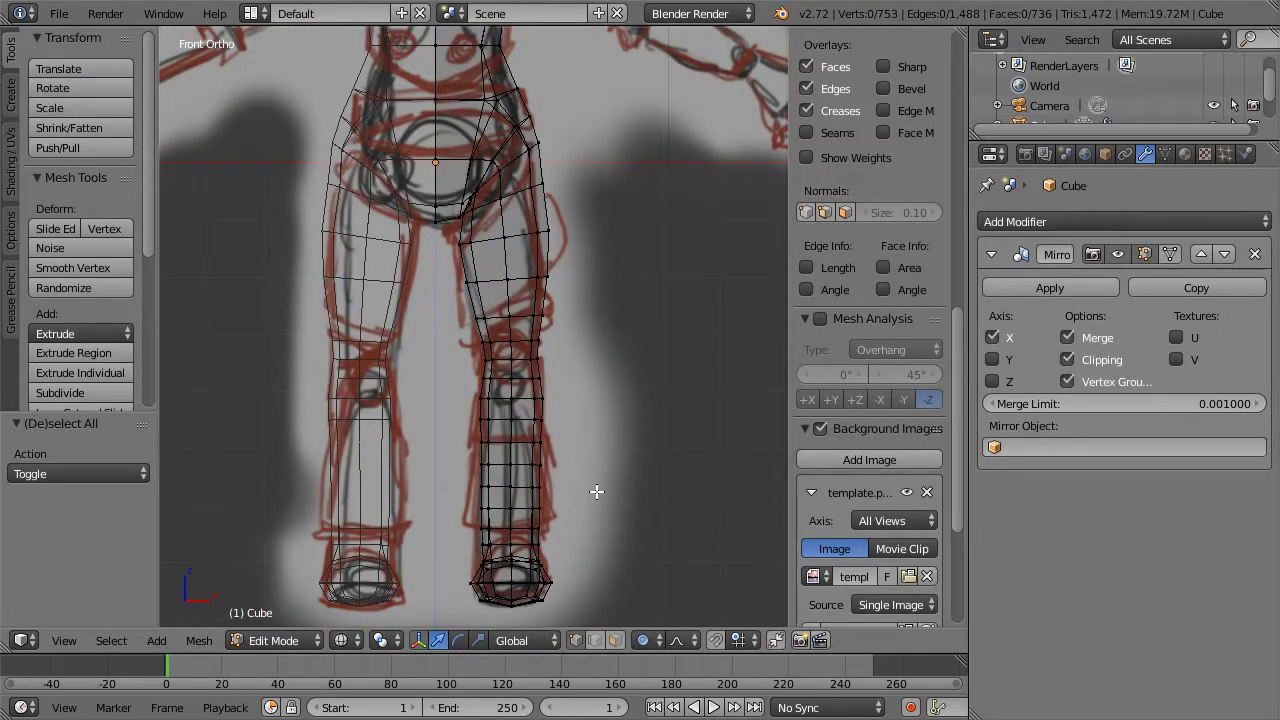
Add an edge loop around the lower leg just above the ankle and select the new loop
{"action": "scroll", "coordinate": [596, 491], "scroll_direction": "up", "scroll_amount": 2}
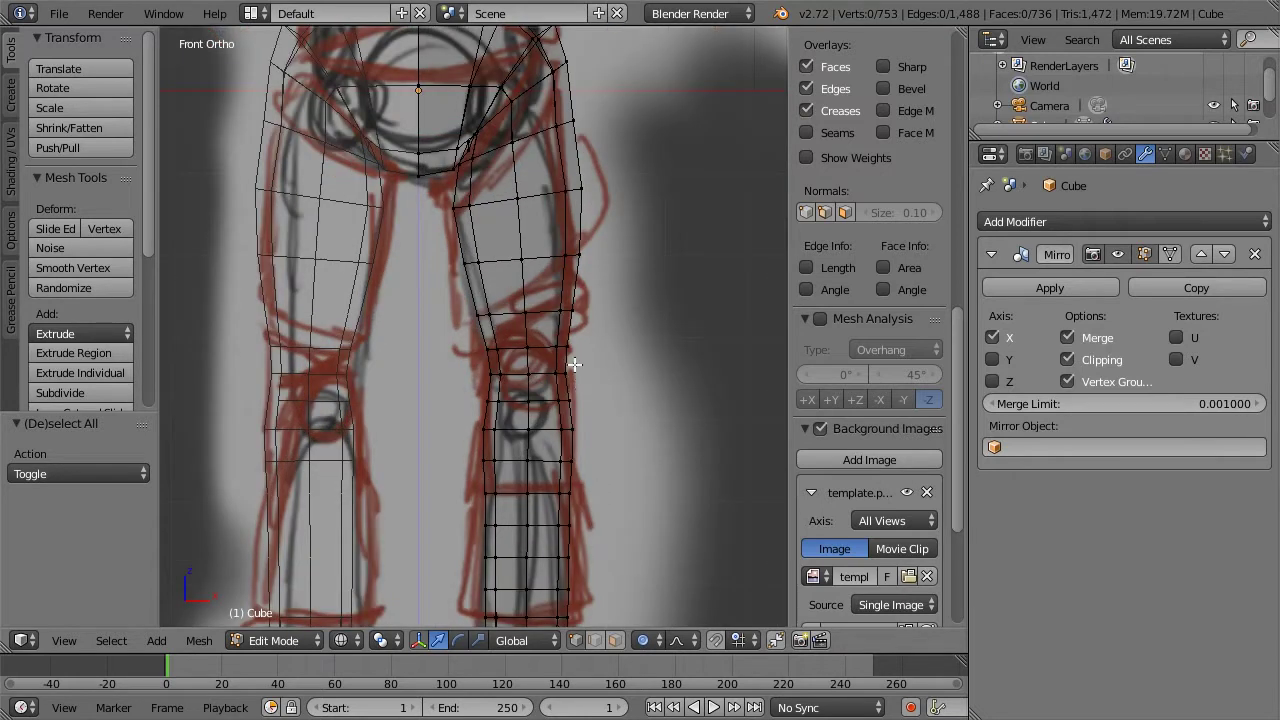
{"action": "scroll", "coordinate": [575, 365], "scroll_direction": "down", "scroll_amount": 4, "text": "shift"}
{"action": "scroll", "coordinate": [571, 363], "scroll_direction": "up", "scroll_amount": 1}
{"action": "key", "text": "ctrl+r"}
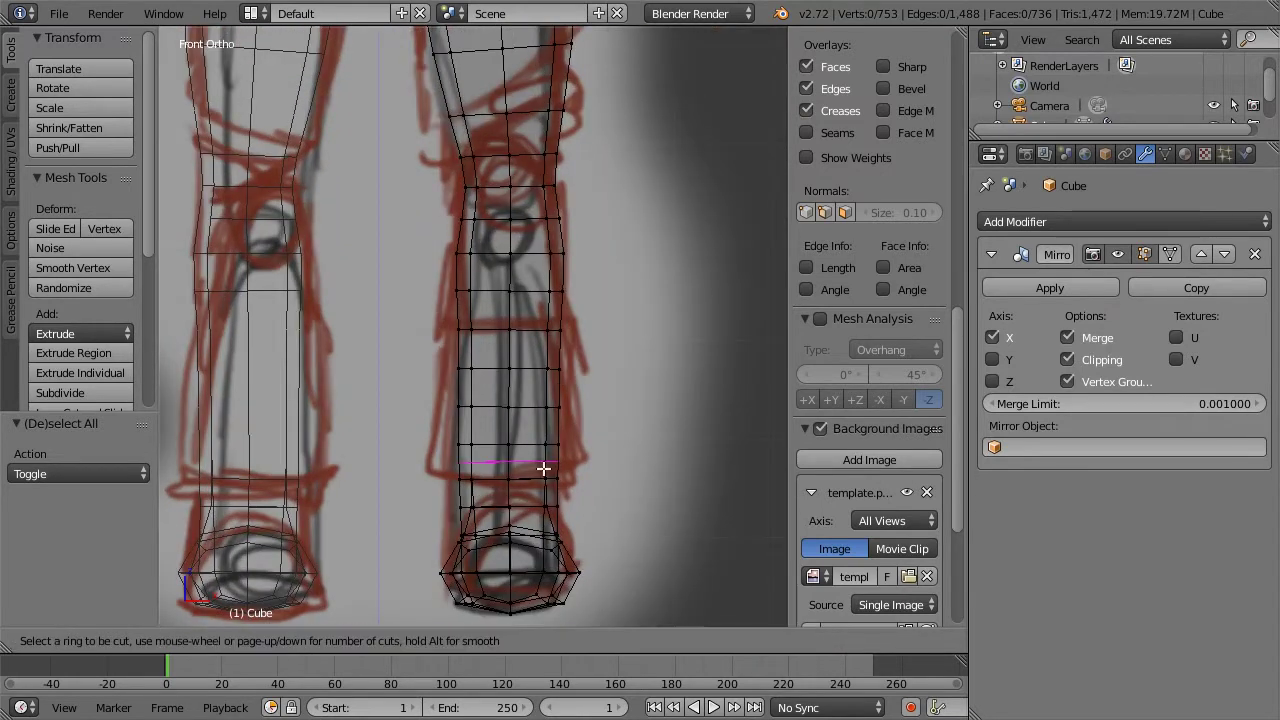
{"action": "left_click", "coordinate": [543, 468]}
{"action": "left_click", "coordinate": [545, 490]}
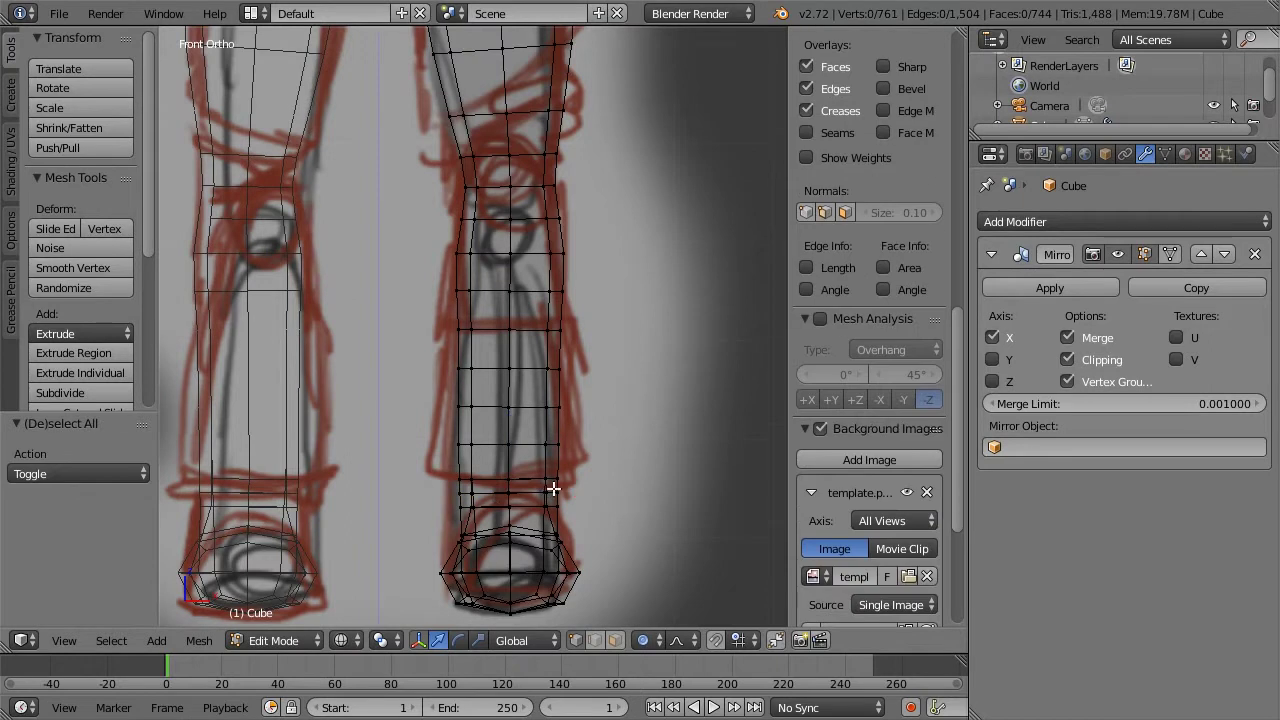
{"action": "right_click", "coordinate": [526, 490], "text": "alt"}
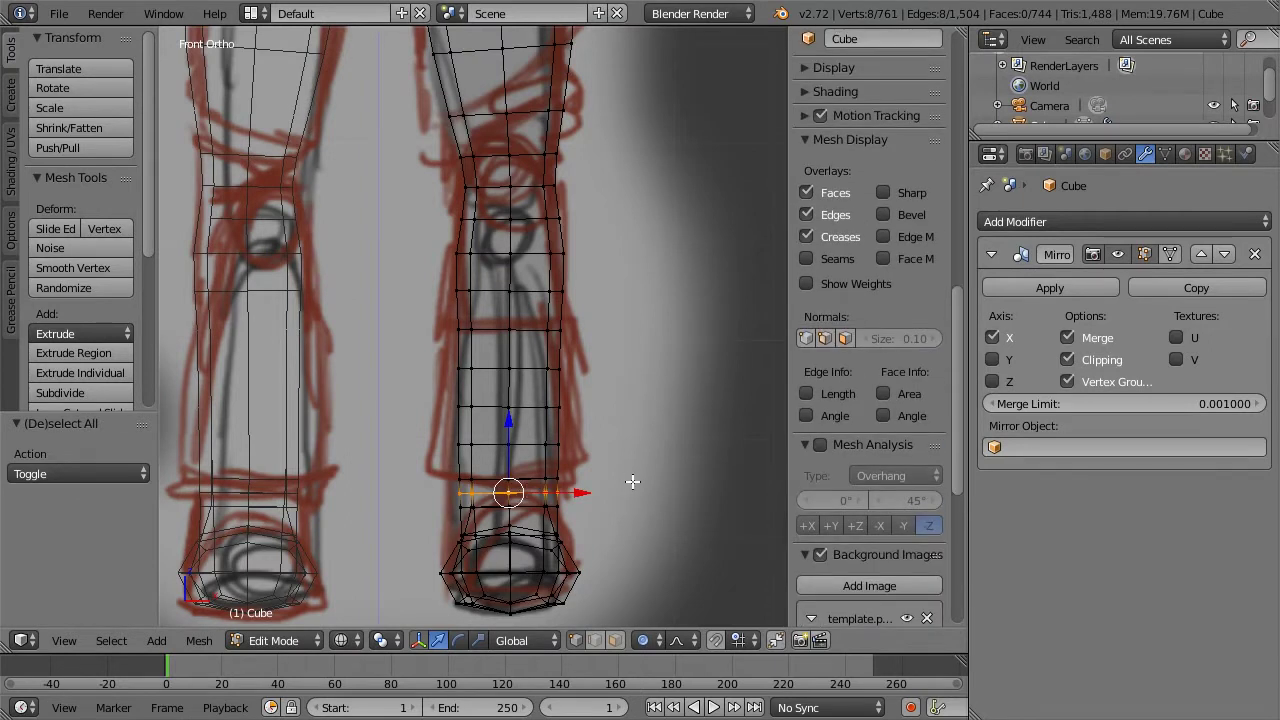
Try scaling the new ankle loop to about 0.93 with proportional editing, and undo it
{"action": "key", "text": "s"}
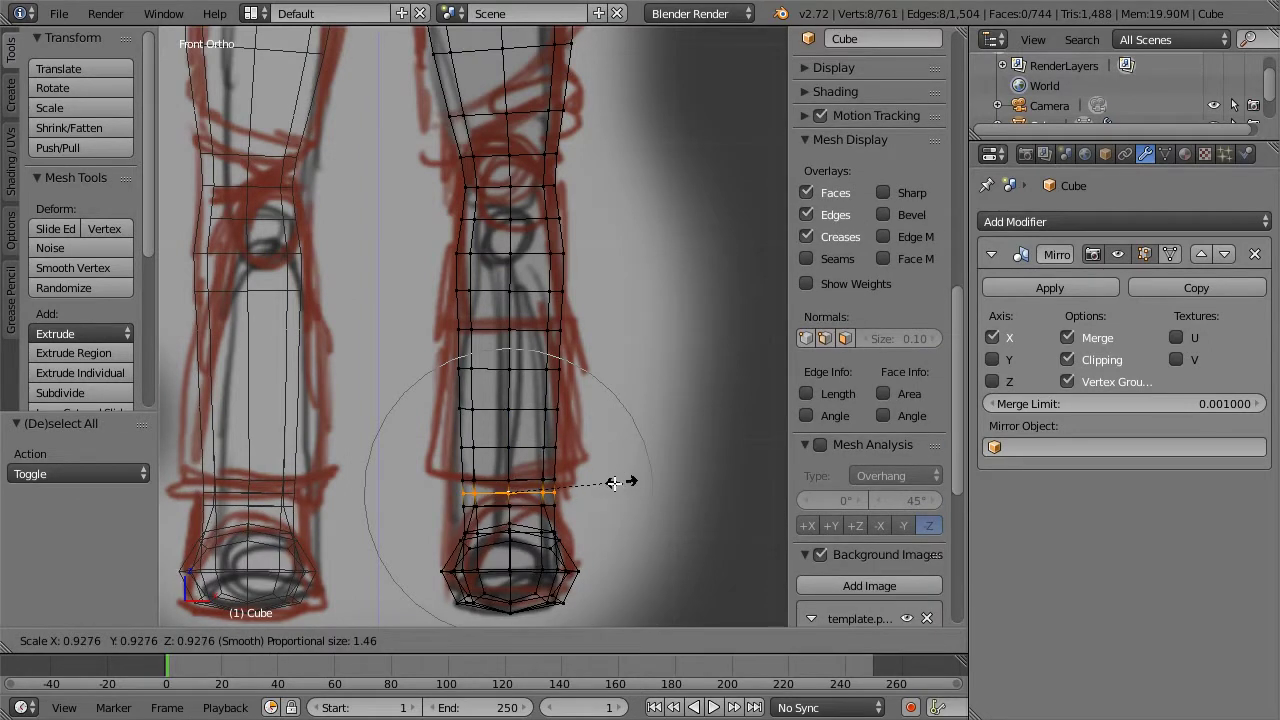
{"action": "left_click", "coordinate": [615, 484]}
{"action": "key", "text": "ctrl+z"}
With proportional editing off, scale the ankle loop to about 0.69 and again by 1.150, and raise it about 0.10 along Z
{"action": "key", "text": "o"}
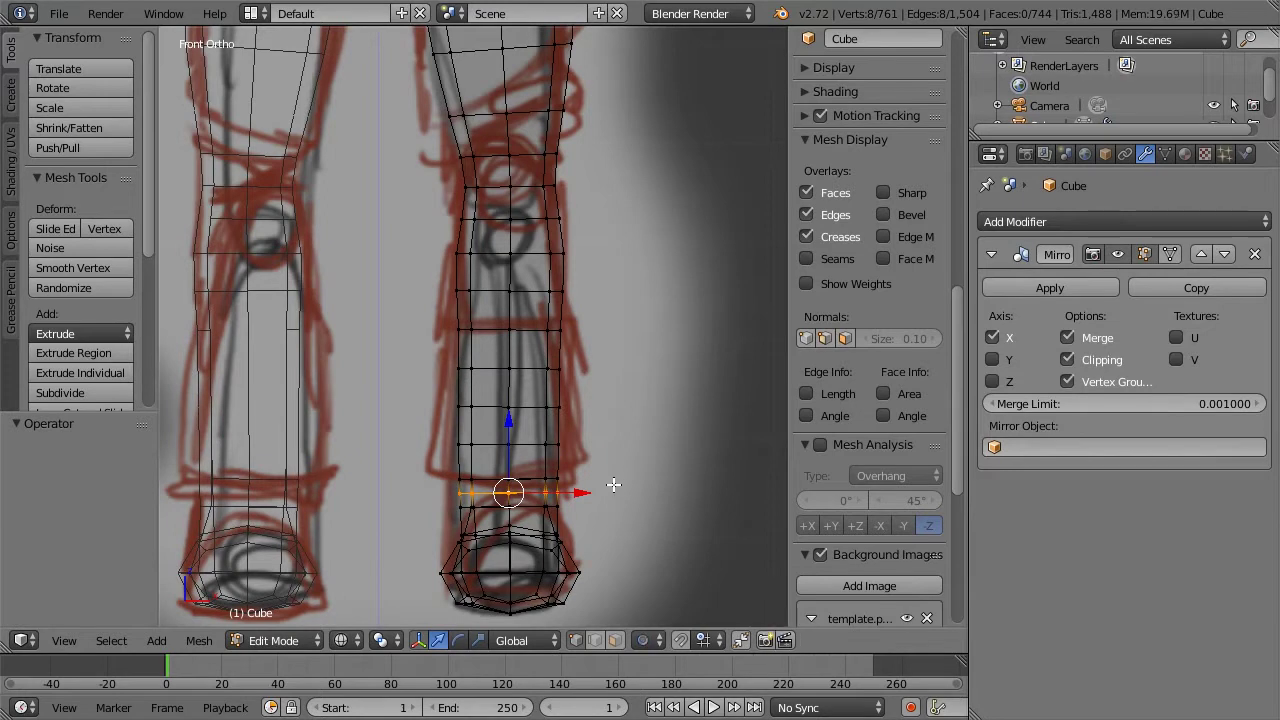
{"action": "key", "text": "s"}
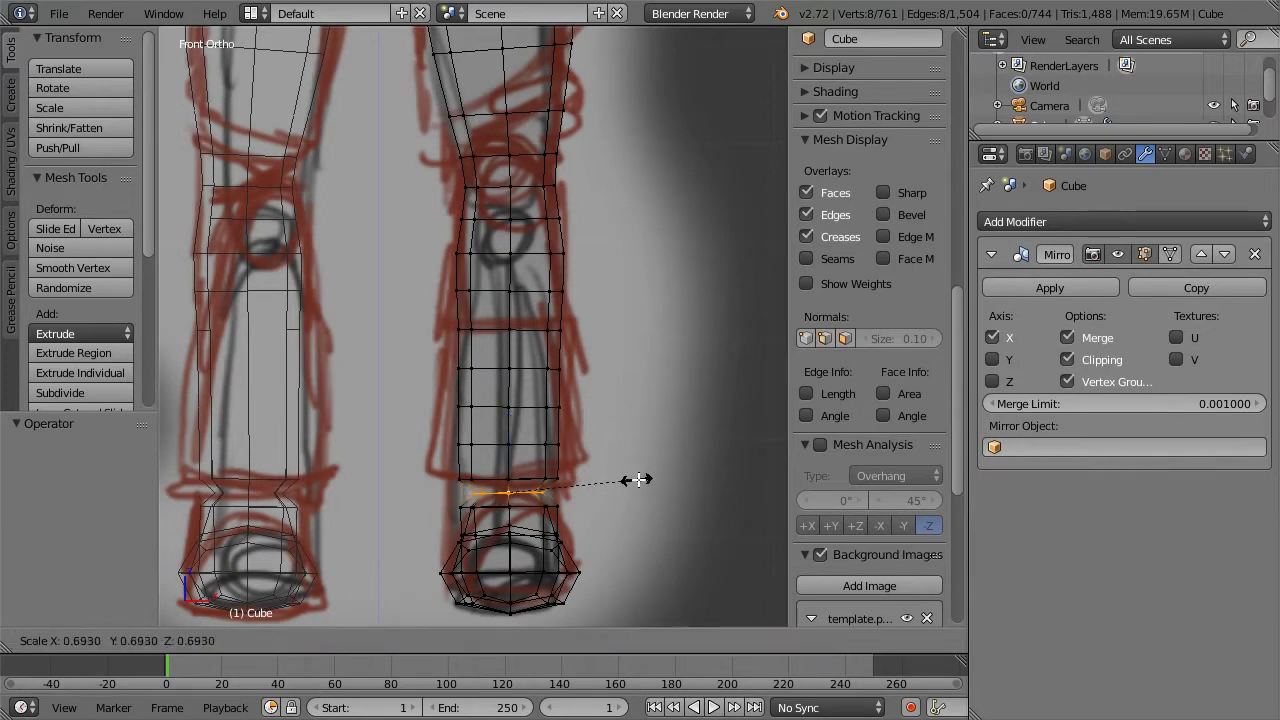
{"action": "left_click", "coordinate": [645, 480]}
{"action": "key", "text": "s"}
{"action": "left_click", "coordinate": [640, 475]}
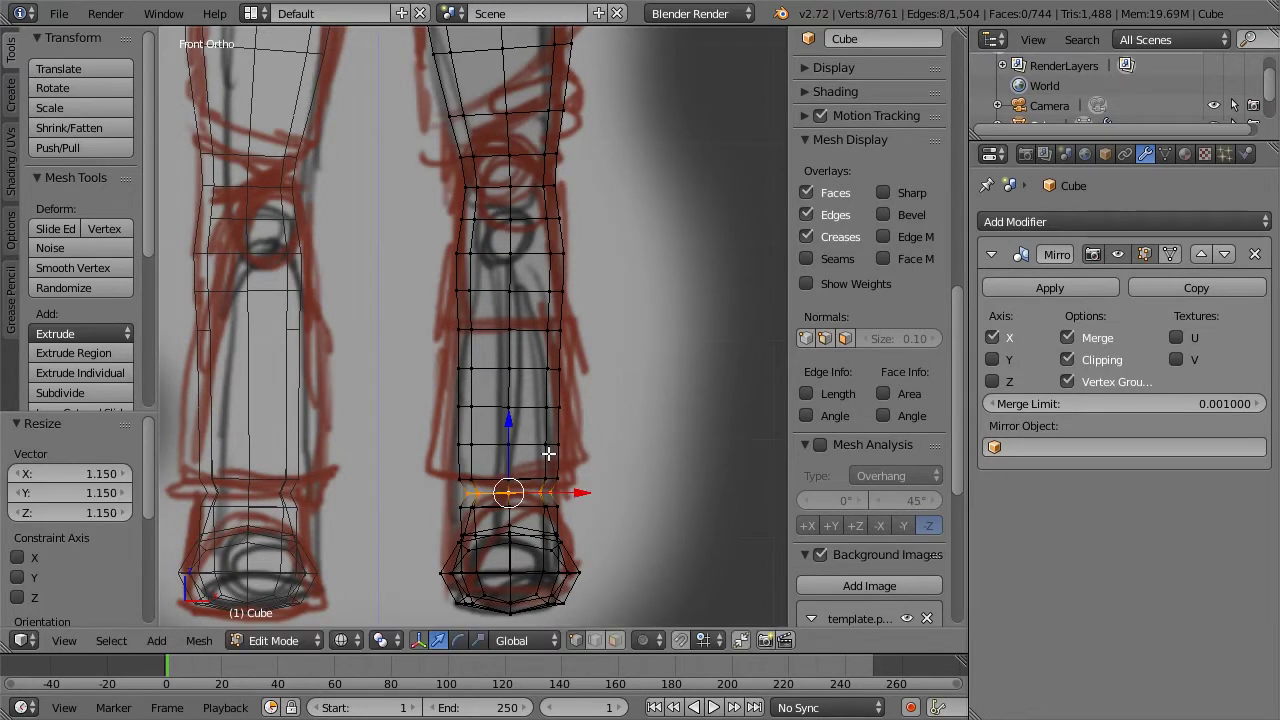
{"action": "key", "text": "g"}
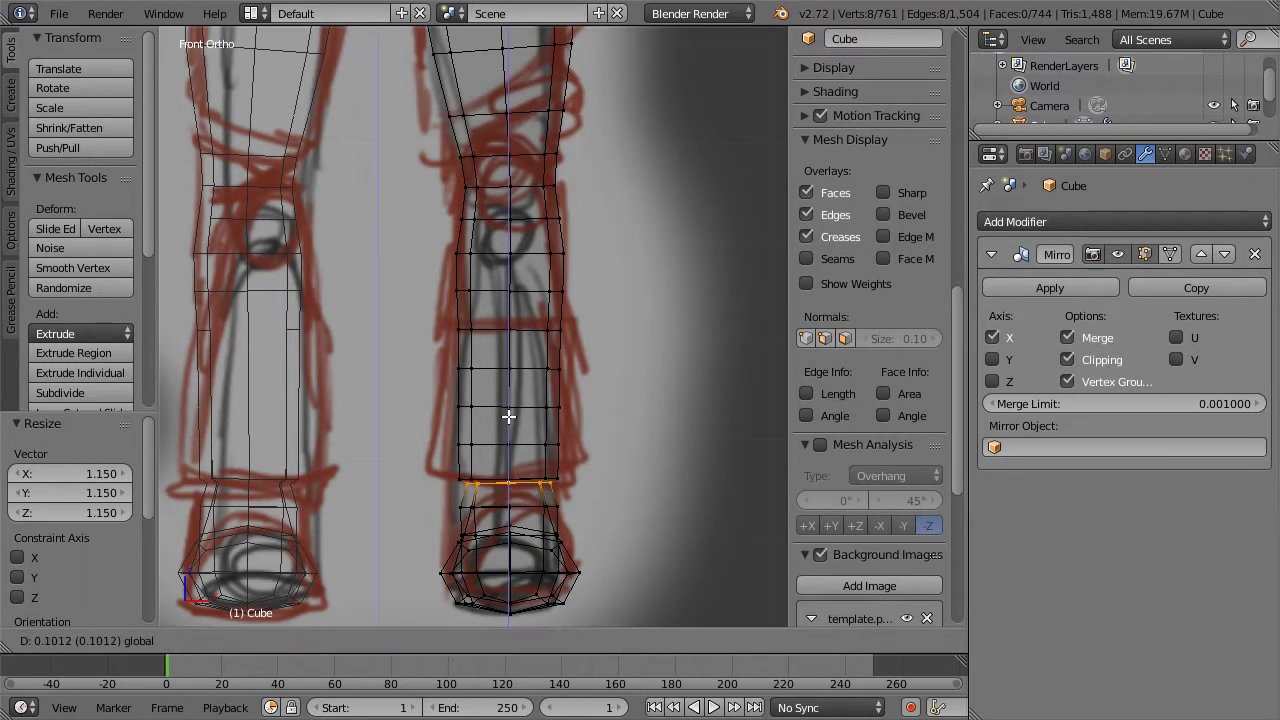
{"action": "left_click", "coordinate": [508, 412]}
Widen the trouser cuff by scaling the lowest shin loop by 1.132 and the loop above it by 1.100
{"action": "key", "text": "a"}
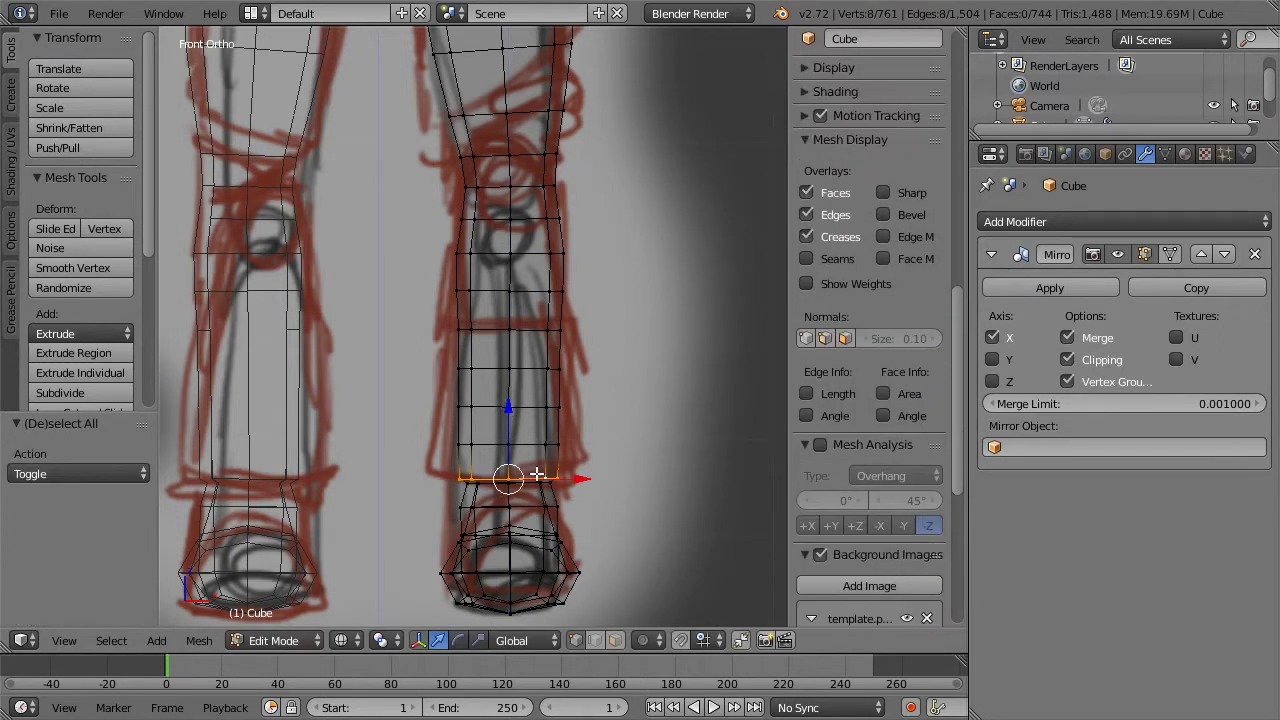
{"action": "key", "text": "s"}
{"action": "left_click", "coordinate": [629, 474]}
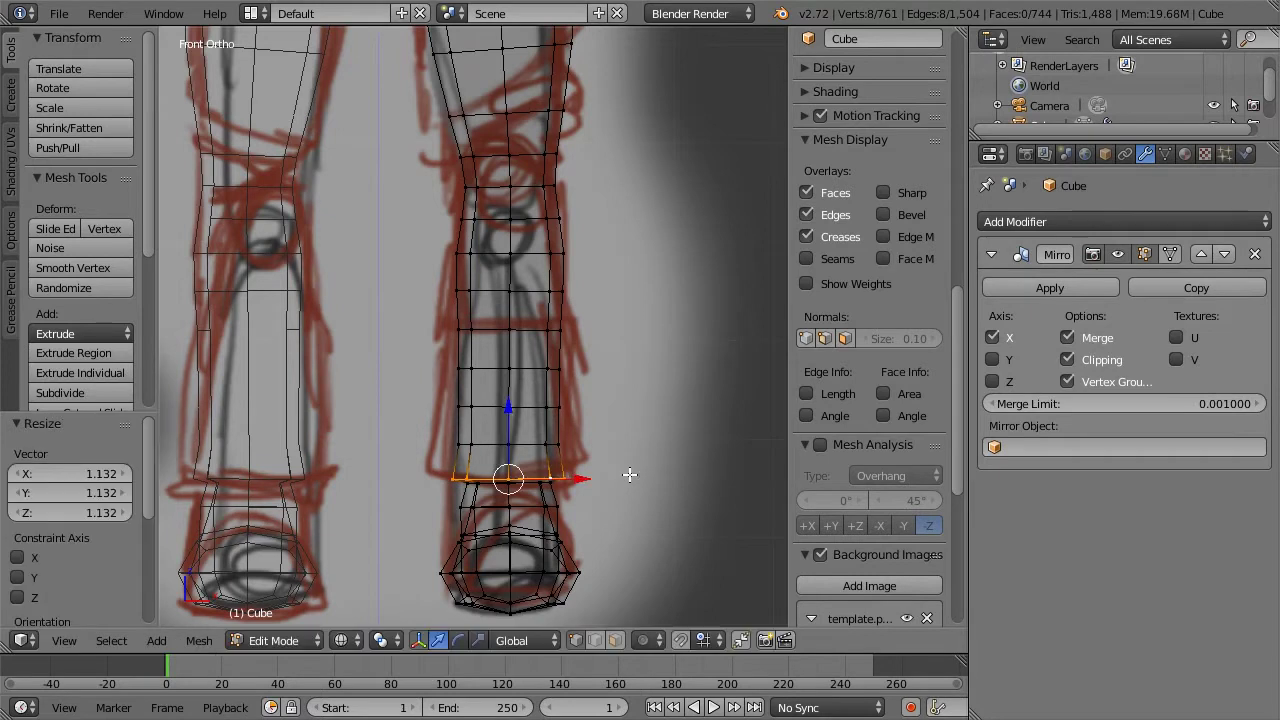
{"action": "key", "text": "a"}
{"action": "key", "text": "a"}
{"action": "right_click", "coordinate": [545, 443], "text": "alt"}
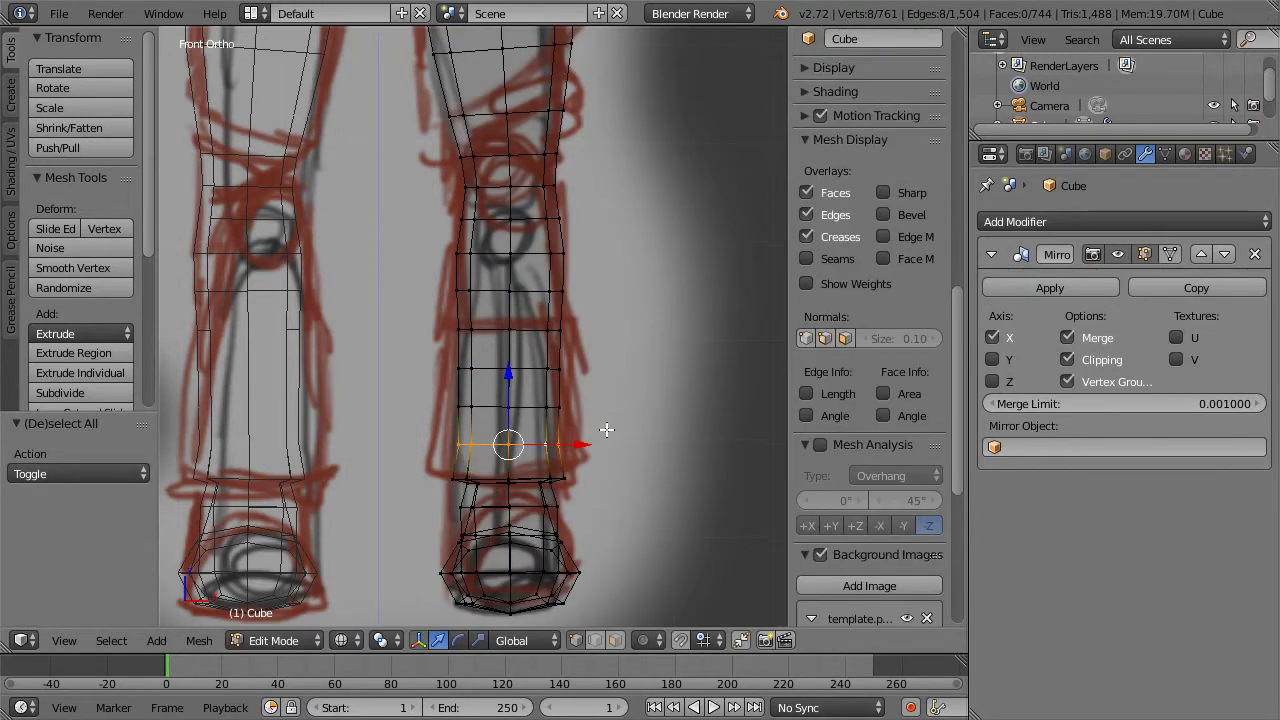
{"action": "key", "text": "s"}
{"action": "left_click", "coordinate": [616, 429]}
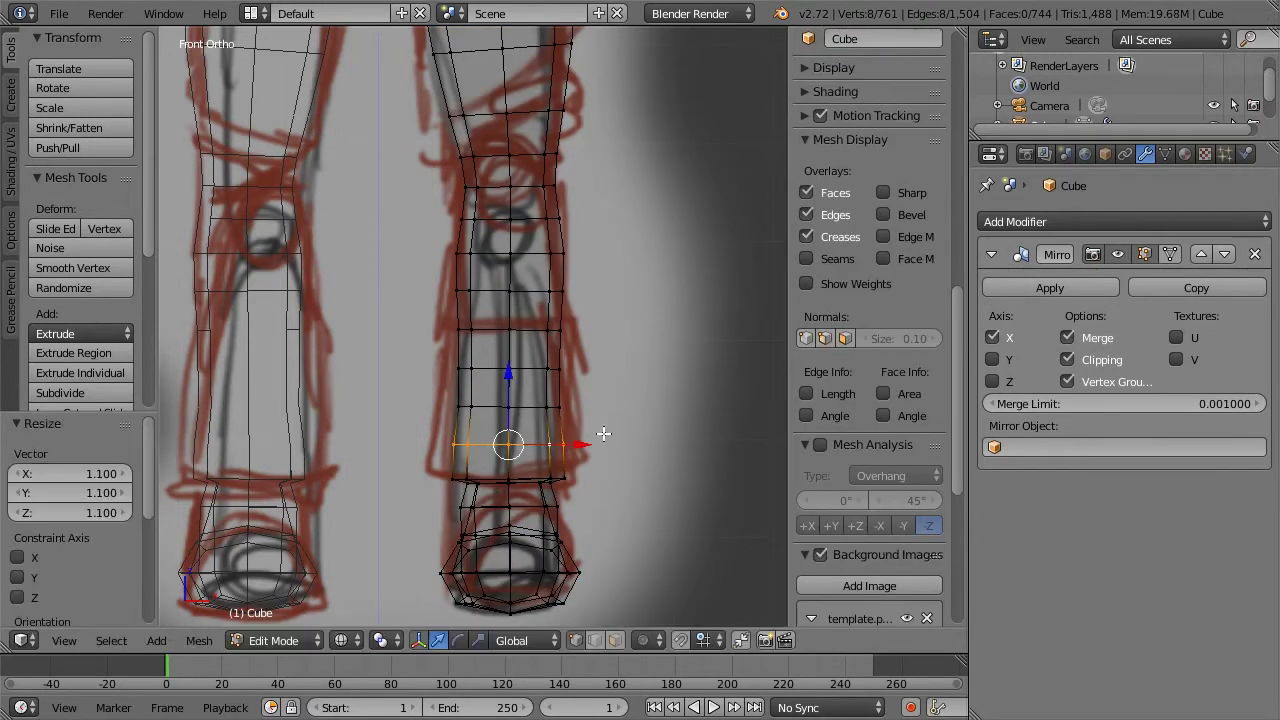
Scale the lowest shin loop by about 1.04 to match the reference cuff, and deselect everything
{"action": "right_click", "coordinate": [562, 477], "text": "alt"}
{"action": "right_click", "coordinate": [558, 477], "text": "alt"}
{"action": "key", "text": "s"}
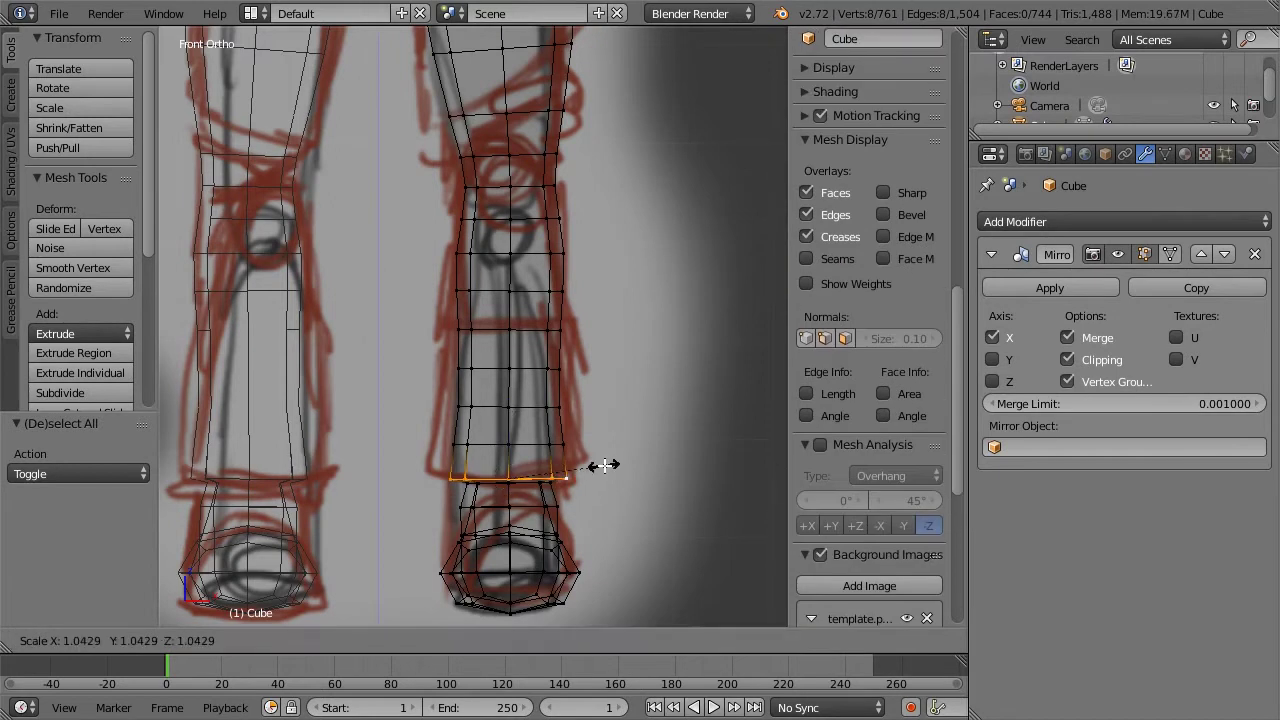
{"action": "left_click", "coordinate": [602, 463]}
{"action": "key", "text": "a"}
{"action": "scroll", "coordinate": [600, 400], "scroll_direction": "down", "scroll_amount": 4}
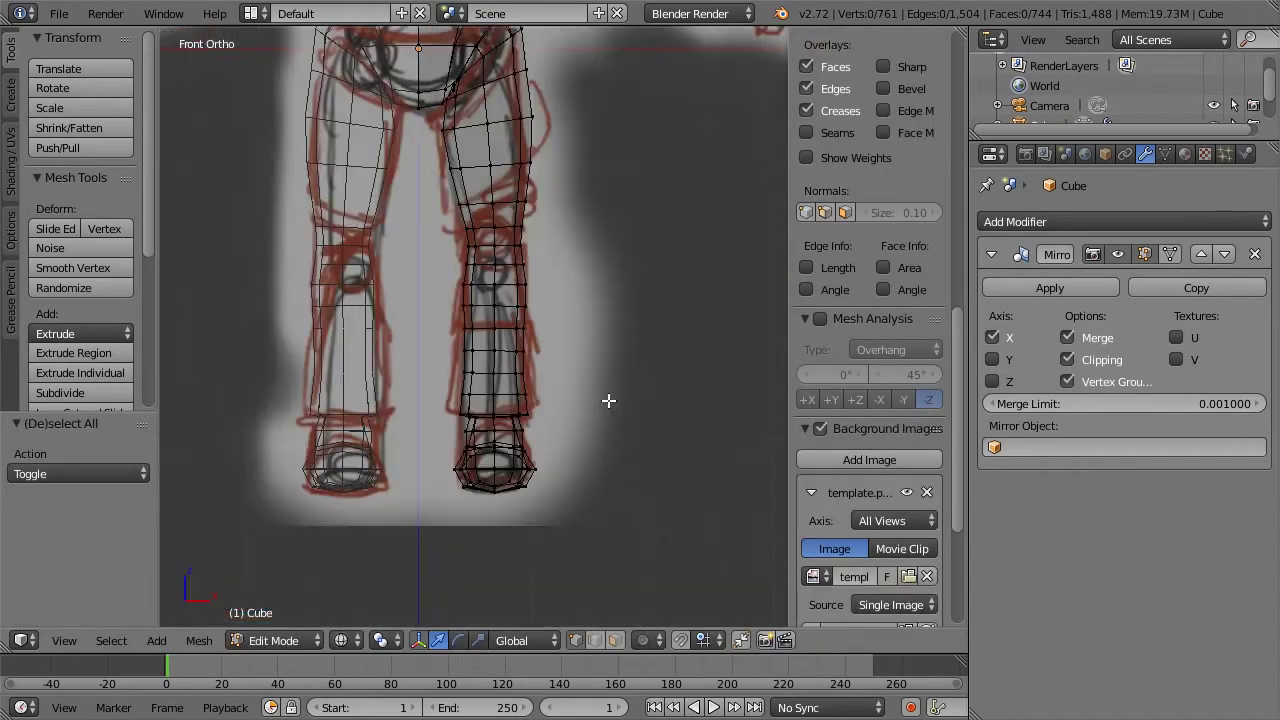
Examine the leg profile in wireframe from the side and behind, ending in right view
{"action": "middle_click", "coordinate": [629, 293]}
{"action": "middle_click_drag", "start_coordinate": [366, 324], "coordinate": [530, 291]}
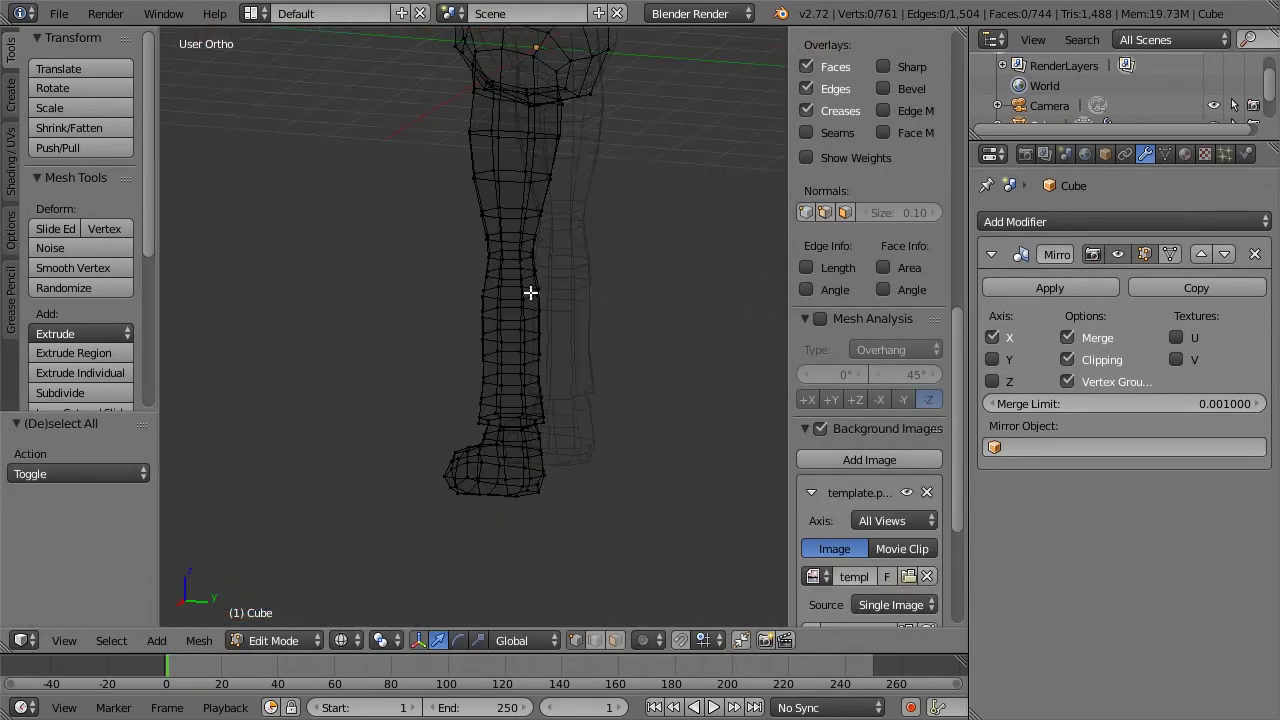
{"action": "middle_click_drag", "start_coordinate": [380, 286], "coordinate": [372, 286]}
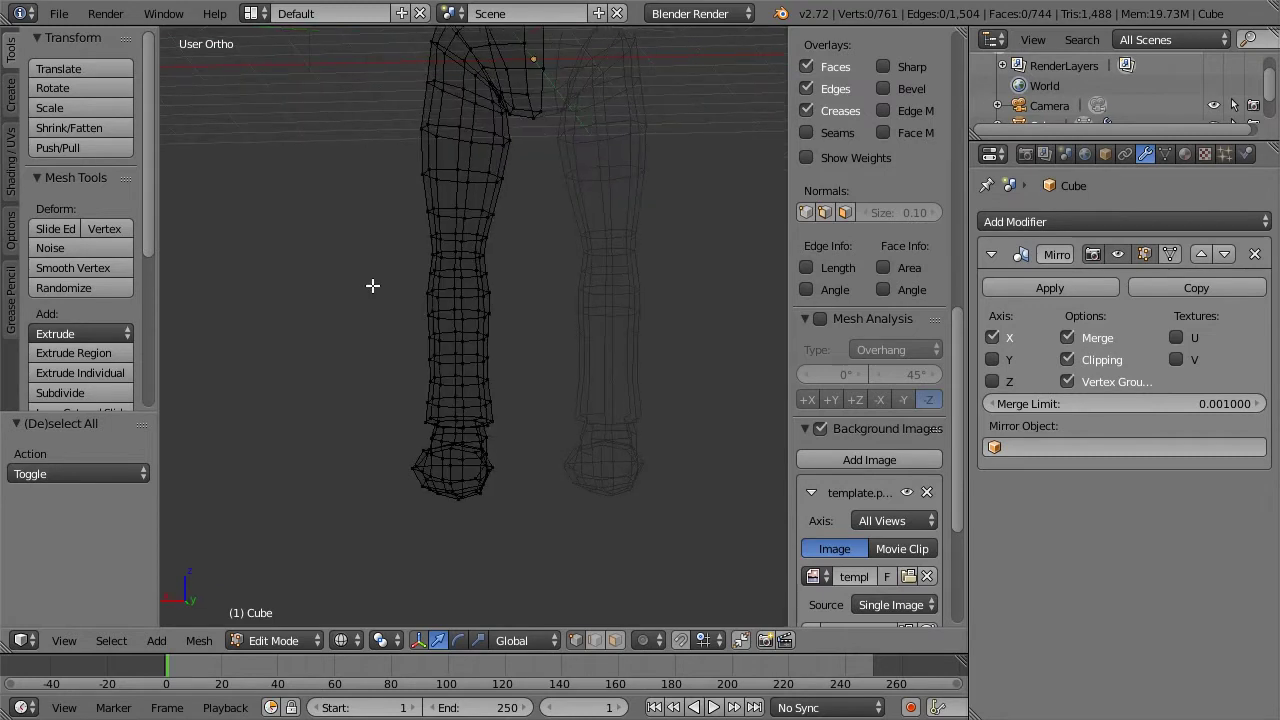
{"action": "key", "text": "KP_1"}
{"action": "key", "text": "KP_3"}
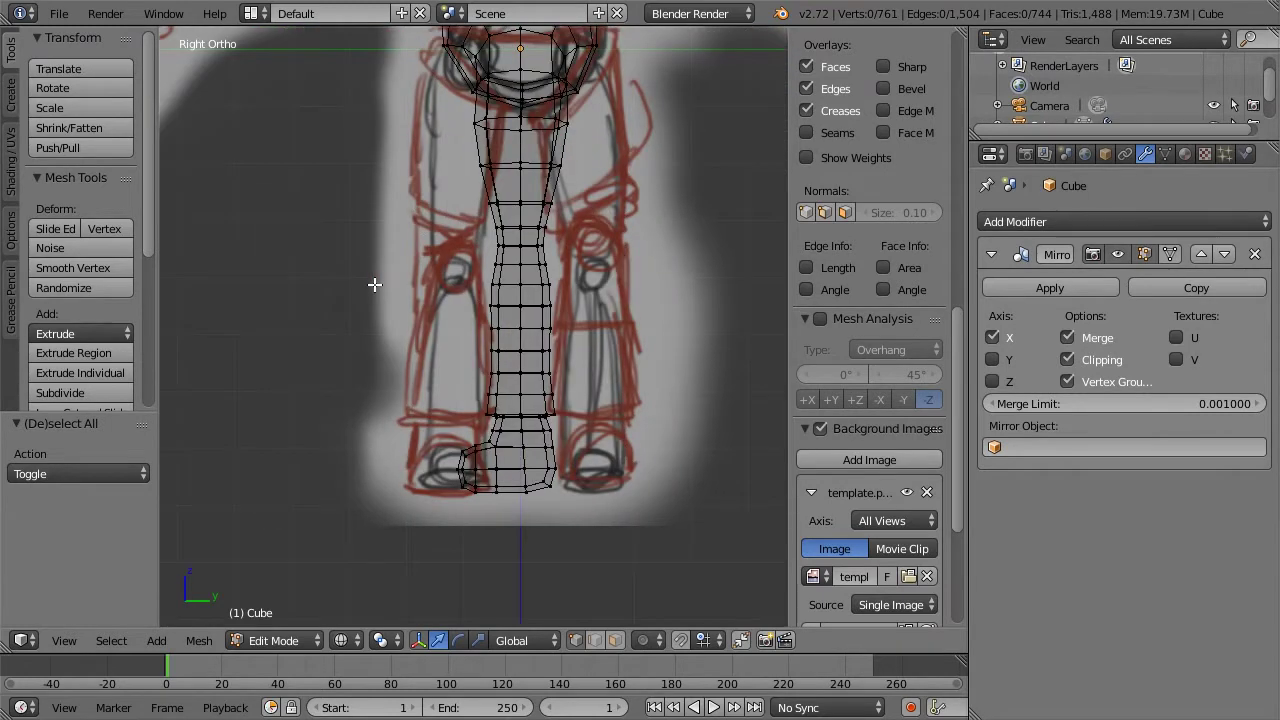
{"action": "scroll", "coordinate": [548, 341], "scroll_direction": "up", "scroll_amount": 2}
{"action": "key", "text": "Tab"}
{"action": "key", "text": "Tab"}
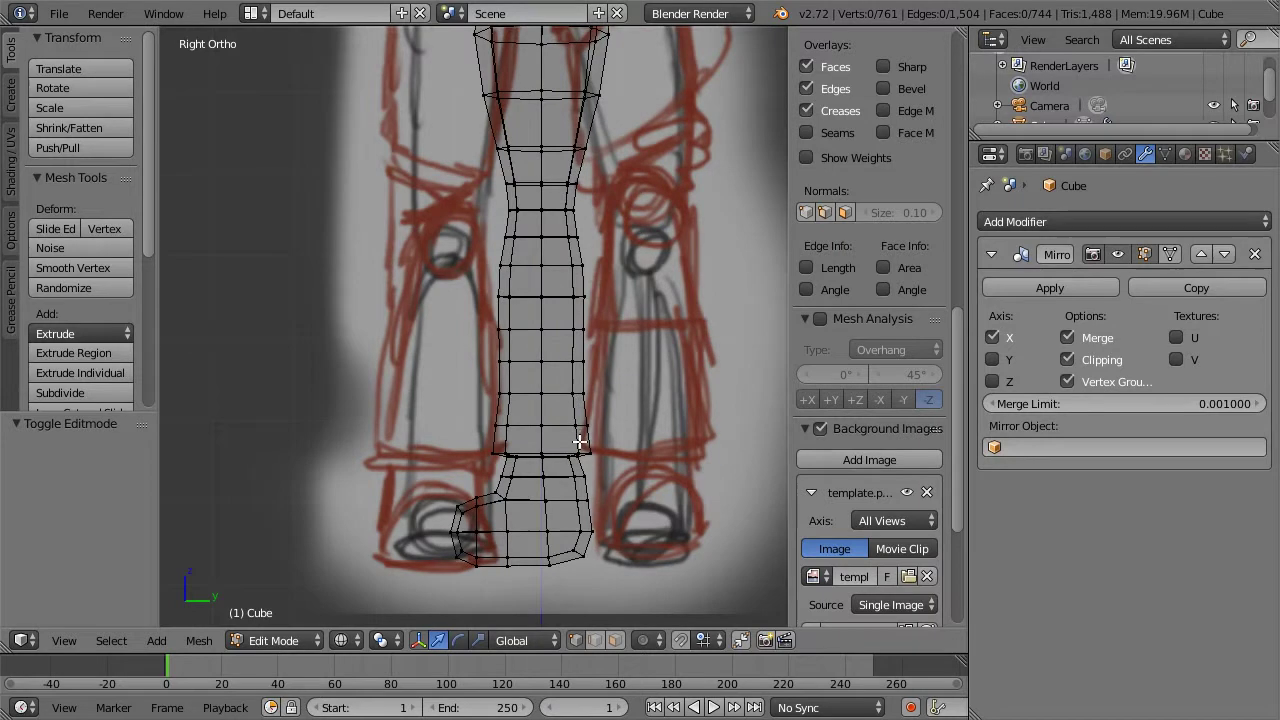
In right wireframe view, select the cuff's lowest edge loop and scale it by 1.132
{"action": "scroll", "coordinate": [580, 445], "scroll_direction": "up", "scroll_amount": 2}
{"action": "key", "text": "z"}
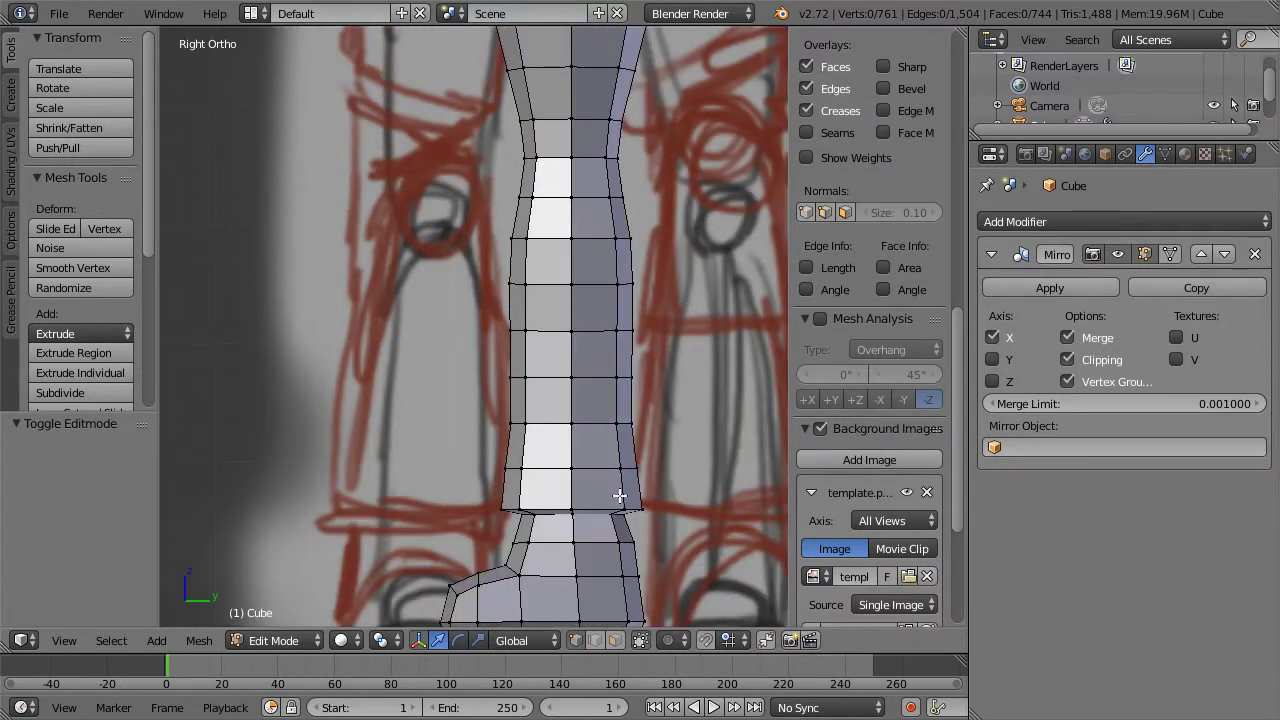
{"action": "right_click", "coordinate": [626, 507]}
{"action": "key", "text": "z"}
{"action": "key", "text": "a"}
{"action": "right_click", "coordinate": [588, 510], "text": "alt"}
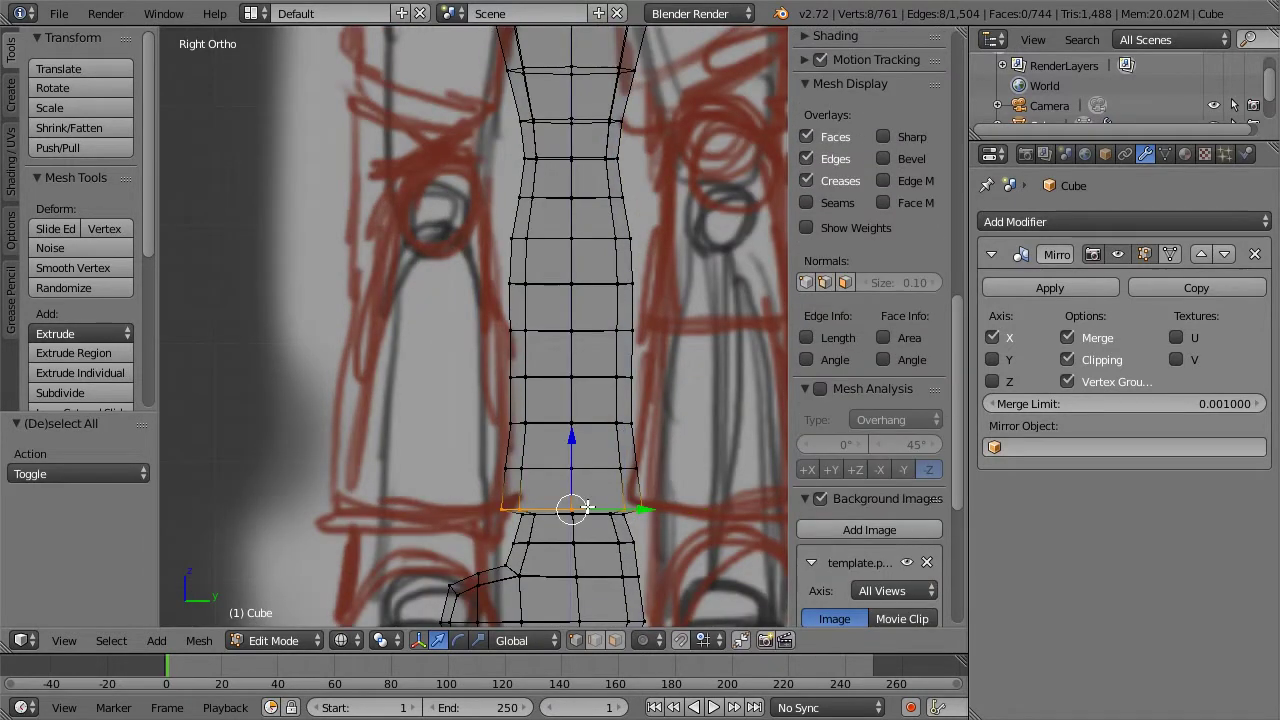
{"action": "key", "text": "s"}
{"action": "left_click", "coordinate": [675, 506]}
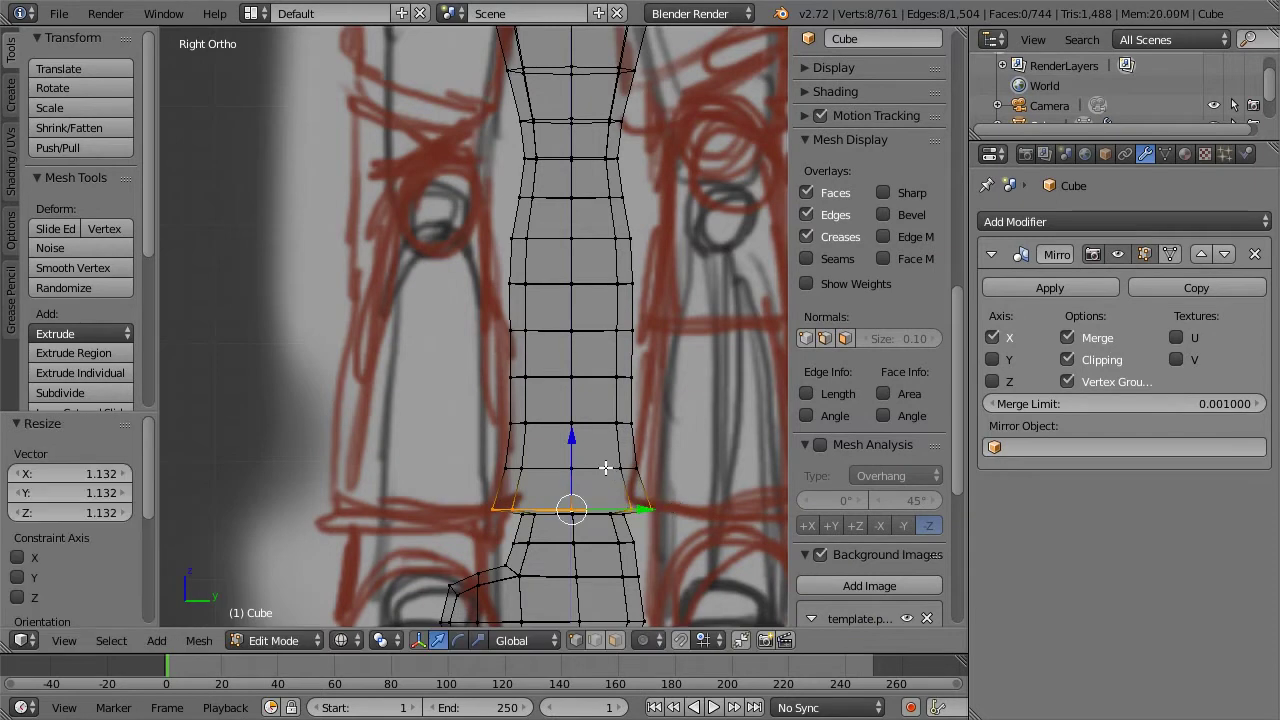
Scale the edge loop just above the cuff's lowest loop by about 1.06, and clear the selection
{"action": "key", "text": "a"}
{"action": "right_click", "coordinate": [620, 467], "text": "alt"}
{"action": "key", "text": "s"}
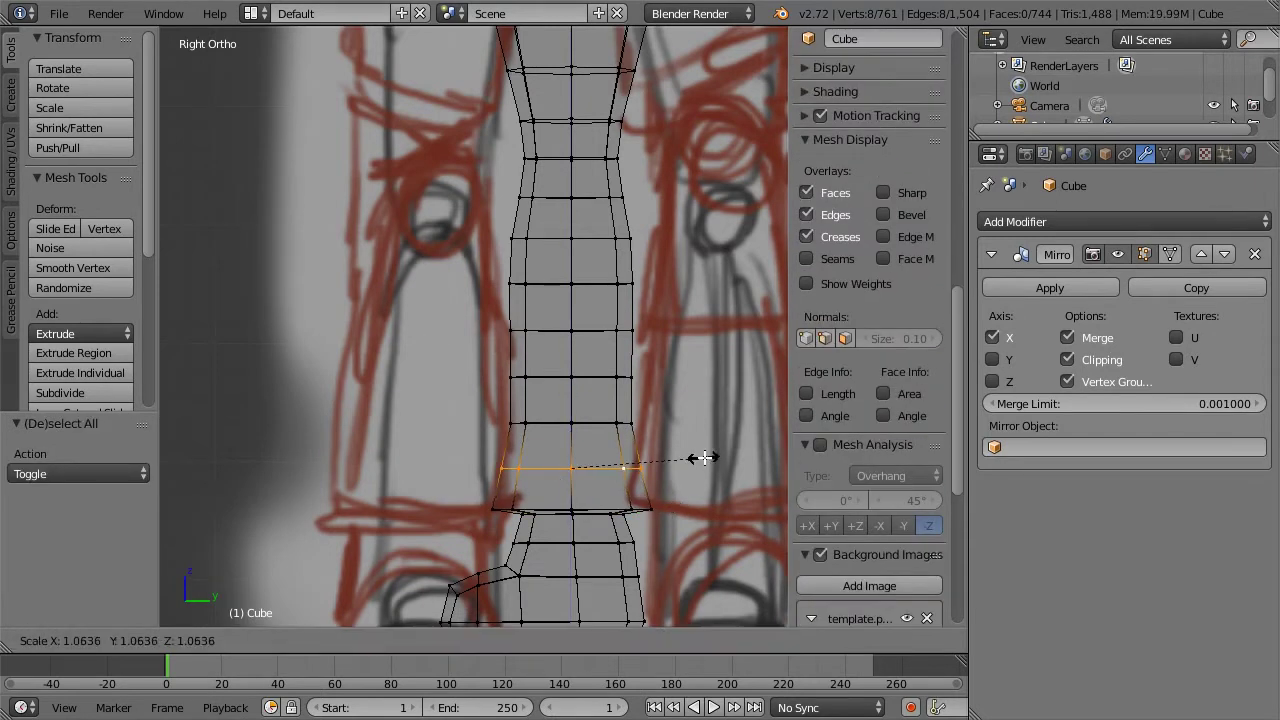
{"action": "left_click", "coordinate": [700, 457]}
{"action": "key", "text": "a"}
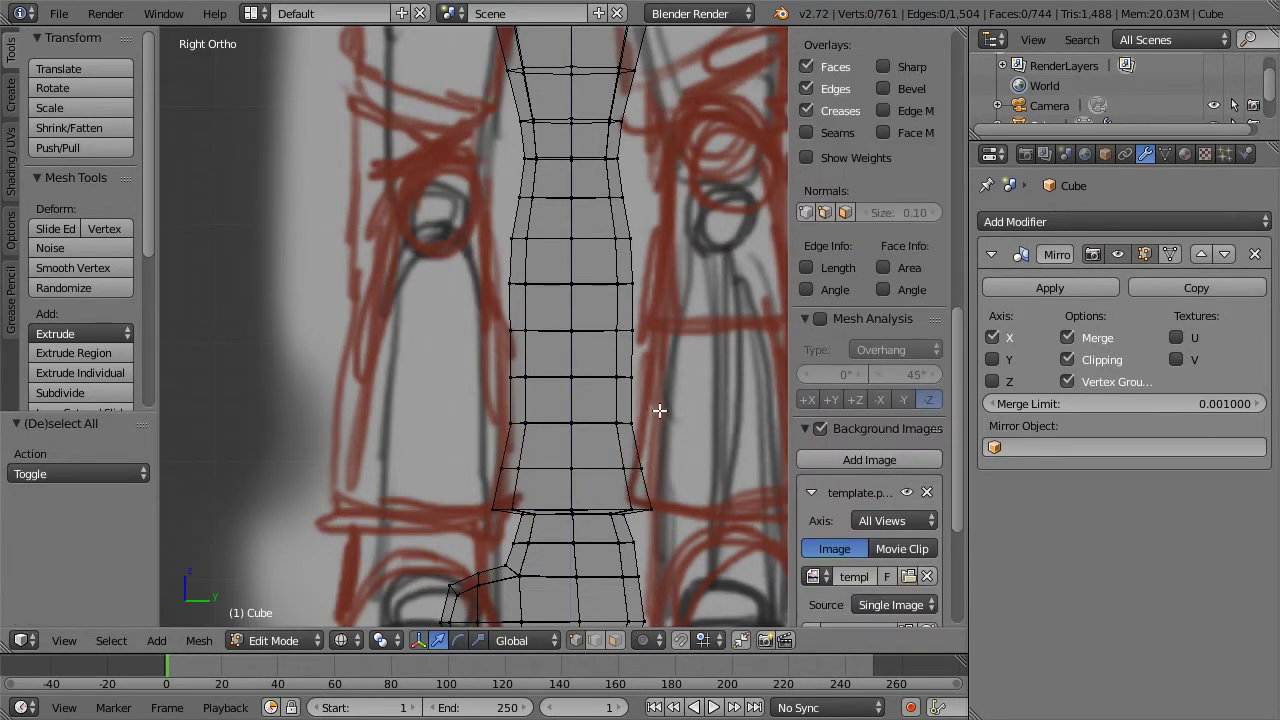
Scale the second edge loop above the cuff's lowest loop by 1.100, and clear the selection
{"action": "right_click", "coordinate": [678, 409], "text": "alt"}
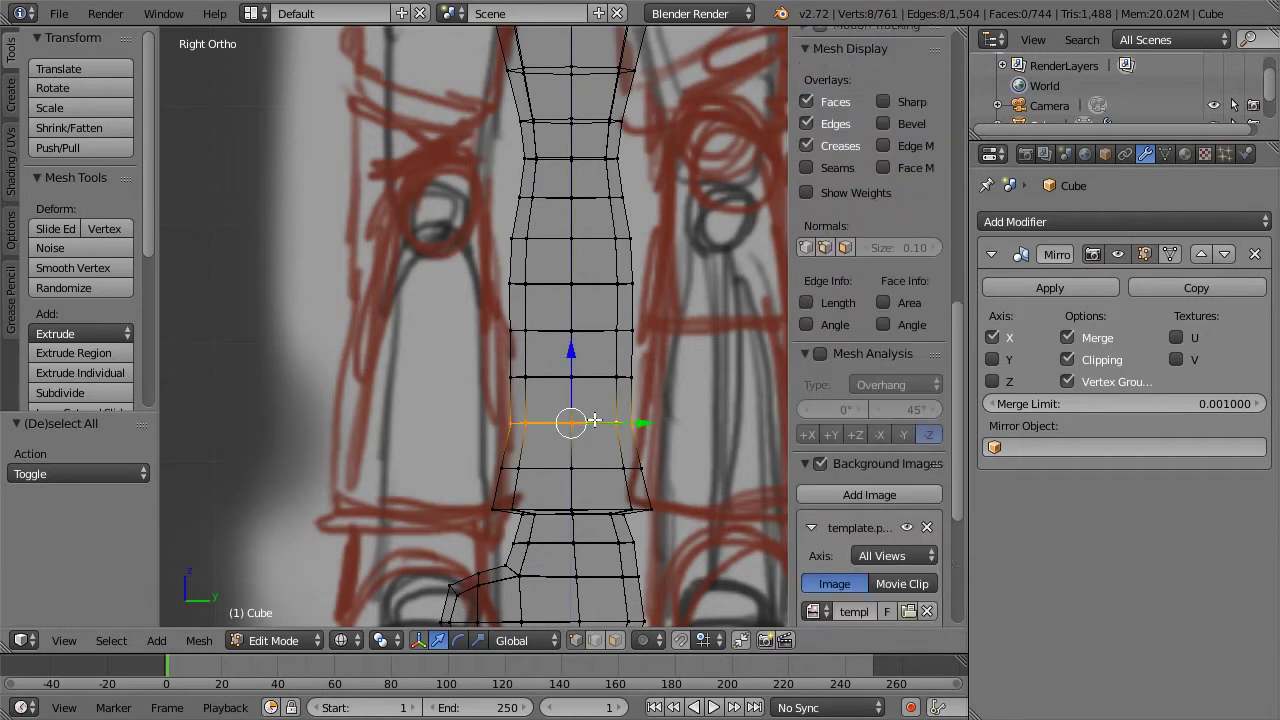
{"action": "key", "text": "s"}
{"action": "left_click", "coordinate": [680, 407], "text": "ctrl"}
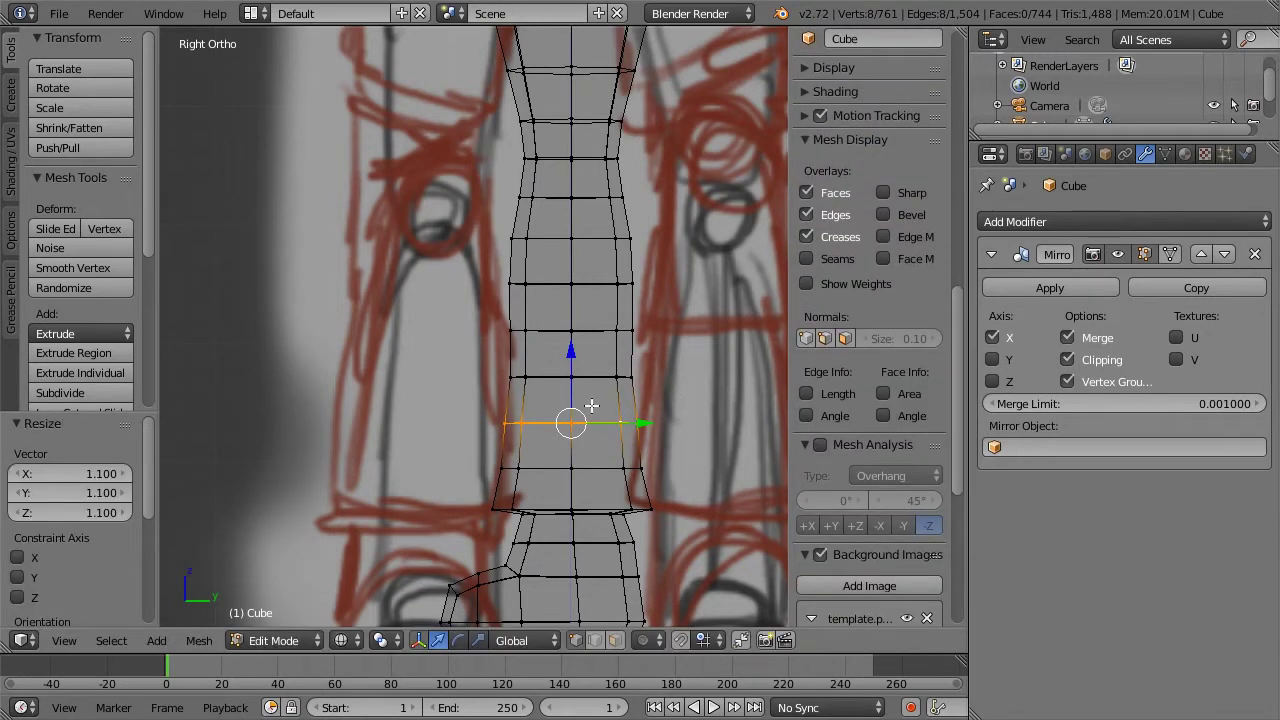
{"action": "key", "text": "a"}
Compare the whole body mesh with the reference drawing in front wireframe view
{"action": "scroll", "coordinate": [491, 354], "scroll_direction": "down", "scroll_amount": 7}
{"action": "key", "text": "Tab"}
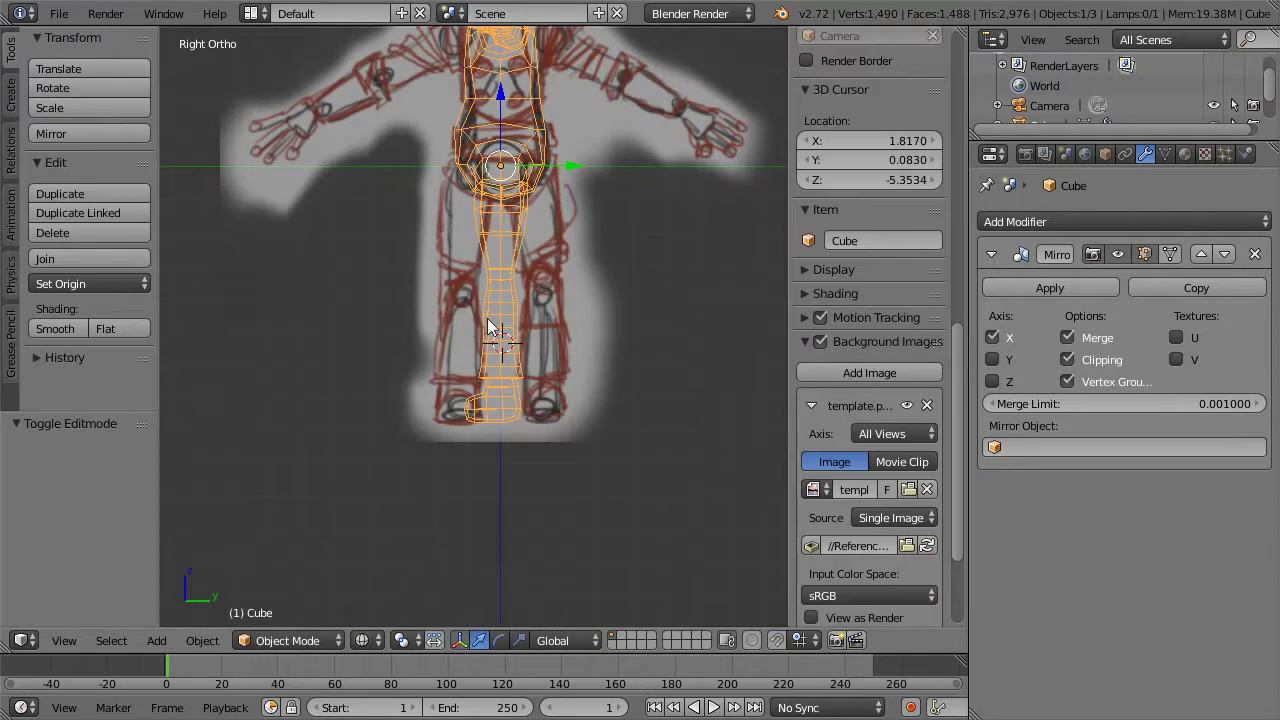
{"action": "middle_click_drag", "start_coordinate": [491, 330], "coordinate": [623, 378]}
{"action": "key", "text": "KP_1"}
{"action": "scroll", "coordinate": [615, 375], "scroll_direction": "up", "scroll_amount": 4}
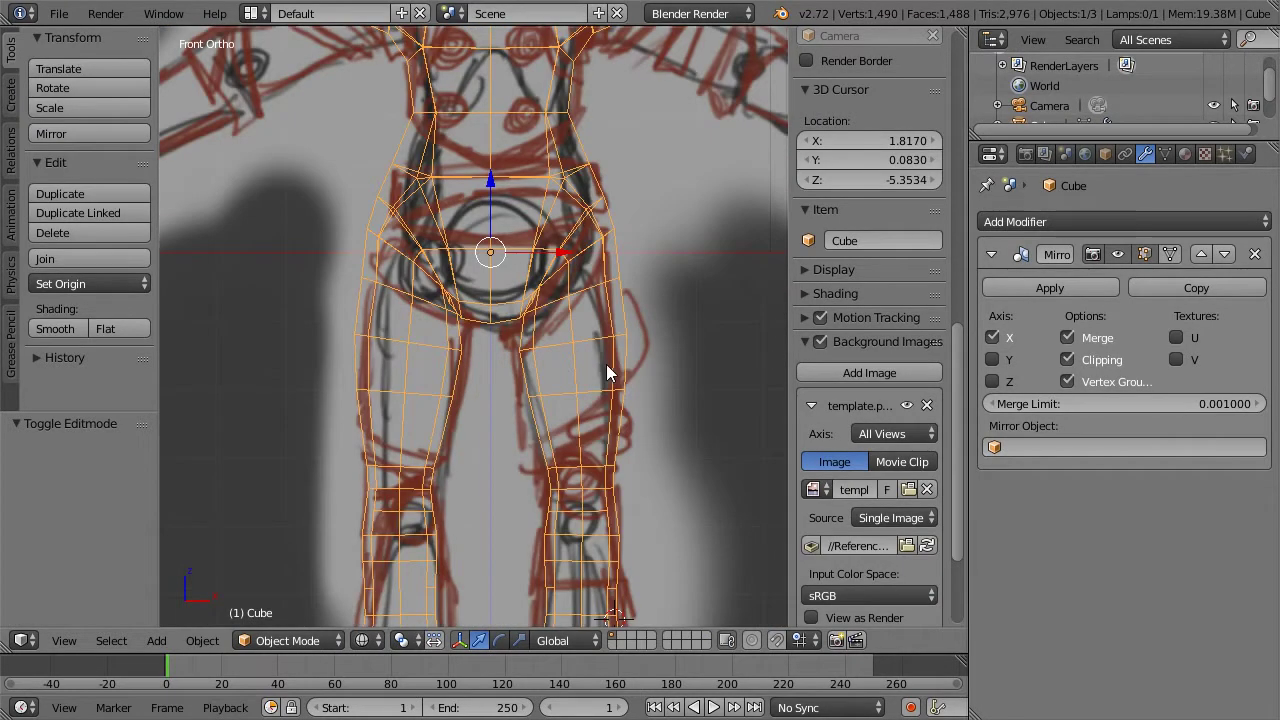
{"action": "key", "text": "Tab"}
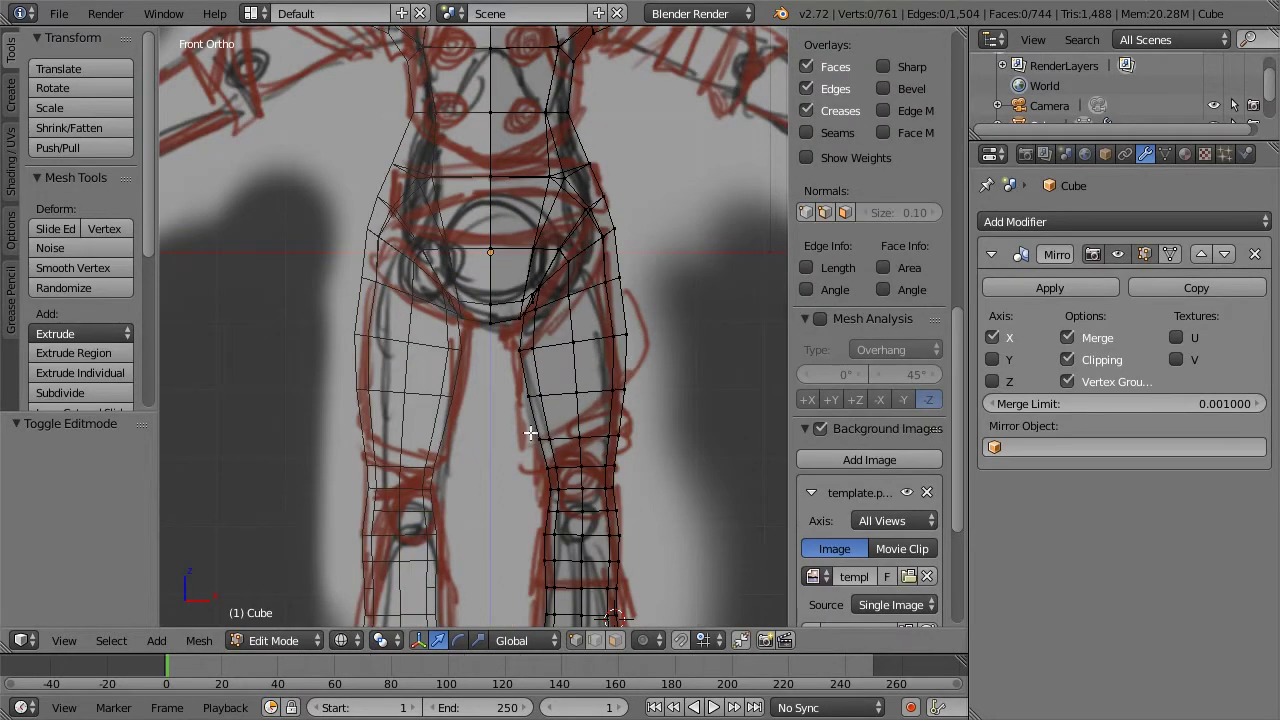
{"action": "scroll", "coordinate": [637, 349], "scroll_direction": "down", "scroll_amount": 5}
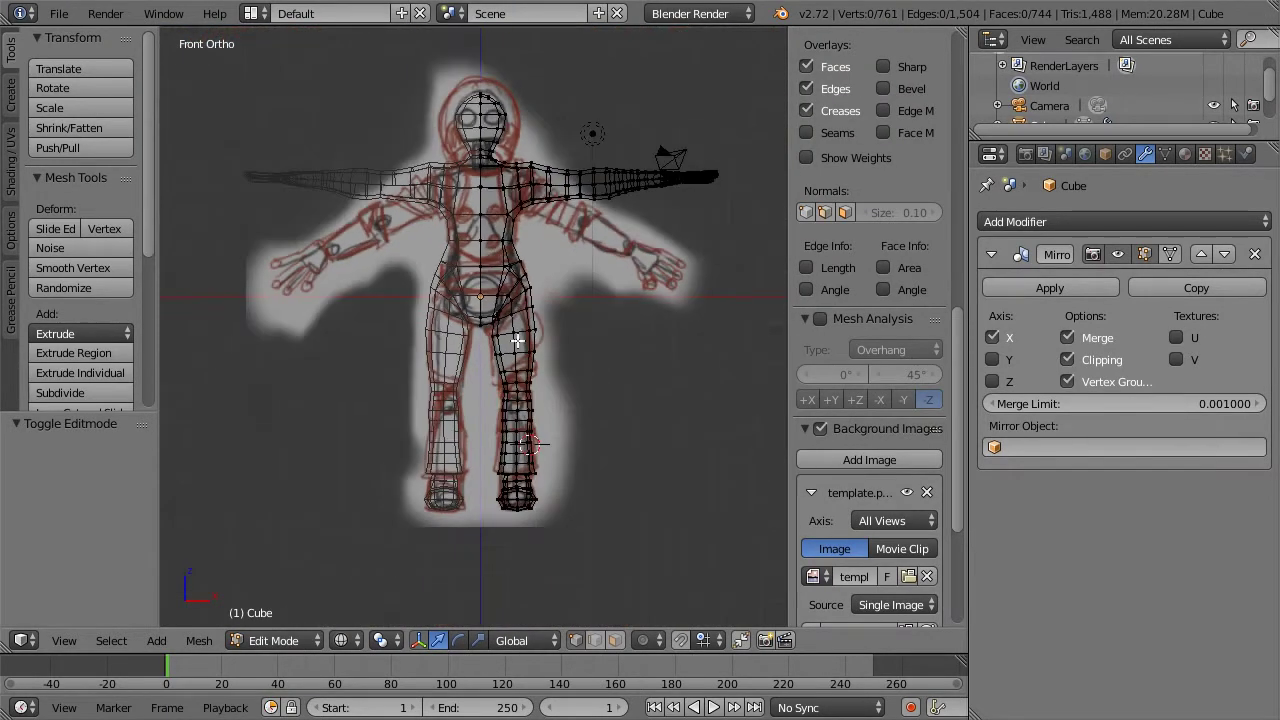
{"action": "key", "text": "Tab"}
{"action": "key", "text": "Tab"}
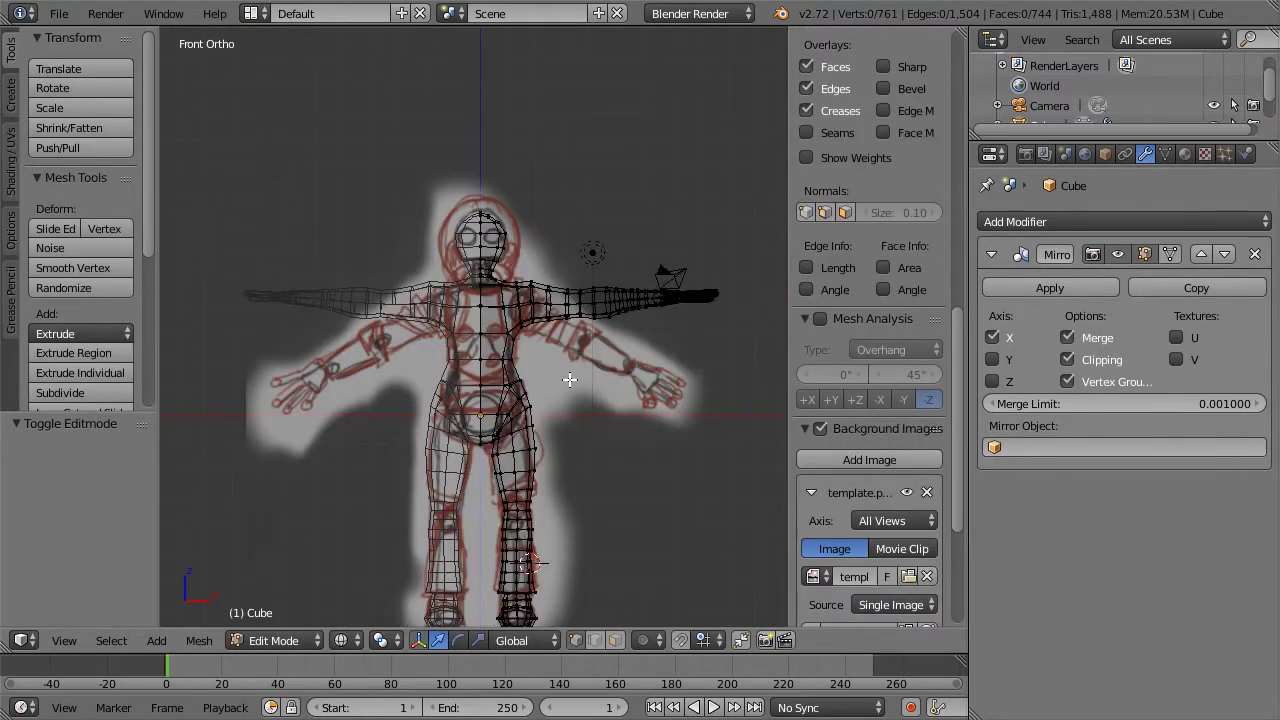
Show the mesh in solid shading, select a vertex at the wrist beside the thumb base and centre the view on it
{"action": "key", "text": "z"}
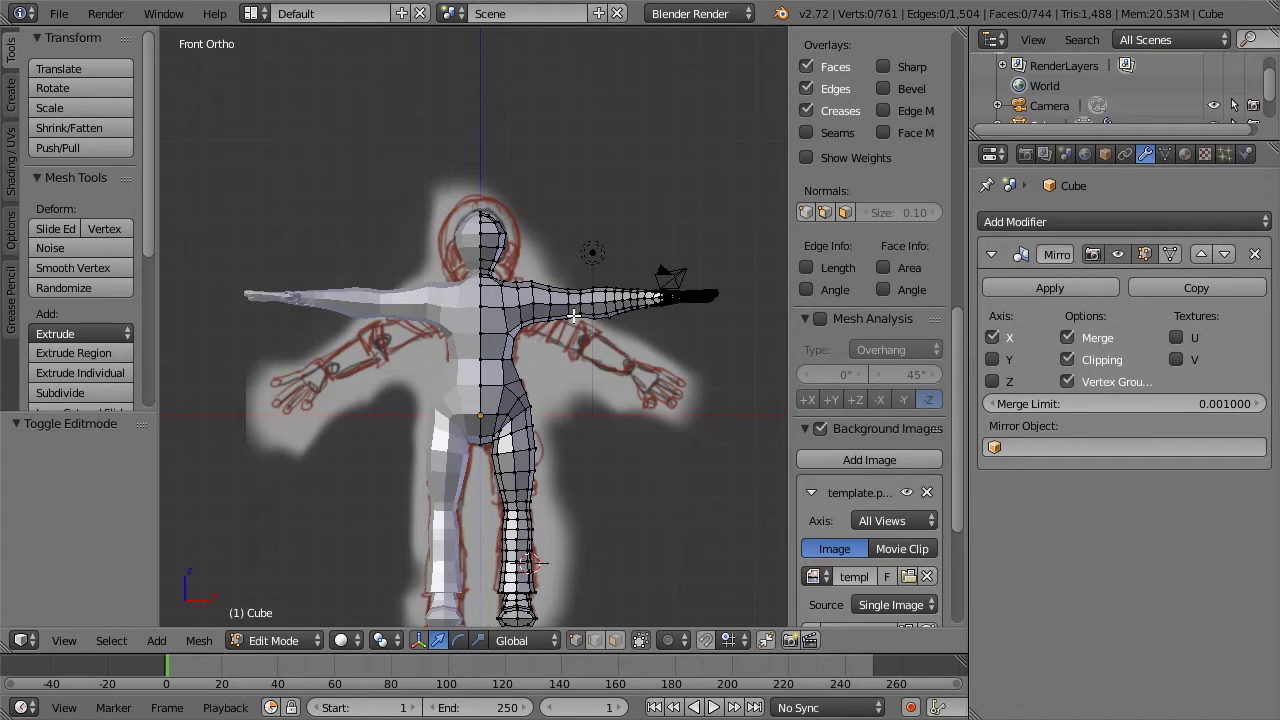
{"action": "scroll", "coordinate": [573, 316], "scroll_direction": "up", "scroll_amount": 4}
{"action": "scroll", "coordinate": [620, 260], "scroll_direction": "down", "scroll_amount": 1}
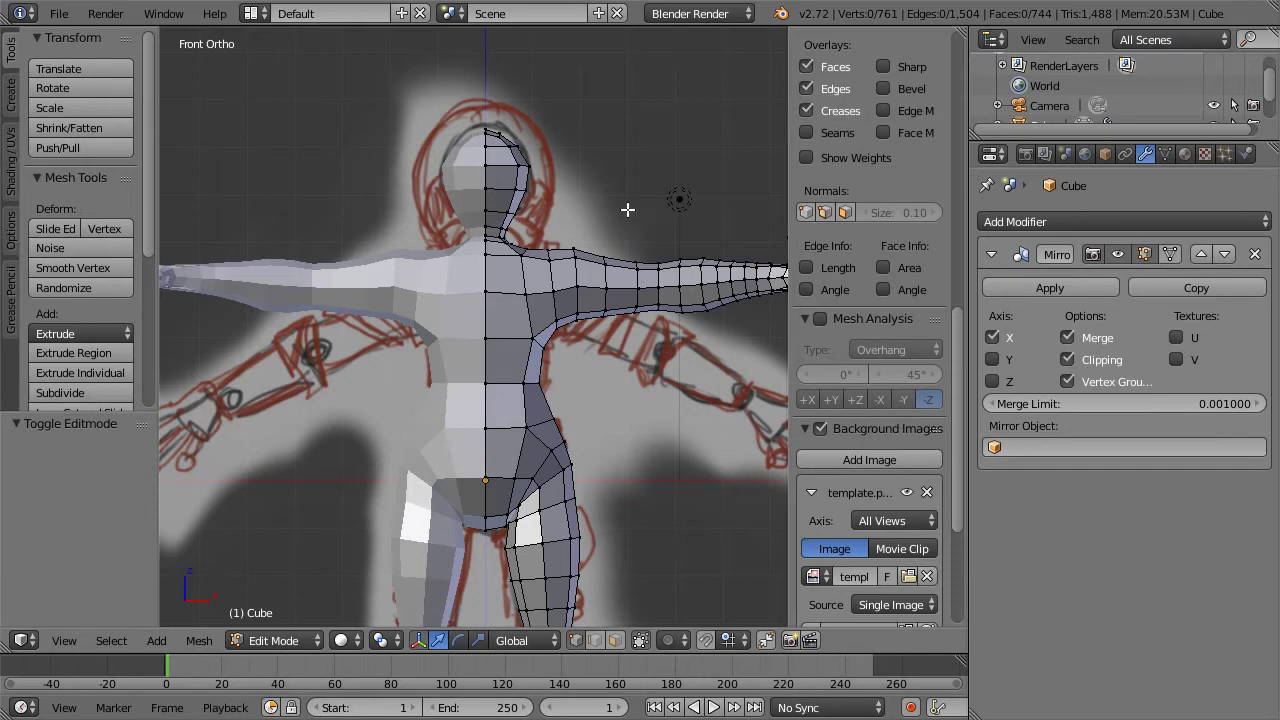
{"action": "key", "text": "KP_4"}
{"action": "key", "text": "KP_4"}
{"action": "key", "text": "KP_8"}
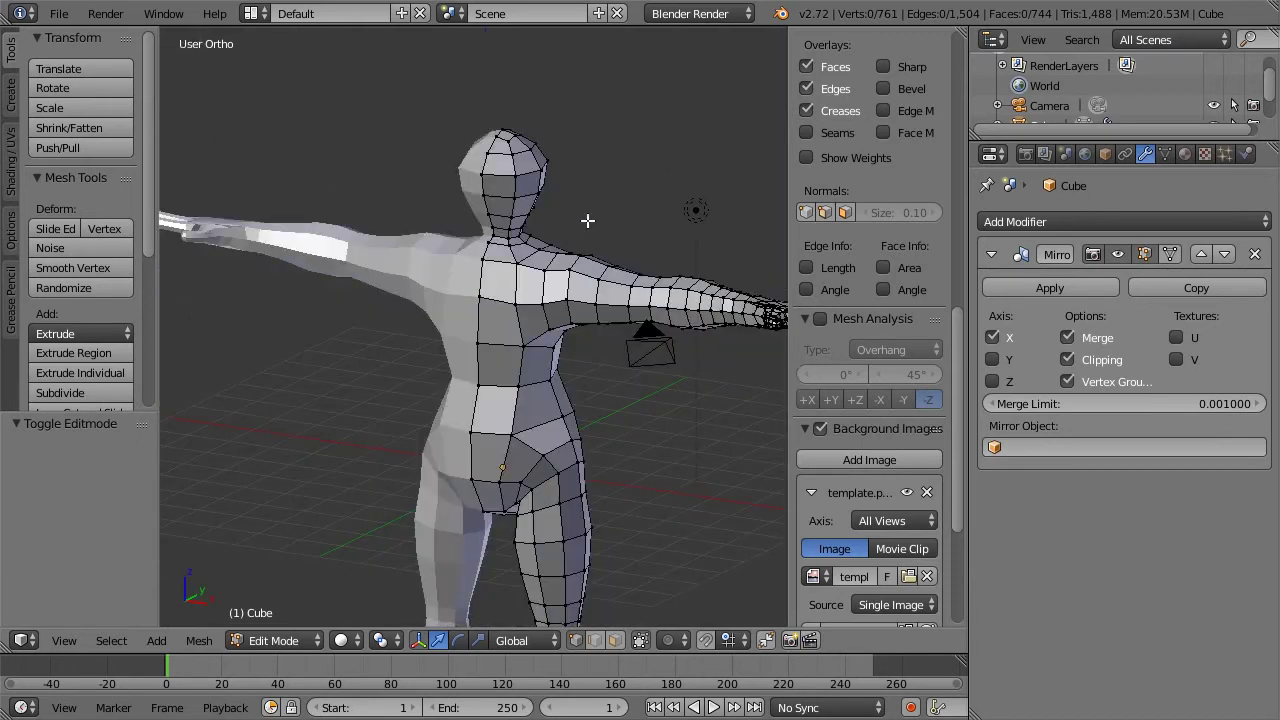
{"action": "key", "text": "KP_6"}
{"action": "key", "text": "KP_4"}
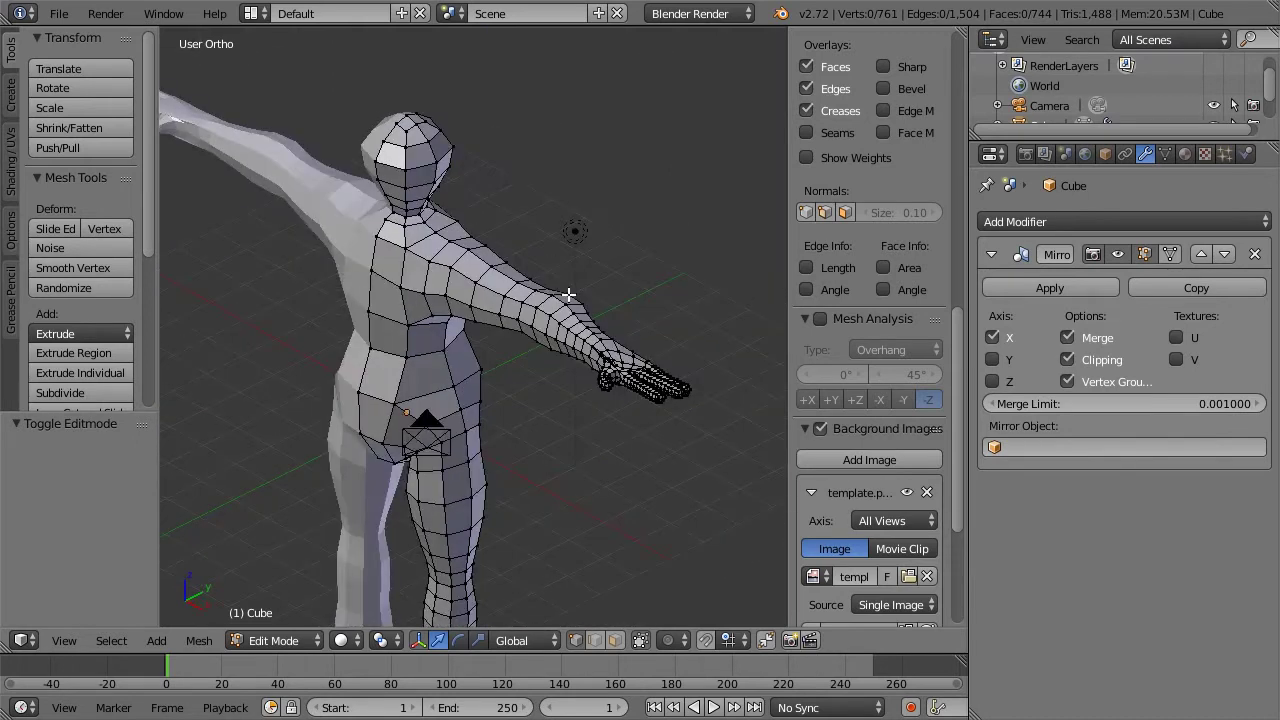
{"action": "scroll", "coordinate": [600, 330], "scroll_direction": "up", "scroll_amount": 3}
{"action": "key", "text": "KP_4"}
{"action": "scroll", "coordinate": [465, 343], "scroll_direction": "up", "scroll_amount": 3}
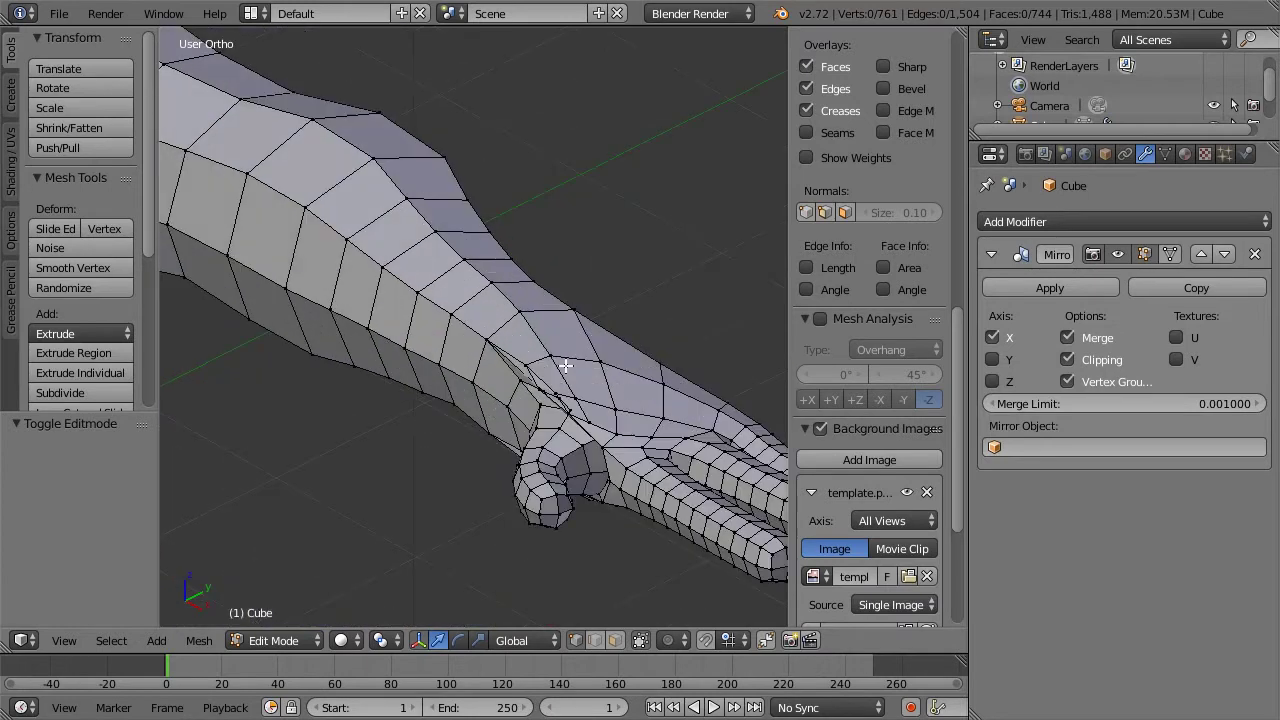
{"action": "right_click", "coordinate": [577, 402]}
{"action": "key", "text": "KP_Decimal"}
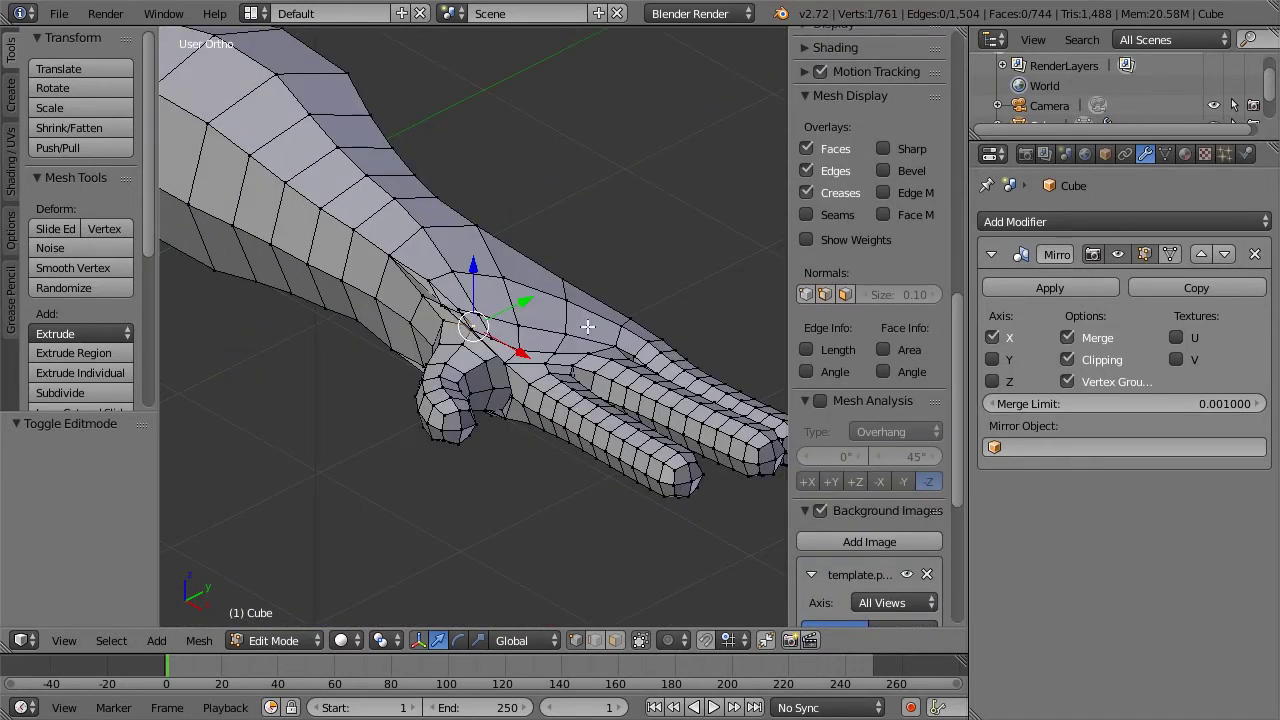